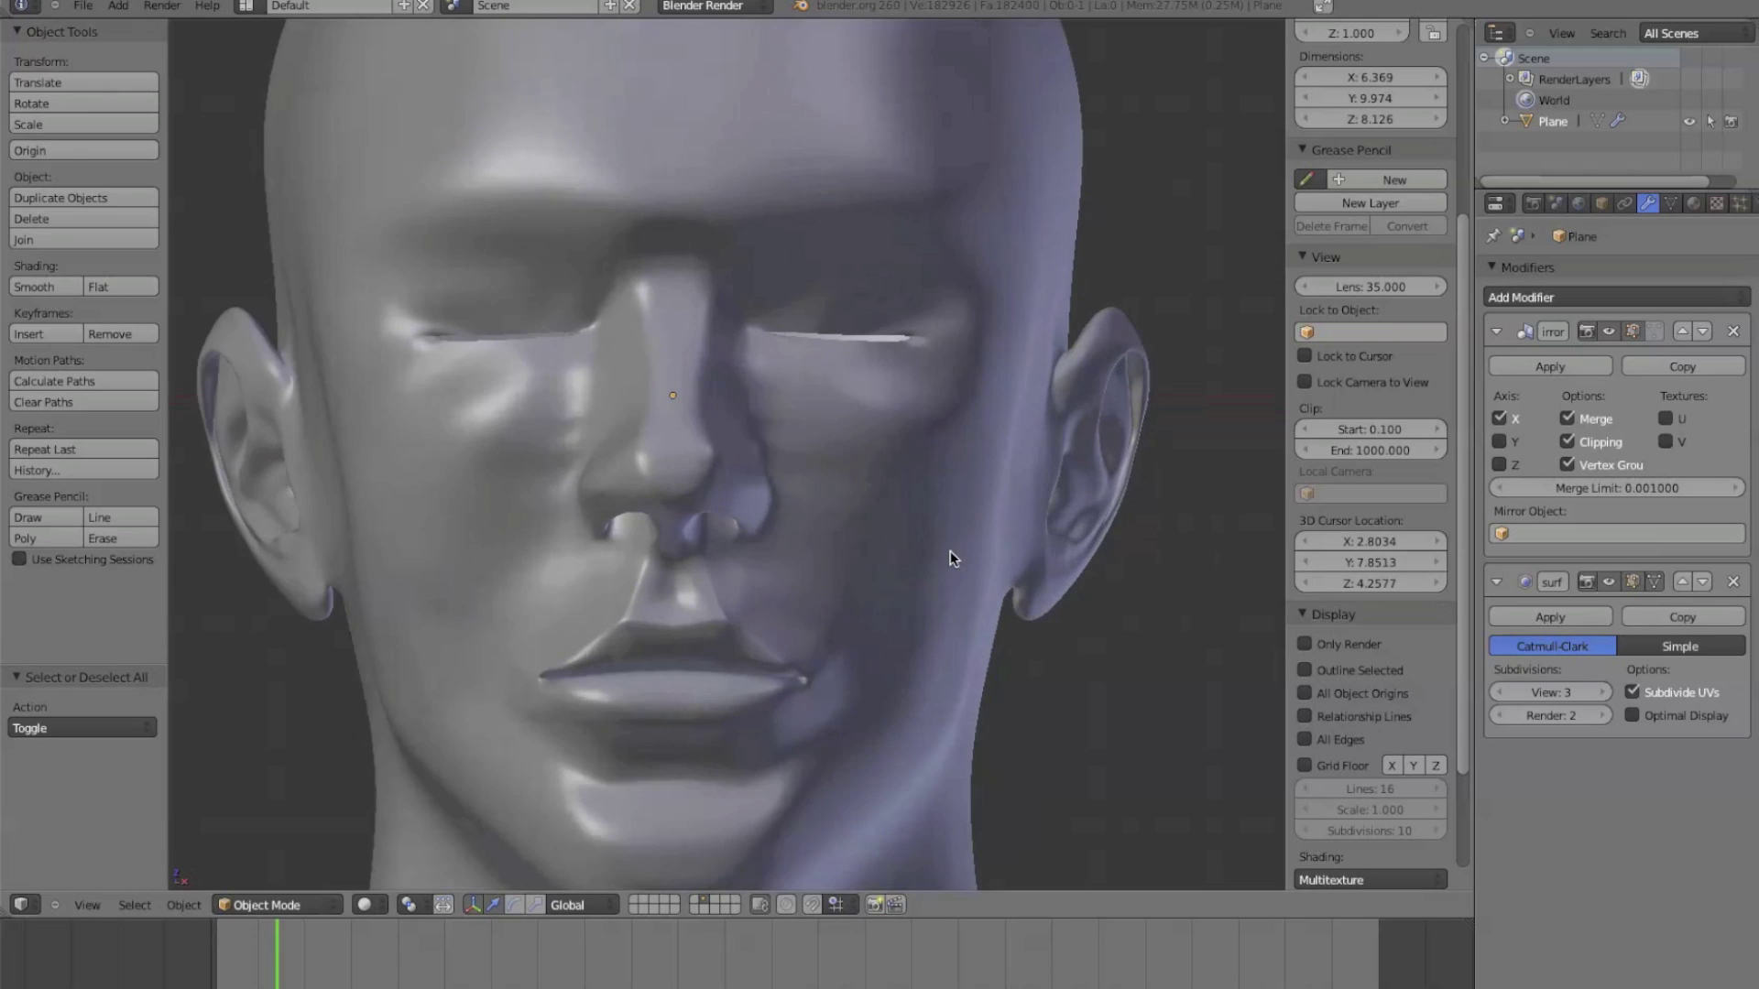
- Examine the finished head's ear in shaded view and its mesh topology from the front and side
{"action": "middle_click_drag", "start_coordinate": [1138, 458], "coordinate": [1099, 356]}
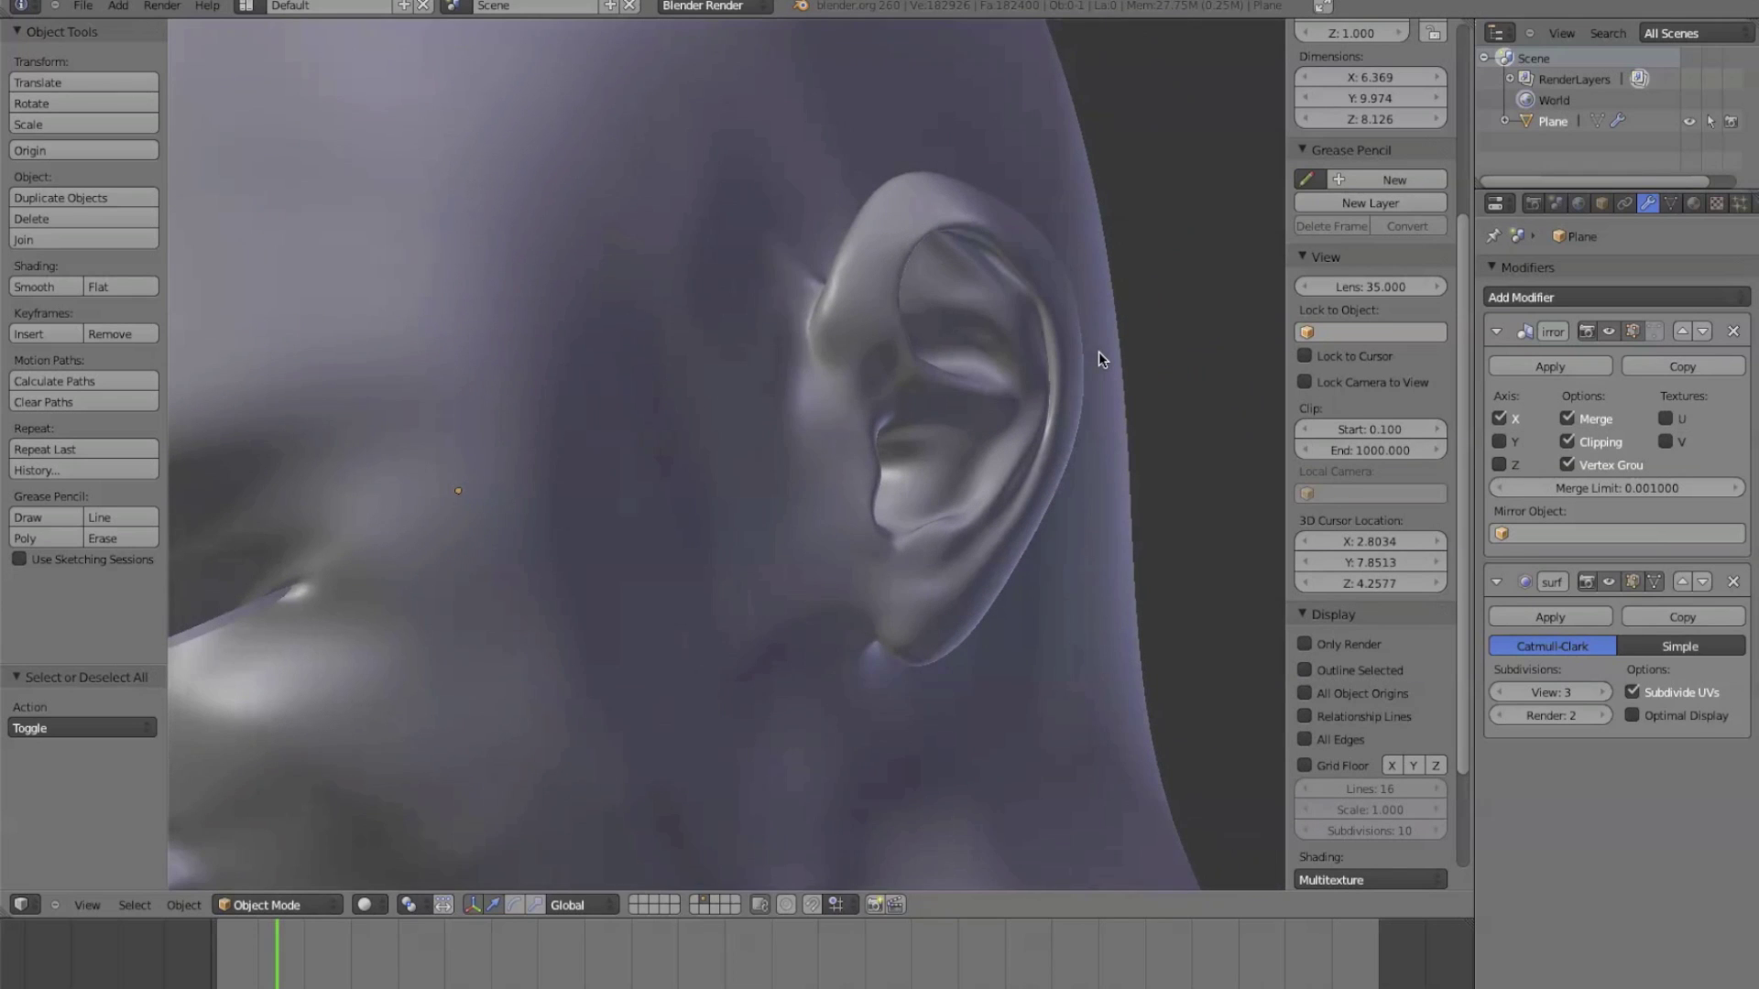
{"action": "scroll", "coordinate": [849, 517], "scroll_direction": "down", "scroll_amount": 5}
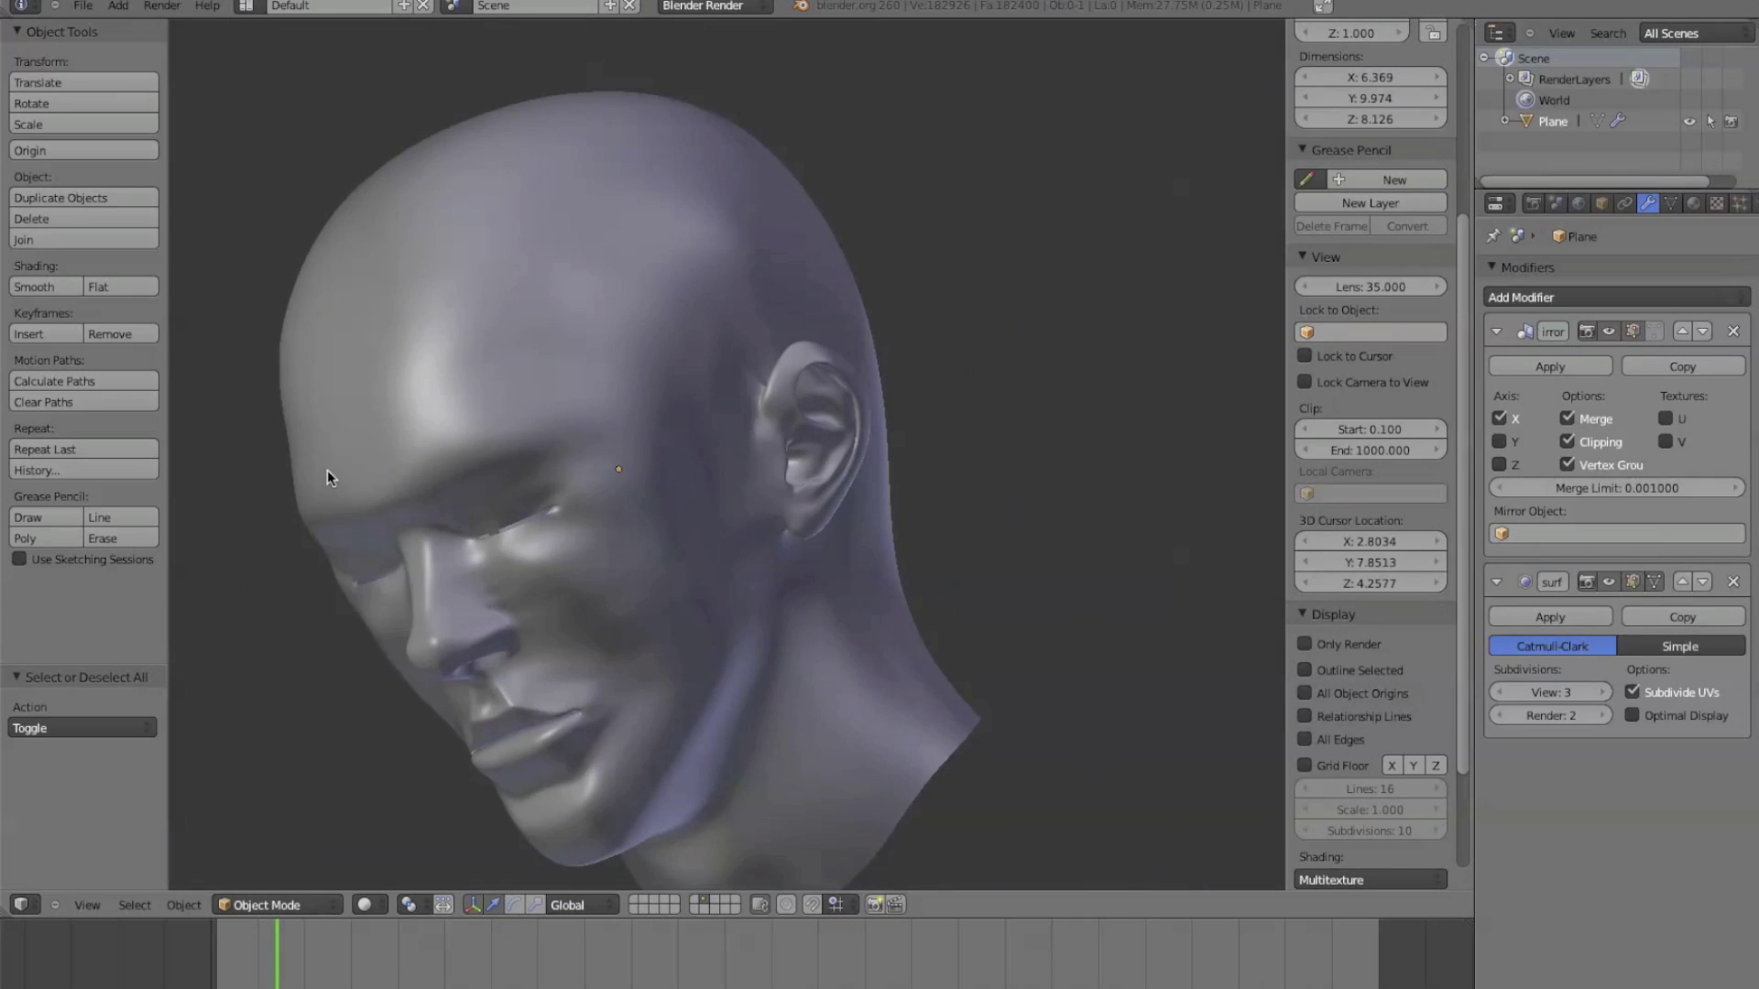
{"action": "middle_click_drag", "start_coordinate": [327, 470], "coordinate": [363, 406]}
{"action": "key", "text": "Tab"}
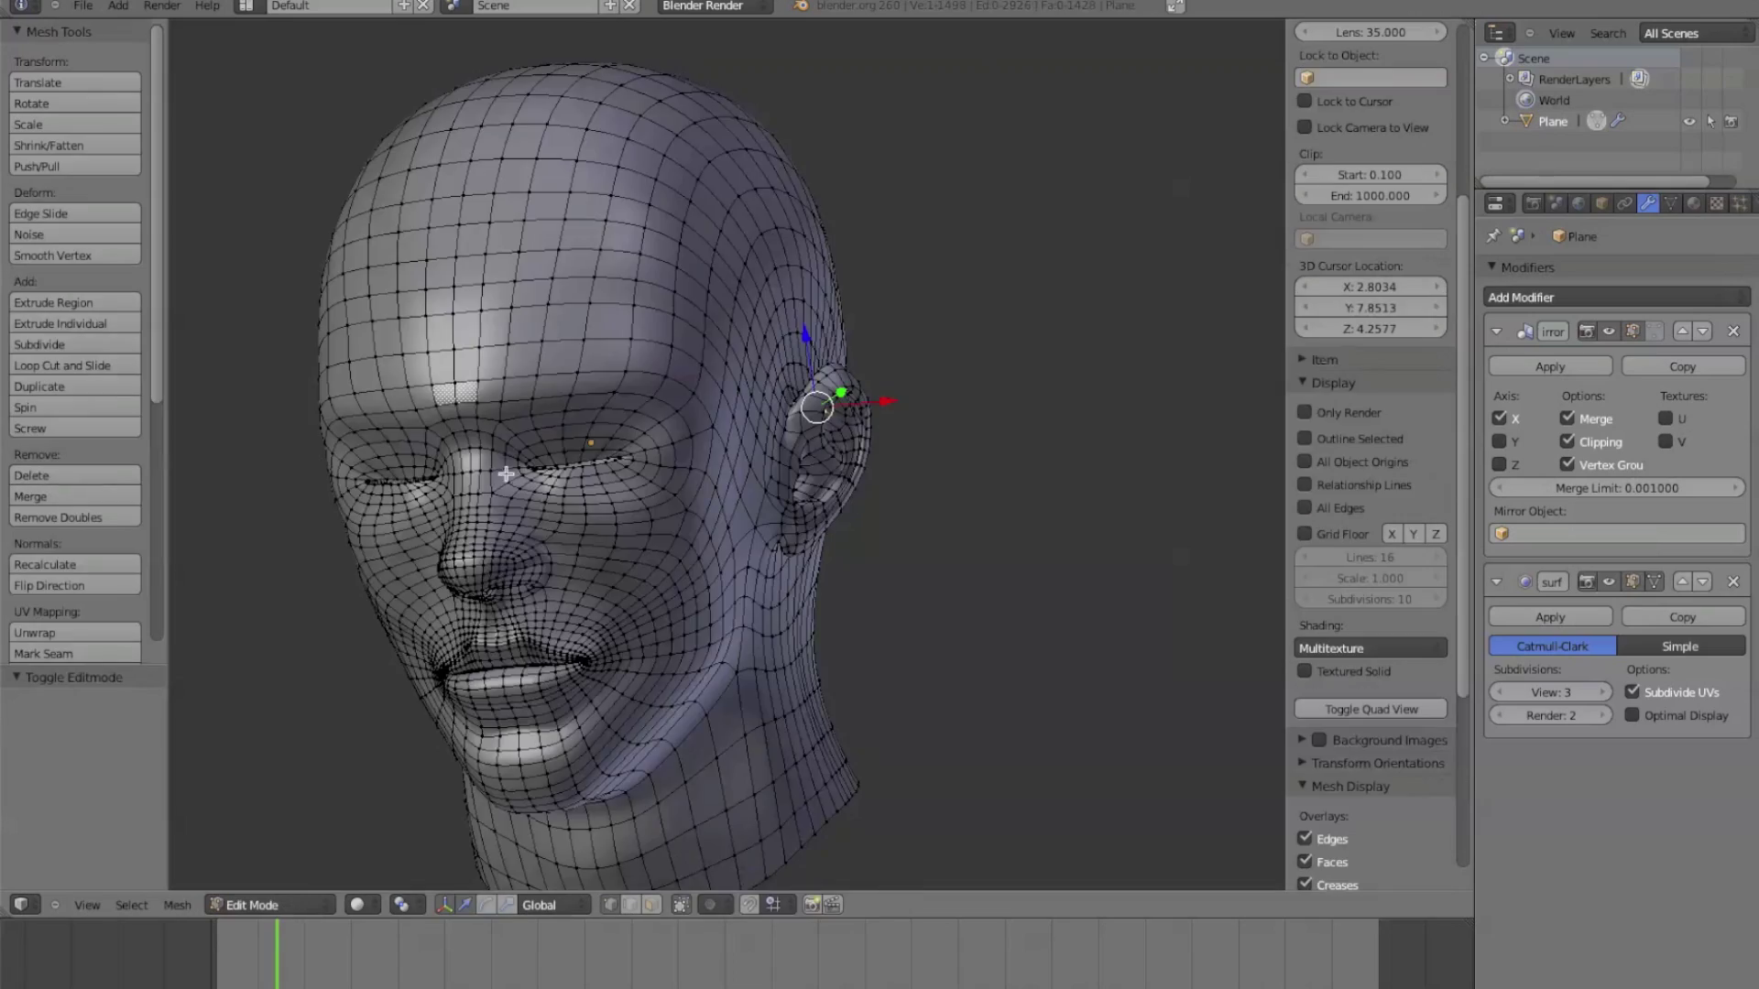
{"action": "middle_click_drag", "start_coordinate": [879, 553], "coordinate": [629, 542]}
{"action": "scroll", "coordinate": [807, 529], "scroll_direction": "up", "scroll_amount": 5}
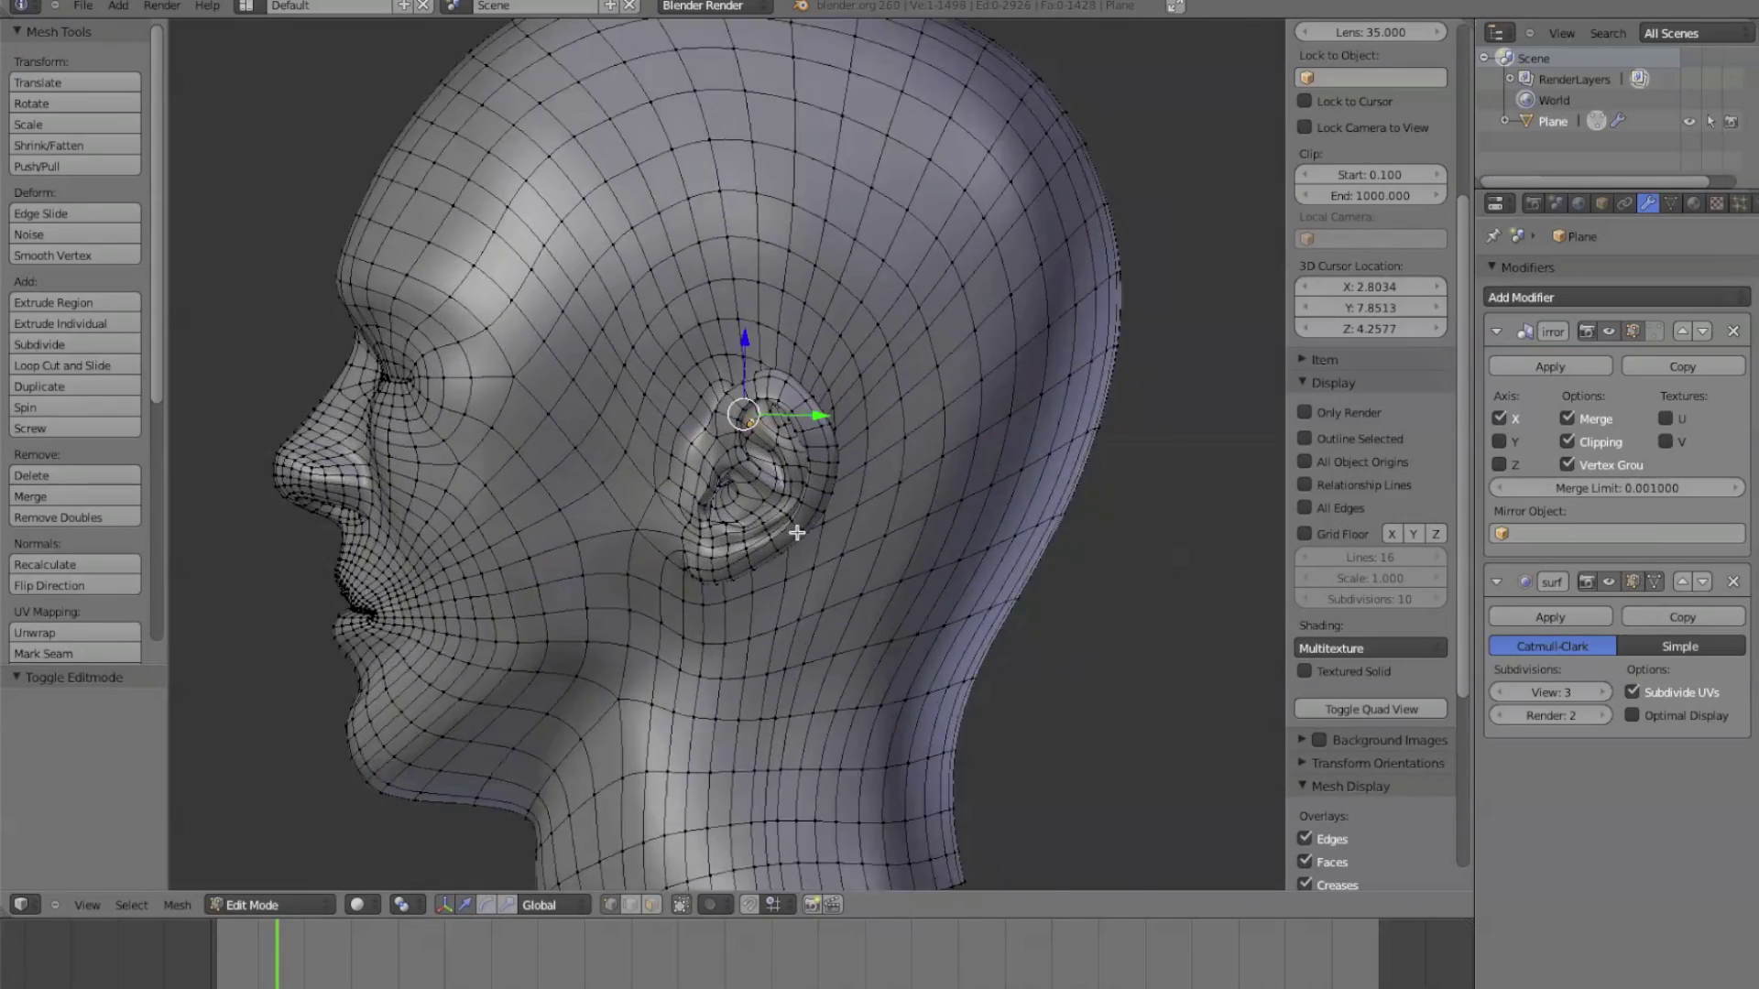
{"action": "middle_click_drag", "start_coordinate": [1005, 590], "coordinate": [1062, 578]}
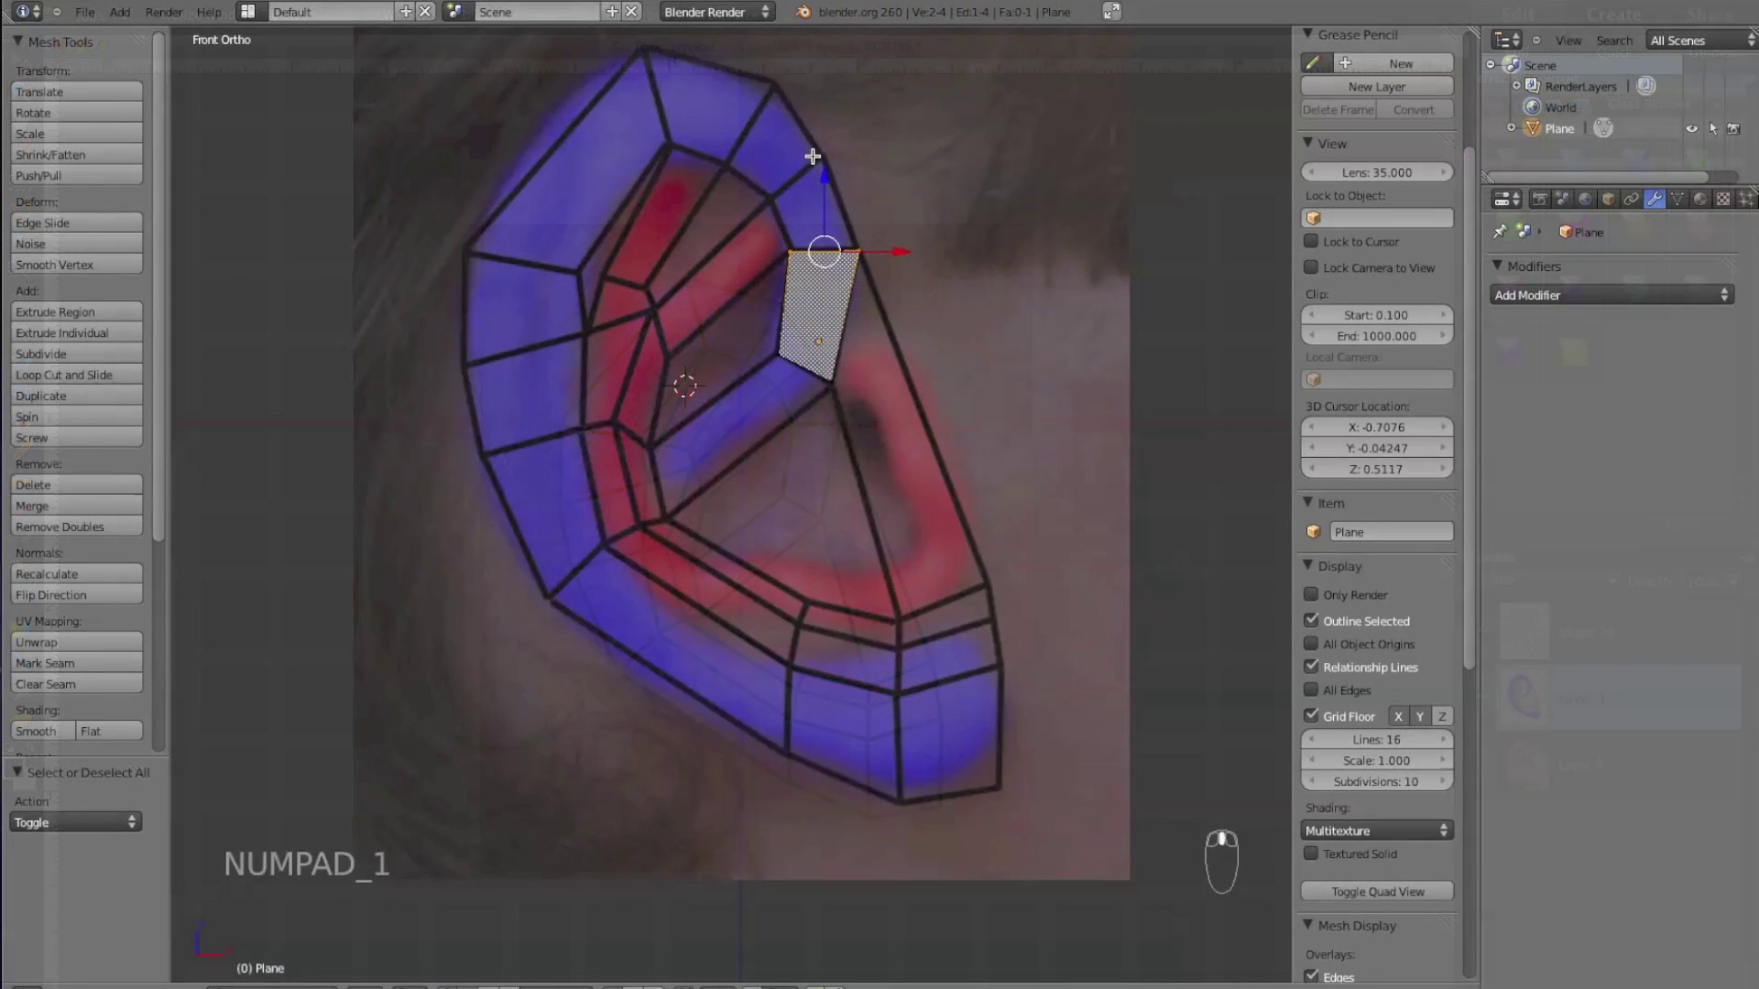
- Extrude the starting face's upper edge into seven faces along the blue rim, over the ear's top and down its back
{"action": "middle_click_drag", "start_coordinate": [813, 157], "coordinate": [817, 251], "text": "shift"}
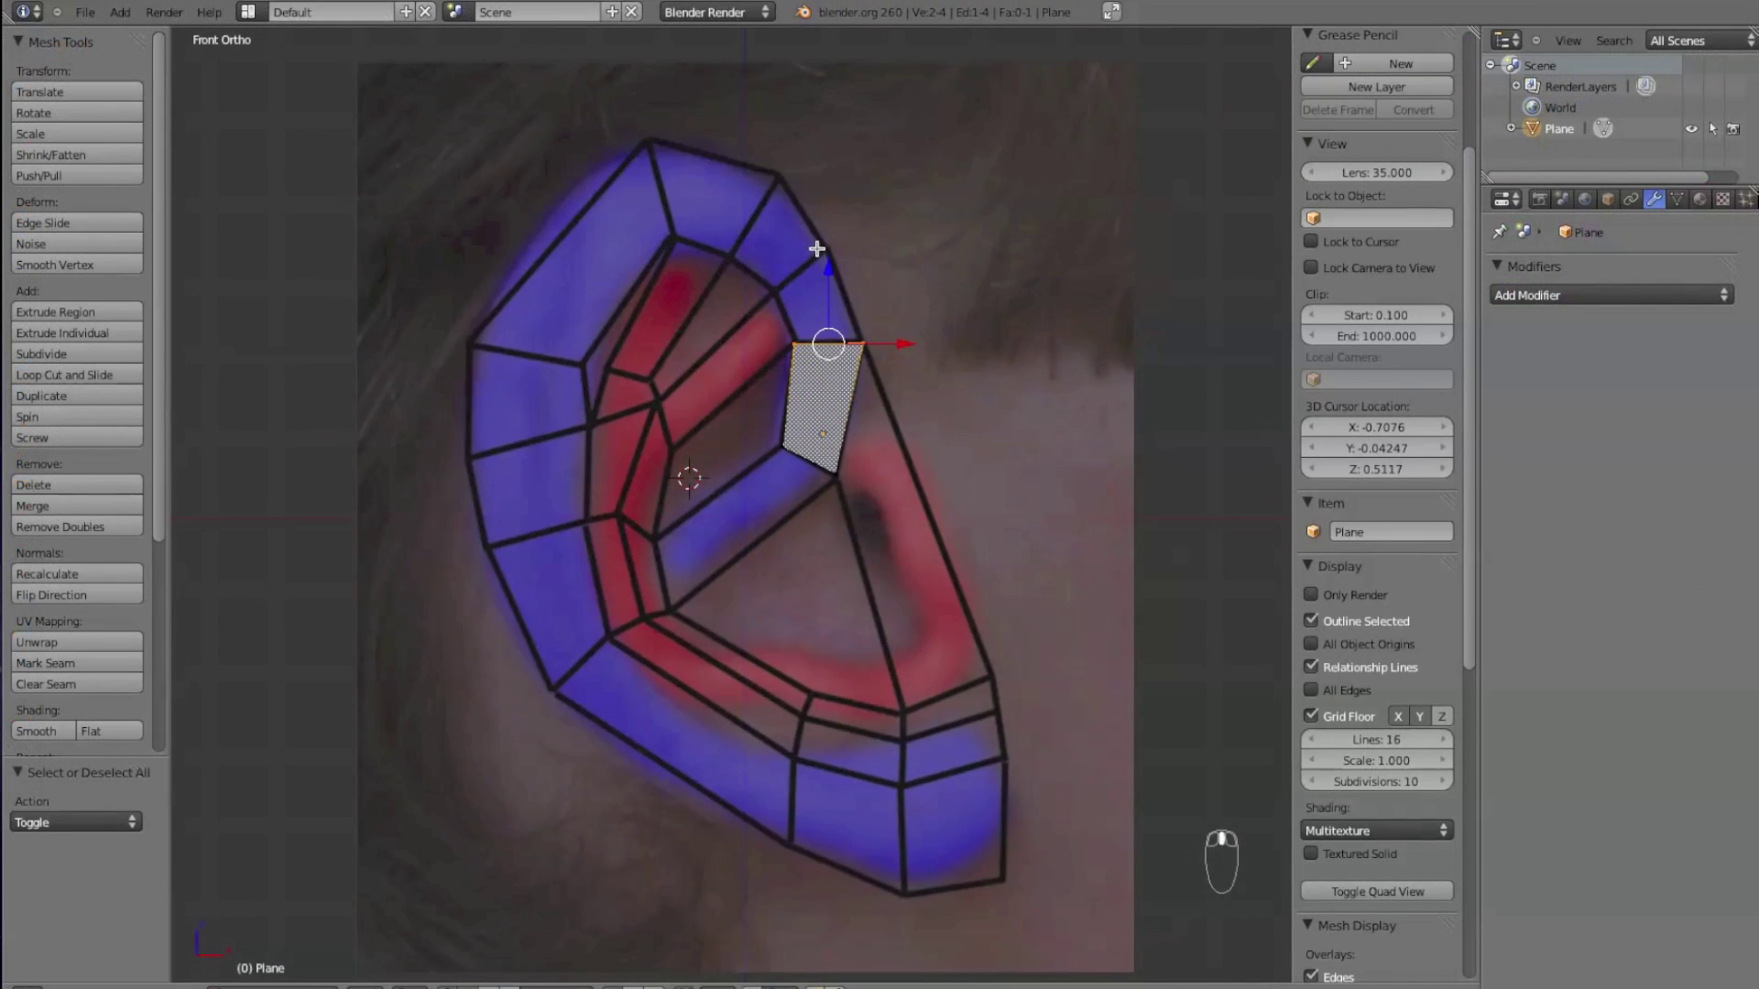
{"action": "scroll", "coordinate": [825, 244], "scroll_direction": "up", "scroll_amount": 2}
{"action": "middle_click_drag", "start_coordinate": [836, 174], "coordinate": [826, 342], "text": "shift"}
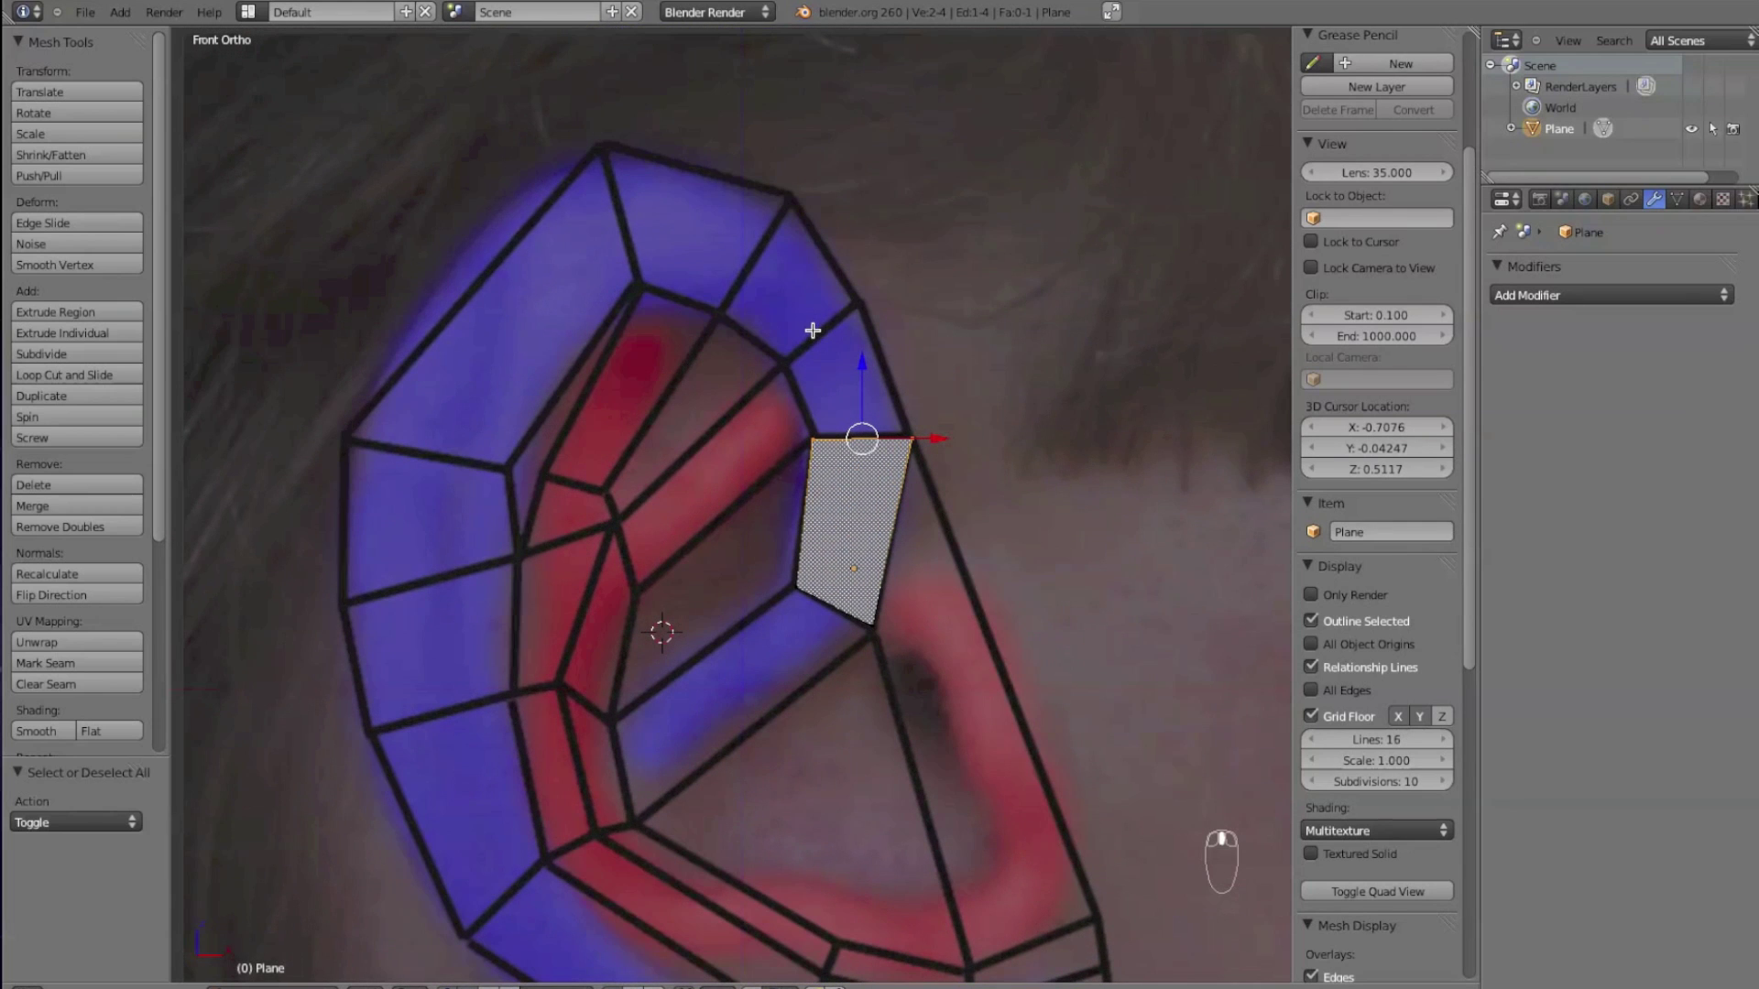
{"action": "right_click", "coordinate": [812, 328], "text": "ctrl"}
{"action": "right_click", "coordinate": [755, 256], "text": "ctrl"}
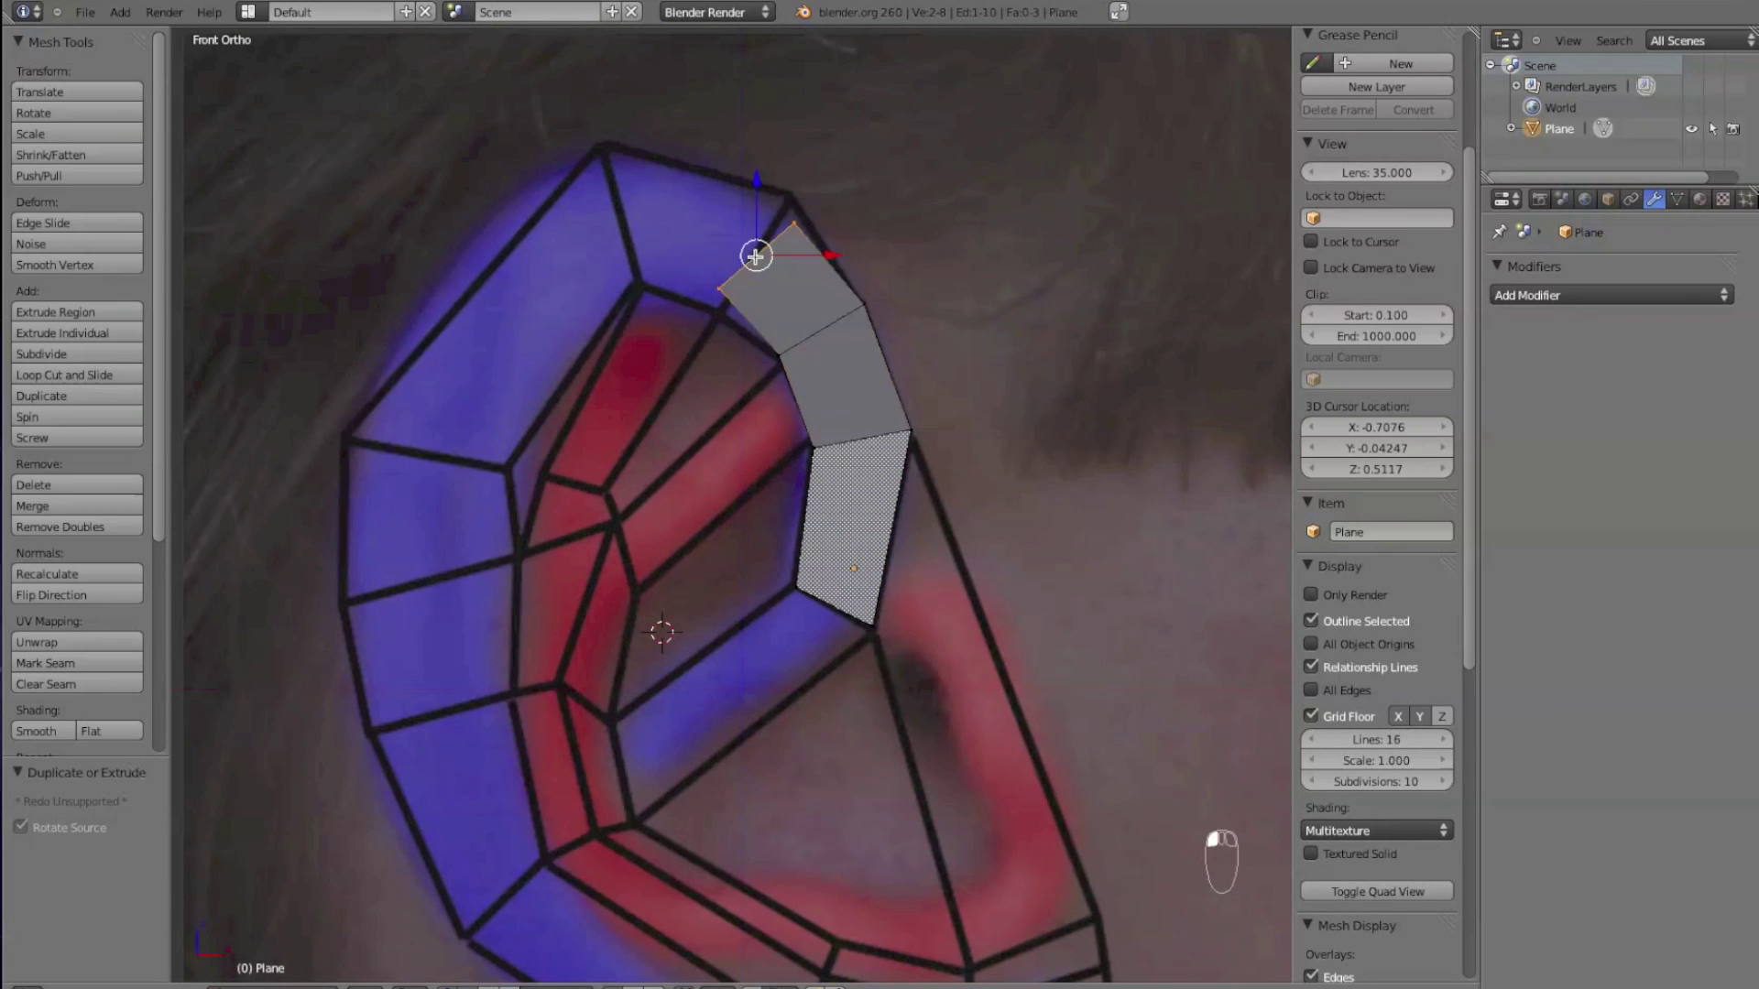
{"action": "right_click", "coordinate": [624, 228], "text": "ctrl"}
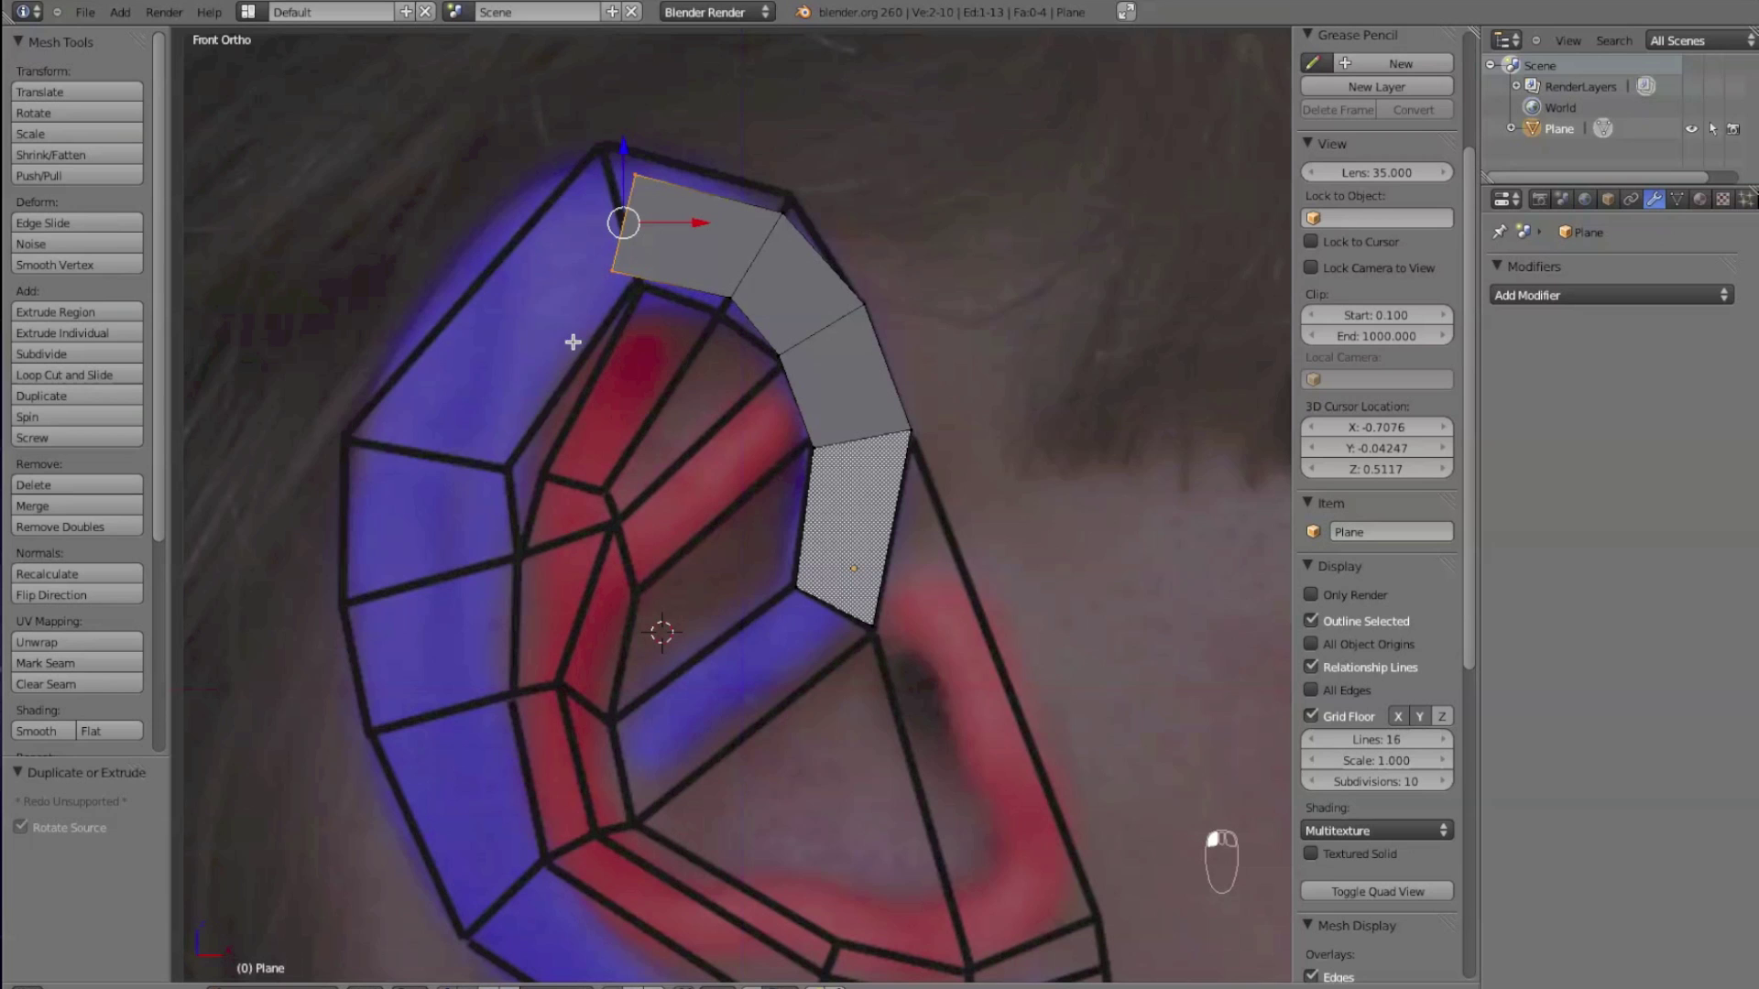
{"action": "right_click", "coordinate": [417, 455], "text": "ctrl"}
{"action": "right_click", "coordinate": [446, 579], "text": "ctrl"}
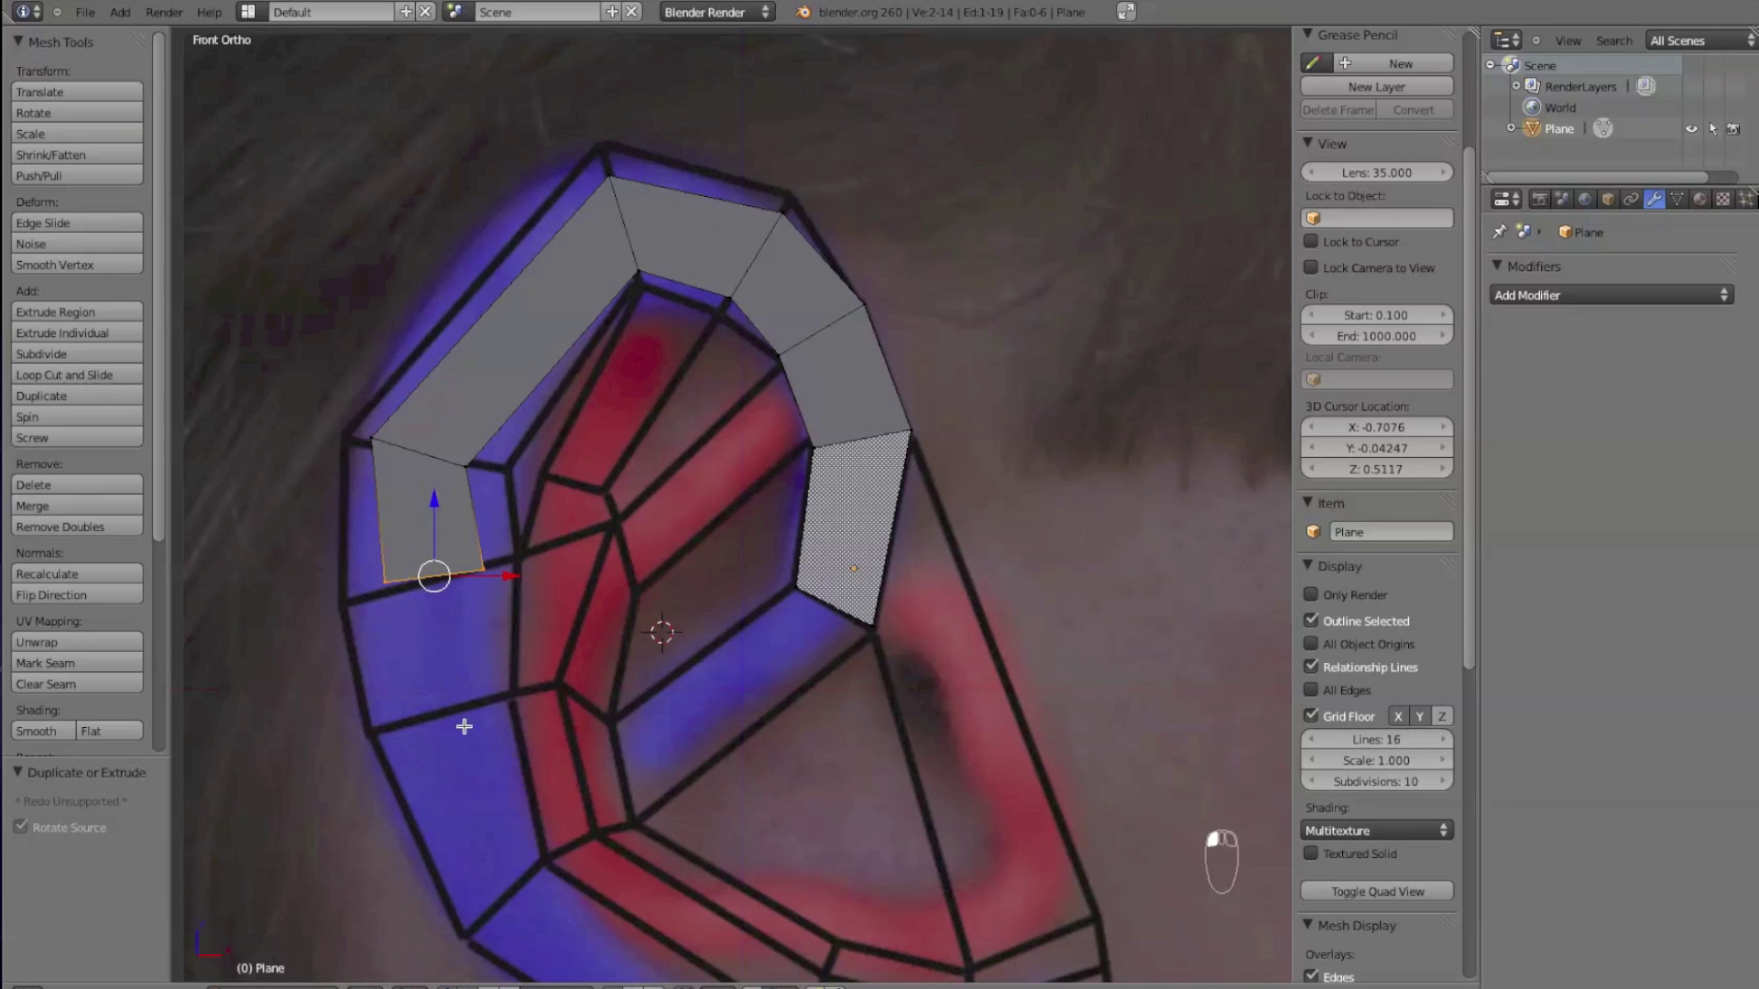
{"action": "right_click", "coordinate": [444, 709], "text": "ctrl"}
{"action": "left_click", "coordinate": [505, 899], "text": "ctrl"}
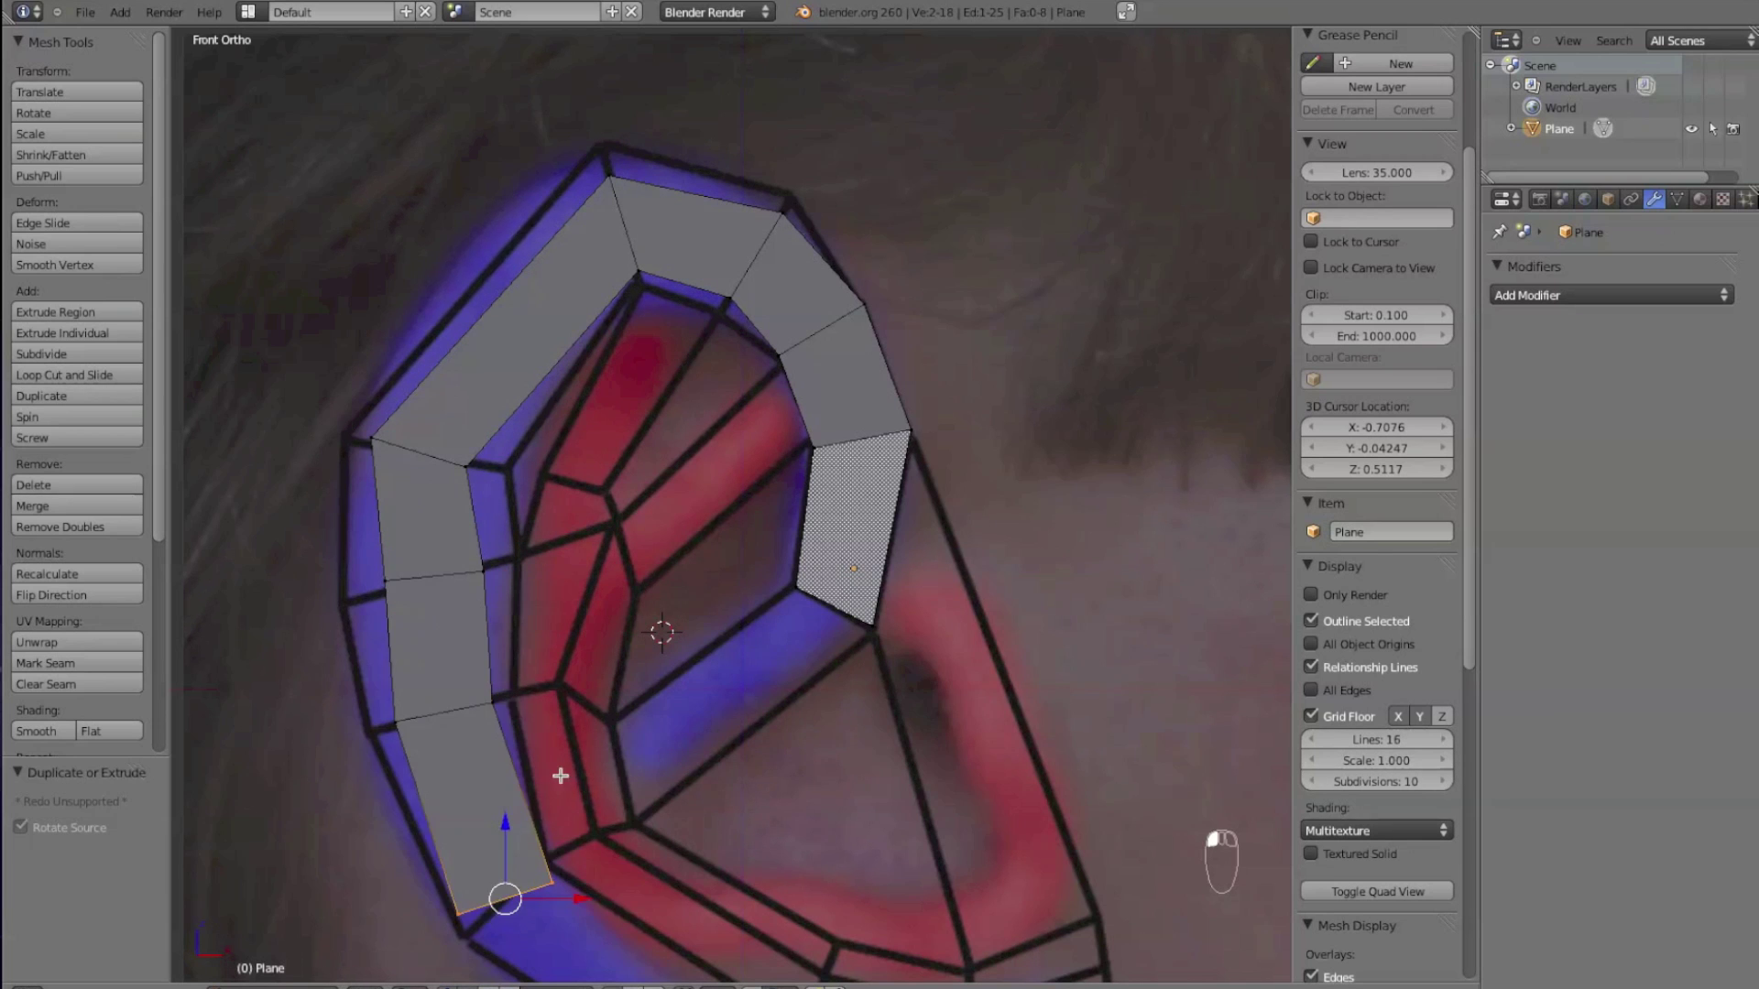
- Extrude three more faces along the lower blue rim to the front end of the earlobe
{"action": "scroll", "coordinate": [558, 773], "scroll_direction": "down", "scroll_amount": 2}
{"action": "scroll", "coordinate": [586, 776], "scroll_direction": "up", "scroll_amount": 1}
{"action": "middle_click_drag", "start_coordinate": [705, 778], "coordinate": [697, 634], "text": "shift"}
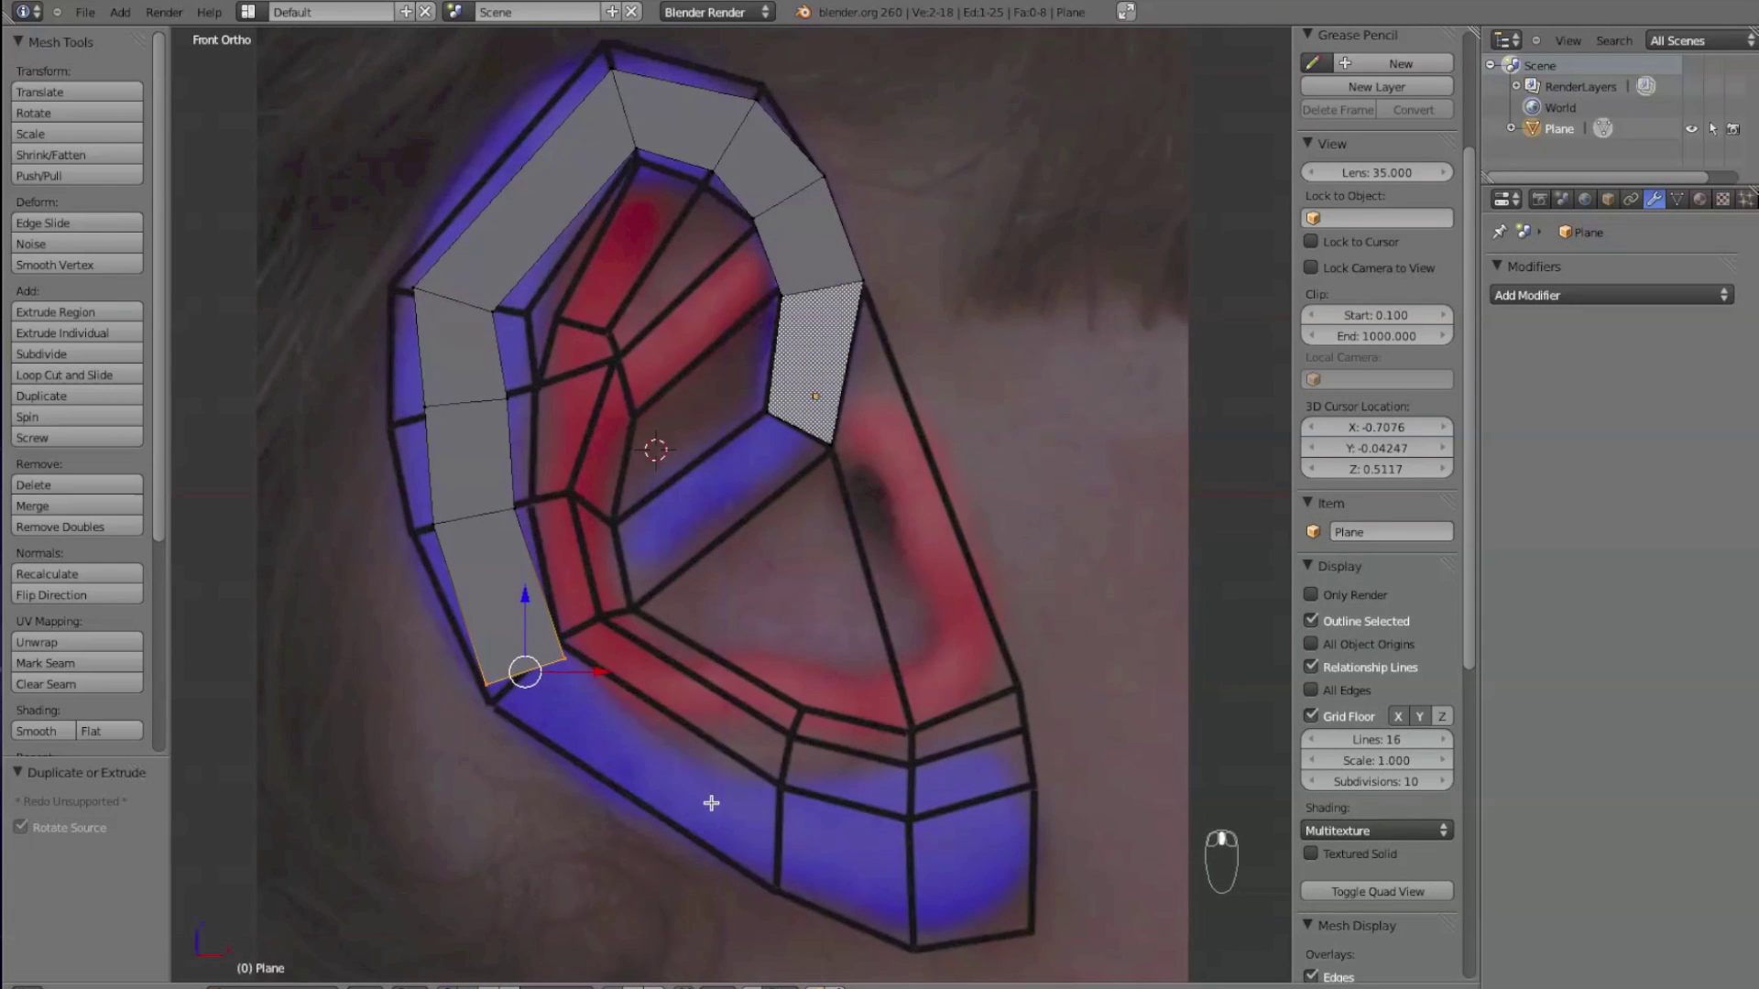
{"action": "right_click", "coordinate": [778, 835], "text": "ctrl"}
{"action": "right_click", "coordinate": [910, 877], "text": "ctrl"}
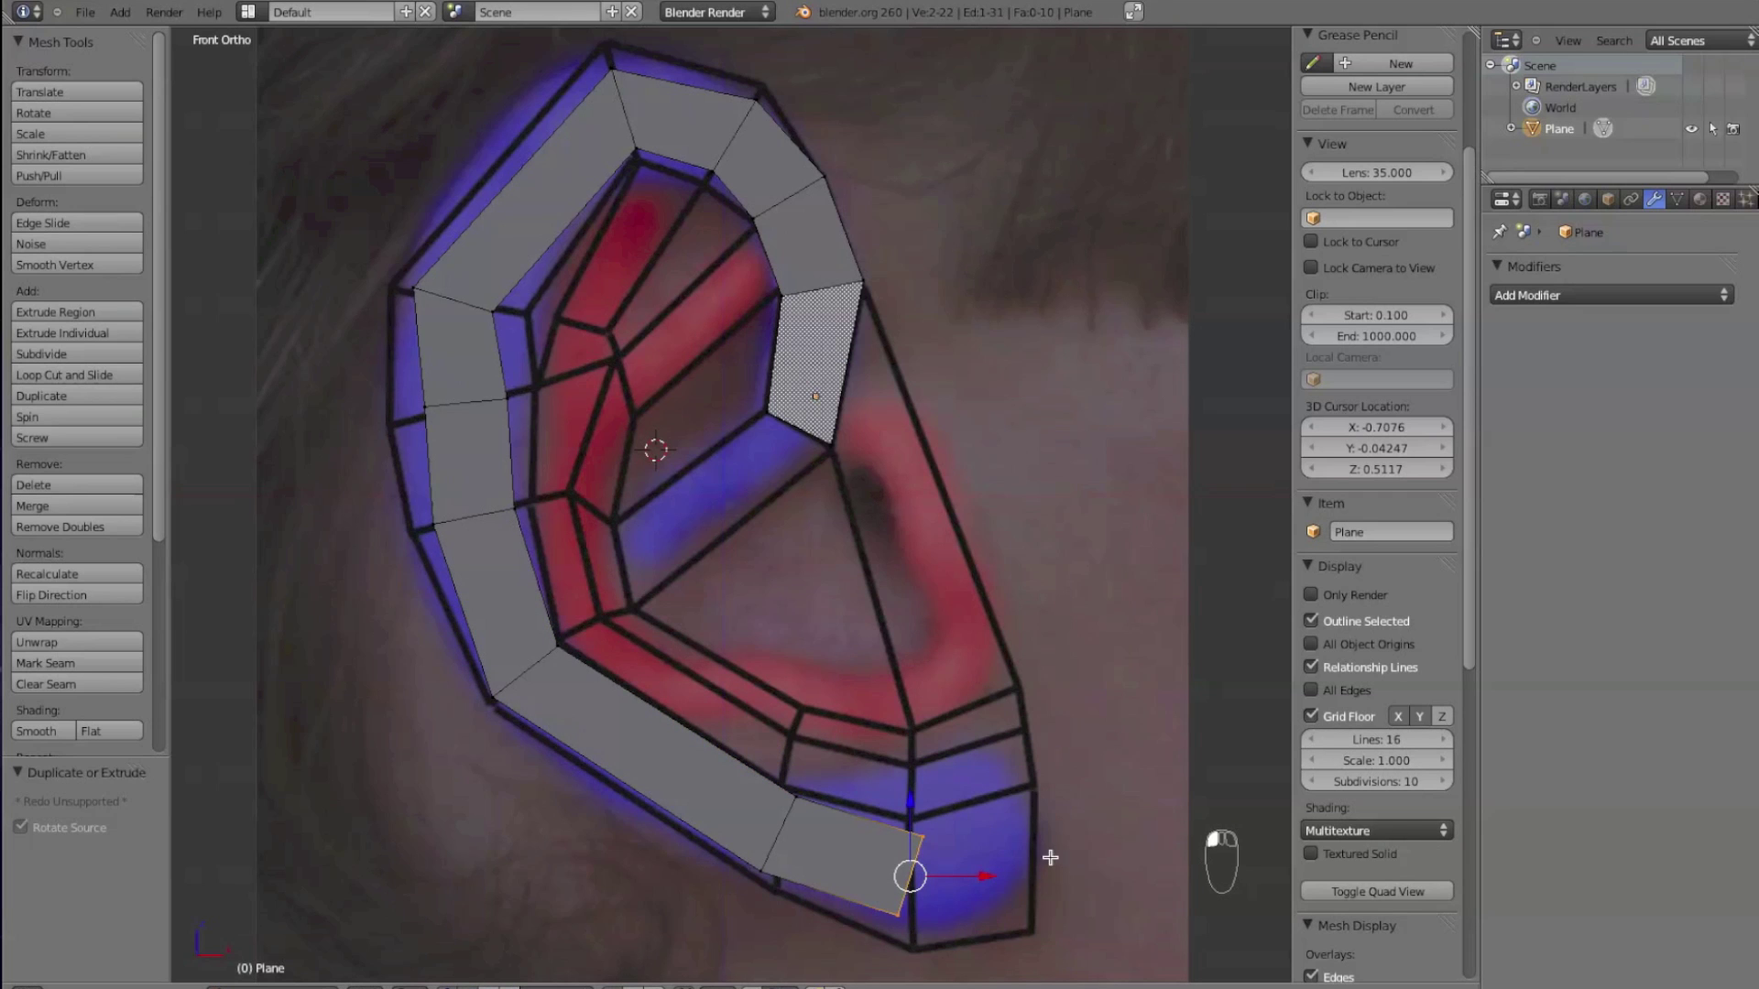
{"action": "right_click", "coordinate": [1038, 869], "text": "ctrl"}
- Move the earlobe and lower rim vertices onto the corners of the black reference lines
{"action": "right_click_drag", "start_coordinate": [1030, 839], "coordinate": [1041, 780]}
{"action": "right_click_drag", "start_coordinate": [1041, 908], "coordinate": [1030, 931]}
{"action": "right_click_drag", "start_coordinate": [911, 833], "coordinate": [906, 822]}
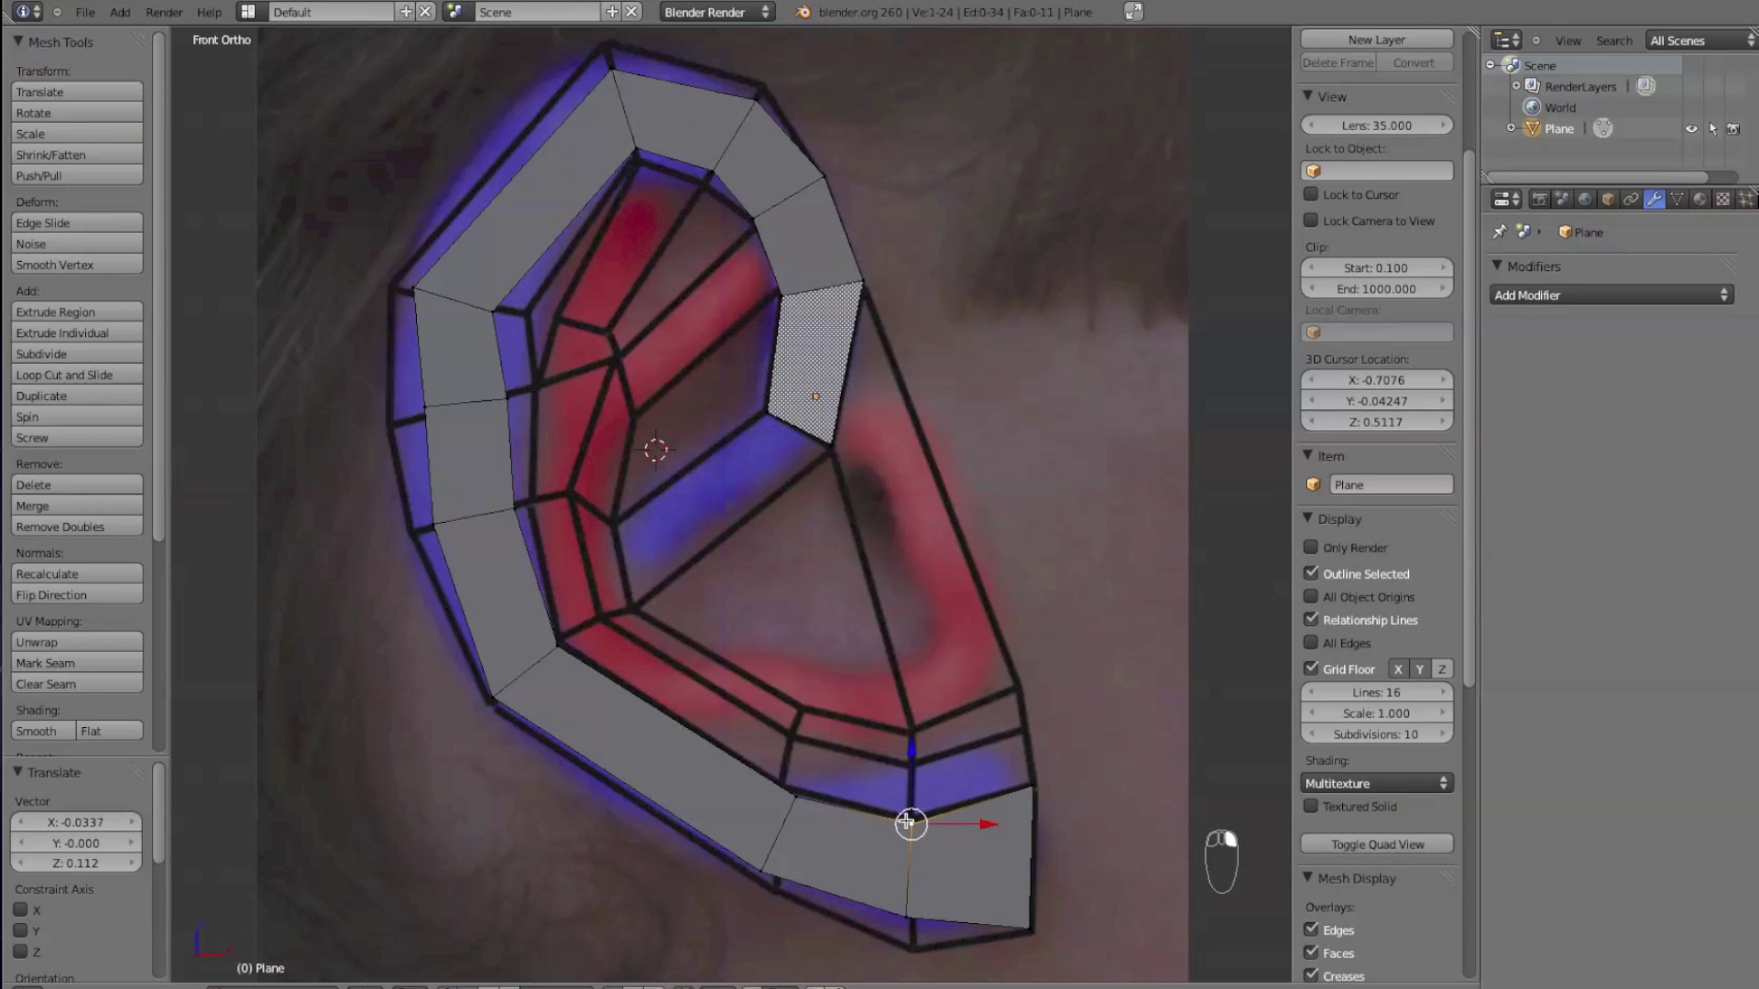
{"action": "right_click_drag", "start_coordinate": [912, 920], "coordinate": [916, 952]}
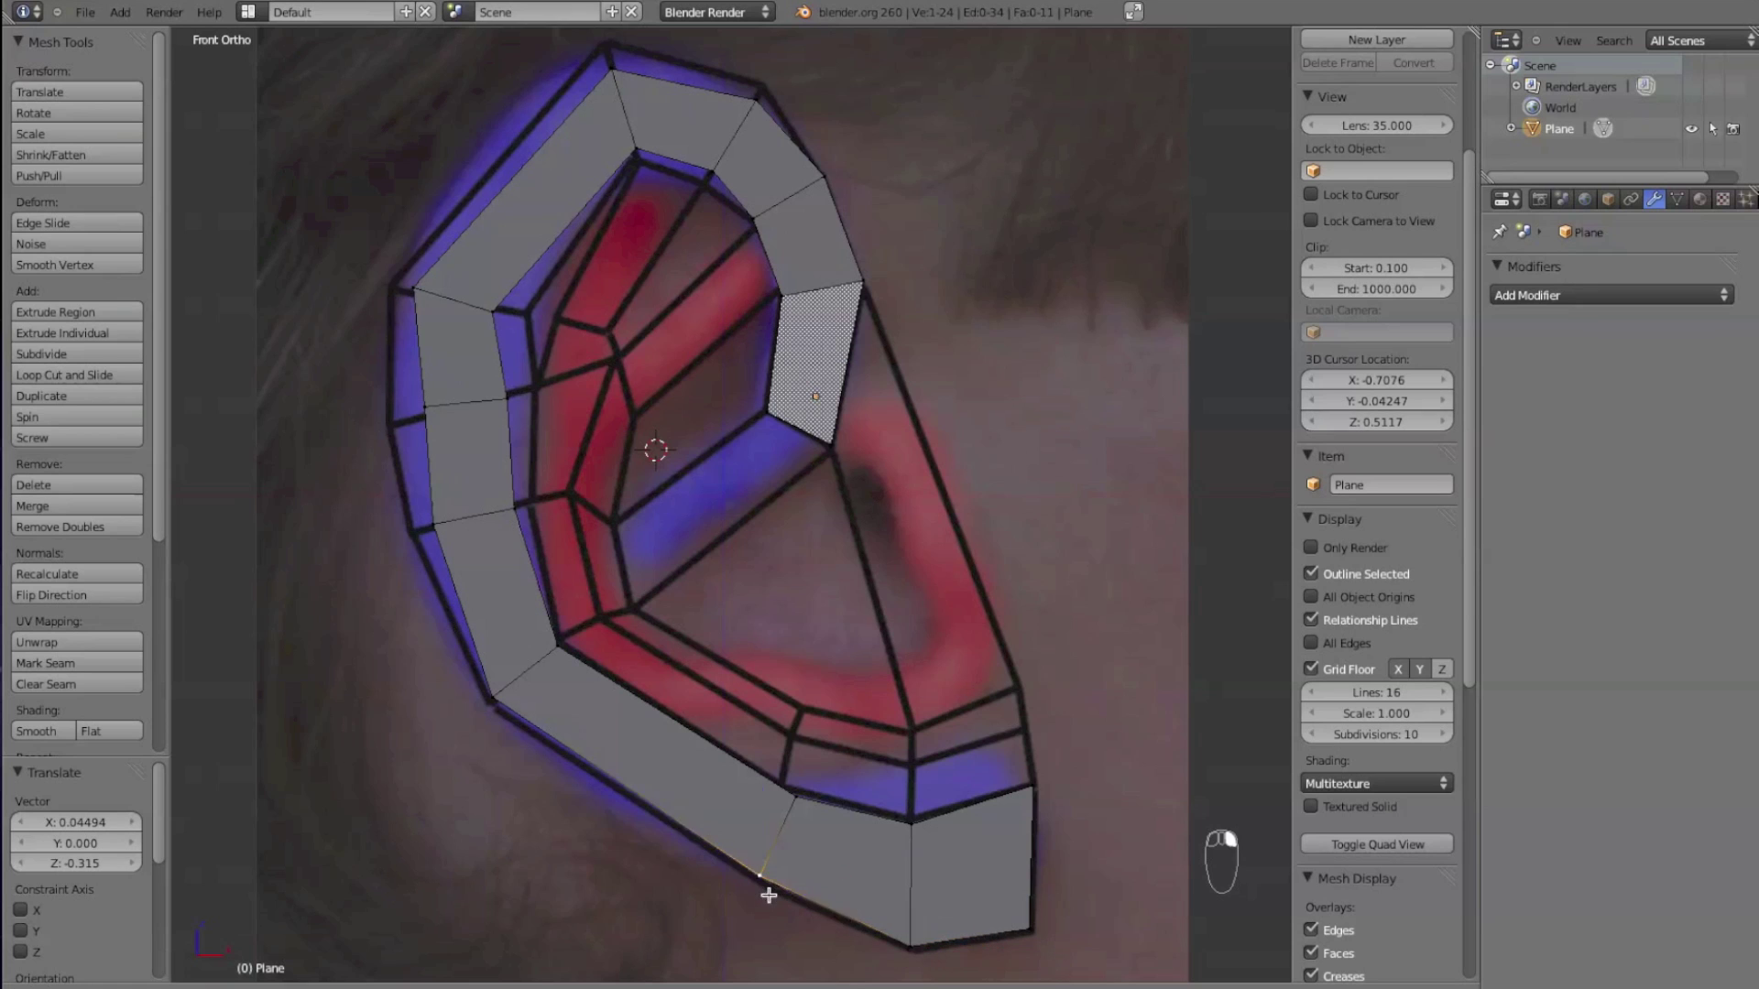
{"action": "right_click_drag", "start_coordinate": [774, 893], "coordinate": [775, 788]}
- Align the outer and inner vertices along the back of the ear rim with the black reference lines
{"action": "right_click_drag", "start_coordinate": [485, 700], "coordinate": [485, 713]}
{"action": "right_click_drag", "start_coordinate": [426, 525], "coordinate": [409, 533]}
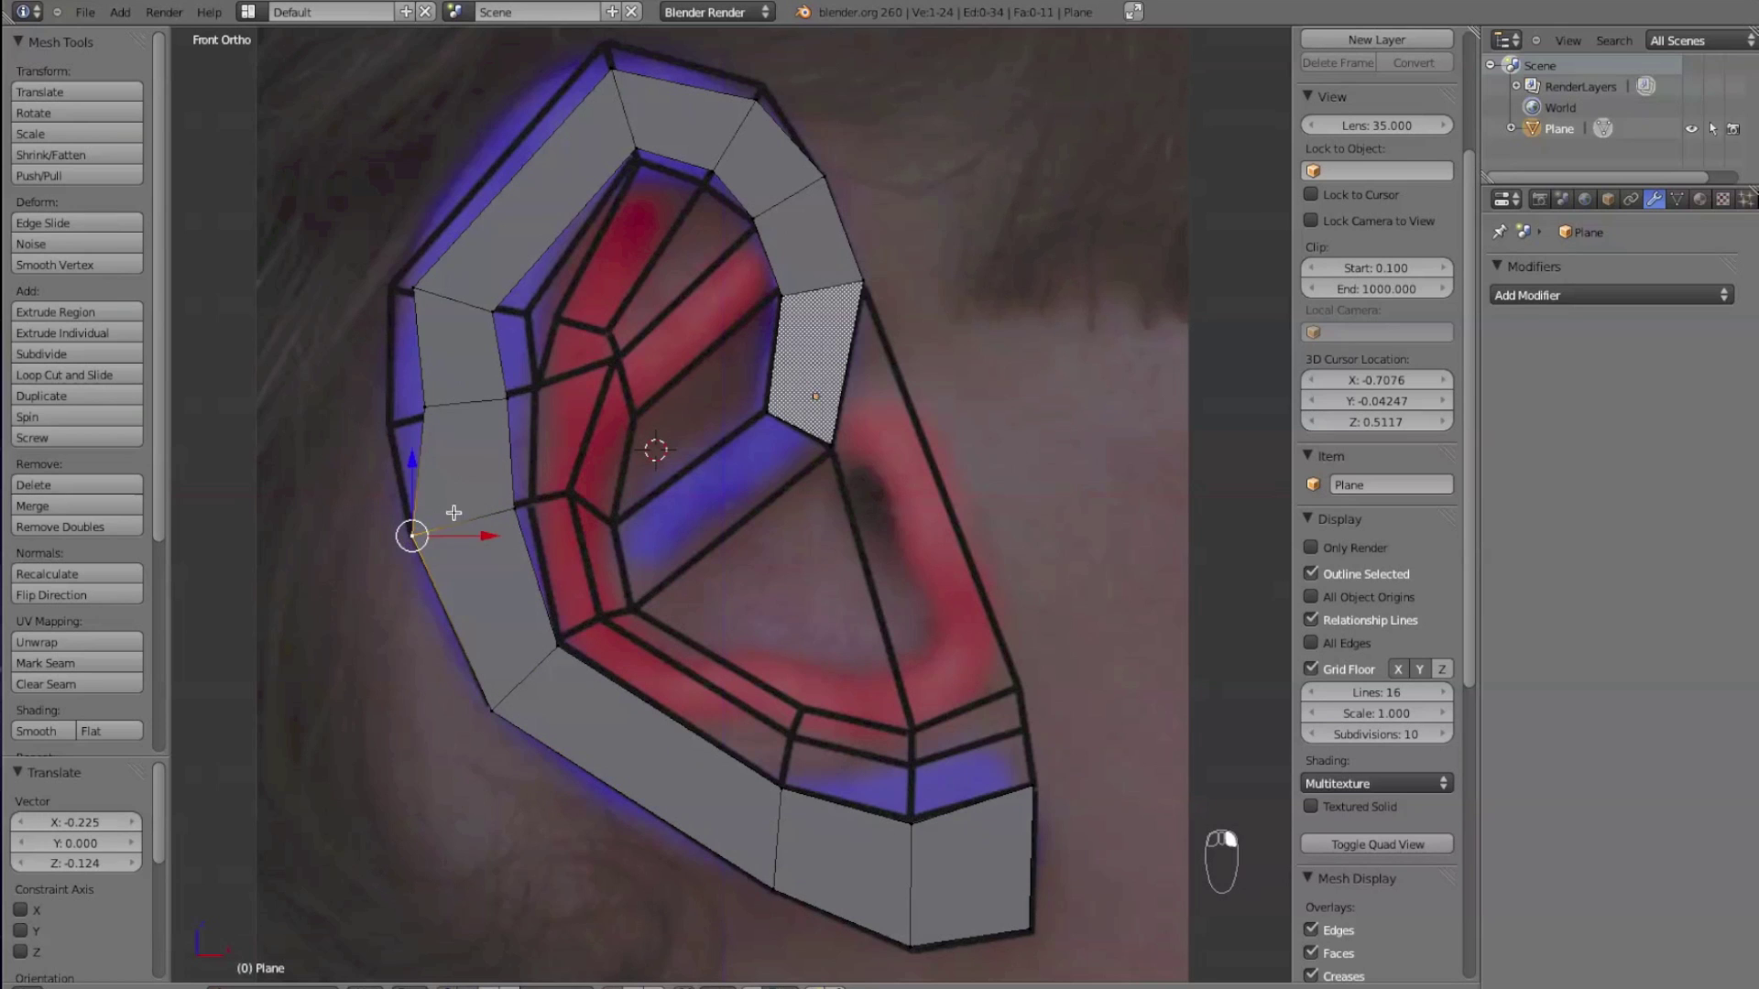
{"action": "right_click_drag", "start_coordinate": [513, 508], "coordinate": [532, 503]}
{"action": "right_click_drag", "start_coordinate": [425, 408], "coordinate": [388, 426]}
{"action": "right_click_drag", "start_coordinate": [510, 391], "coordinate": [540, 389]}
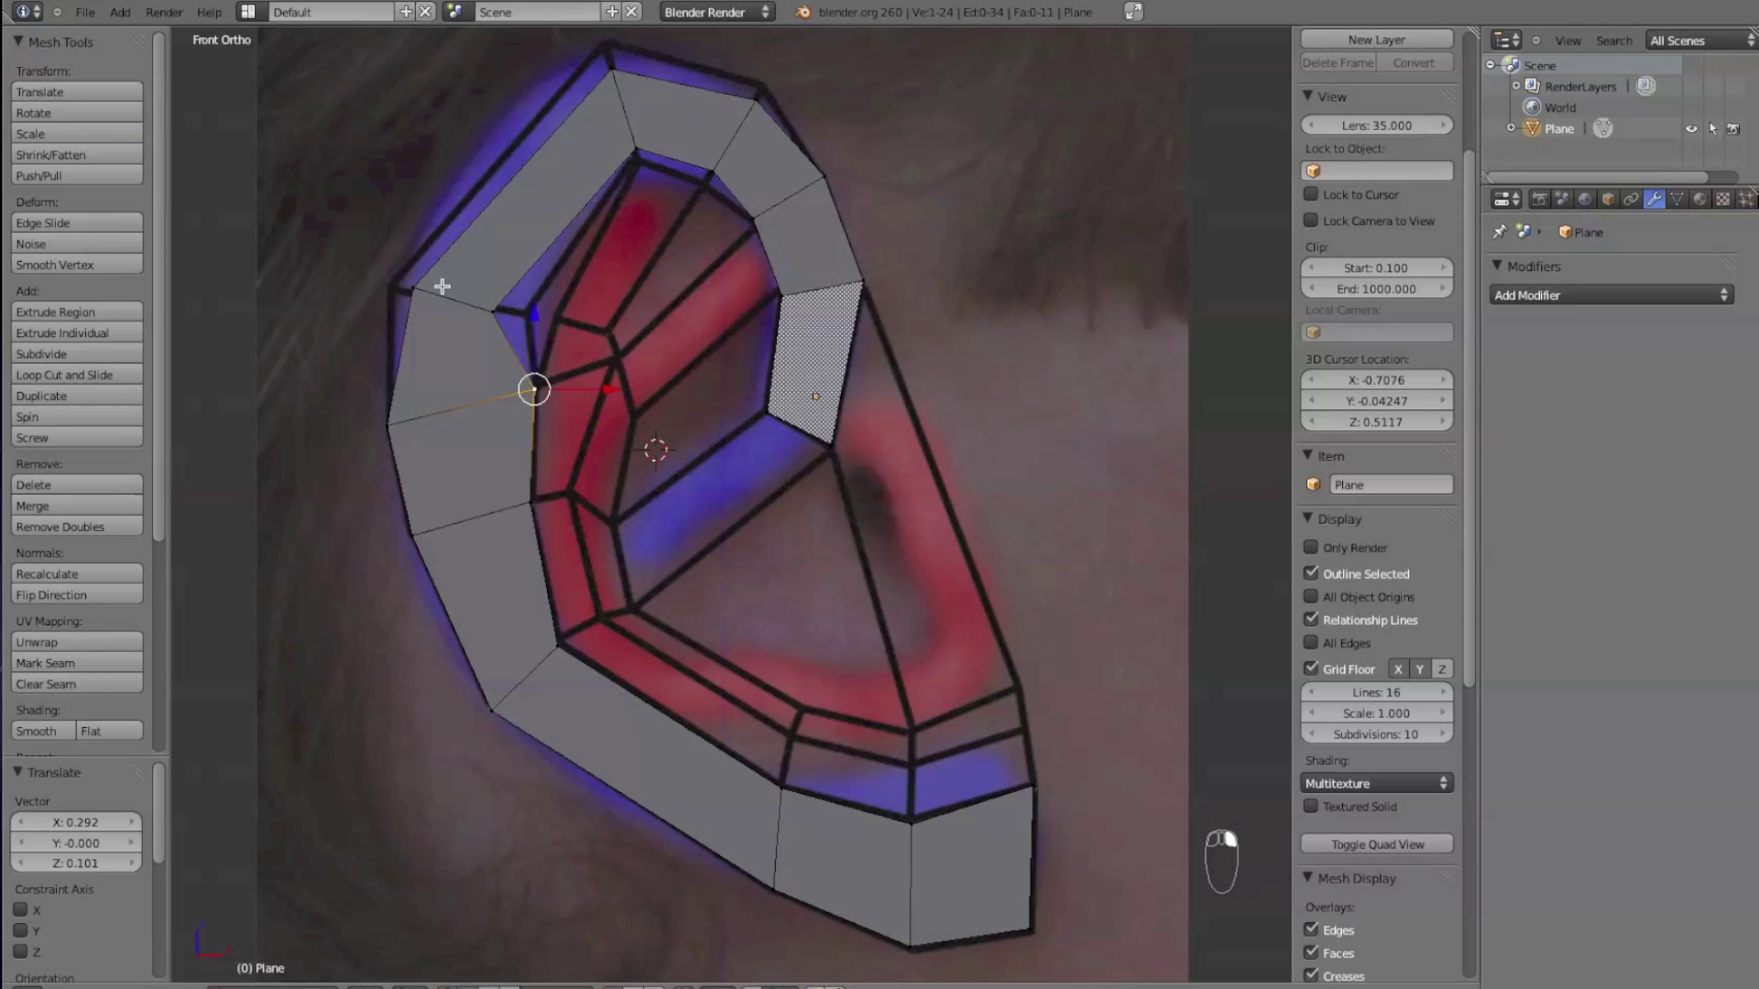
{"action": "mouse_move", "coordinate": [415, 286]}
{"action": "right_mouse_down"}
{"action": "mouse_move", "coordinate": [359, 275]}
{"action": "mouse_move", "coordinate": [390, 293]}
{"action": "right_mouse_up"}
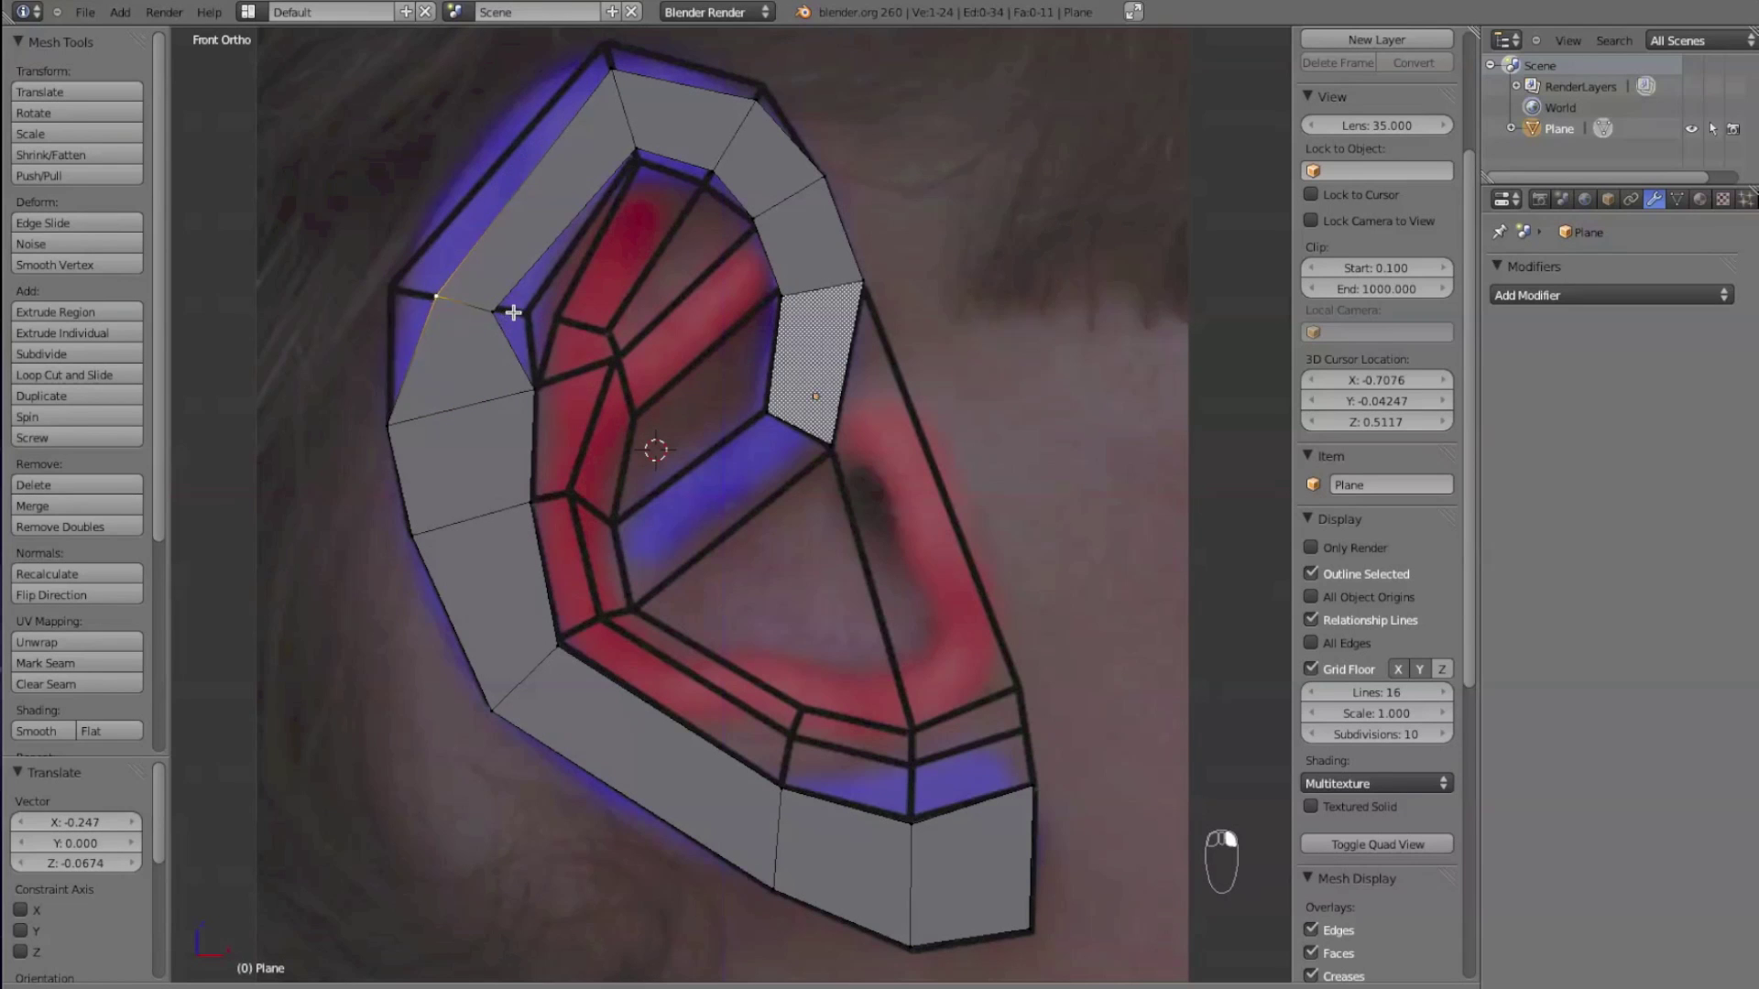
{"action": "right_click_drag", "start_coordinate": [495, 312], "coordinate": [530, 317]}
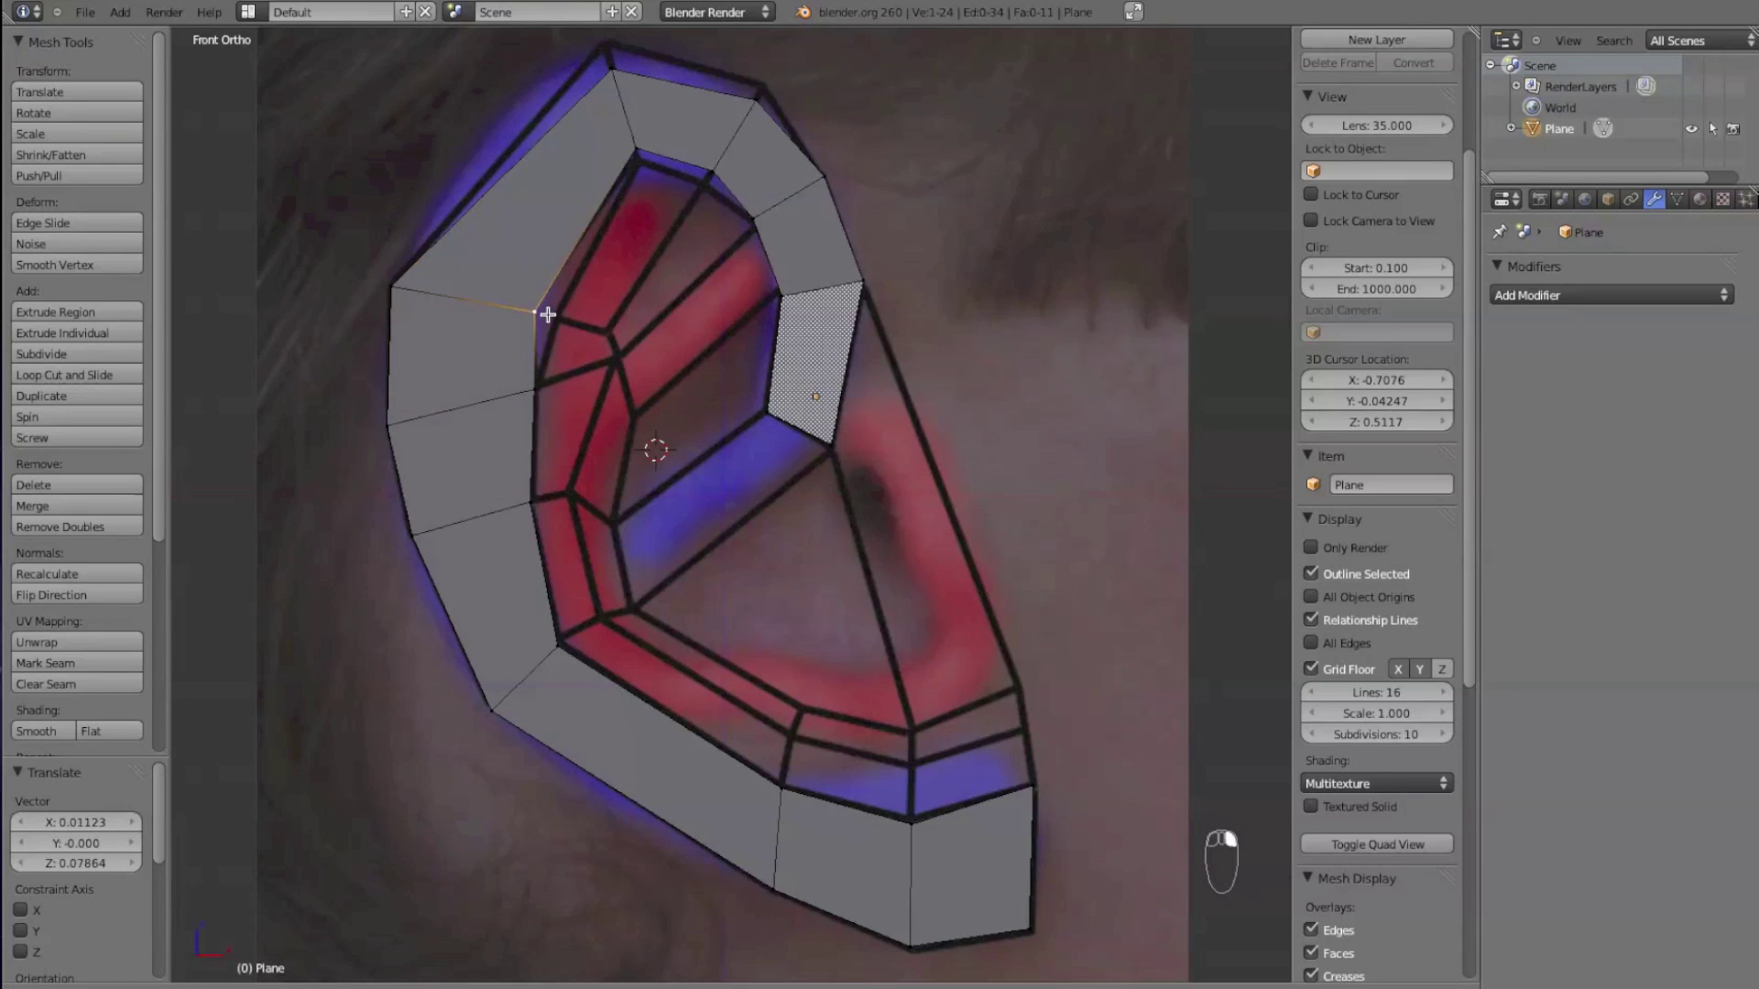
- Fit the vertices at the ear's top rim to the reference corners
{"action": "right_click_drag", "start_coordinate": [601, 33], "coordinate": [595, 23]}
{"action": "left_click", "coordinate": [598, 24]}
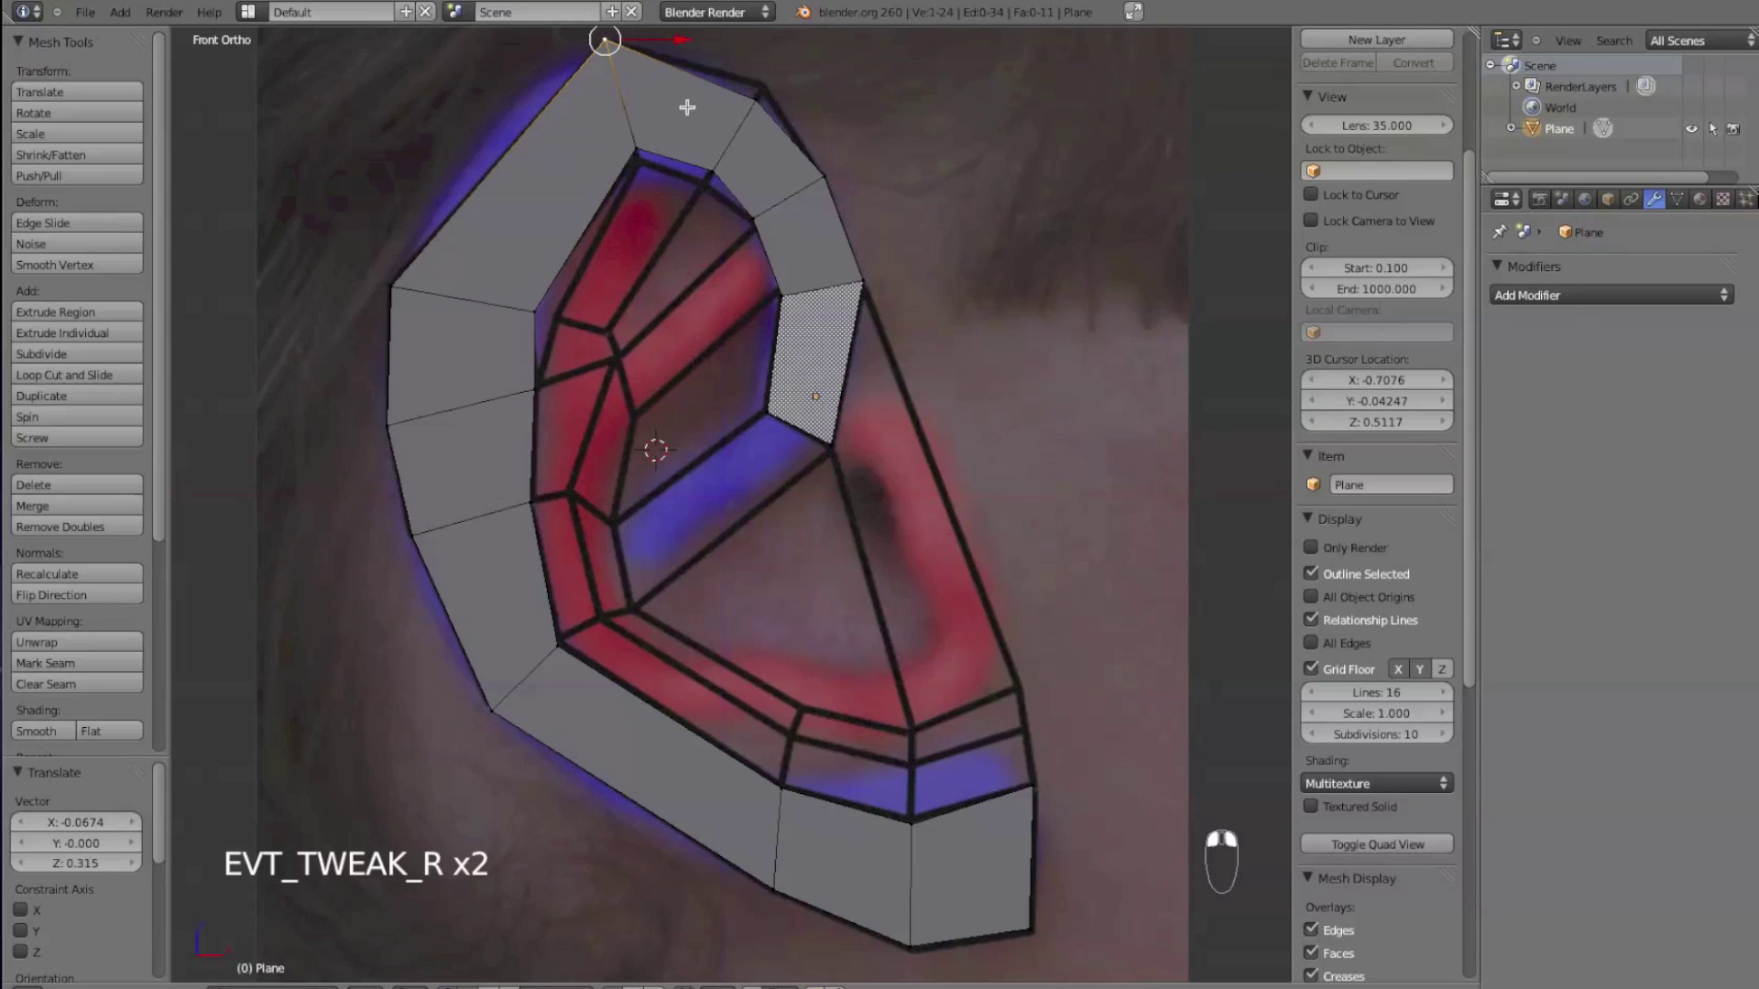
{"action": "right_click_drag", "start_coordinate": [748, 103], "coordinate": [754, 89]}
{"action": "left_click", "coordinate": [754, 88]}
{"action": "right_click_drag", "start_coordinate": [714, 174], "coordinate": [637, 157]}
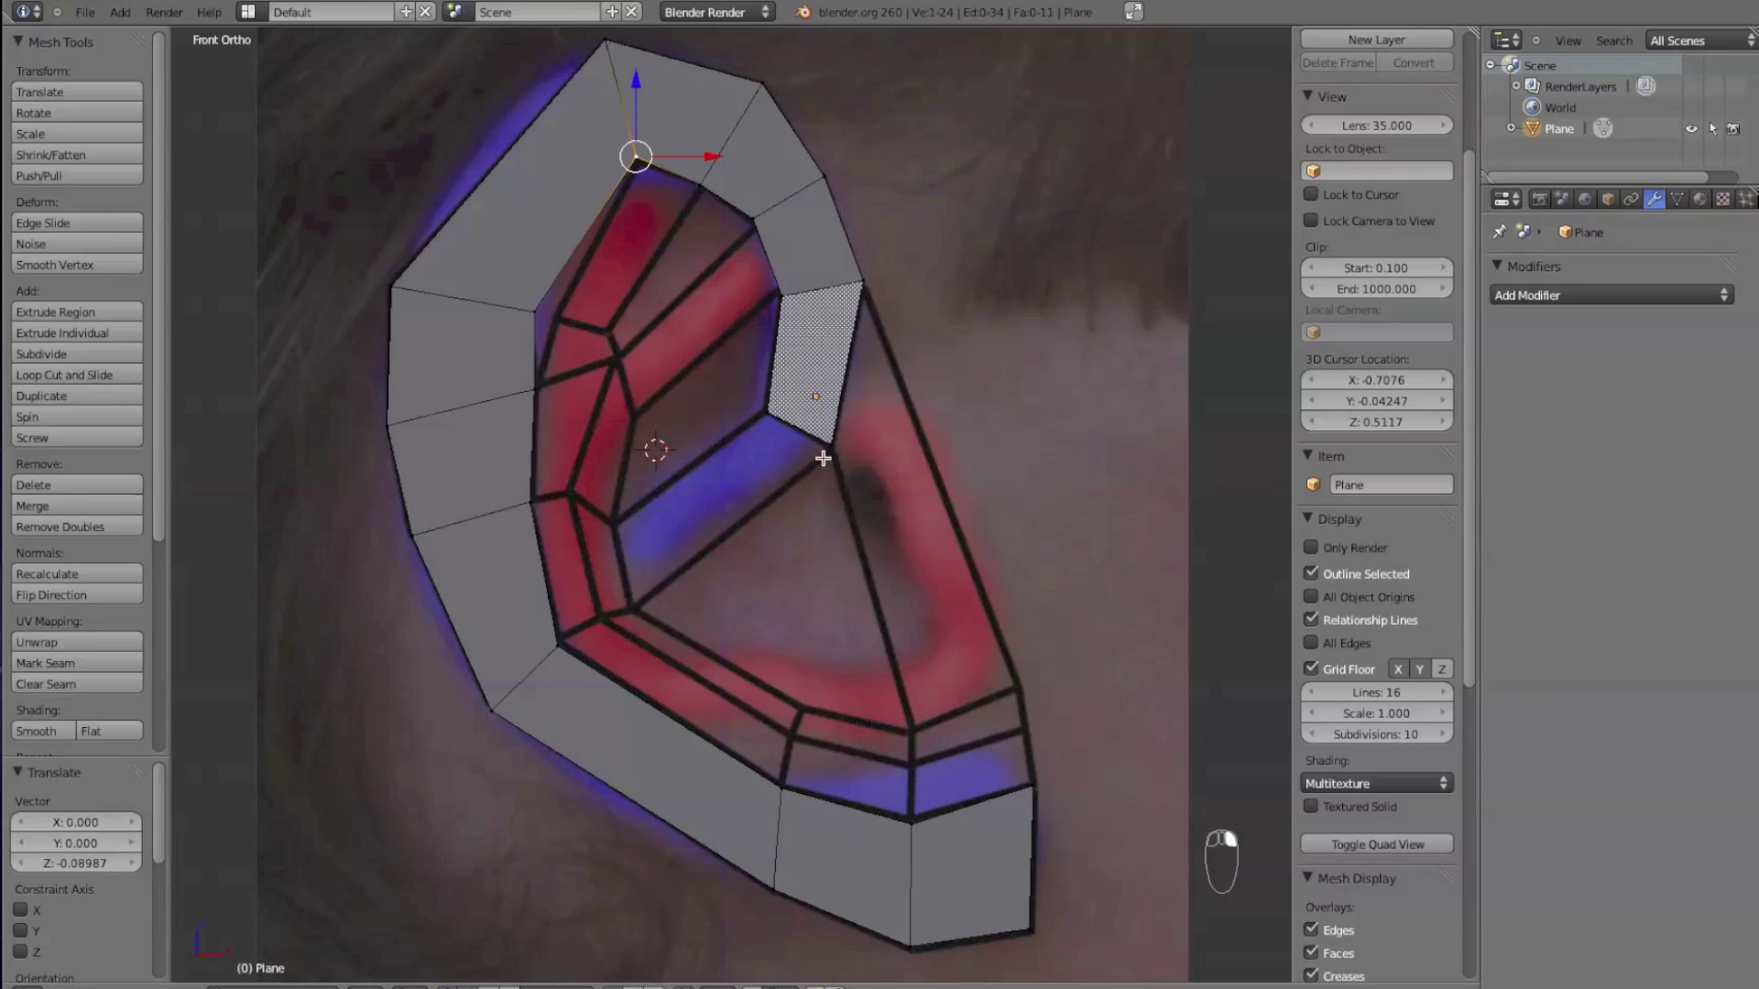
- Extrude the six inner rim vertices from mid-back to the earlobe inward as a new strip of faces
{"action": "right_click", "coordinate": [539, 388]}
{"action": "right_click", "coordinate": [532, 500], "text": "shift"}
{"action": "right_click", "coordinate": [555, 647], "text": "shift"}
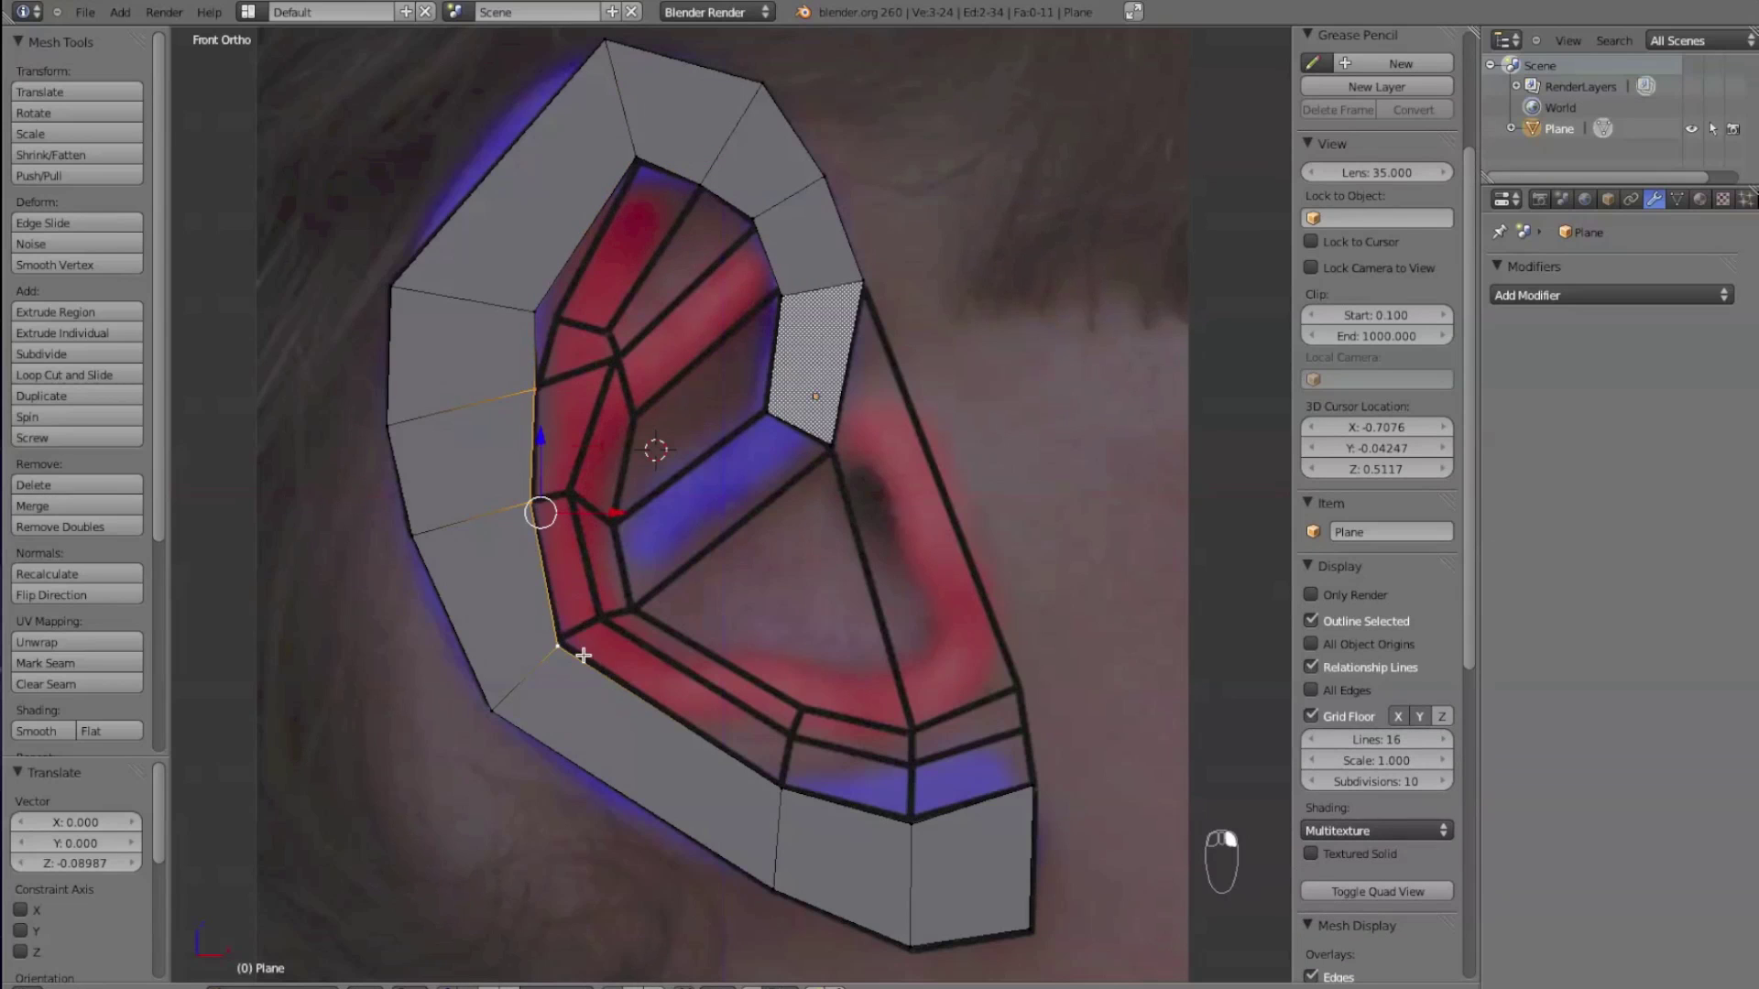
{"action": "right_click", "coordinate": [778, 789], "text": "shift"}
{"action": "right_click", "coordinate": [910, 822], "text": "shift"}
{"action": "right_click", "coordinate": [1031, 787], "text": "shift"}
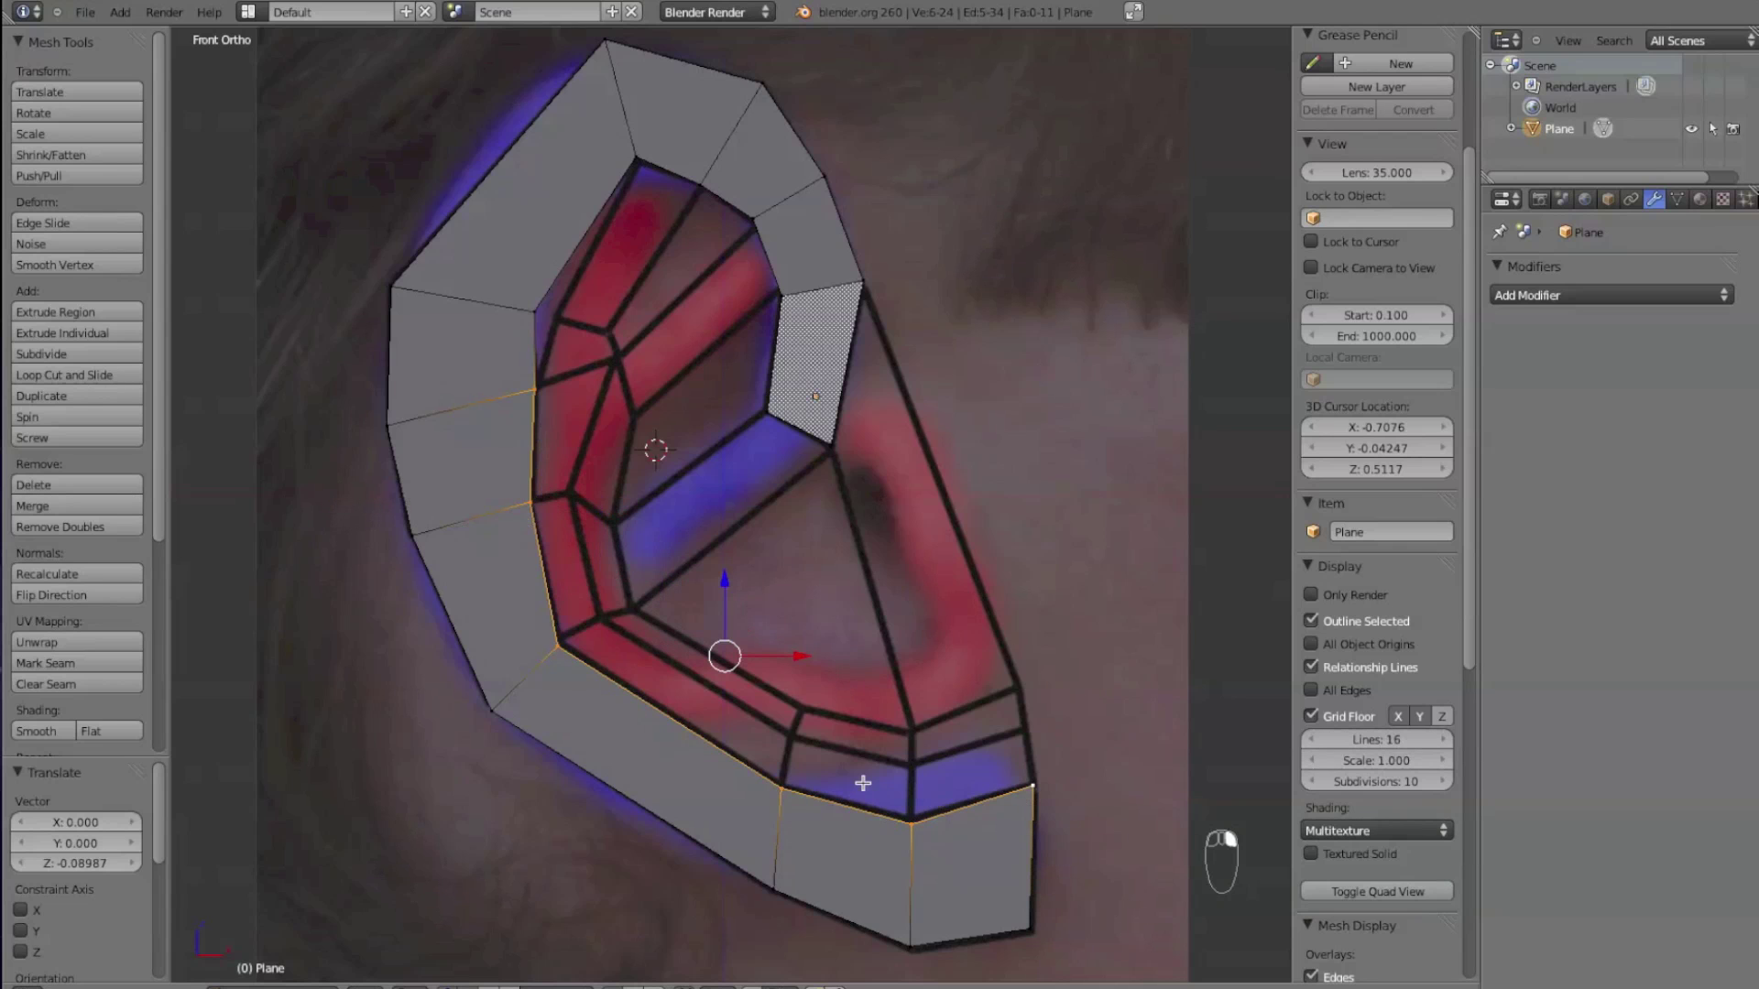
{"action": "key", "text": "e"}
{"action": "key", "text": "e"}
{"action": "key", "text": "e"}
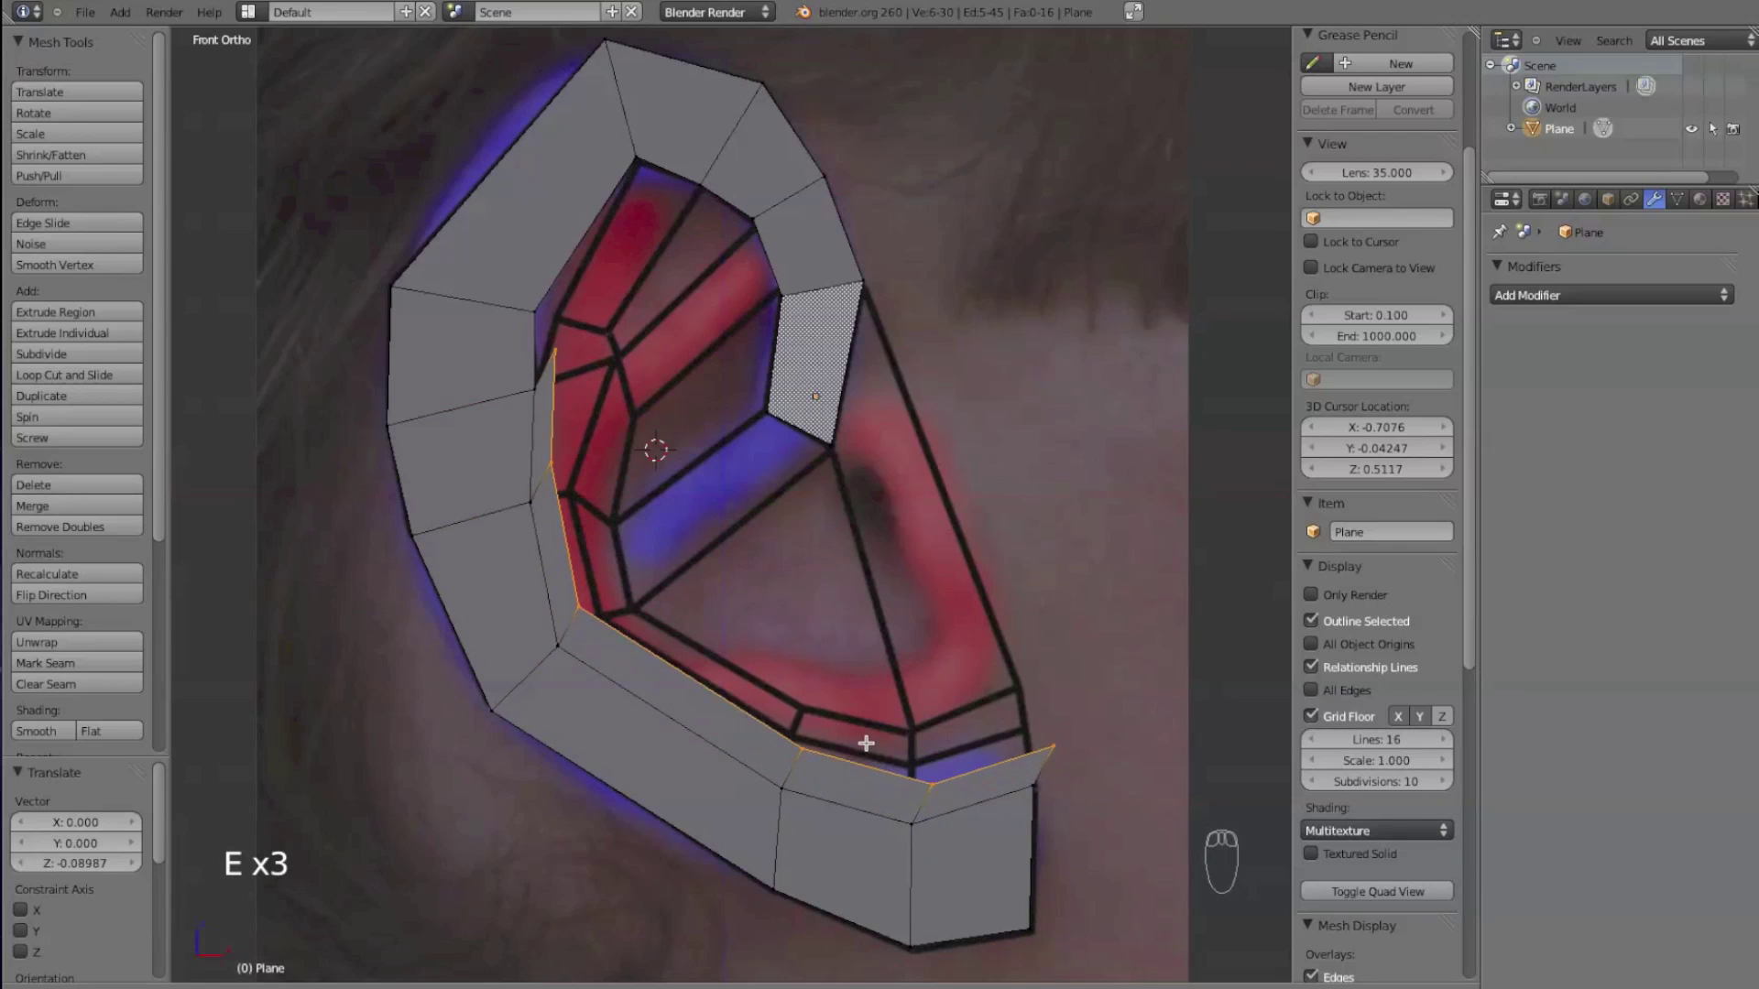
{"action": "left_click", "coordinate": [855, 734]}
- Move the extruded strip's inner vertices onto the next black reference line
{"action": "right_click", "coordinate": [911, 768]}
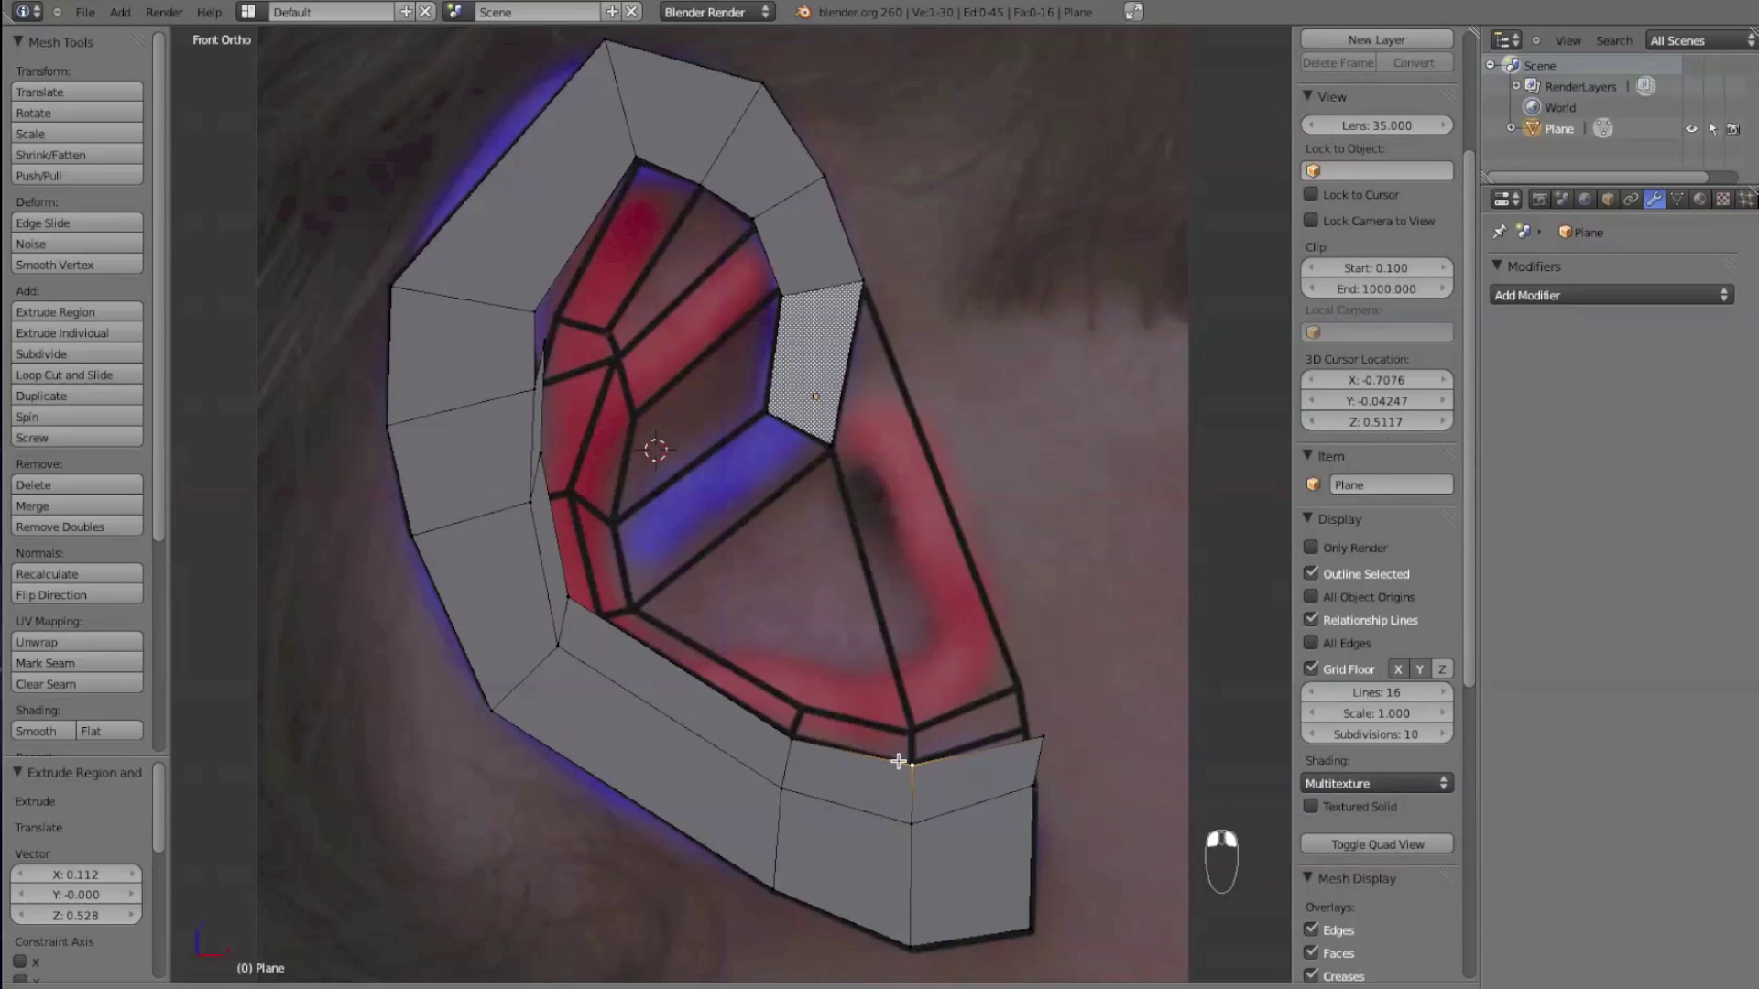
{"action": "right_click_drag", "start_coordinate": [1040, 737], "coordinate": [1009, 726]}
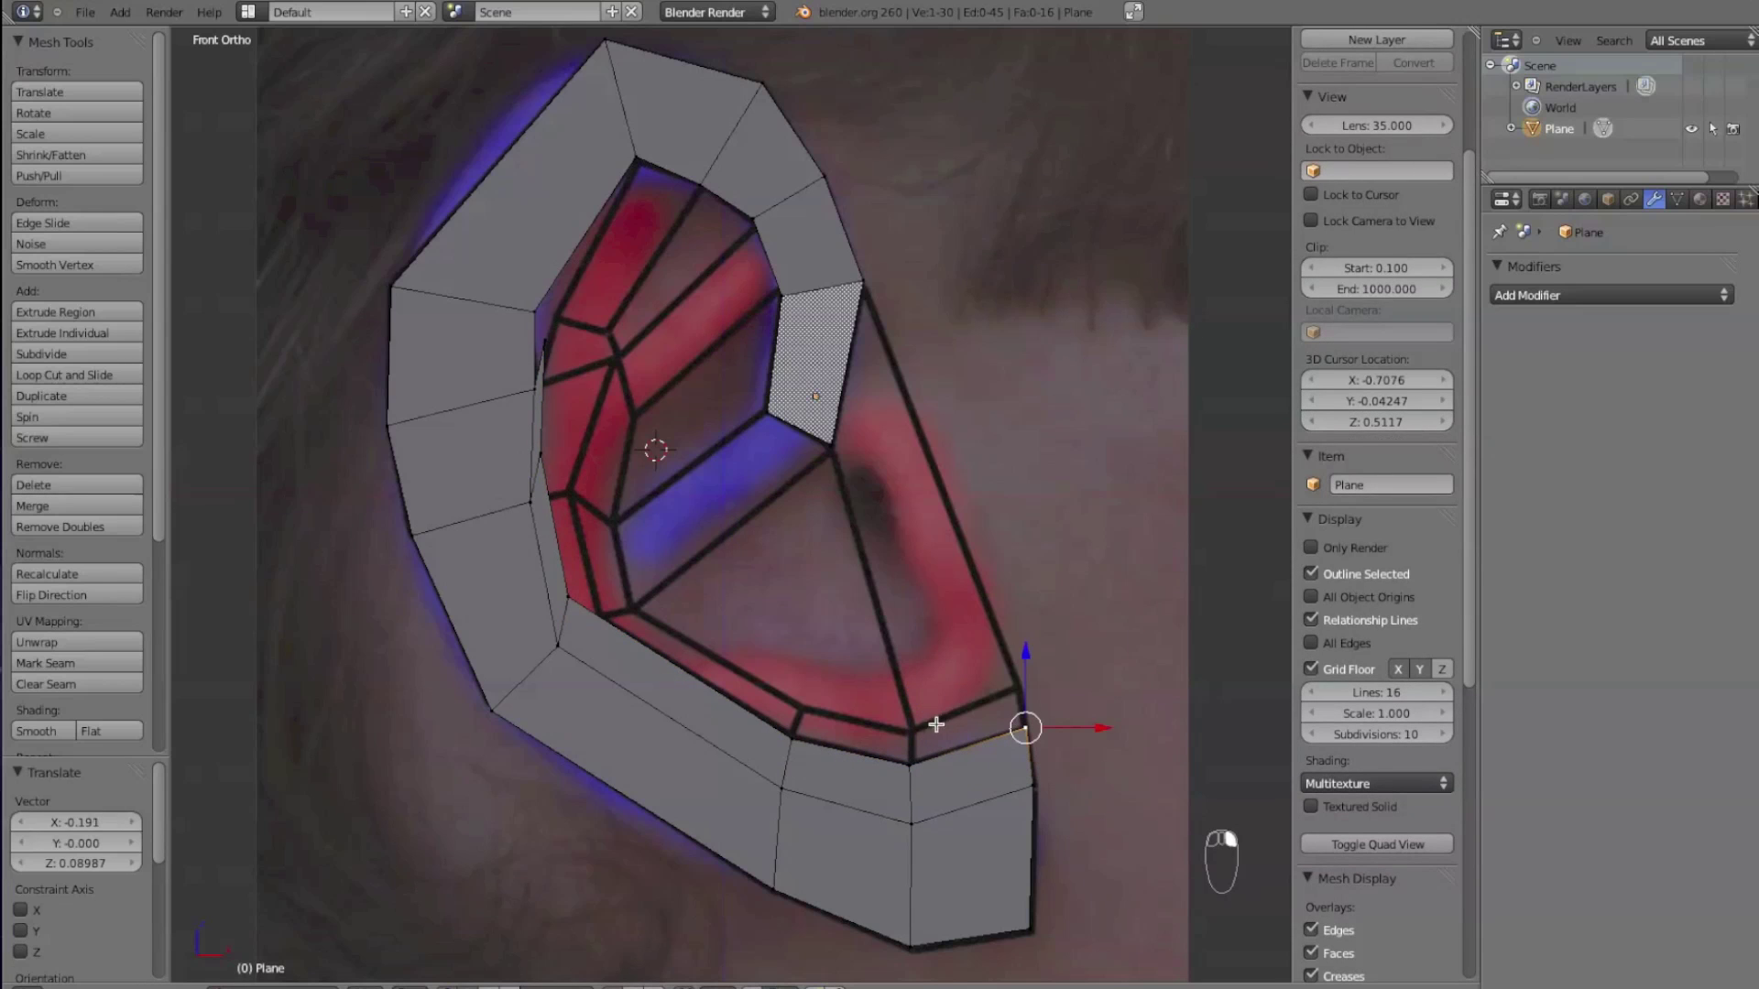
{"action": "right_click_drag", "start_coordinate": [583, 608], "coordinate": [617, 630]}
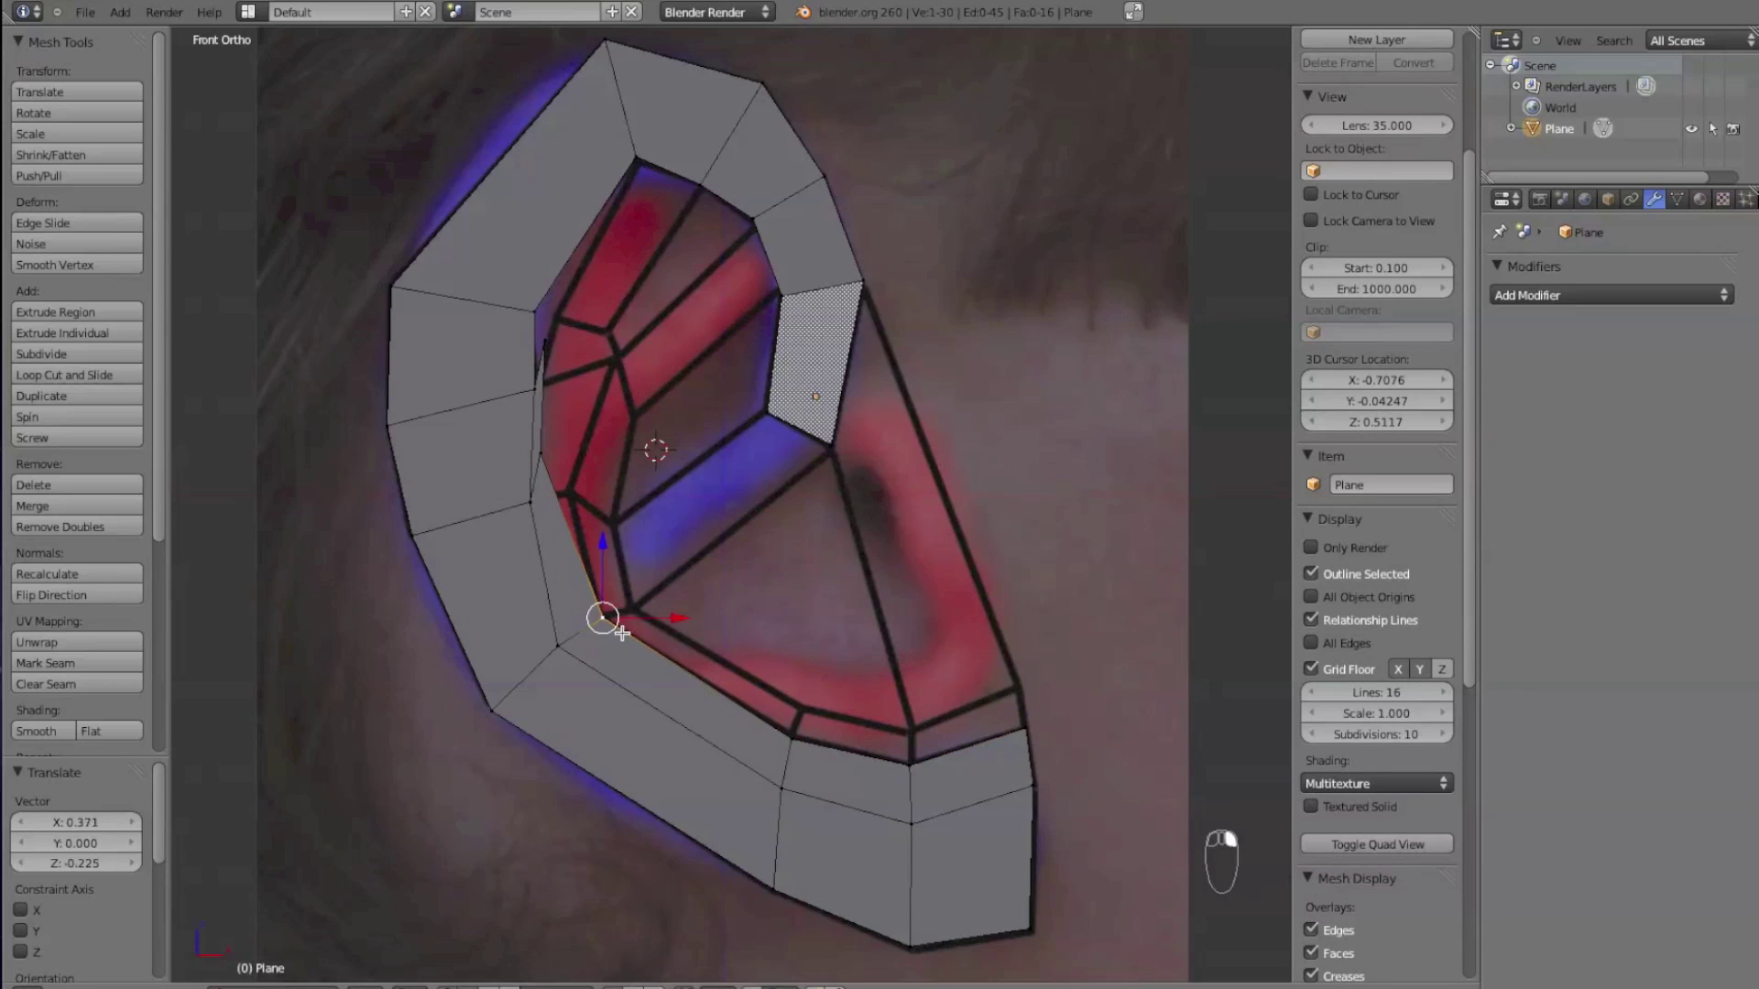
{"action": "right_click_drag", "start_coordinate": [555, 468], "coordinate": [583, 505]}
{"action": "right_click_drag", "start_coordinate": [558, 357], "coordinate": [626, 373]}
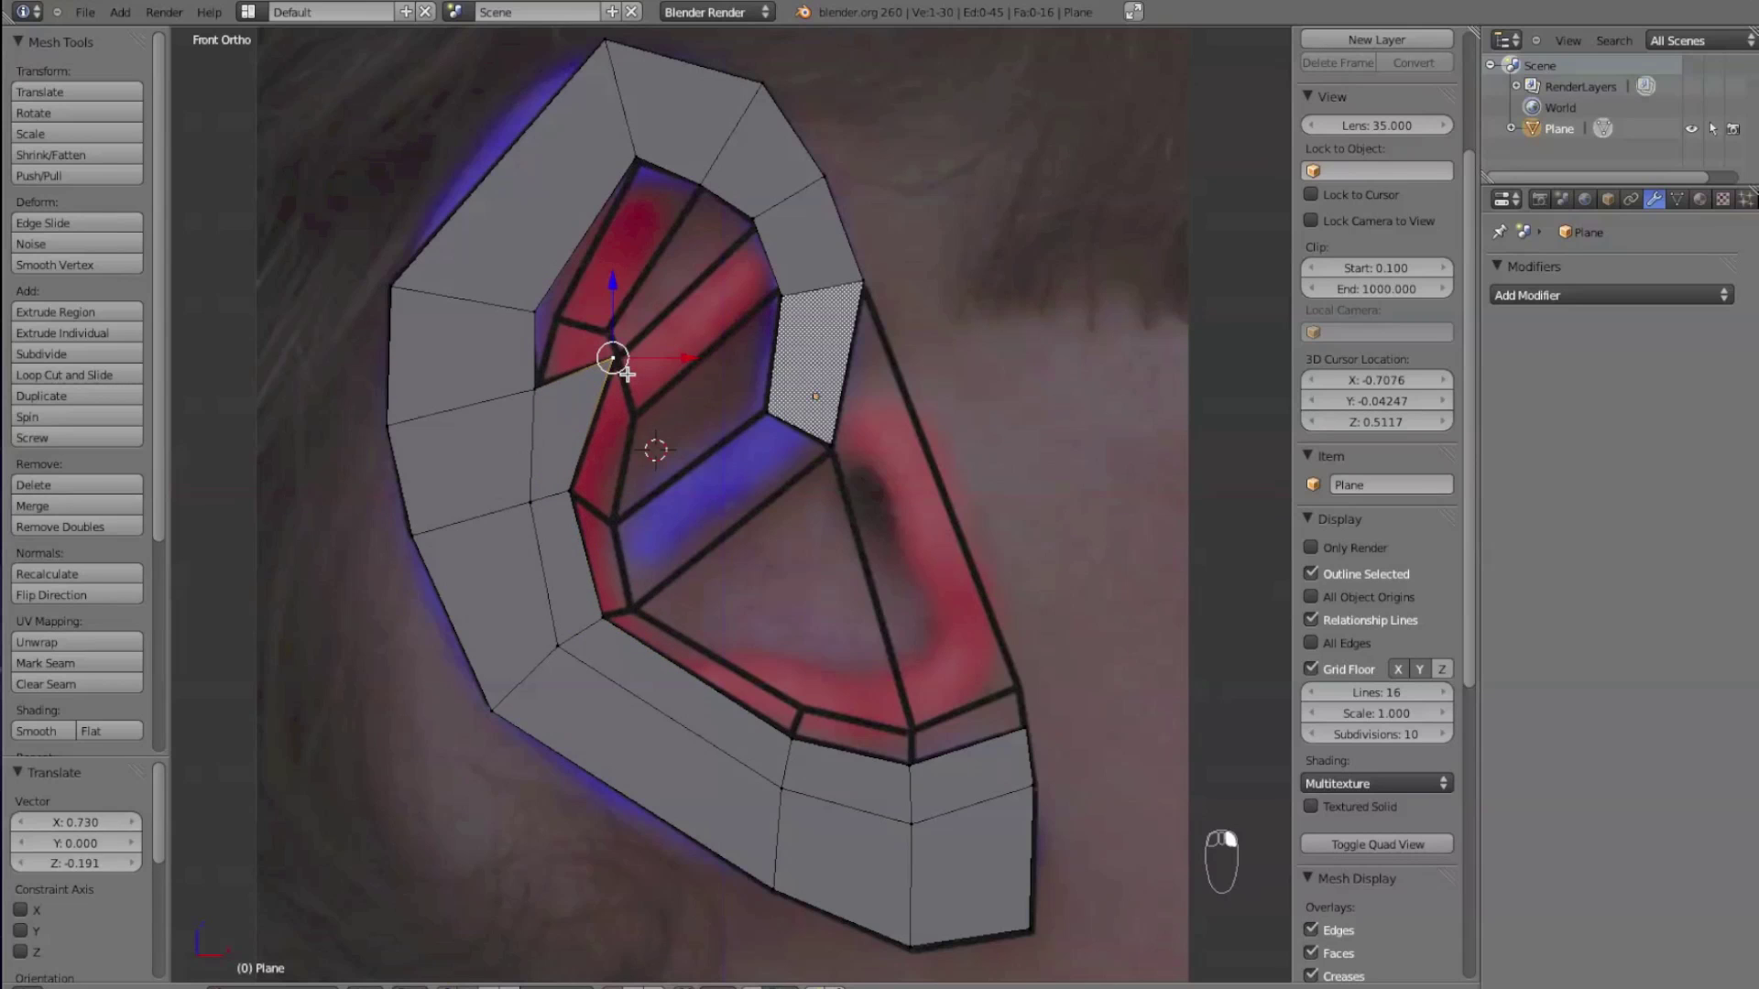
- Extrude the strip's inner edge inward once more and fit the new vertices to the innermost reference line
{"action": "right_click", "coordinate": [656, 645], "text": "alt"}
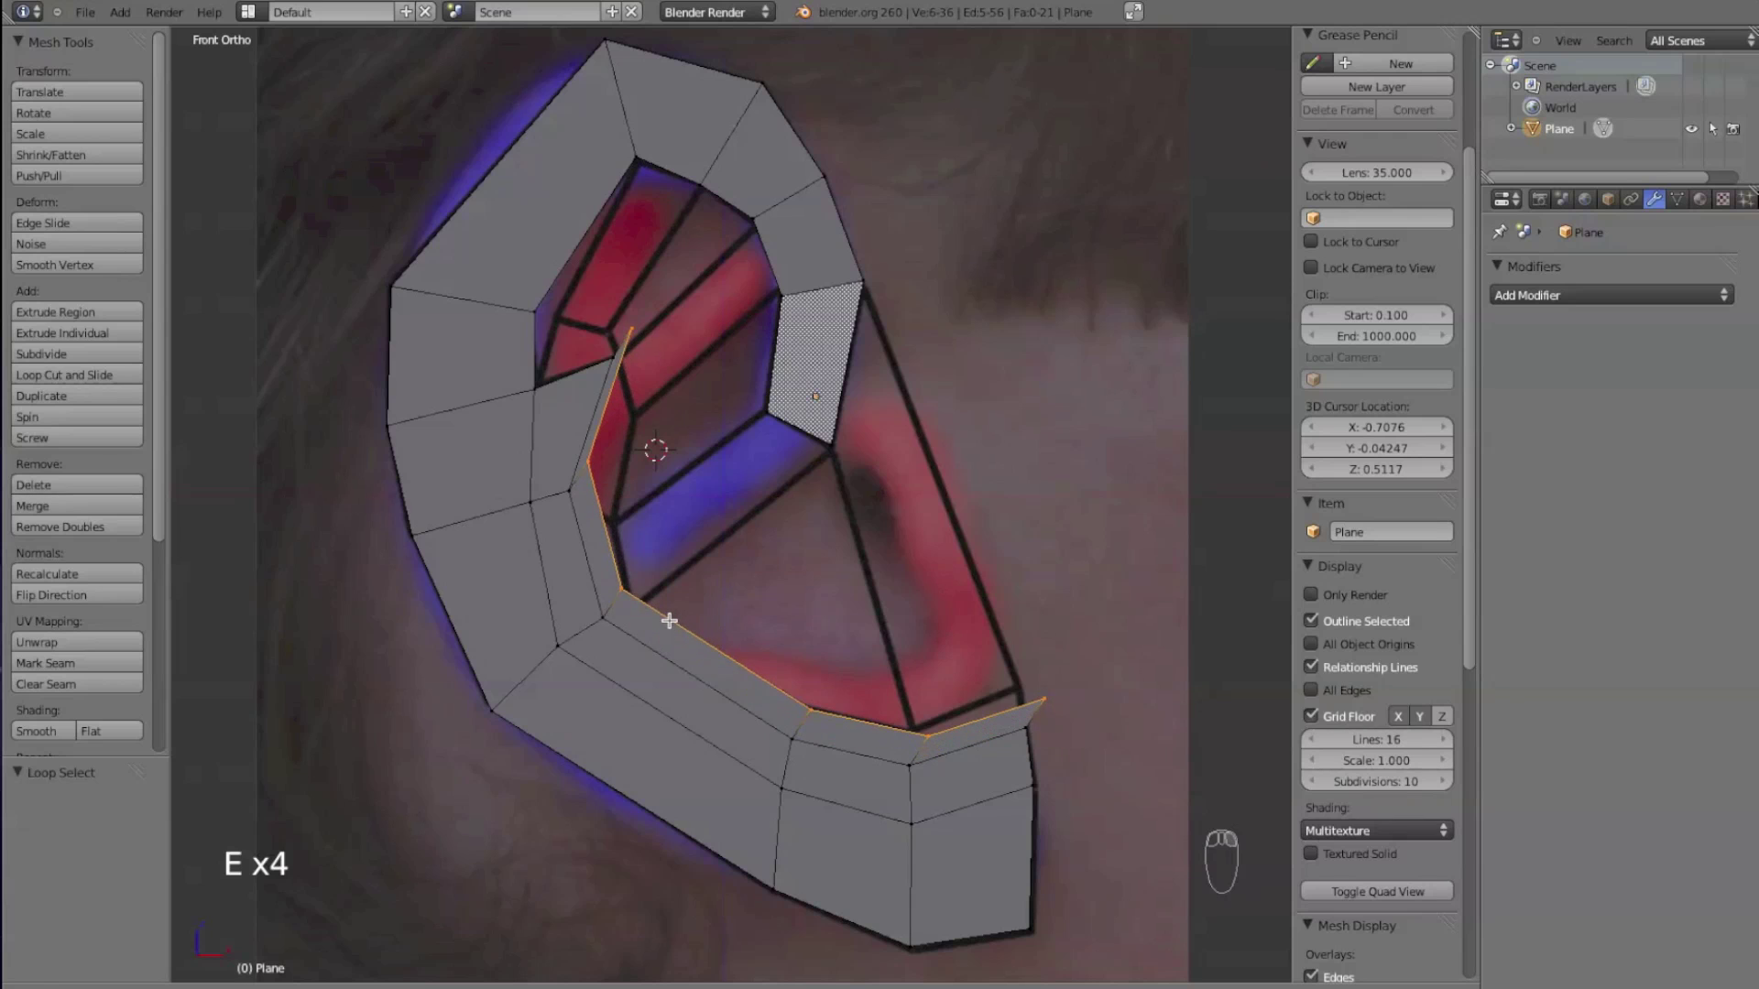
{"action": "left_click", "coordinate": [669, 621]}
{"action": "right_click_drag", "start_coordinate": [912, 763], "coordinate": [907, 726]}
{"action": "left_click", "coordinate": [901, 749]}
{"action": "mouse_move", "coordinate": [1027, 700]}
{"action": "right_mouse_down"}
{"action": "mouse_move", "coordinate": [981, 691]}
{"action": "mouse_move", "coordinate": [1013, 689]}
{"action": "right_mouse_up"}
{"action": "right_click", "coordinate": [768, 718]}
{"action": "right_click_drag", "start_coordinate": [767, 718], "coordinate": [800, 708]}
{"action": "right_click_drag", "start_coordinate": [639, 598], "coordinate": [627, 531]}
{"action": "right_click_drag", "start_coordinate": [638, 345], "coordinate": [640, 434]}
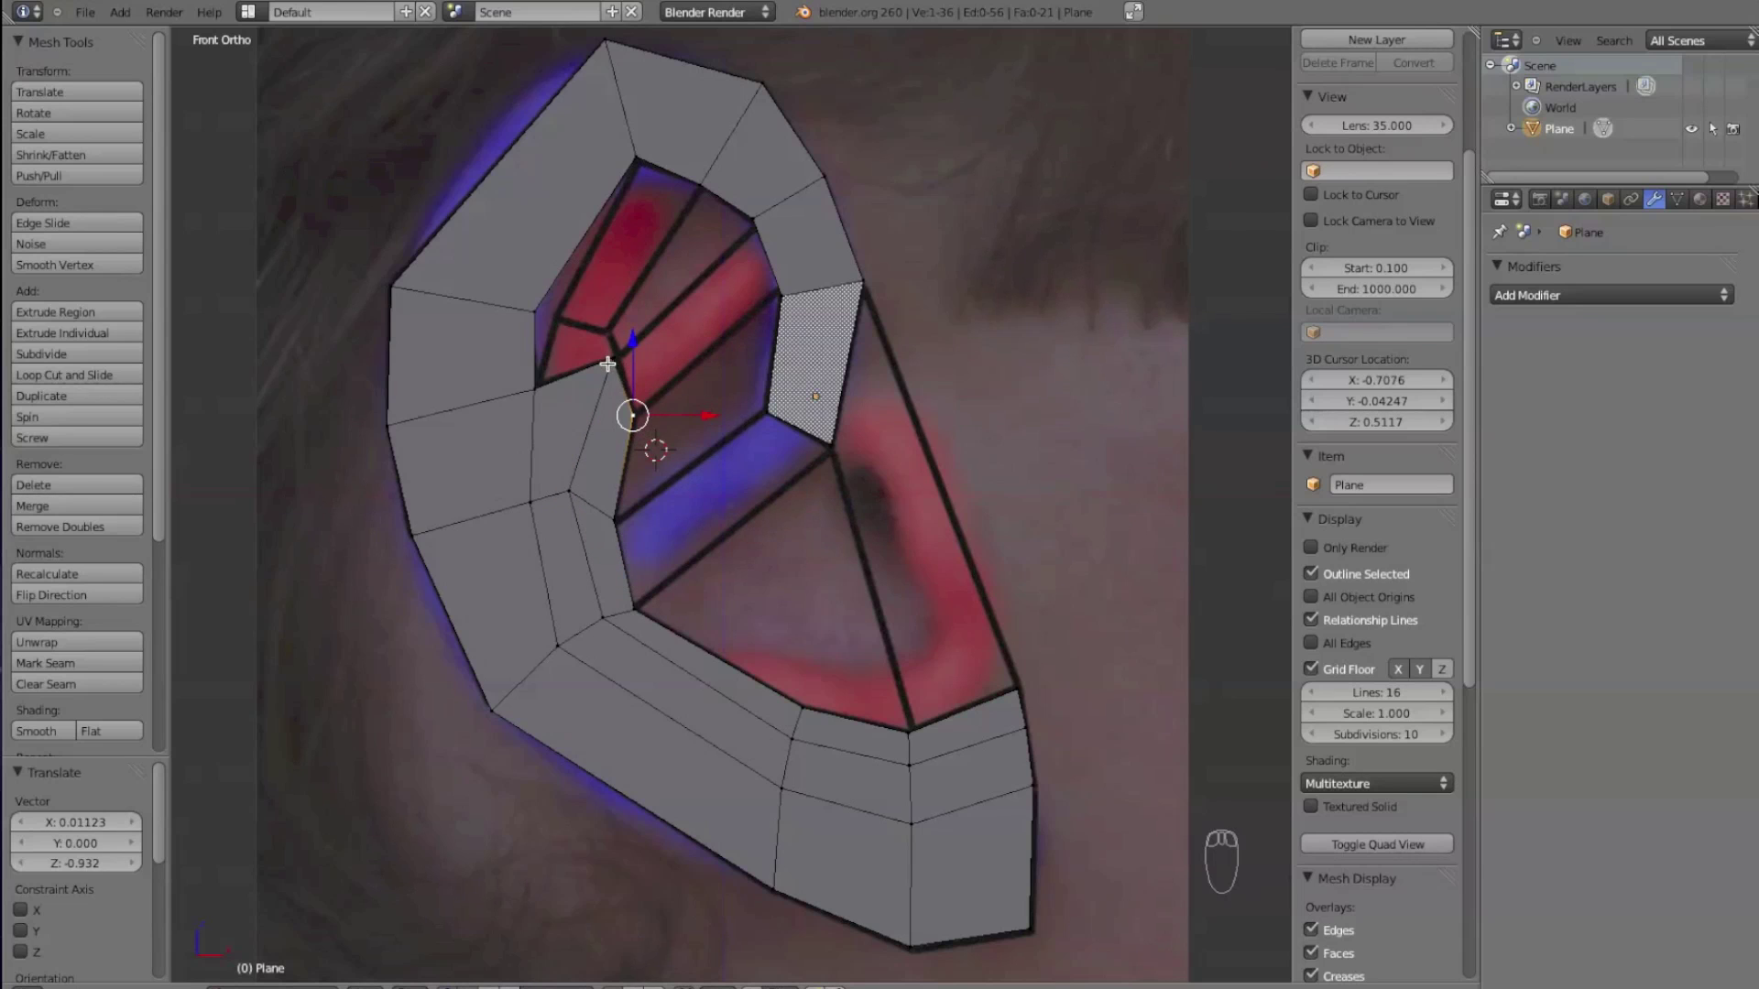
- Fill a face between the strip's two upper end vertices and two inner vertices at the ear's top rim
{"action": "right_click", "coordinate": [607, 364]}
{"action": "right_click", "coordinate": [530, 385], "text": "shift"}
{"action": "right_click", "coordinate": [635, 161], "text": "shift"}
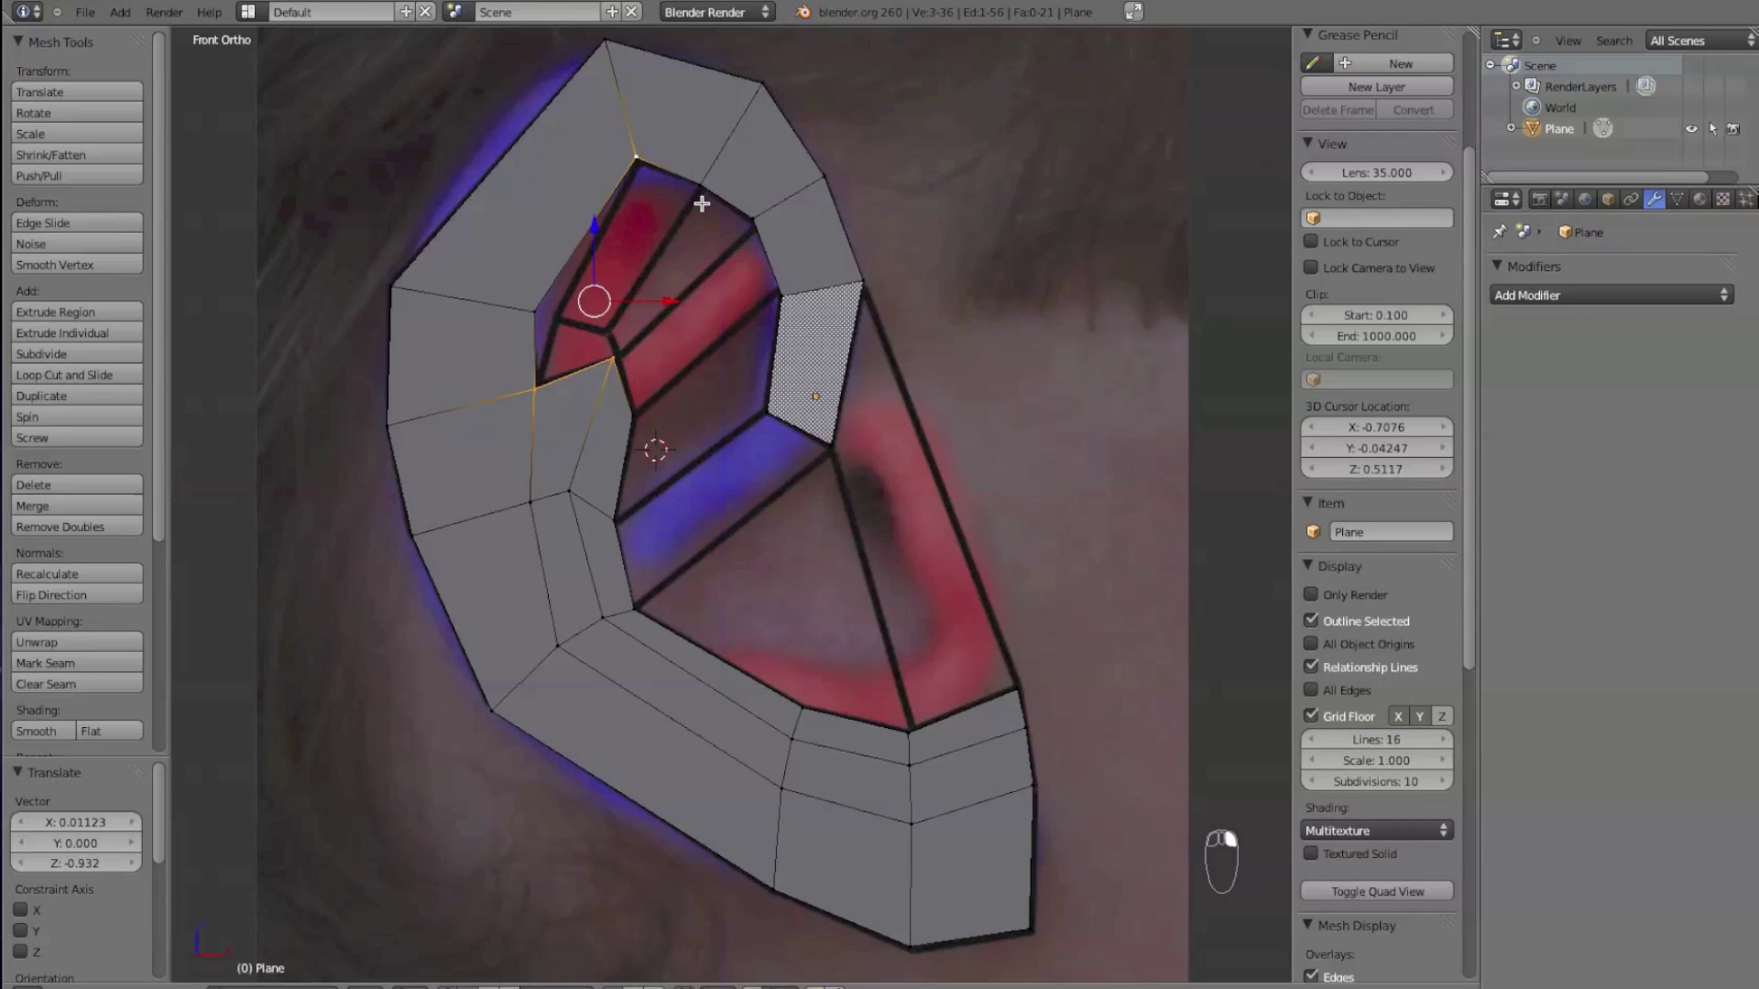
{"action": "right_click", "coordinate": [705, 185], "text": "shift"}
{"action": "key", "text": "f"}
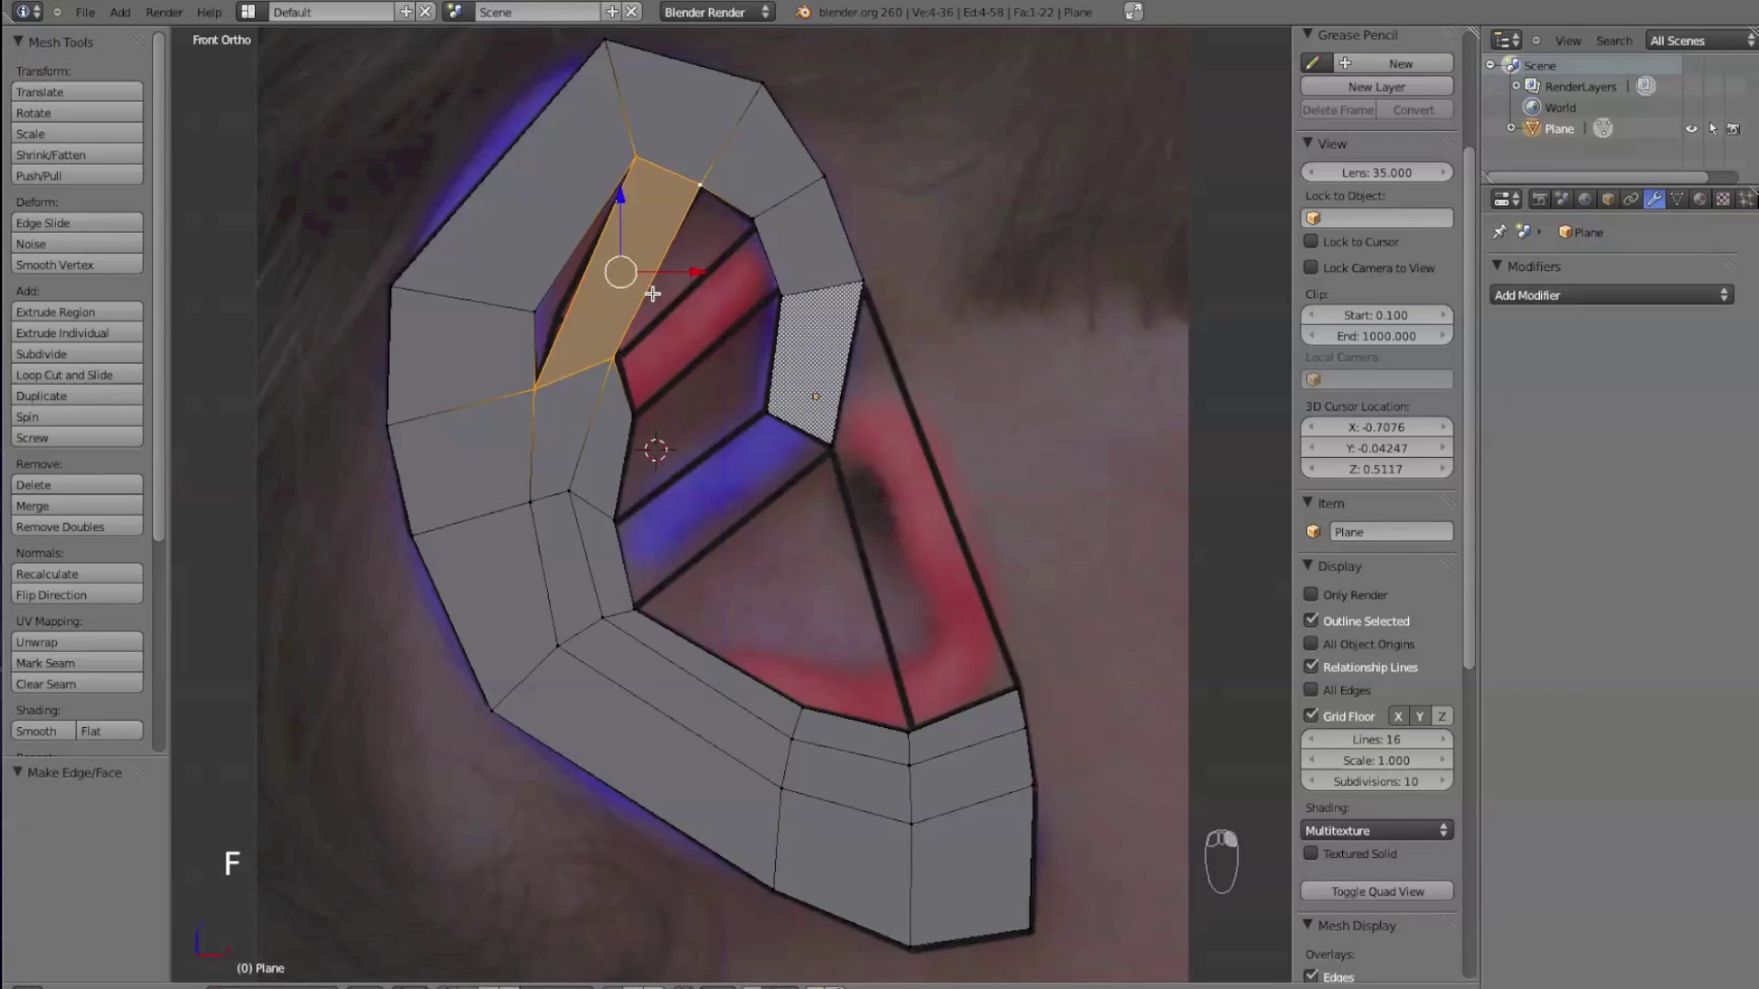
- Add a loop cut across the new bridging face and move its vertices onto the reference line near the lower end
{"action": "key", "text": "a"}
{"action": "key", "text": "ctrl+r"}
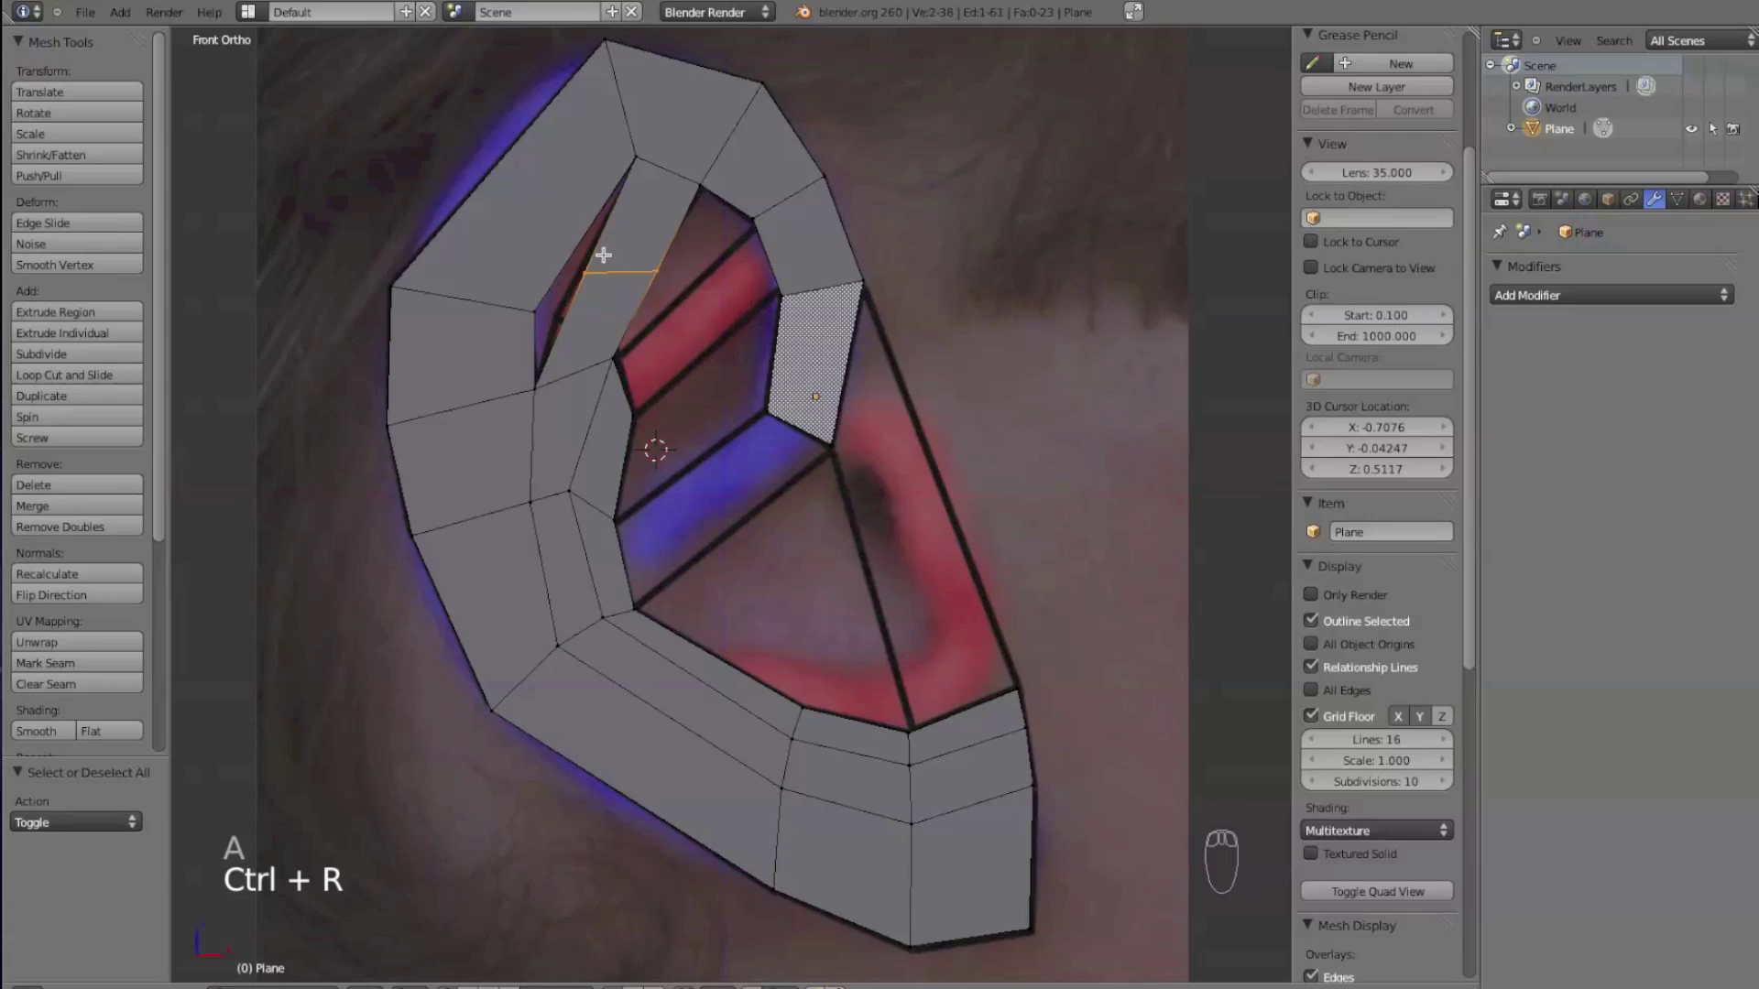
{"action": "left_click", "coordinate": [648, 318]}
{"action": "right_click_drag", "start_coordinate": [644, 320], "coordinate": [565, 318]}
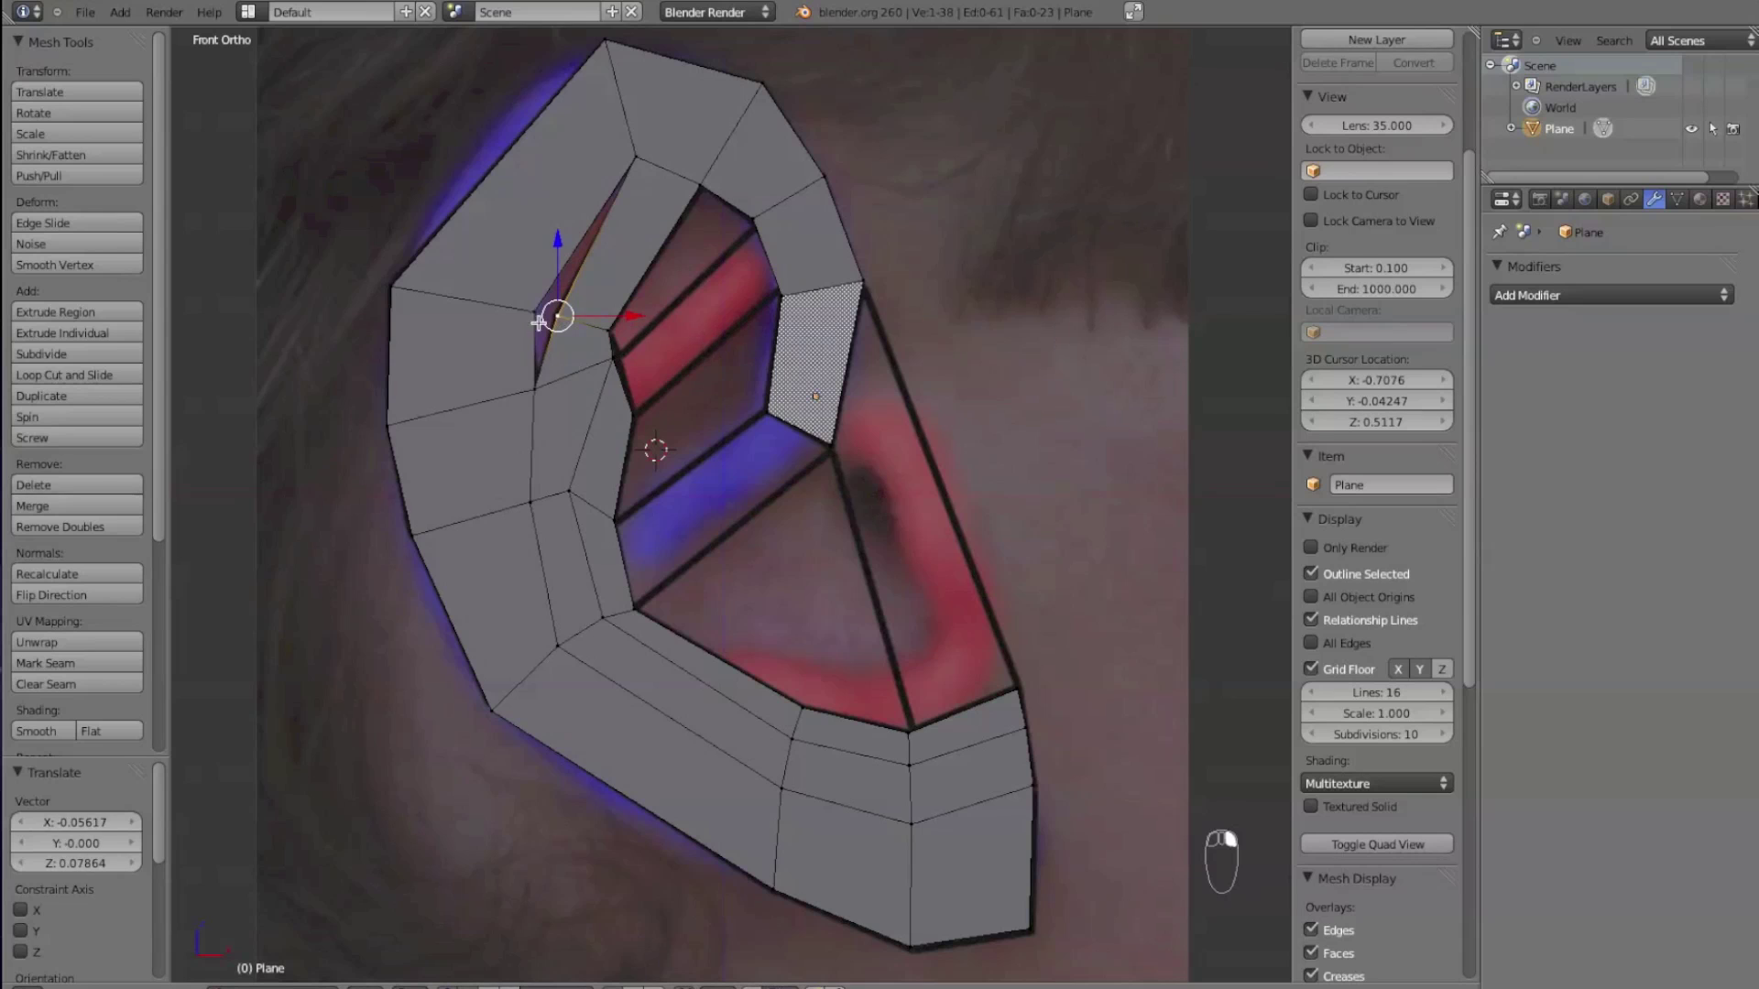
{"action": "right_click", "coordinate": [642, 421]}
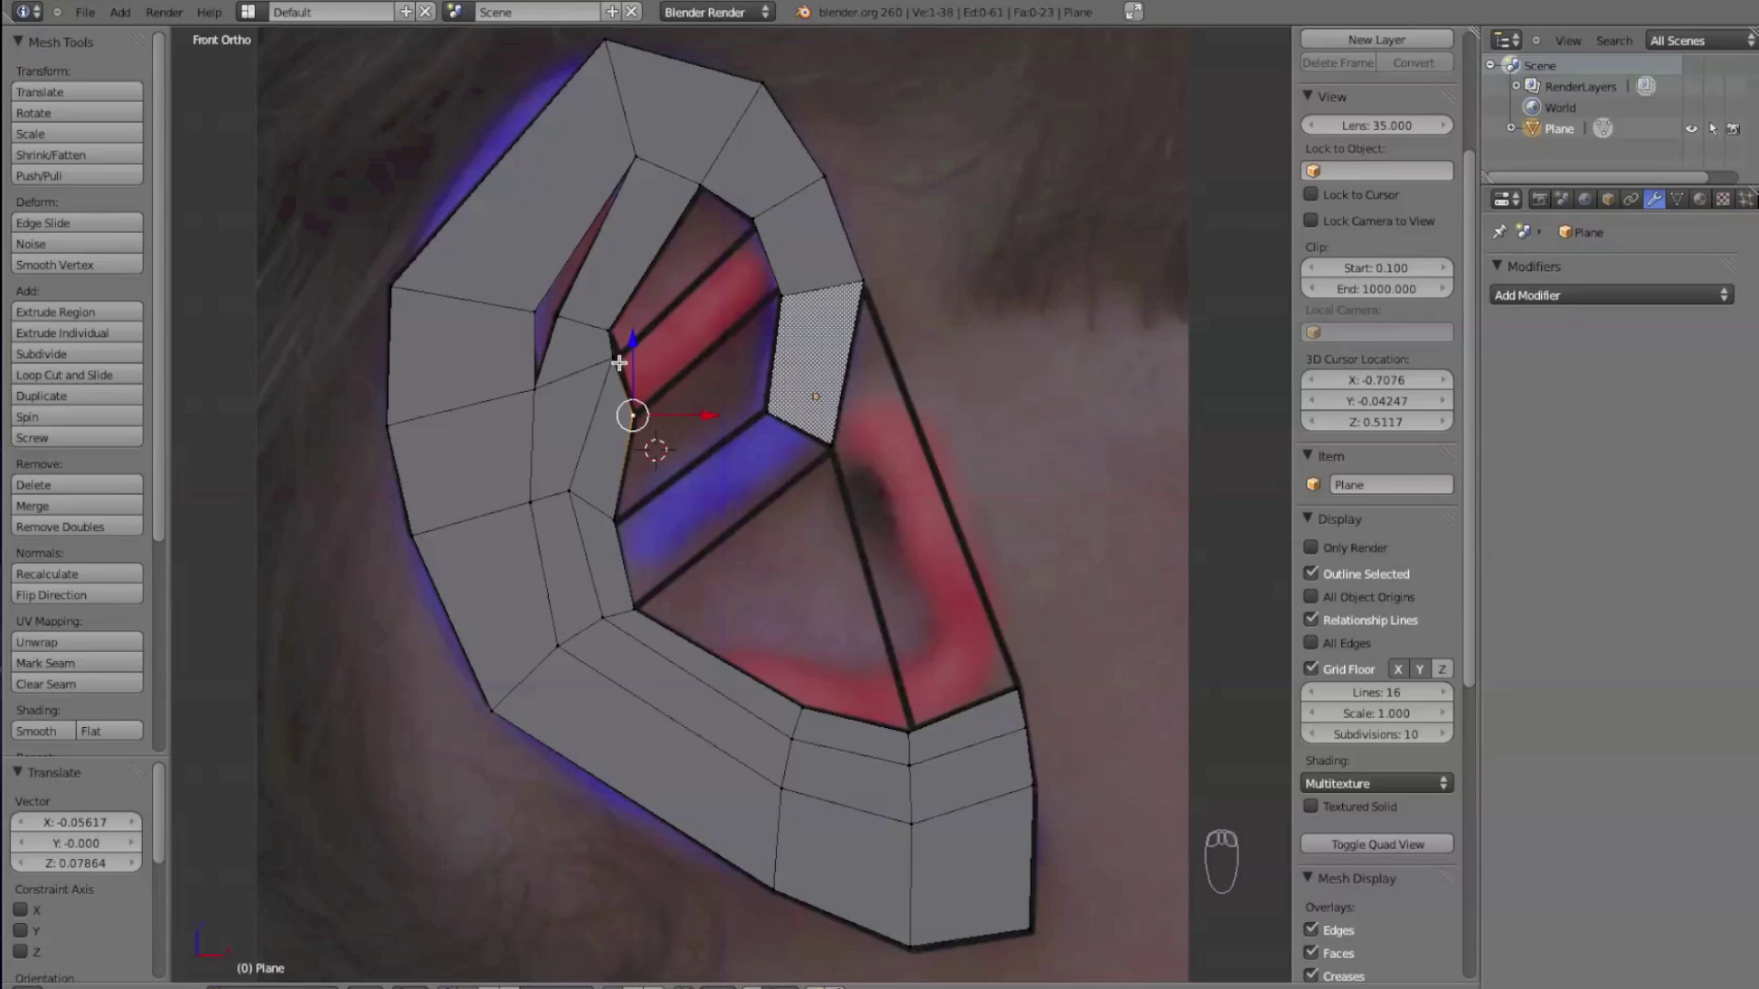
- Fill a face bridging the strip's two upper inner vertices to the two vertices on the front rim across the red stripe
{"action": "right_click", "coordinate": [620, 363], "text": "shift"}
{"action": "right_click", "coordinate": [753, 221], "text": "shift"}
{"action": "right_click", "coordinate": [777, 296], "text": "shift"}
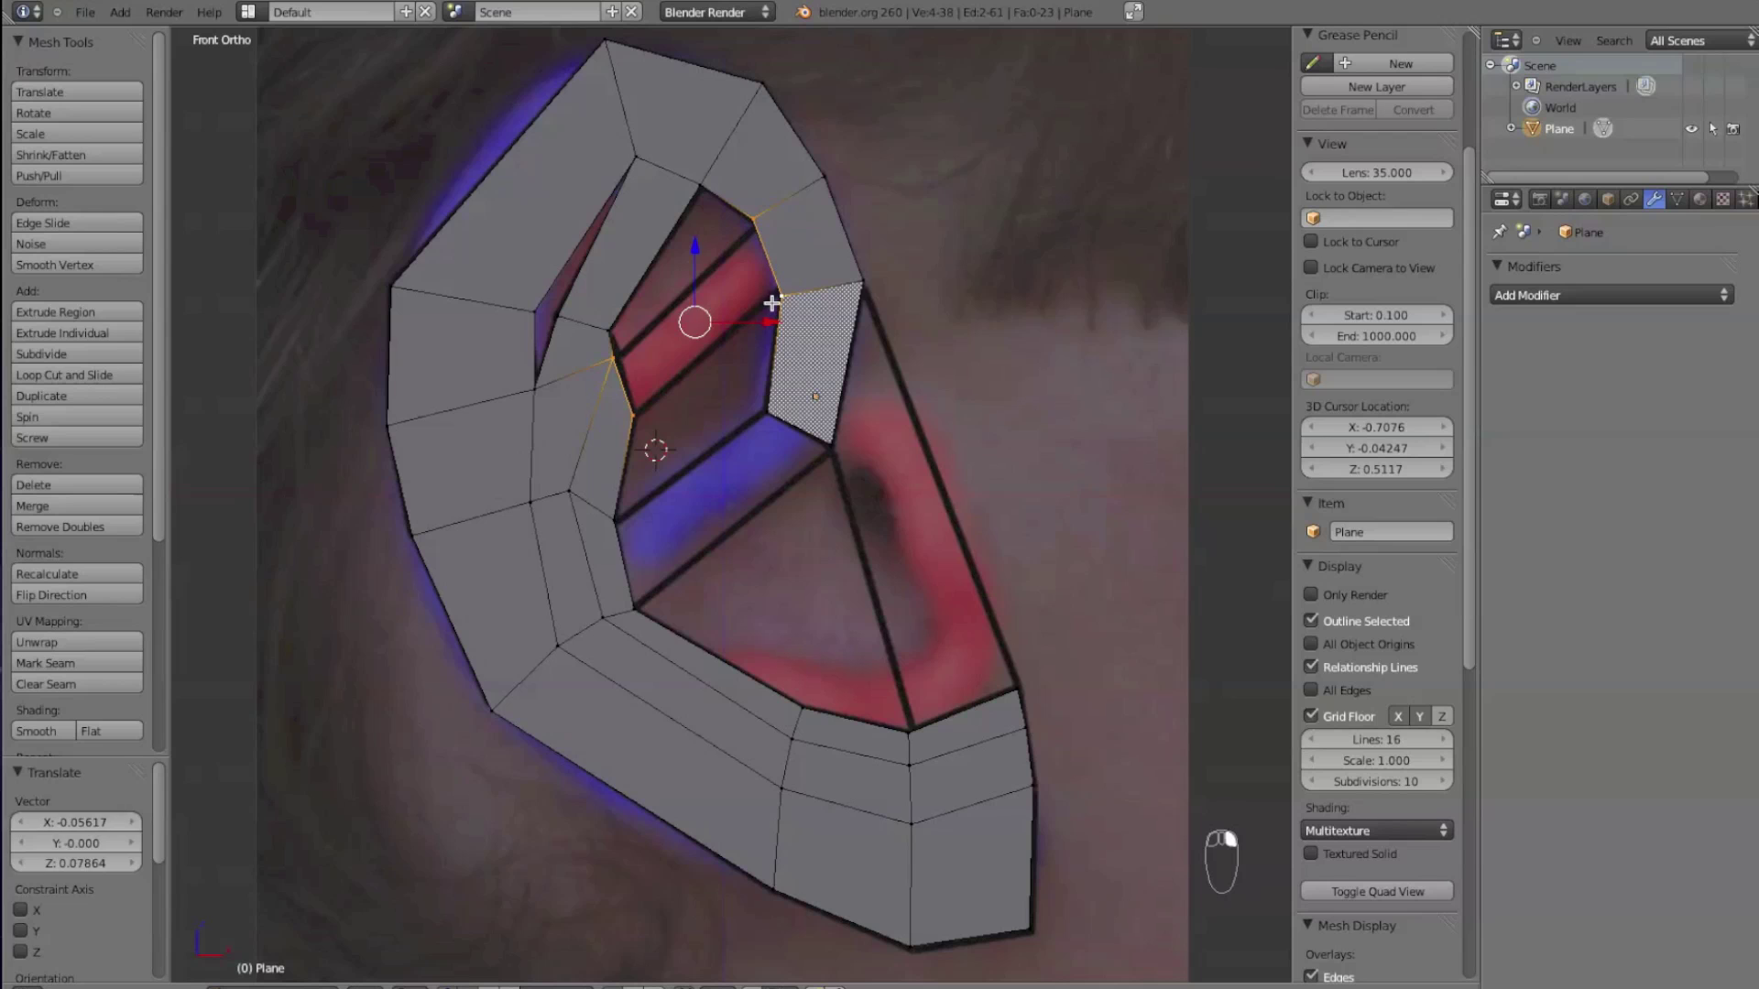
{"action": "key", "text": "f"}
- Fill a face from the strip's two lower inner vertices to the bottom edge of the front face over the blue stripe
{"action": "right_click", "coordinate": [618, 520]}
{"action": "right_click", "coordinate": [629, 608], "text": "shift"}
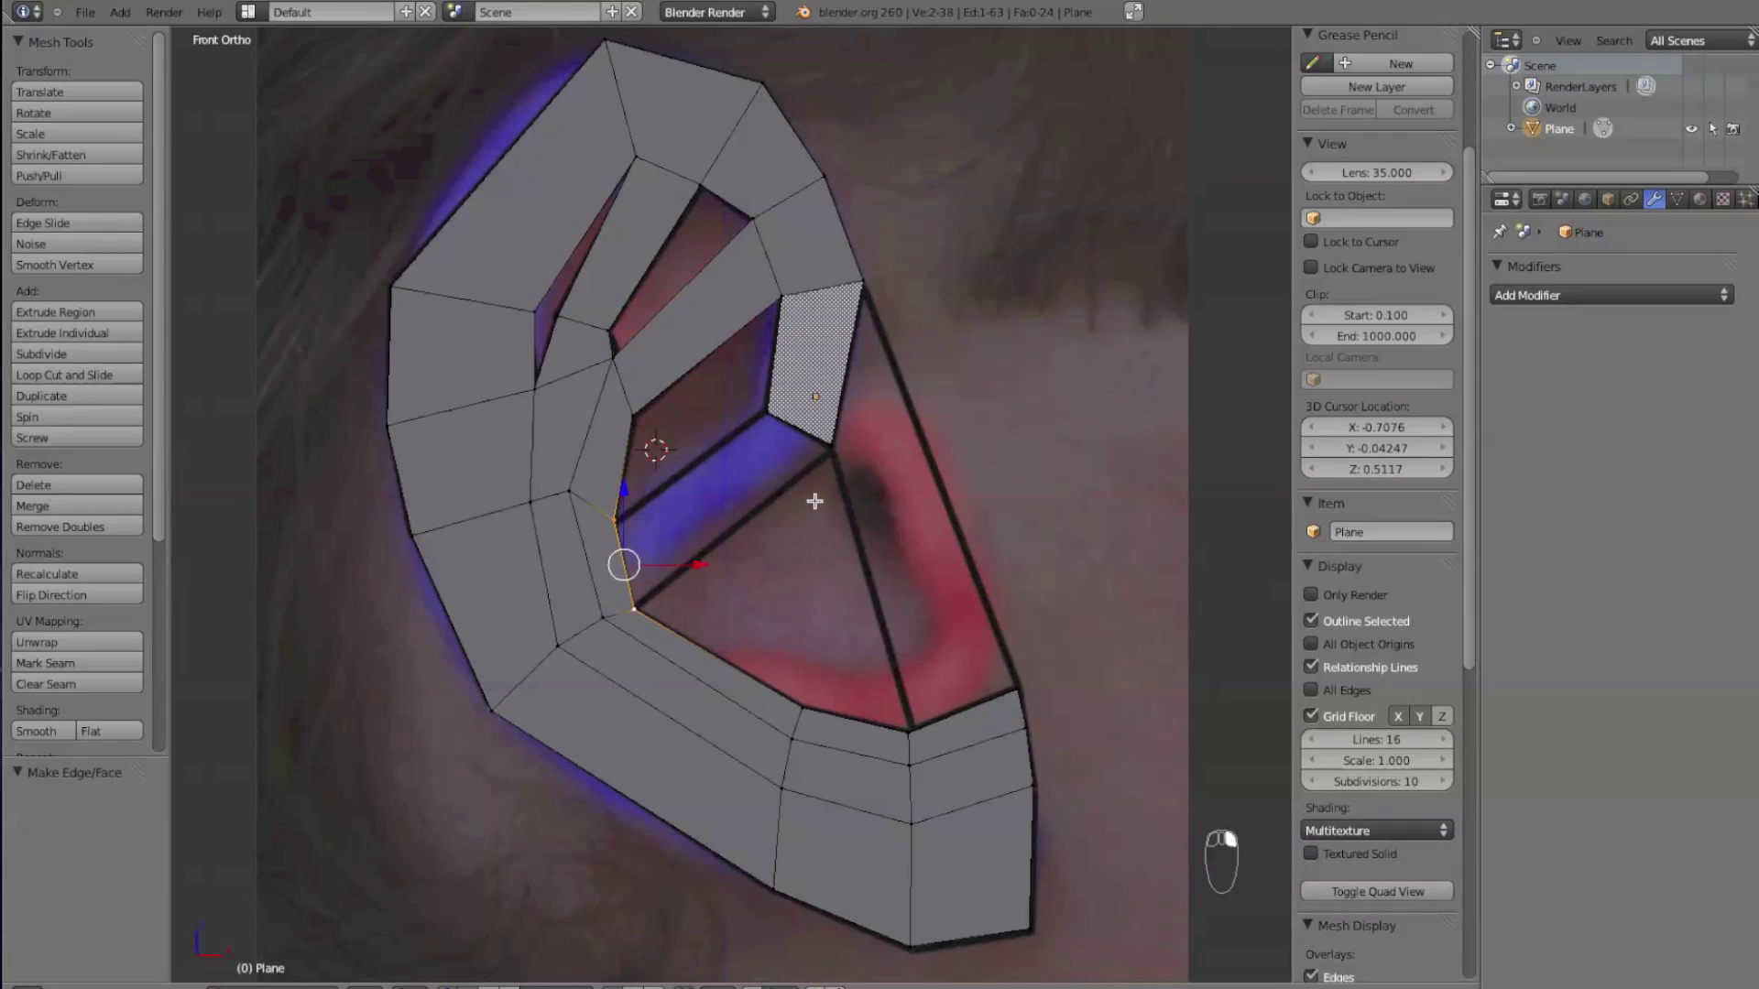
{"action": "right_click", "coordinate": [825, 445], "text": "shift"}
{"action": "right_click", "coordinate": [769, 417], "text": "shift"}
{"action": "key", "text": "f"}
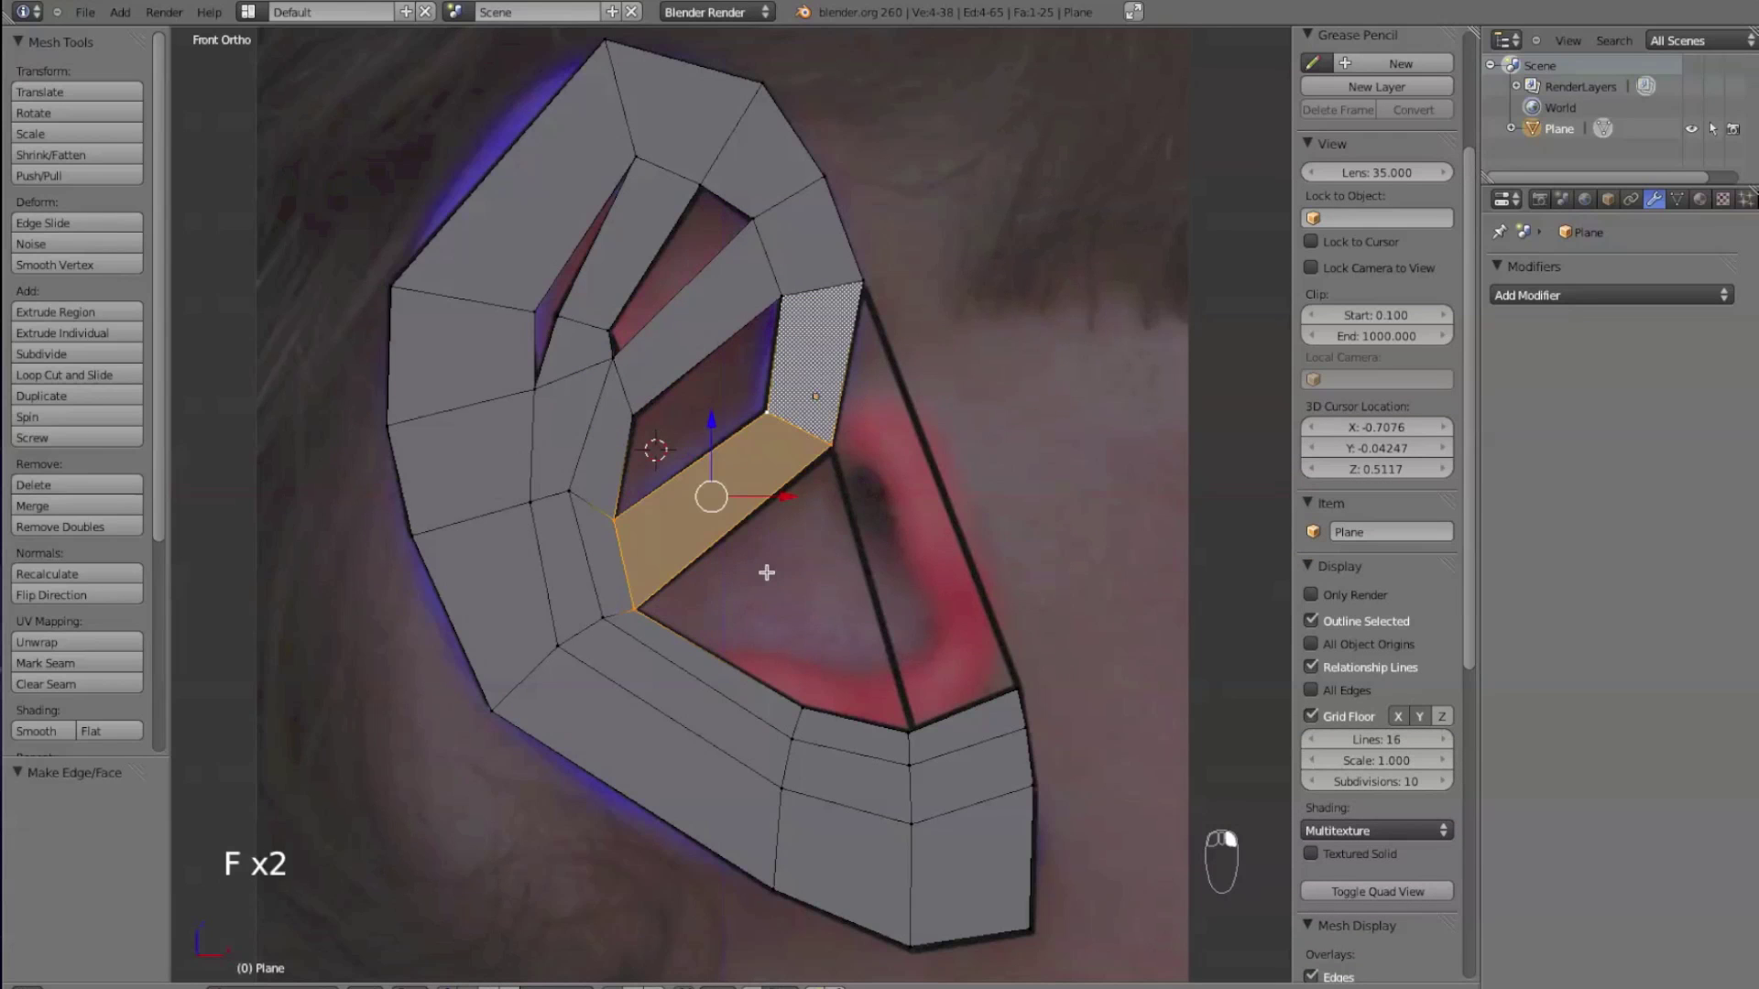
- Fill the long face along the ear's front edge, joining the upper front face to the end of the earlobe strip
{"action": "key", "text": "a"}
{"action": "right_click", "coordinate": [907, 730]}
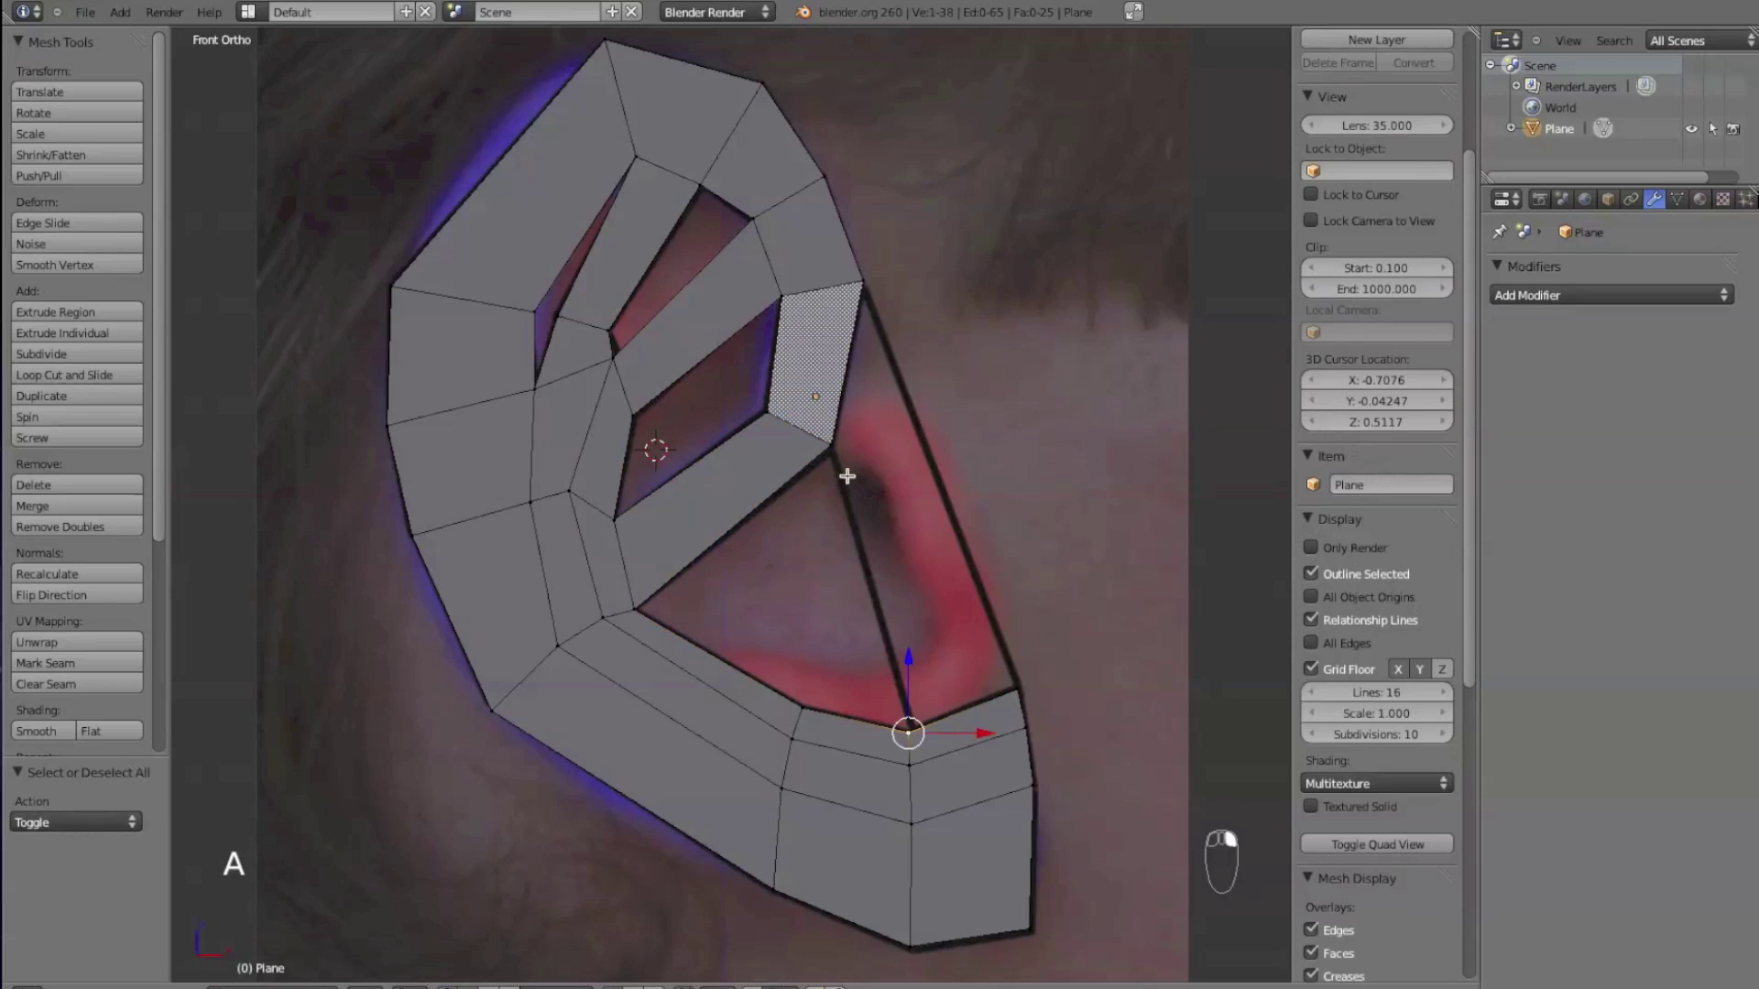
{"action": "right_click", "coordinate": [838, 451], "text": "shift"}
{"action": "right_click", "coordinate": [871, 291], "text": "shift"}
{"action": "right_click", "coordinate": [1013, 690], "text": "shift"}
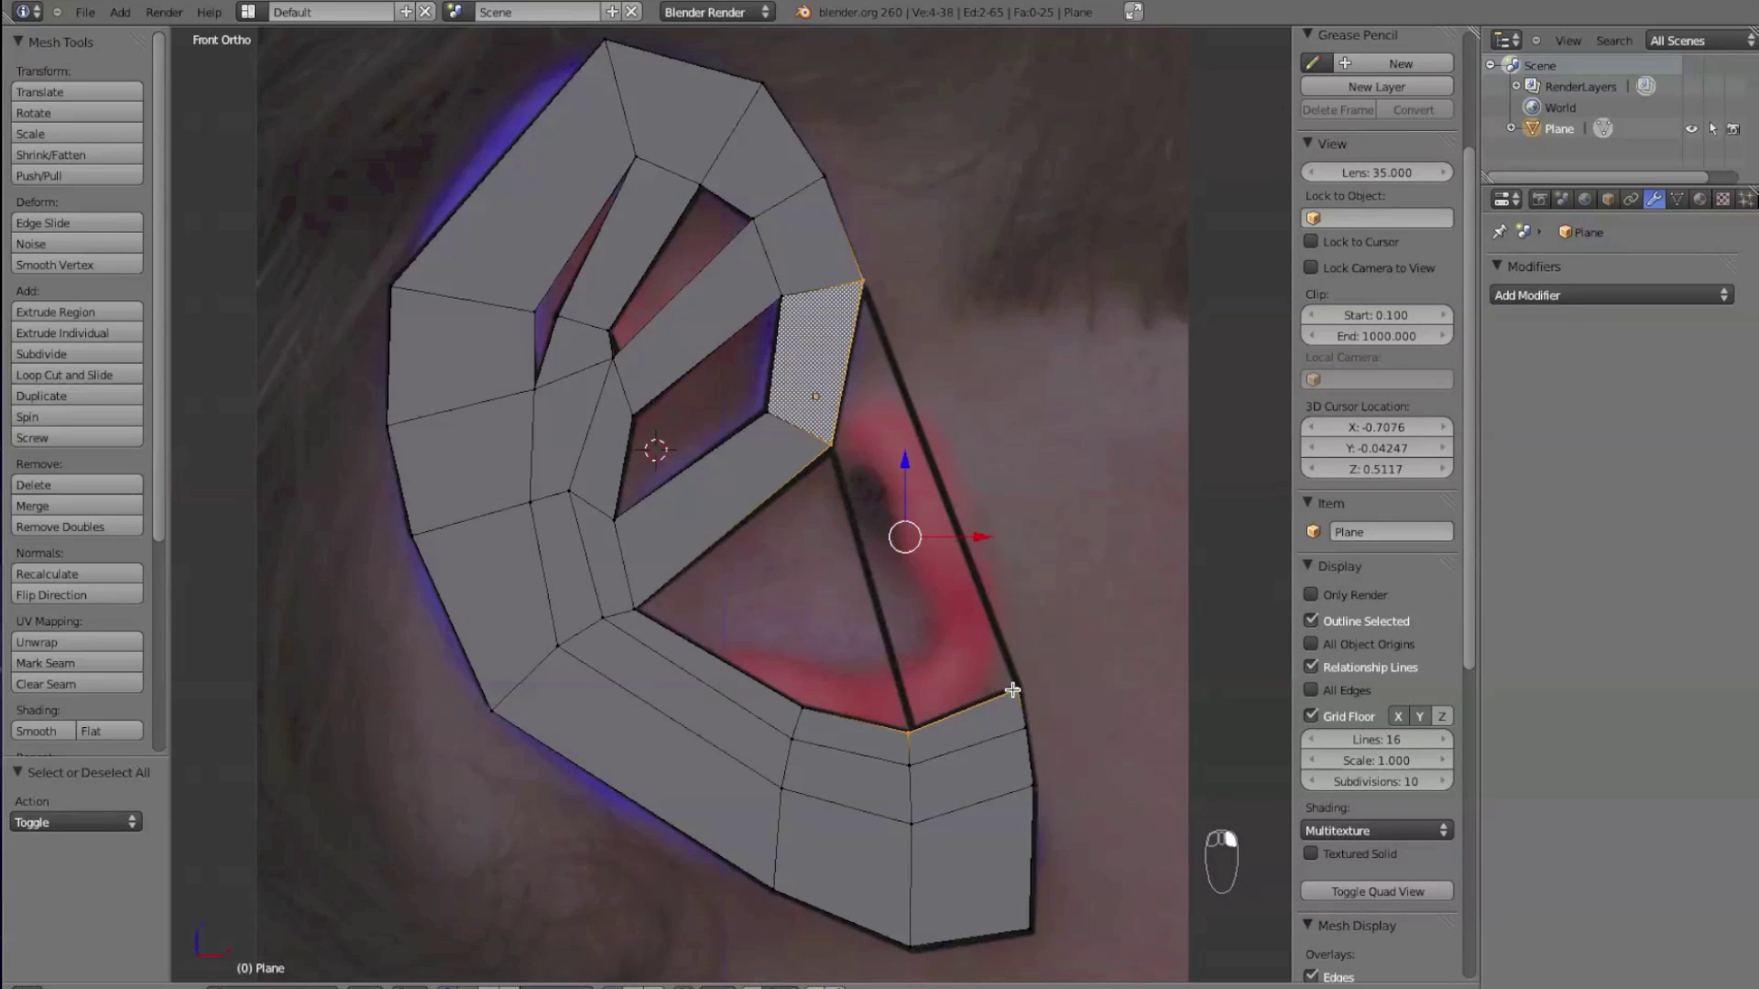
{"action": "key", "text": "f"}
{"action": "key", "text": "a"}
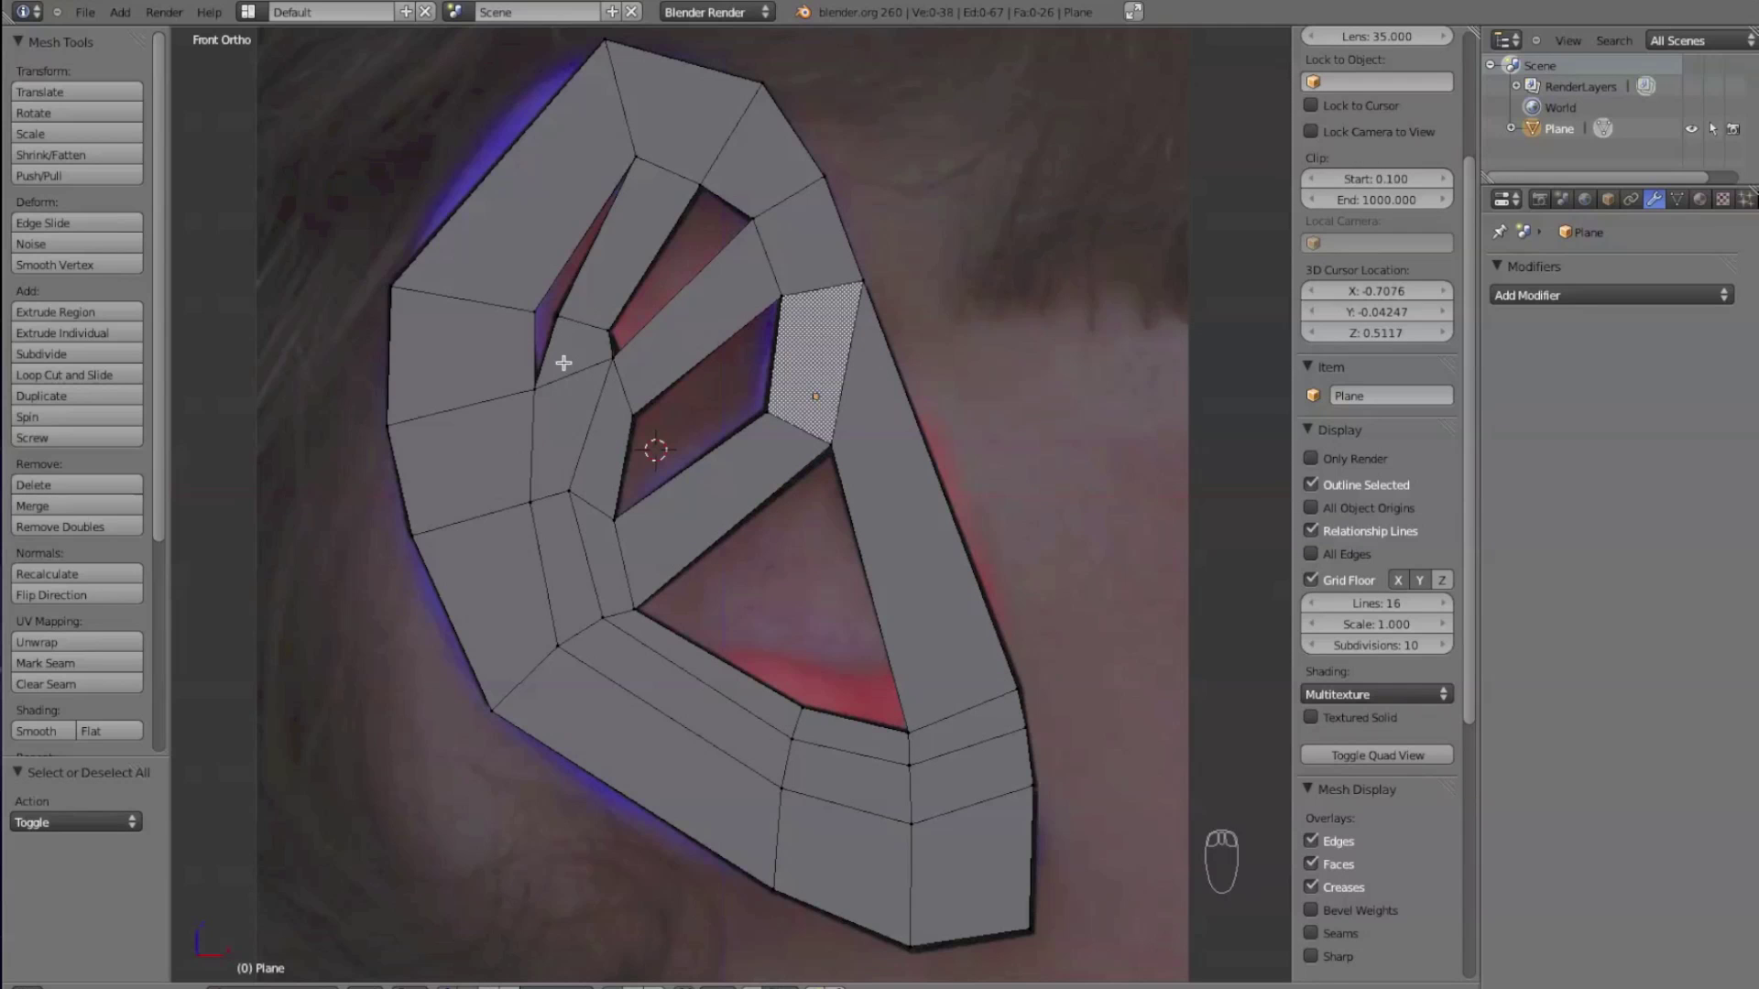
- Fill a four-vertex face over the narrow gap between the outer rim and the bridging strip in the upper ear
{"action": "right_click", "coordinate": [534, 389]}
{"action": "right_click", "coordinate": [534, 313], "text": "shift"}
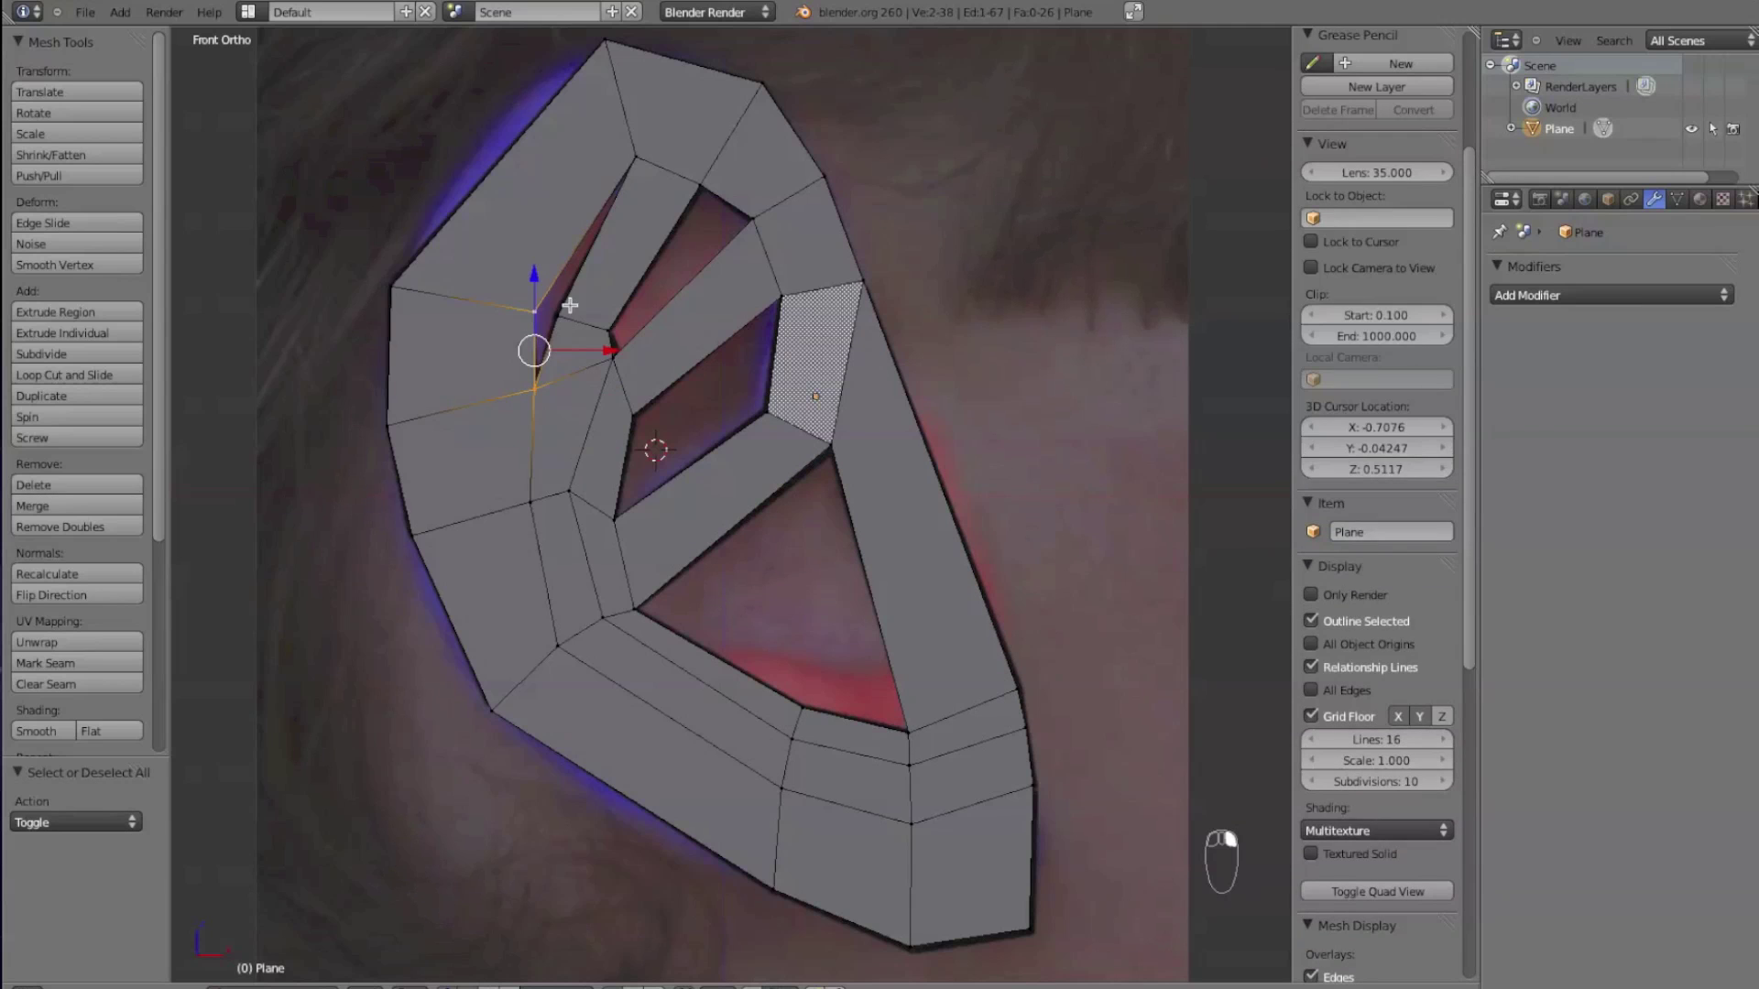
{"action": "right_click", "coordinate": [630, 158], "text": "shift"}
{"action": "right_click", "coordinate": [583, 333], "text": "shift"}
{"action": "right_click", "coordinate": [557, 314]}
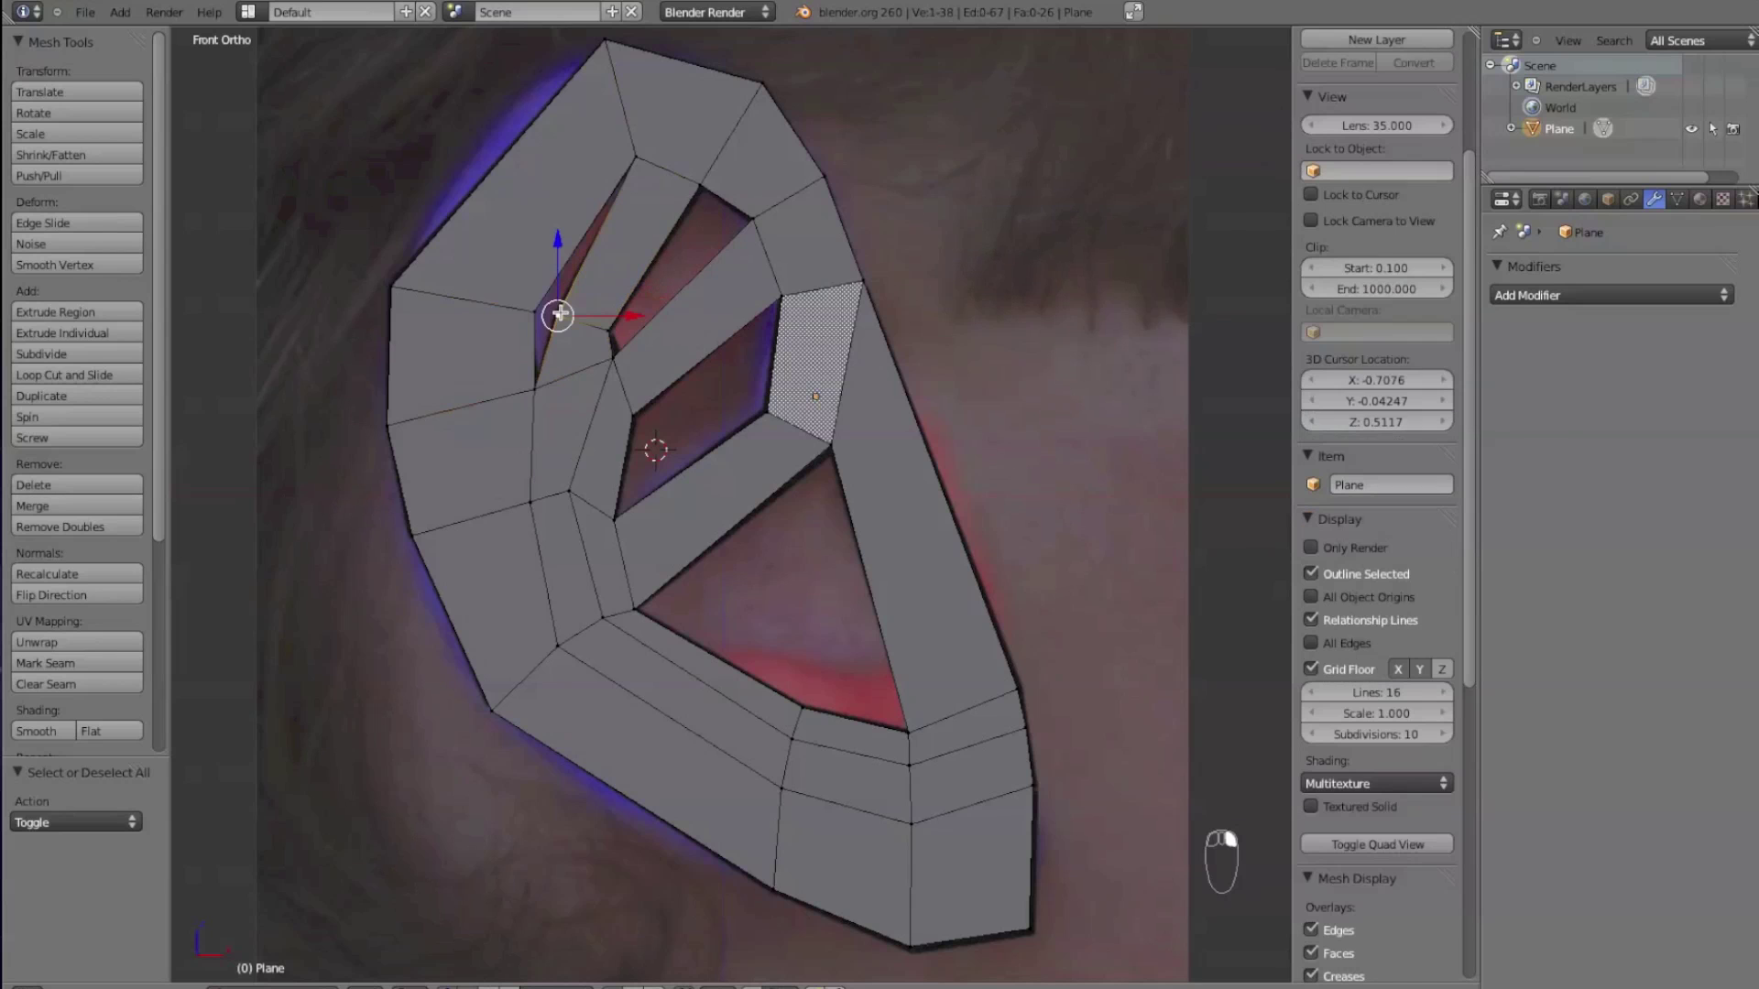
{"action": "right_click", "coordinate": [634, 158], "text": "shift"}
{"action": "right_click", "coordinate": [534, 313], "text": "shift"}
{"action": "right_click", "coordinate": [534, 385], "text": "shift"}
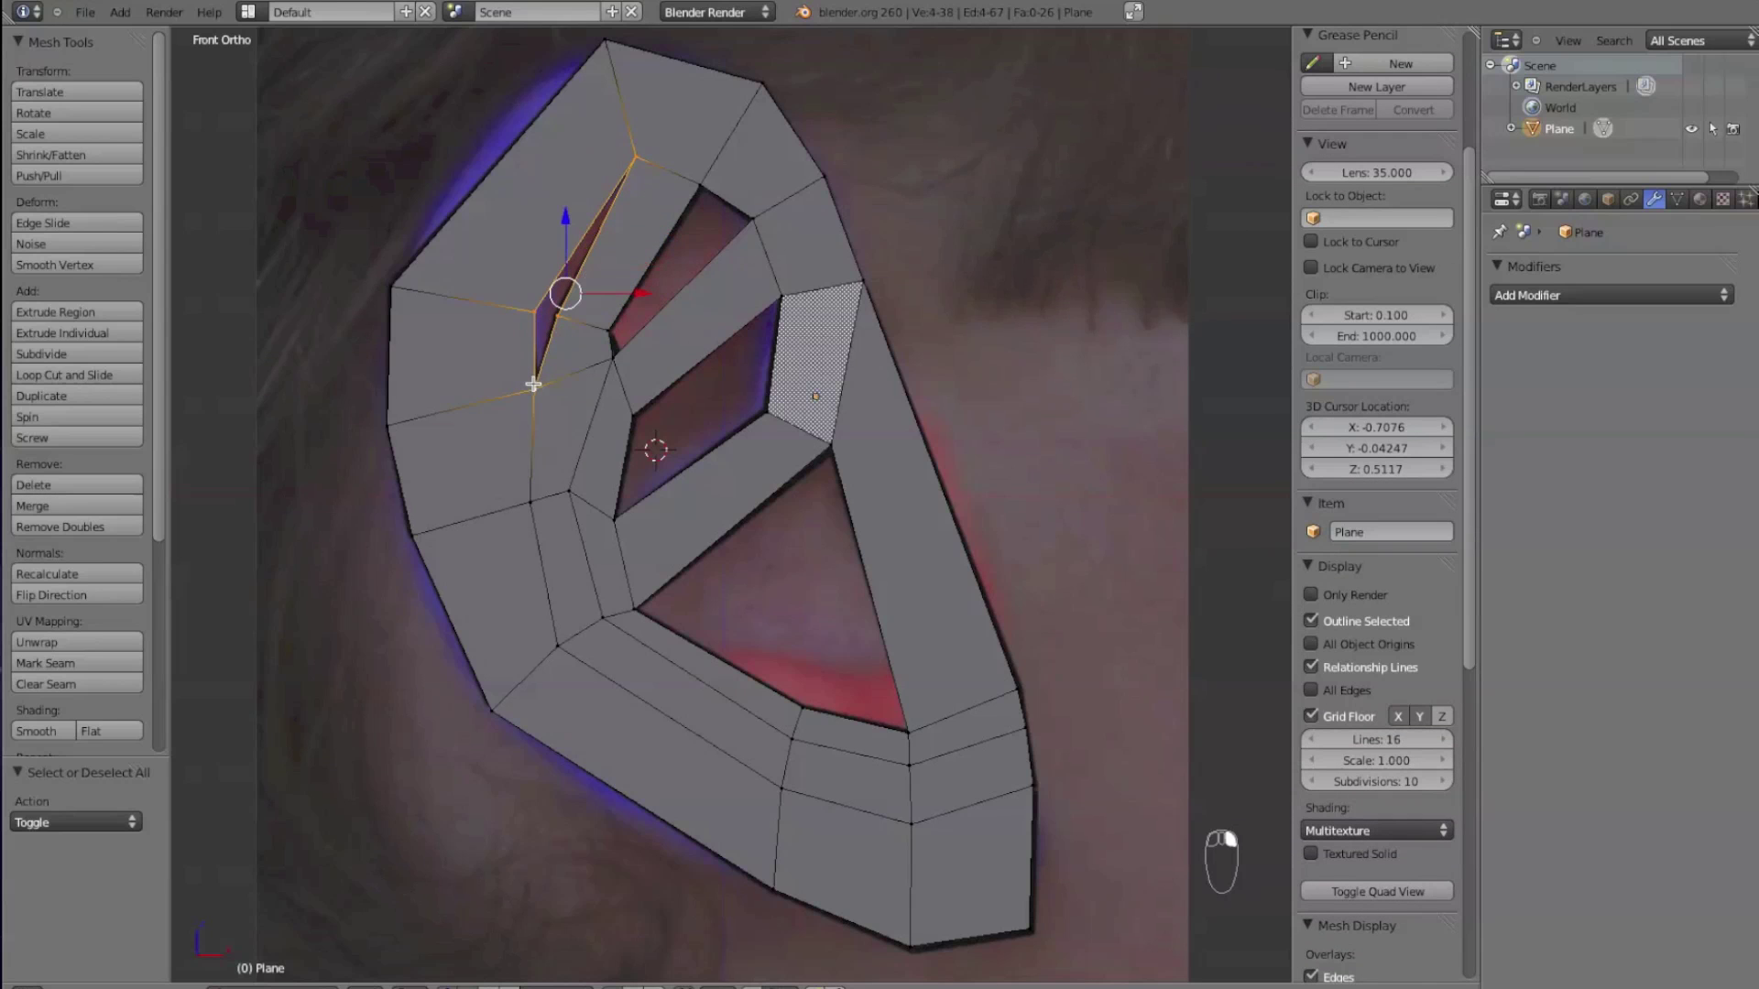
{"action": "key", "text": "f"}
- Fill a face over the tapered gap between the two bridging strips in the upper ear
{"action": "right_click", "coordinate": [613, 362]}
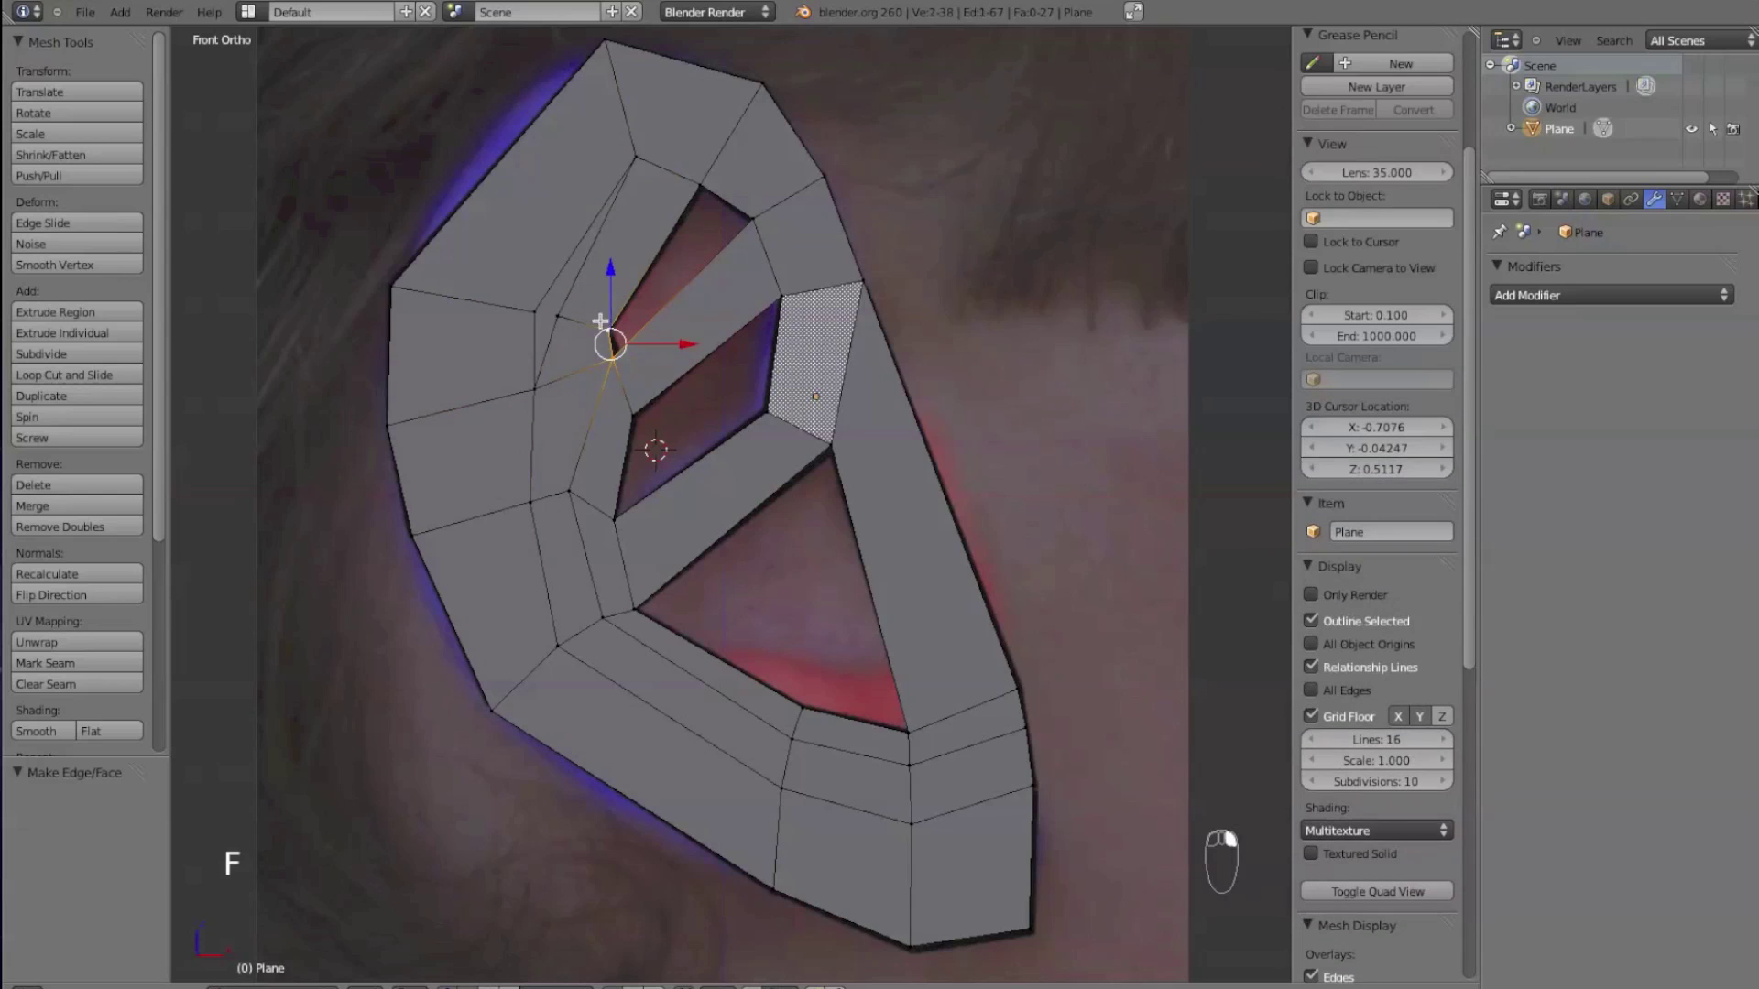
{"action": "right_click", "coordinate": [609, 328], "text": "shift"}
{"action": "right_click", "coordinate": [700, 186], "text": "shift"}
{"action": "right_click", "coordinate": [751, 212], "text": "shift"}
{"action": "key", "text": "f"}
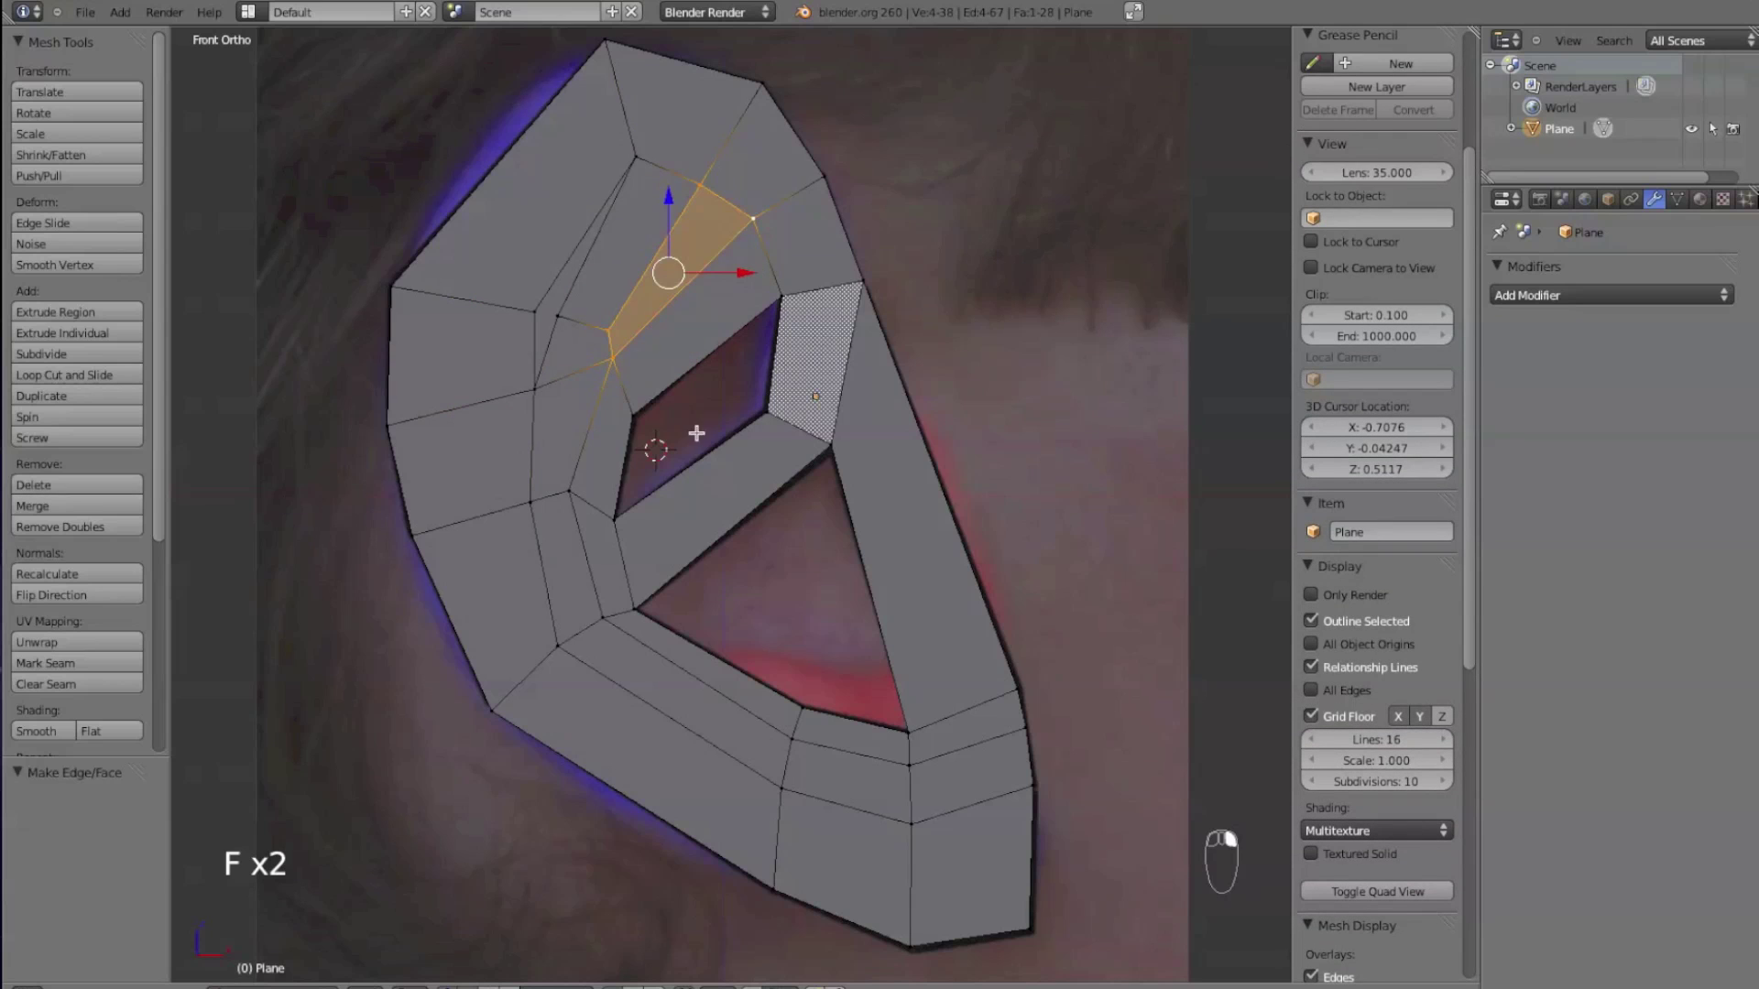
- Fill a face over the central opening between the two diagonal bridging faces
{"action": "right_click", "coordinate": [639, 514]}
{"action": "right_click", "coordinate": [634, 416], "text": "shift"}
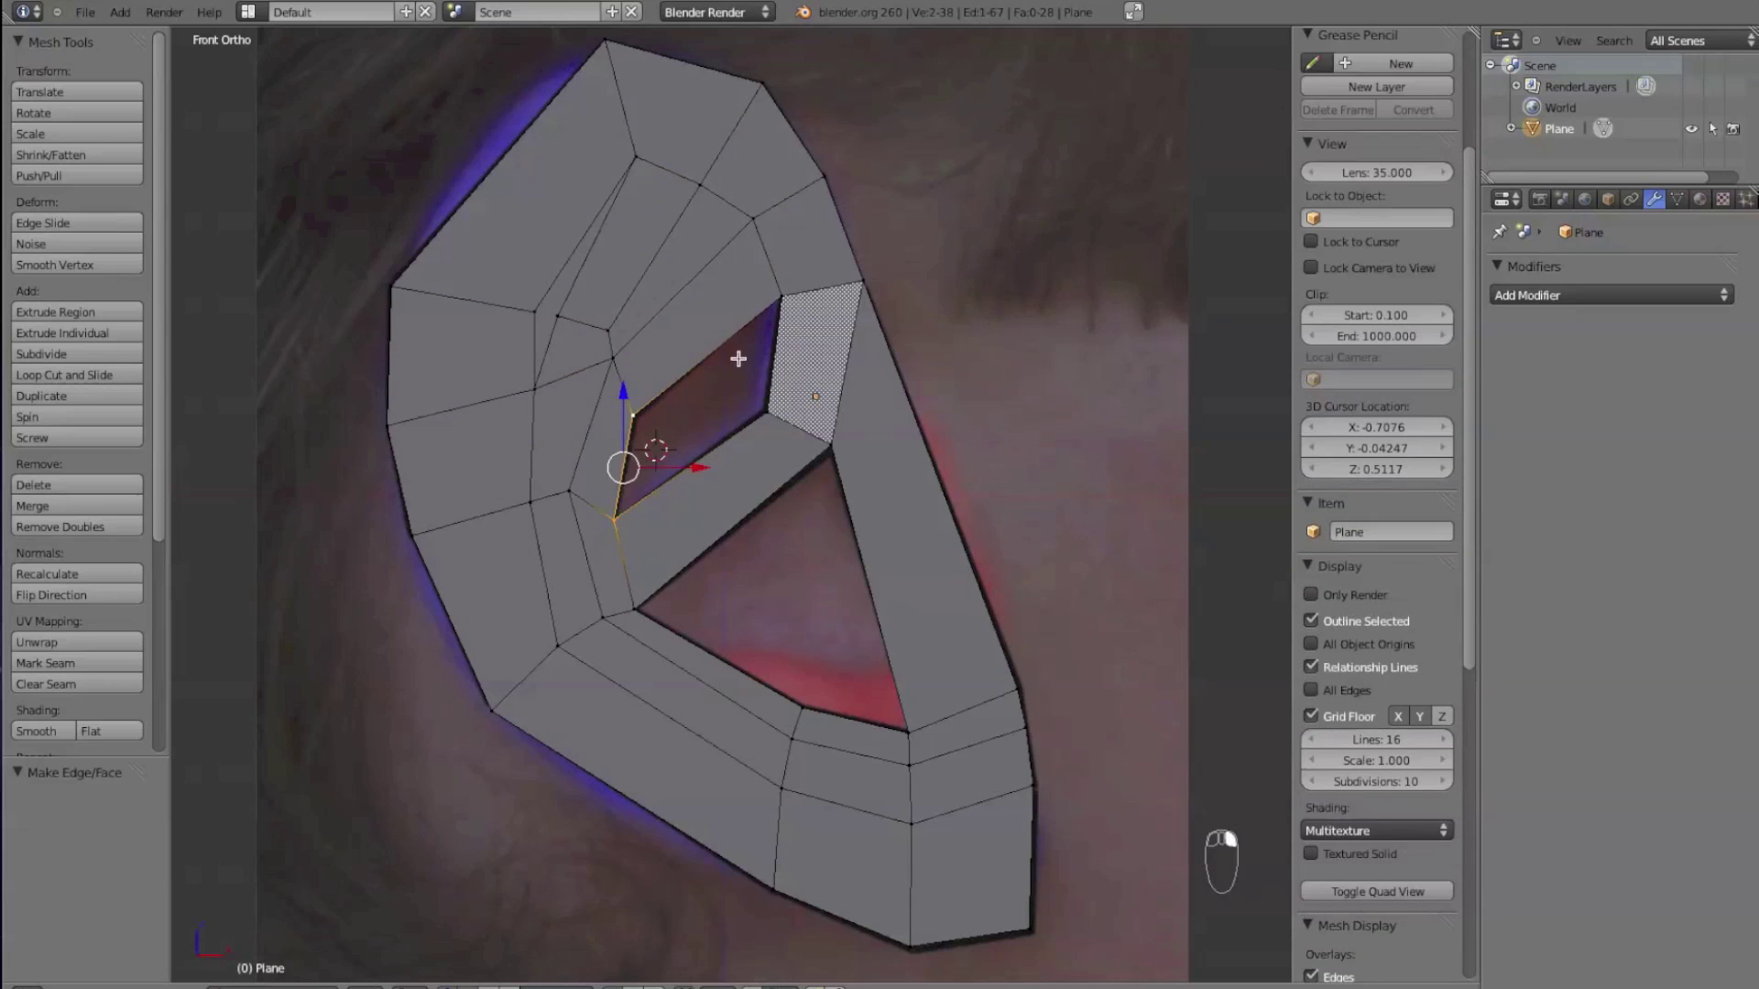
{"action": "right_click", "coordinate": [785, 301], "text": "shift"}
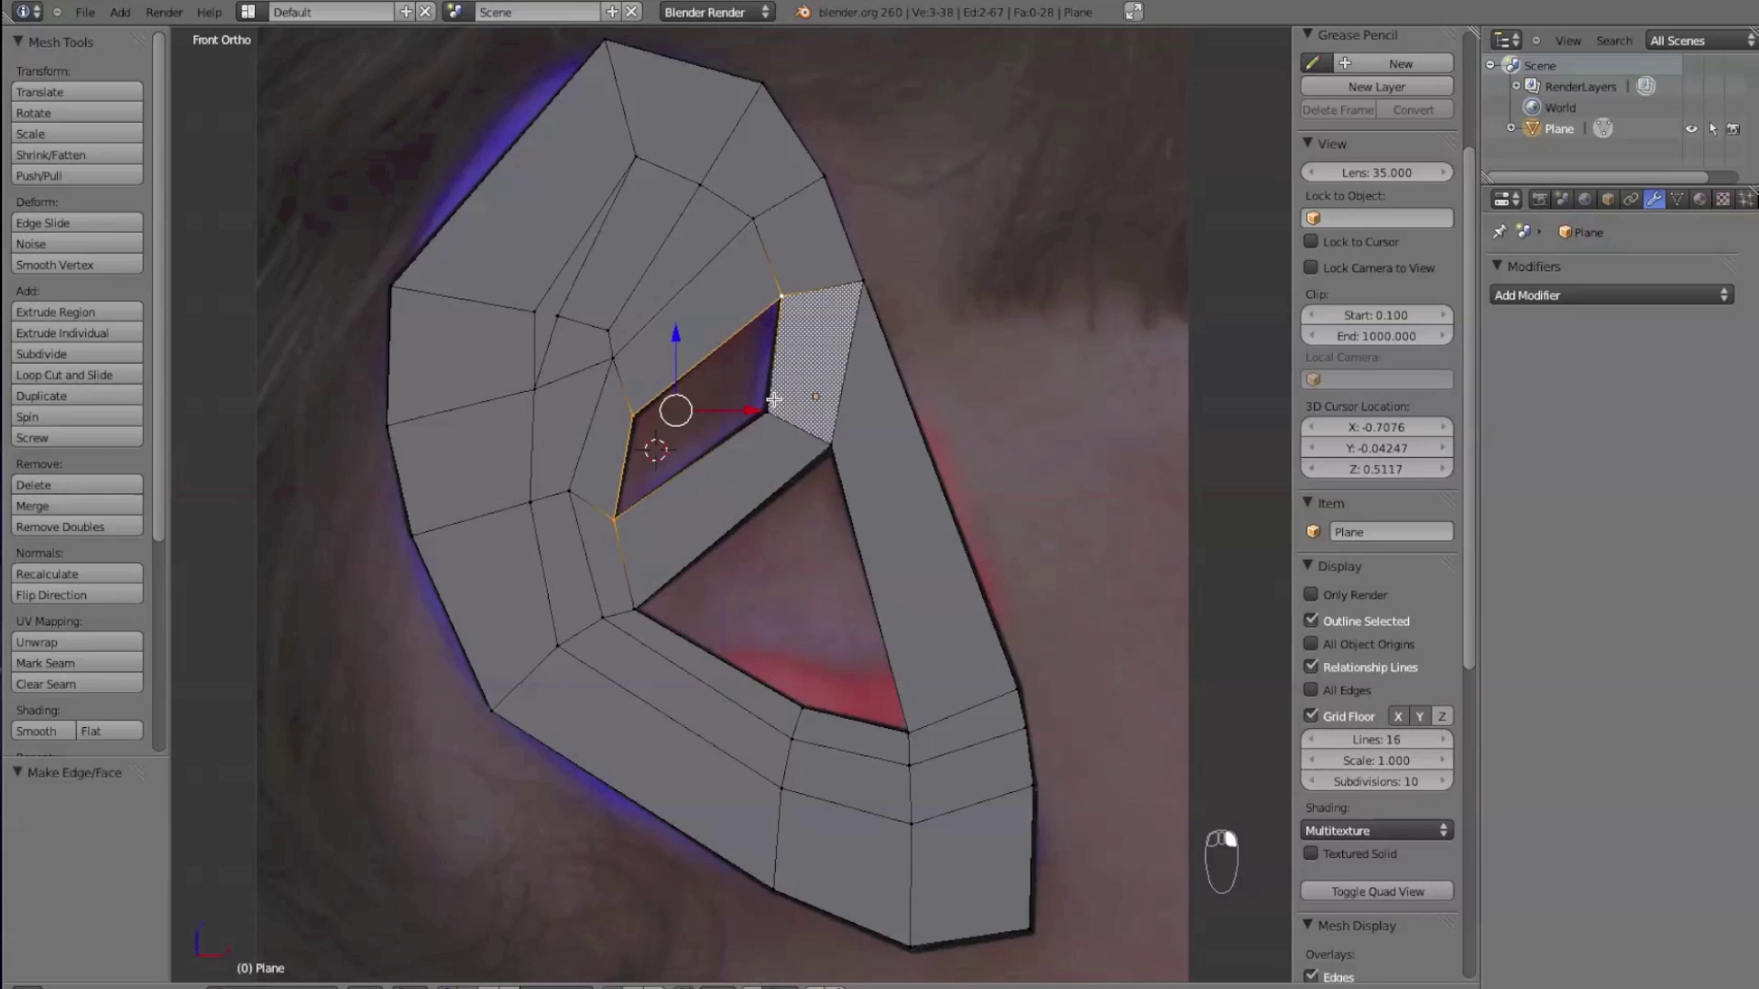
{"action": "right_click", "coordinate": [774, 403], "text": "shift"}
{"action": "key", "text": "f"}
{"action": "key", "text": "f"}
{"action": "key", "text": "f"}
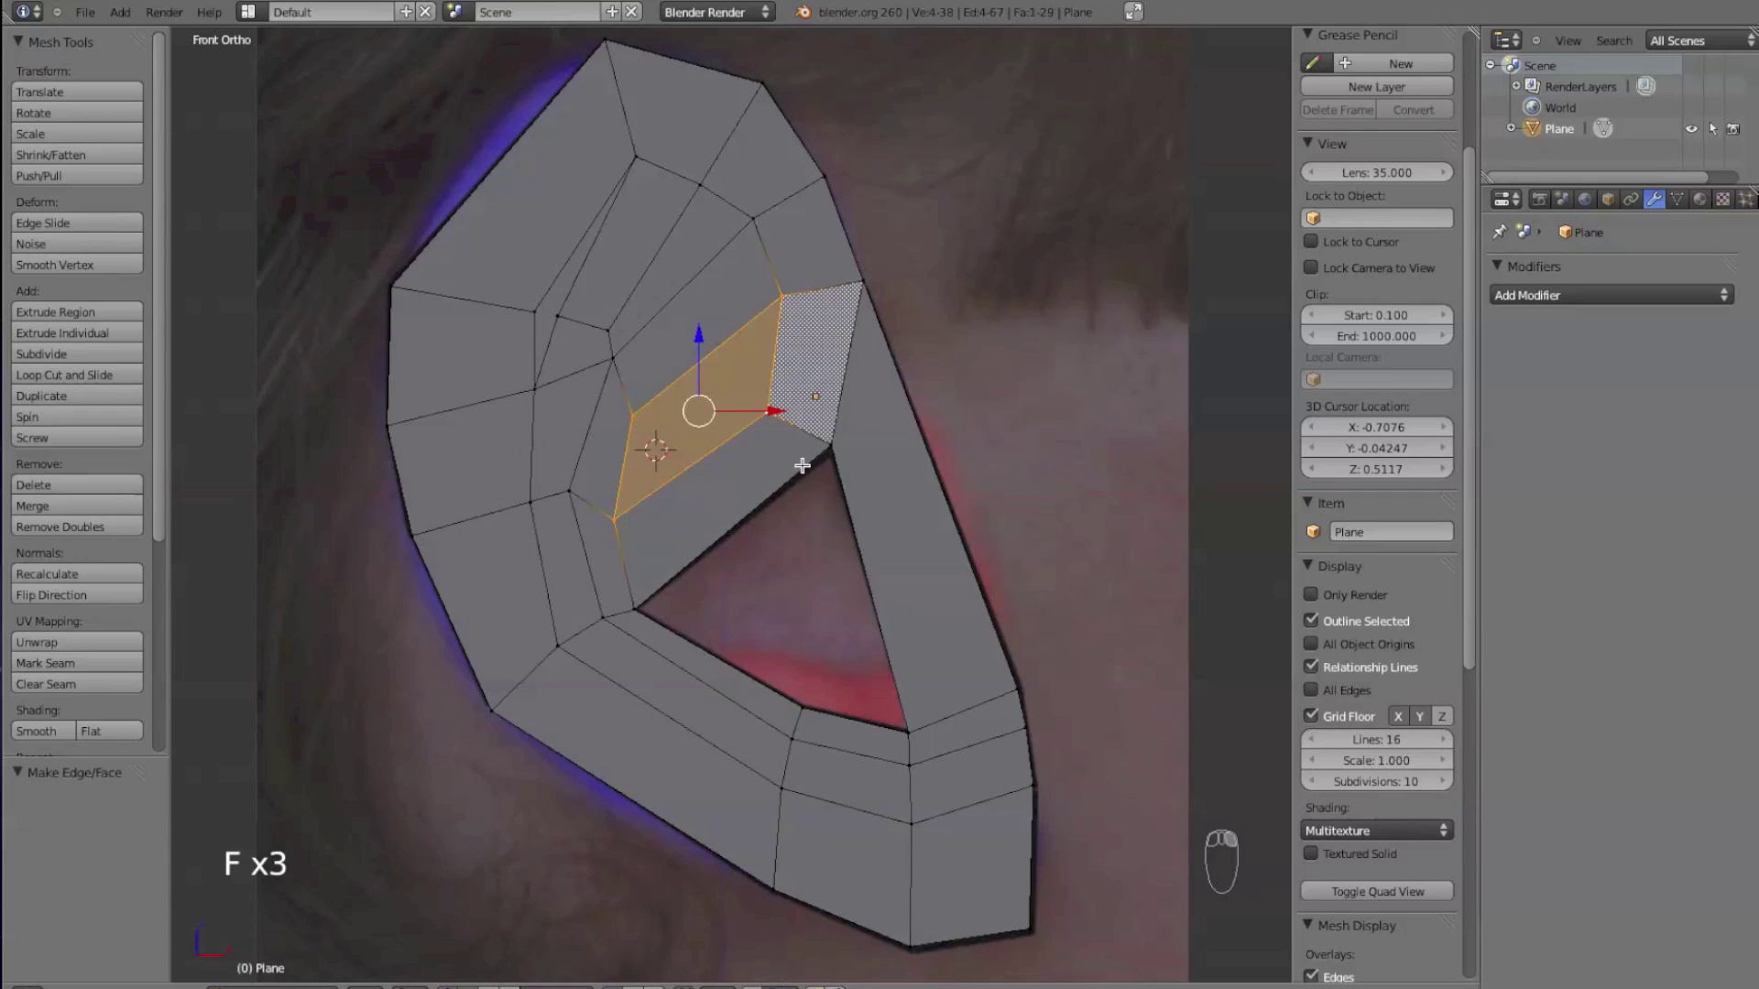
- Fill a four-vertex face over the remaining large opening in the lower ear
{"action": "right_click", "coordinate": [659, 608]}
{"action": "right_click", "coordinate": [827, 477], "text": "shift"}
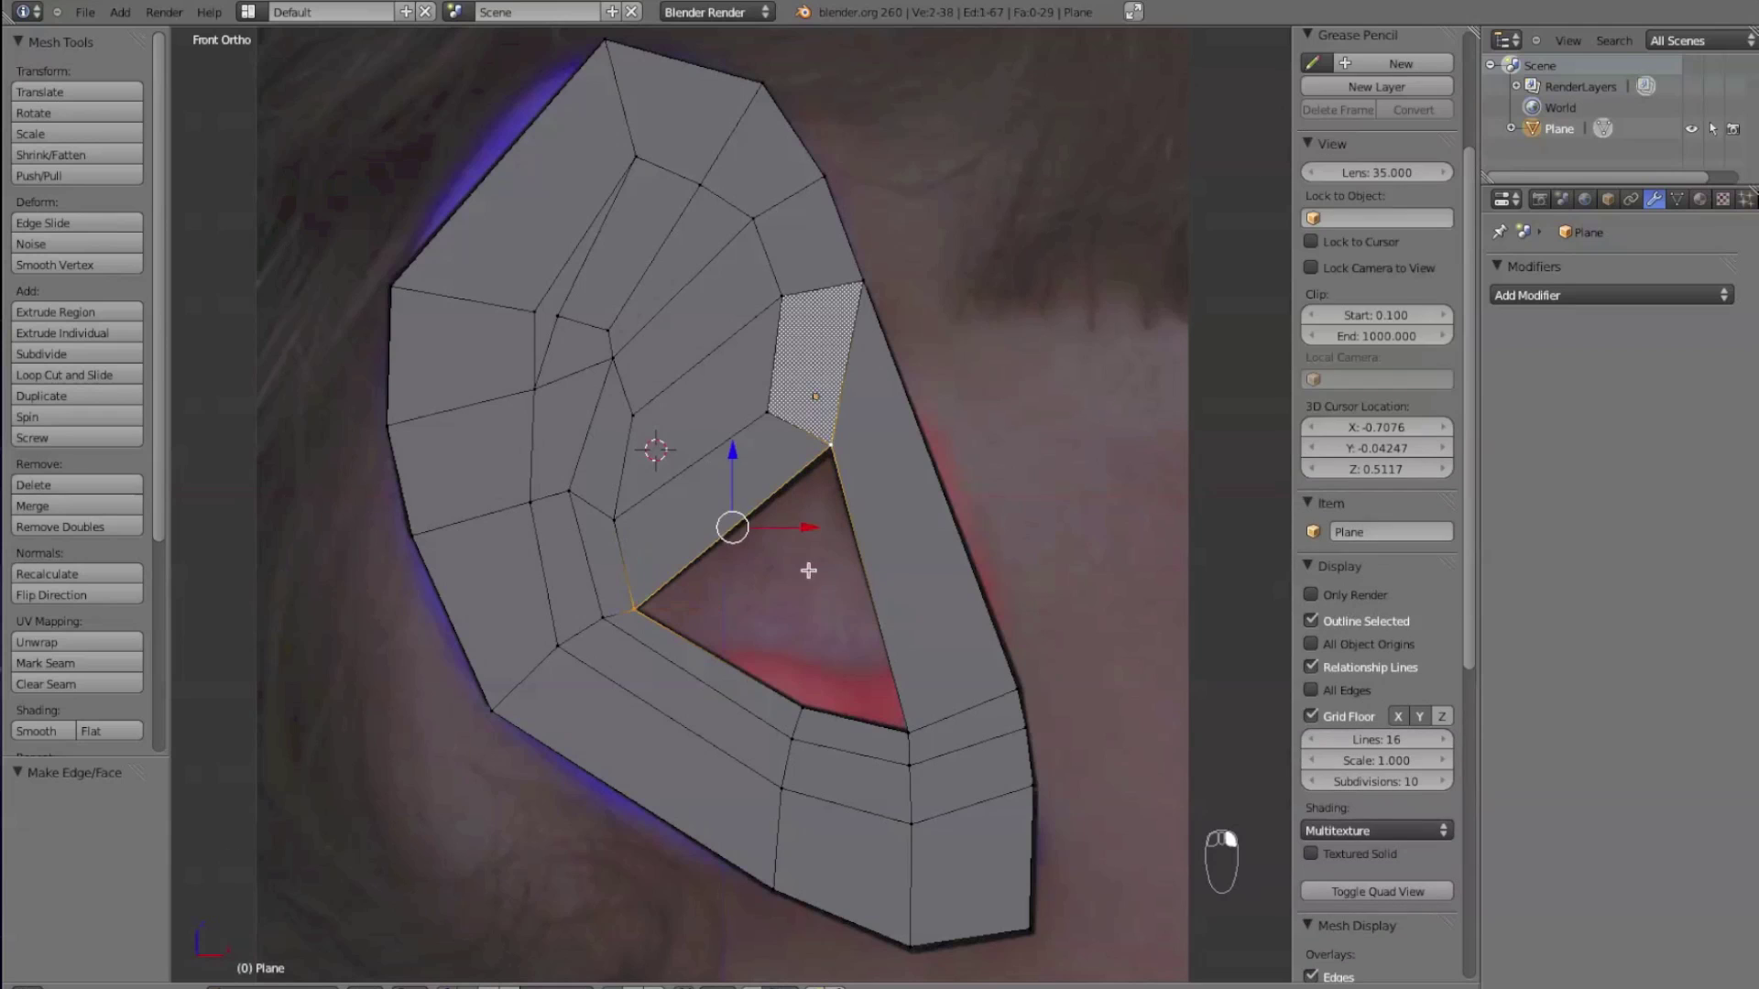
{"action": "right_click", "coordinate": [797, 706], "text": "shift"}
{"action": "right_click", "coordinate": [906, 730], "text": "shift"}
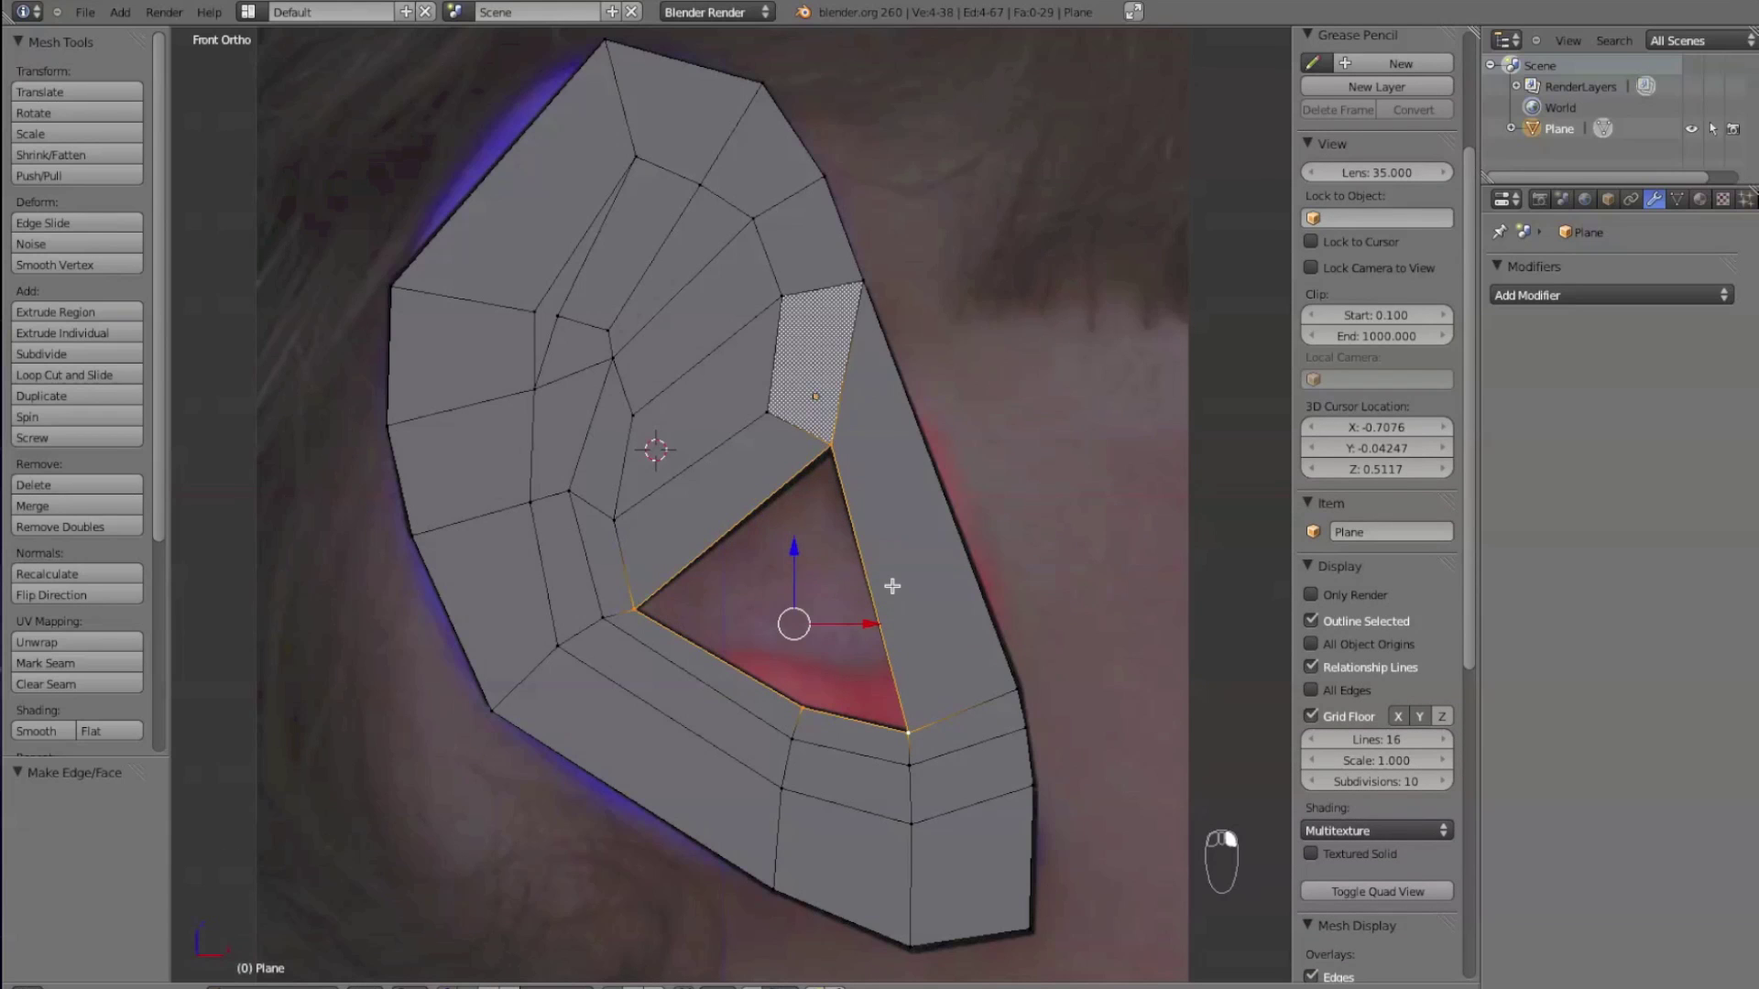
{"action": "key", "text": "f"}
{"action": "key", "text": "a"}
{"action": "scroll", "coordinate": [895, 550], "scroll_direction": "down", "scroll_amount": 2}
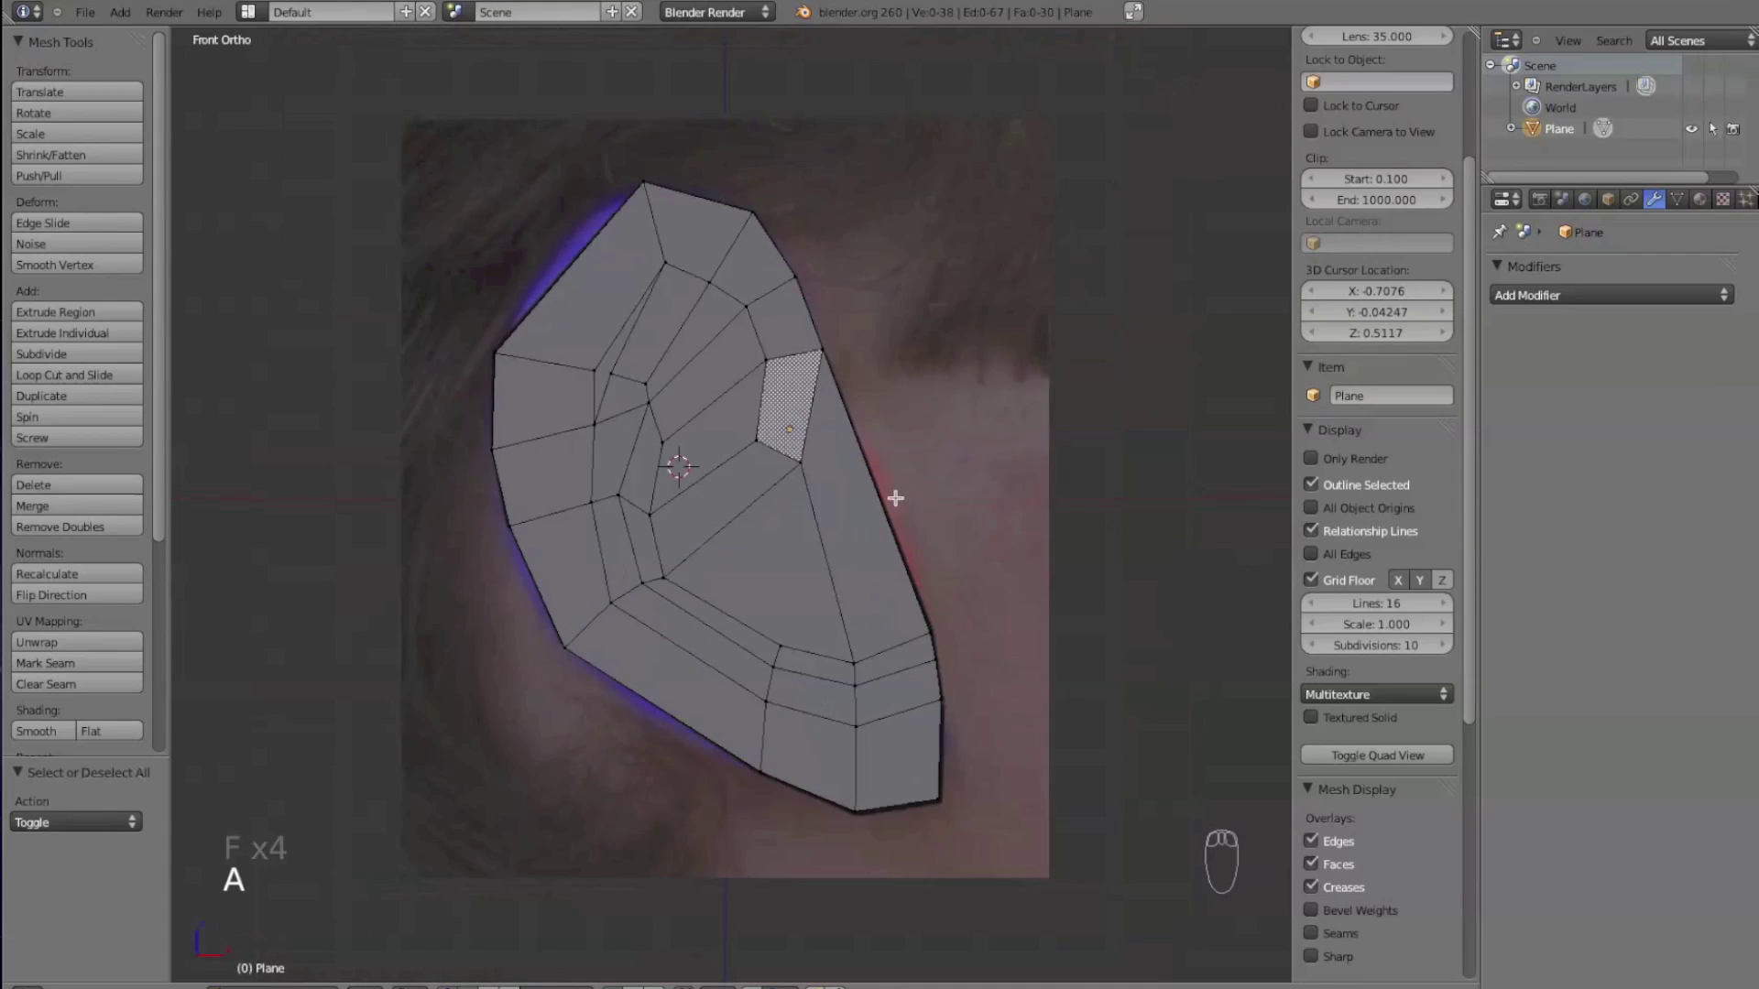
- Extrude the large lower face backward by about 1.704 along Y and scale its end to about 0.205 to form the ear canal
{"action": "middle_click_drag", "start_coordinate": [895, 499], "coordinate": [674, 556]}
{"action": "right_click", "coordinate": [674, 557]}
{"action": "right_click", "coordinate": [774, 496], "text": "shift"}
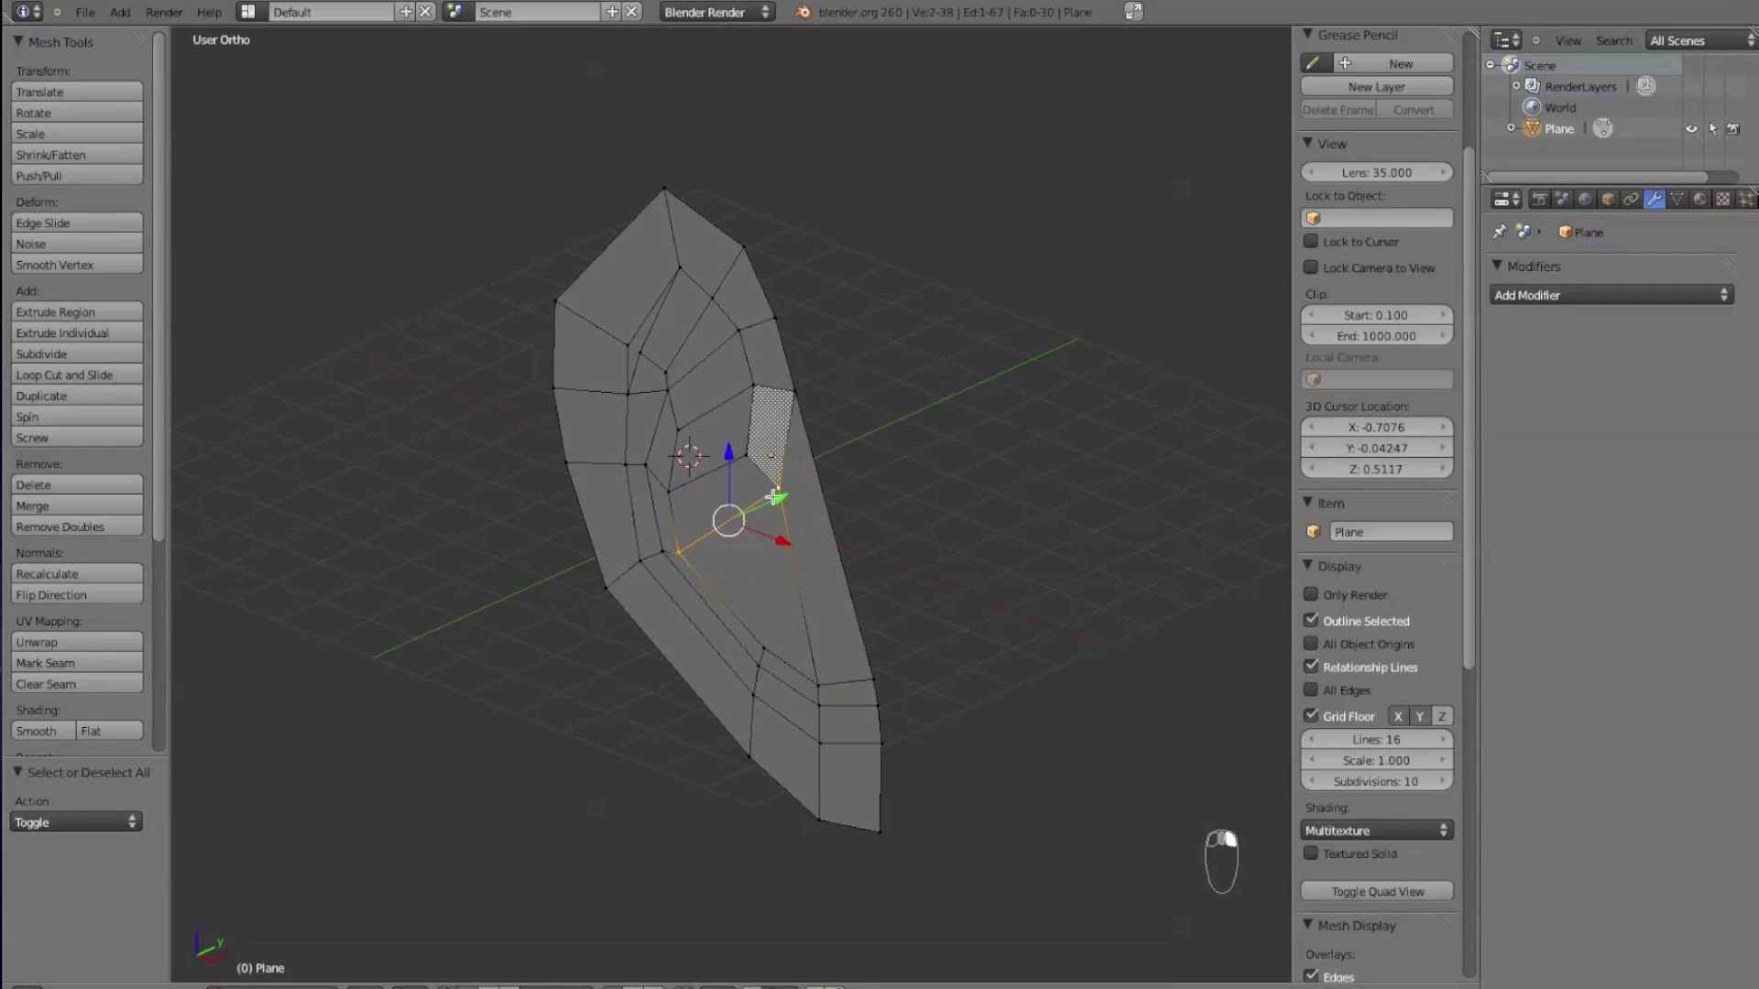
{"action": "right_click", "coordinate": [826, 668], "text": "shift"}
{"action": "right_click", "coordinate": [778, 649], "text": "shift"}
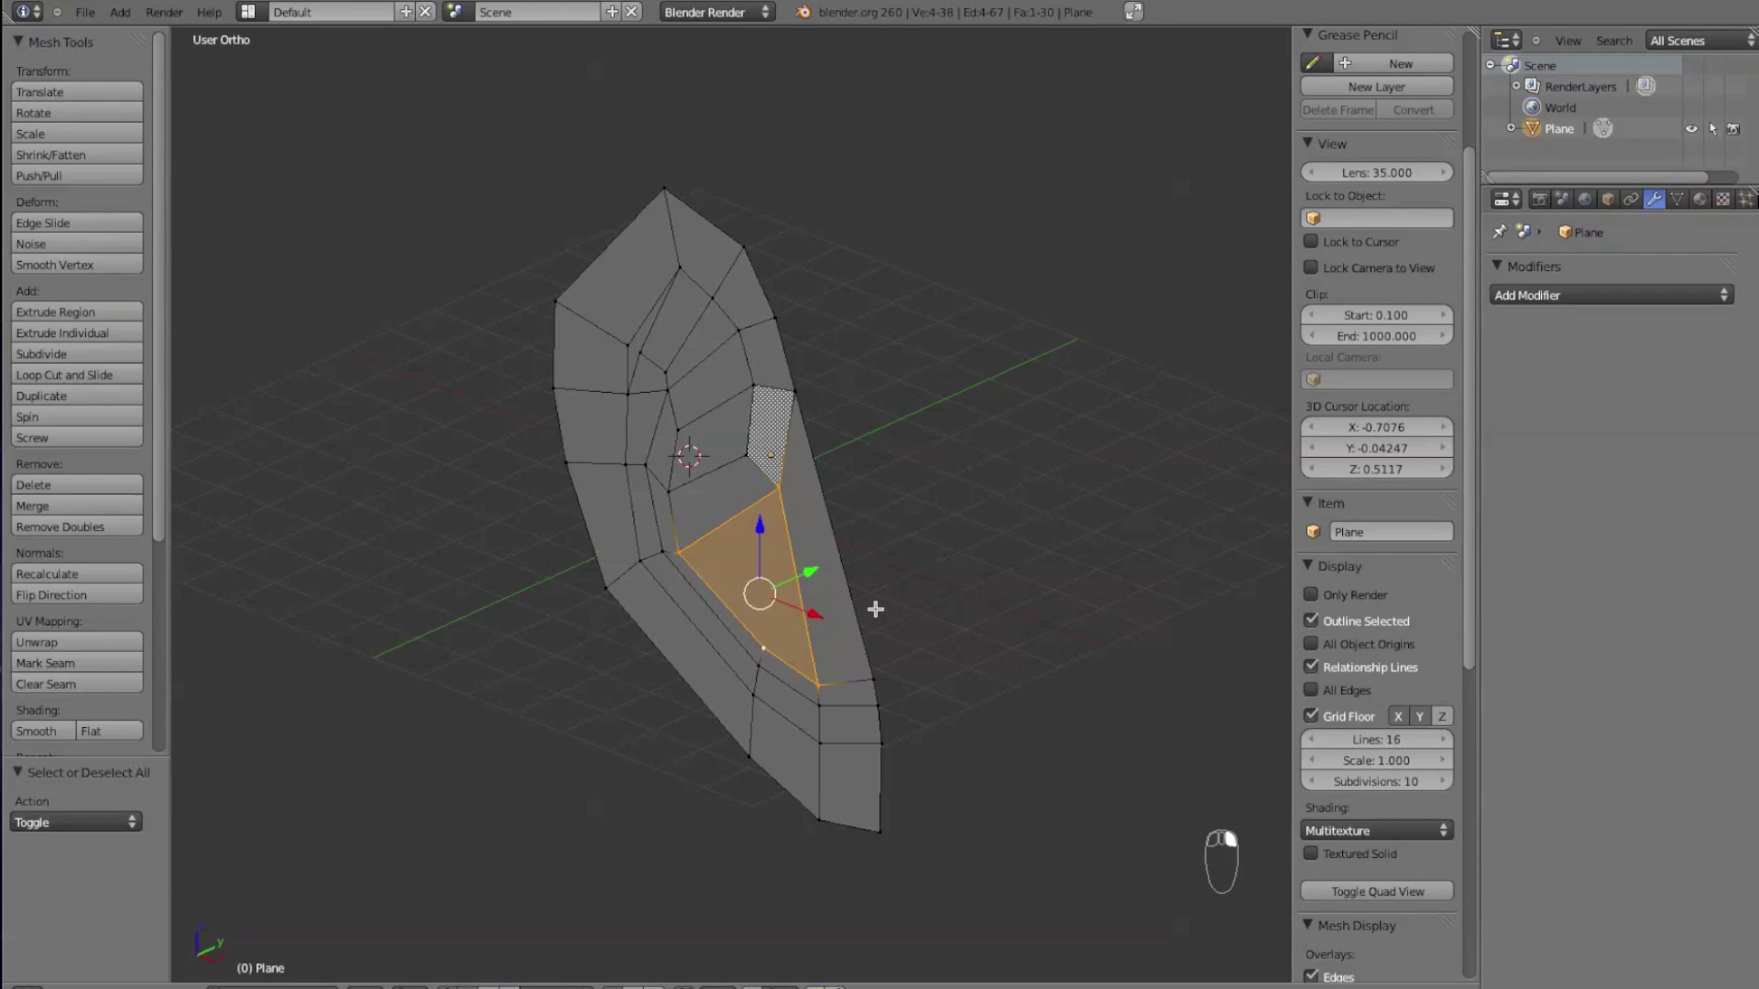
{"action": "key", "text": "e"}
{"action": "left_click", "coordinate": [950, 577]}
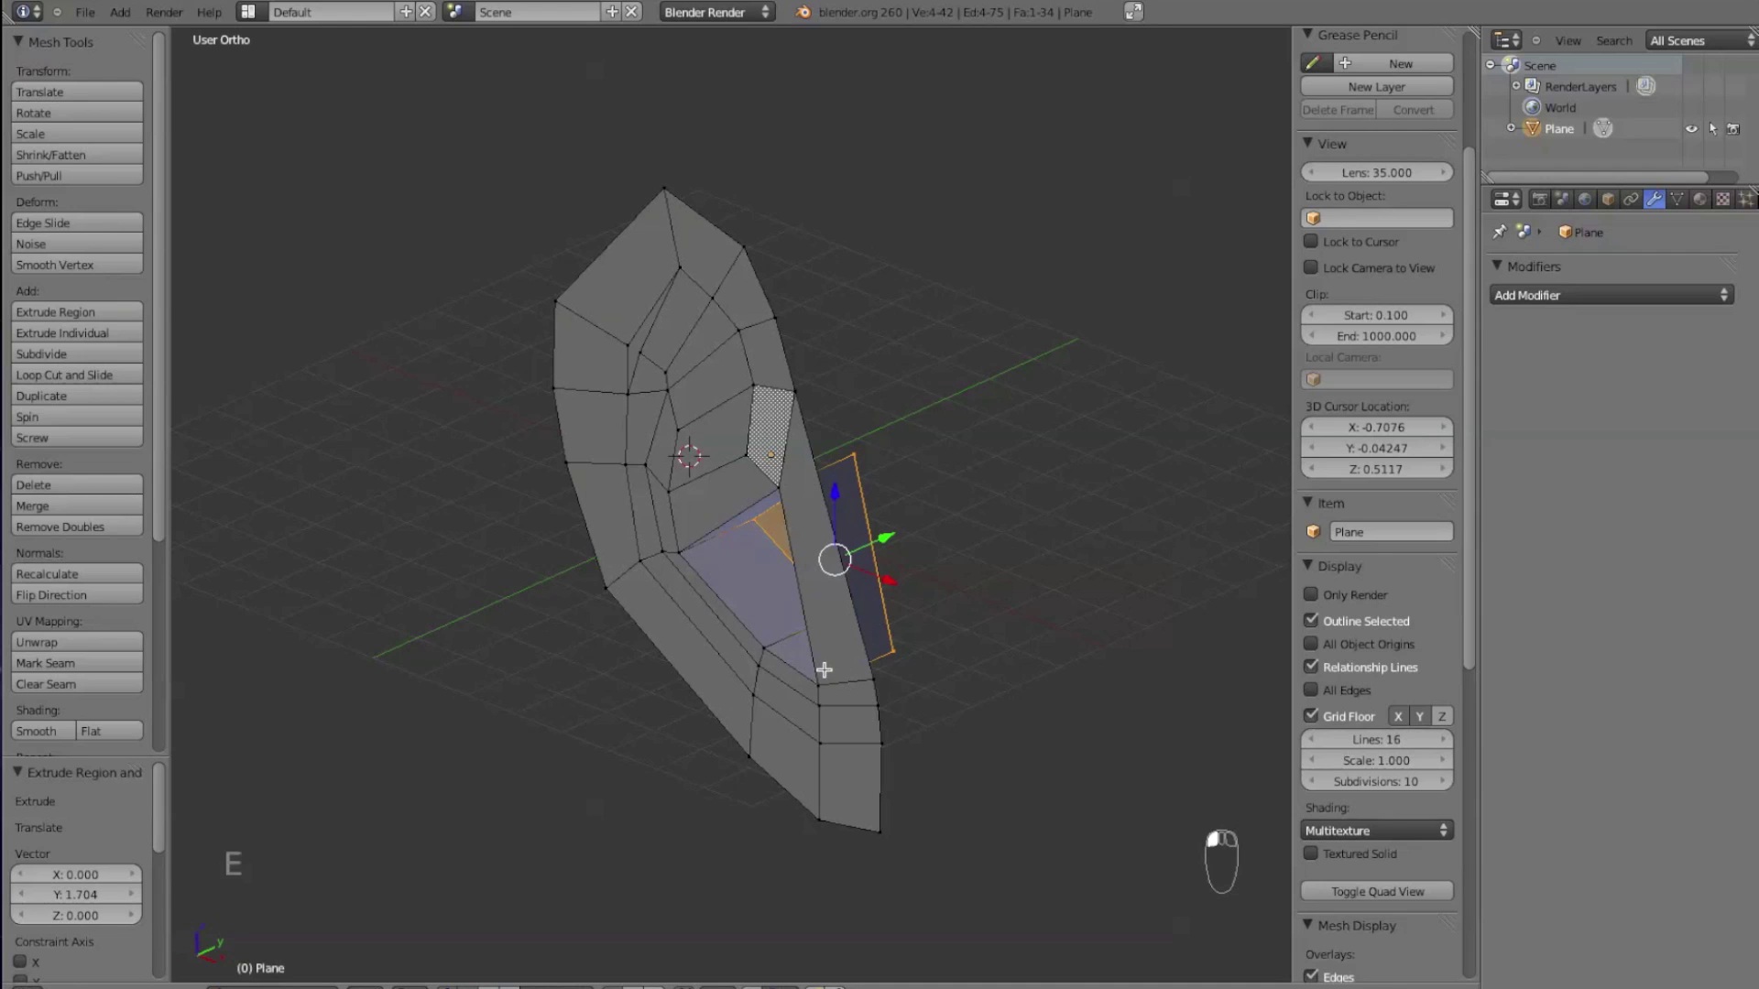
{"action": "key", "text": "s"}
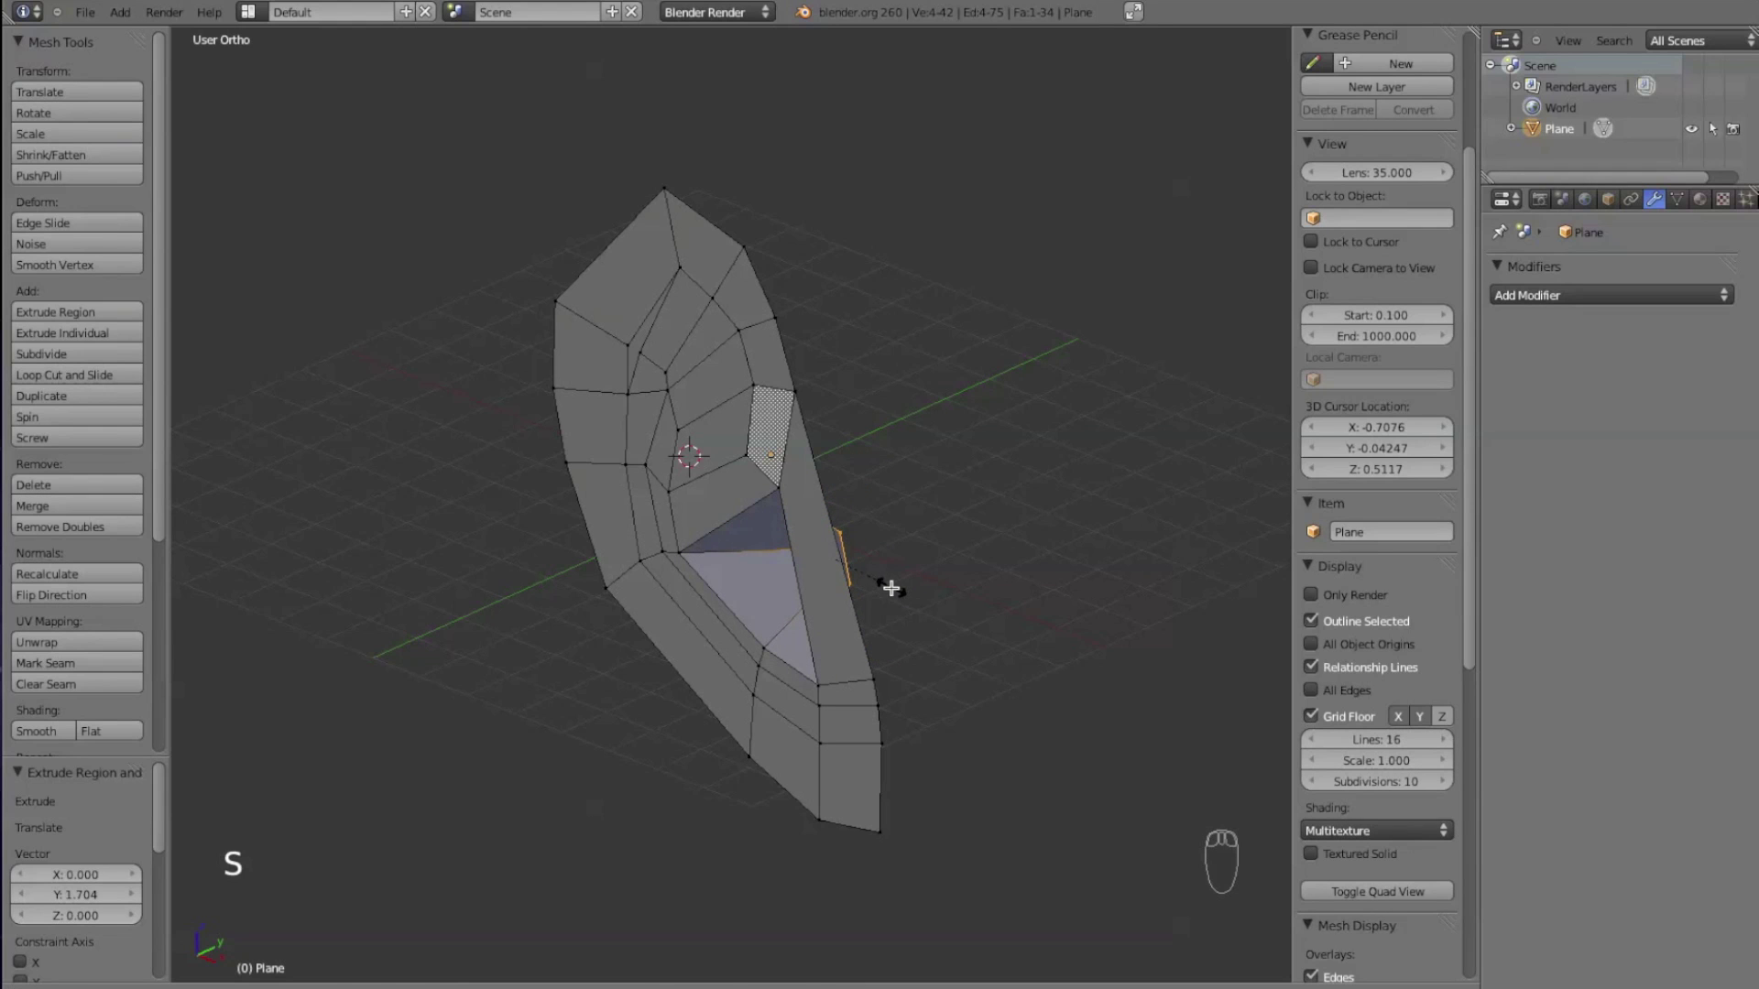
{"action": "left_click", "coordinate": [882, 575]}
- Move the ear canal's extruded end along X and upward along Z until it sits behind the ear's front edge
{"action": "key", "text": "KP_1"}
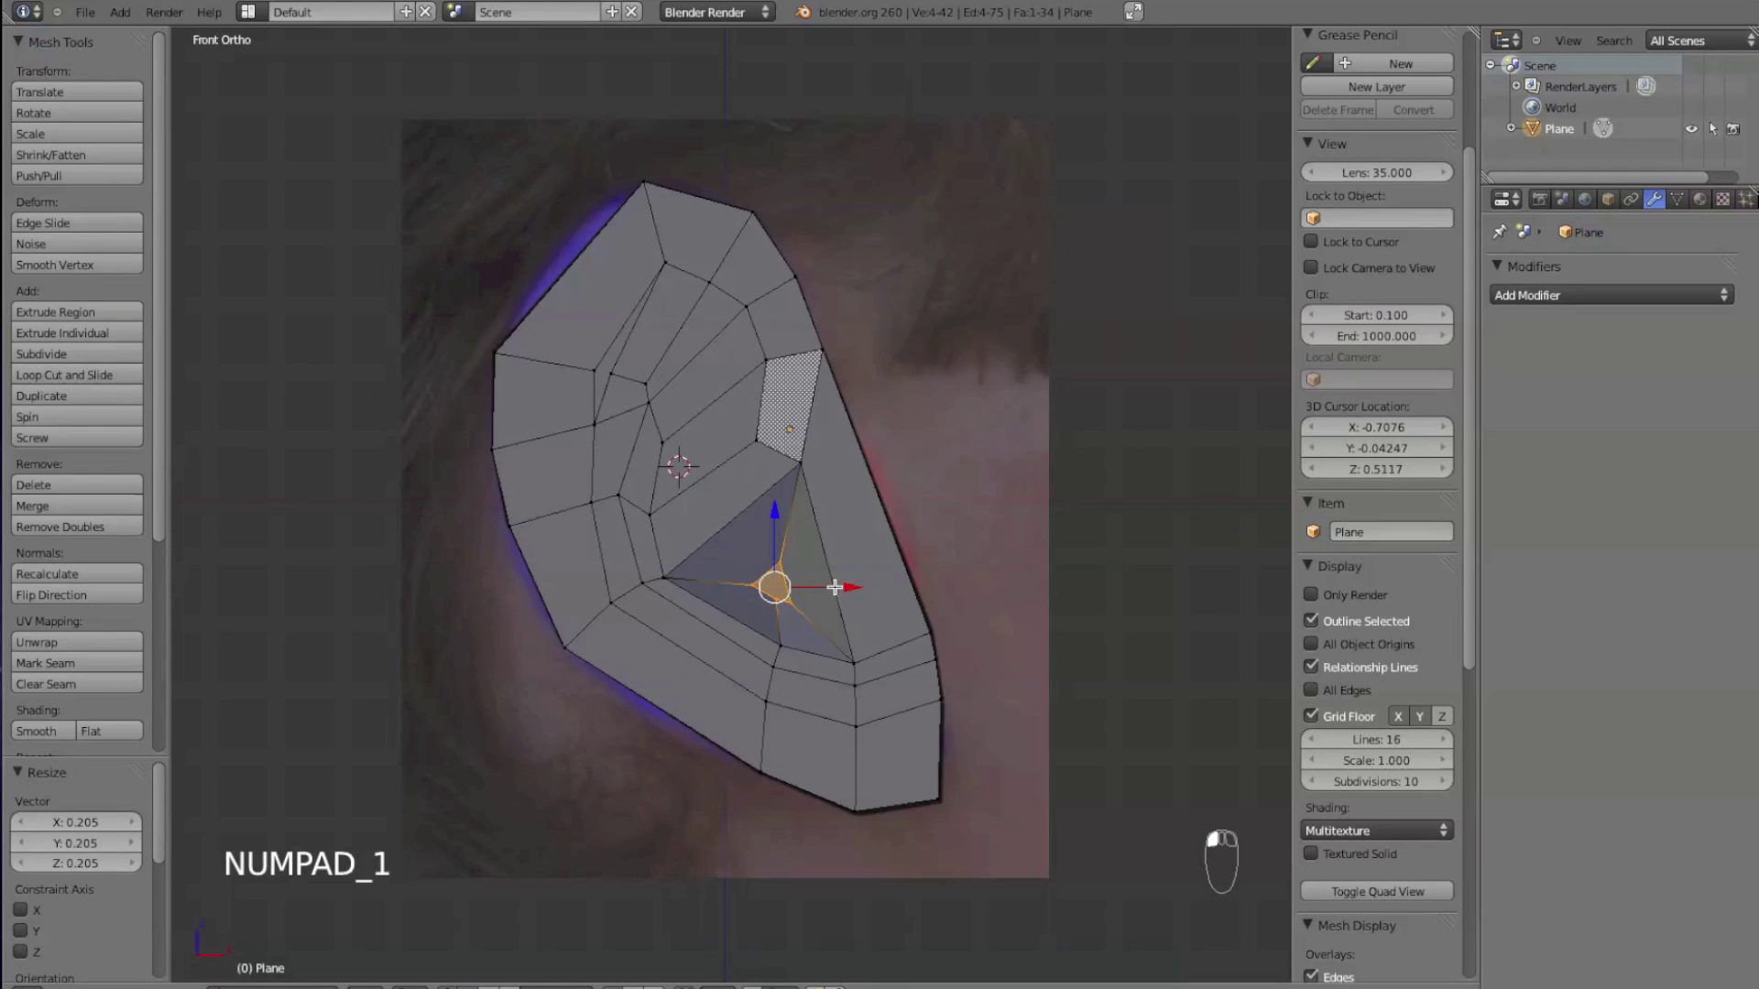
{"action": "left_click_drag", "start_coordinate": [835, 587], "coordinate": [916, 577]}
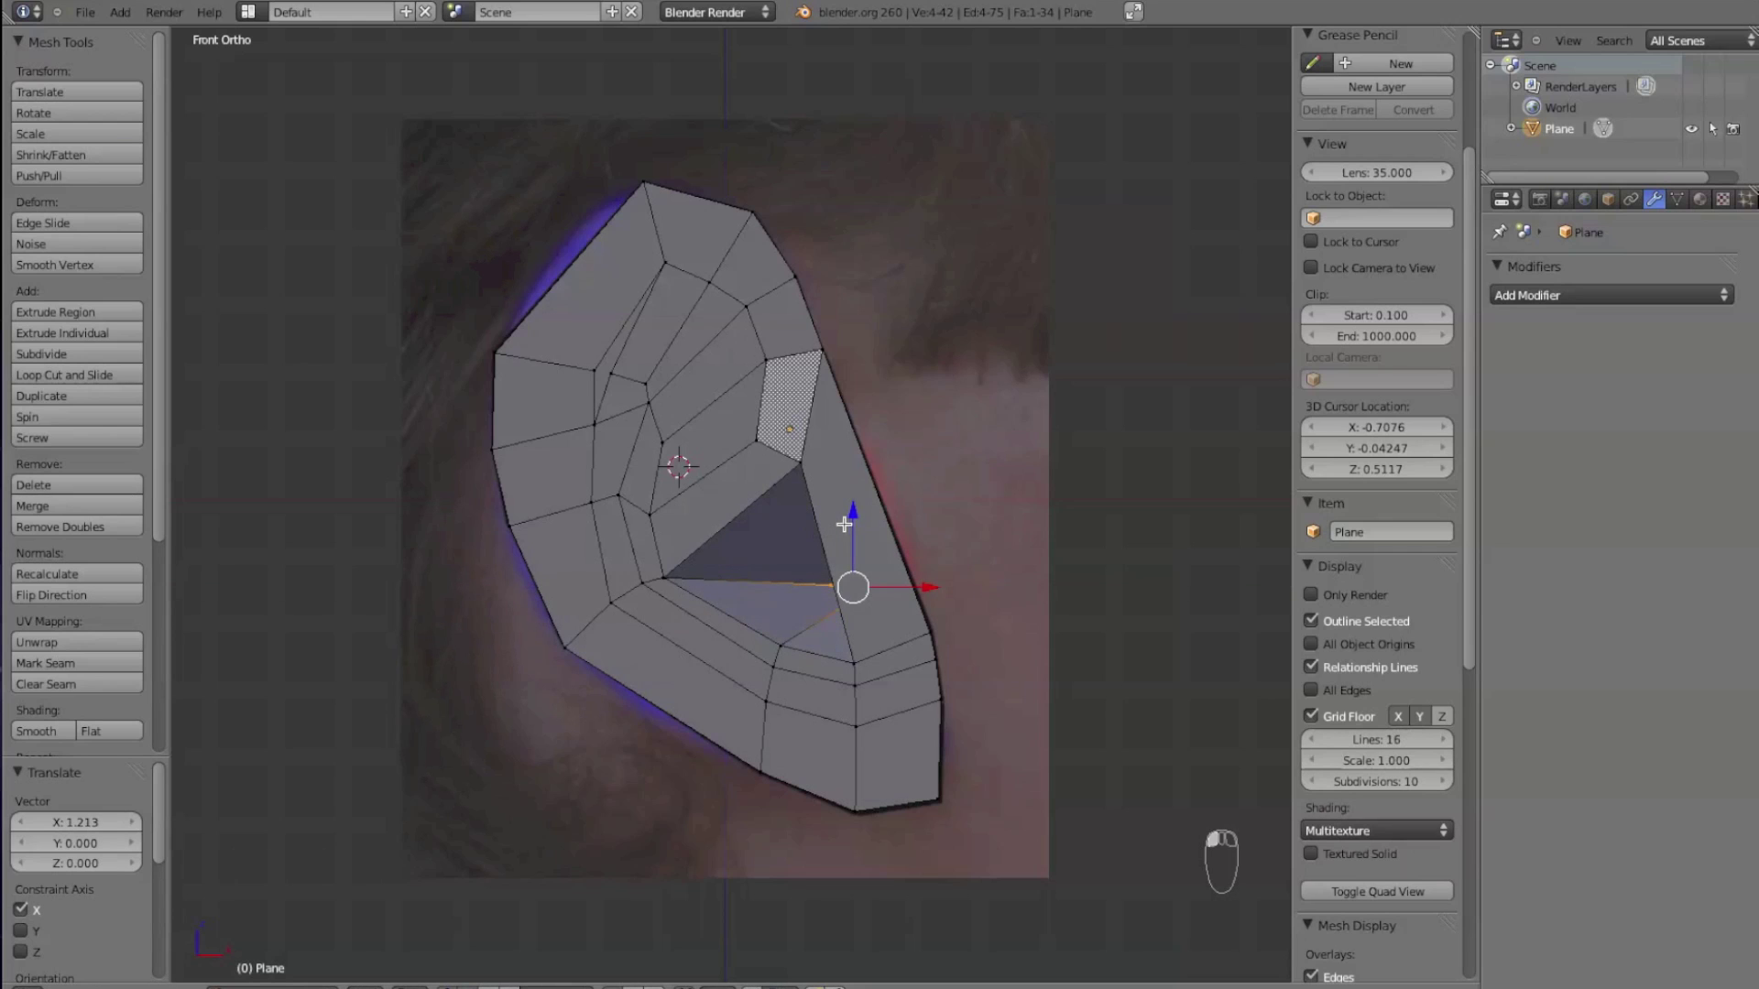
{"action": "left_click_drag", "start_coordinate": [844, 524], "coordinate": [856, 484]}
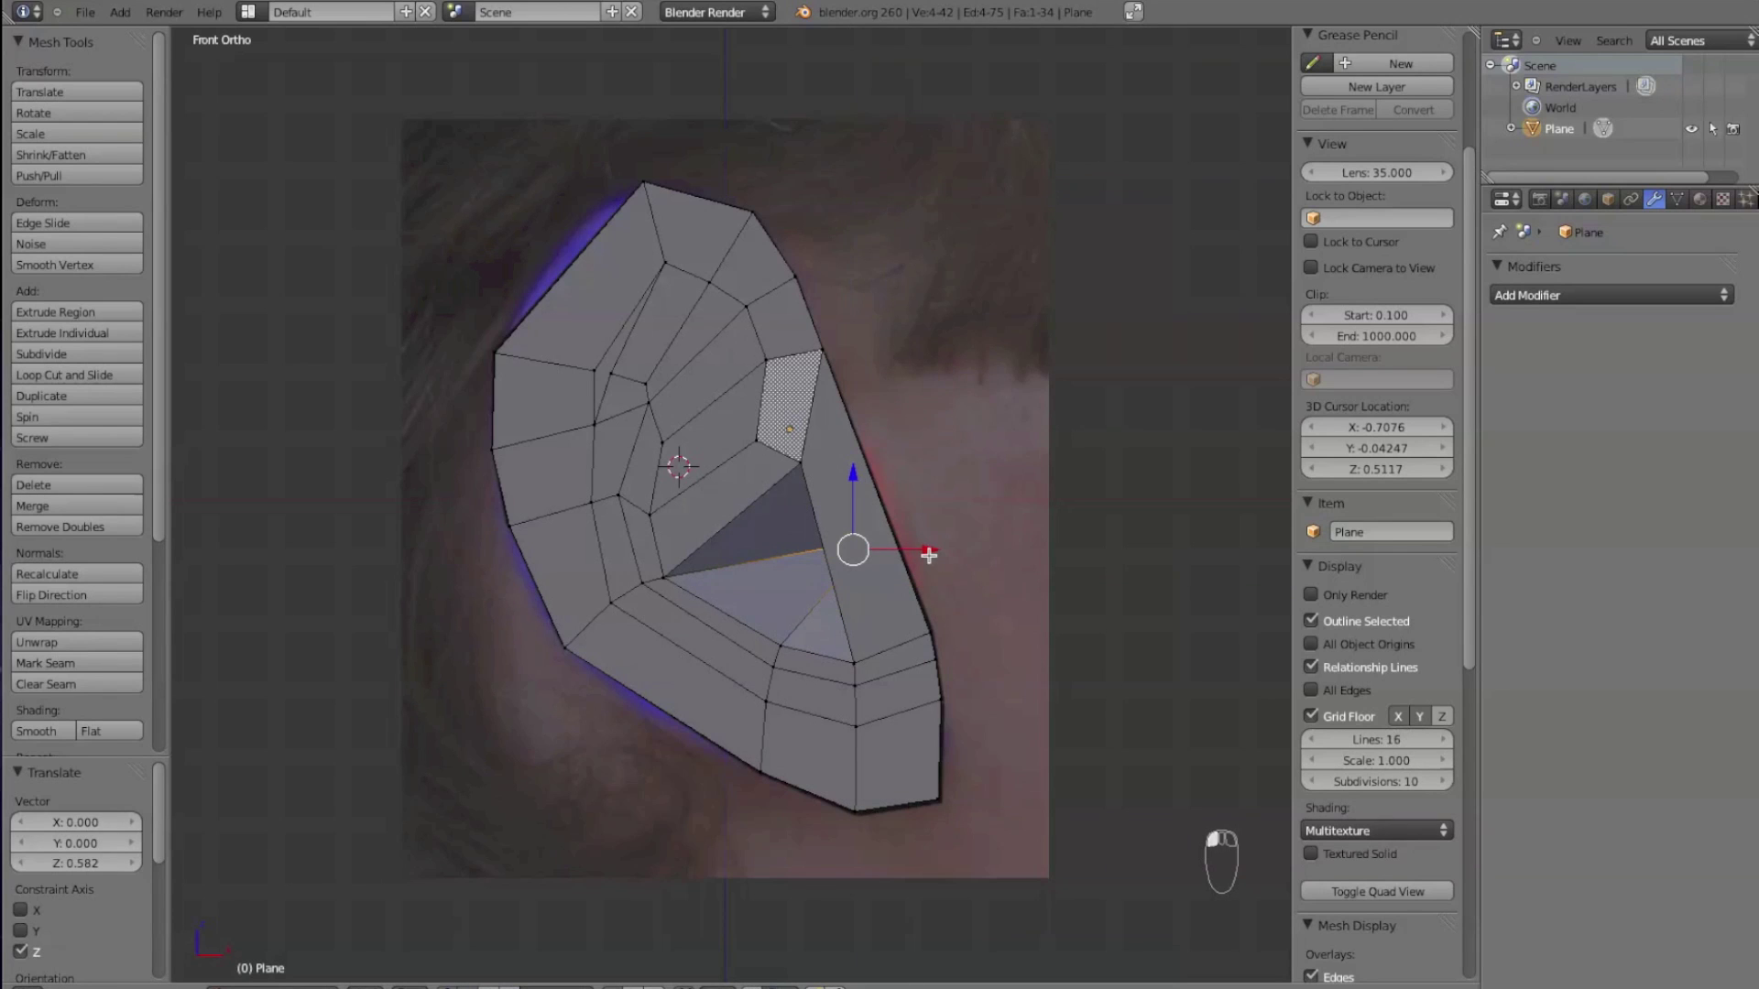
{"action": "key", "text": "z"}
{"action": "key", "text": "z"}
{"action": "left_click_drag", "start_coordinate": [927, 551], "coordinate": [955, 551]}
{"action": "left_click_drag", "start_coordinate": [881, 474], "coordinate": [878, 460]}
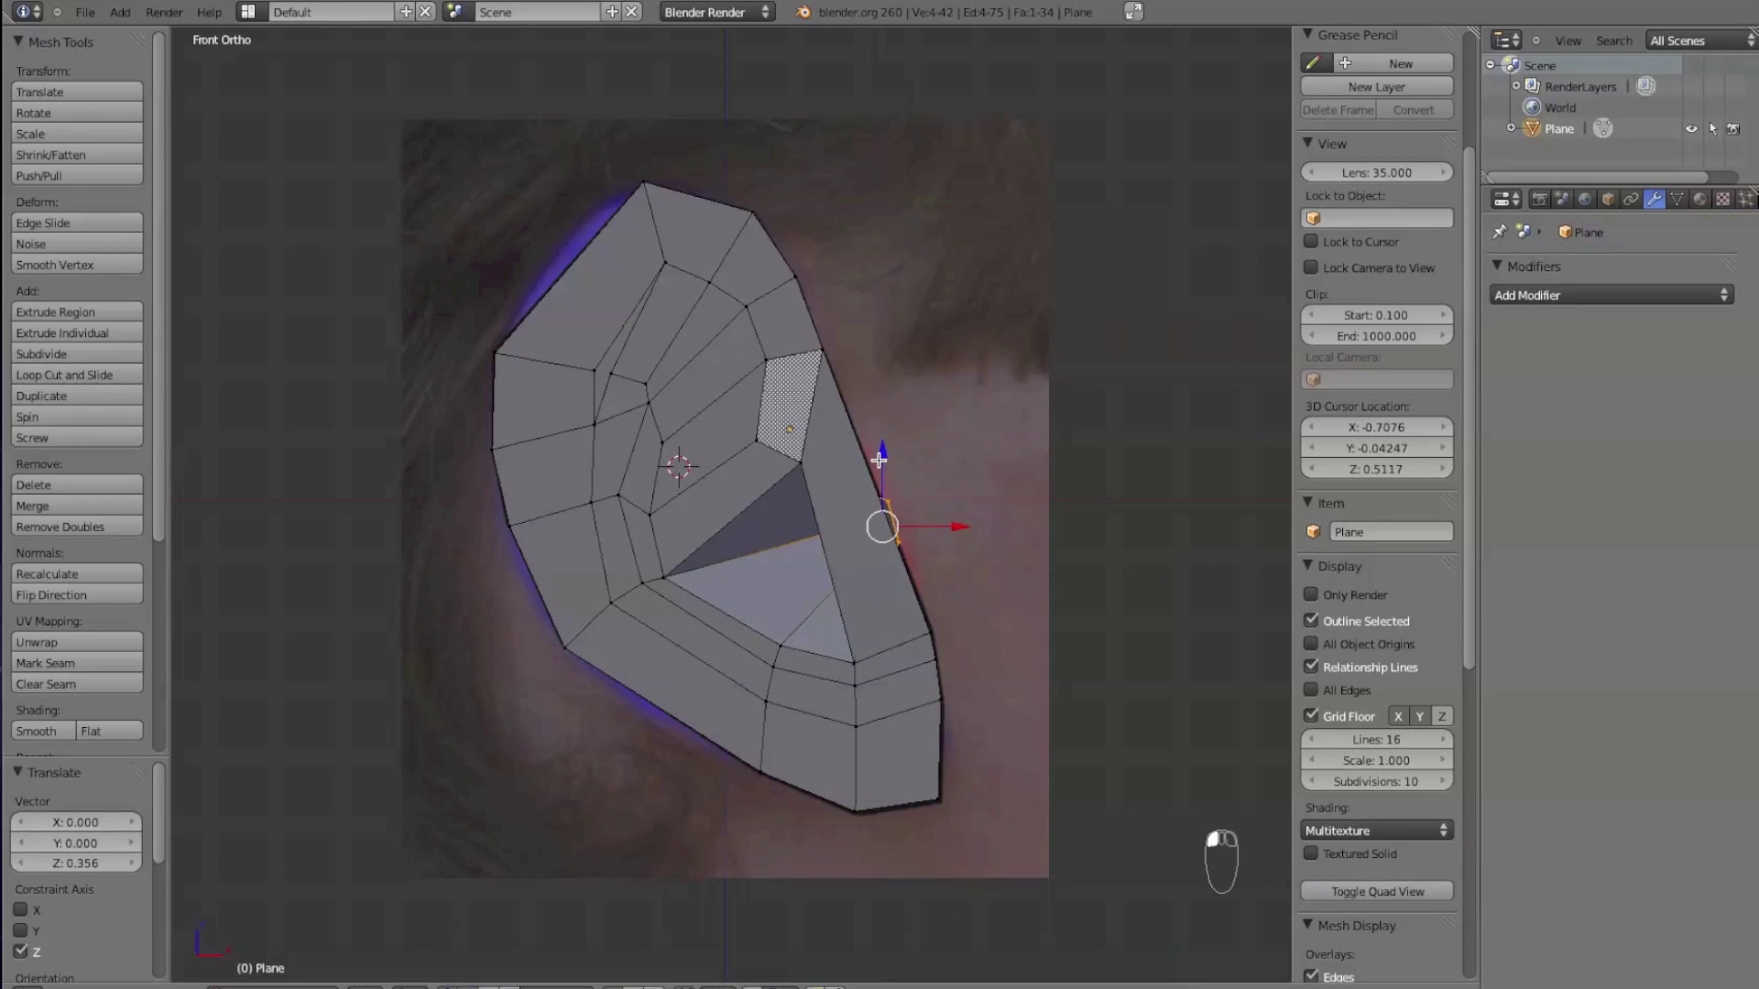
{"action": "key", "text": "a"}
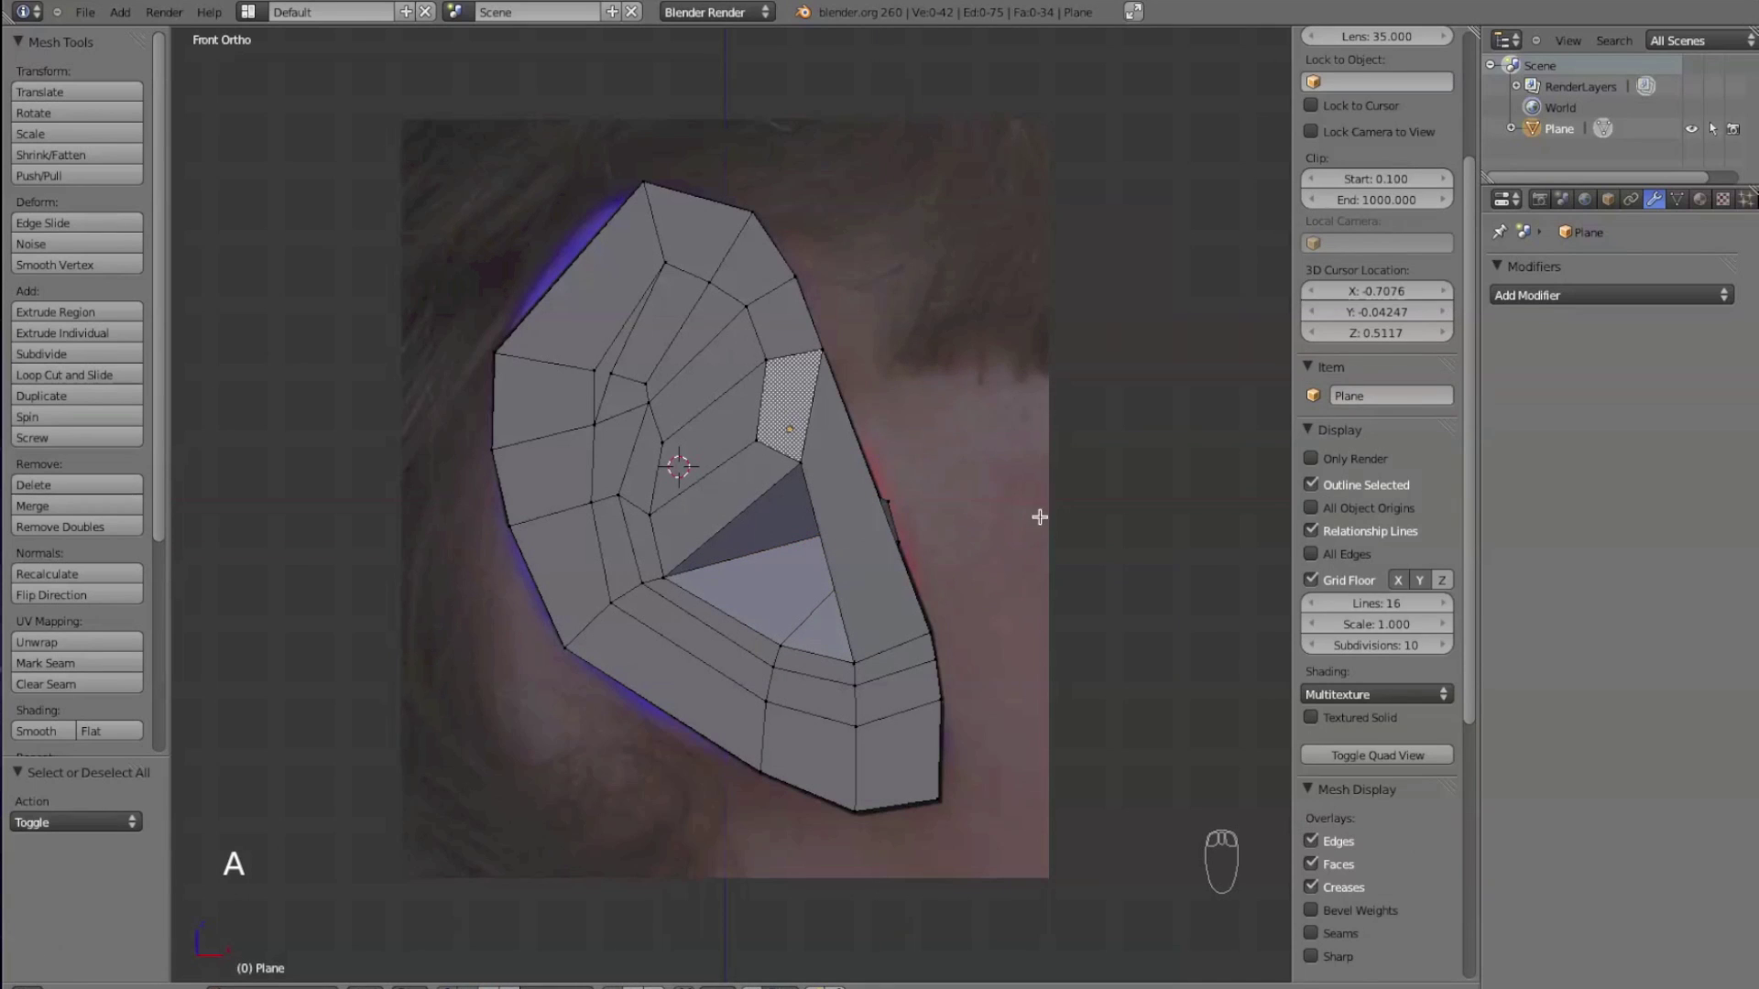
- Add a Subdivision Surface modifier with view level 2 and apply it to the editing cage
{"action": "left_click", "coordinate": [1611, 295]}
{"action": "left_click", "coordinate": [1178, 592]}
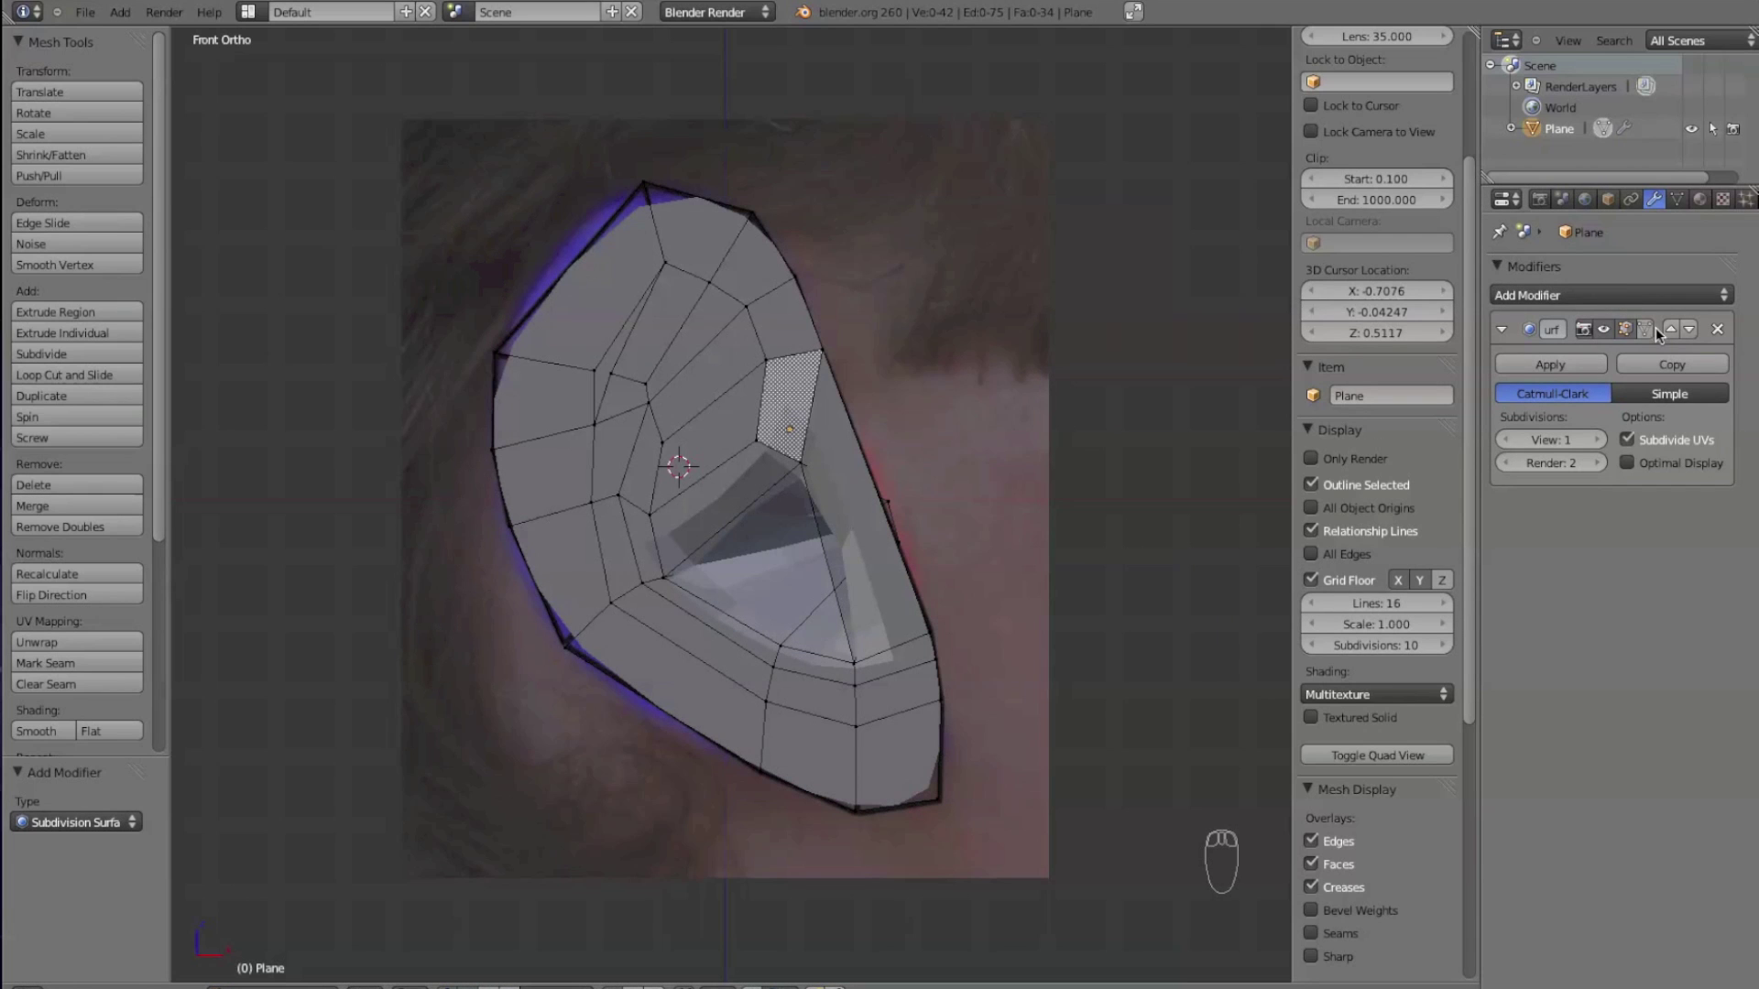
{"action": "left_click", "coordinate": [1597, 440]}
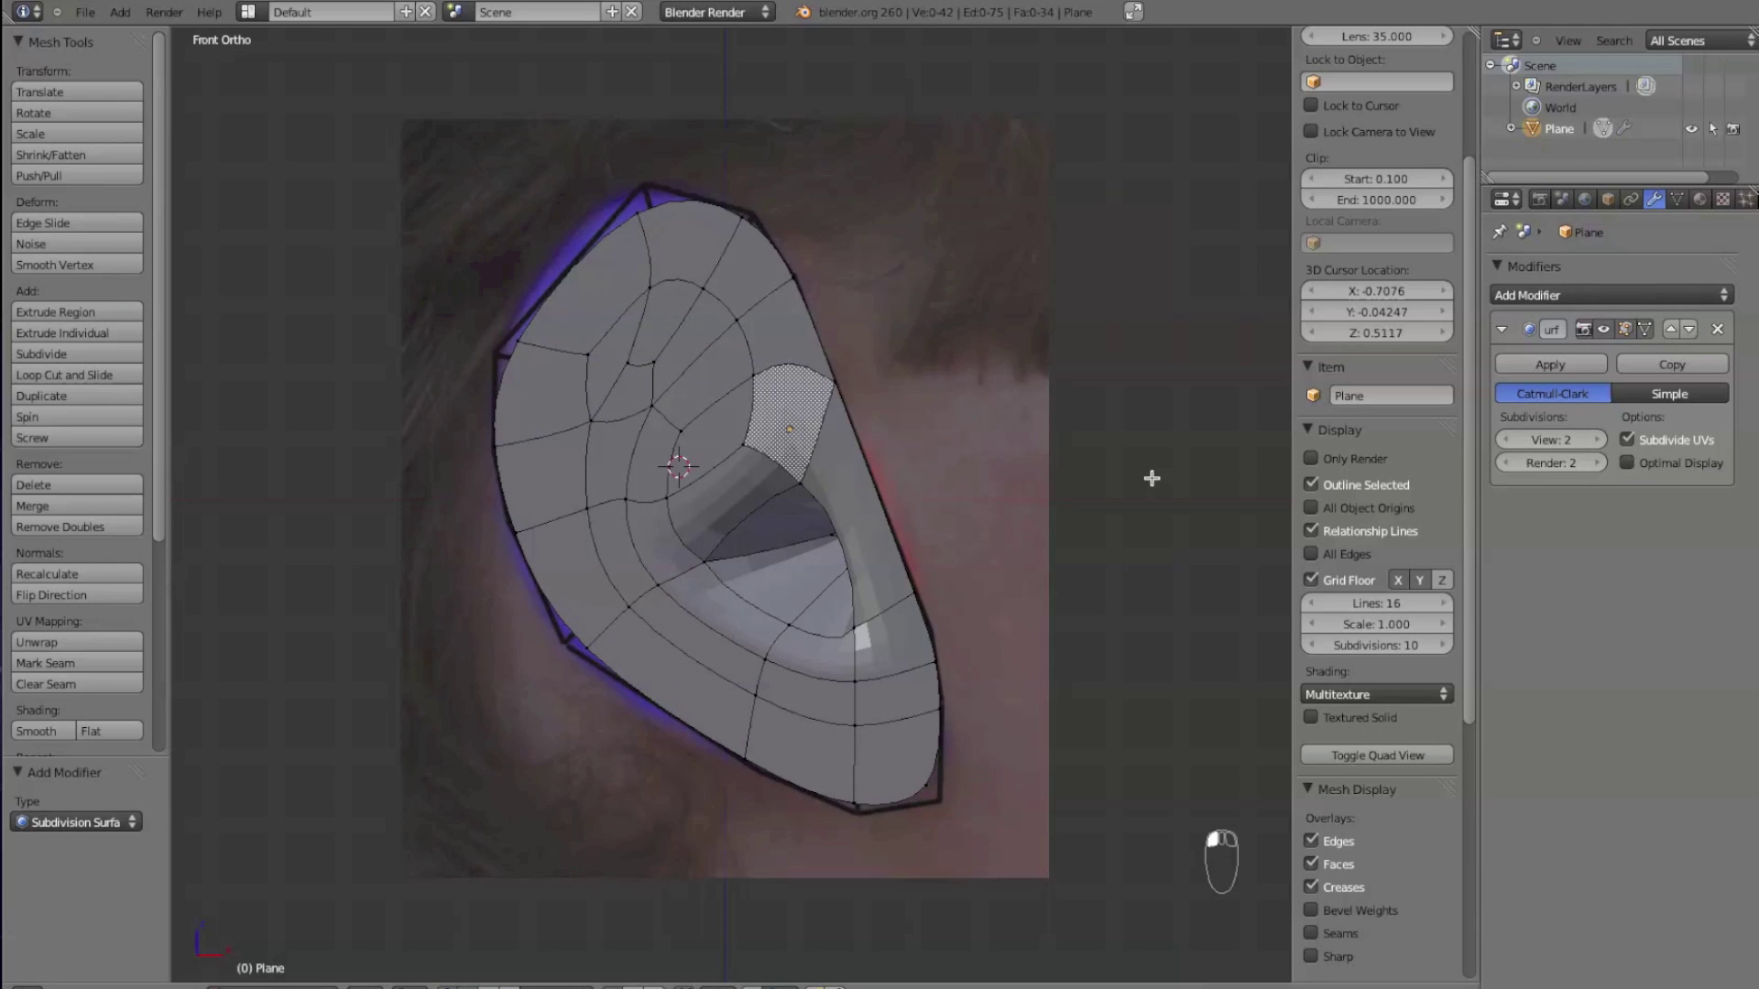
- Pull the upper fold's inner vertices forward along Y by about 0.401 and shift the neighbouring vertex about -0.595 in X and 0.146 in Z
{"action": "scroll", "coordinate": [1110, 477], "scroll_direction": "up", "scroll_amount": 1}
{"action": "scroll", "coordinate": [872, 443], "scroll_direction": "up", "scroll_amount": 3}
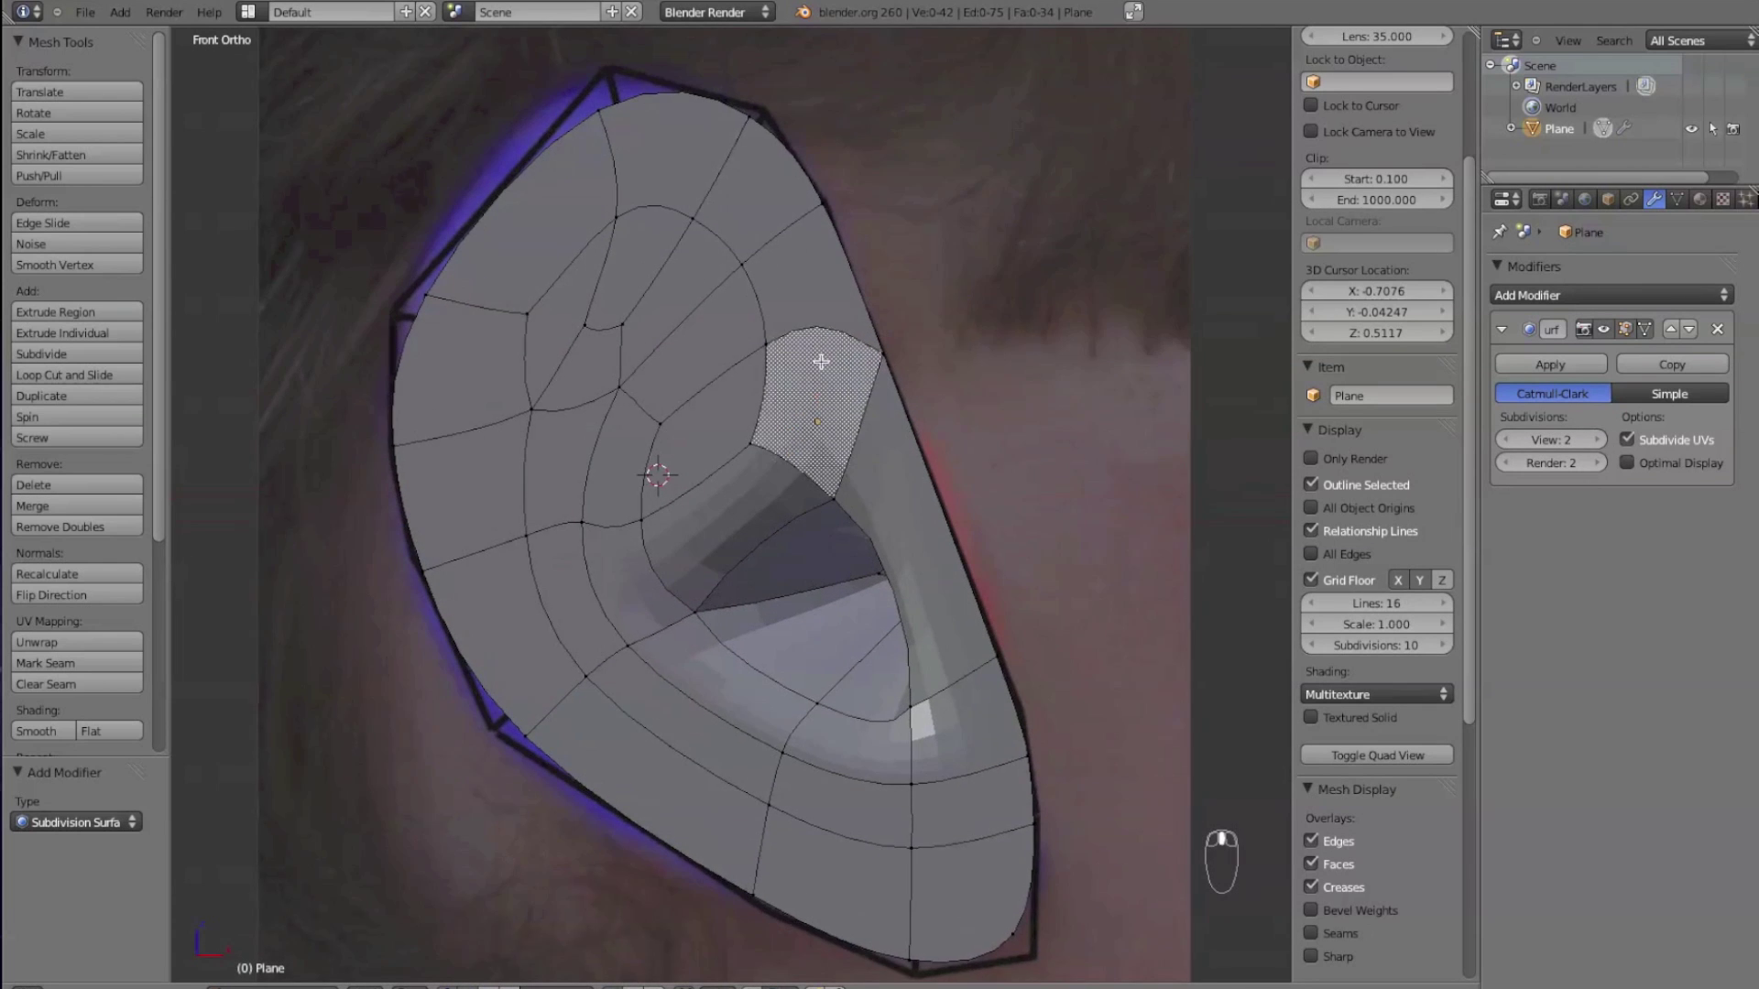
{"action": "right_click", "coordinate": [613, 392]}
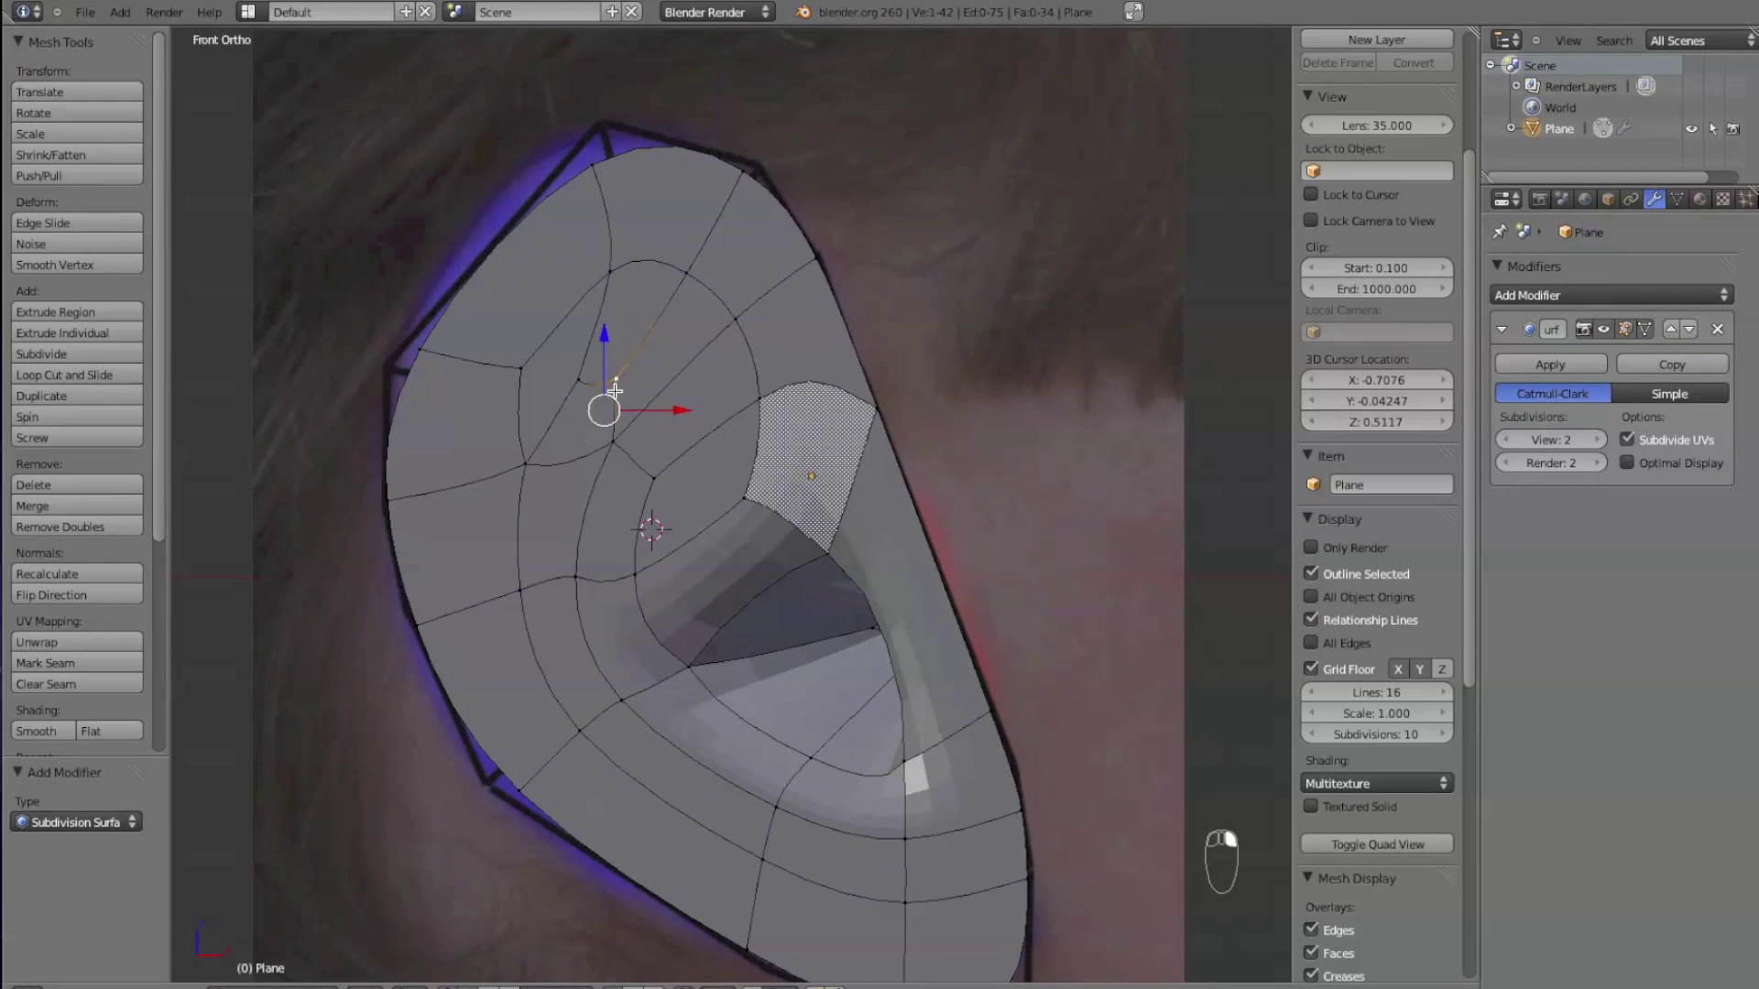
{"action": "middle_click_drag", "start_coordinate": [759, 421], "coordinate": [672, 476]}
{"action": "left_click_drag", "start_coordinate": [647, 375], "coordinate": [608, 373]}
{"action": "right_click", "coordinate": [626, 423]}
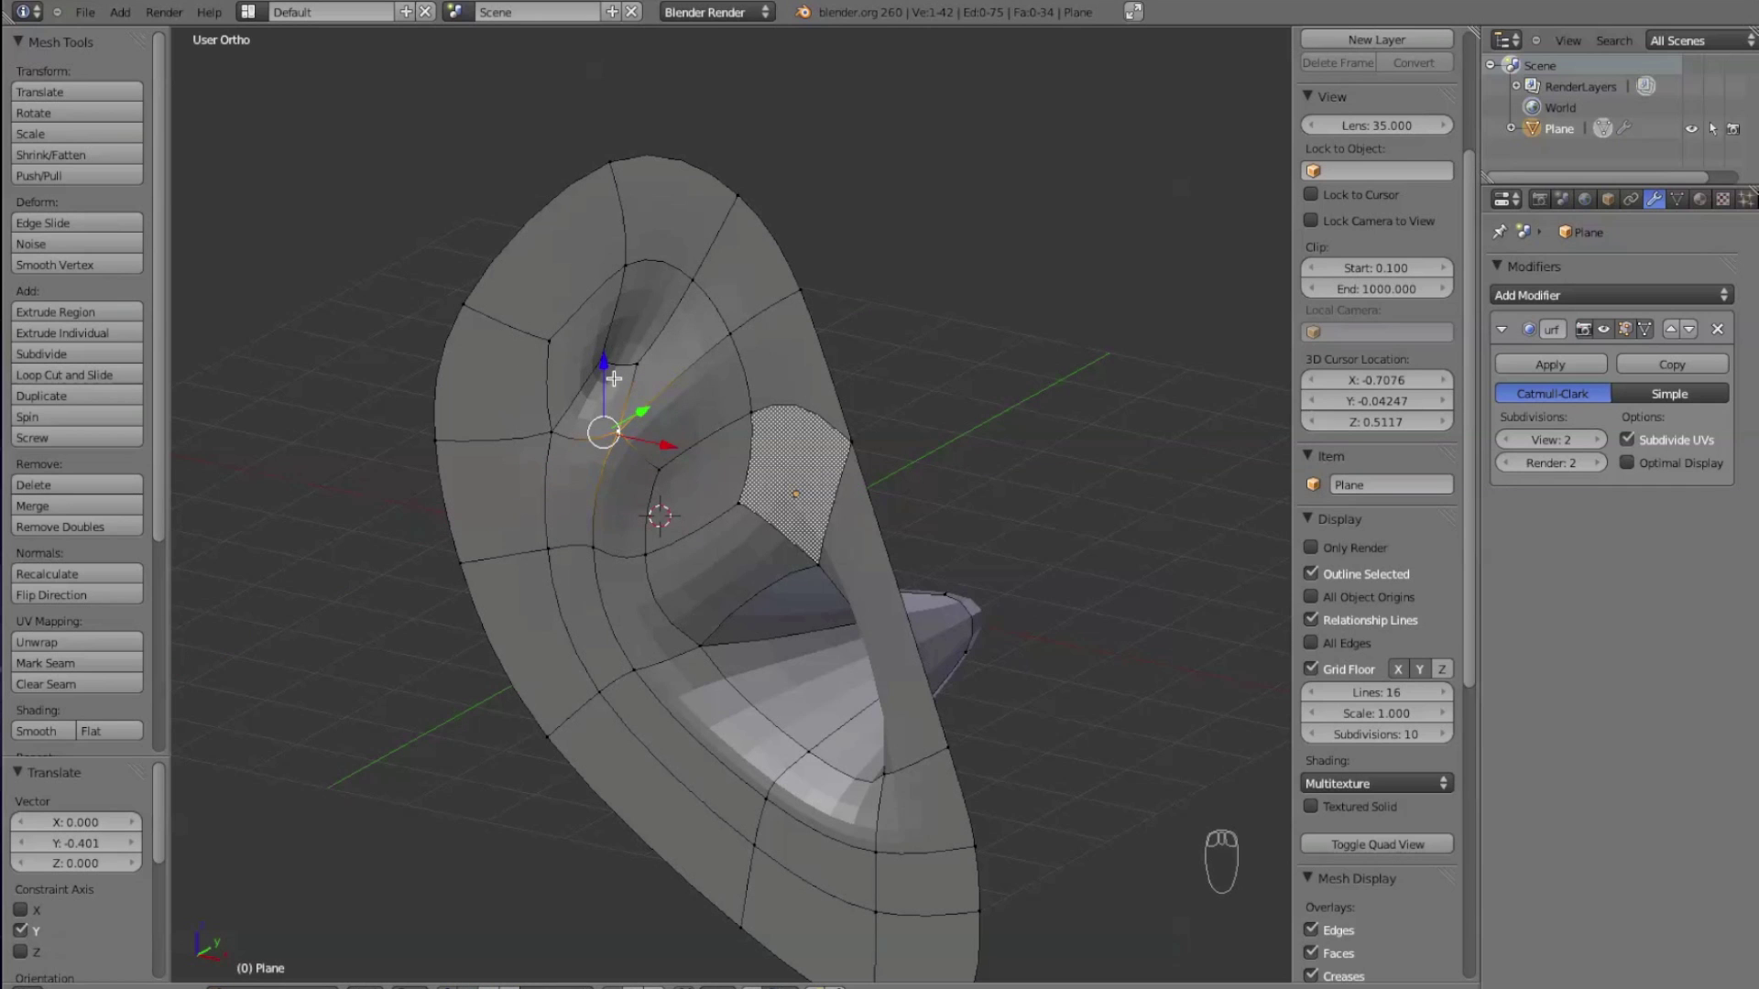
{"action": "key", "text": "KP_1"}
{"action": "right_click_drag", "start_coordinate": [614, 378], "coordinate": [516, 369]}
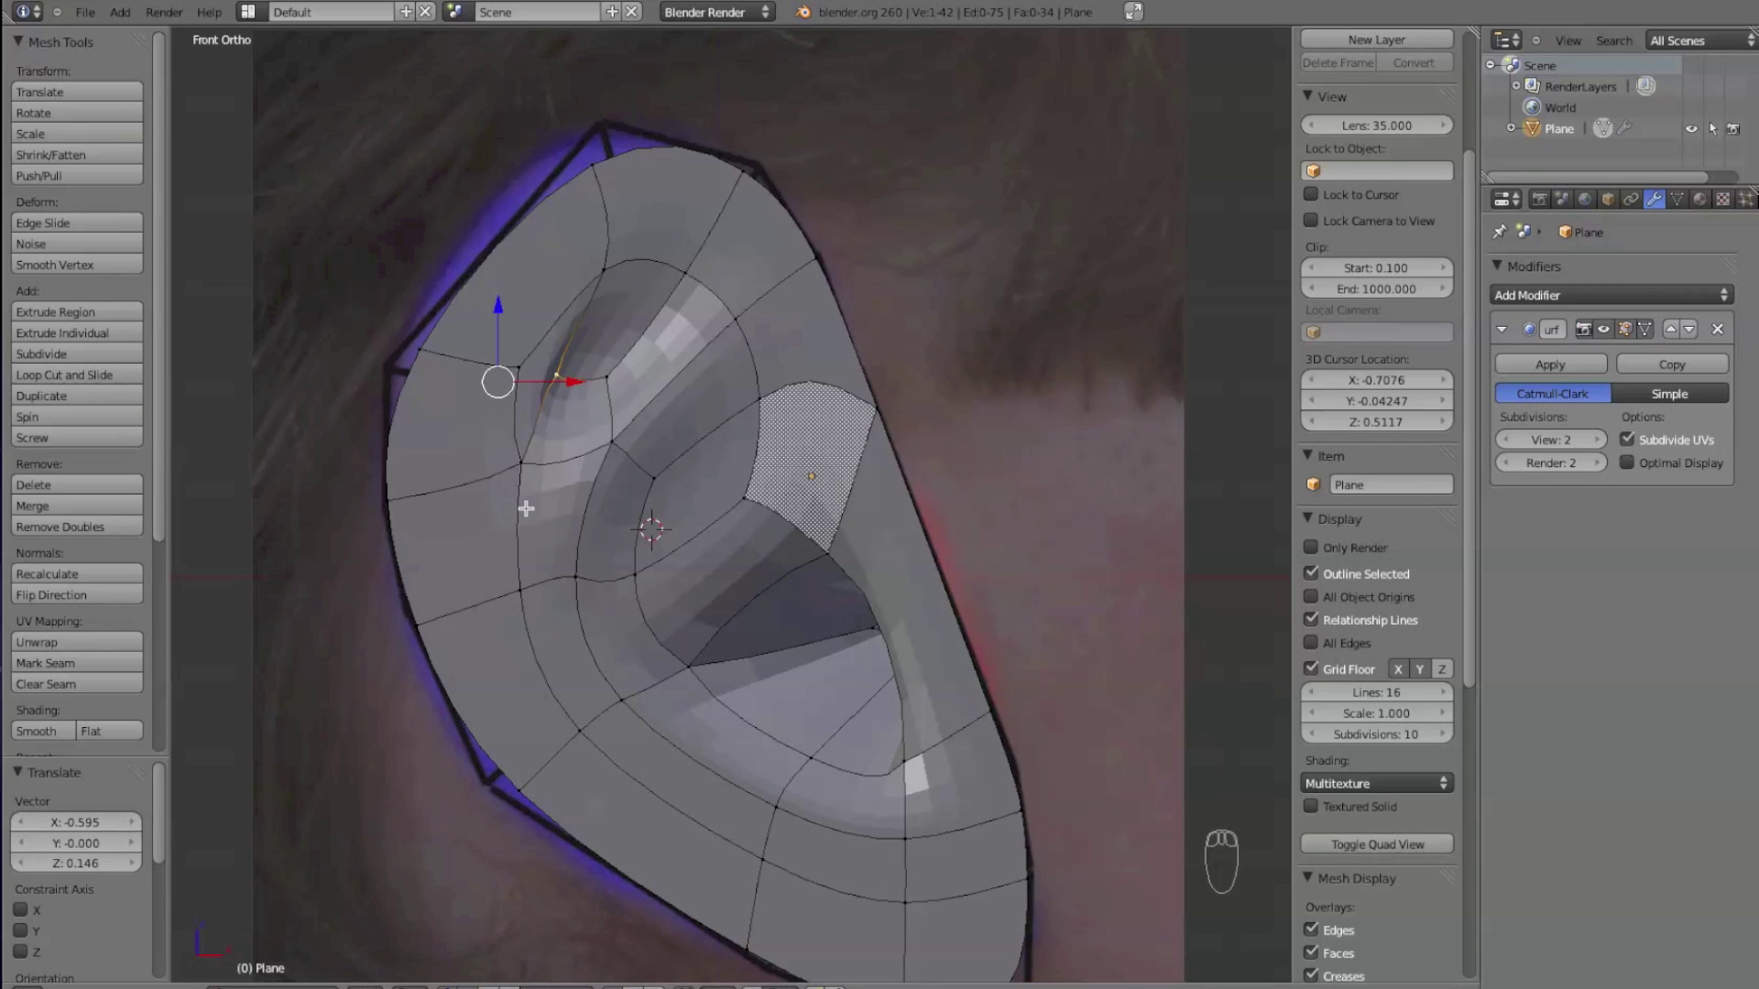
- Pull the vertex loop between the outer rim and the inner folds forward along Y by about 0.438
{"action": "right_click", "coordinate": [519, 553], "text": "alt"}
{"action": "right_click", "coordinate": [518, 366], "text": "shift"}
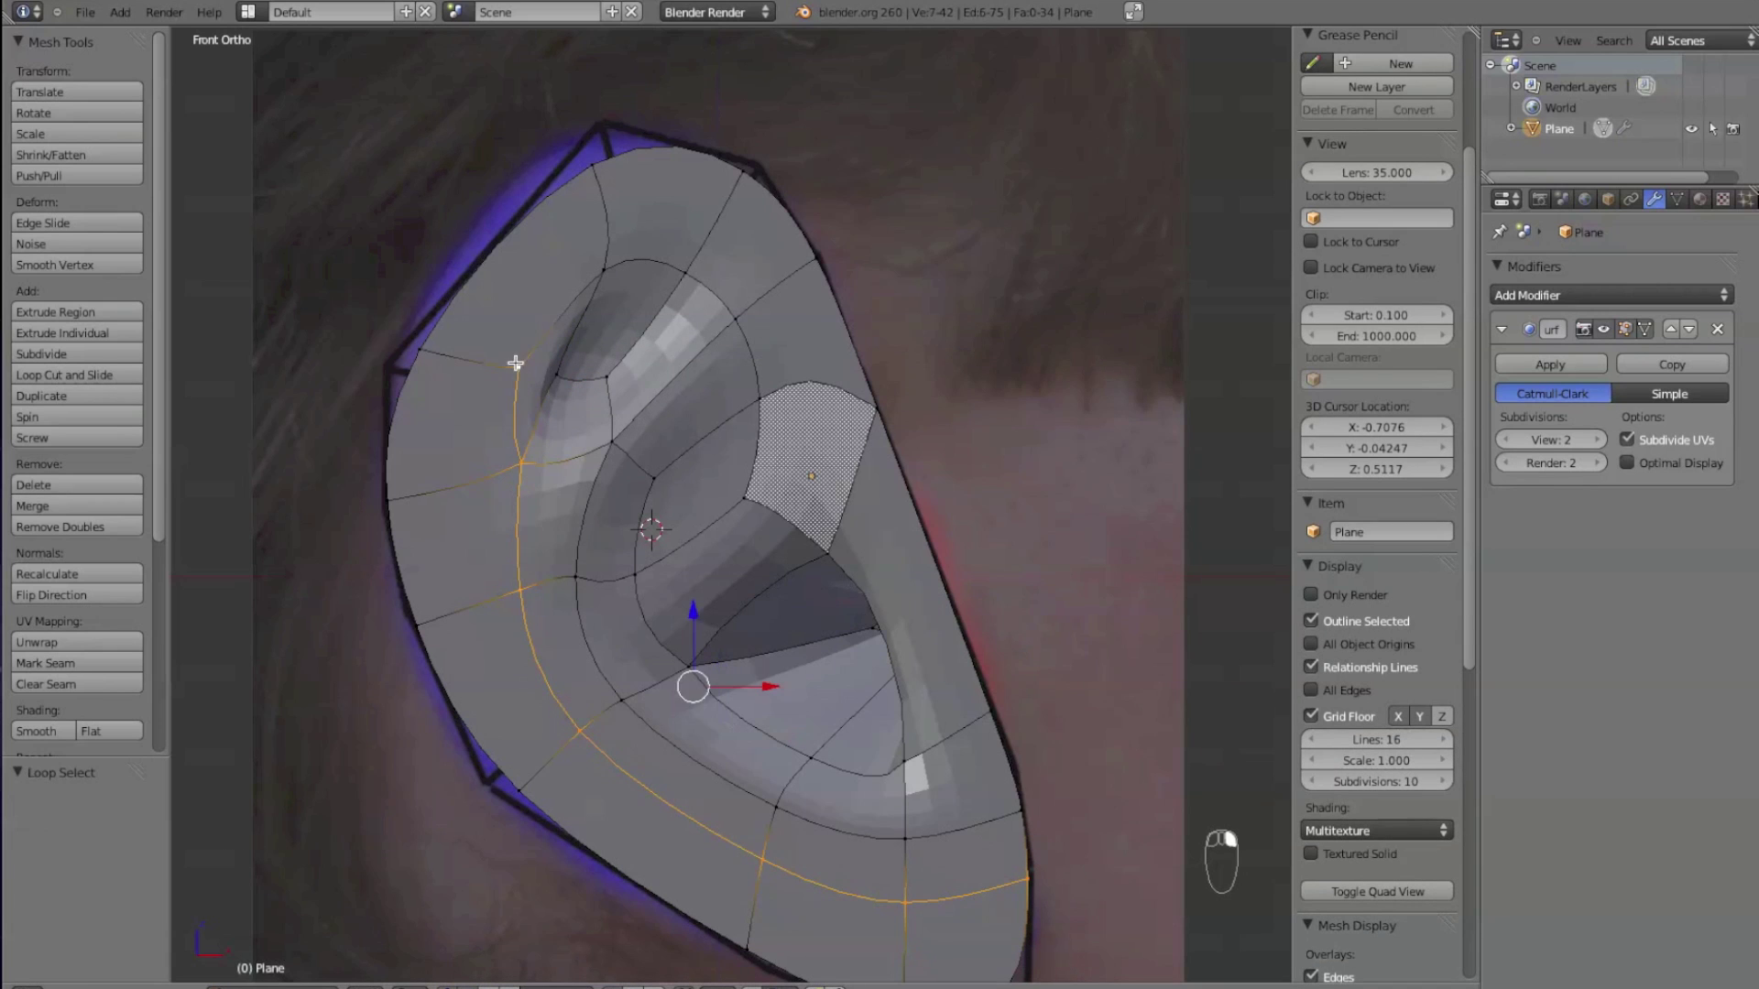
{"action": "right_click", "coordinate": [603, 271], "text": "shift"}
{"action": "right_click", "coordinate": [690, 278], "text": "shift"}
{"action": "right_click", "coordinate": [730, 322], "text": "shift"}
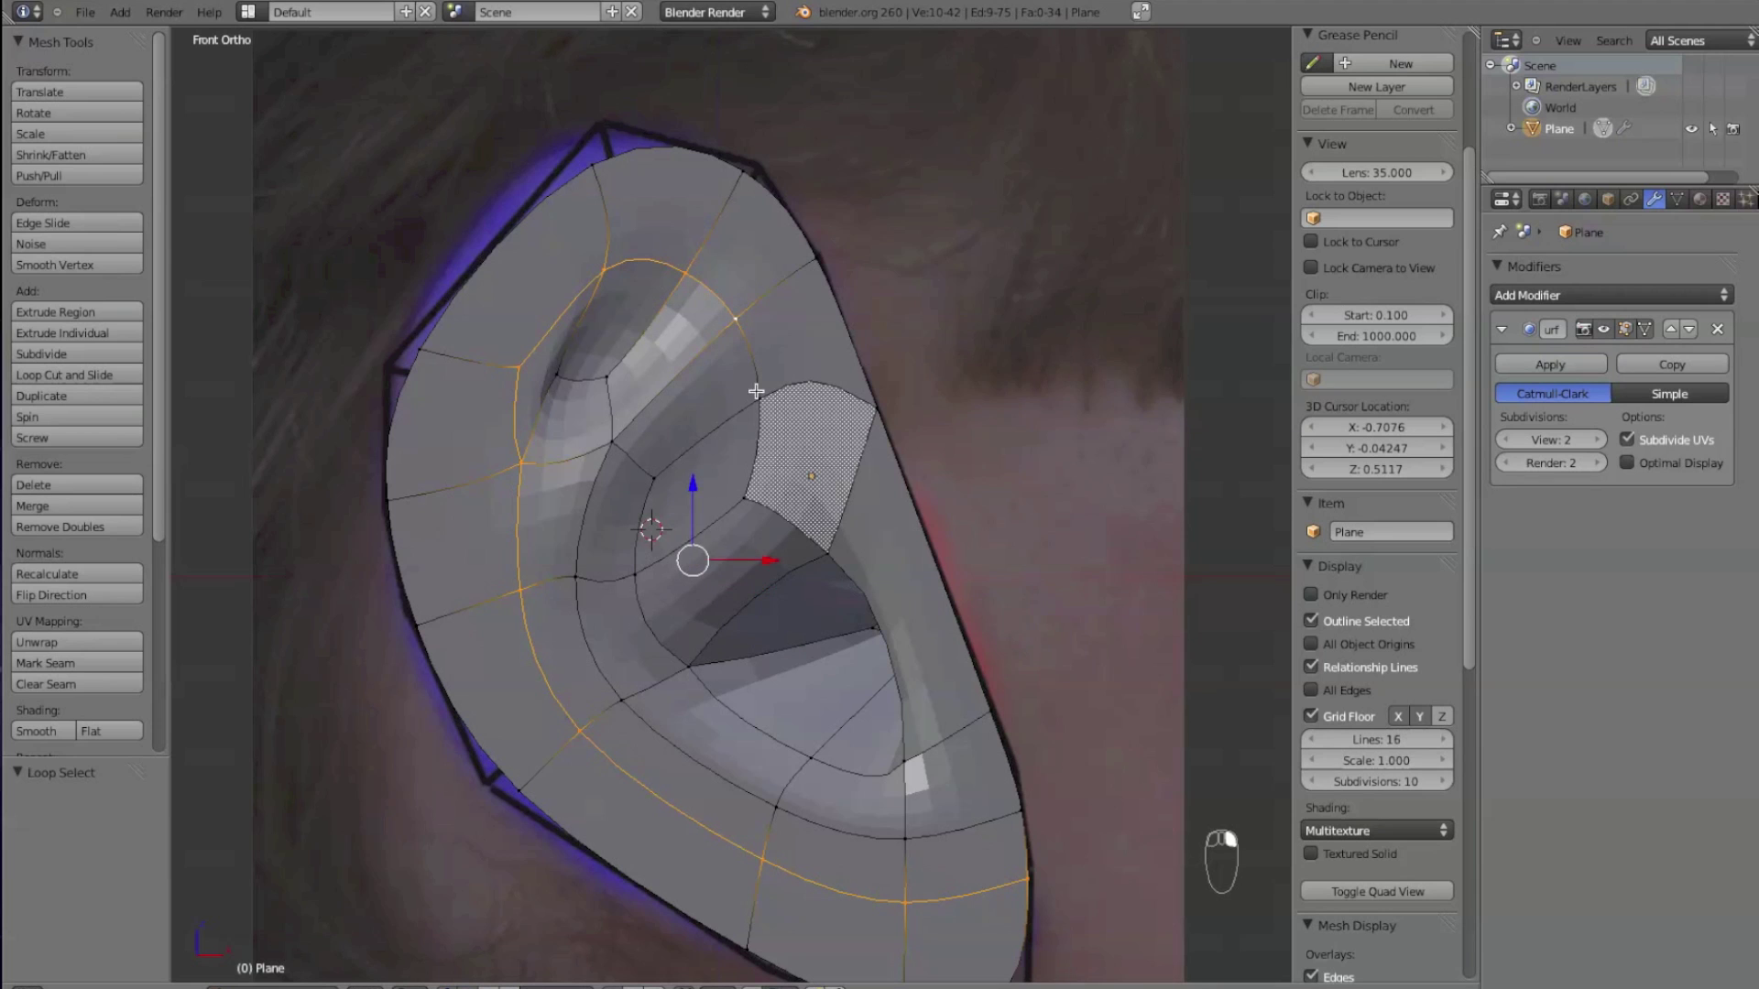
{"action": "right_click", "coordinate": [753, 396], "text": "shift"}
{"action": "right_click", "coordinate": [757, 493], "text": "shift"}
{"action": "middle_click_drag", "start_coordinate": [833, 509], "coordinate": [798, 534]}
{"action": "right_click", "coordinate": [902, 910], "text": "shift"}
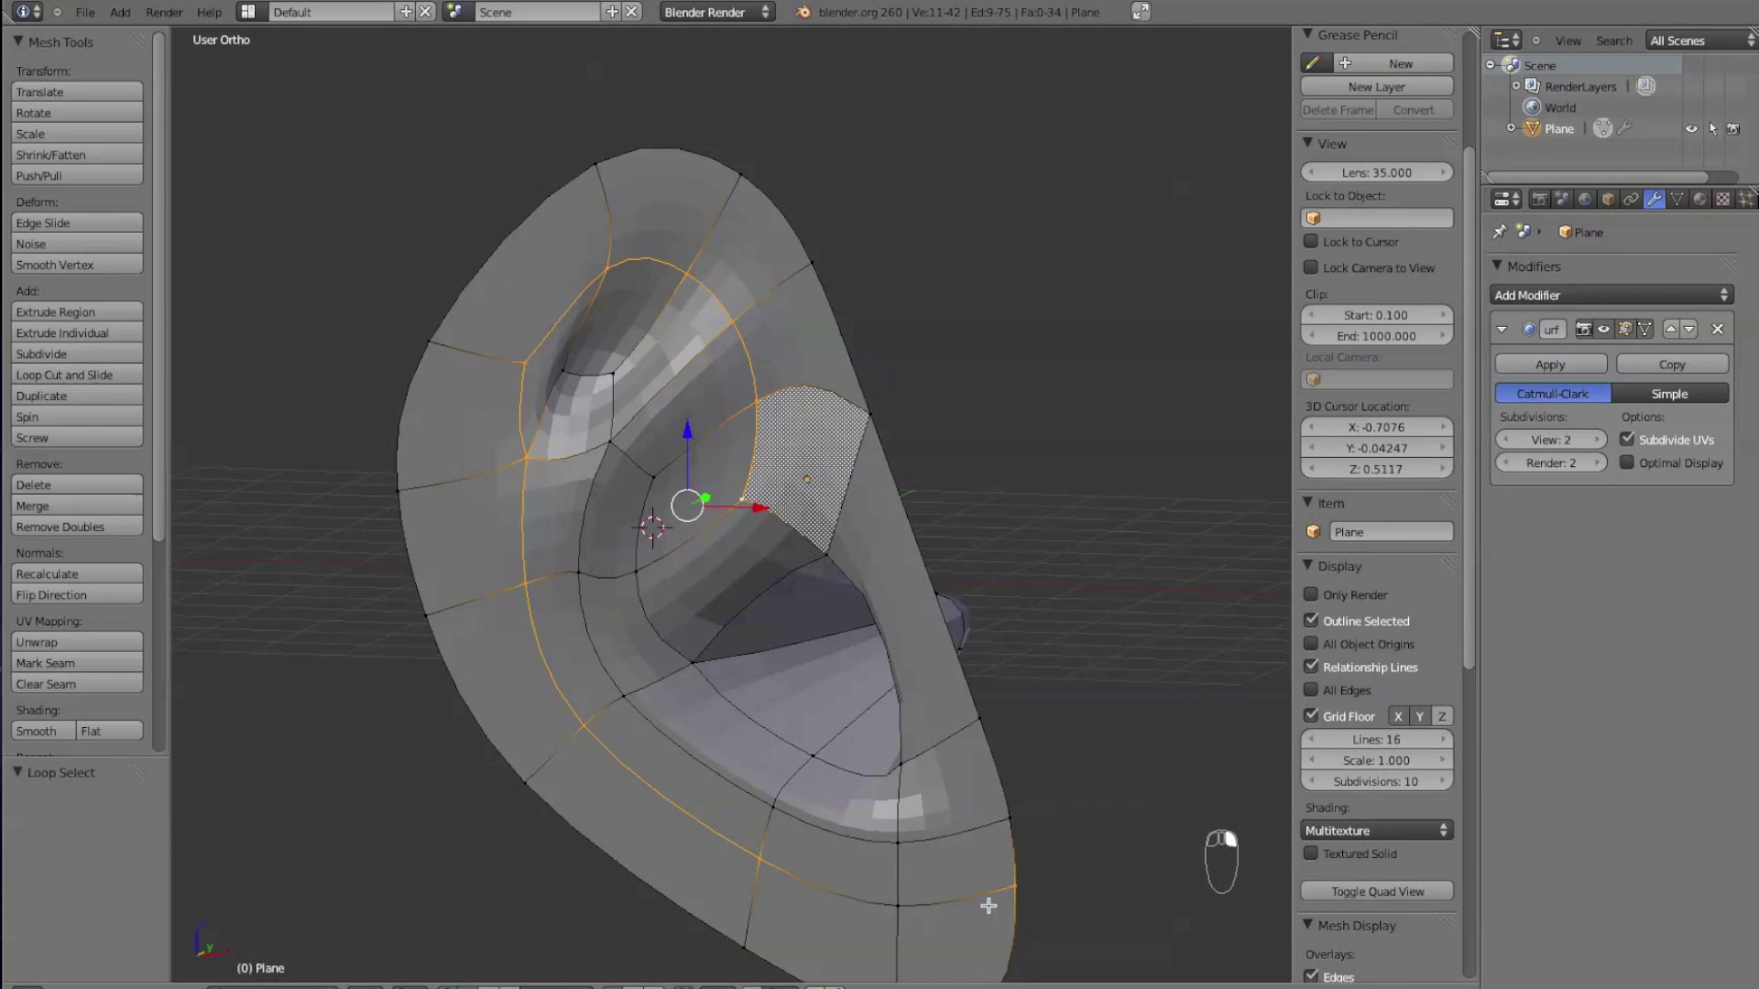
{"action": "right_click", "coordinate": [990, 903], "text": "shift"}
{"action": "middle_click_drag", "start_coordinate": [931, 495], "coordinate": [795, 509]}
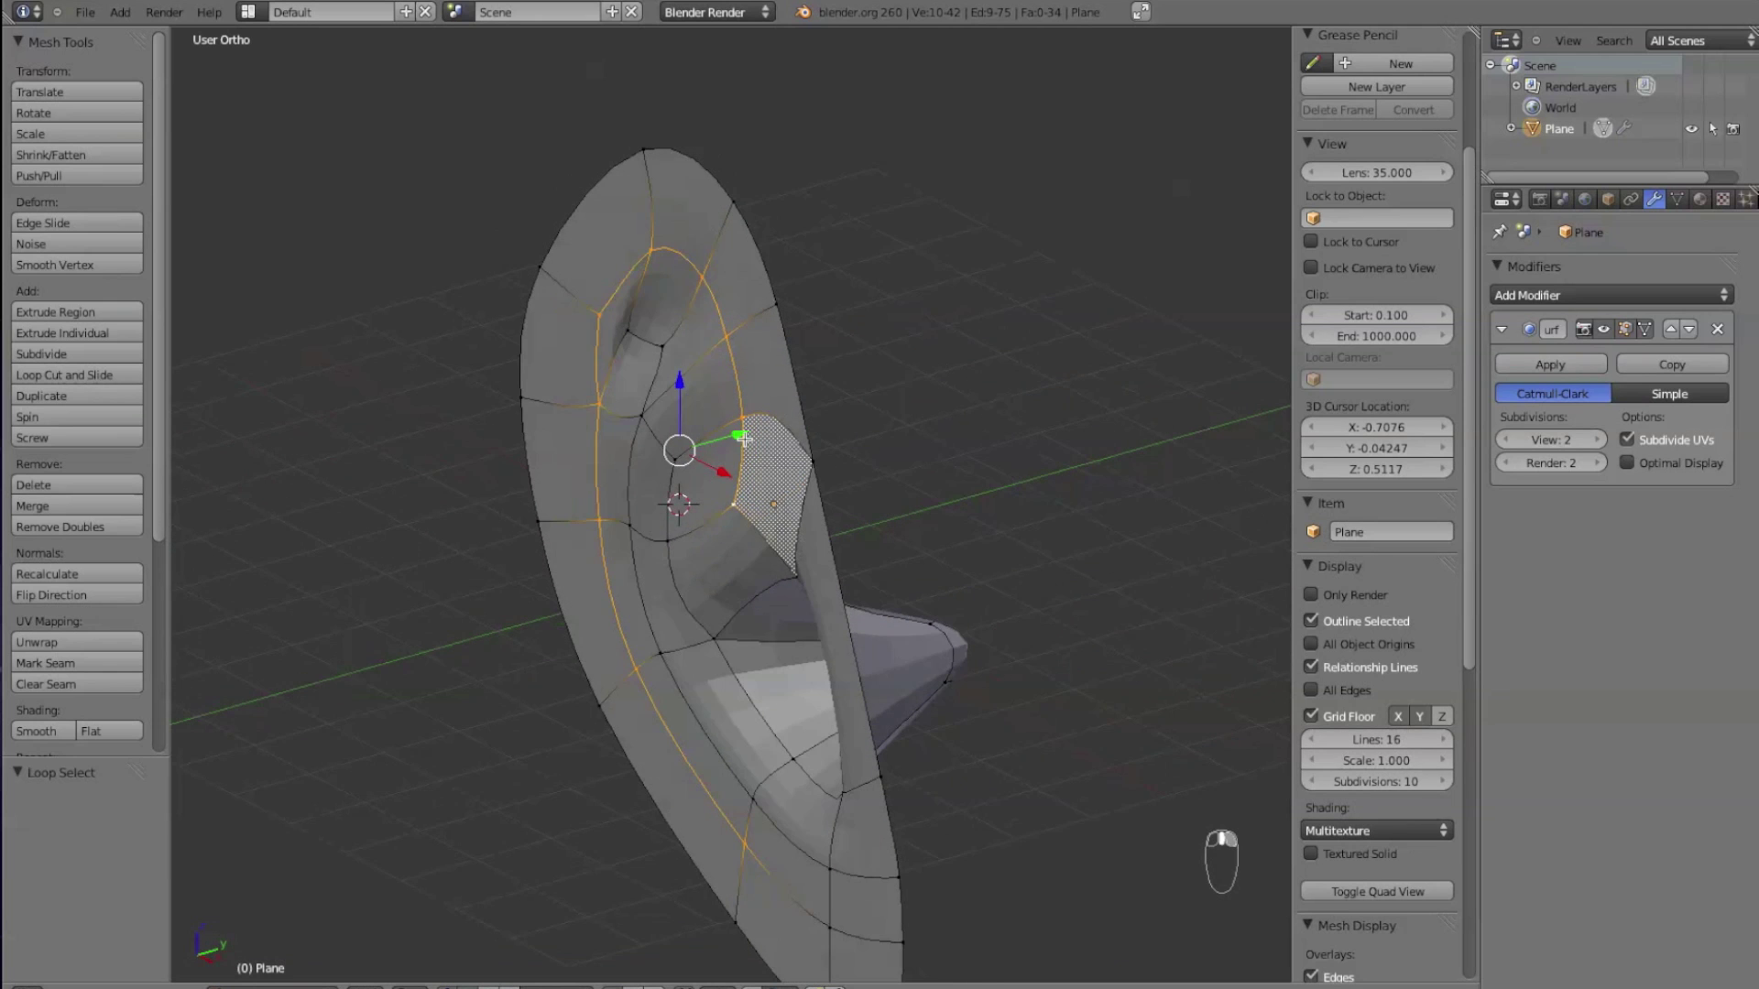
{"action": "left_click_drag", "start_coordinate": [743, 437], "coordinate": [709, 444]}
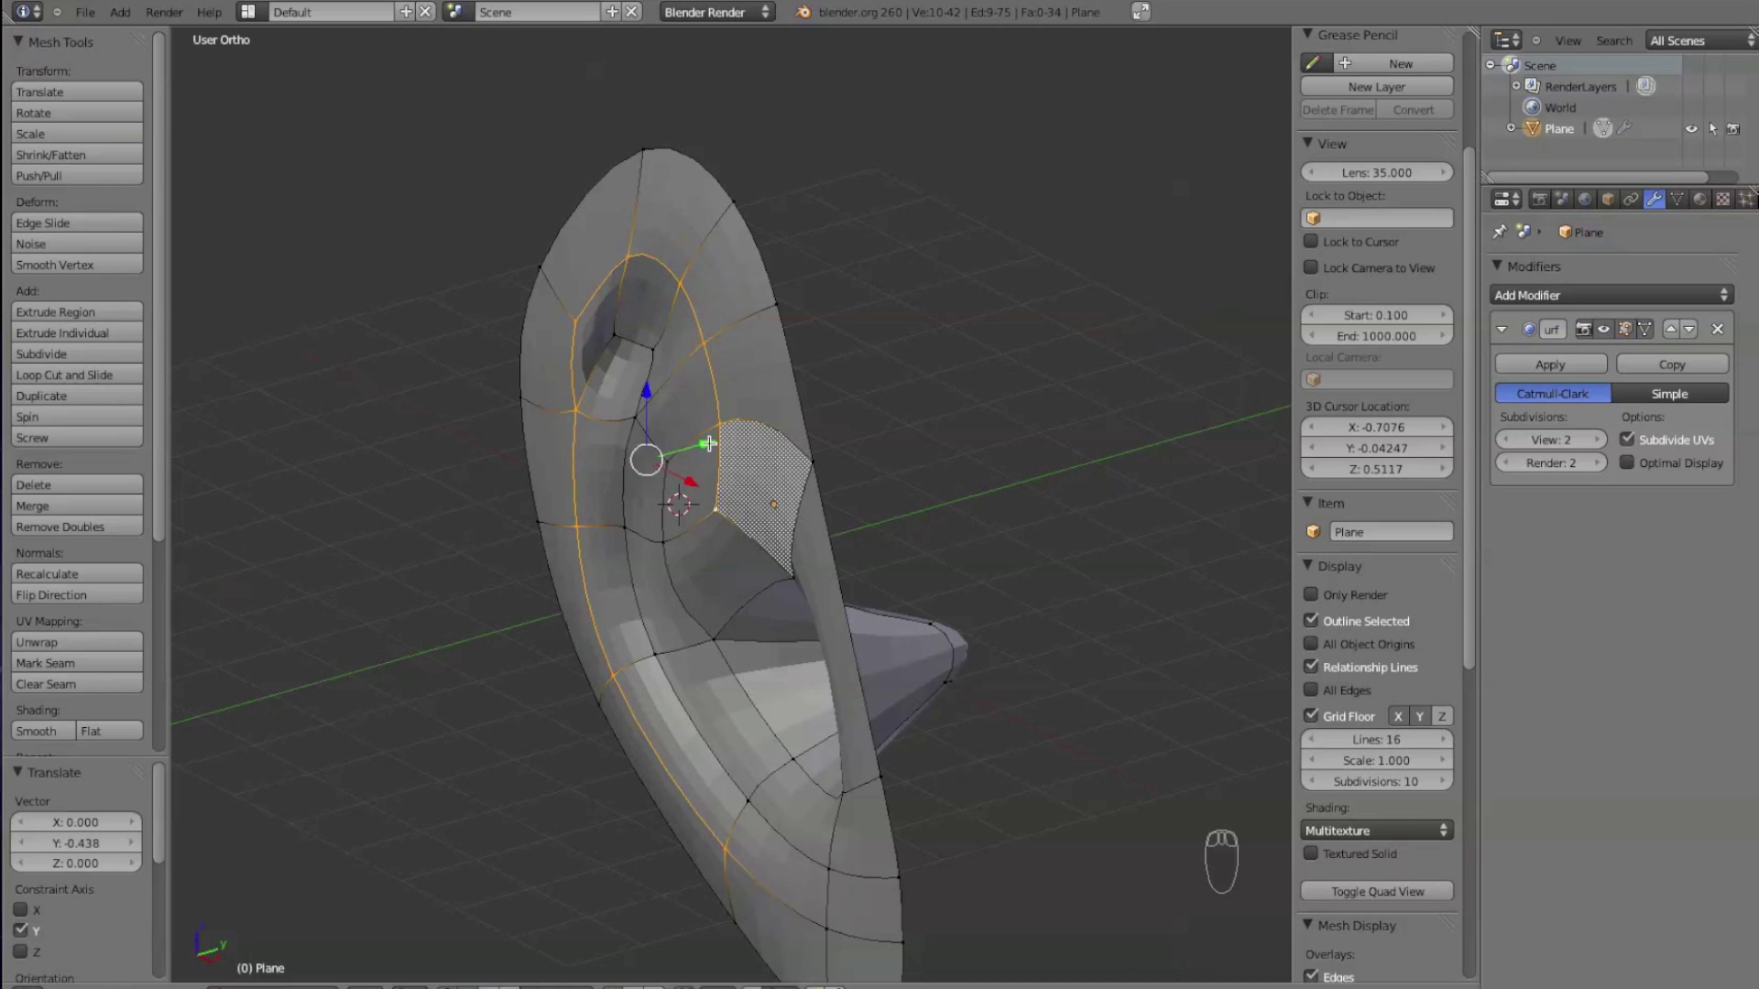
- Push the inner fold vertex just above the 3D cursor backward along Y by about 0.976
{"action": "middle_click_drag", "start_coordinate": [724, 556], "coordinate": [746, 524]}
{"action": "right_click", "coordinate": [664, 478]}
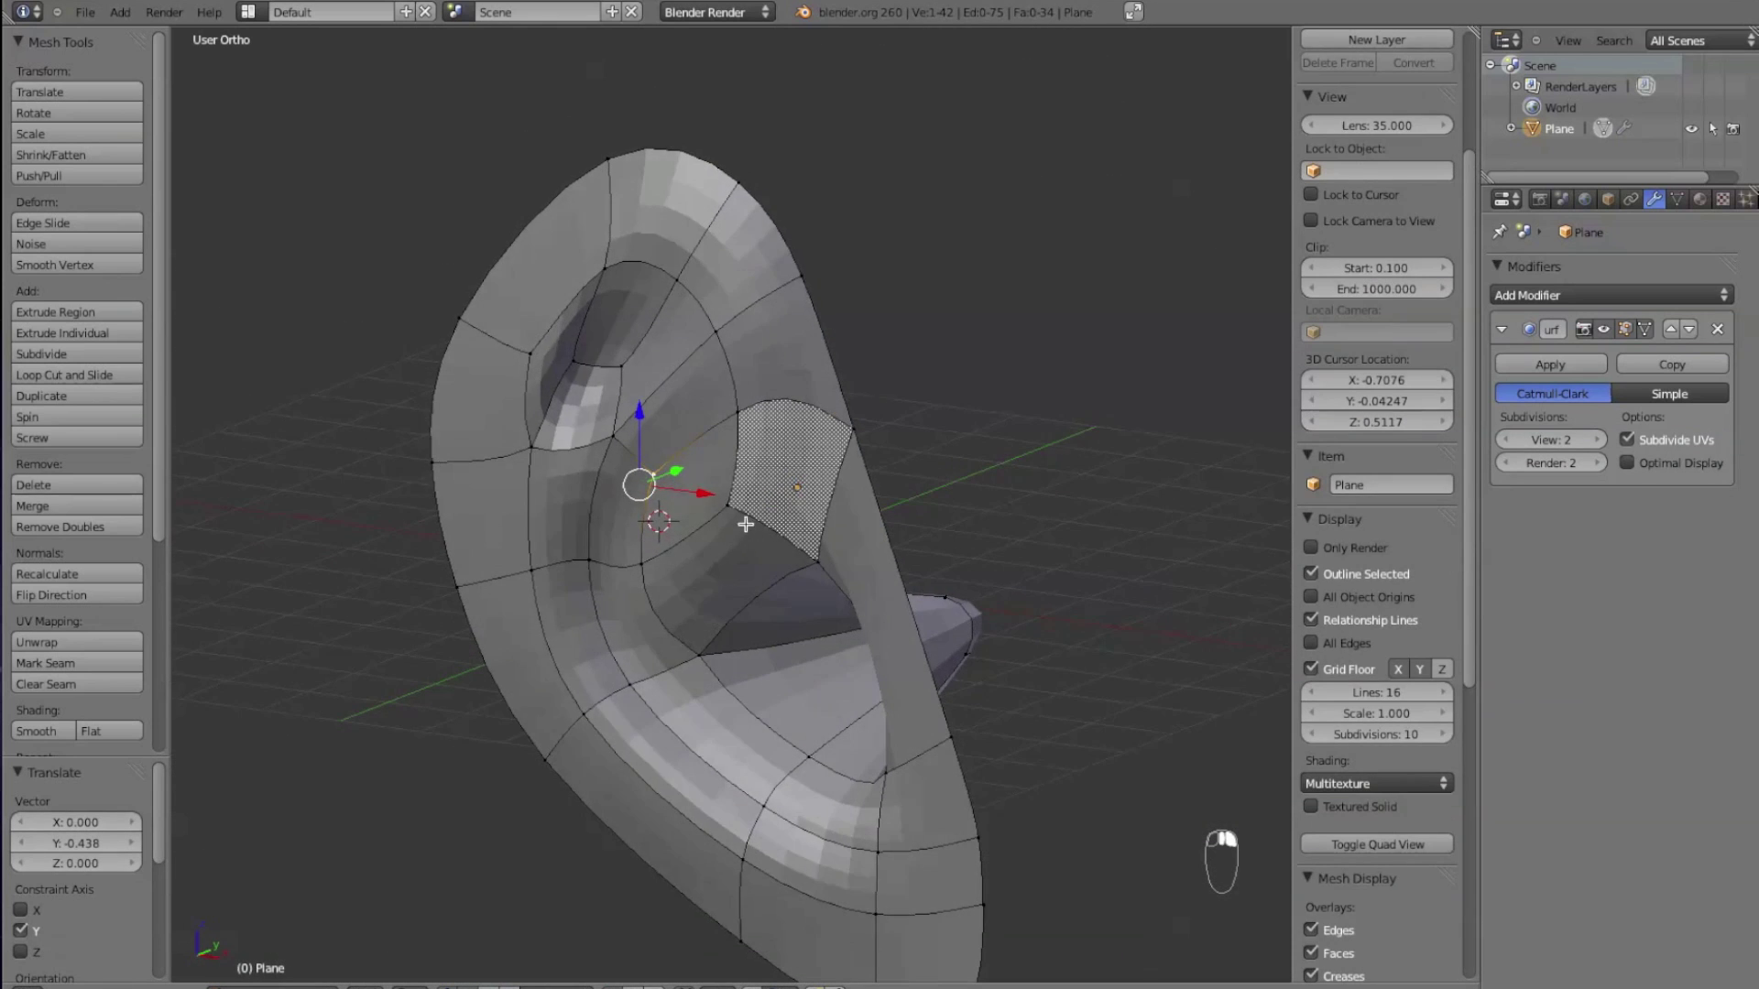
{"action": "left_click_drag", "start_coordinate": [674, 466], "coordinate": [722, 448]}
- Move the vertex at the inner fold's lower end about -0.264 along Y, then -0.416 in X and -0.135 in Z
{"action": "right_click", "coordinate": [658, 559]}
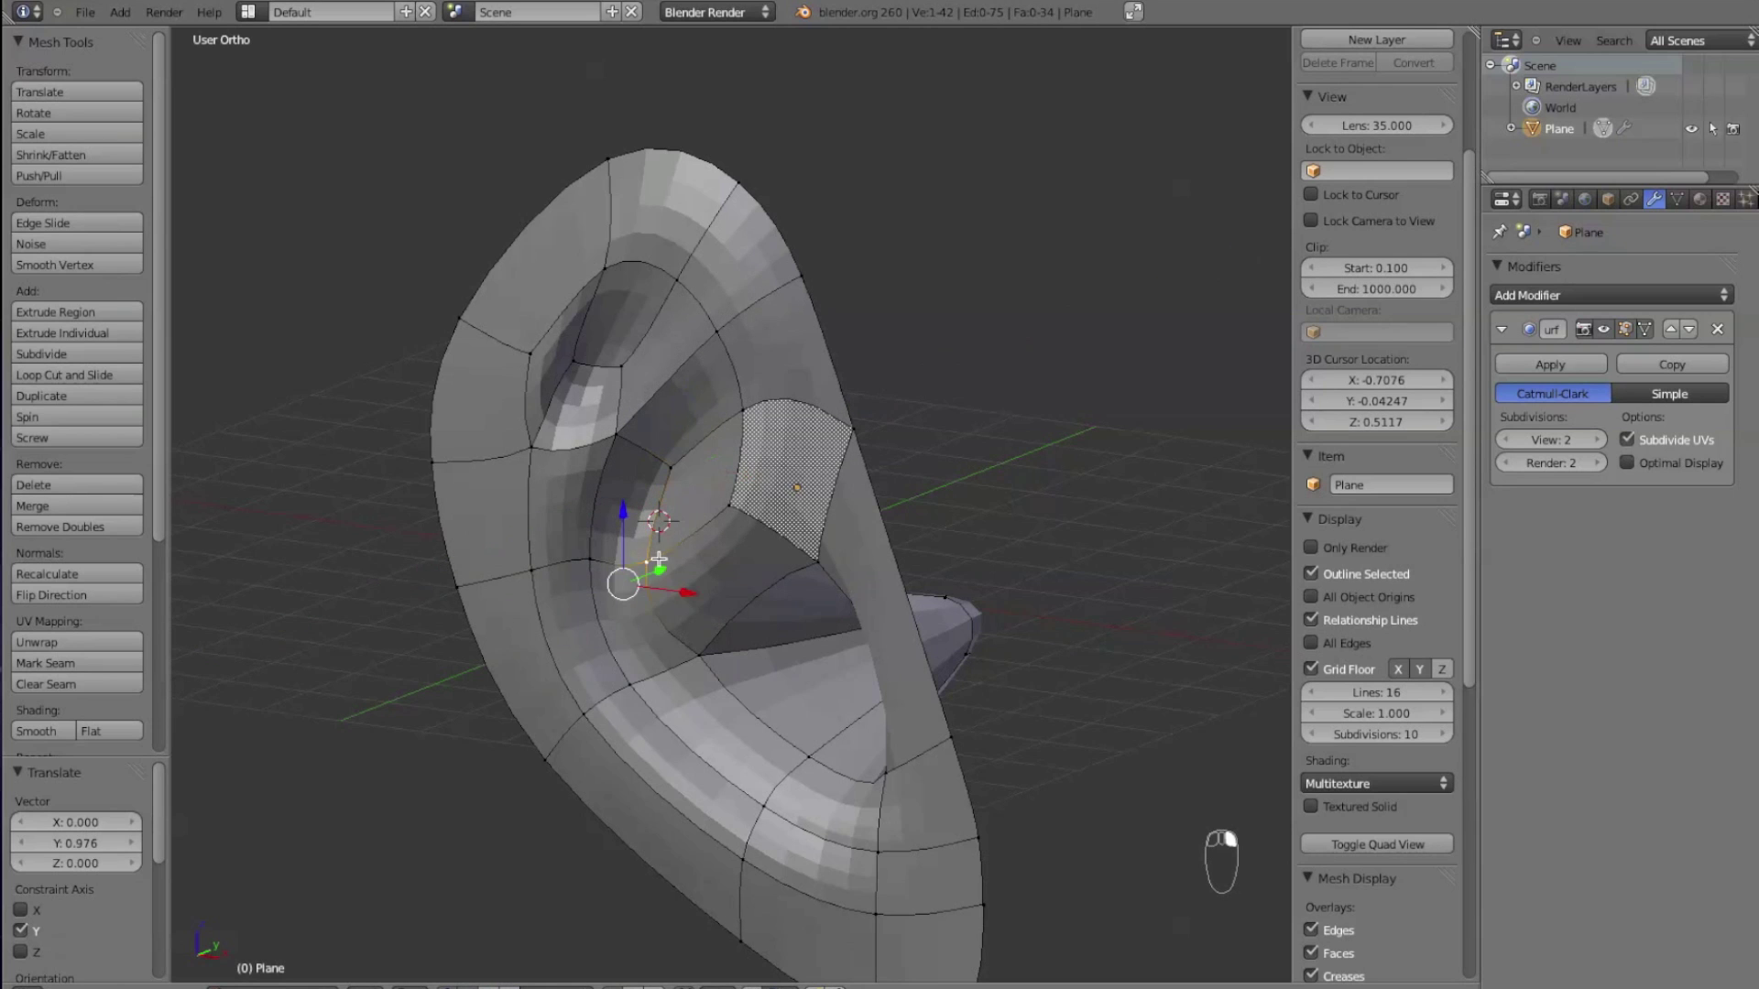
{"action": "left_click_drag", "start_coordinate": [658, 570], "coordinate": [643, 576]}
{"action": "key", "text": "KP_1"}
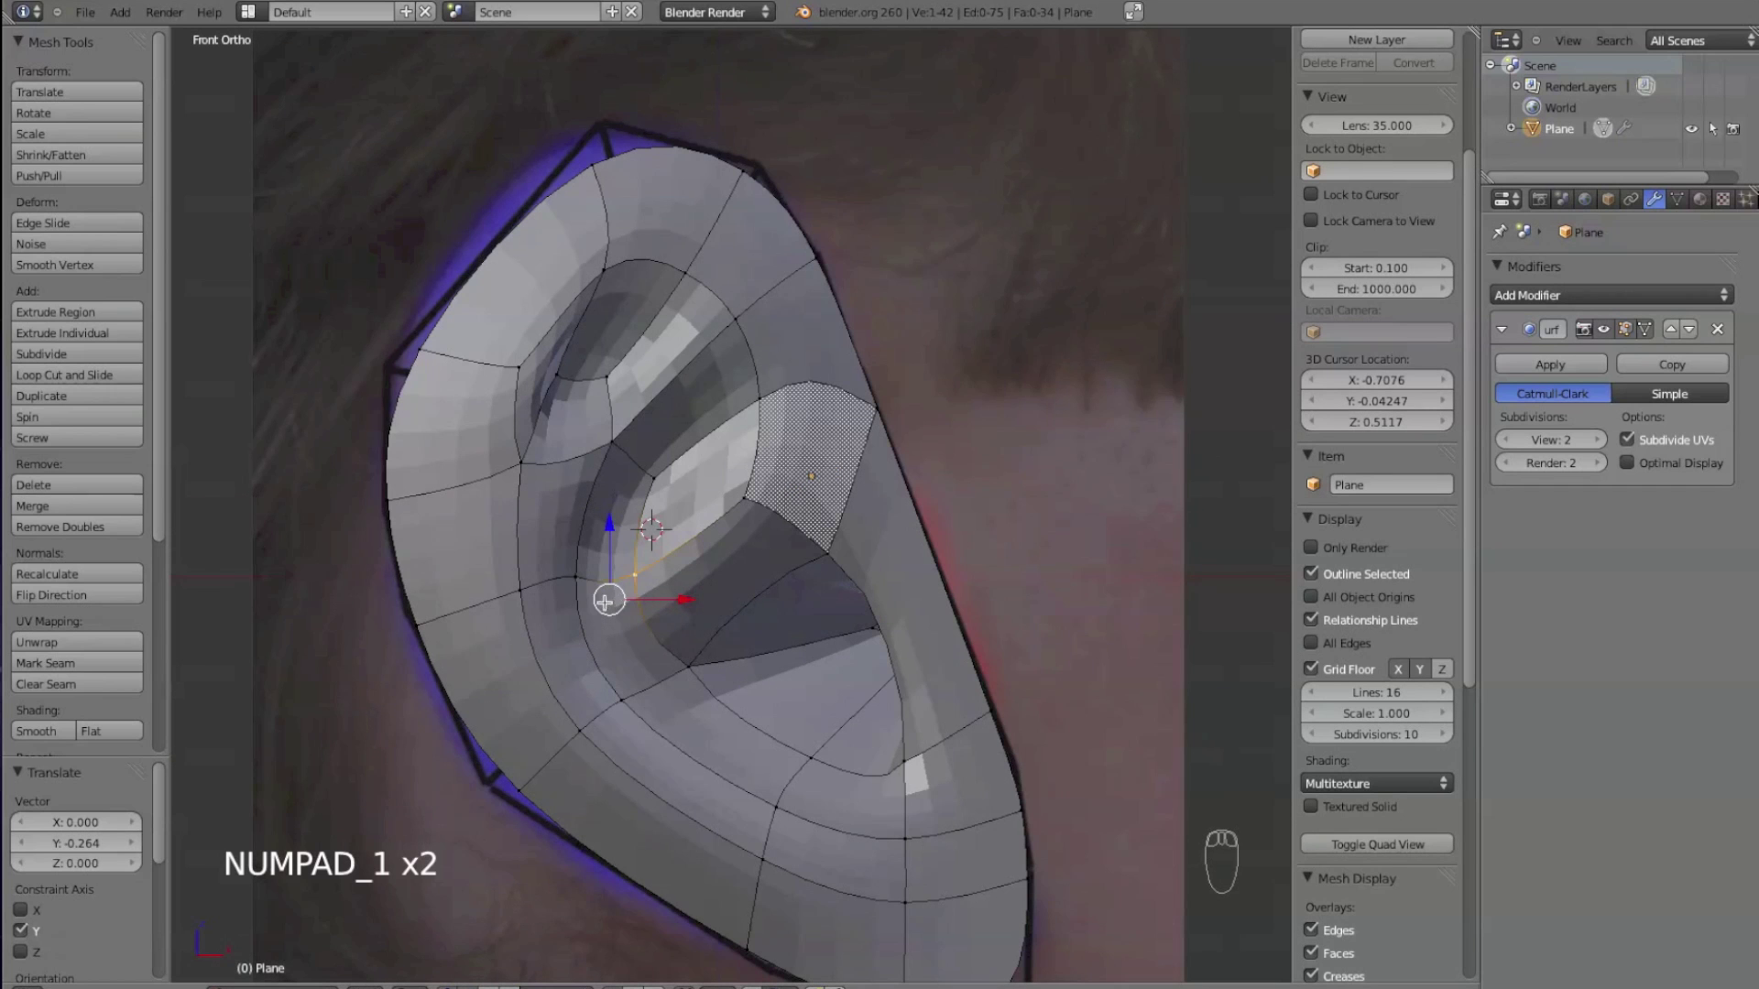
{"action": "key", "text": "g"}
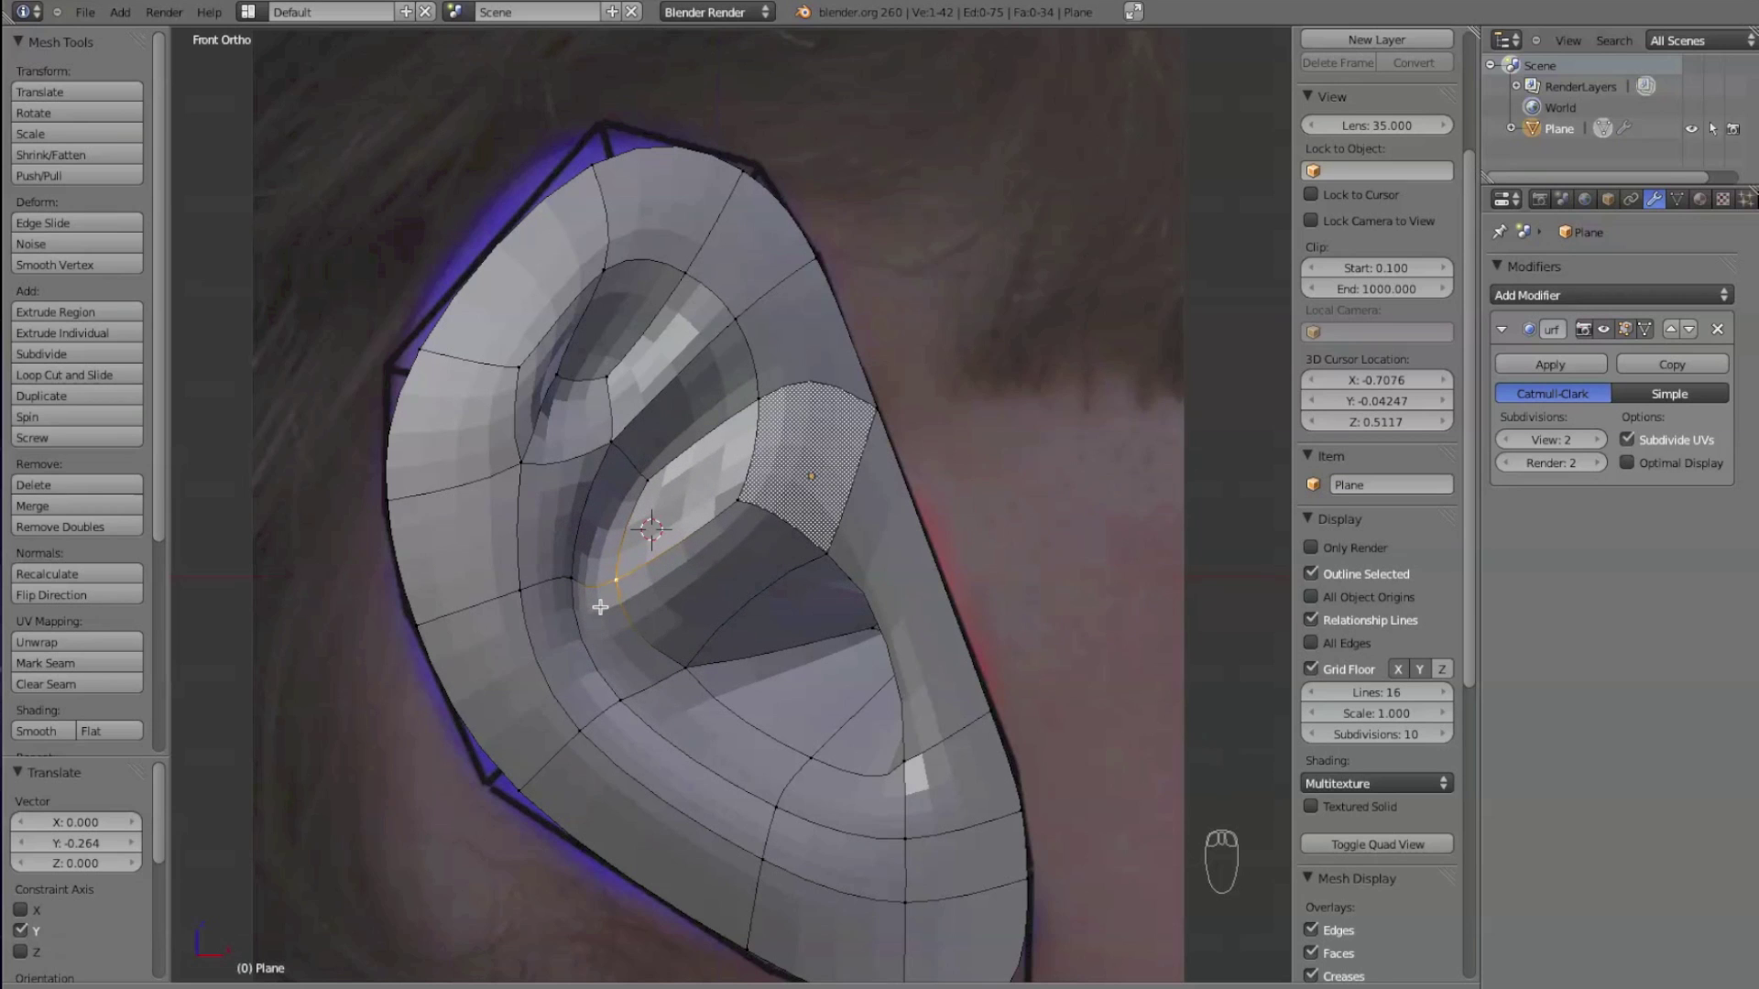
{"action": "left_click", "coordinate": [600, 607]}
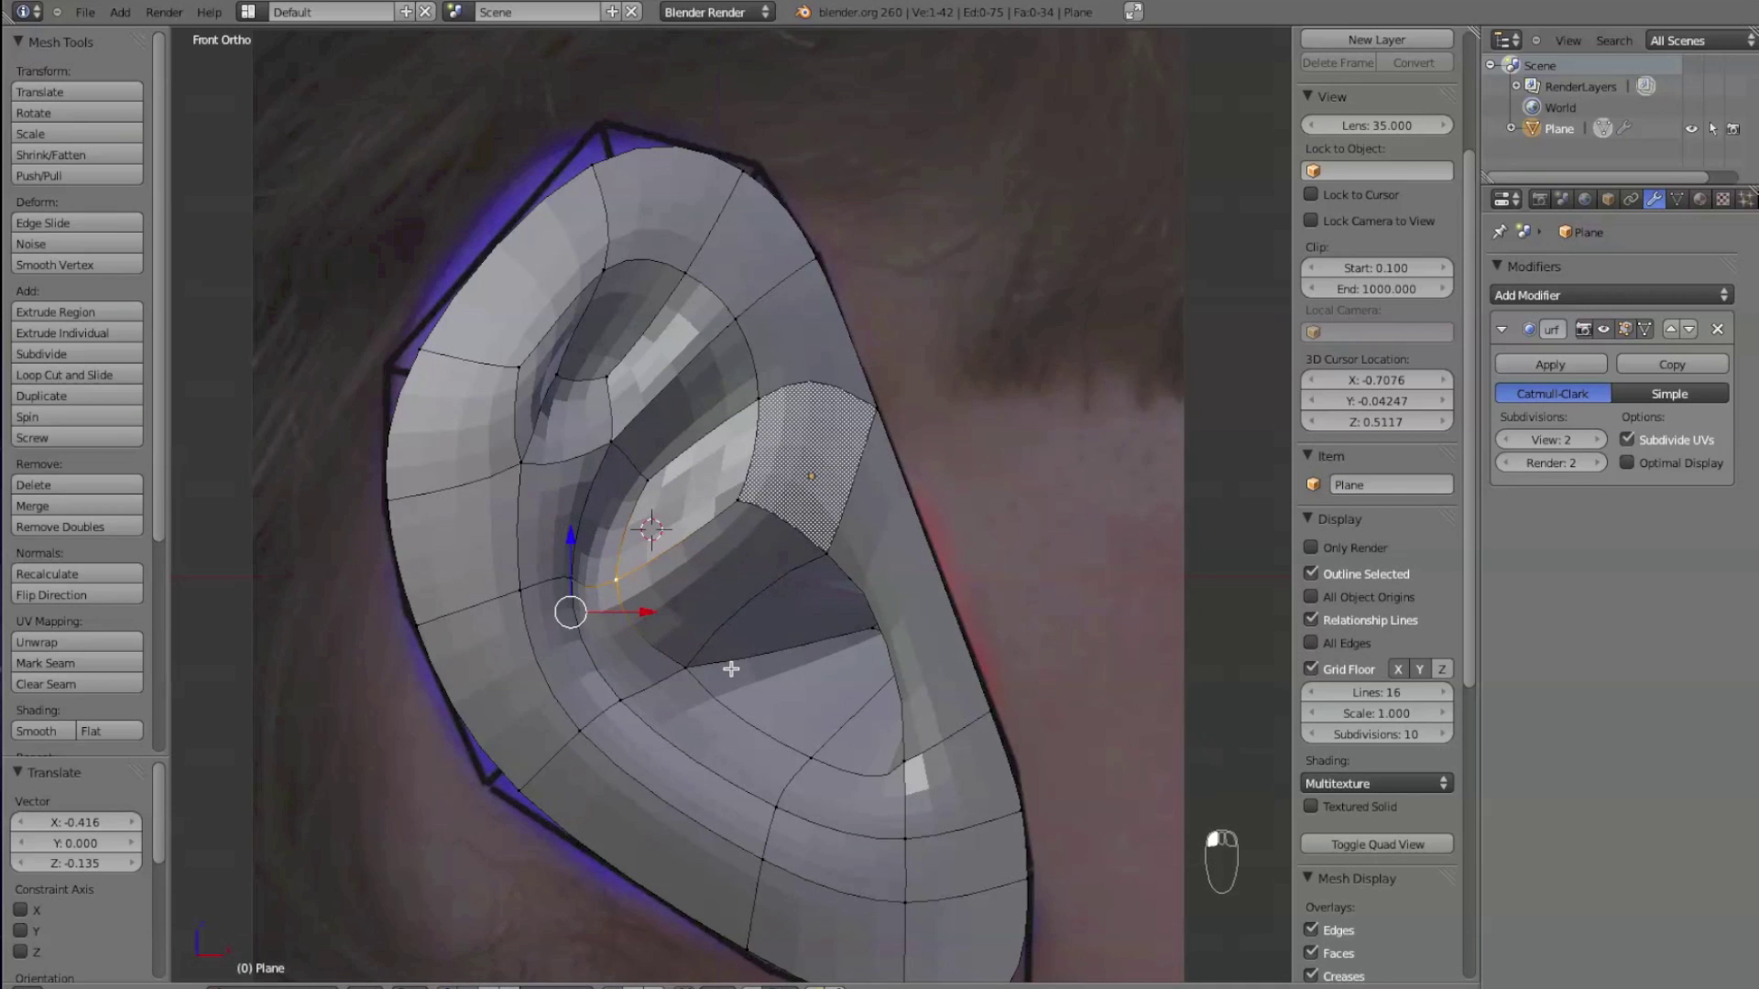
- Extrude the outer border vertices, from the upper front edge around the back to the lobe's tip, backward along Y
{"action": "key", "text": "a"}
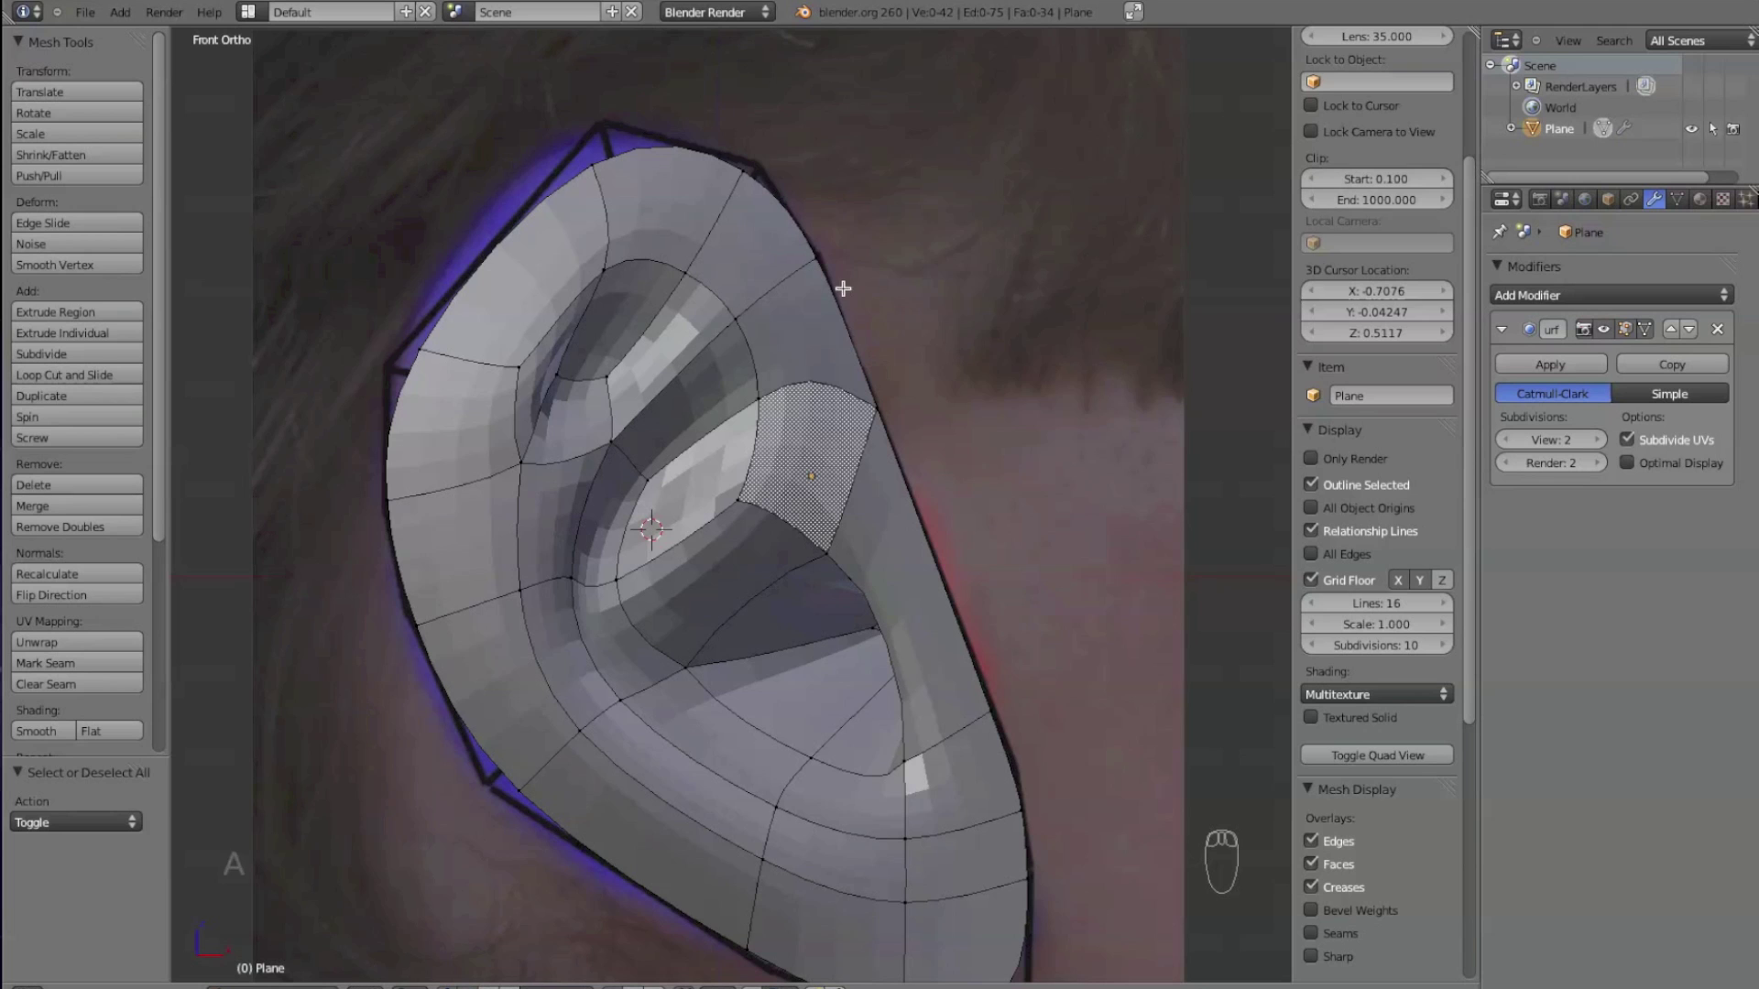
{"action": "right_click", "coordinate": [820, 257]}
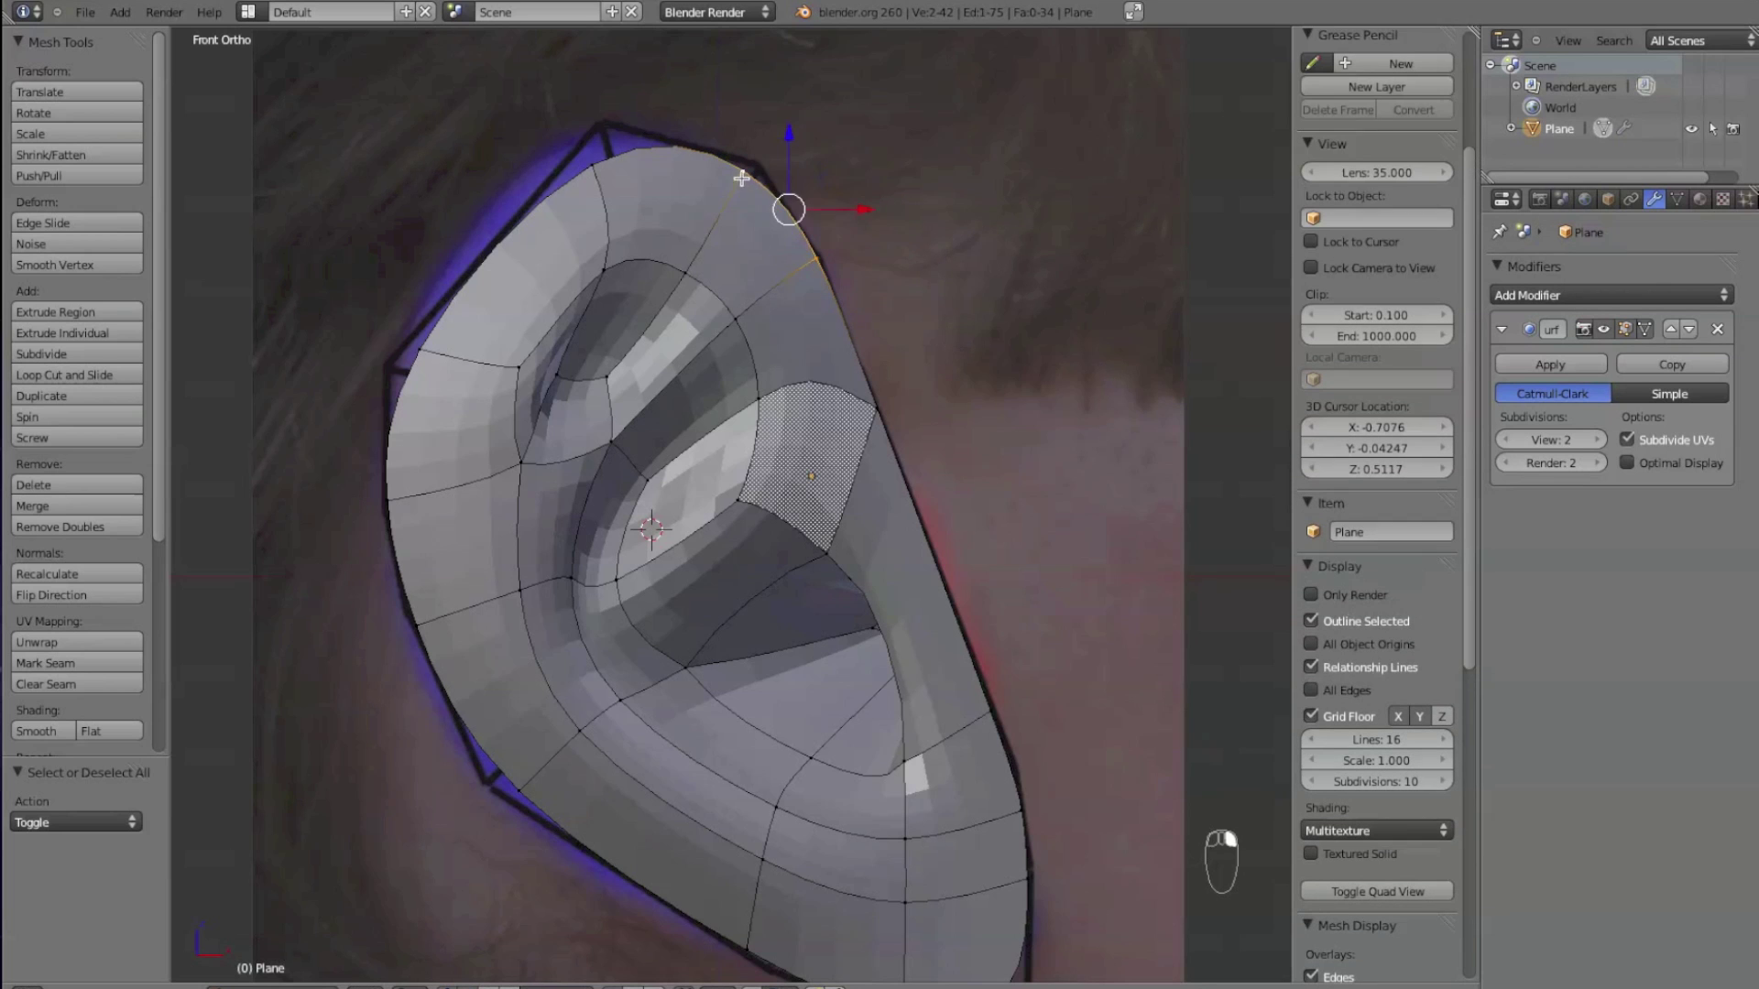
{"action": "right_click", "coordinate": [592, 166], "text": "ctrl"}
{"action": "right_click", "coordinate": [381, 354], "text": "ctrl"}
{"action": "right_click", "coordinate": [380, 509], "text": "ctrl"}
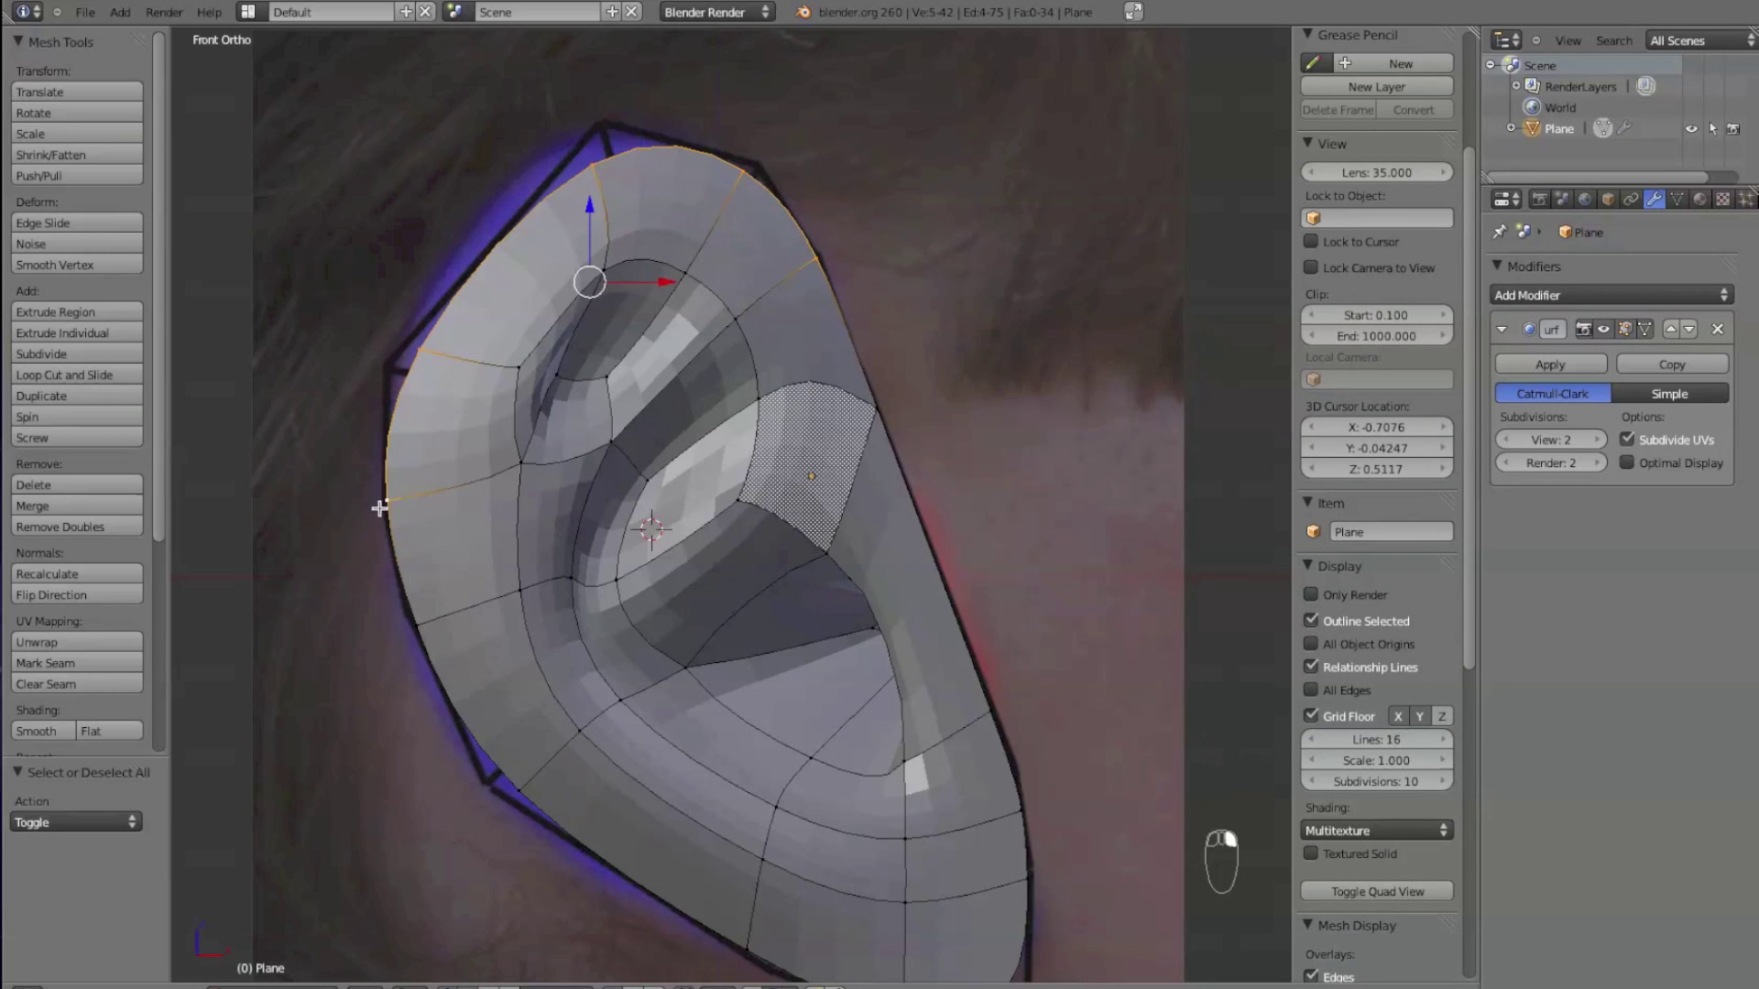
{"action": "right_click", "coordinate": [419, 627], "text": "ctrl"}
{"action": "right_click", "coordinate": [516, 793], "text": "ctrl"}
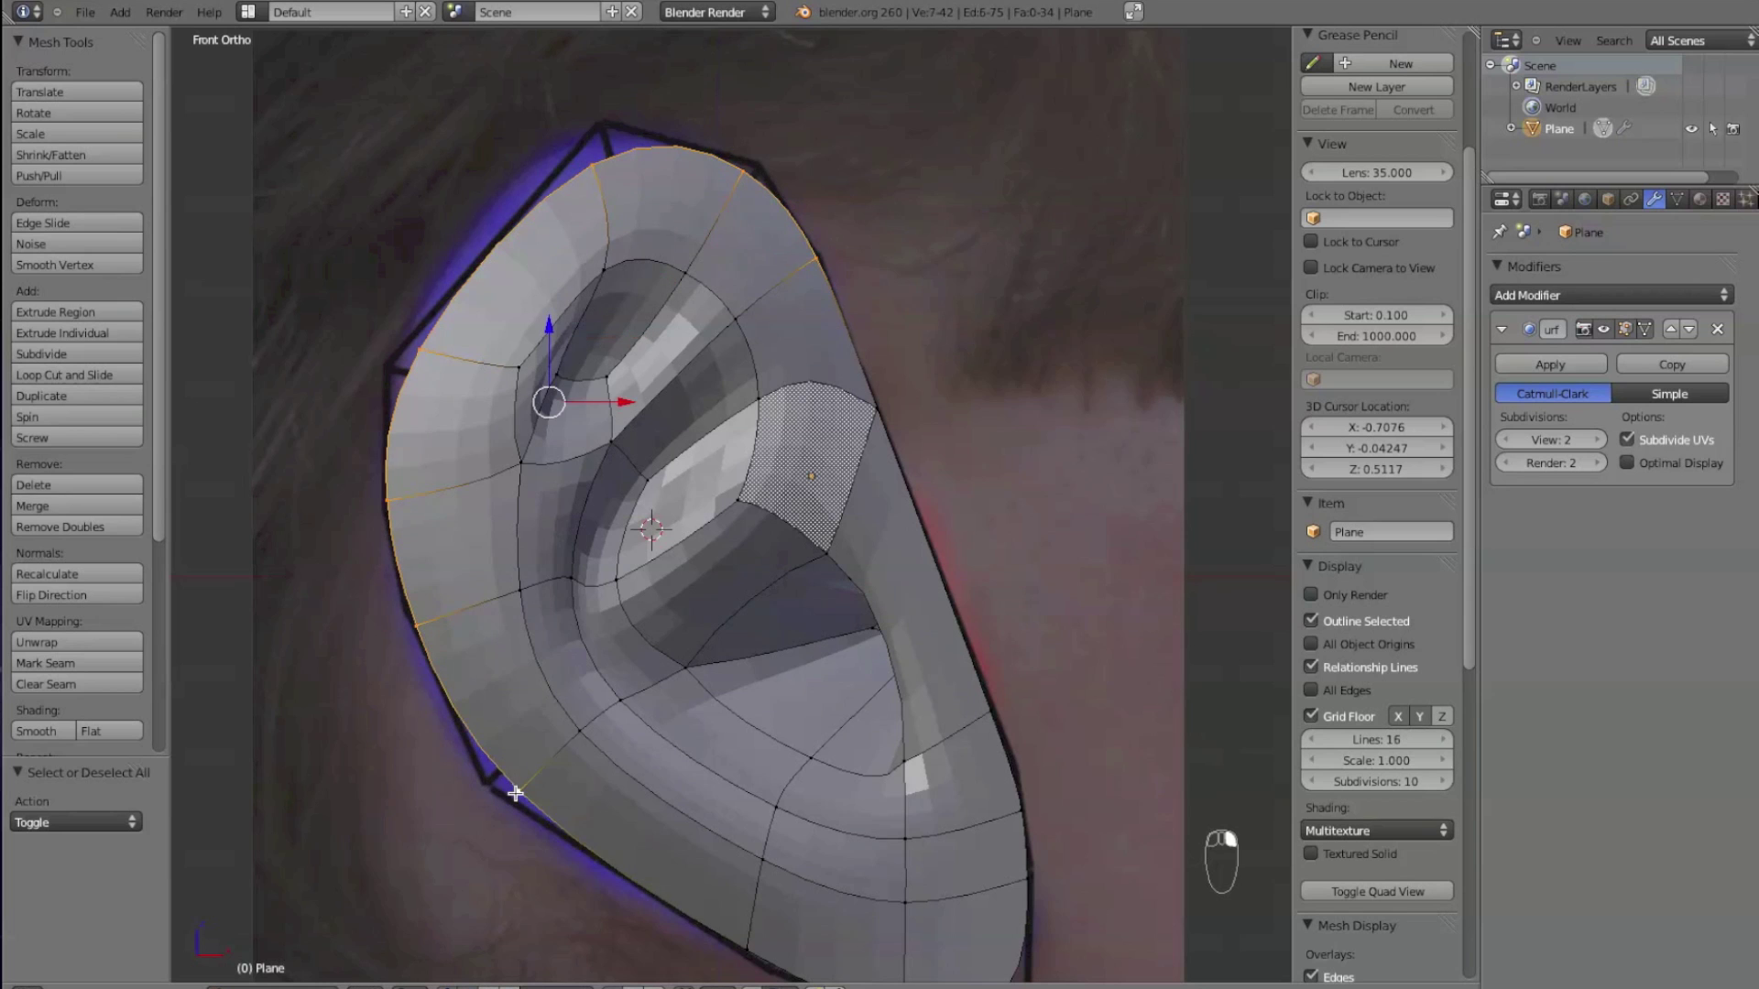
{"action": "scroll", "coordinate": [693, 807], "scroll_direction": "down", "scroll_amount": 1}
{"action": "right_click", "coordinate": [716, 809], "text": "ctrl"}
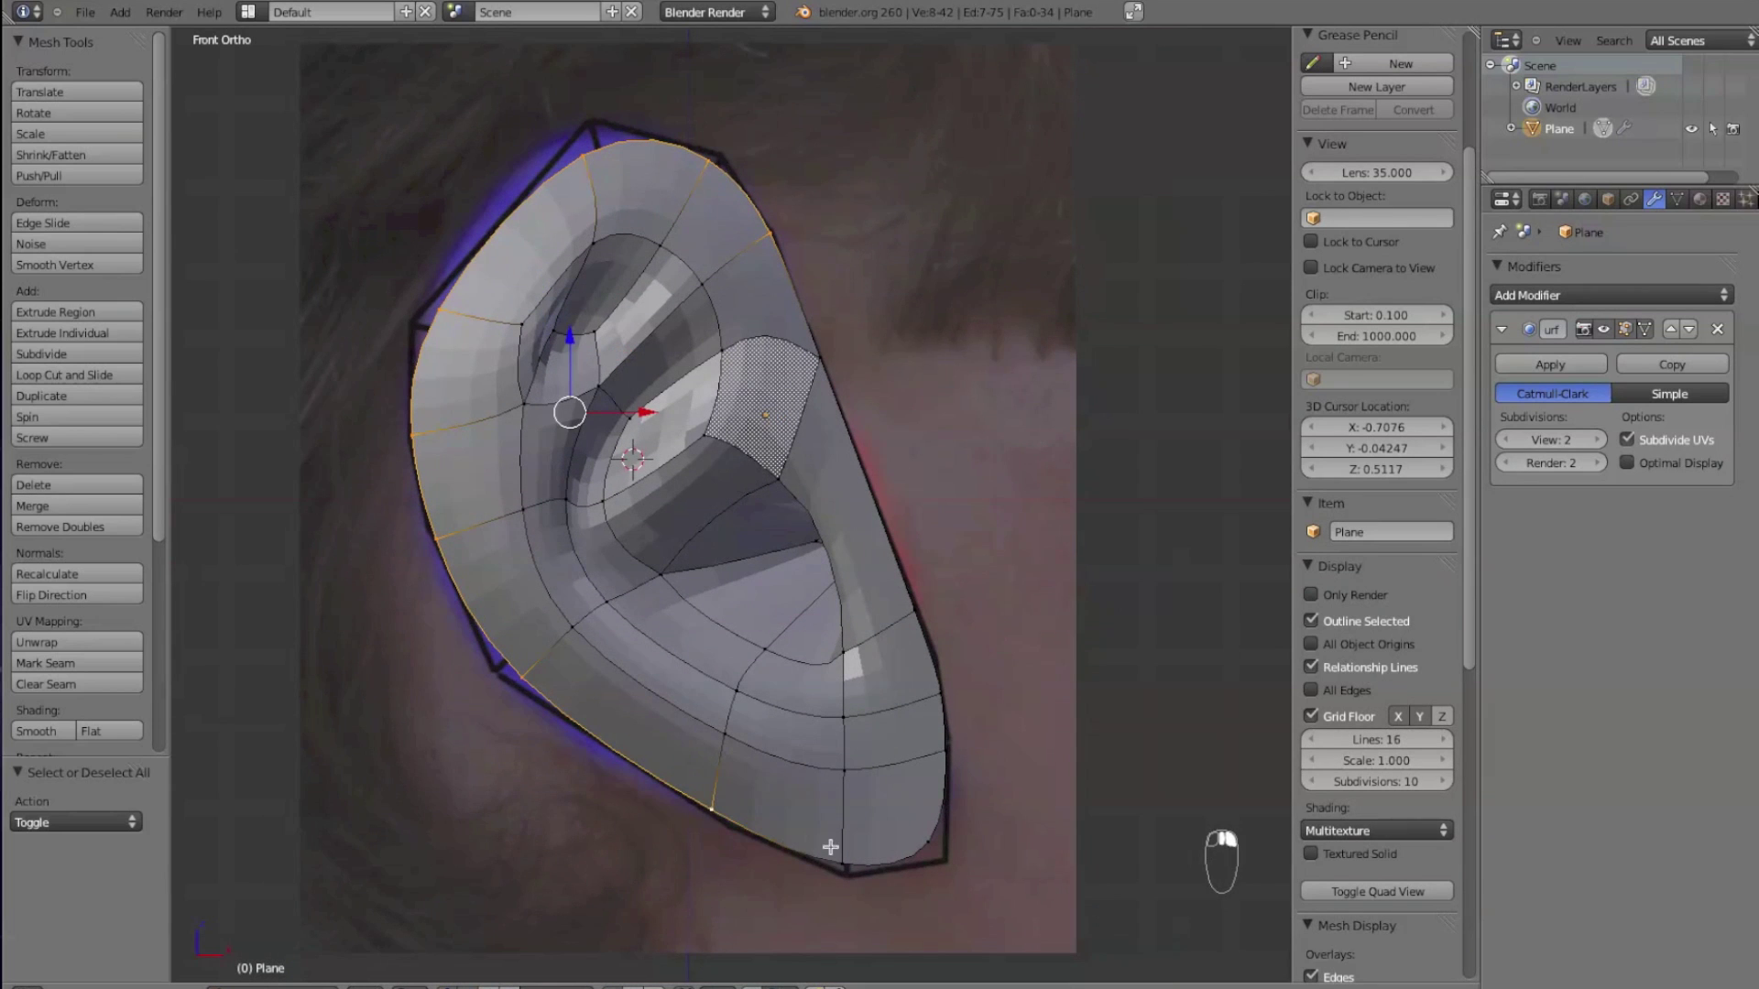
{"action": "right_click", "coordinate": [836, 861], "text": "ctrl"}
{"action": "right_click", "coordinate": [921, 843], "text": "ctrl"}
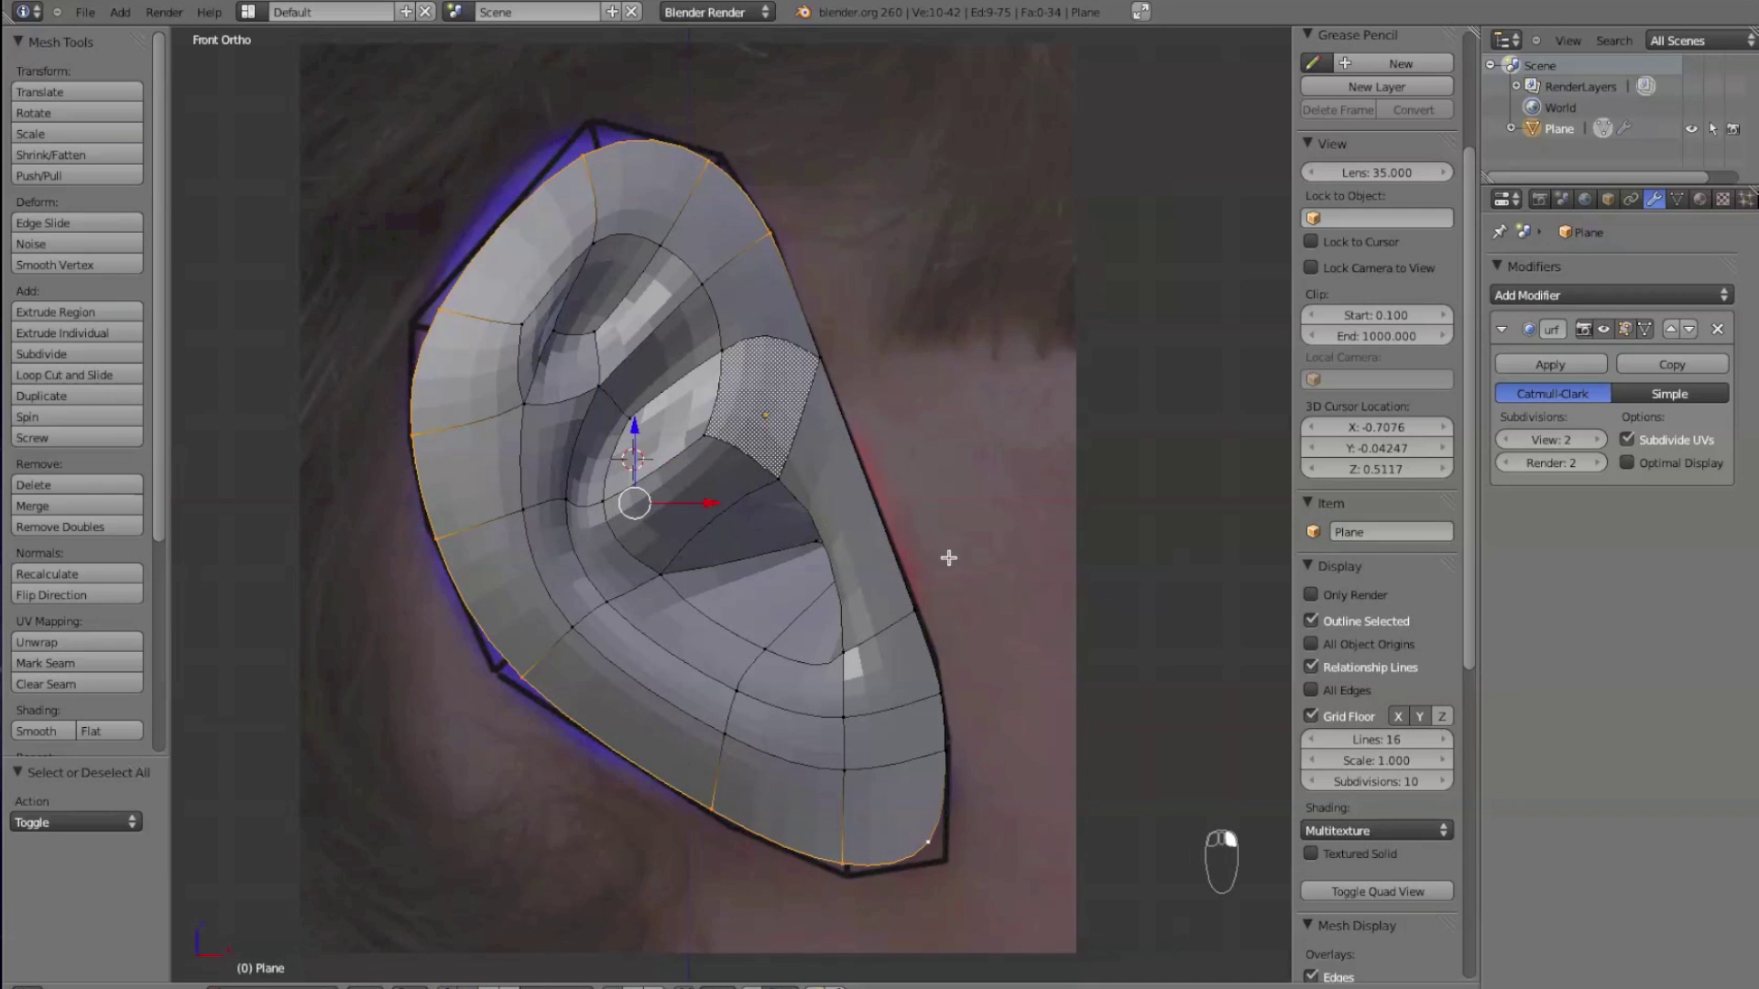
{"action": "middle_click_drag", "start_coordinate": [948, 558], "coordinate": [866, 556]}
{"action": "key", "text": "e"}
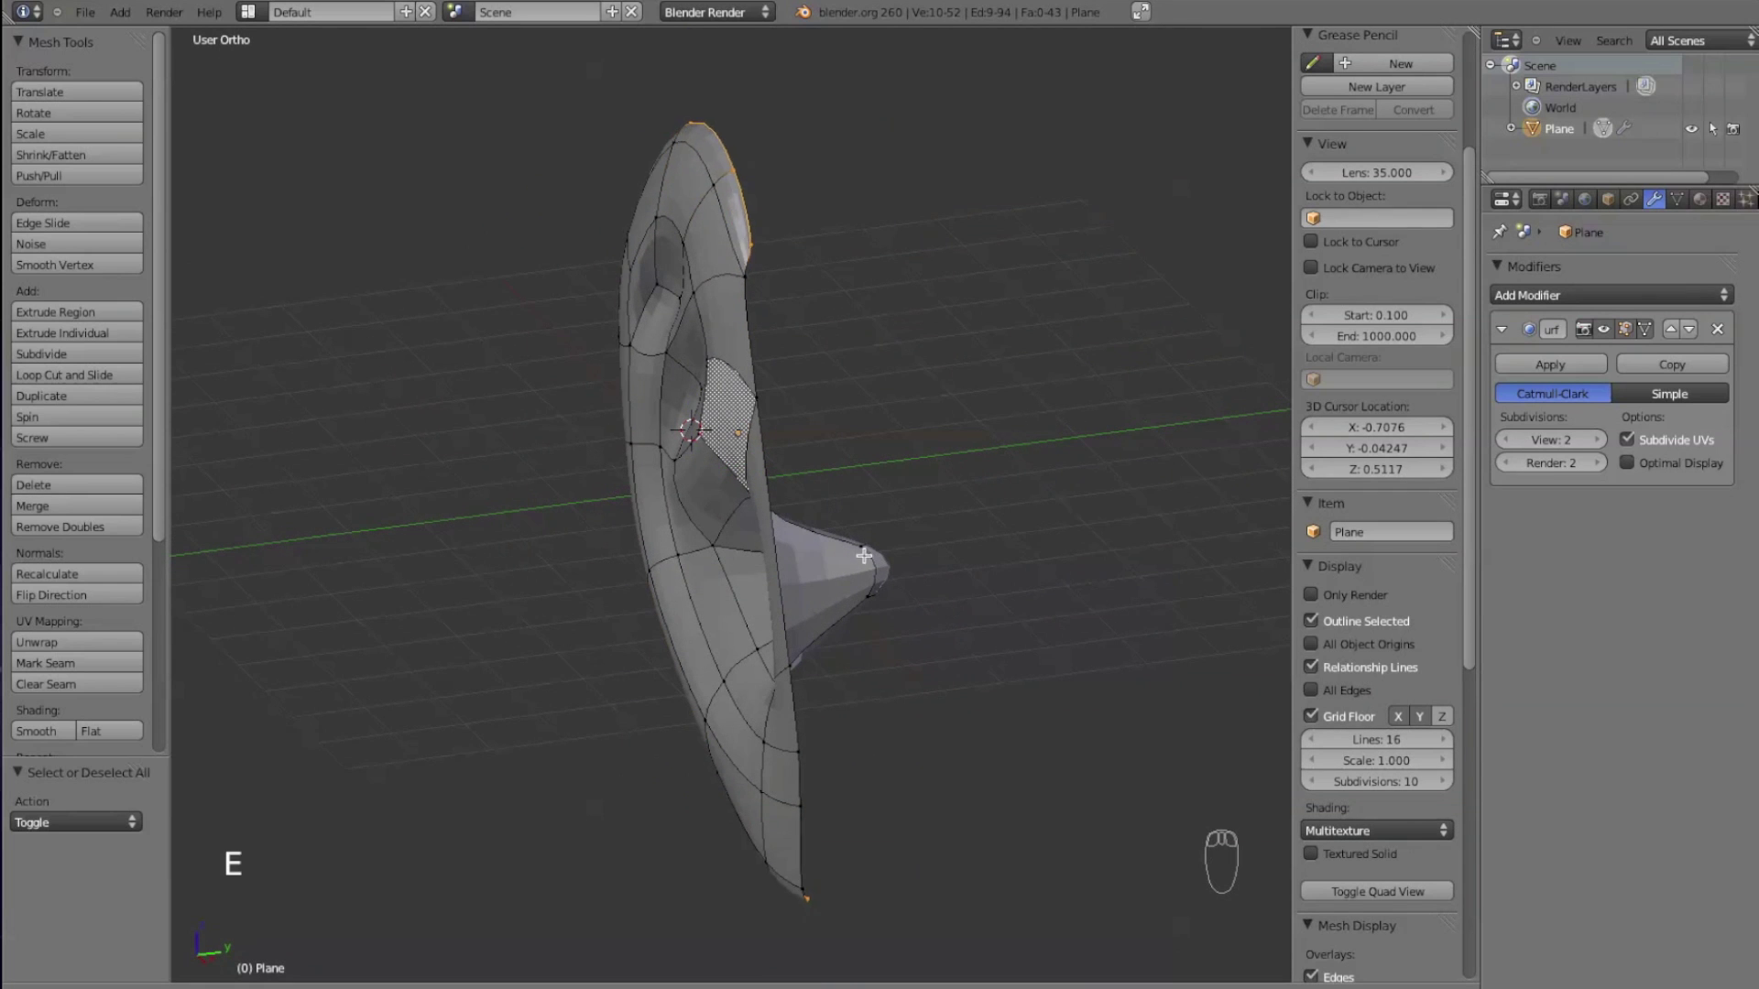
{"action": "key", "text": "y"}
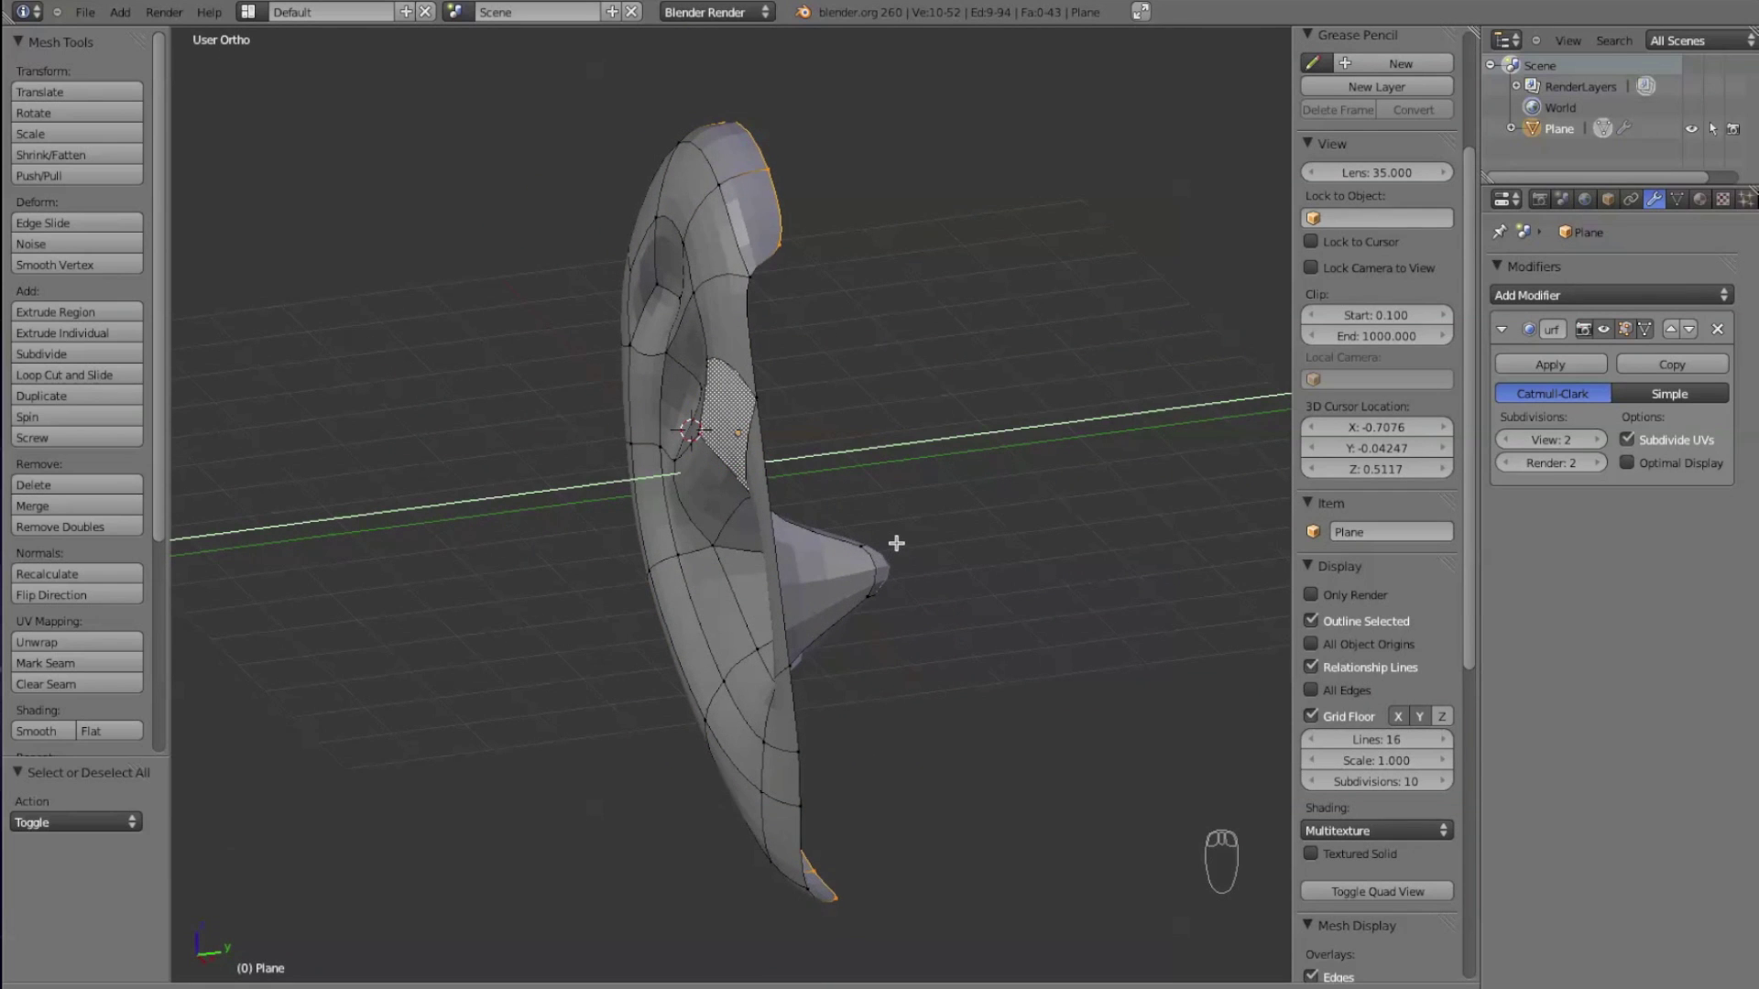
{"action": "left_click", "coordinate": [896, 544]}
- Extrude the outer border again and scale the new edge inward to about 0.689
{"action": "key", "text": "e"}
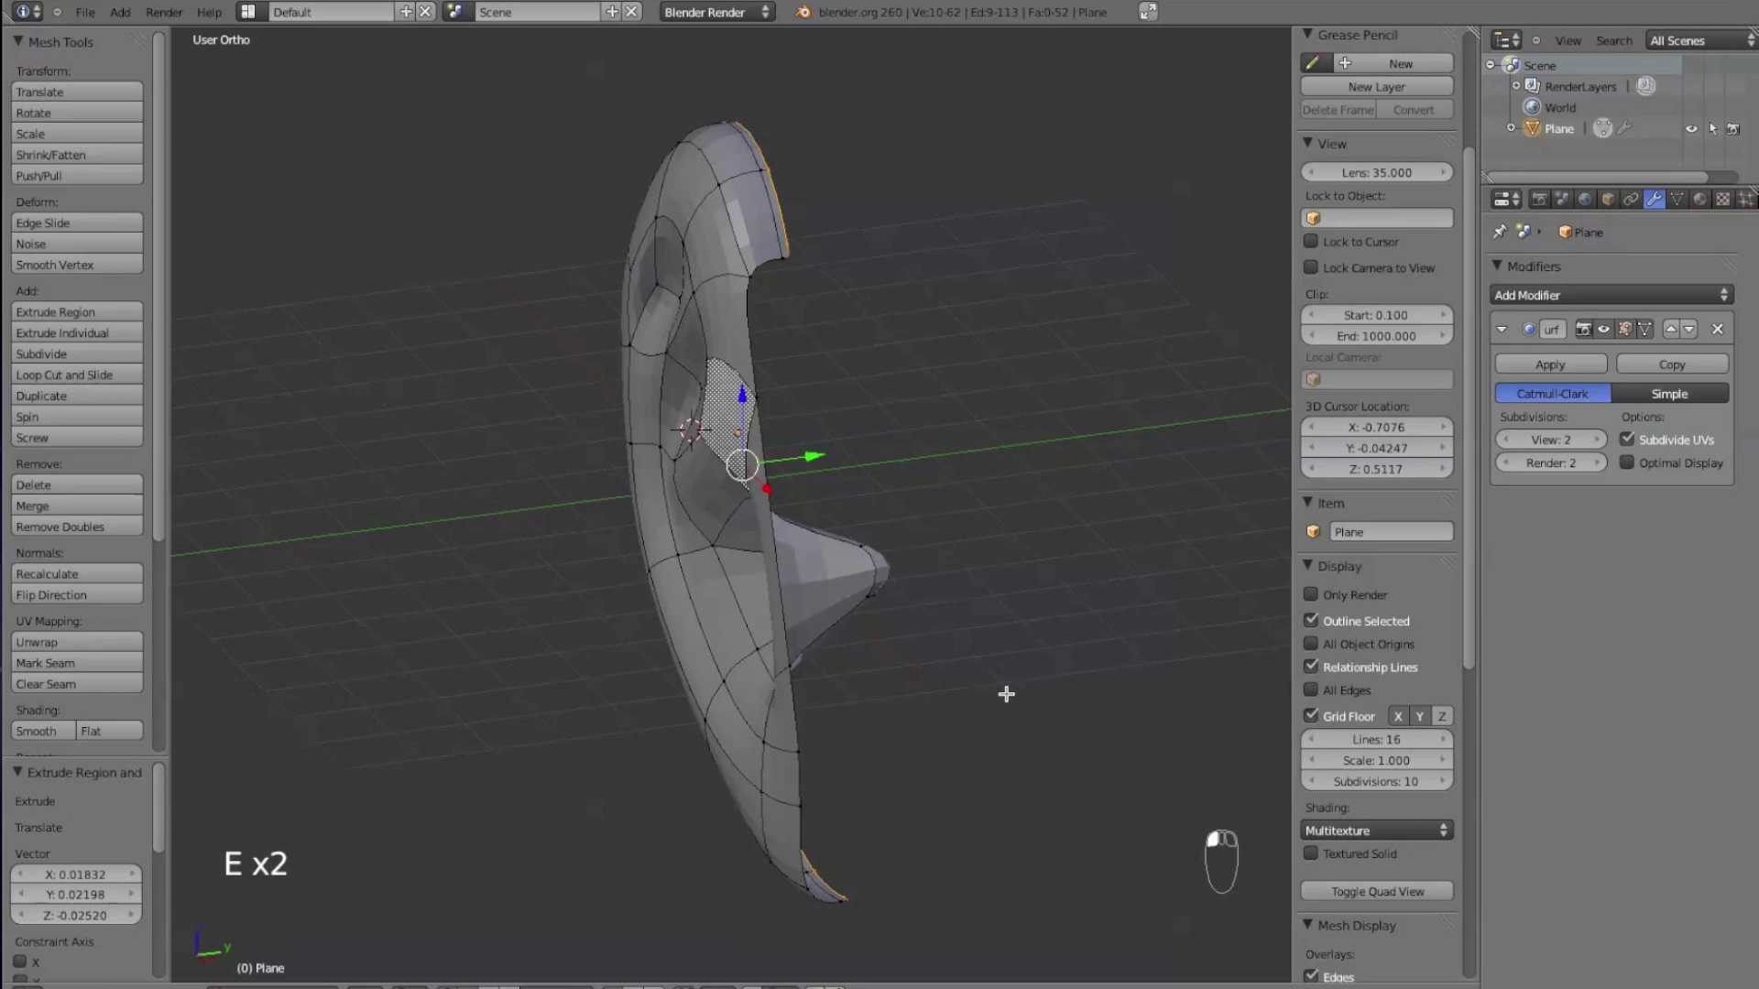
{"action": "middle_click_drag", "start_coordinate": [1054, 777], "coordinate": [1021, 699]}
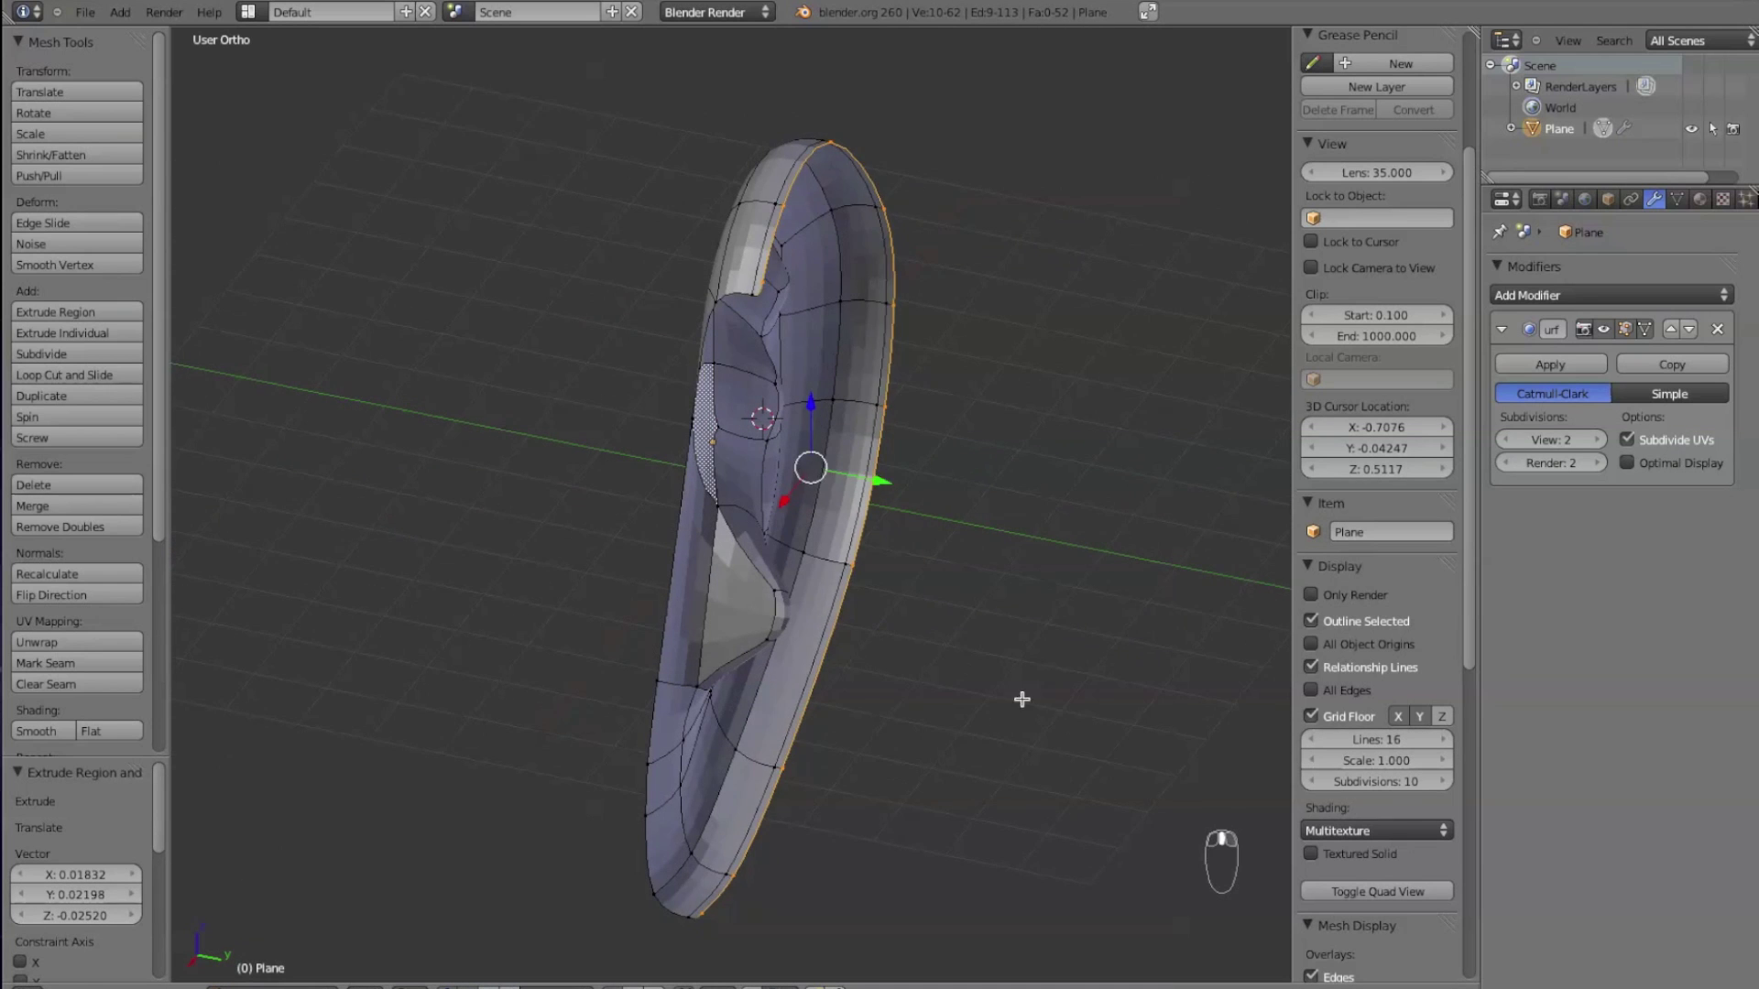
{"action": "key", "text": "s"}
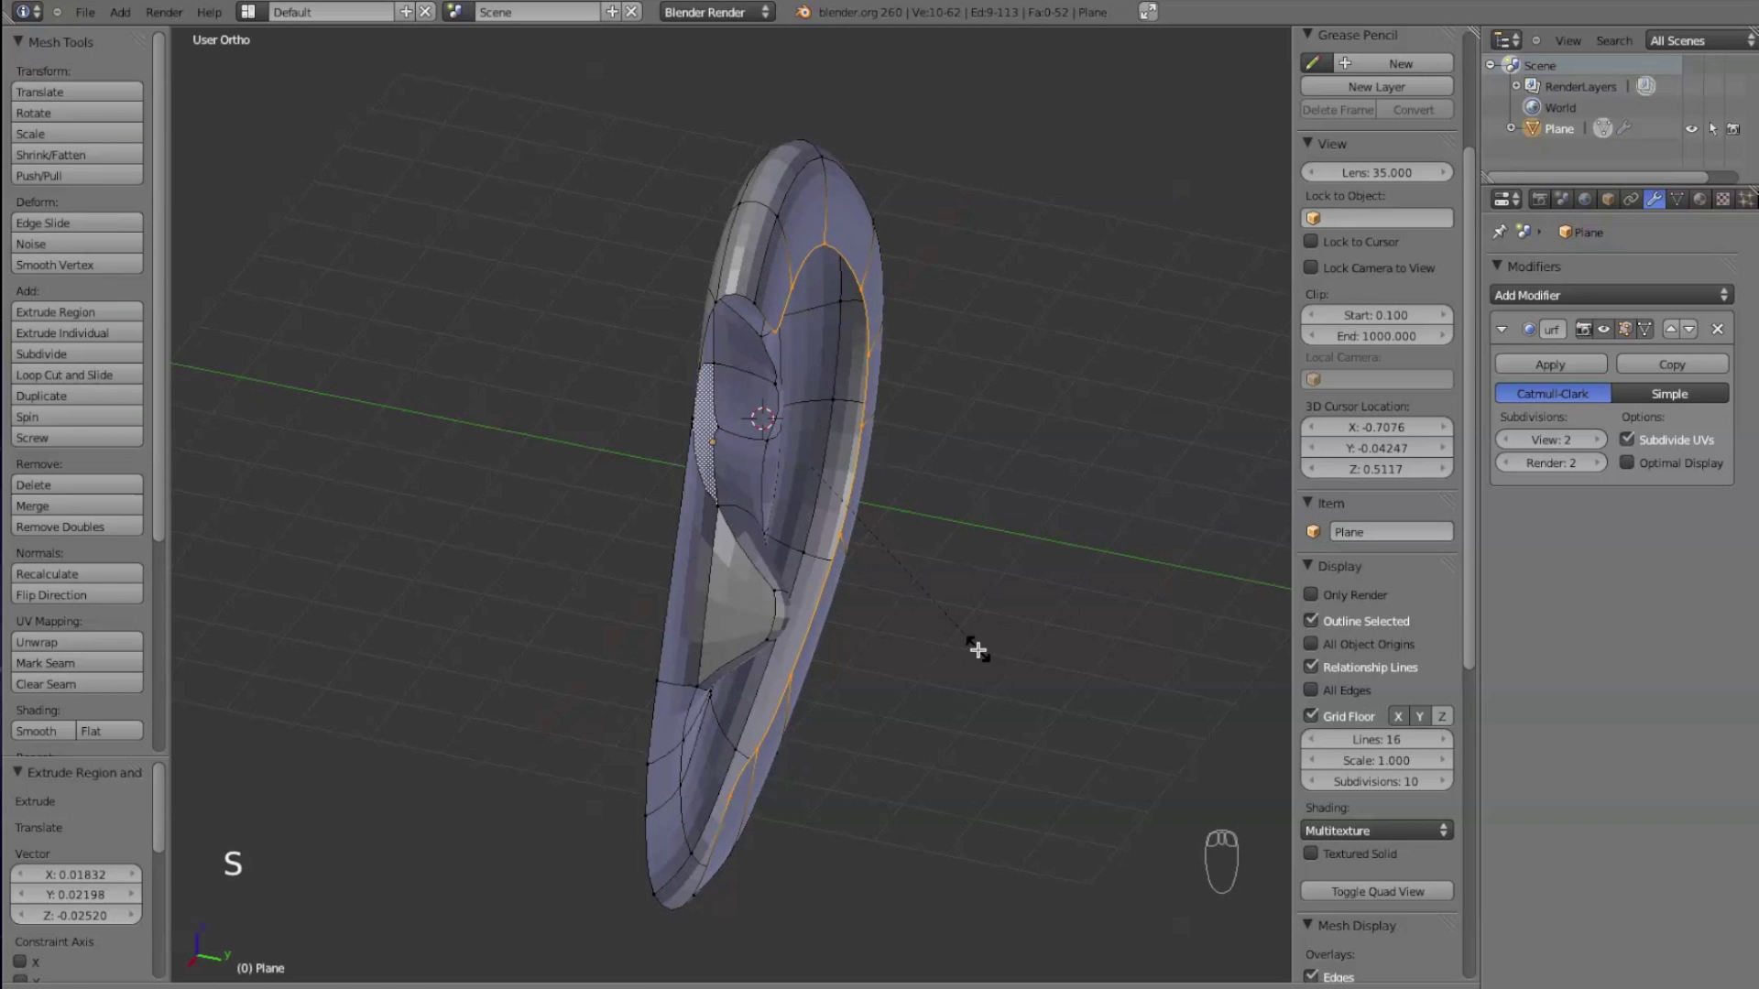
{"action": "left_click", "coordinate": [973, 647]}
- Reposition the three lowest vertices of the new inner back edge to even out its curve behind the lobe
{"action": "middle_click_drag", "start_coordinate": [1048, 624], "coordinate": [834, 563]}
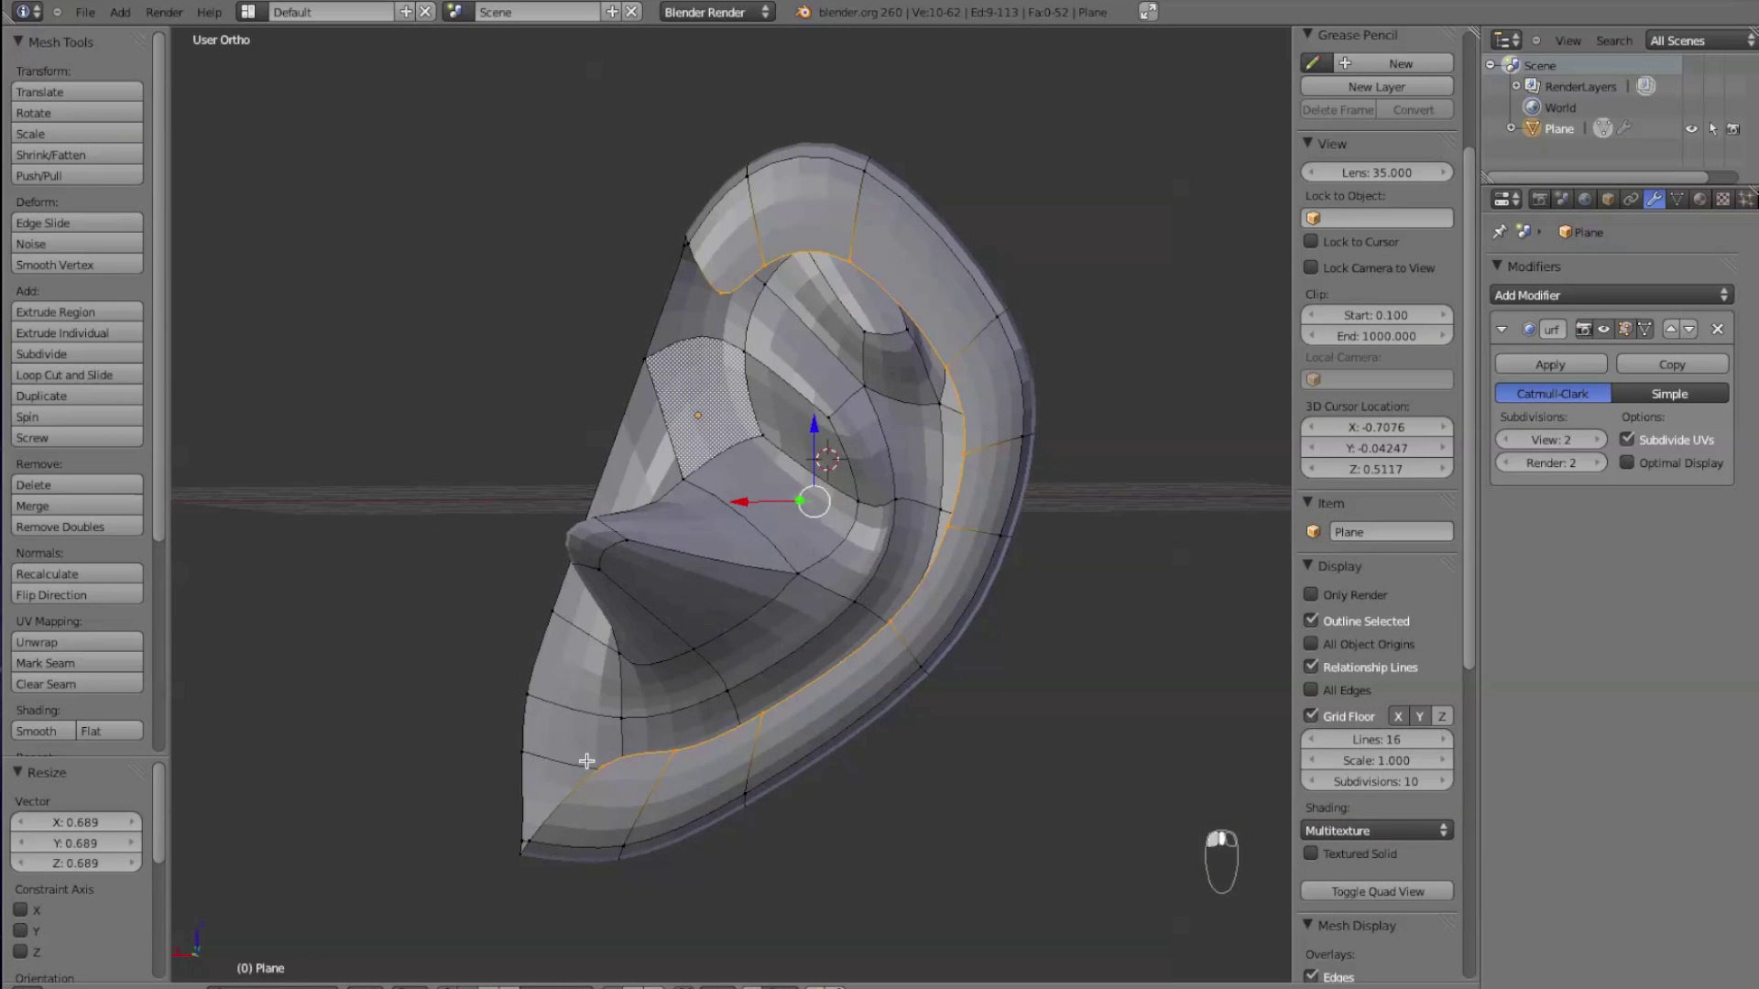
{"action": "right_click_drag", "start_coordinate": [589, 763], "coordinate": [490, 757]}
{"action": "right_click_drag", "start_coordinate": [659, 762], "coordinate": [596, 770]}
{"action": "mouse_move", "coordinate": [744, 720]}
{"action": "right_mouse_down"}
{"action": "mouse_move", "coordinate": [701, 730]}
{"action": "mouse_move", "coordinate": [735, 738]}
{"action": "right_mouse_up"}
- Fill a face between the four vertices at the lobe's open front corner
{"action": "middle_click_drag", "start_coordinate": [574, 671], "coordinate": [825, 816]}
{"action": "right_click", "coordinate": [845, 804]}
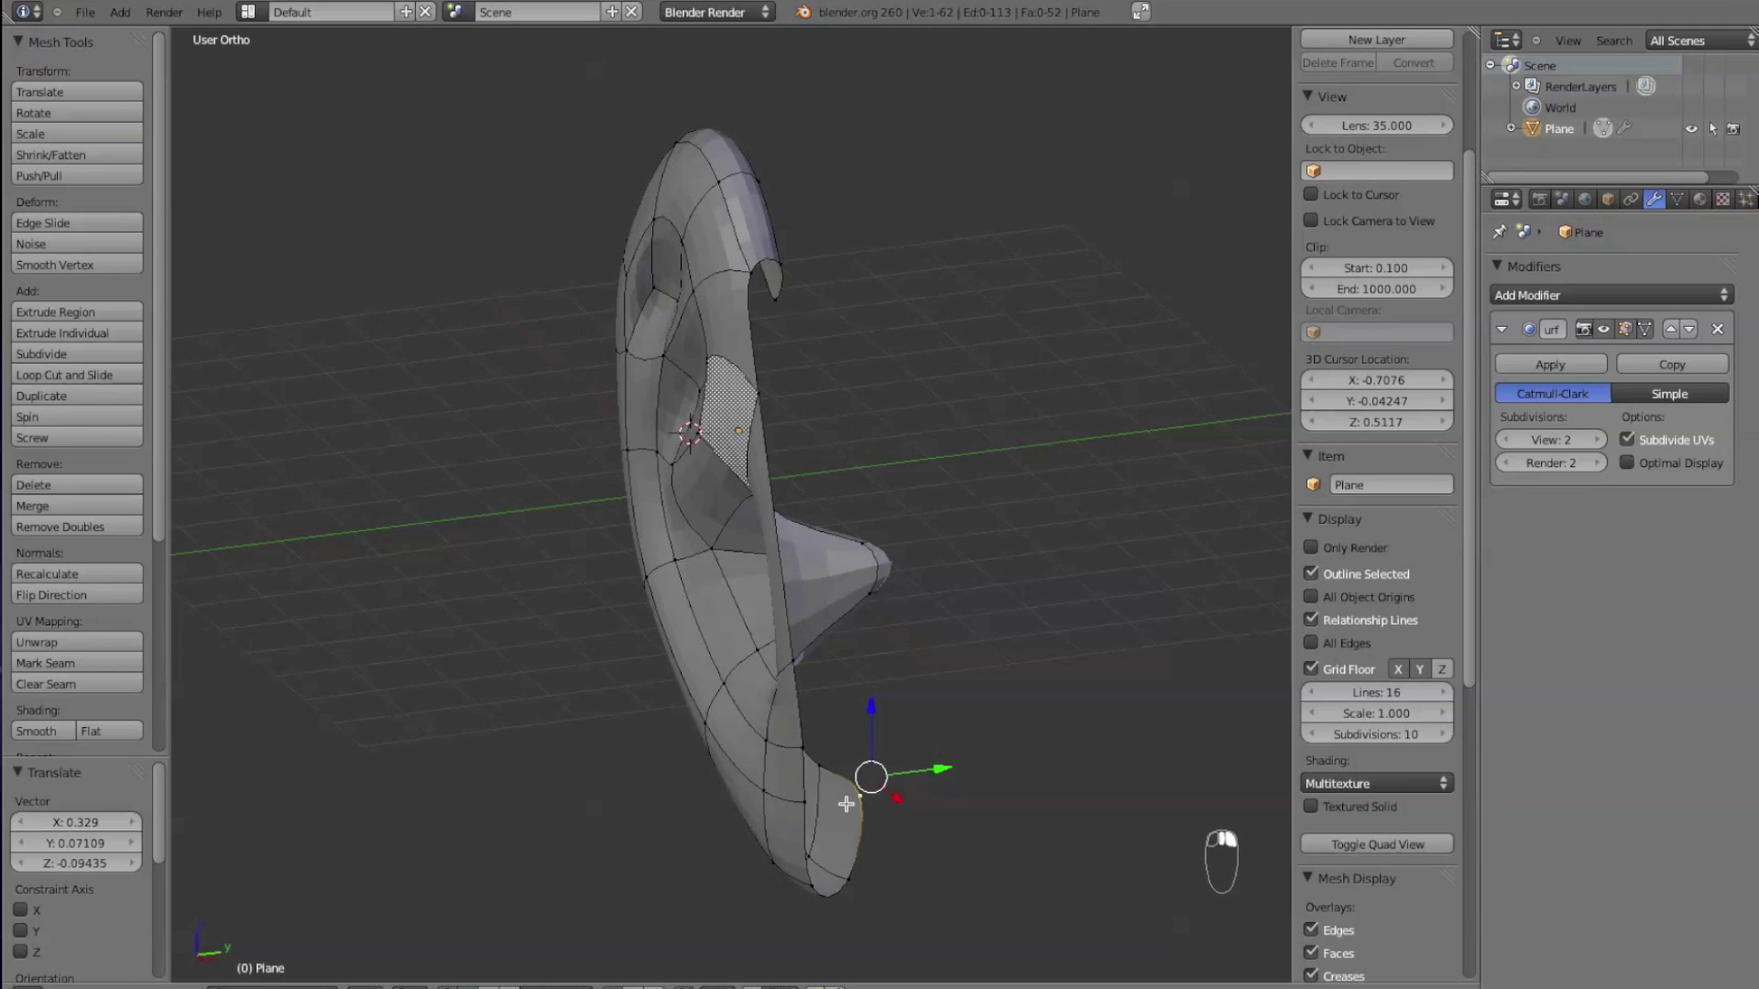
{"action": "right_click", "coordinate": [800, 812], "text": "shift"}
{"action": "right_click", "coordinate": [817, 879], "text": "shift"}
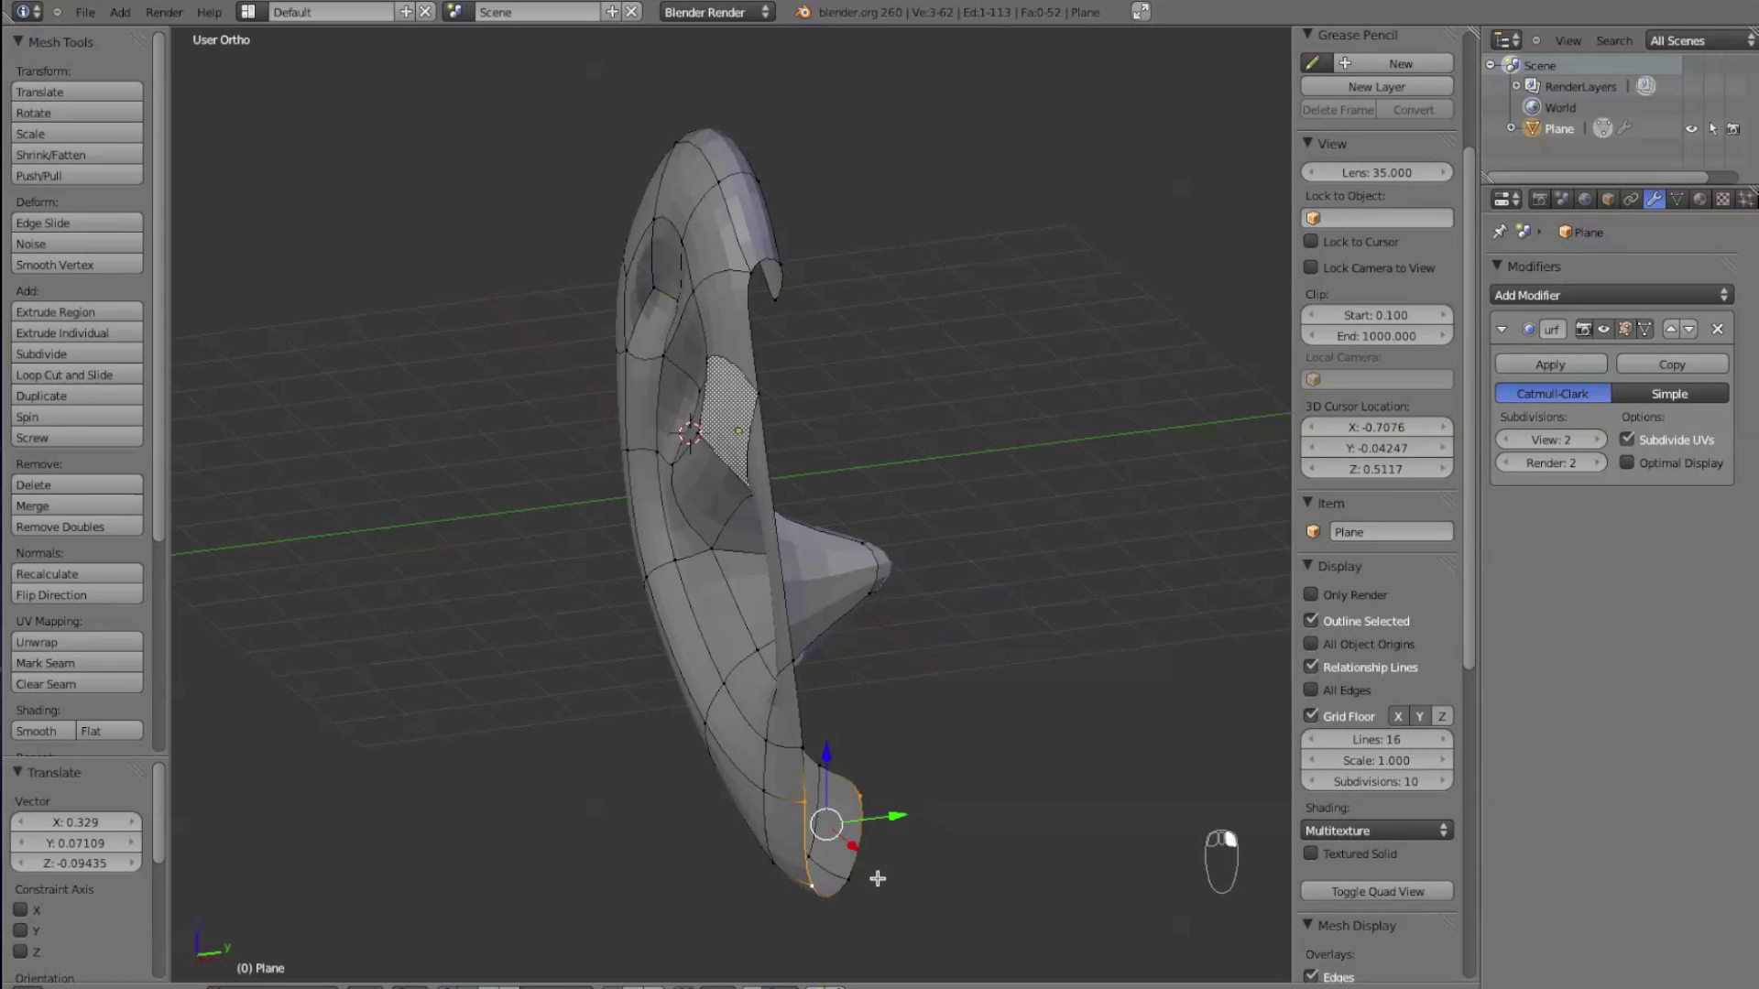
{"action": "right_click", "coordinate": [853, 882], "text": "shift"}
{"action": "key", "text": "f"}
- Move the lobe corner's inner vertex about -0.298 in X and -0.576 in Z, and shift it forward along Y
{"action": "middle_click_drag", "start_coordinate": [884, 797], "coordinate": [624, 718]}
{"action": "right_click", "coordinate": [586, 774]}
{"action": "right_click_drag", "start_coordinate": [587, 774], "coordinate": [595, 782]}
{"action": "left_click", "coordinate": [596, 782]}
{"action": "middle_click_drag", "start_coordinate": [597, 784], "coordinate": [734, 819]}
{"action": "left_click_drag", "start_coordinate": [790, 818], "coordinate": [764, 819]}
{"action": "key", "text": "g"}
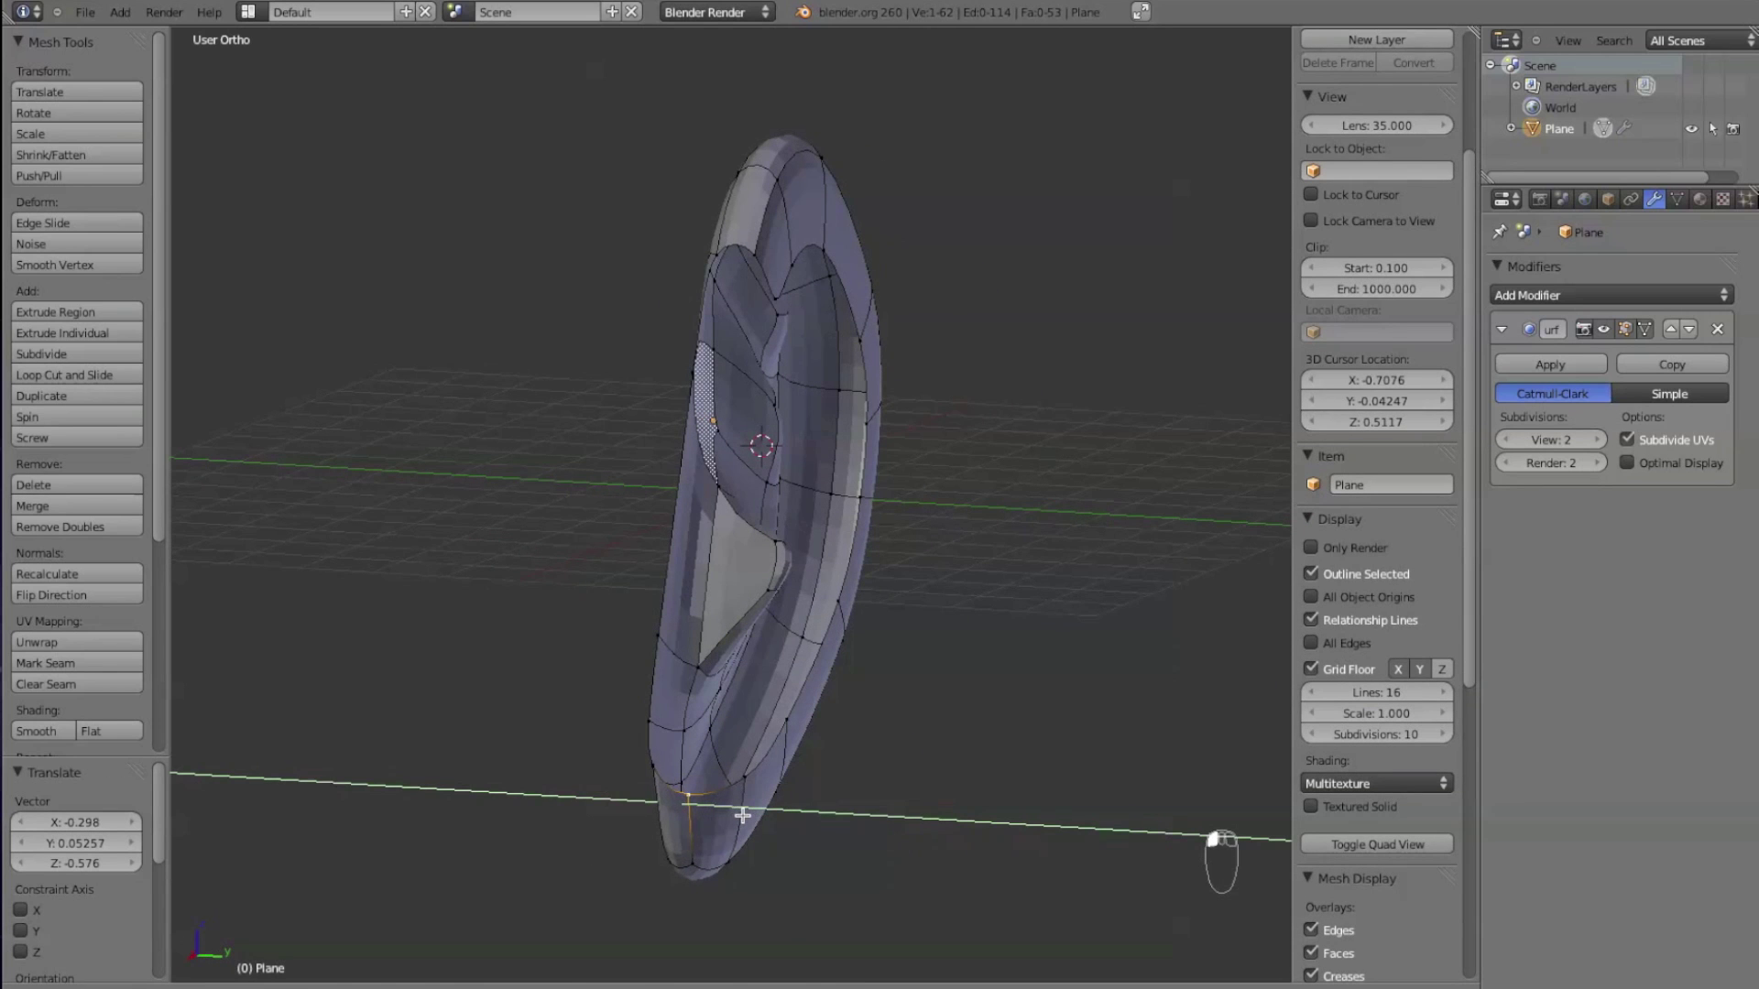
{"action": "left_click", "coordinate": [742, 815]}
- Extrude the ear's entire open back border and move it about 0.244 along Y and 0.489 along X
{"action": "middle_click_drag", "start_coordinate": [742, 815], "coordinate": [673, 789]}
{"action": "left_click", "coordinate": [627, 785], "text": "alt"}
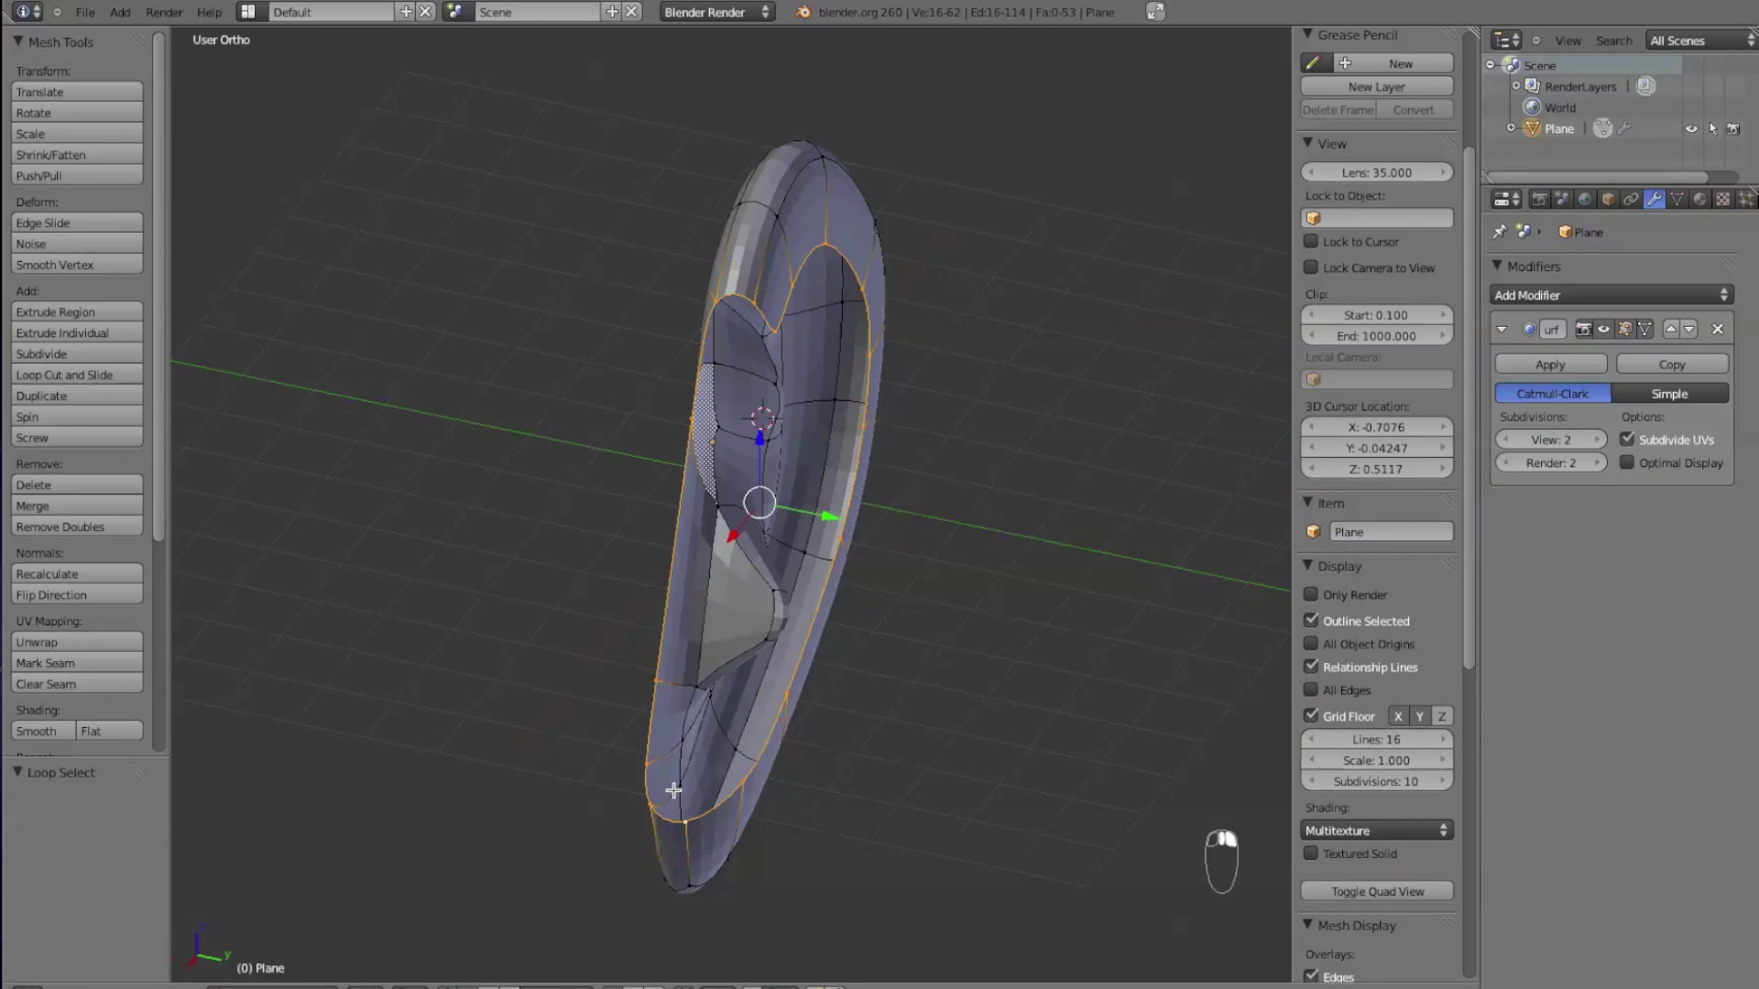
{"action": "key", "text": "e"}
{"action": "left_click", "coordinate": [961, 794]}
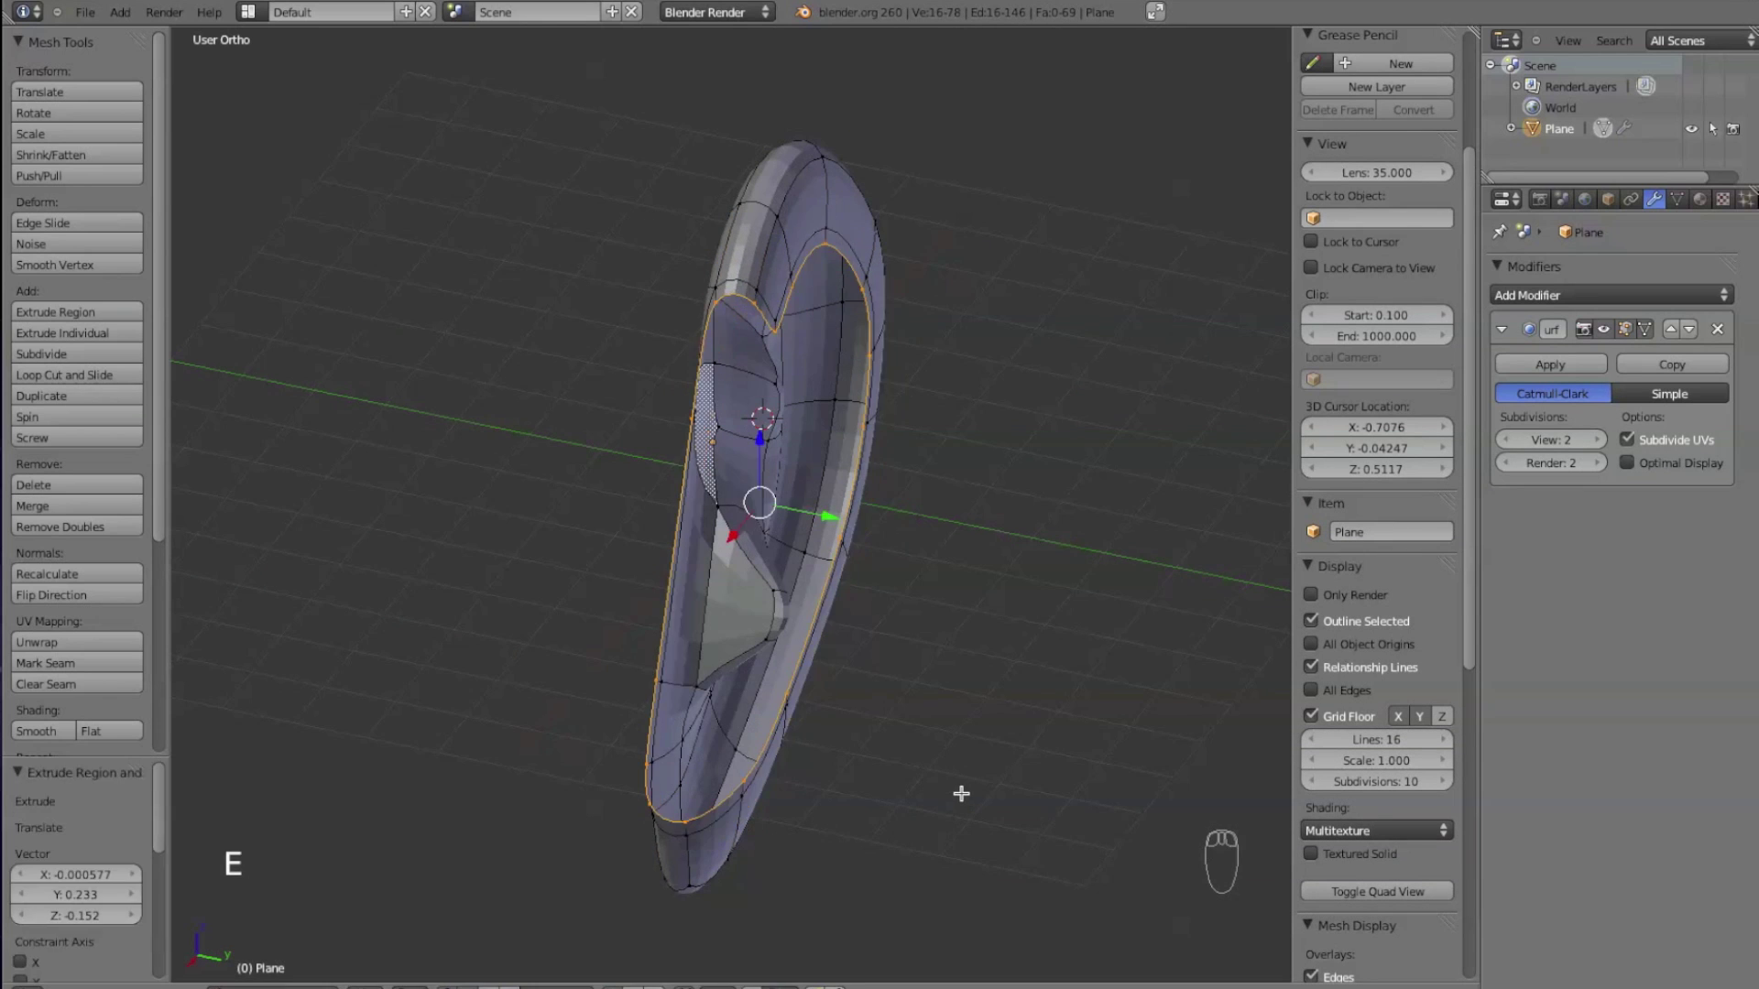
{"action": "key", "text": "g"}
{"action": "key", "text": "y"}
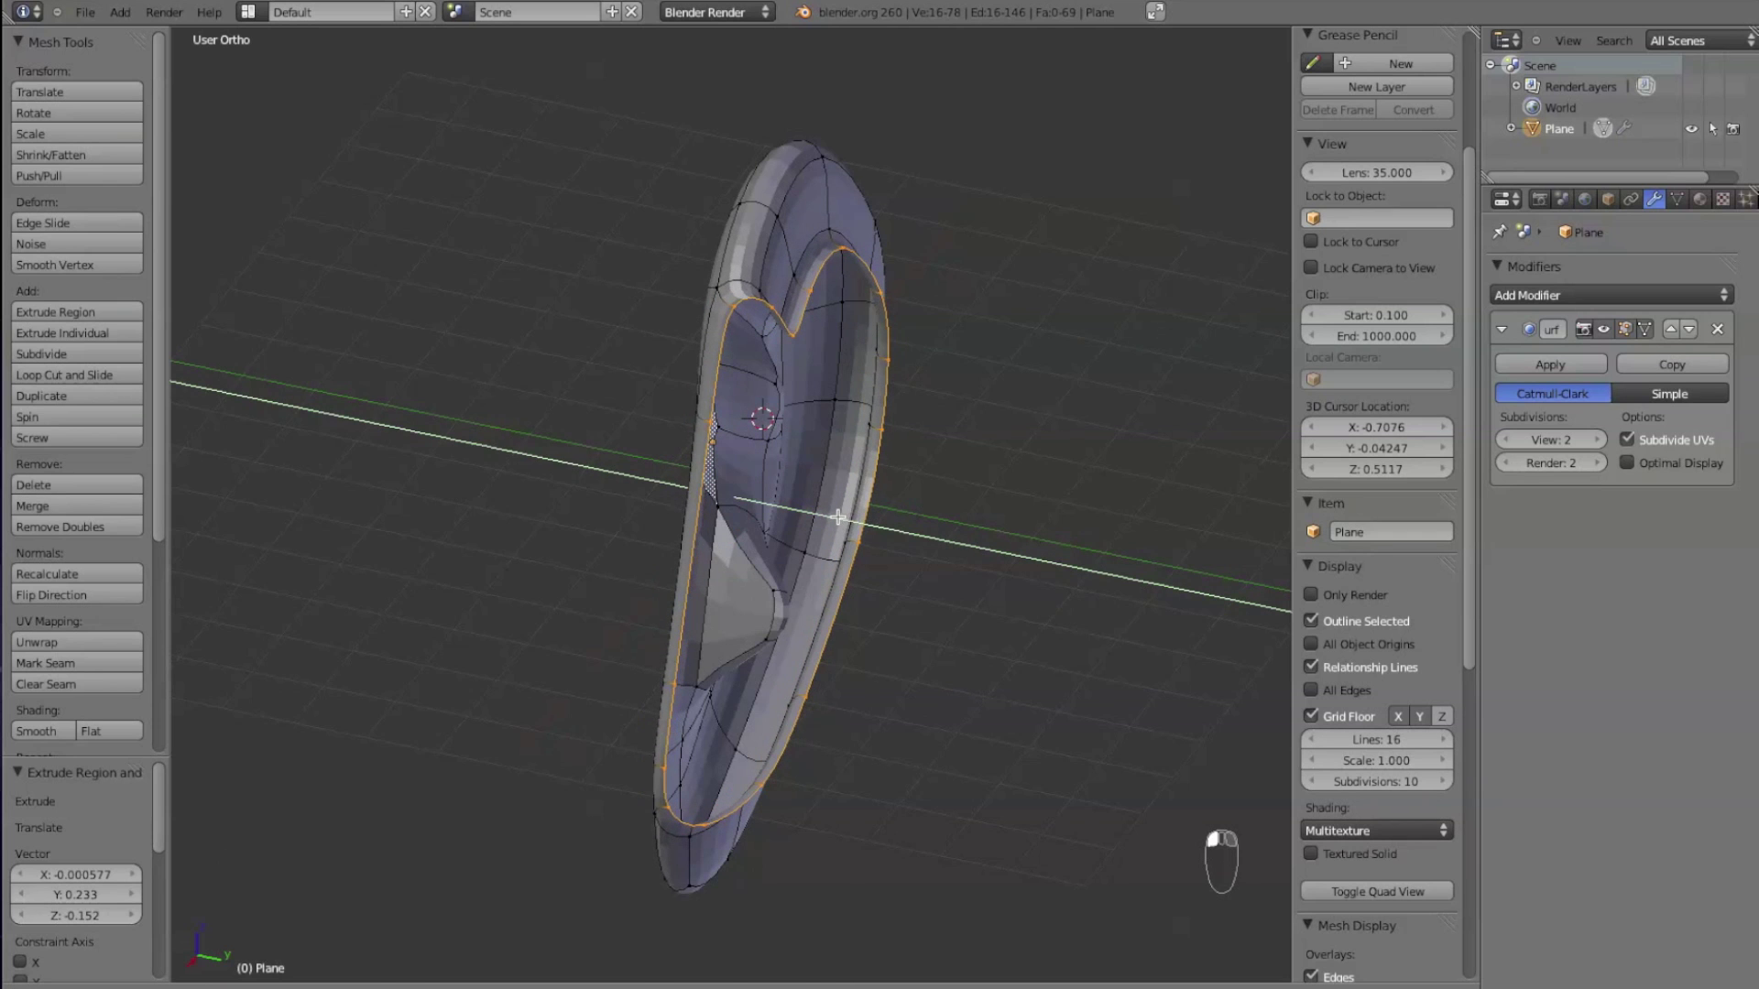
{"action": "left_click", "coordinate": [837, 518]}
{"action": "middle_click_drag", "start_coordinate": [837, 517], "coordinate": [1052, 558]}
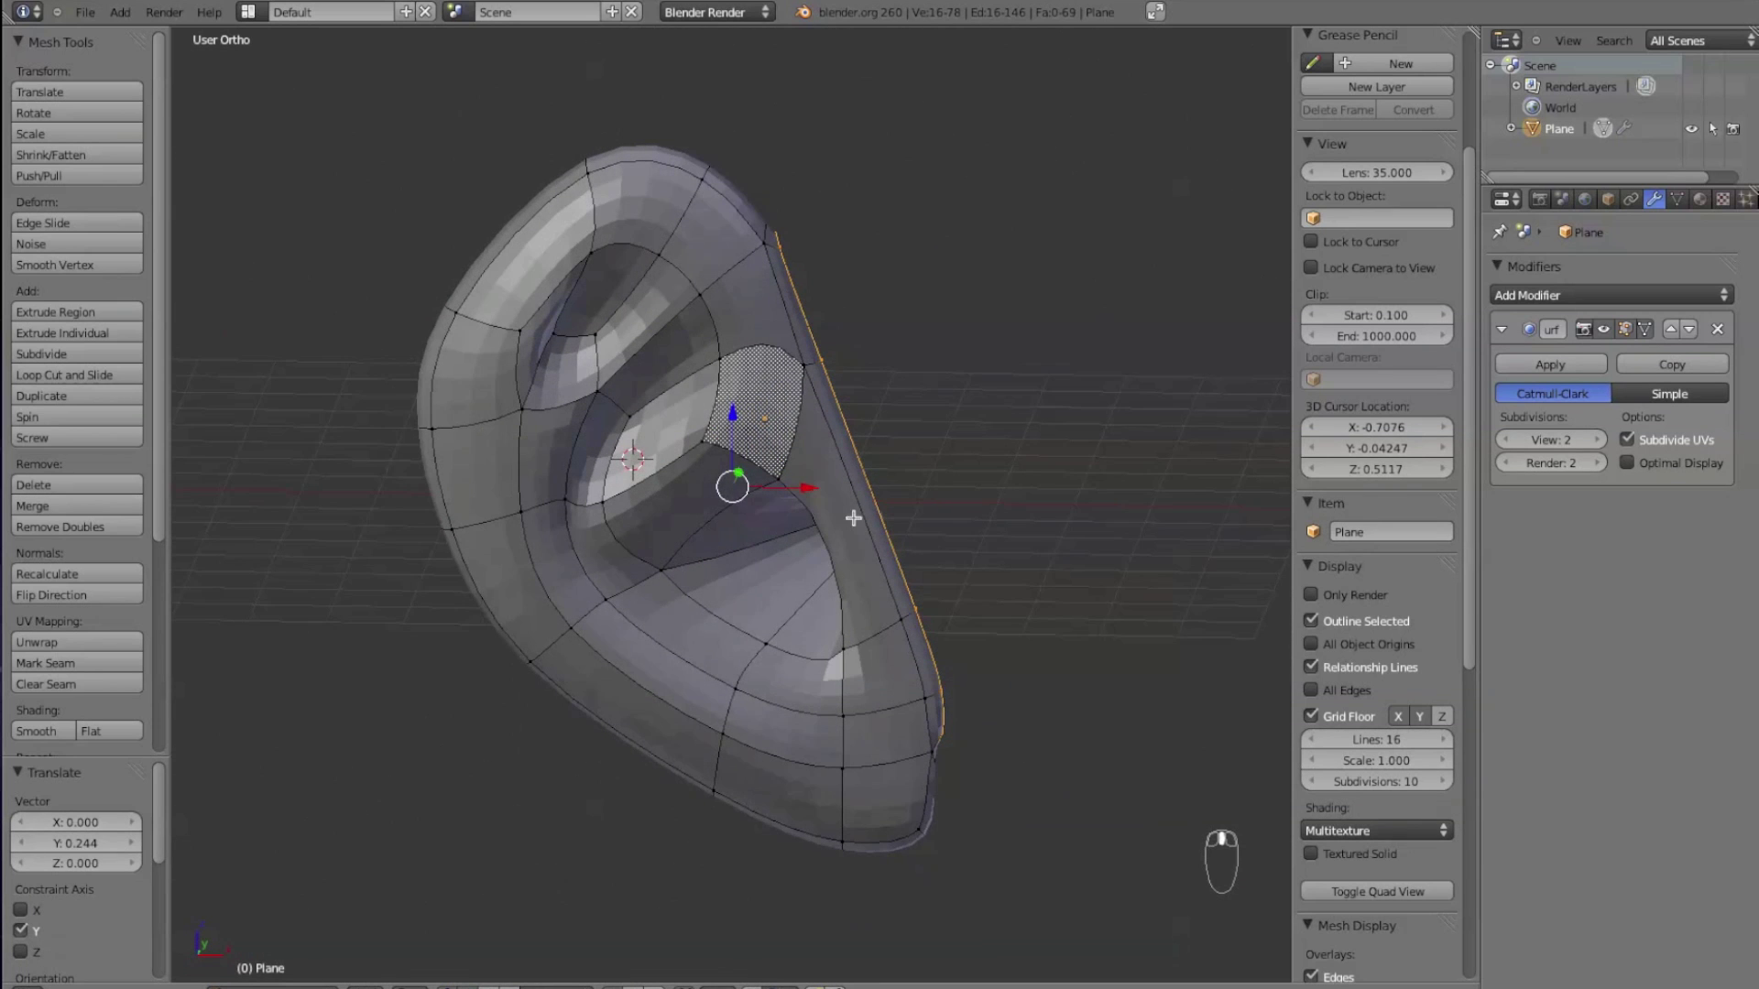
{"action": "left_click_drag", "start_coordinate": [813, 491], "coordinate": [849, 500]}
- Move the extruded border vertex beside the ear canal about 0.190 in X and 0.222 in Y
{"action": "middle_click_drag", "start_coordinate": [849, 499], "coordinate": [676, 609]}
{"action": "scroll", "coordinate": [706, 585], "scroll_direction": "up", "scroll_amount": 3}
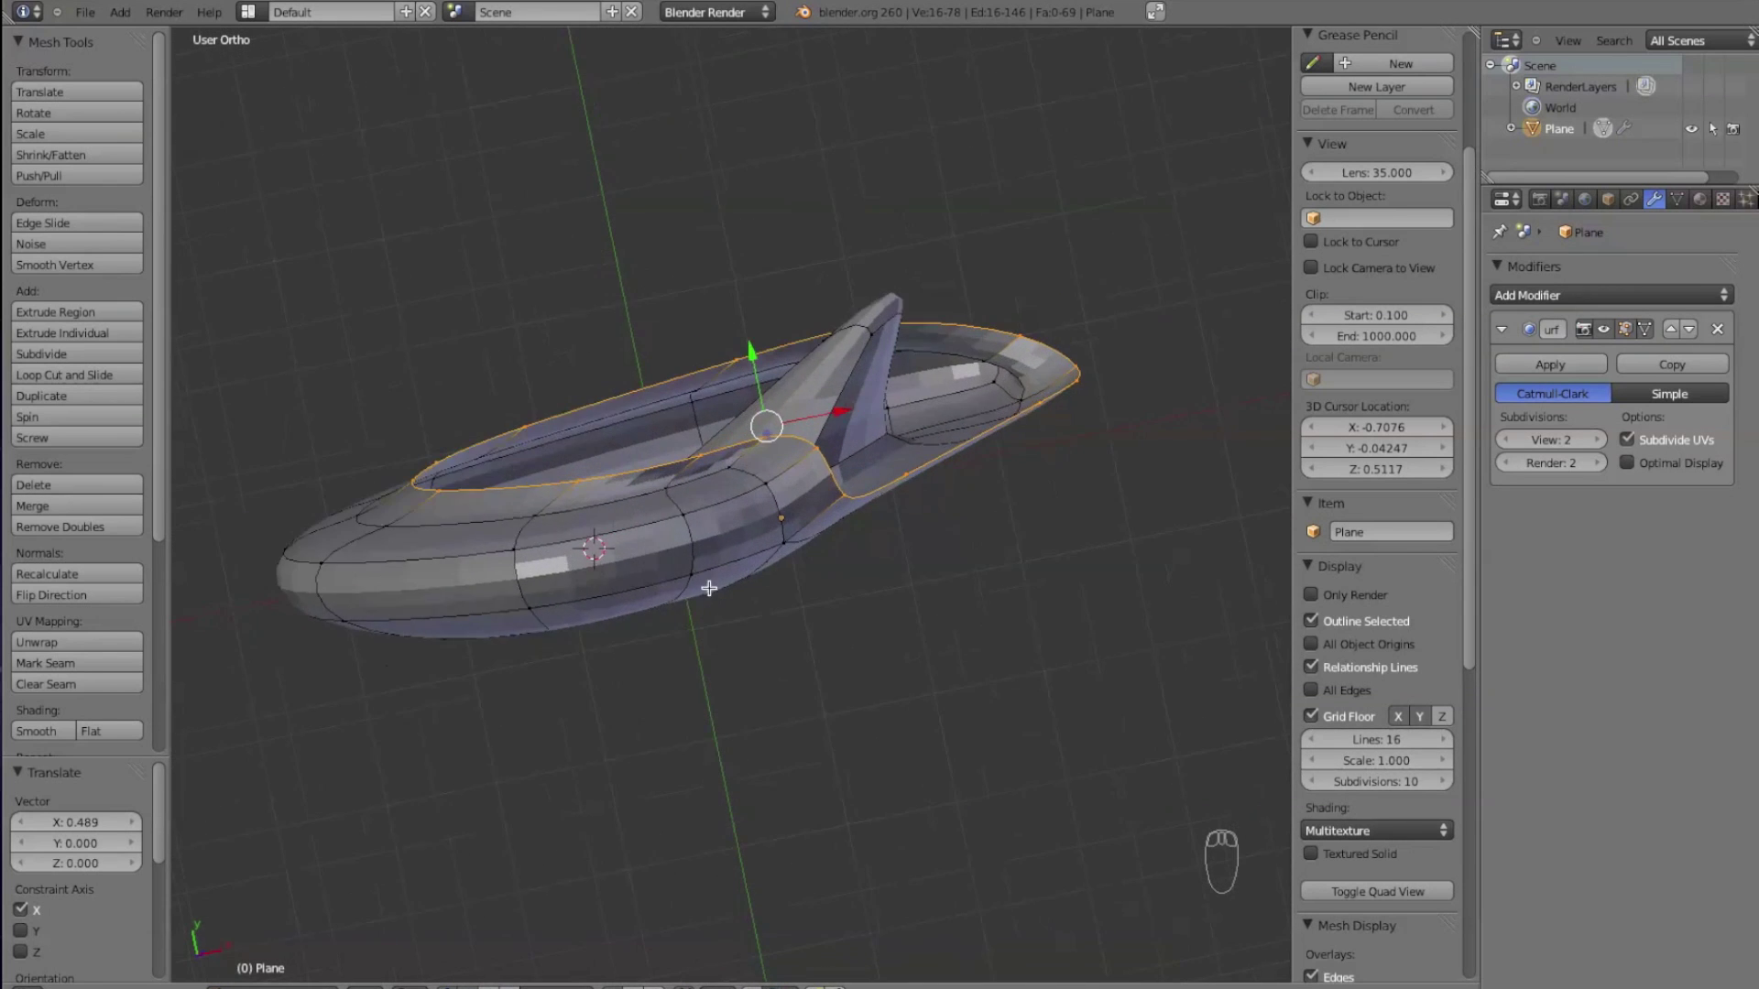
{"action": "middle_click_drag", "start_coordinate": [738, 544], "coordinate": [685, 732], "text": "shift"}
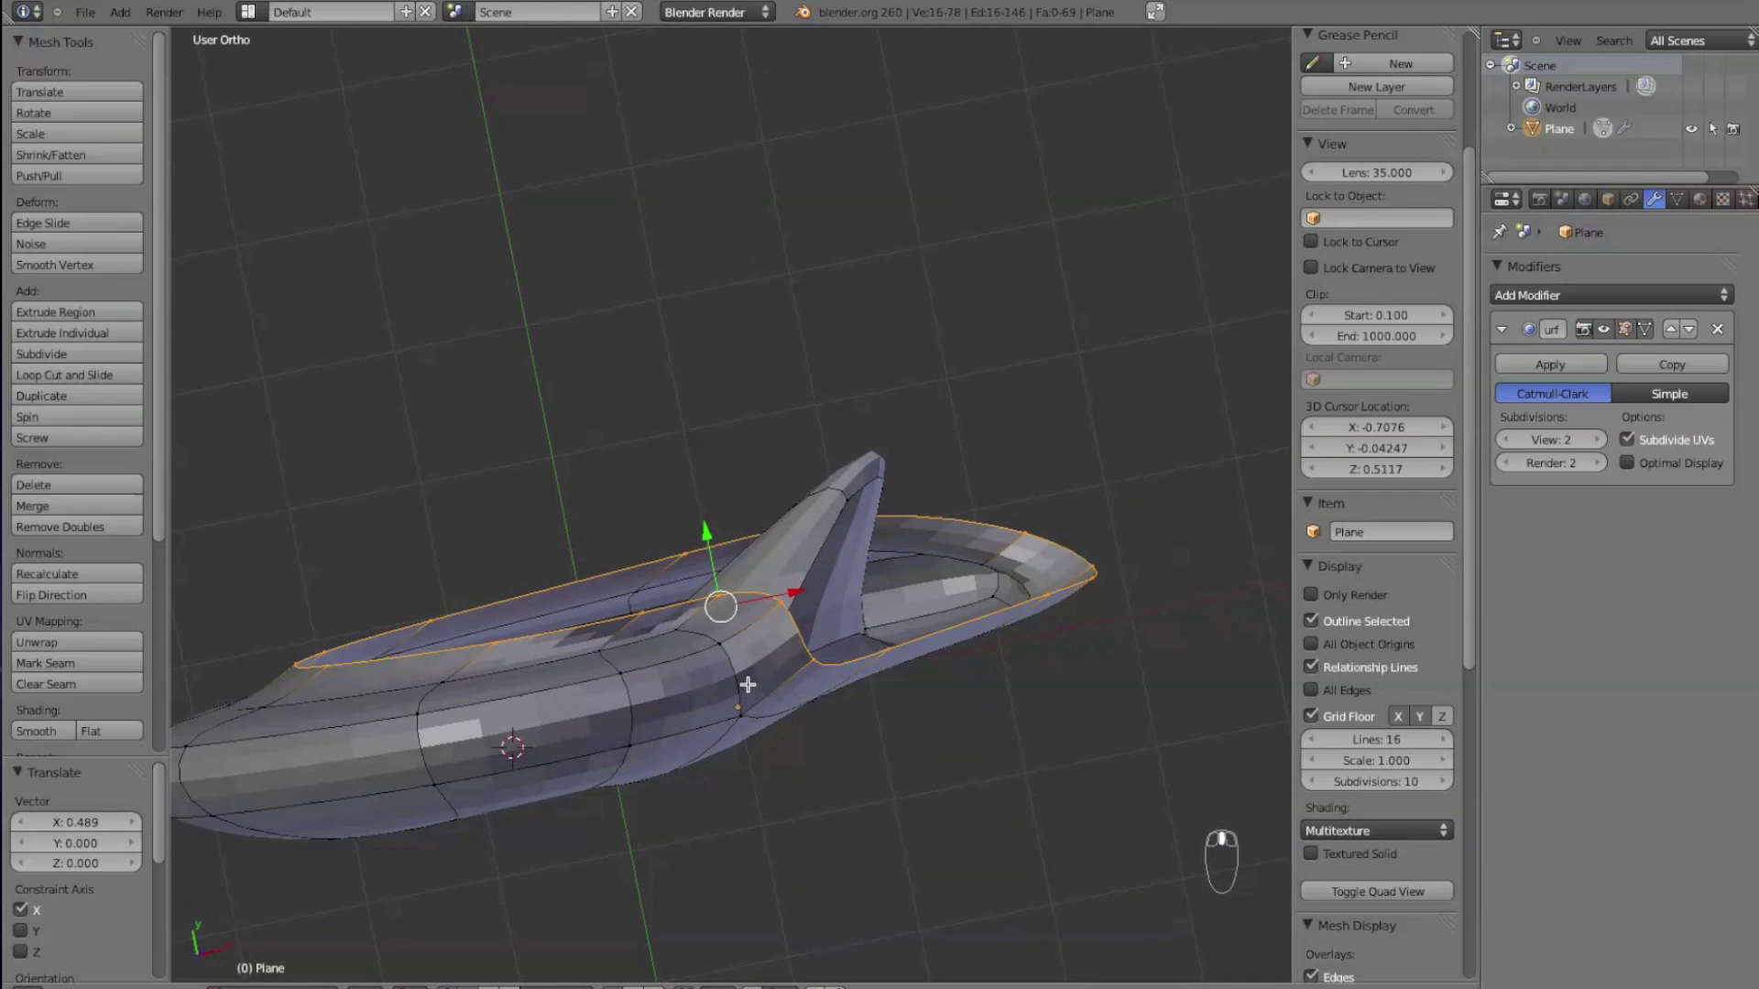
{"action": "middle_click_drag", "start_coordinate": [818, 666], "coordinate": [828, 661]}
{"action": "mouse_move", "coordinate": [808, 651]}
{"action": "right_mouse_down"}
{"action": "mouse_move", "coordinate": [835, 620]}
{"action": "mouse_move", "coordinate": [823, 628]}
{"action": "right_mouse_up"}
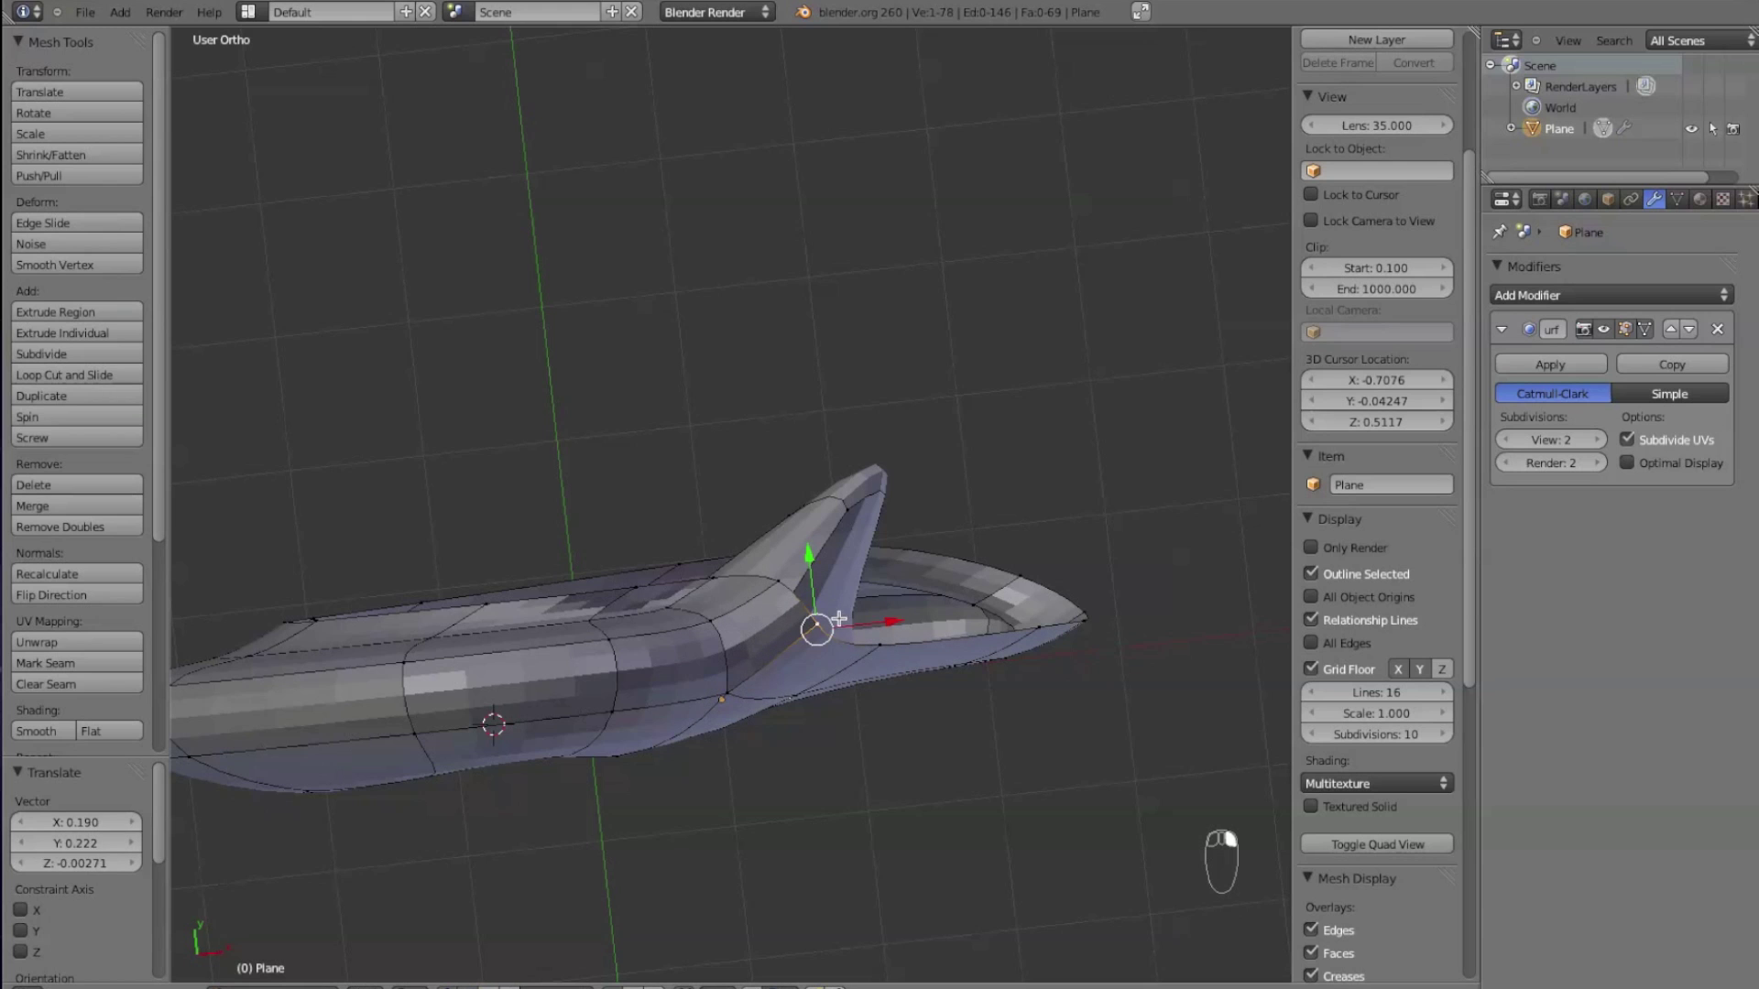
- Shift the next border vertex about 0.387 in X and 0.341 in Y, and another about -0.032 in X and -0.094 in Y
{"action": "middle_click_drag", "start_coordinate": [905, 683], "coordinate": [746, 746]}
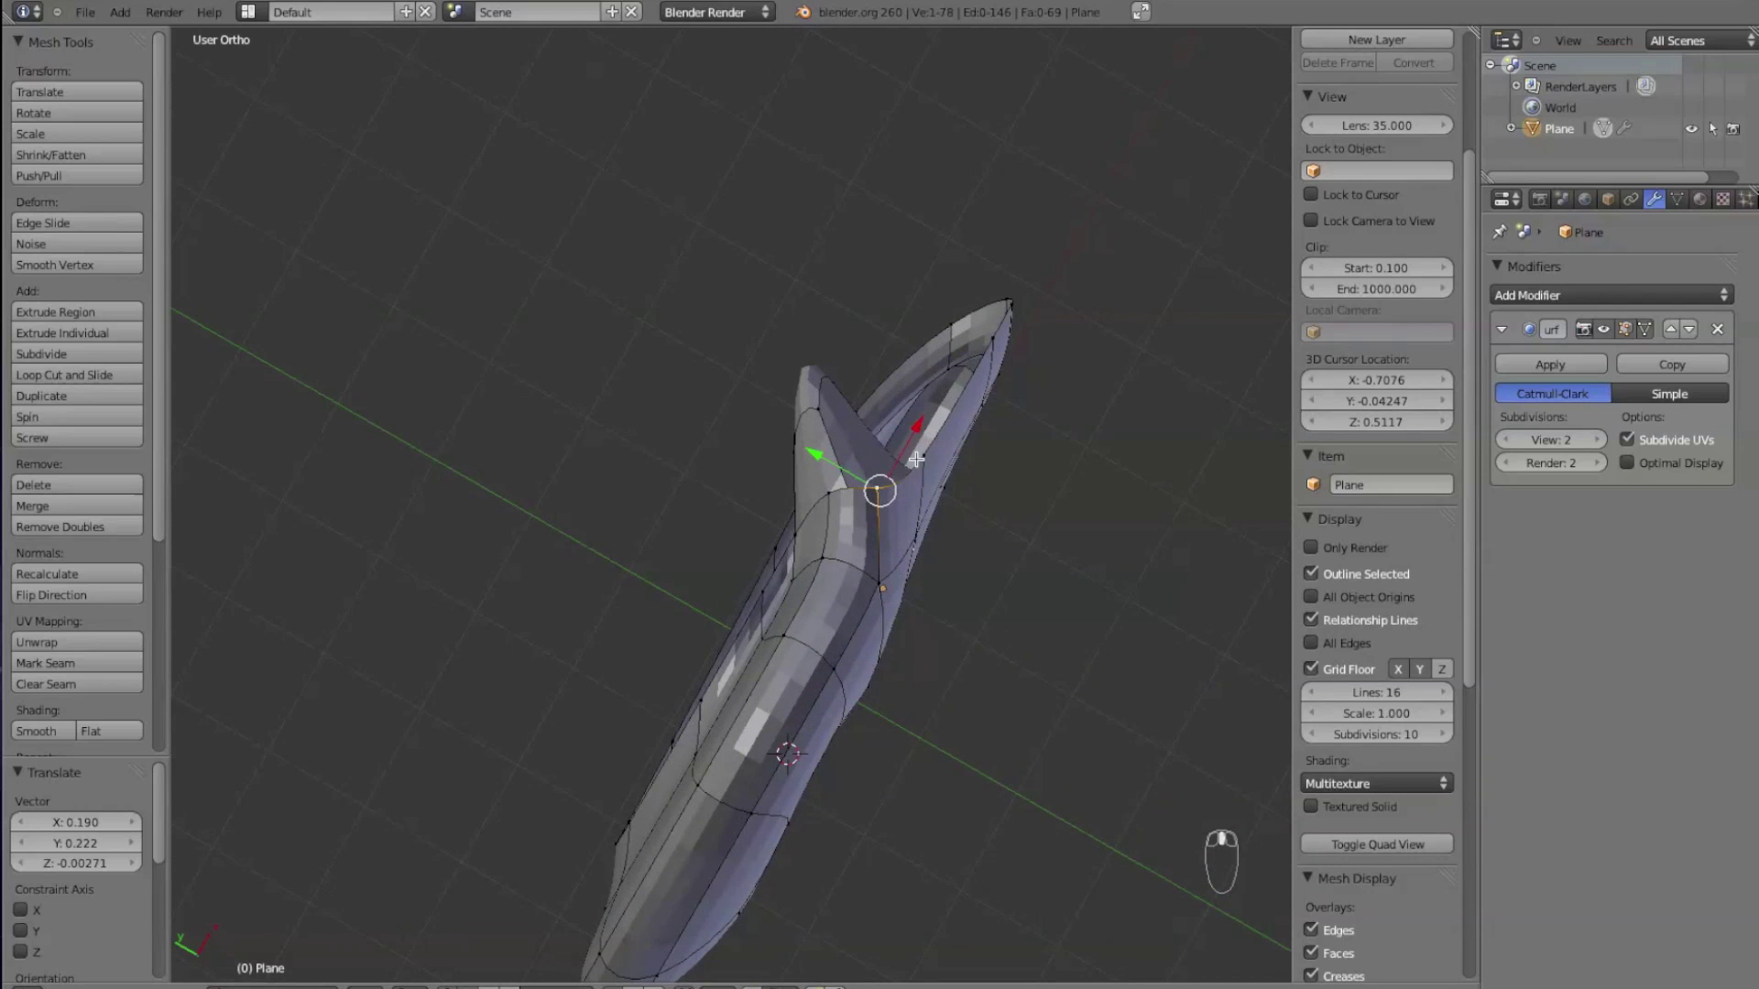
{"action": "right_click_drag", "start_coordinate": [942, 448], "coordinate": [923, 383]}
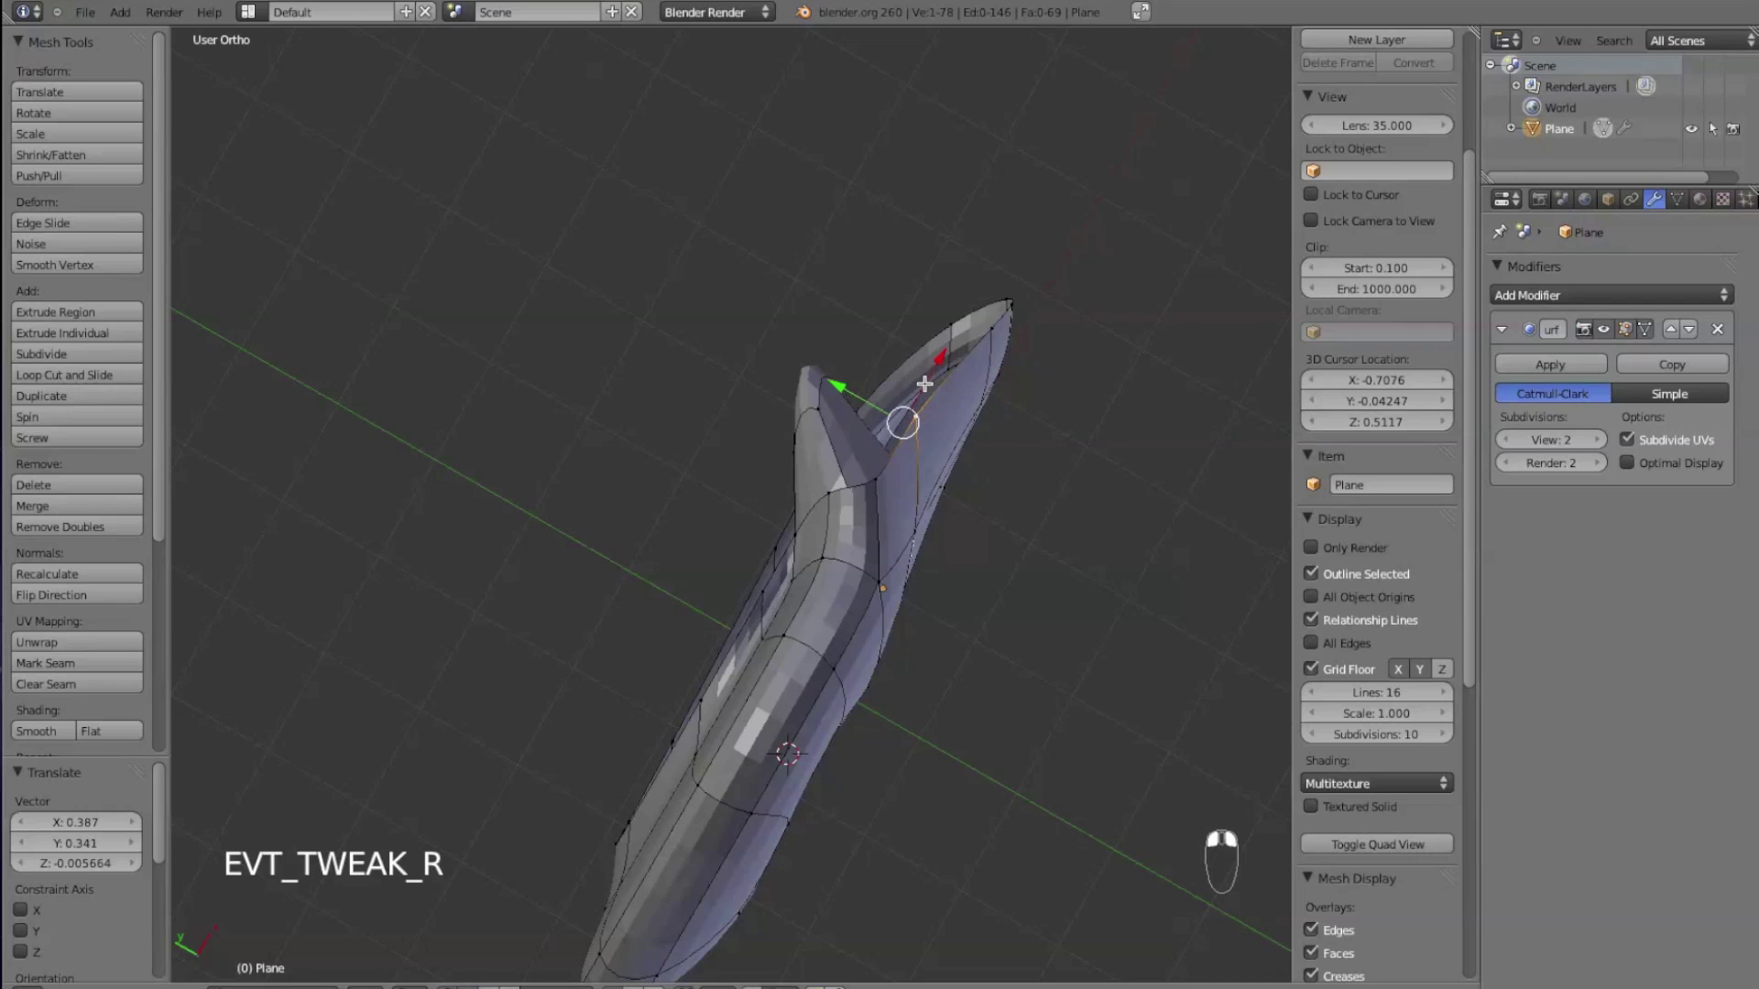
{"action": "right_click_drag", "start_coordinate": [867, 476], "coordinate": [766, 604]}
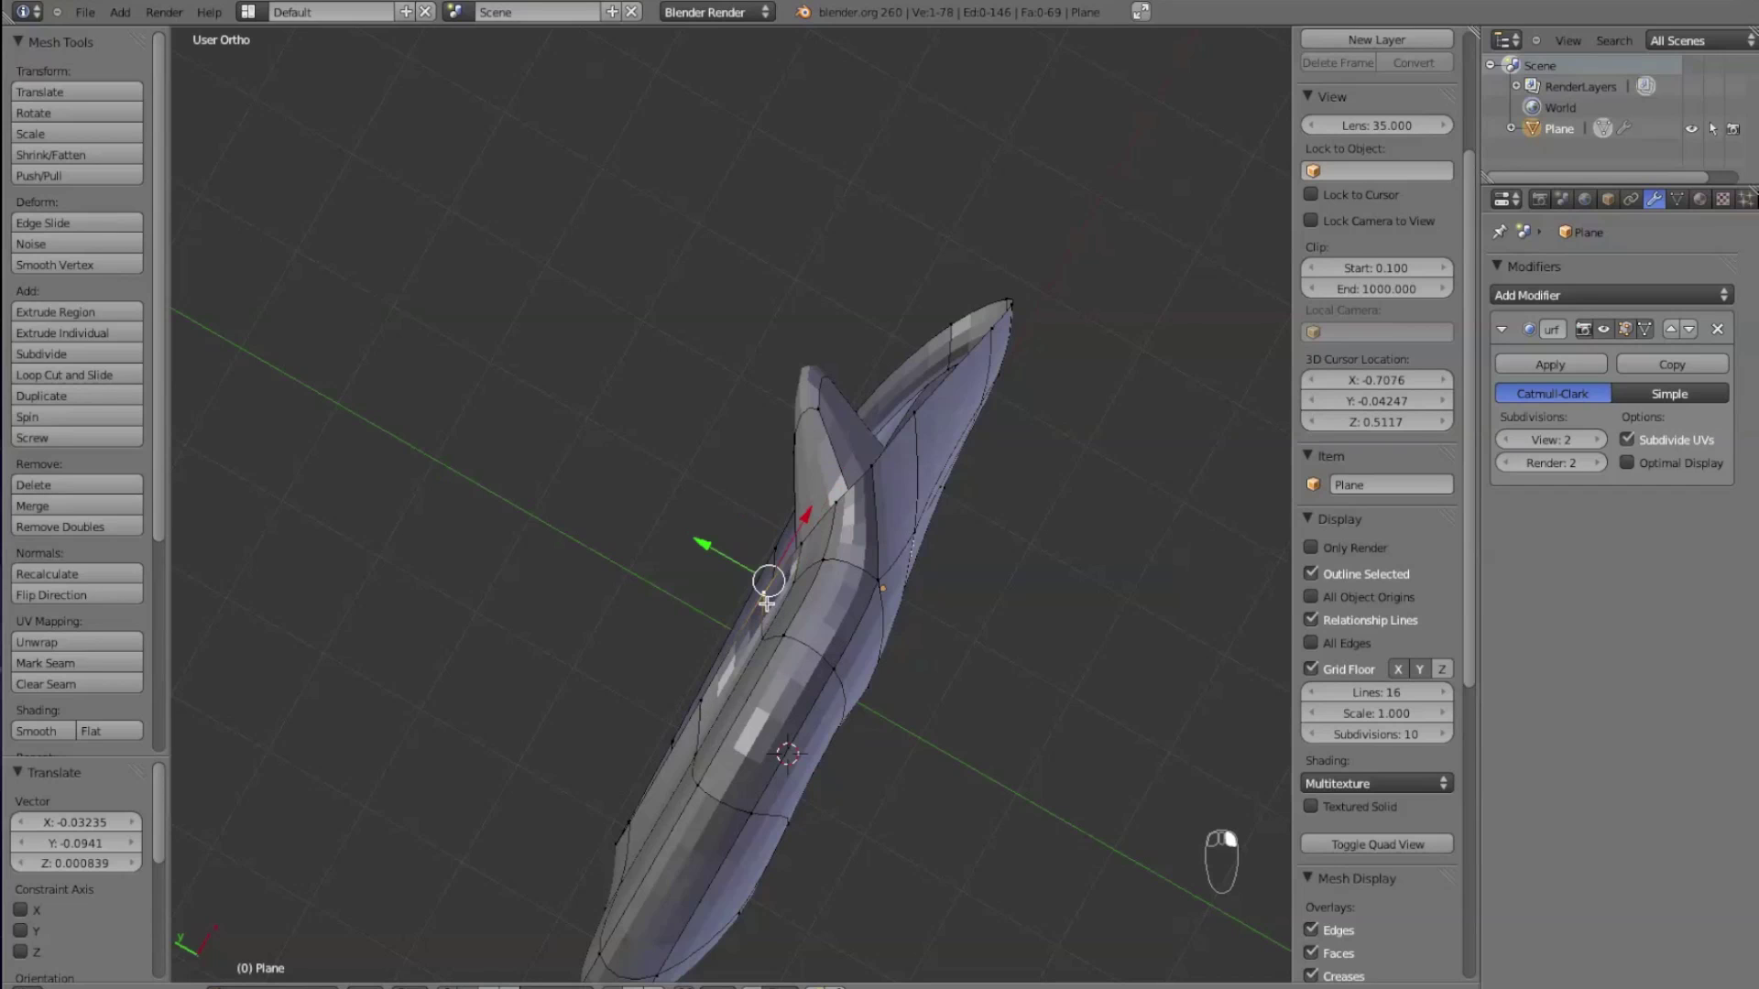
- Move the border vertex at the lobe end about -0.080 in X and -0.294 in Y, and a neighbouring one about -0.106 in X and -0.342 in Y
{"action": "right_click_drag", "start_coordinate": [1012, 312], "coordinate": [968, 366]}
{"action": "key", "text": "z"}
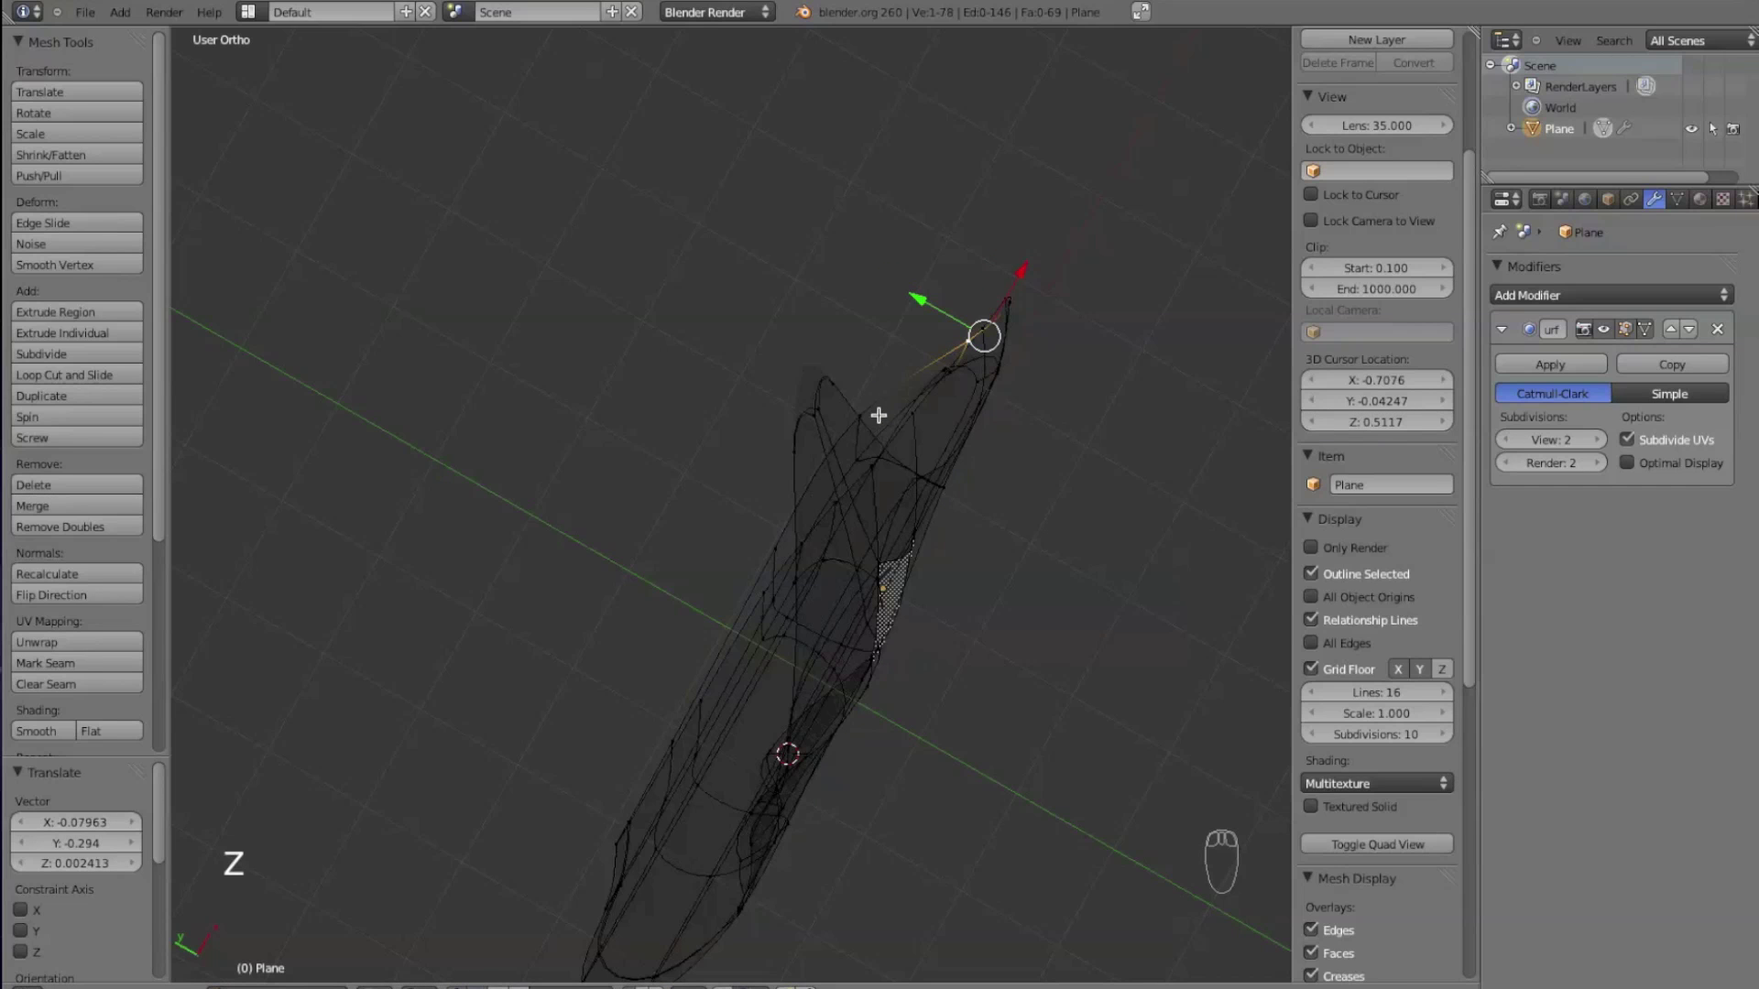
{"action": "right_click_drag", "start_coordinate": [879, 409], "coordinate": [886, 458]}
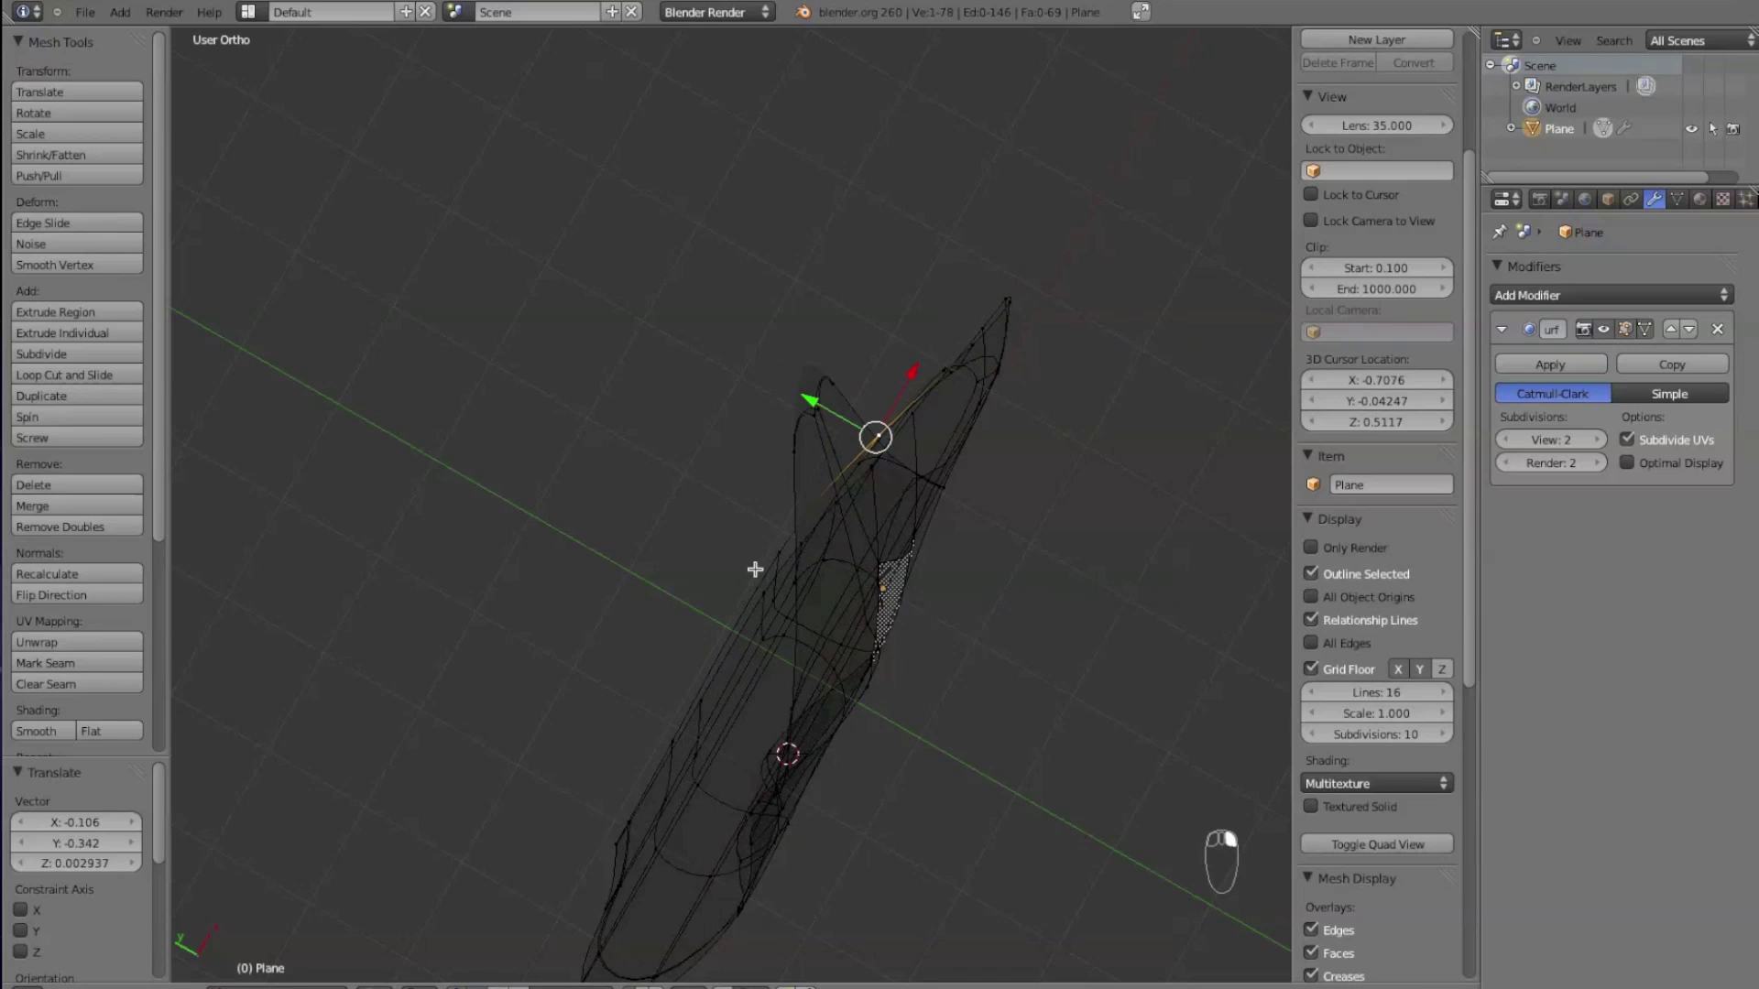
{"action": "key", "text": "z"}
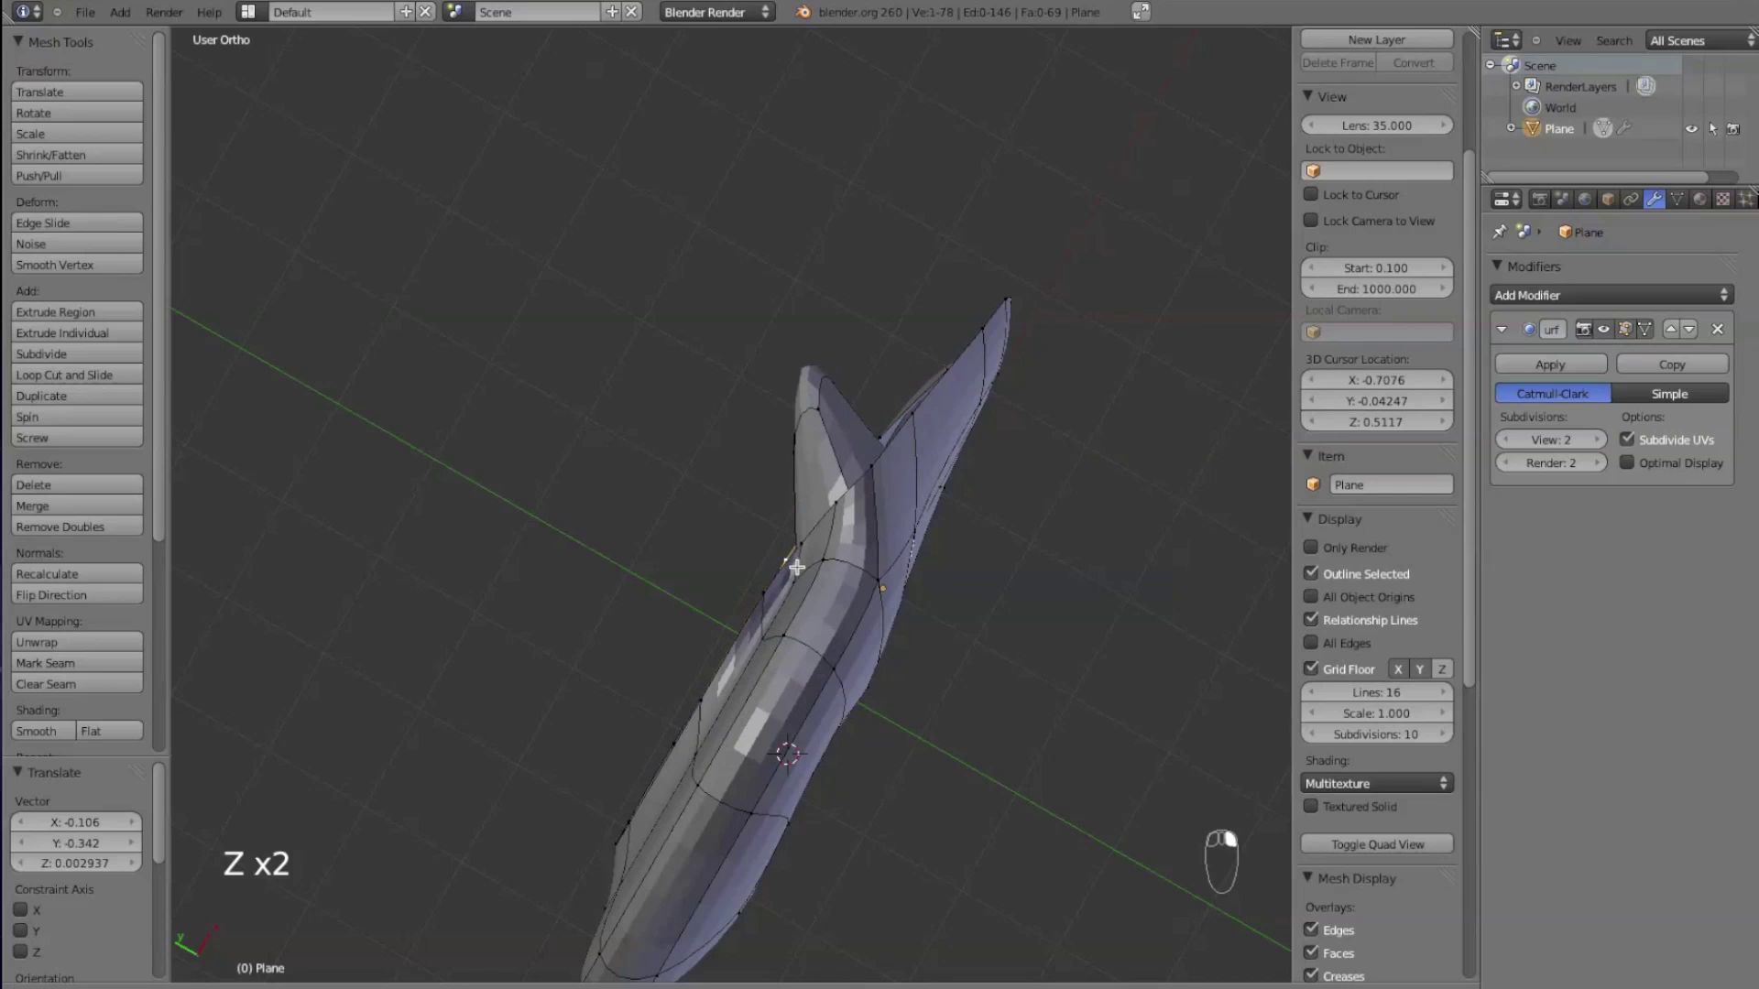
- Select the ear's entire open back border loop and move it about 1.381 backward along Y
{"action": "right_click", "coordinate": [793, 556]}
{"action": "middle_click_drag", "start_coordinate": [793, 555], "coordinate": [850, 634]}
{"action": "right_click", "coordinate": [763, 595], "text": "alt"}
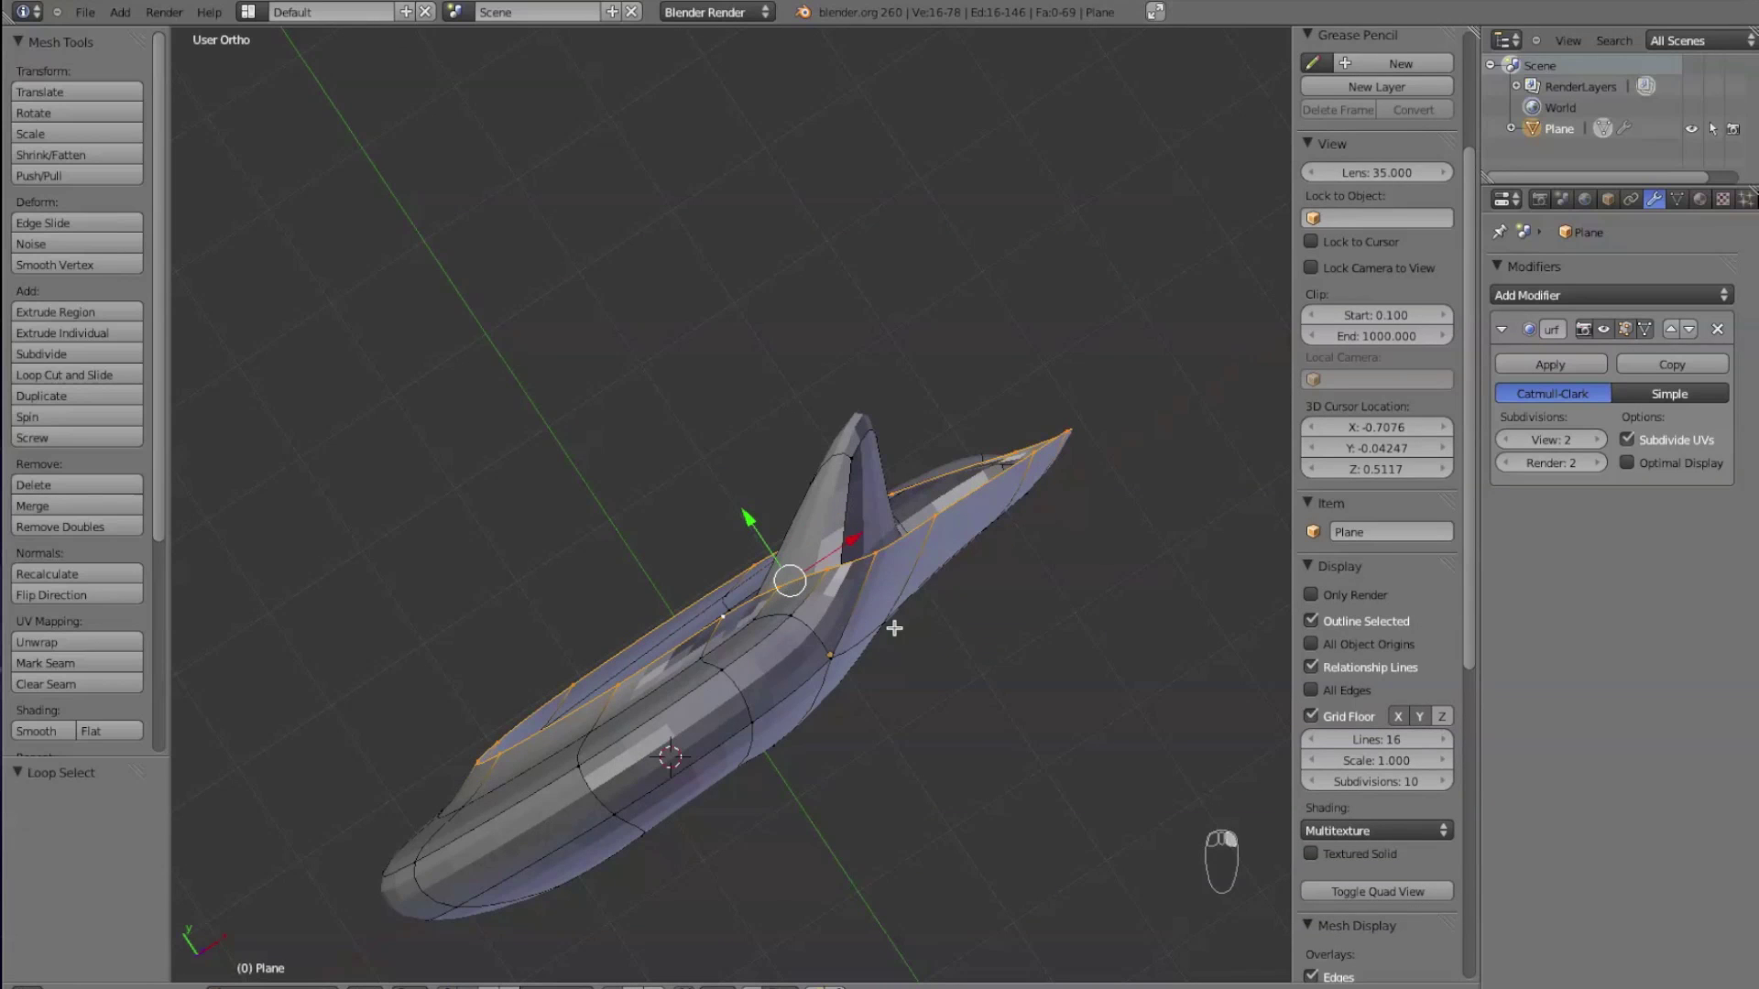
{"action": "middle_click_drag", "start_coordinate": [1027, 689], "coordinate": [1047, 686]}
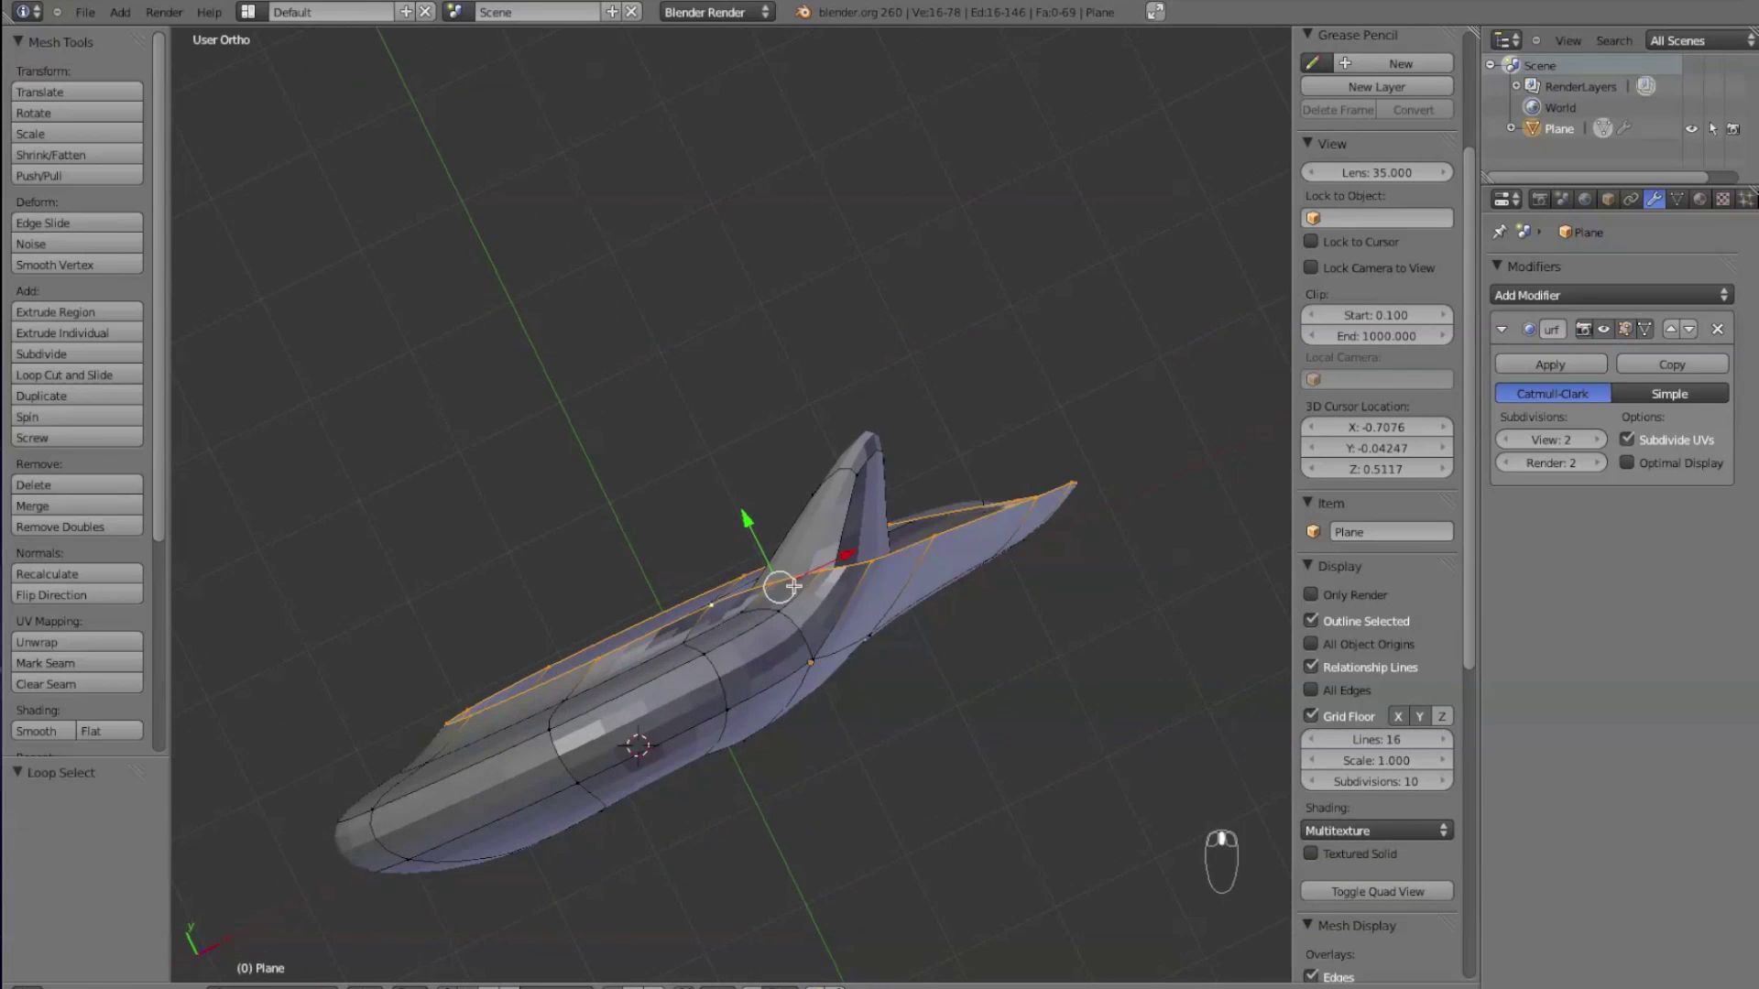
{"action": "left_click_drag", "start_coordinate": [747, 524], "coordinate": [677, 395]}
- Rotate the back border loop about 11.55° and shift it about -0.198 in X and -0.830 in Y, fine-tuning its tilt
{"action": "key", "text": "r"}
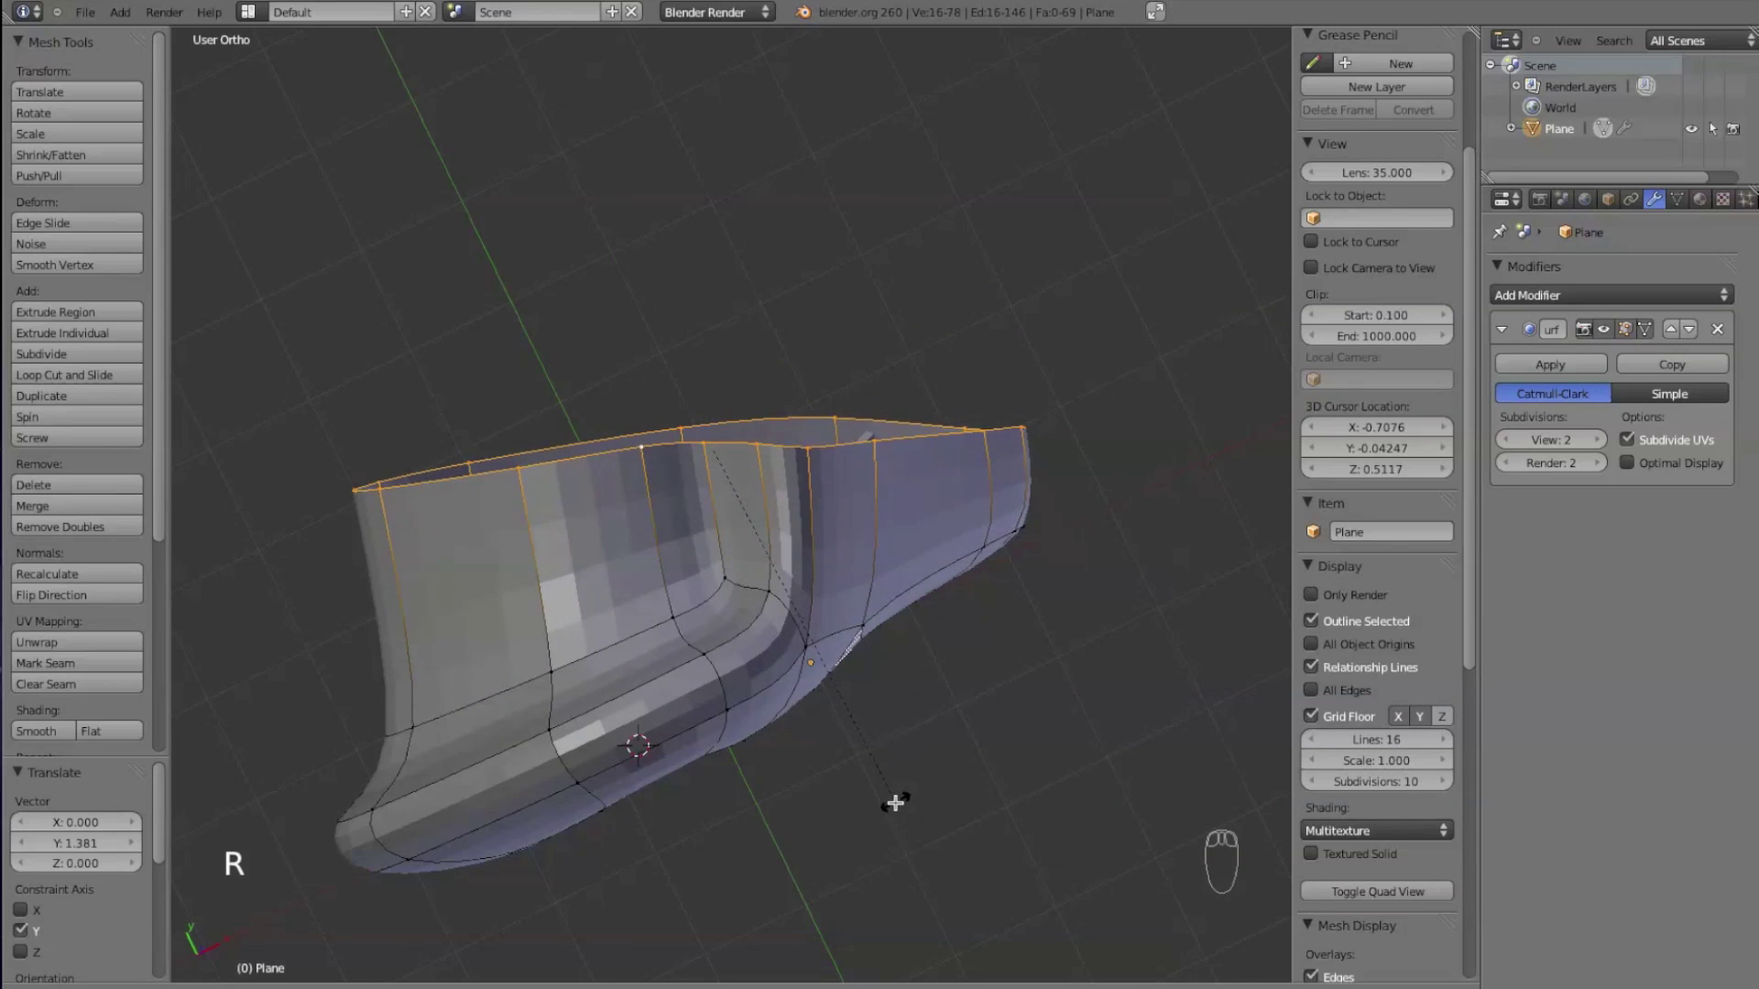
{"action": "left_click", "coordinate": [905, 766]}
{"action": "key", "text": "g"}
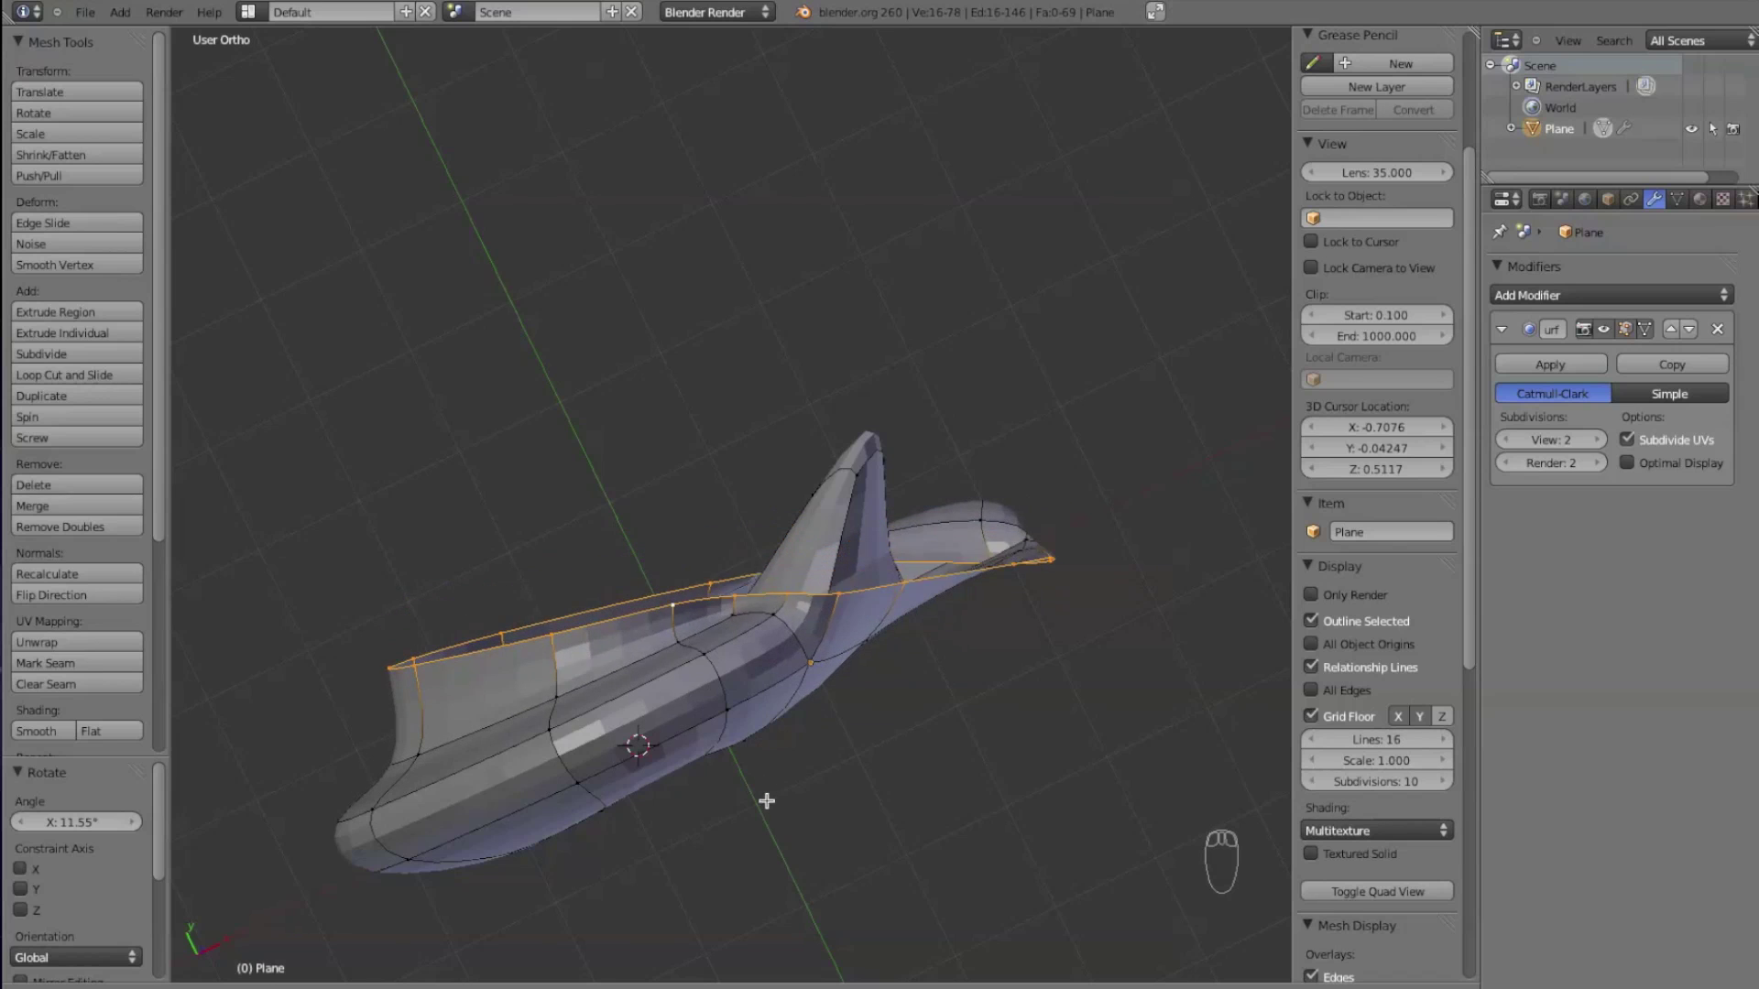
{"action": "left_click", "coordinate": [756, 740]}
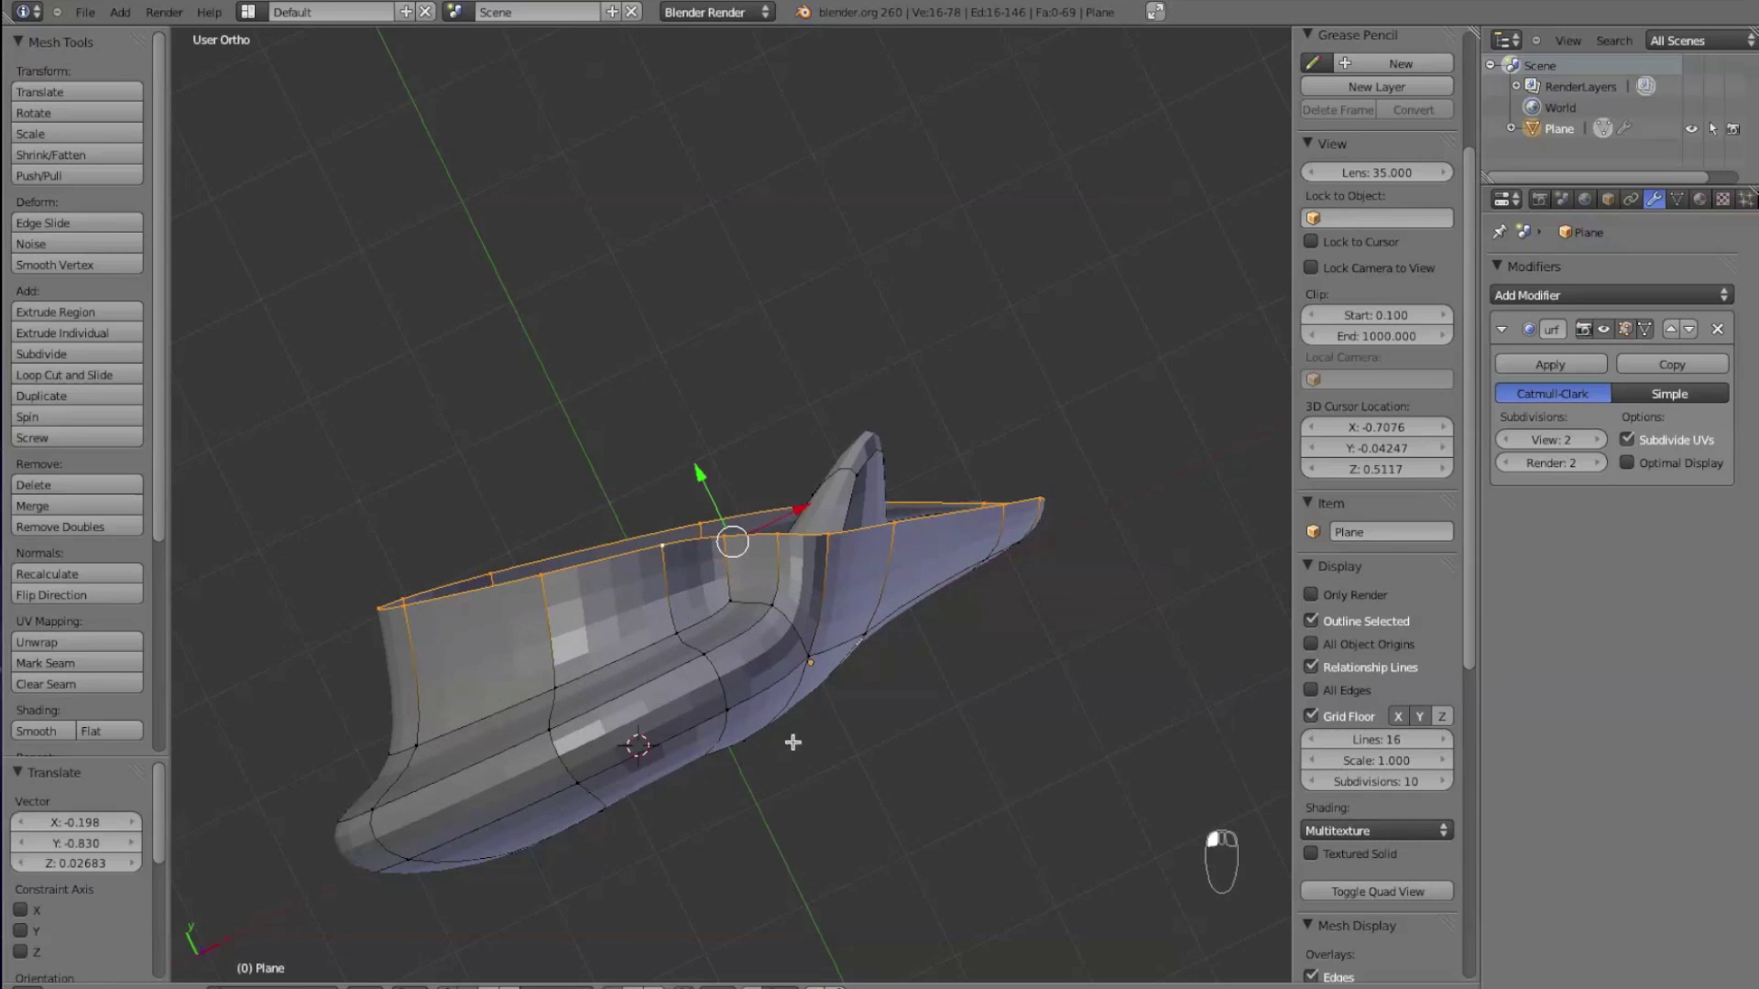
{"action": "key", "text": "r"}
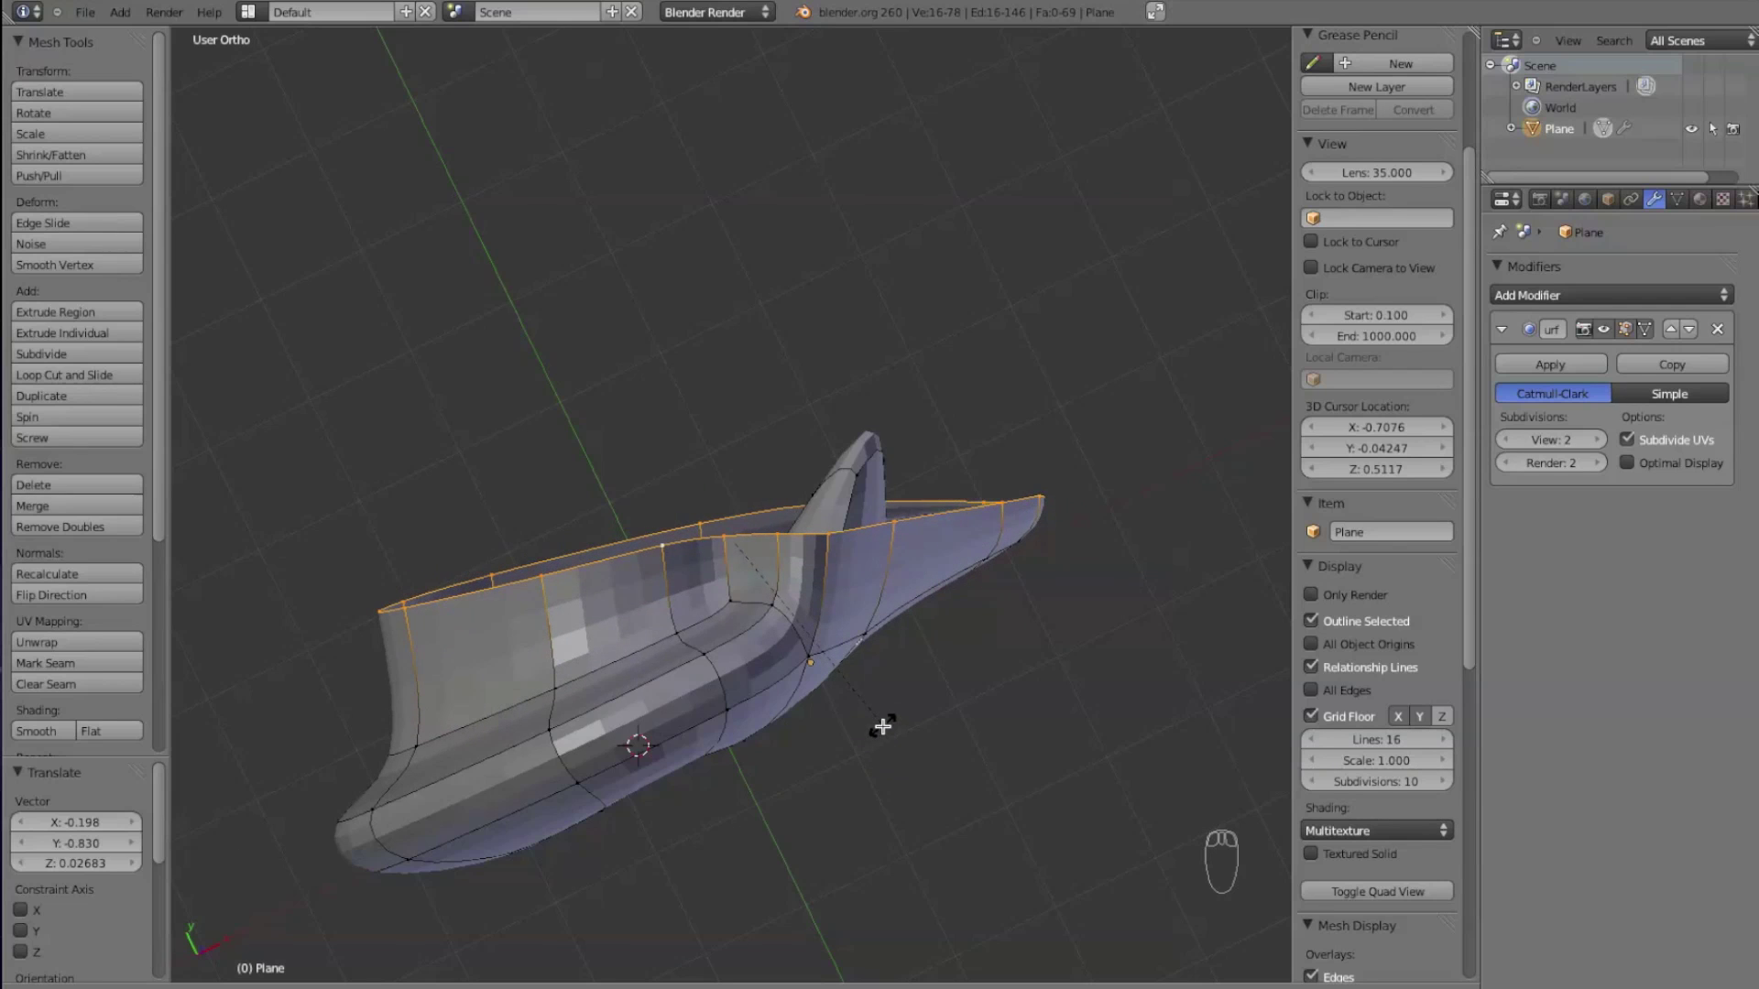
{"action": "left_click", "coordinate": [880, 728]}
- Pull the upper back border vertices forward one by one, starting with one moved about -0.090 in X and -0.269 in Y
{"action": "right_click", "coordinate": [730, 587]}
{"action": "left_click", "coordinate": [722, 578]}
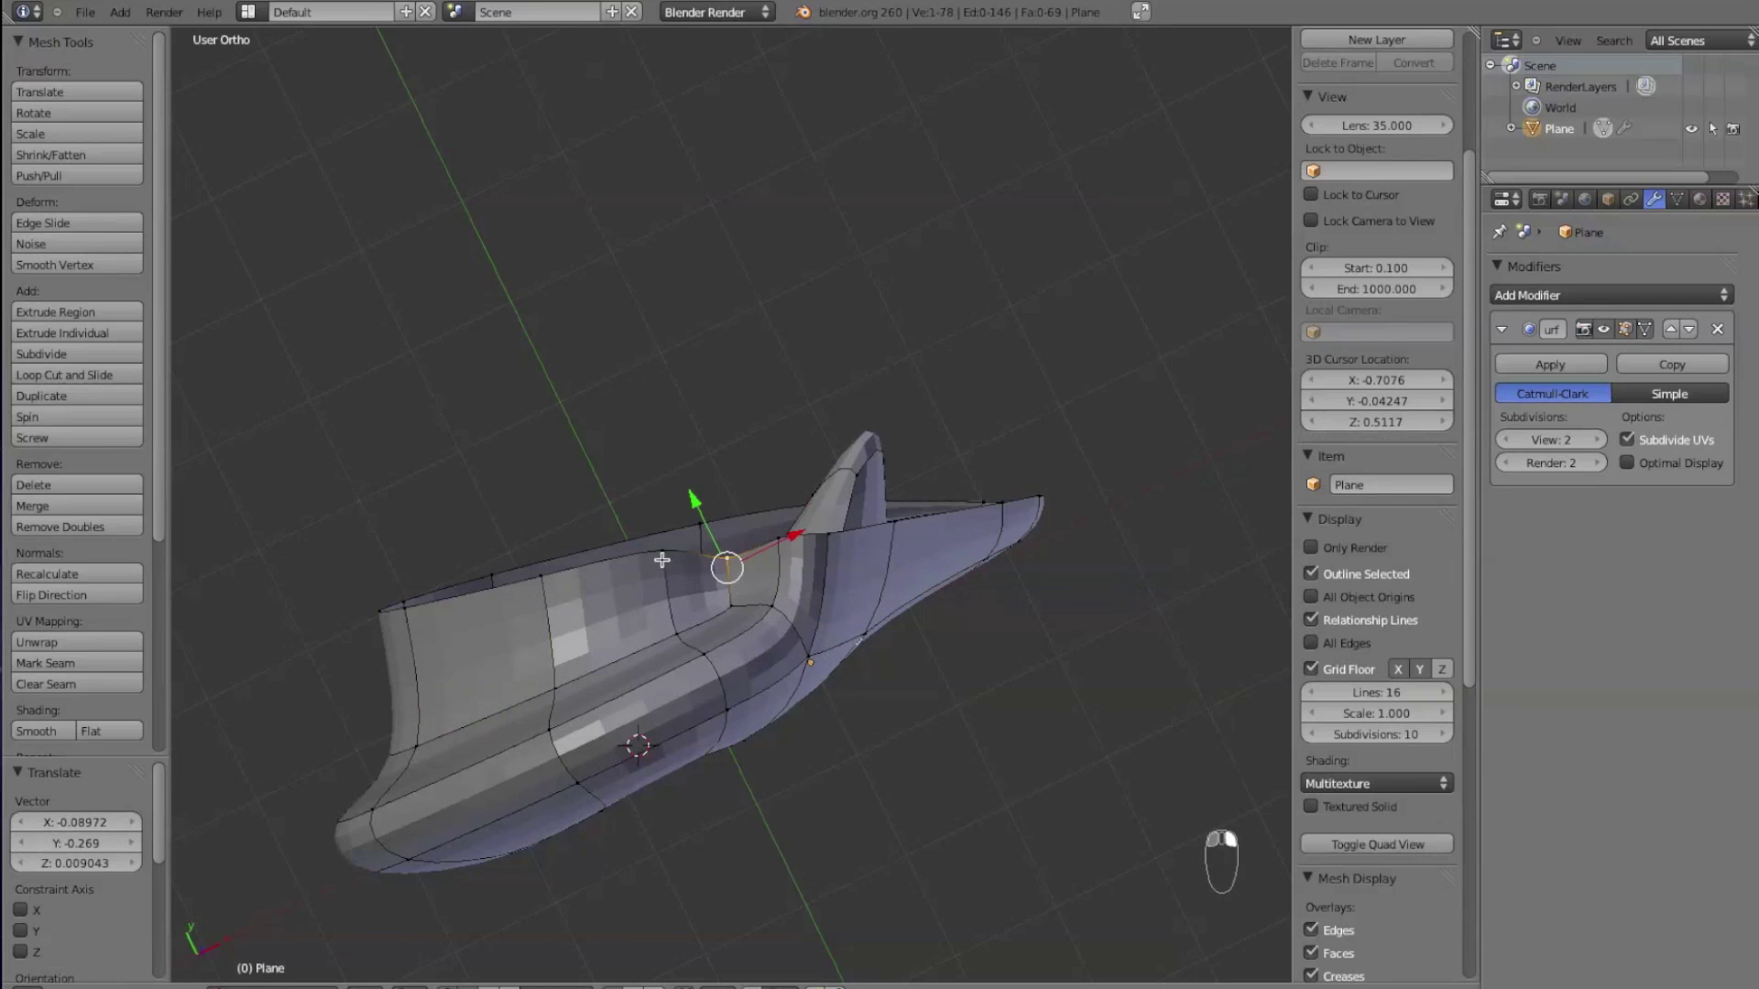
{"action": "right_click_drag", "start_coordinate": [661, 560], "coordinate": [664, 620]}
{"action": "right_click_drag", "start_coordinate": [553, 598], "coordinate": [556, 608]}
{"action": "right_click_drag", "start_coordinate": [796, 539], "coordinate": [727, 615]}
{"action": "right_click_drag", "start_coordinate": [671, 608], "coordinate": [678, 631]}
- Pull the face-side border vertices forward, one about -0.110 in X and -0.373 in Y, and a far border vertex about -0.375 in X and -0.723 in Y
{"action": "right_click_drag", "start_coordinate": [827, 553], "coordinate": [846, 603]}
{"action": "right_click_drag", "start_coordinate": [897, 521], "coordinate": [899, 577]}
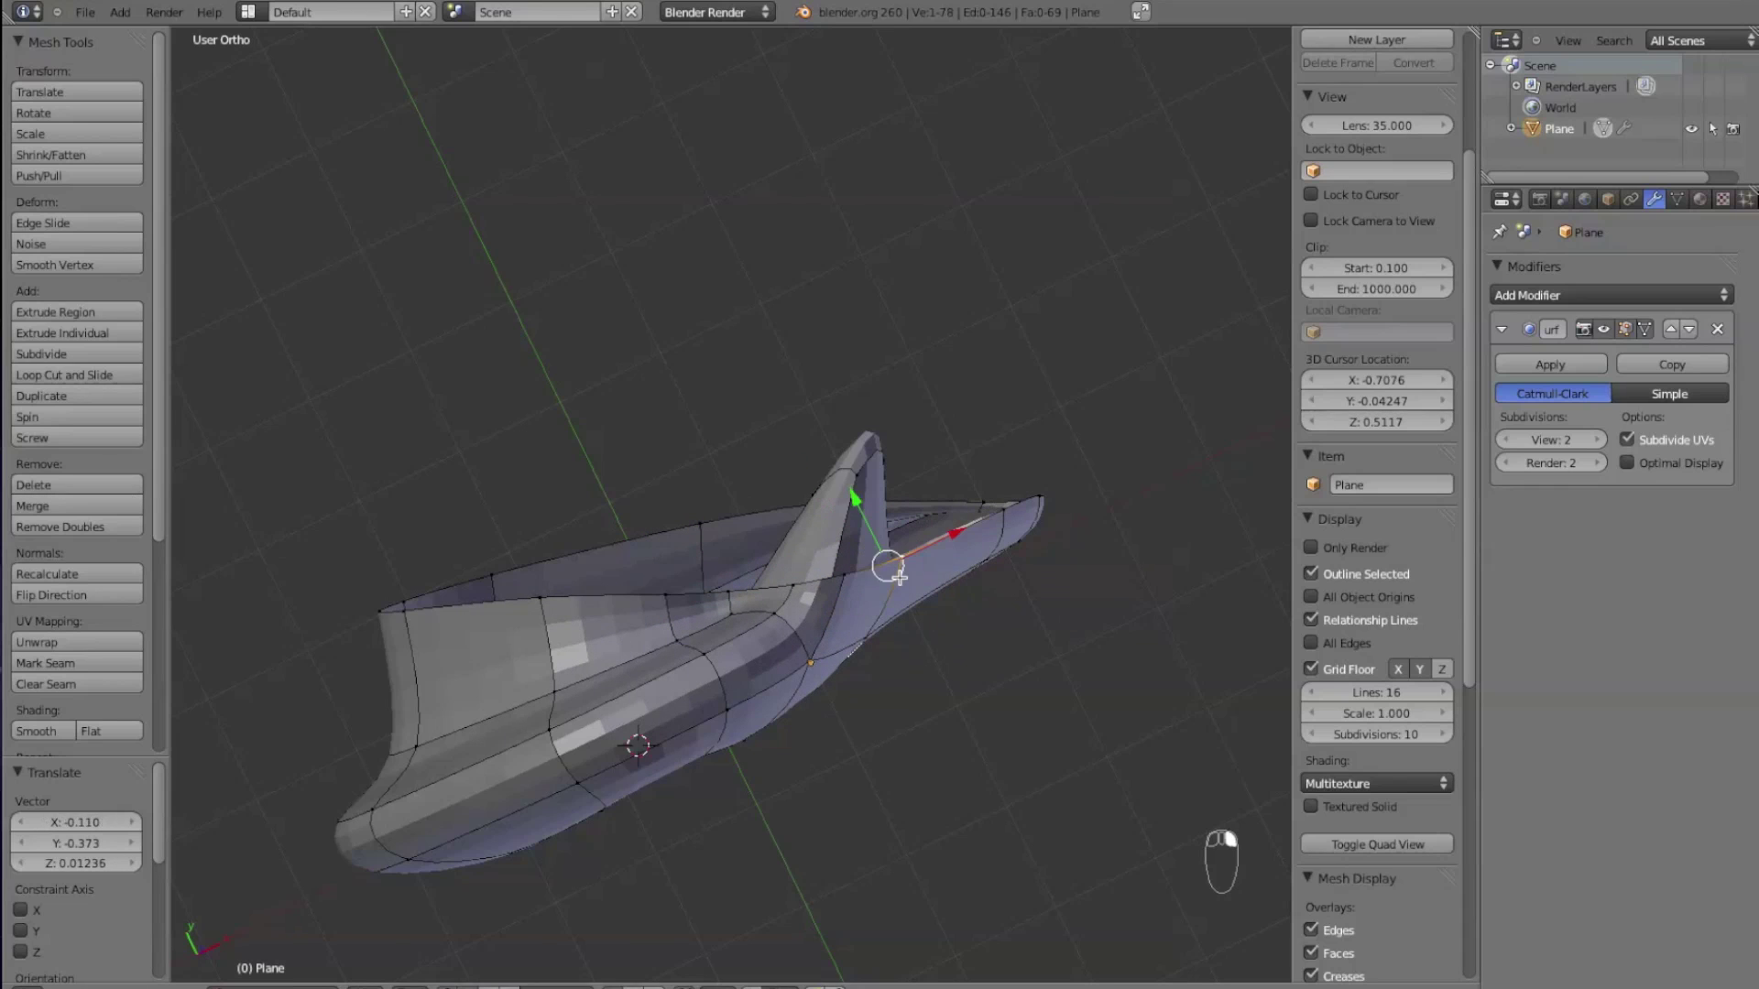
{"action": "mouse_move", "coordinate": [988, 513]}
{"action": "right_mouse_down"}
{"action": "mouse_move", "coordinate": [1009, 542]}
{"action": "mouse_move", "coordinate": [1053, 530]}
{"action": "mouse_move", "coordinate": [986, 527]}
{"action": "mouse_move", "coordinate": [1000, 536]}
{"action": "right_mouse_up"}
{"action": "right_click_drag", "start_coordinate": [727, 525], "coordinate": [700, 628]}
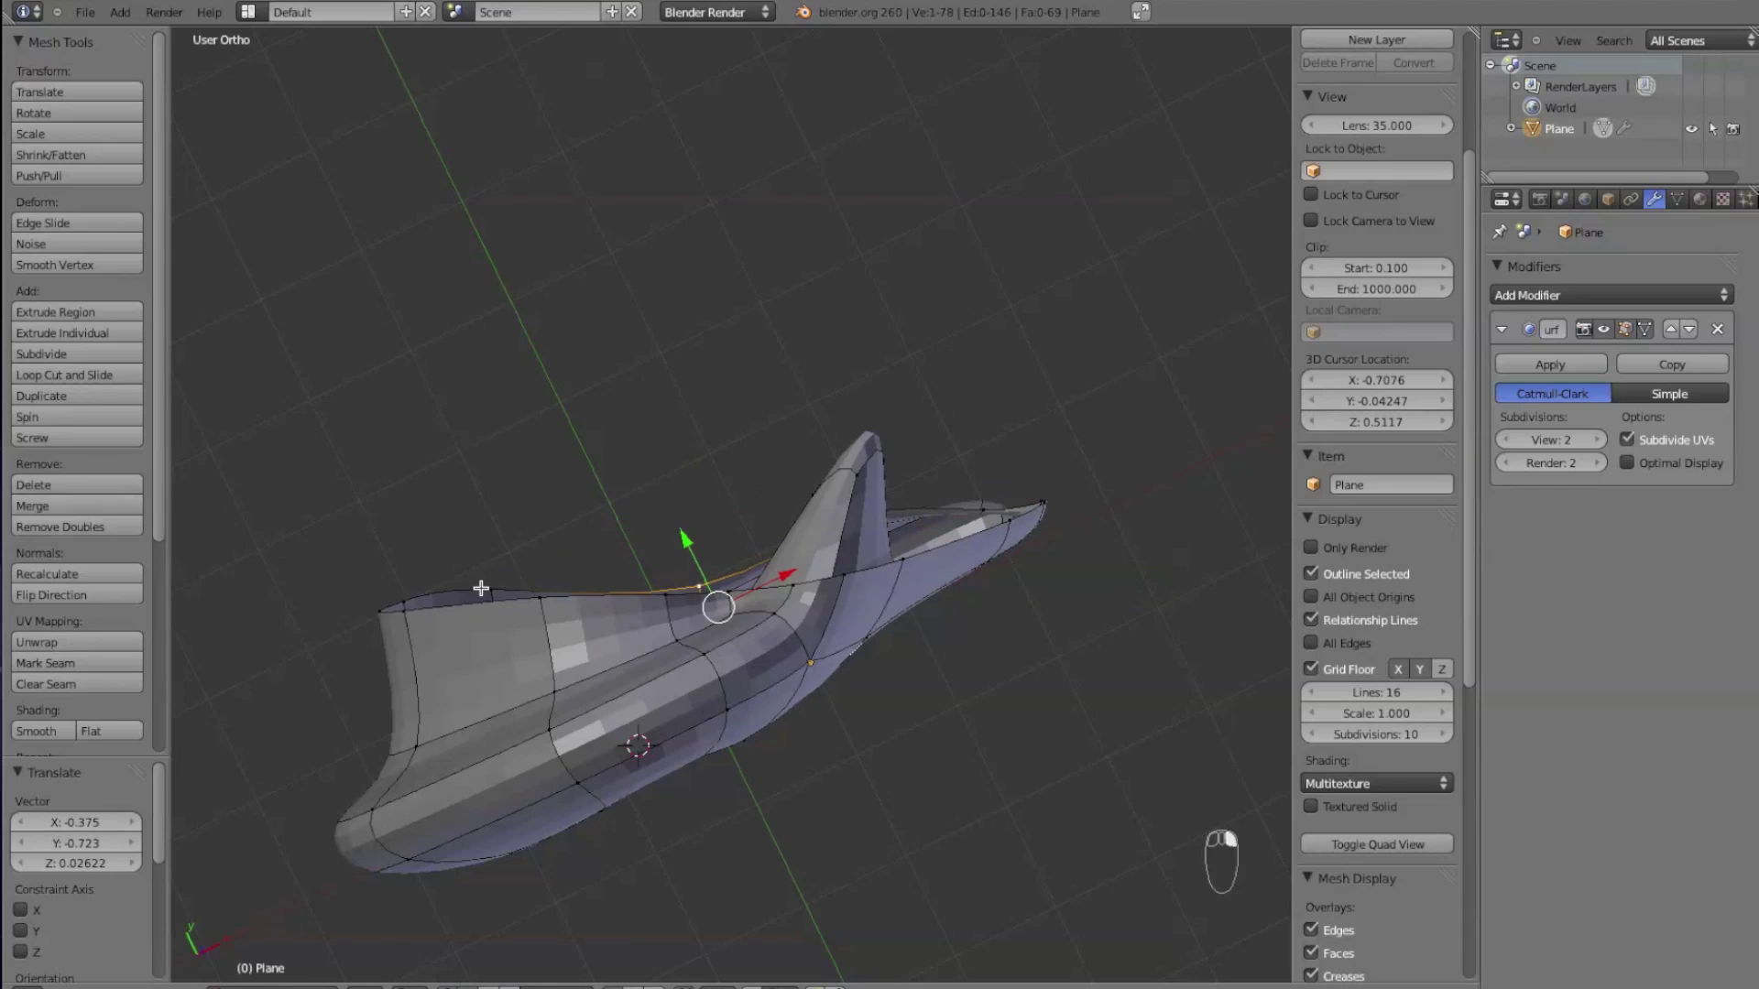
{"action": "right_click_drag", "start_coordinate": [481, 588], "coordinate": [413, 605]}
- Move one border vertex about 0.119 in X and 0.222 in Y, reposition another in wireframe display, and deselect everything
{"action": "middle_click_drag", "start_coordinate": [914, 497], "coordinate": [779, 553]}
{"action": "right_click_drag", "start_coordinate": [779, 553], "coordinate": [758, 534]}
{"action": "key", "text": "z"}
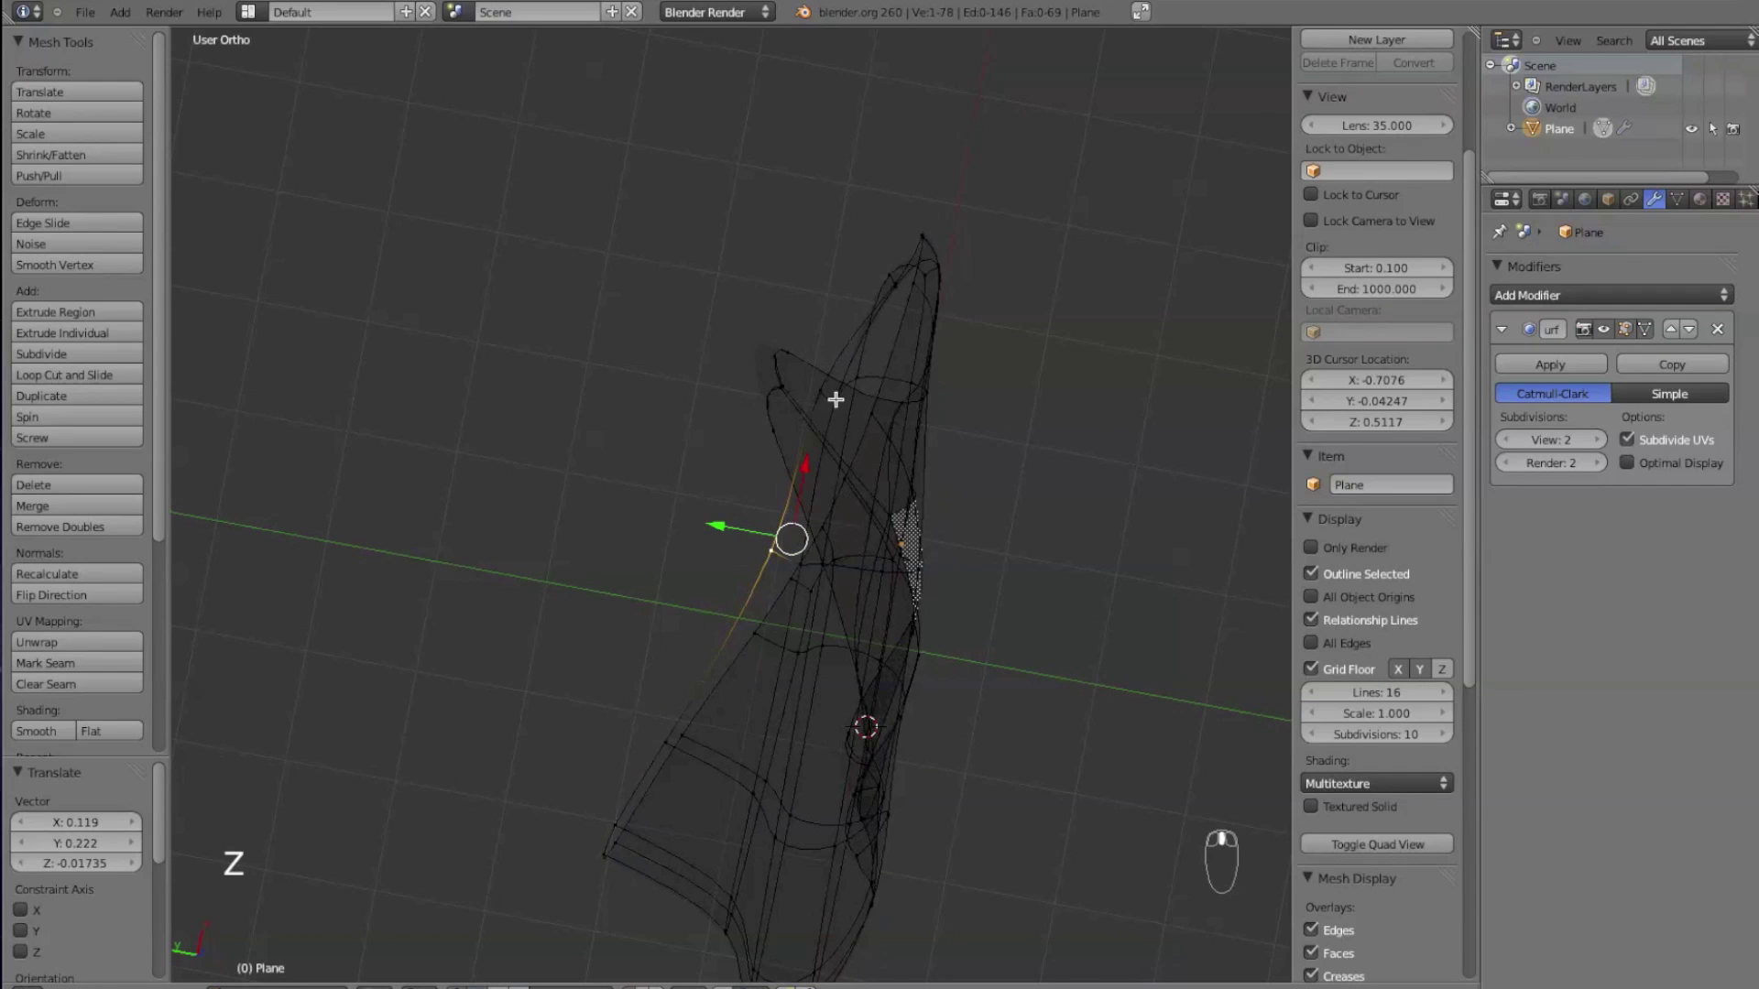
{"action": "right_click_drag", "start_coordinate": [828, 404], "coordinate": [874, 406]}
{"action": "key", "text": "a"}
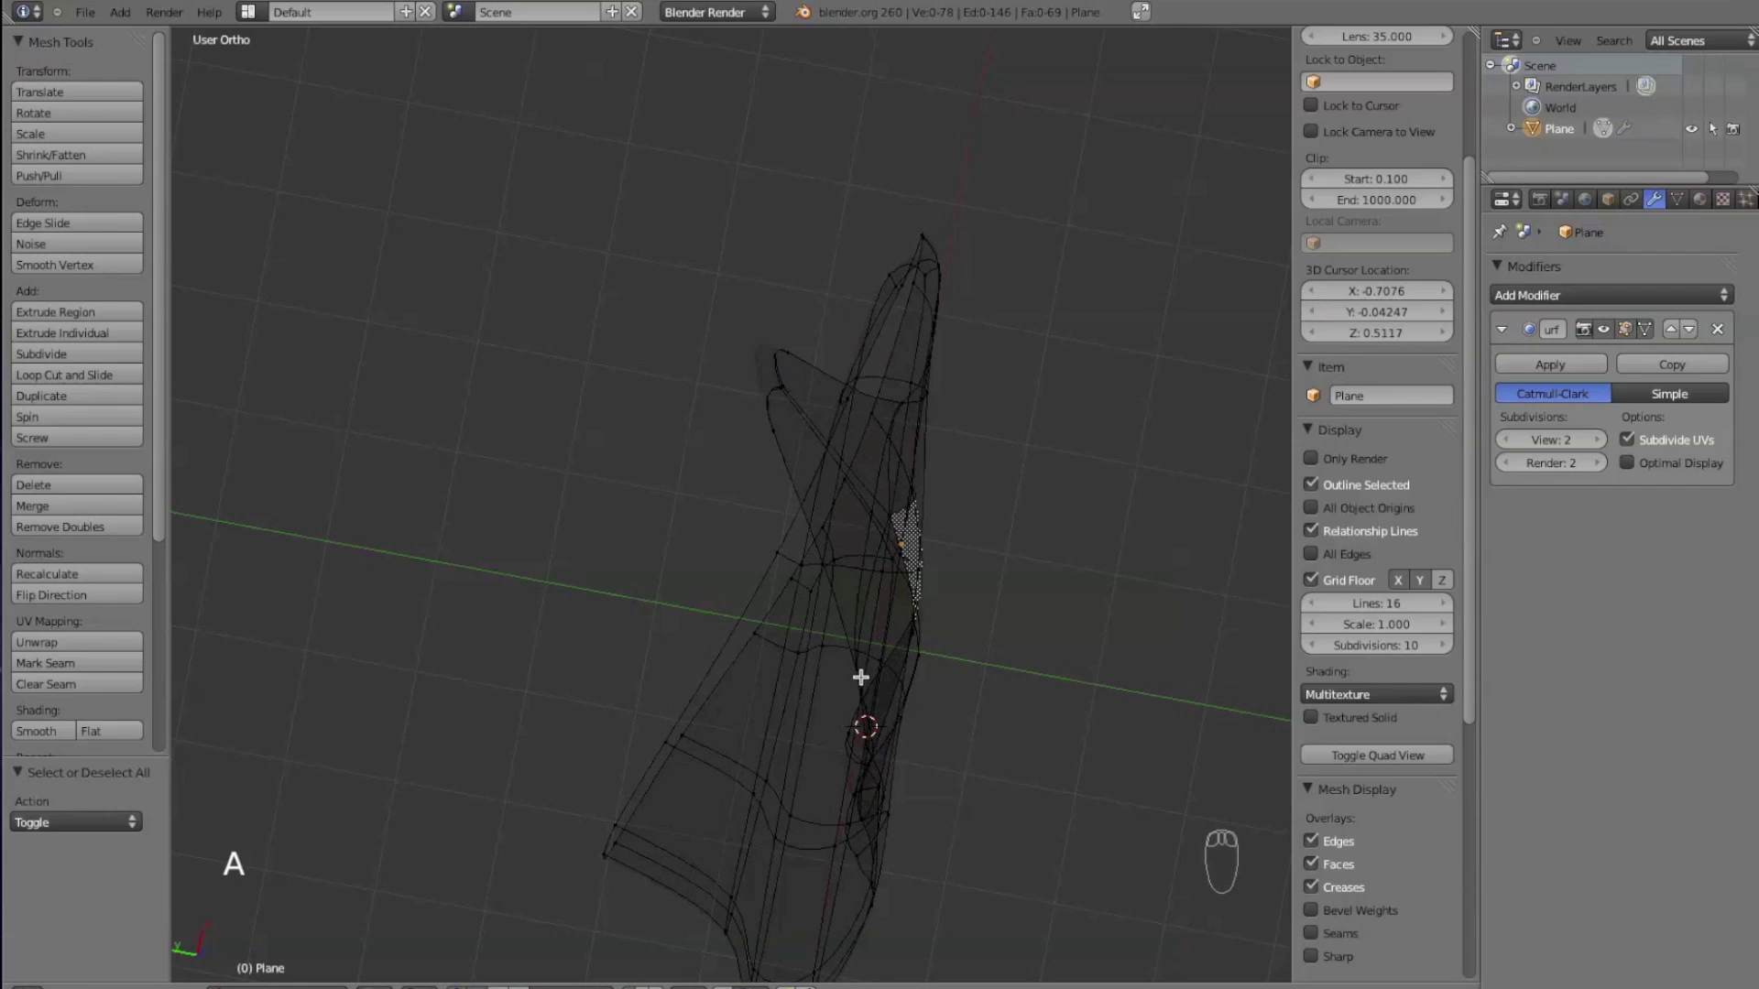
{"action": "key", "text": "z"}
- Move a border vertex near the lobe about 0.189 in Y and 0.070 in Z, and shift two neighbours along Y, the last about 0.056
{"action": "mouse_move", "coordinate": [878, 723]}
{"action": "middle_mouse_down"}
{"action": "mouse_move", "coordinate": [679, 679]}
{"action": "mouse_move", "coordinate": [566, 546]}
{"action": "mouse_move", "coordinate": [369, 631]}
{"action": "mouse_move", "coordinate": [483, 679]}
{"action": "mouse_move", "coordinate": [517, 592]}
{"action": "mouse_move", "coordinate": [617, 788]}
{"action": "middle_mouse_up"}
{"action": "right_click", "coordinate": [592, 766]}
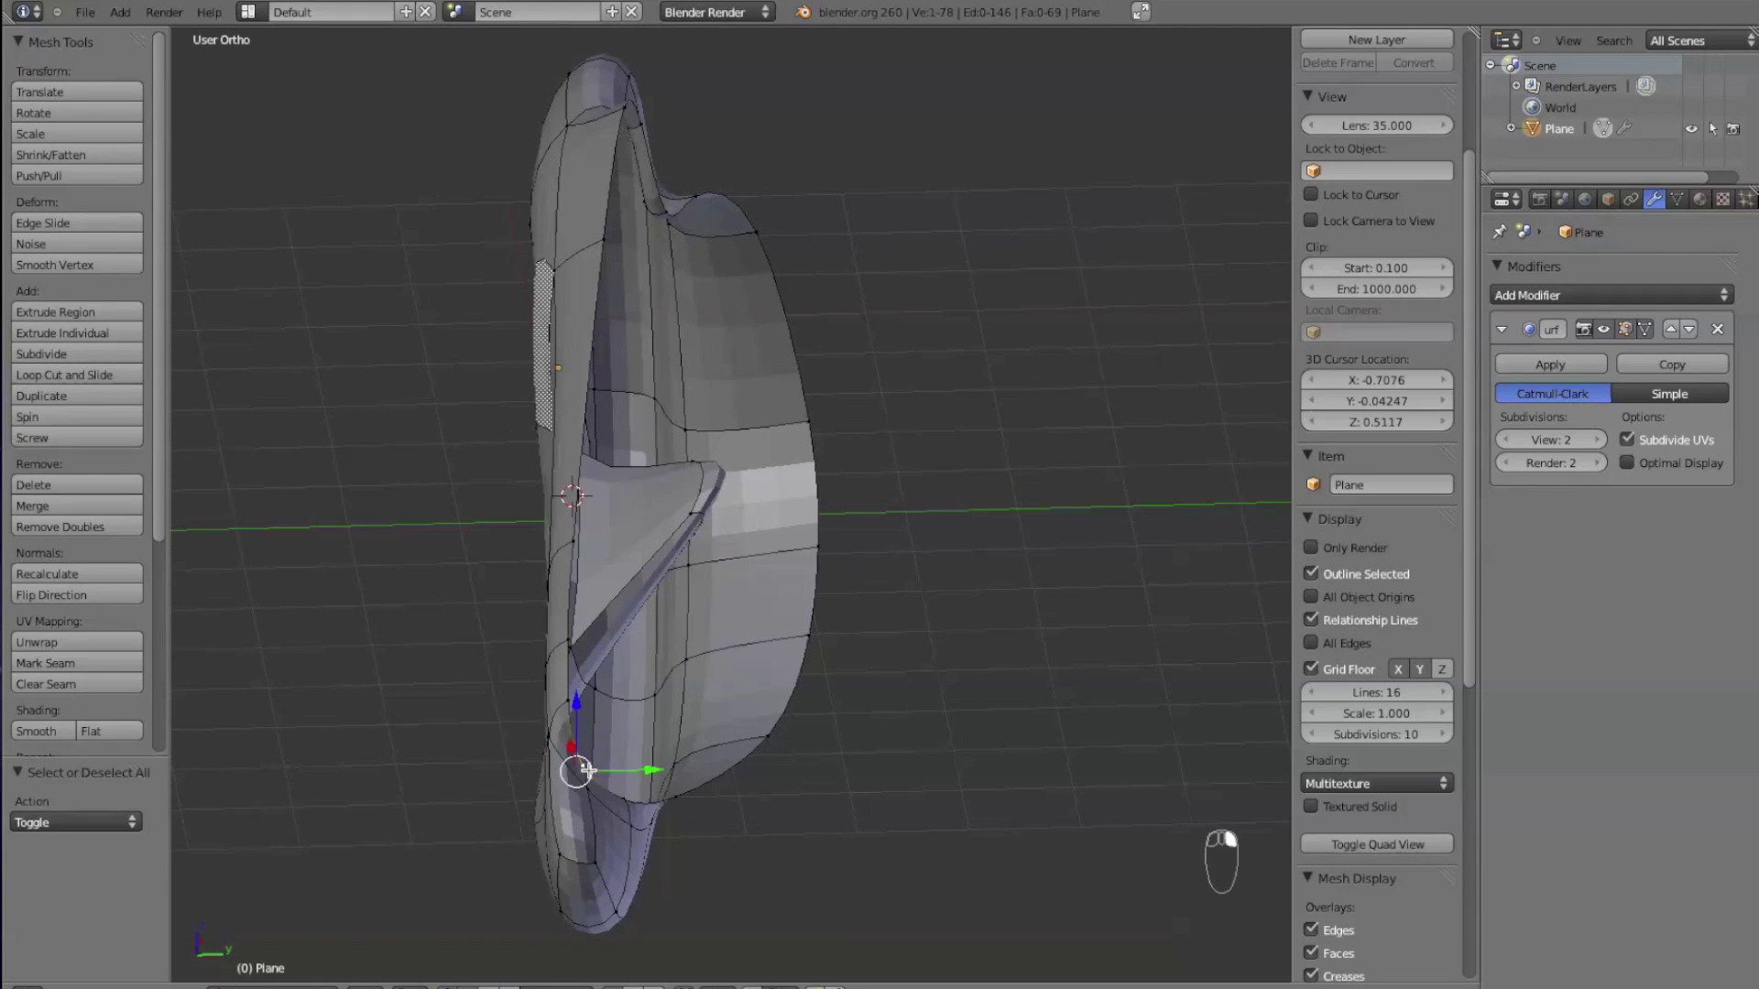
{"action": "right_click_drag", "start_coordinate": [623, 763], "coordinate": [663, 795]}
{"action": "middle_click_drag", "start_coordinate": [583, 768], "coordinate": [579, 965]}
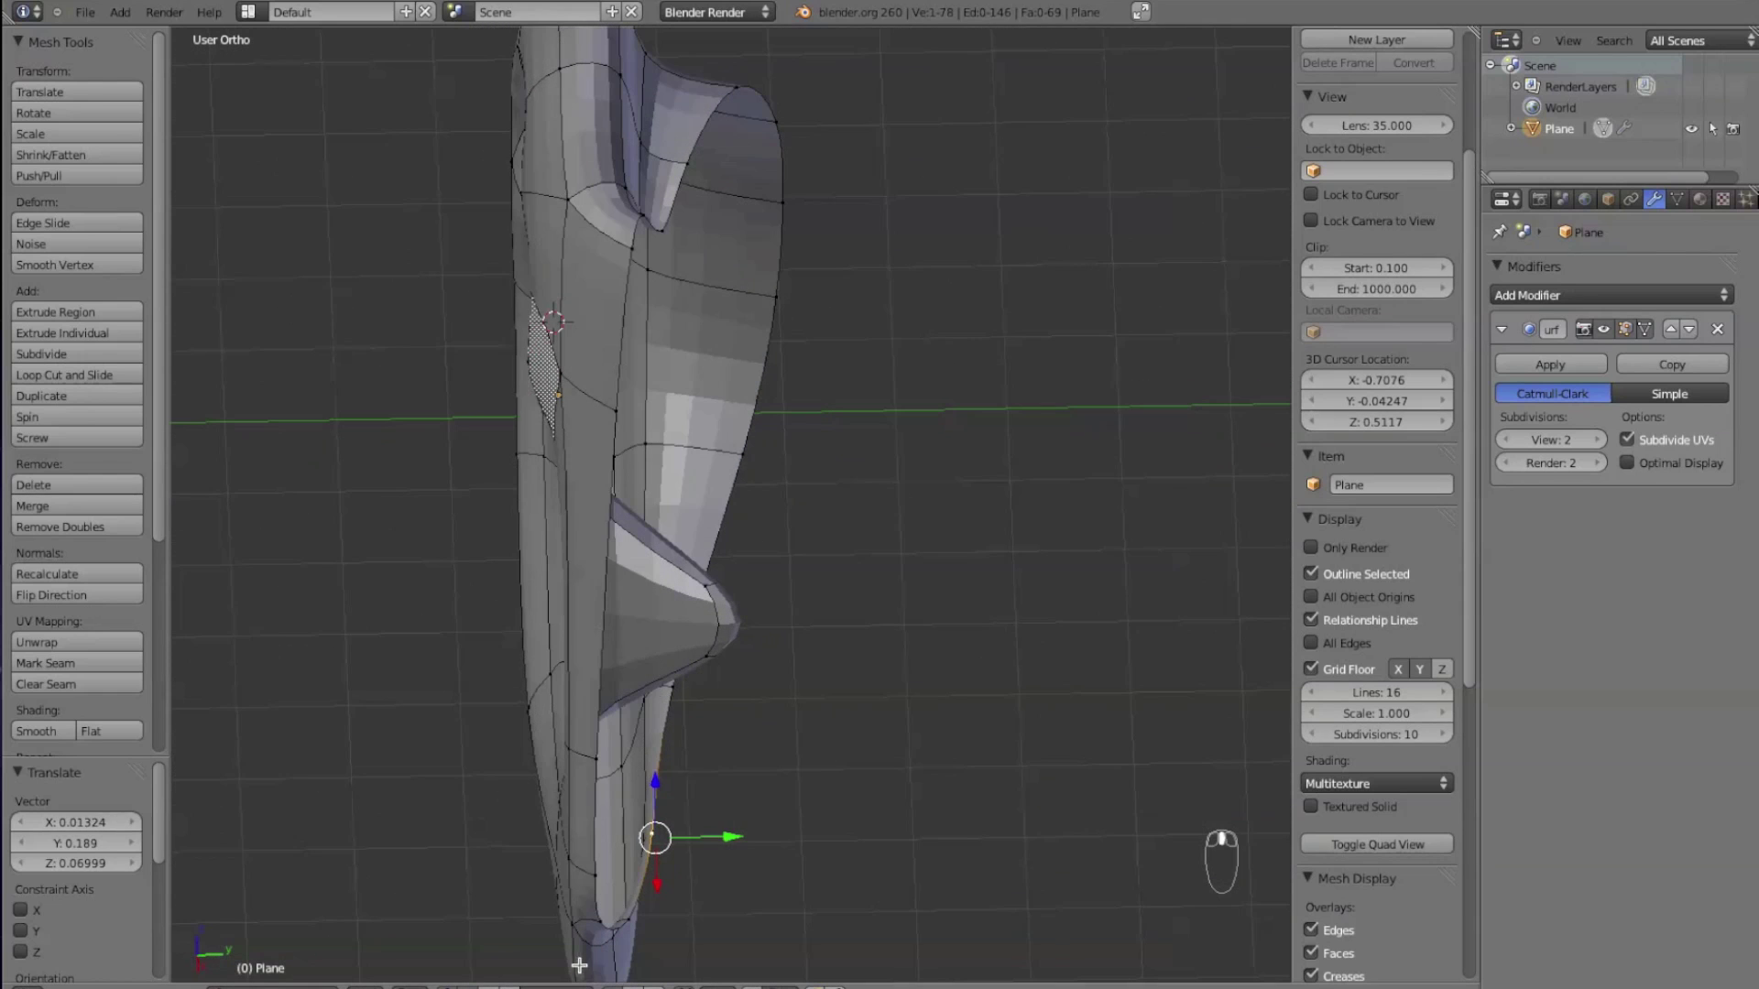
{"action": "right_click", "coordinate": [680, 698]}
{"action": "left_click_drag", "start_coordinate": [730, 714], "coordinate": [758, 719]}
{"action": "right_click", "coordinate": [628, 917]}
{"action": "mouse_move", "coordinate": [687, 930]}
{"action": "left_mouse_down"}
{"action": "mouse_move", "coordinate": [703, 933]}
{"action": "mouse_move", "coordinate": [655, 932]}
{"action": "left_mouse_up"}
- Move the border vertex above the lobe about -0.137 in X and 0.178 in Z, and nudge the next one up about 0.036 in Z
{"action": "middle_click_drag", "start_coordinate": [655, 933], "coordinate": [827, 863]}
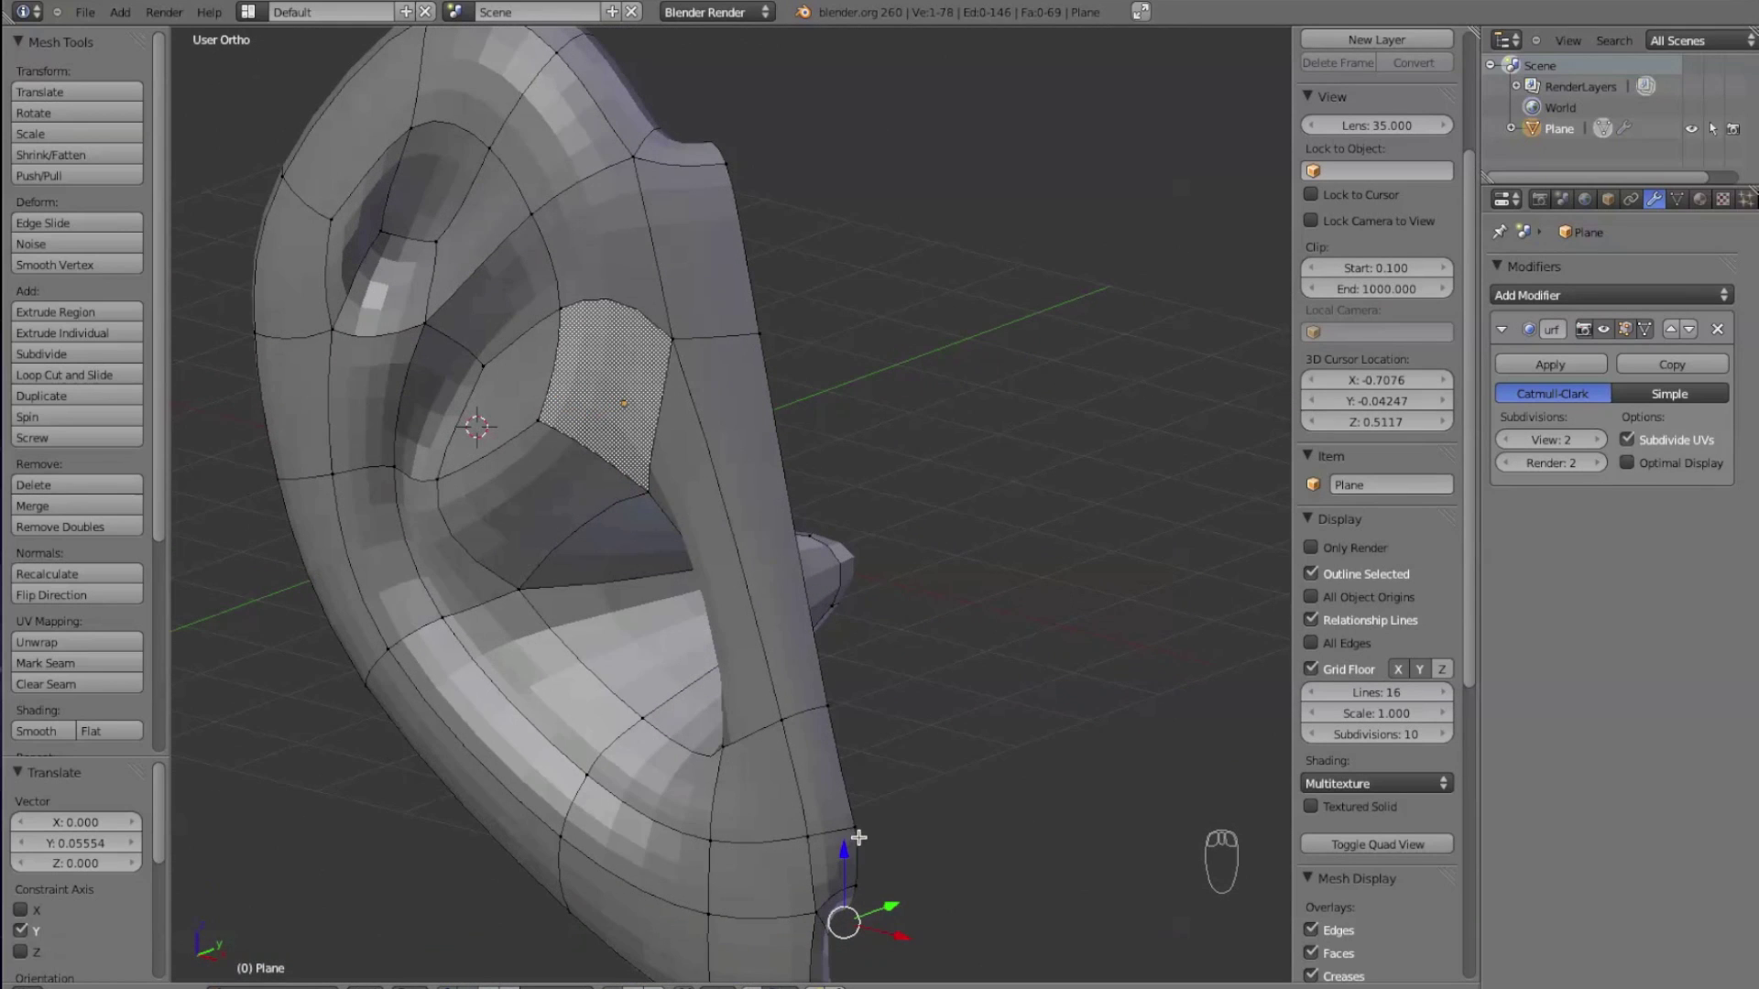
{"action": "right_click_drag", "start_coordinate": [858, 837], "coordinate": [842, 782]}
{"action": "left_click", "coordinate": [845, 806]}
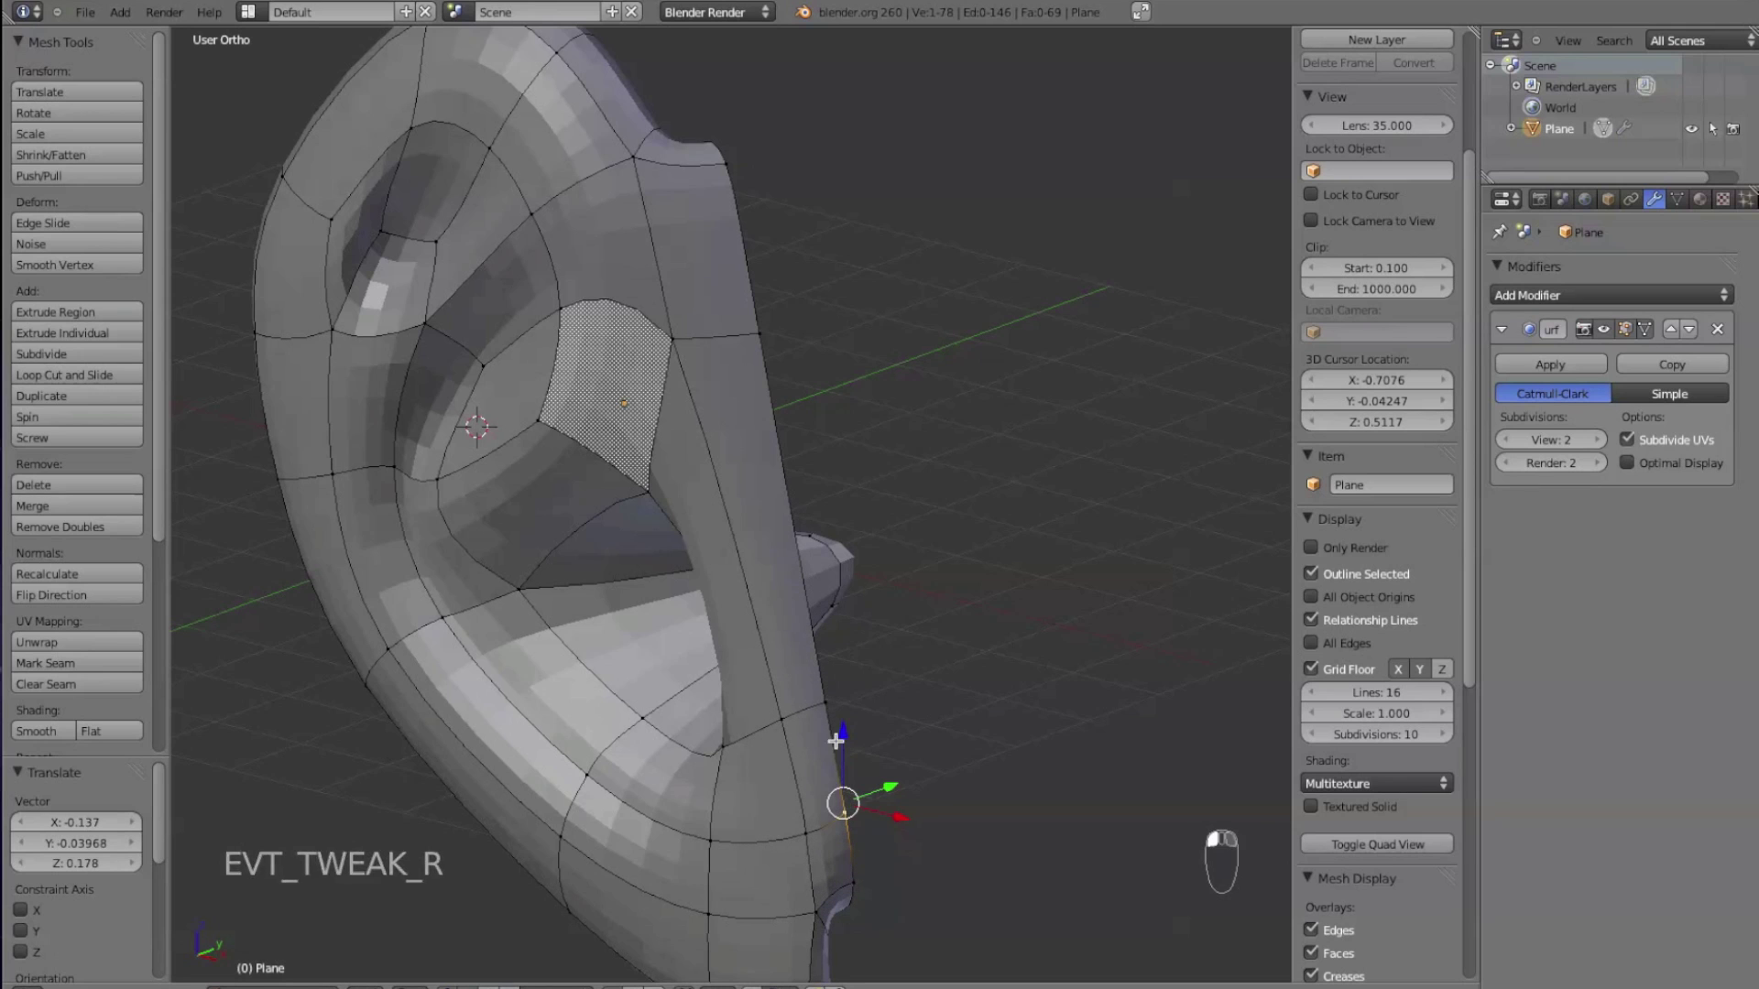
{"action": "right_click_drag", "start_coordinate": [833, 712], "coordinate": [837, 707]}
{"action": "left_click", "coordinate": [837, 706]}
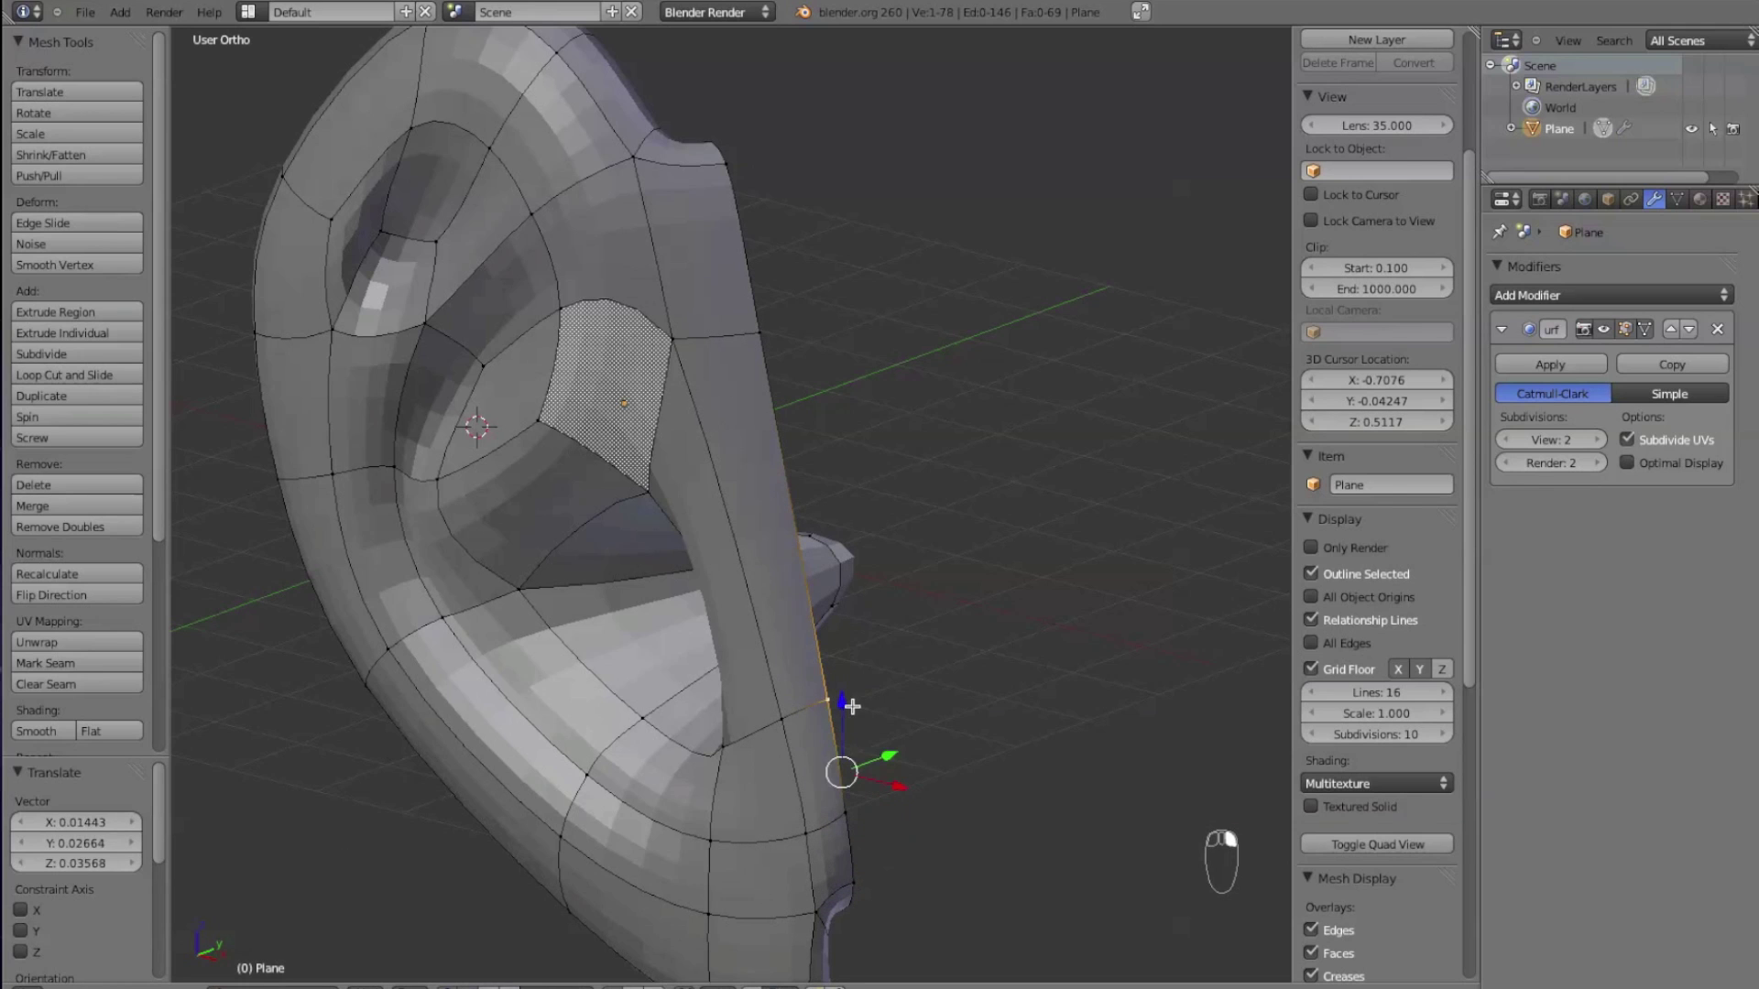
- Select the entire back border loop and scale it up by about 1.528 in front view
{"action": "key", "text": "a"}
{"action": "key", "text": "a"}
{"action": "right_click", "coordinate": [855, 763], "text": "alt"}
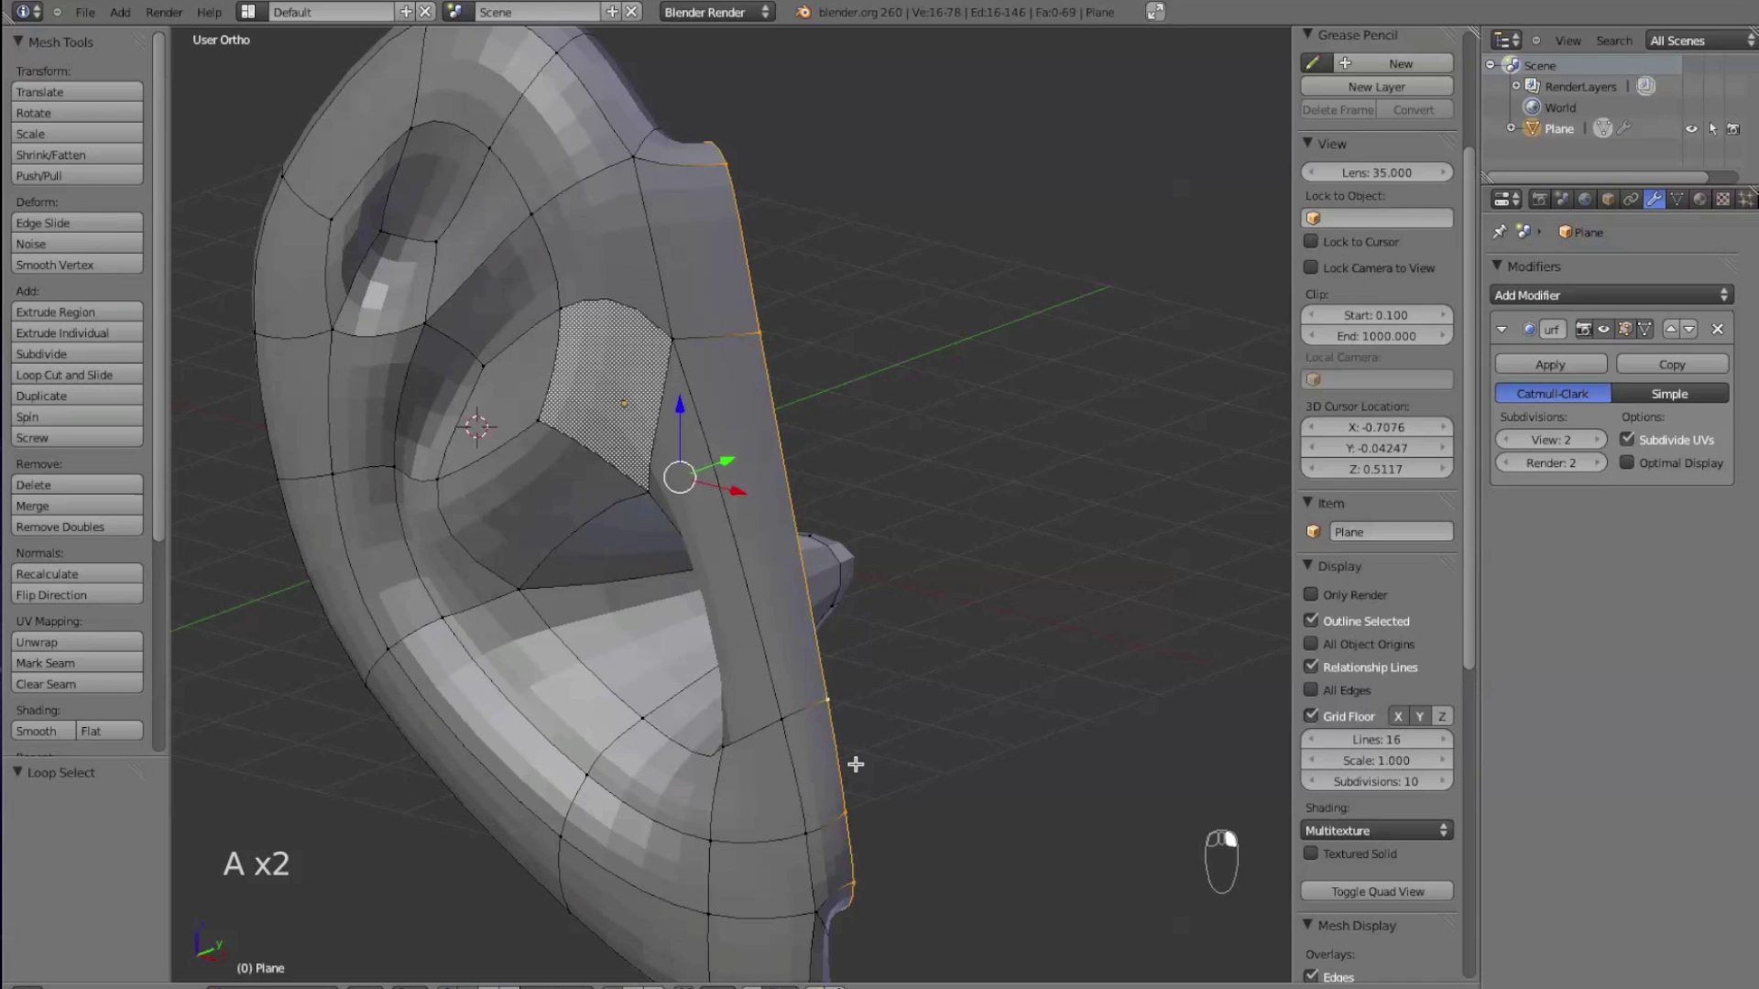
{"action": "key", "text": "KP_1"}
{"action": "key", "text": "s"}
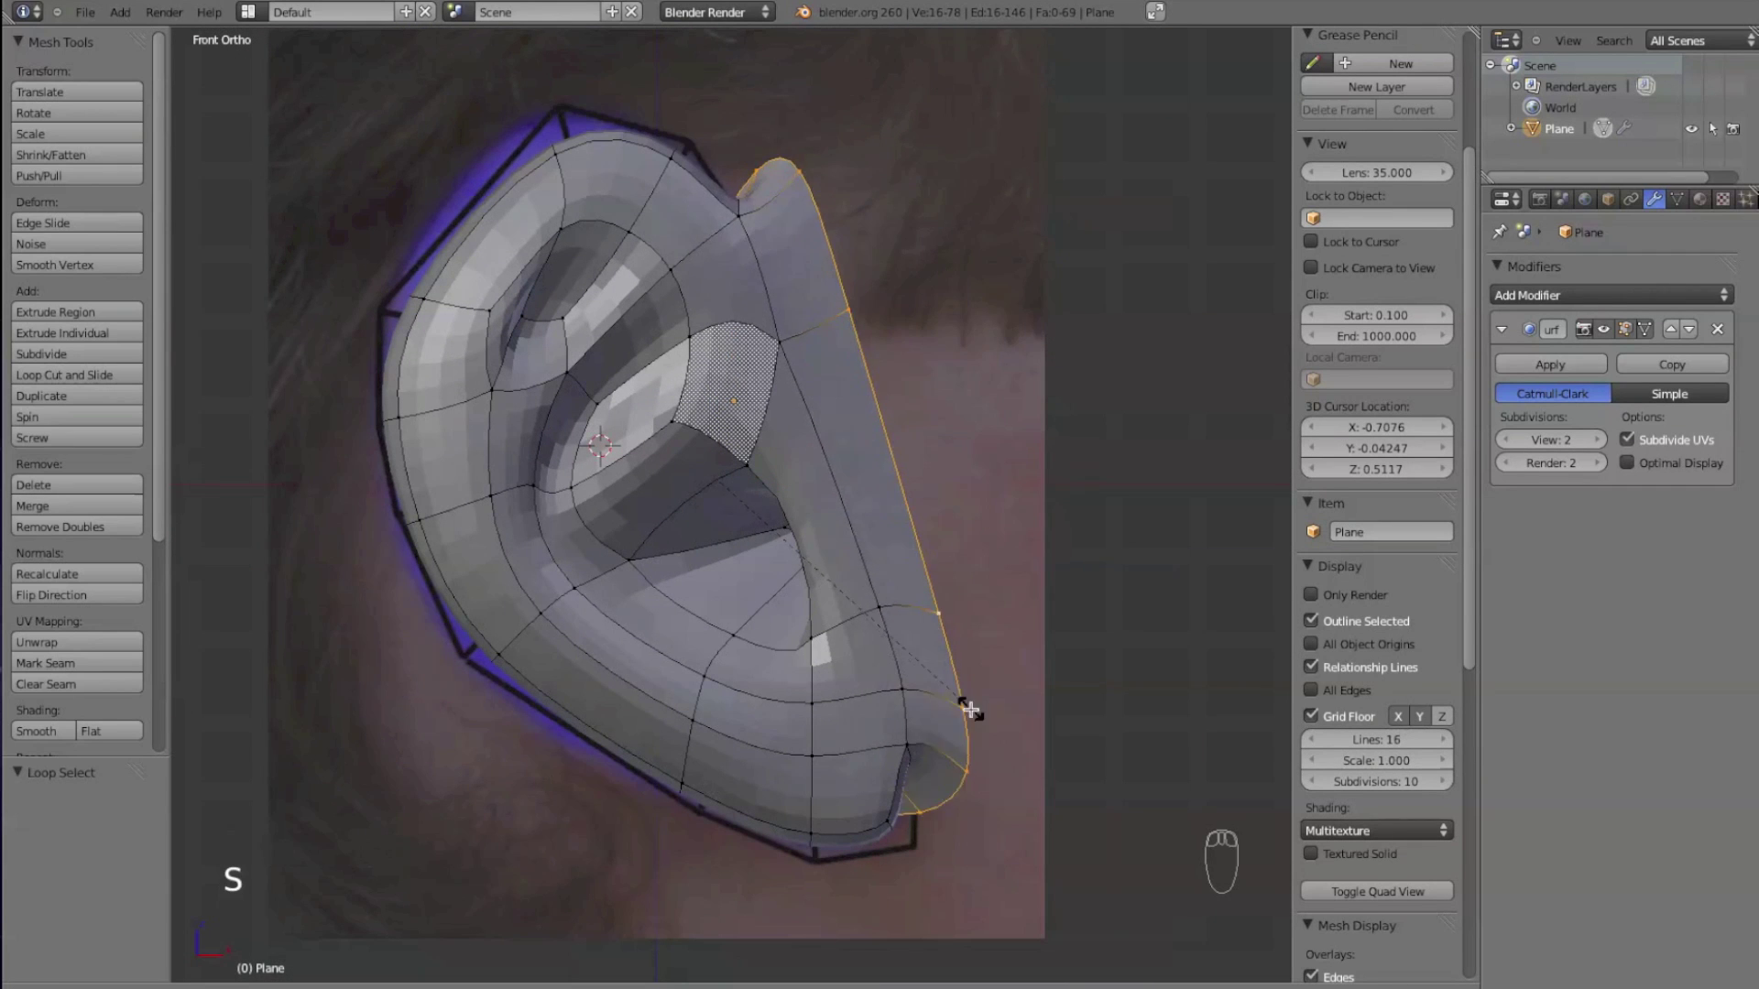
{"action": "left_click", "coordinate": [1060, 733]}
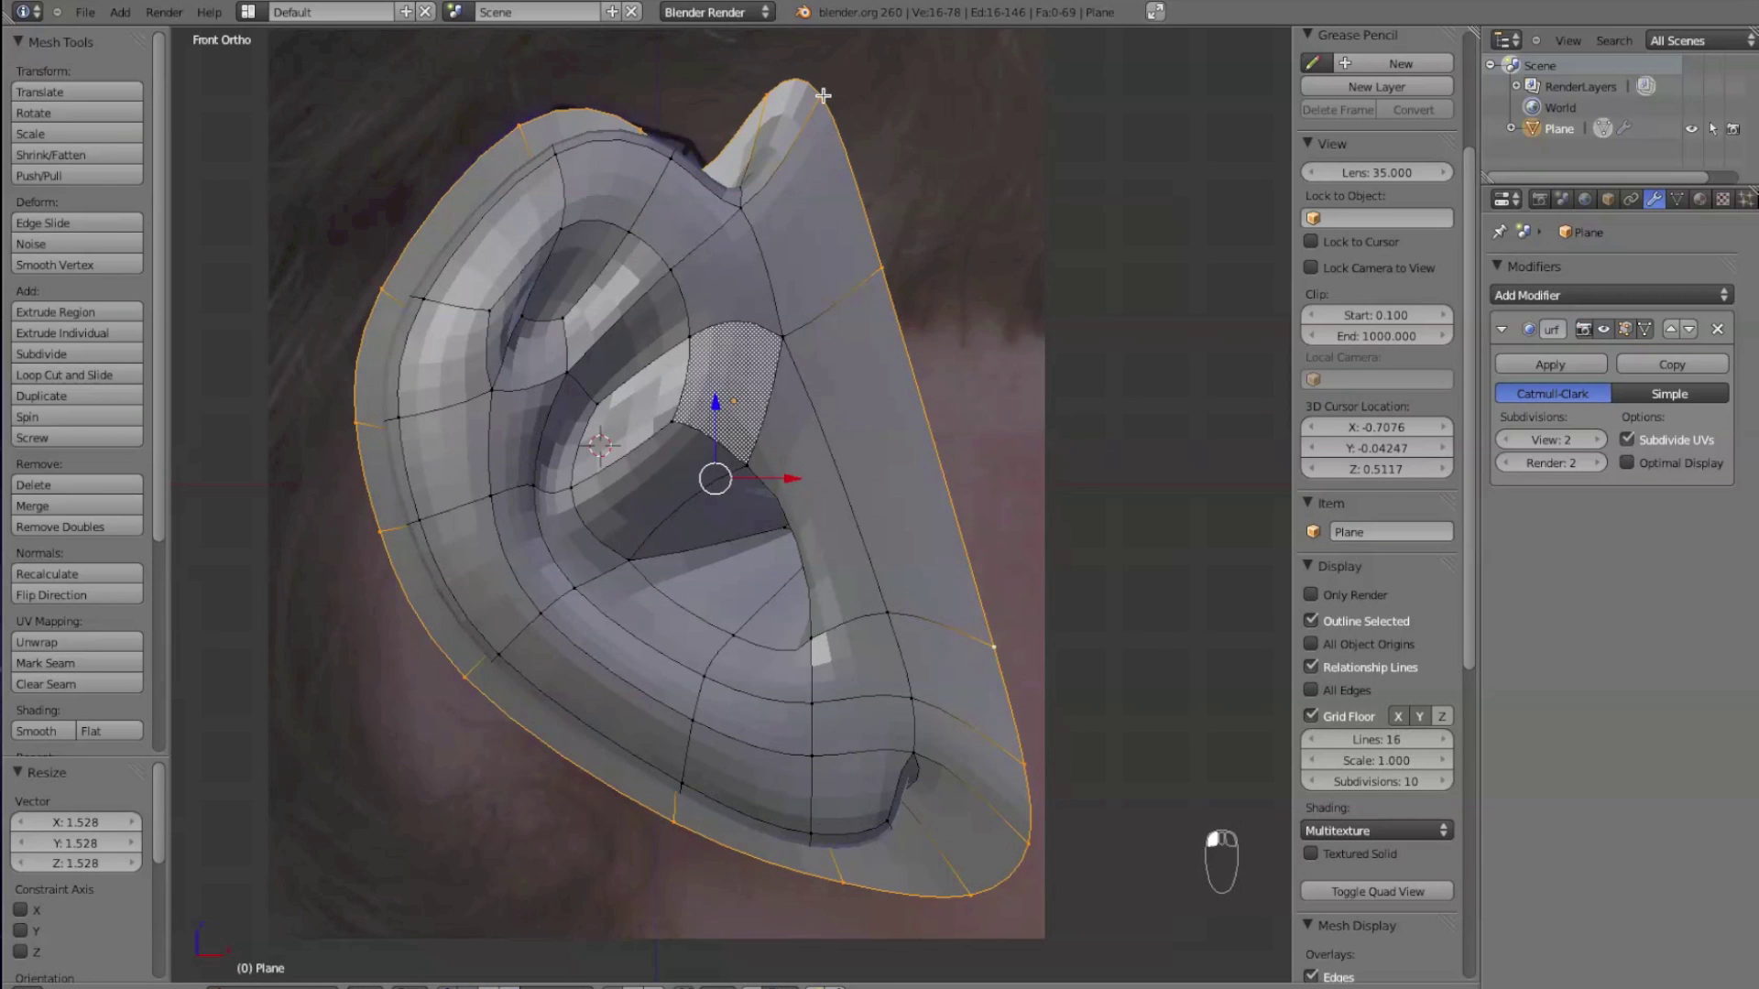
- Round the upper border: move the peak vertex about -0.081 in X and -1.321 in Z, adjust its neighbour's height, and move another about -0.377 in X and -0.634 in Z
{"action": "right_click_drag", "start_coordinate": [822, 96], "coordinate": [815, 208]}
{"action": "middle_click_drag", "start_coordinate": [707, 145], "coordinate": [694, 230]}
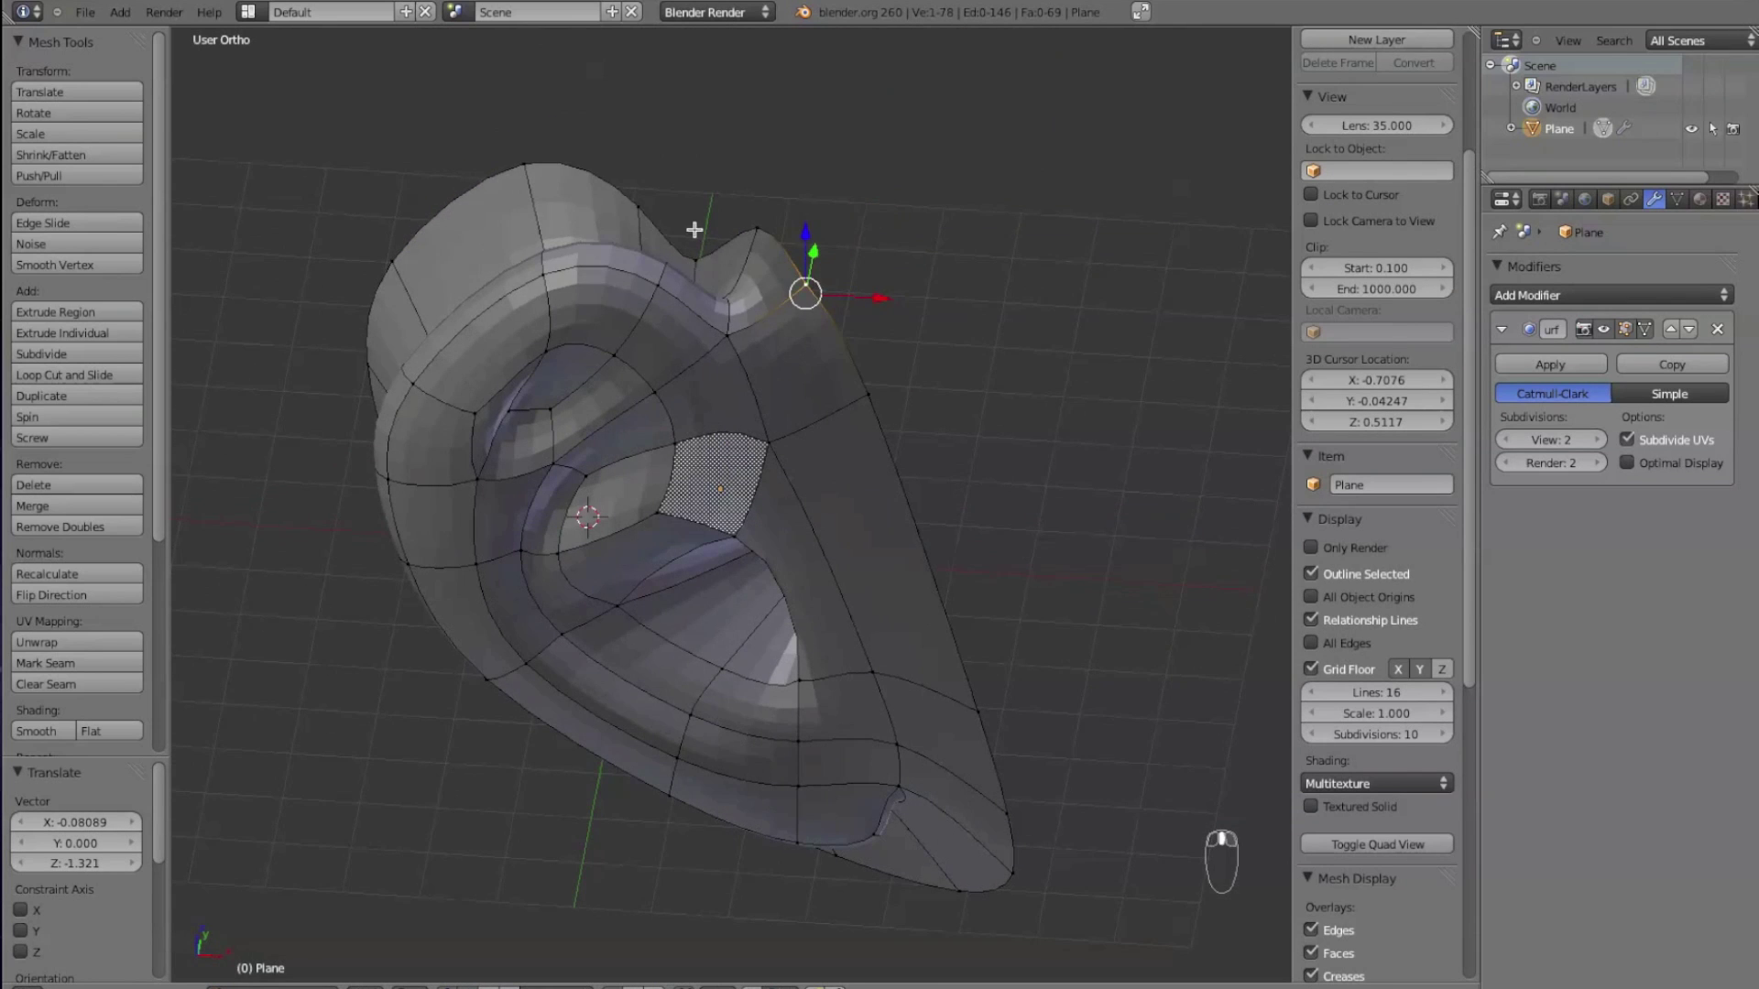
{"action": "key", "text": "KP_1"}
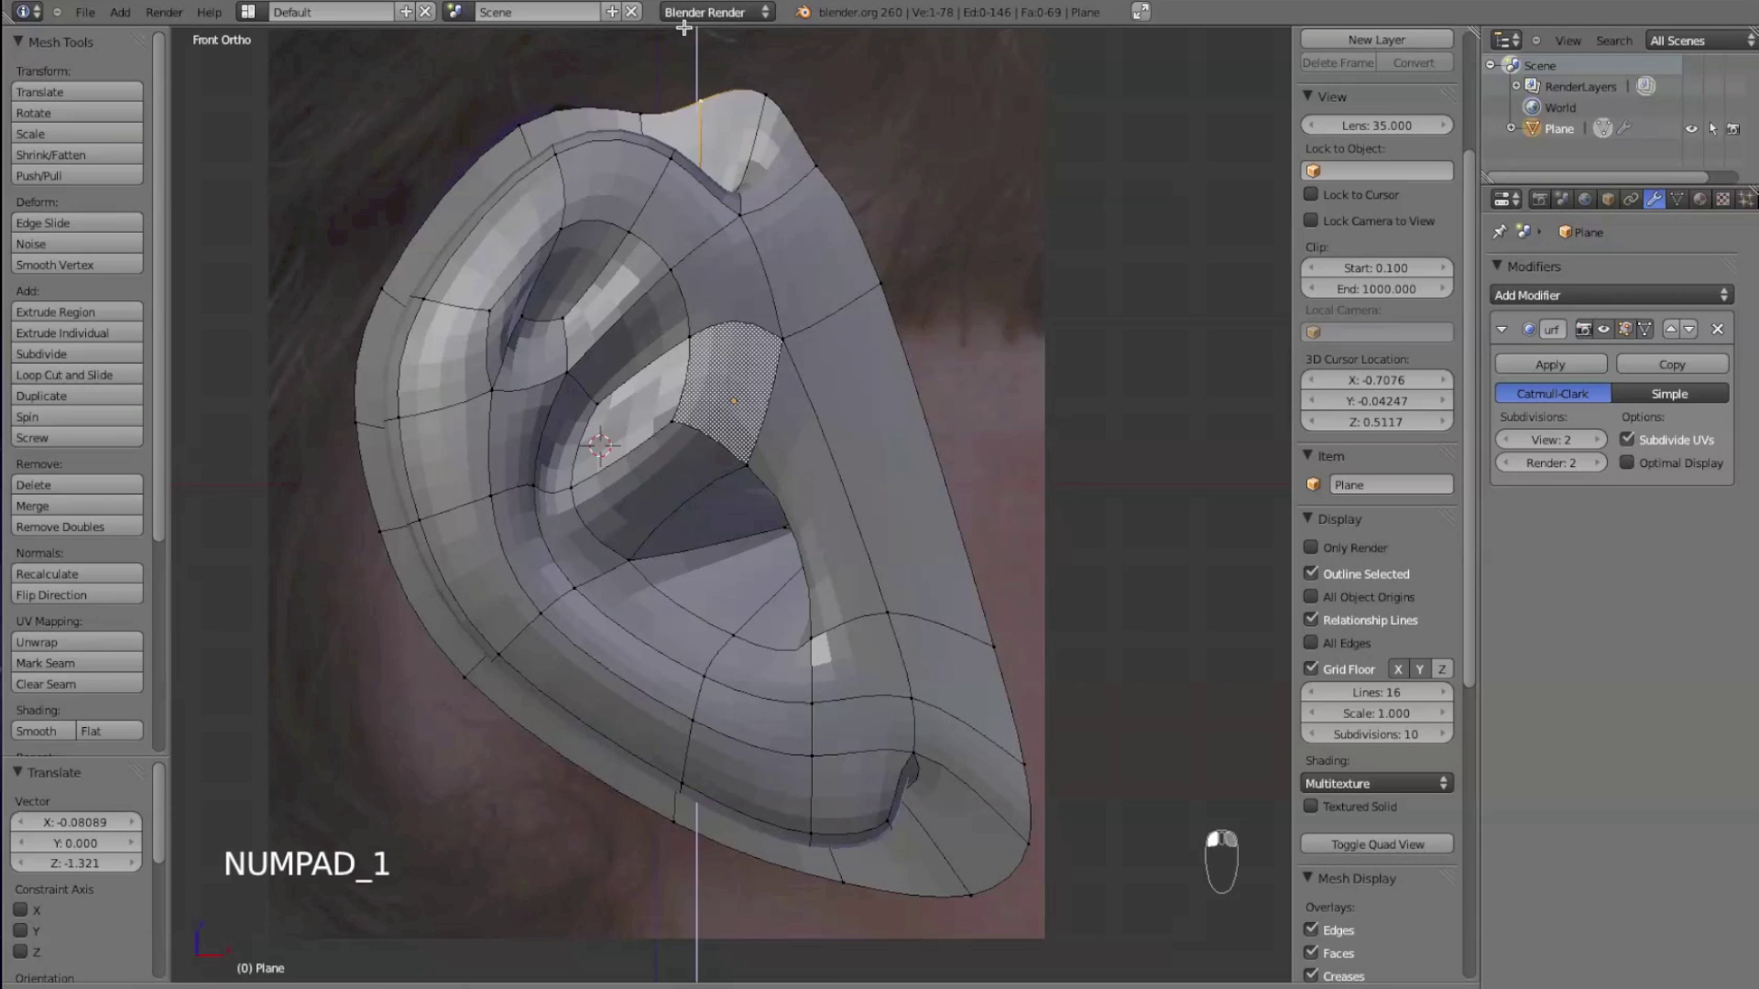
{"action": "left_click_drag", "start_coordinate": [684, 27], "coordinate": [683, 35]}
{"action": "right_click_drag", "start_coordinate": [642, 107], "coordinate": [504, 178]}
{"action": "left_click", "coordinate": [638, 77]}
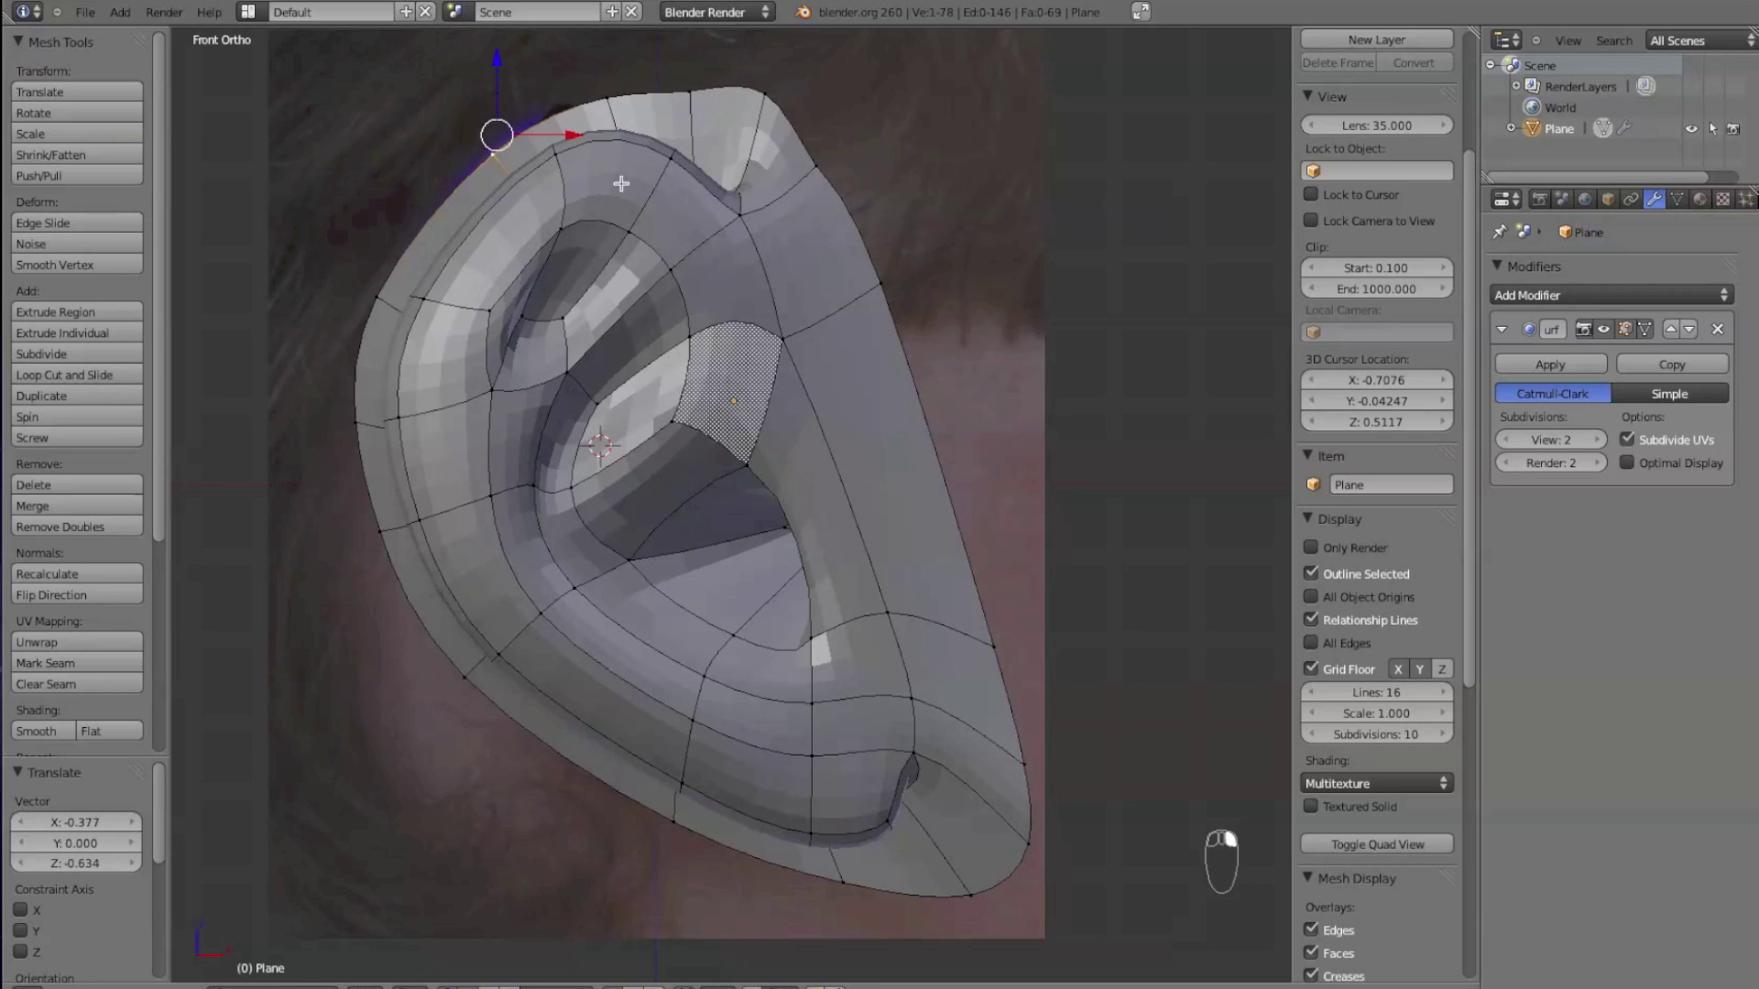
- Even out the face-side border vertices, moving the uppermost about 0.202 in X and -0.593 in Z, and one above the lobe about -0.351 in X and 1.456 in Z
{"action": "right_click_drag", "start_coordinate": [770, 101], "coordinate": [839, 224]}
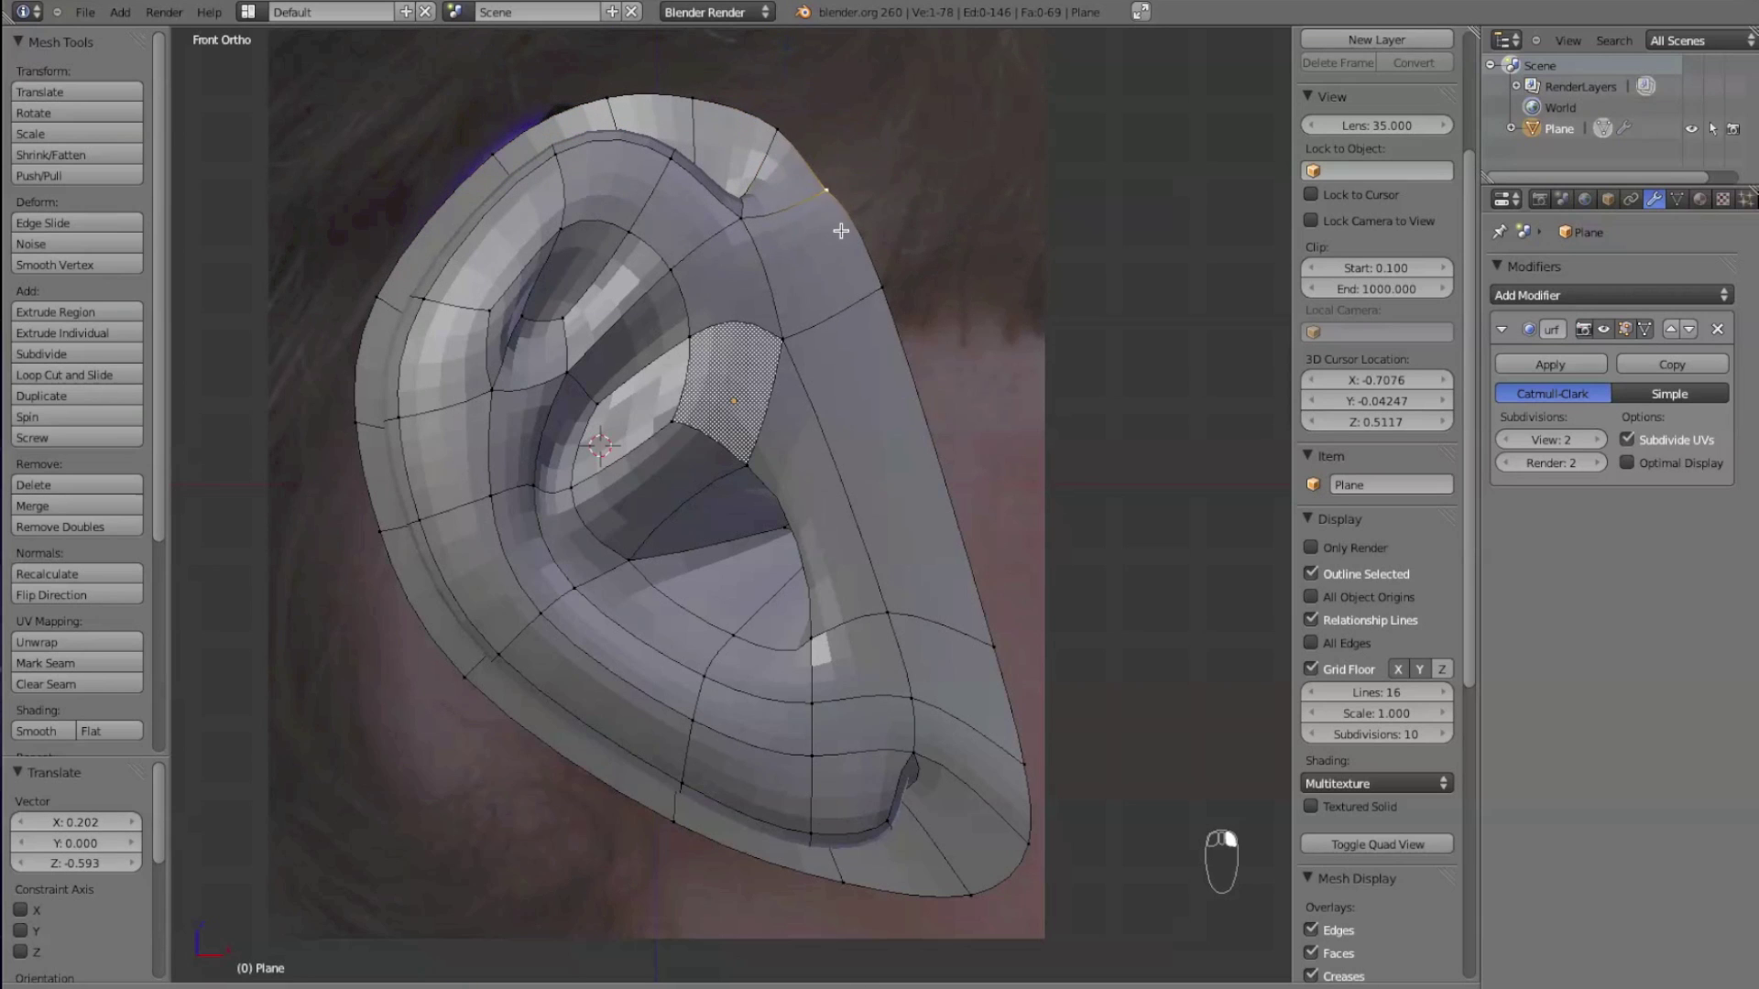
{"action": "right_click_drag", "start_coordinate": [878, 301], "coordinate": [871, 348]}
{"action": "right_click_drag", "start_coordinate": [991, 664], "coordinate": [942, 516]}
{"action": "right_click_drag", "start_coordinate": [1010, 741], "coordinate": [984, 627]}
{"action": "right_click_drag", "start_coordinate": [1021, 822], "coordinate": [1017, 757]}
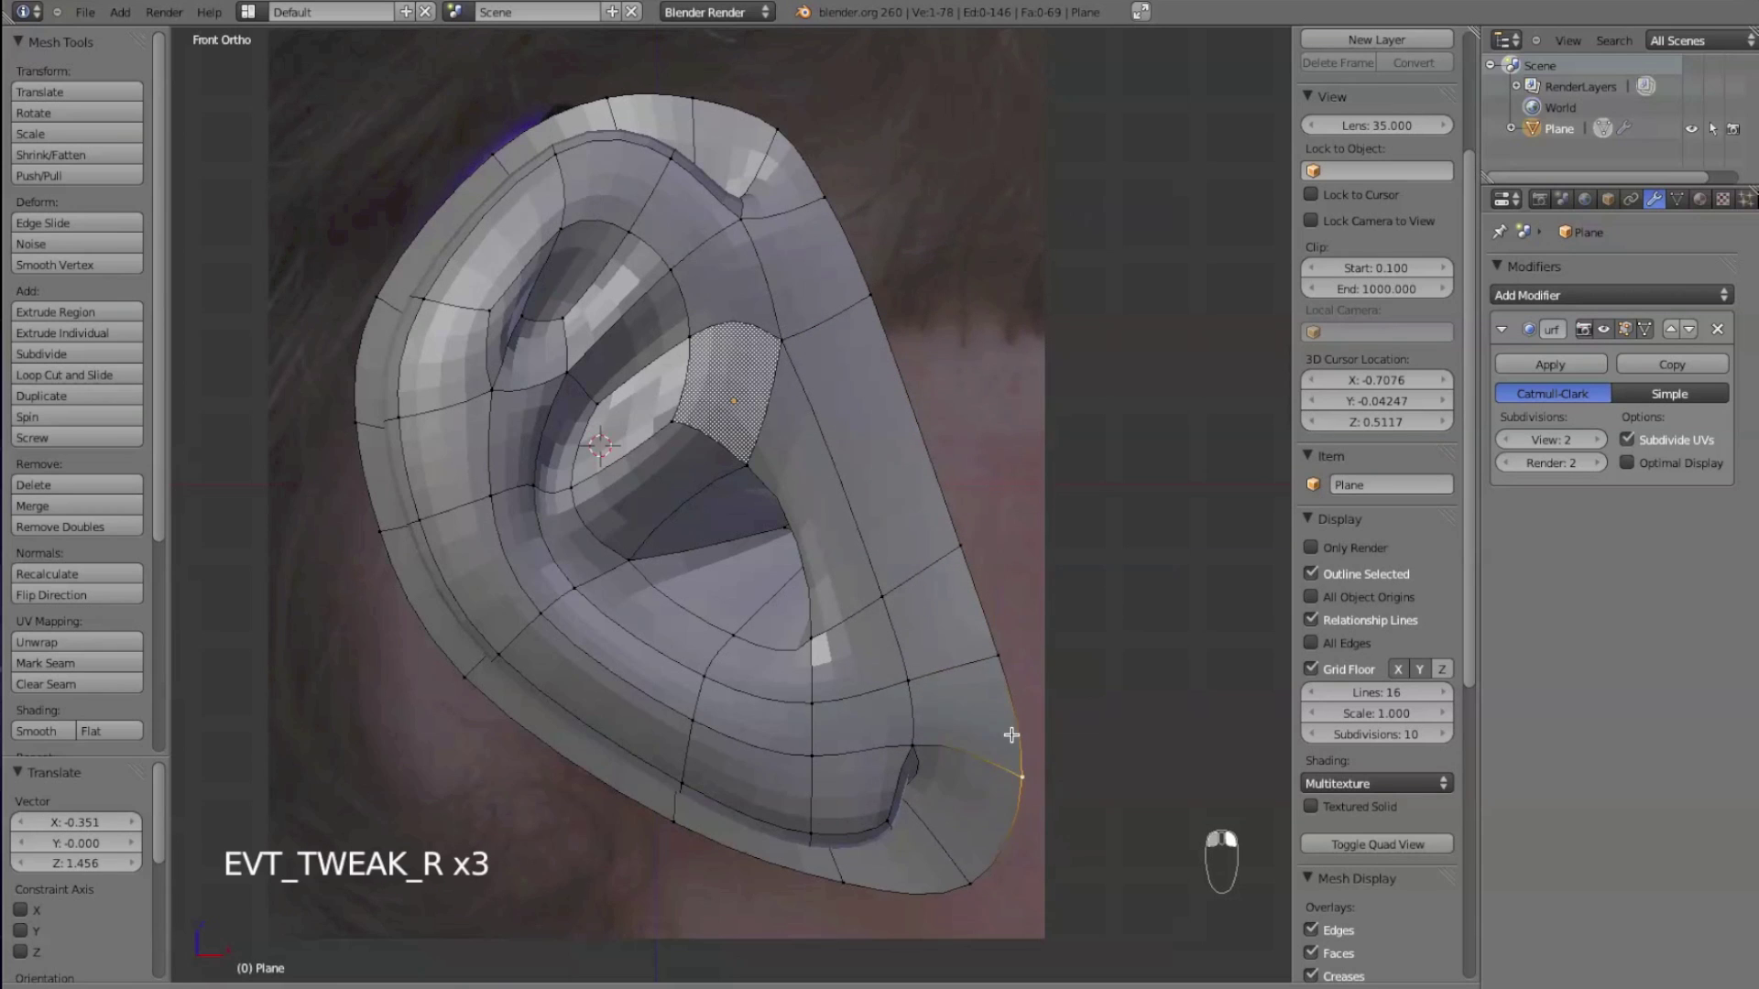
- Spread the lower and outer border vertices away from the ear, including one about -0.121 in X and -0.714 in Z and another about -0.526 in X and 0.283 in Z
{"action": "right_click_drag", "start_coordinate": [665, 829], "coordinate": [636, 889]}
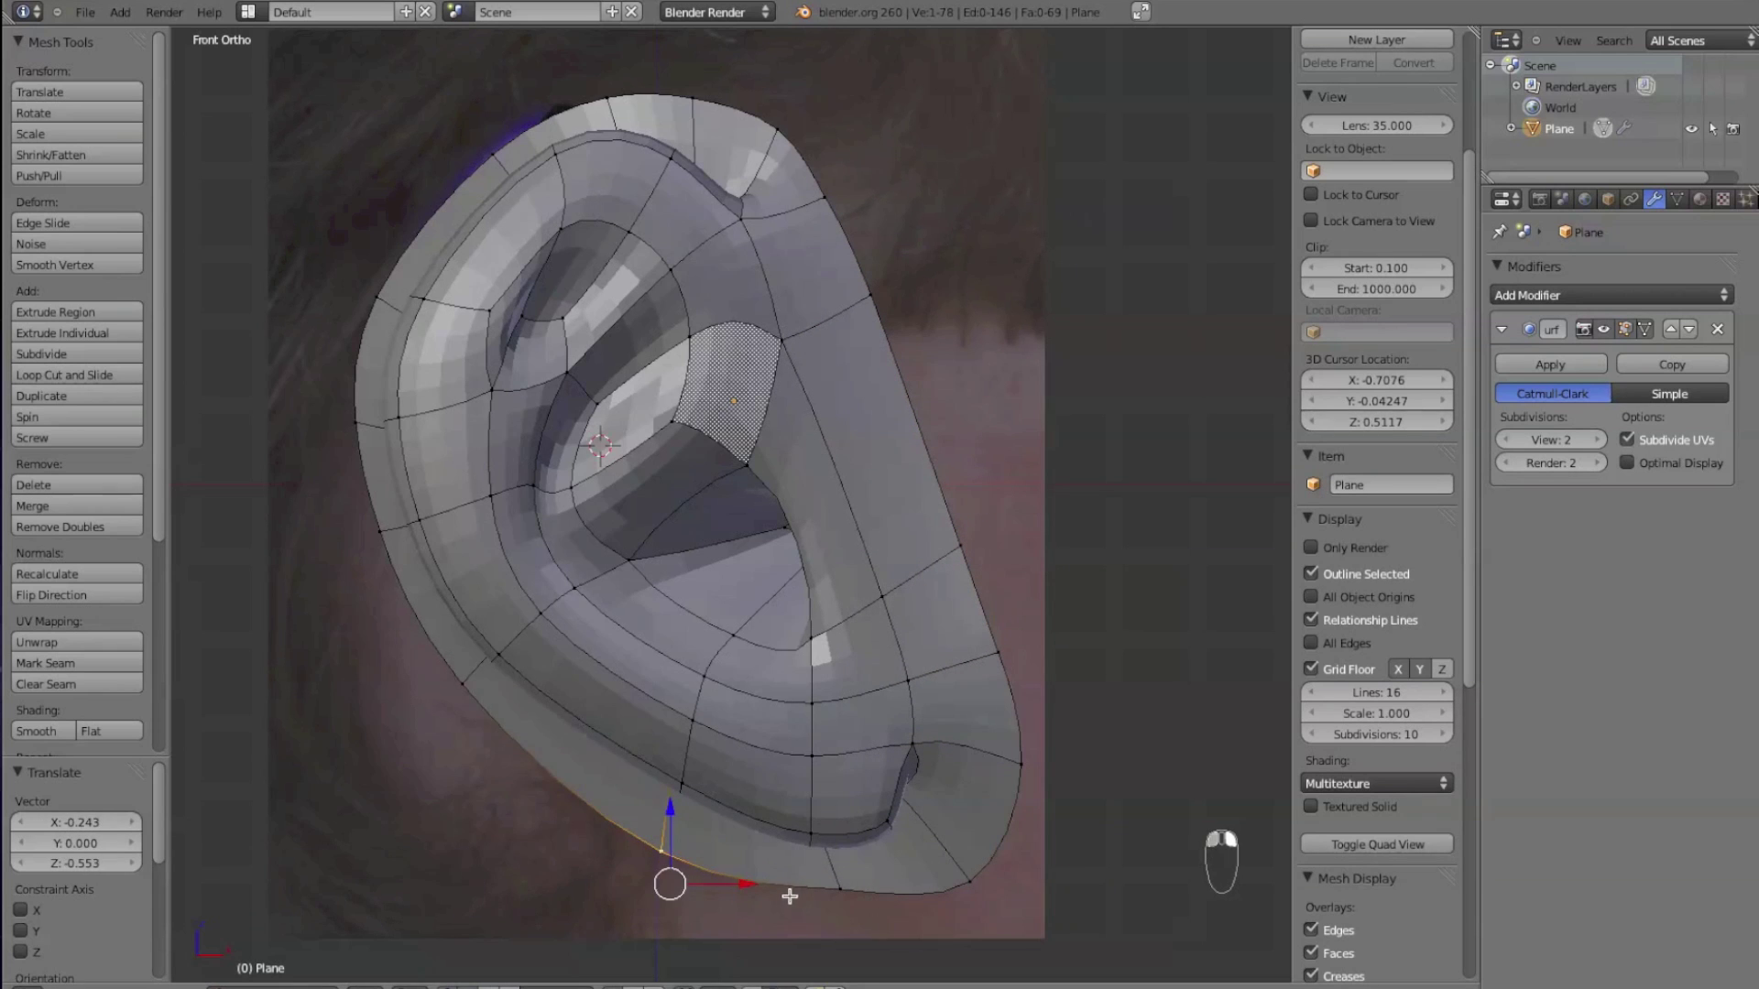
{"action": "right_click_drag", "start_coordinate": [806, 896], "coordinate": [750, 929]}
{"action": "right_click", "coordinate": [435, 681]}
{"action": "right_click_drag", "start_coordinate": [435, 681], "coordinate": [425, 737]}
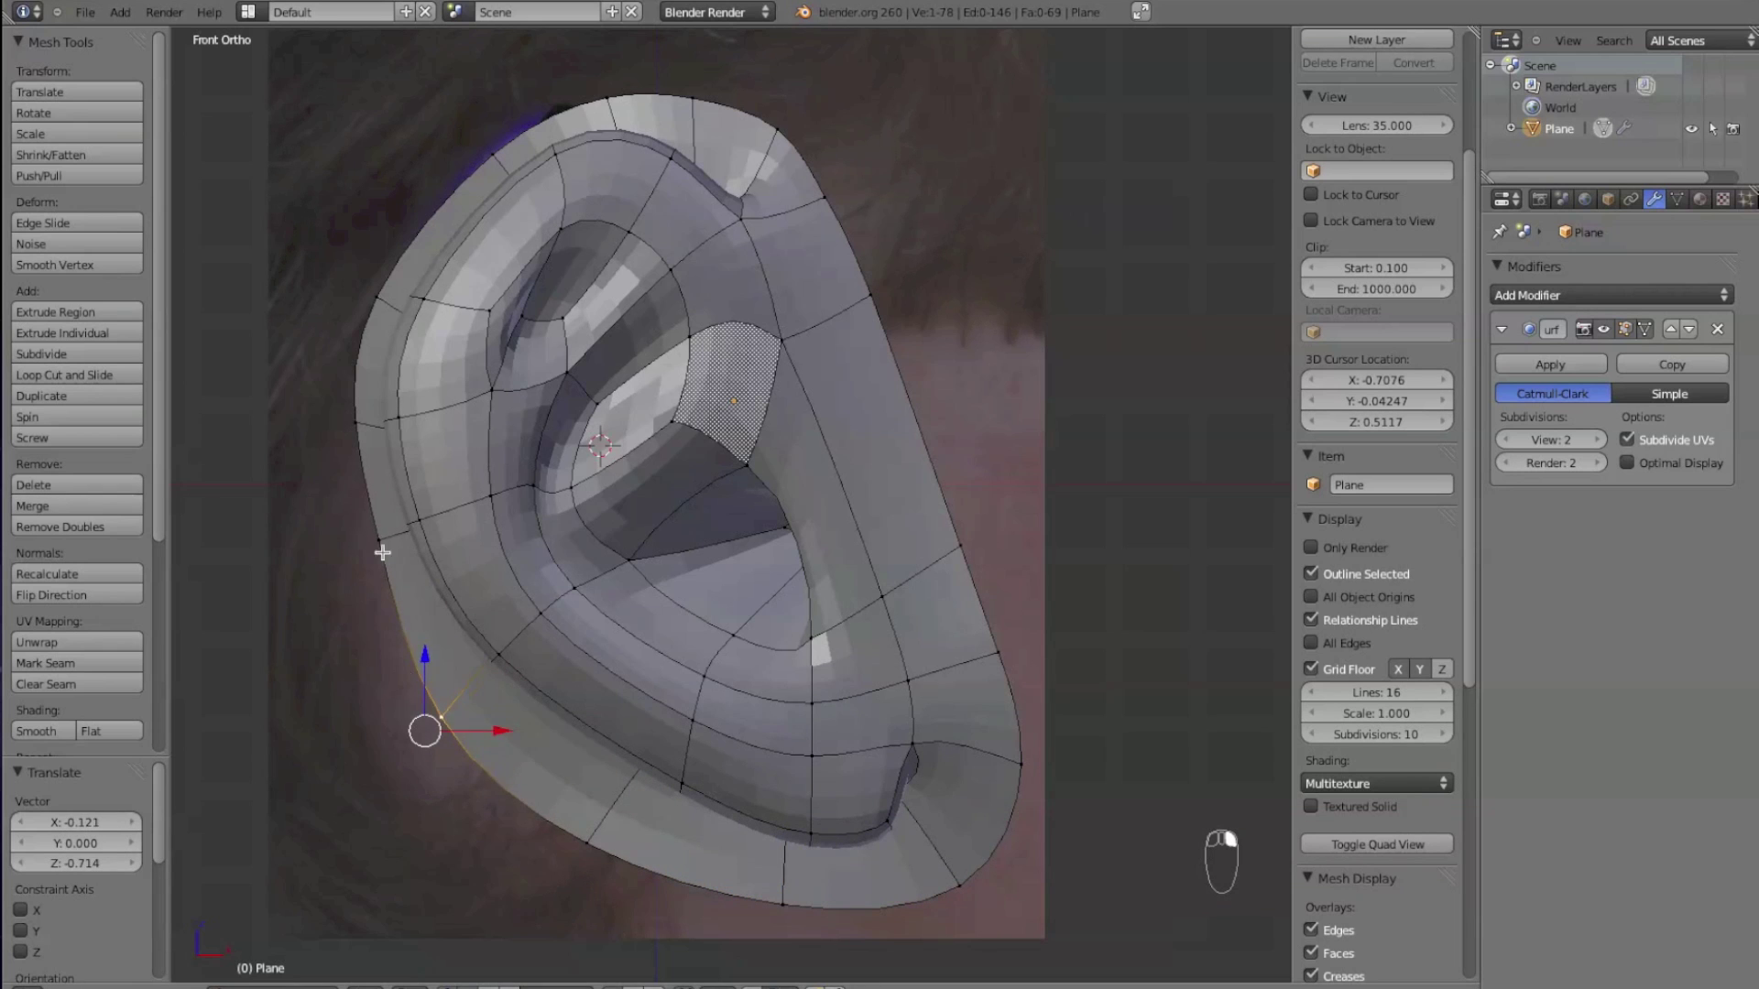
{"action": "right_click_drag", "start_coordinate": [382, 553], "coordinate": [326, 623]}
{"action": "right_click_drag", "start_coordinate": [346, 427], "coordinate": [305, 402]}
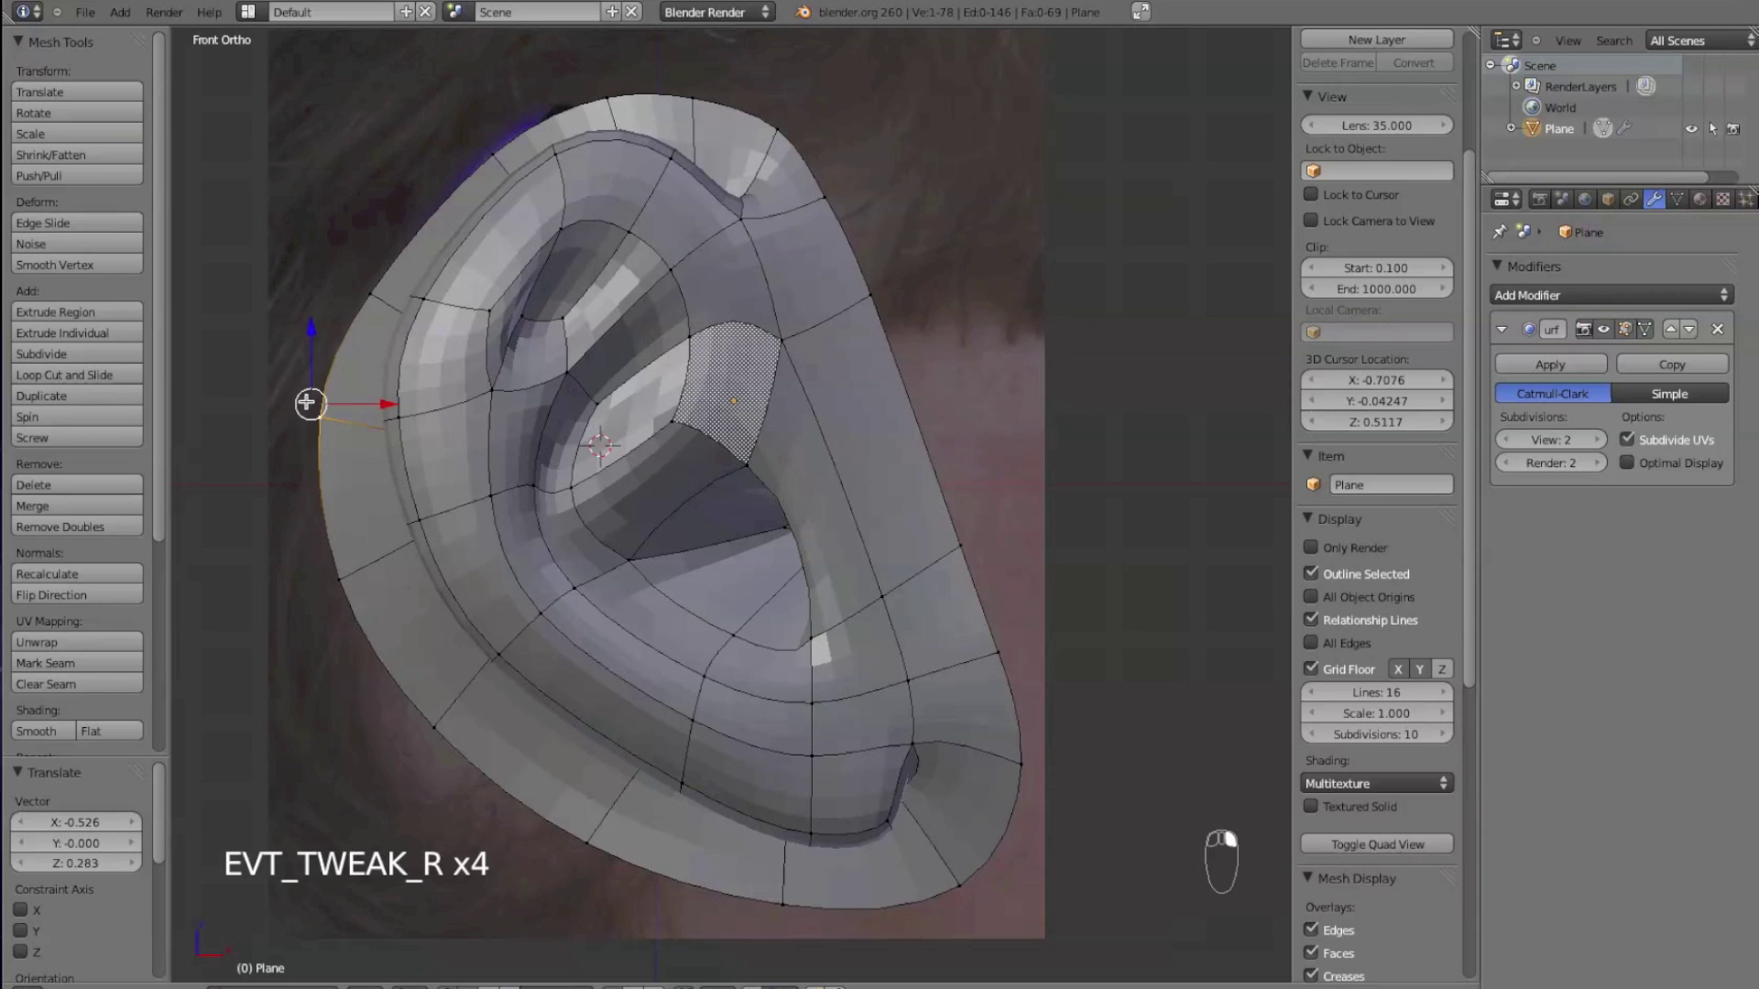
- Widen the upper border around the helix, move the vertex beside the upper notch about 0.337 in X and -0.404 in Z, and deselect everything
{"action": "right_click_drag", "start_coordinate": [370, 276], "coordinate": [345, 242]}
{"action": "right_click_drag", "start_coordinate": [478, 145], "coordinate": [468, 99]}
{"action": "right_click_drag", "start_coordinate": [614, 92], "coordinate": [707, 83]}
{"action": "right_click_drag", "start_coordinate": [806, 130], "coordinate": [828, 116]}
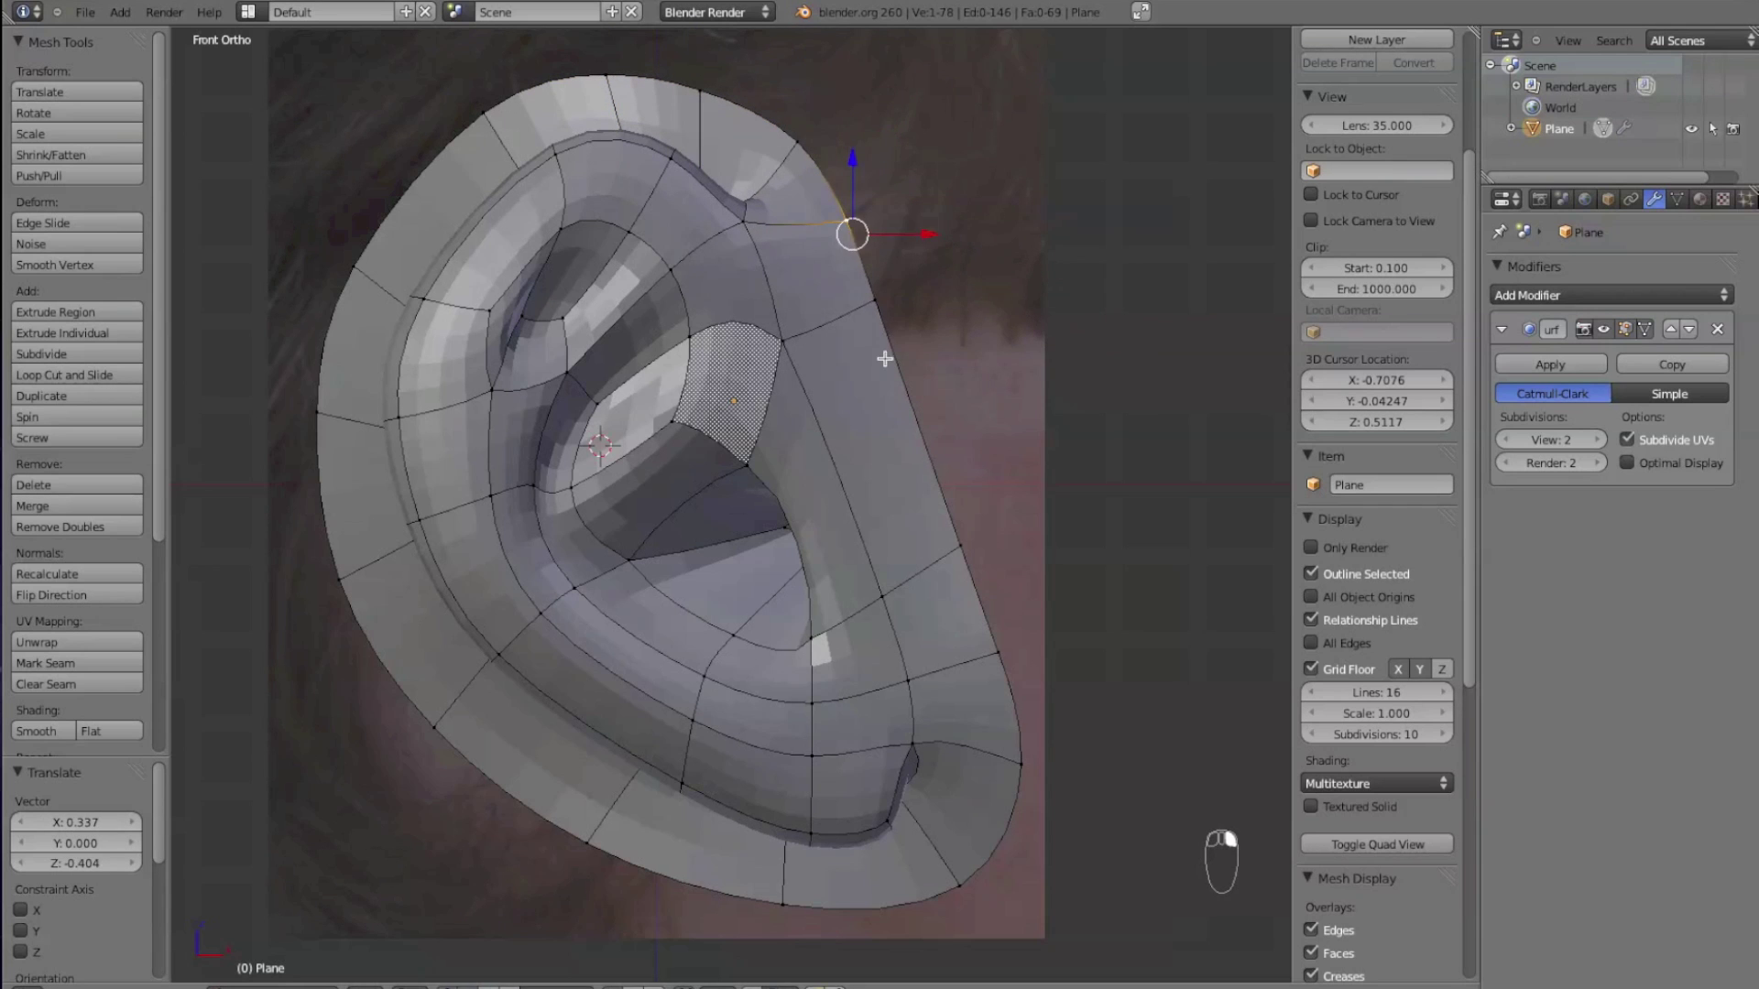
{"action": "mouse_move", "coordinate": [893, 325]}
{"action": "right_mouse_down"}
{"action": "mouse_move", "coordinate": [920, 347]}
{"action": "mouse_move", "coordinate": [902, 347]}
{"action": "right_mouse_up"}
{"action": "key", "text": "a"}
{"action": "key", "text": "a"}
{"action": "key", "text": "a"}
{"action": "key", "text": "a"}
{"action": "key", "text": "a"}
{"action": "key", "text": "a"}
{"action": "key", "text": "a"}
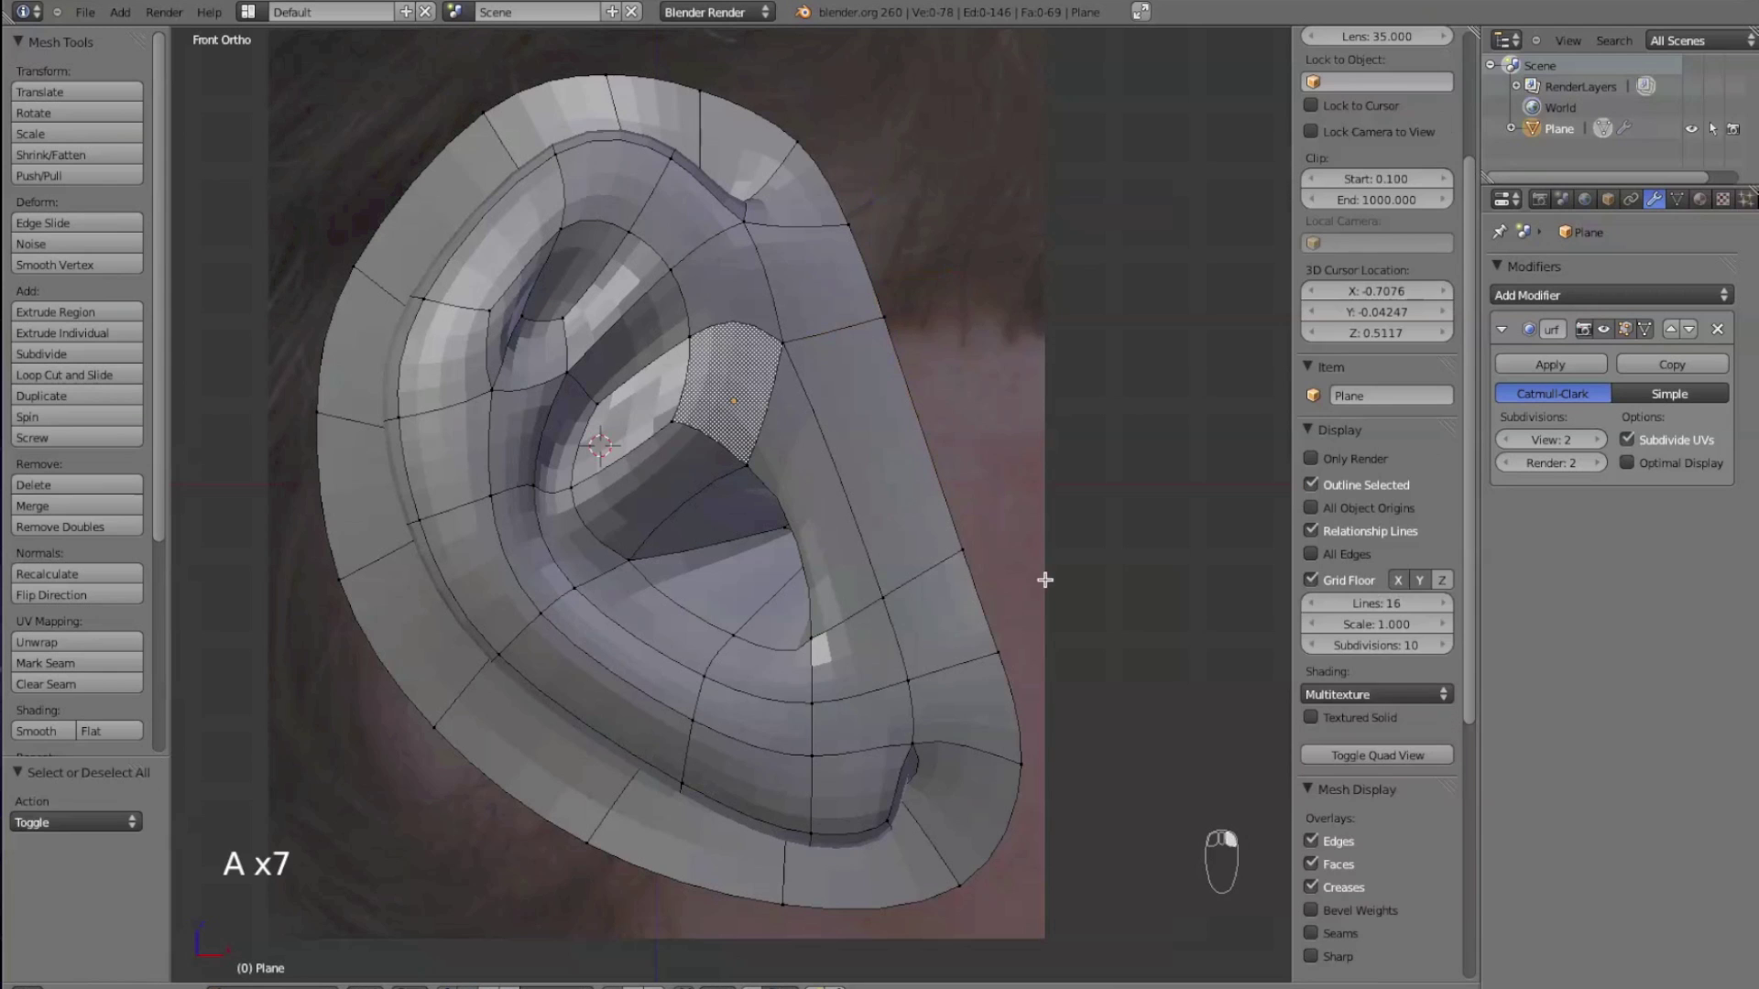
- Move the border vertex above the ear's upper notch about -0.098 along Y, and return to the front view
{"action": "middle_click_drag", "start_coordinate": [1061, 520], "coordinate": [678, 617]}
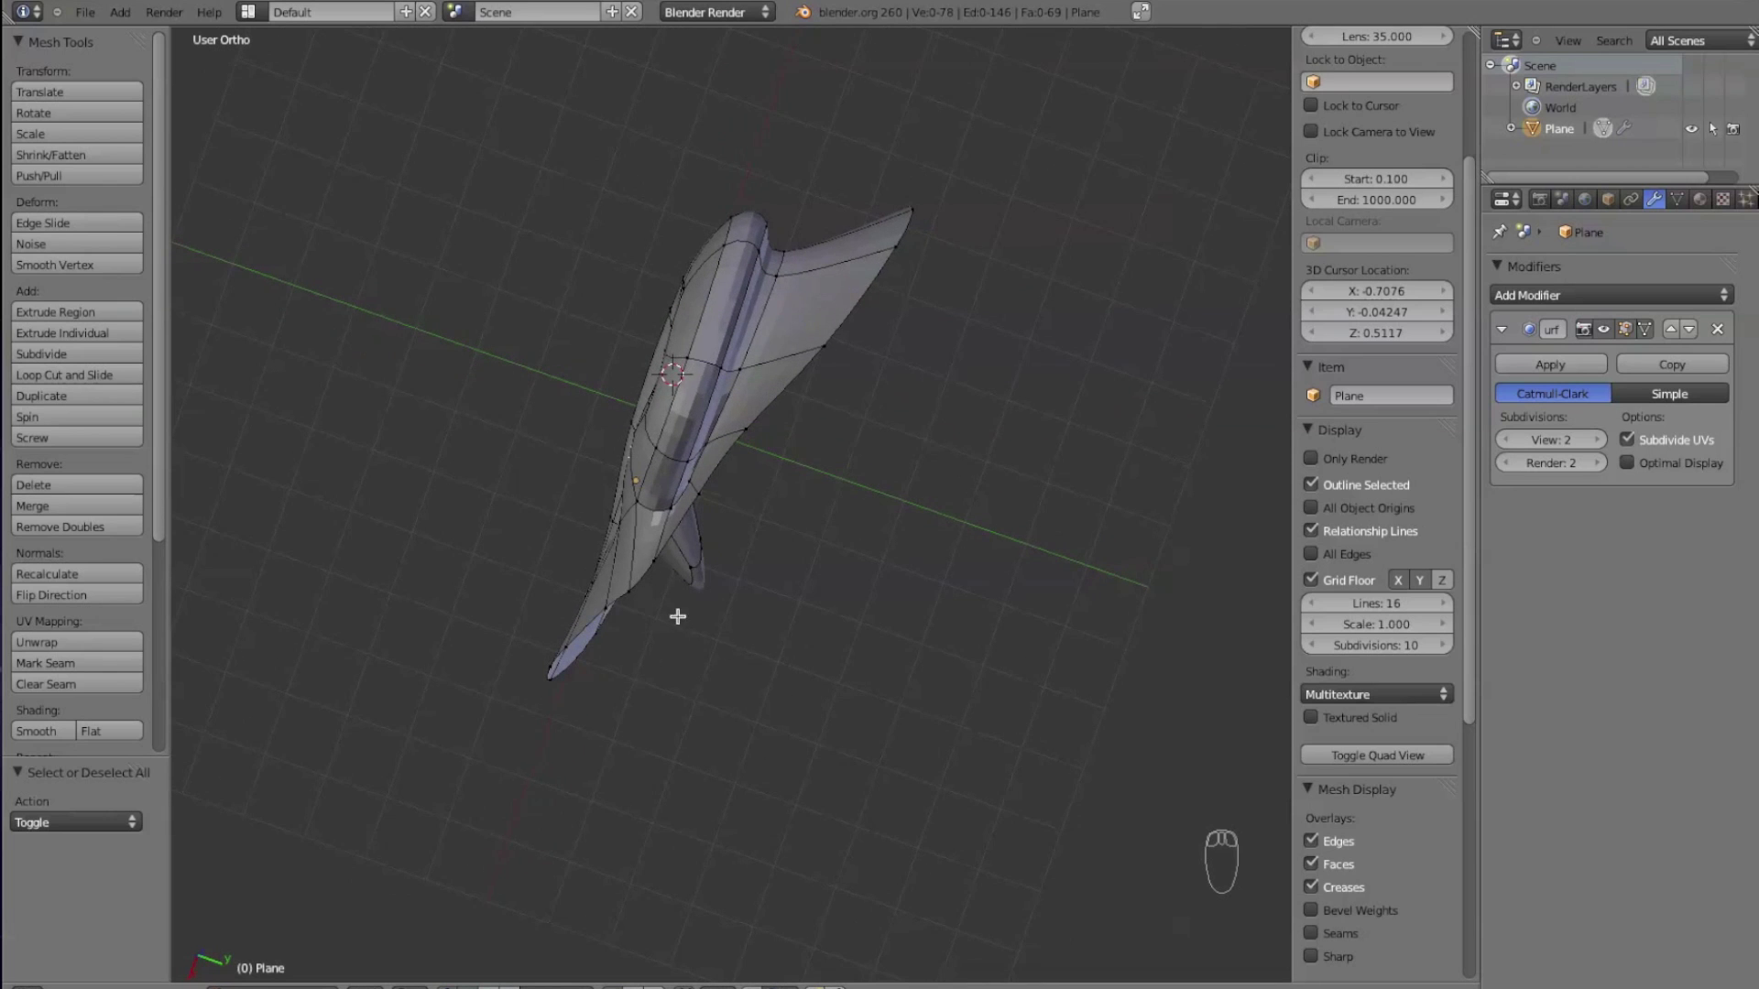
{"action": "right_click", "coordinate": [631, 595]}
{"action": "mouse_move", "coordinate": [701, 622]}
{"action": "left_mouse_down"}
{"action": "mouse_move", "coordinate": [676, 613]}
{"action": "mouse_move", "coordinate": [700, 596]}
{"action": "left_mouse_up"}
{"action": "middle_click_drag", "start_coordinate": [700, 596], "coordinate": [690, 675]}
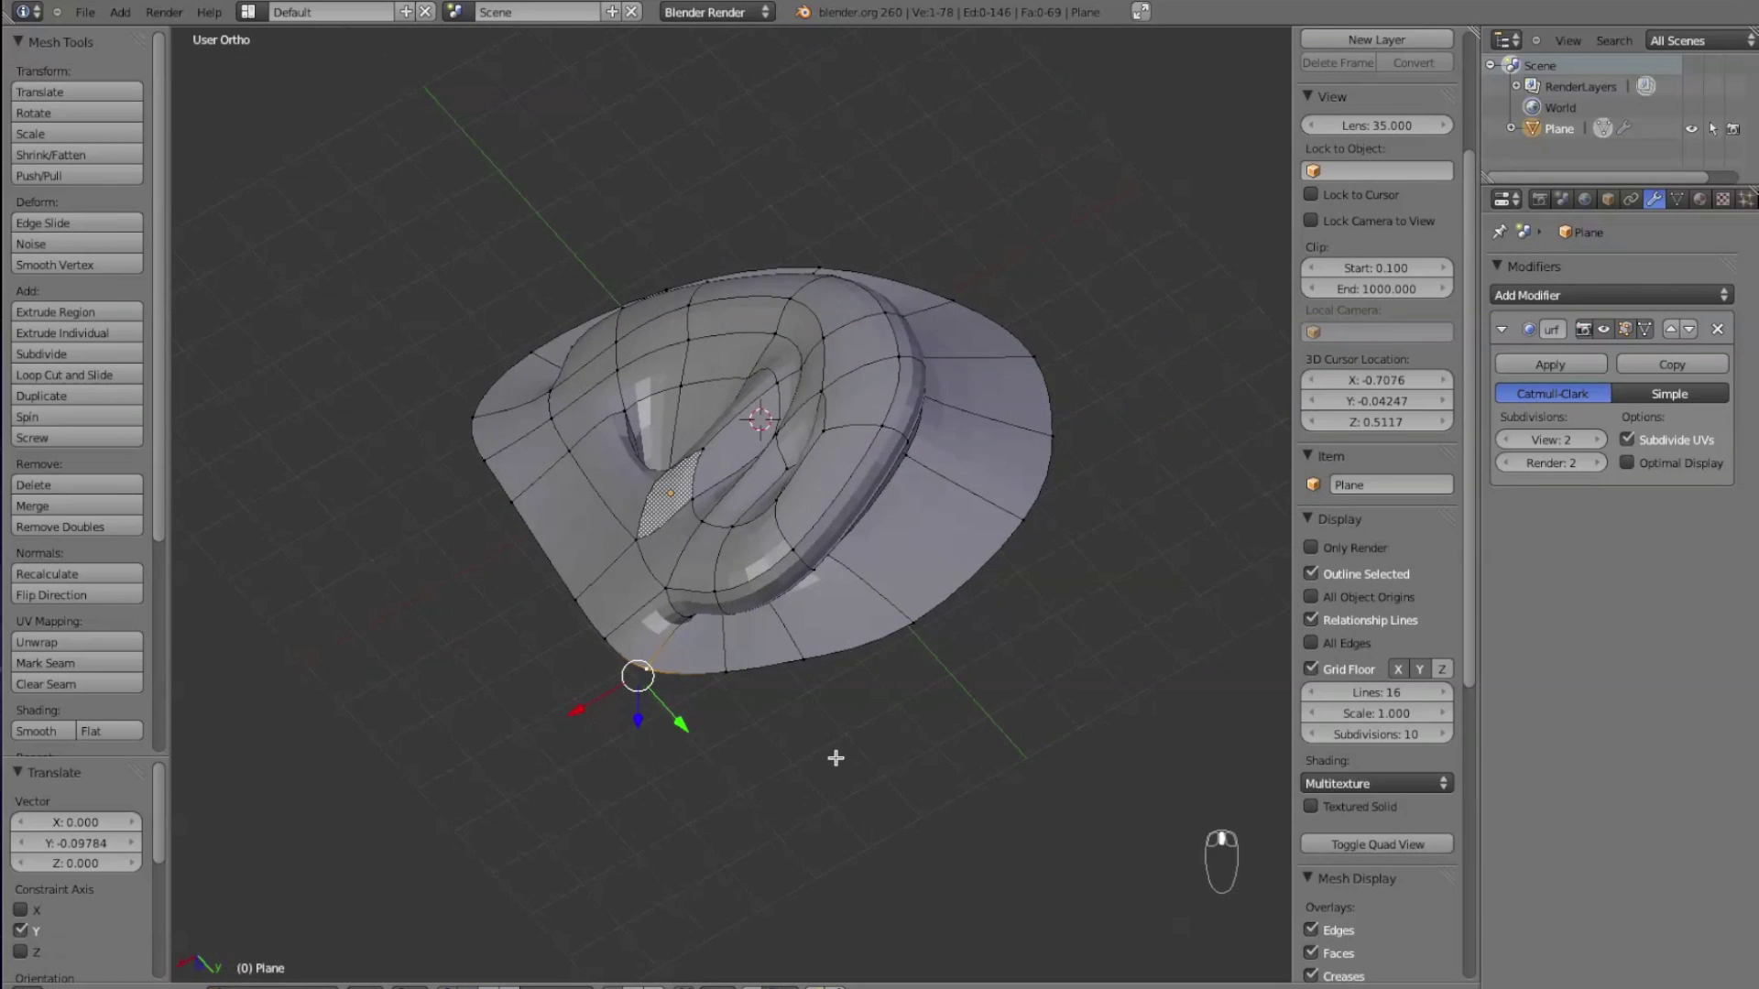
{"action": "middle_click_drag", "start_coordinate": [1040, 737], "coordinate": [1164, 537]}
{"action": "middle_click_drag", "start_coordinate": [493, 655], "coordinate": [789, 620]}
{"action": "key", "text": "KP_1"}
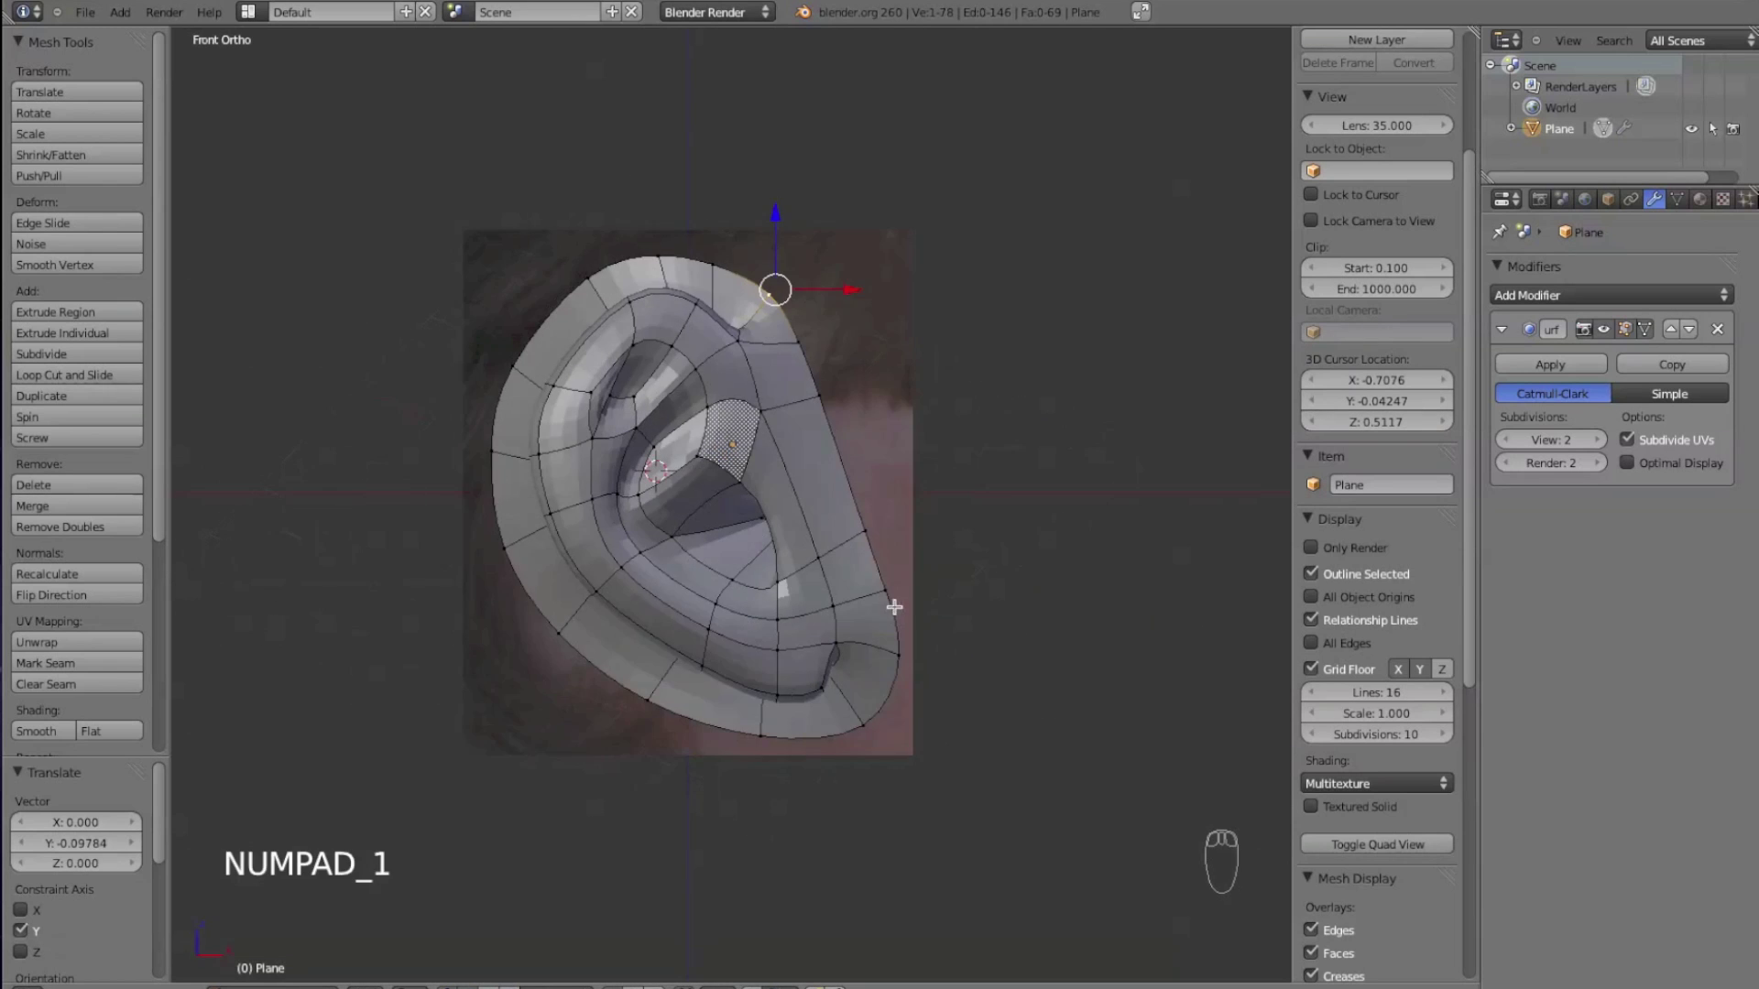
- Reduce the Subdivision Surface view and render levels to 1 and apply the modifier to the ear mesh
{"action": "key", "text": "a"}
{"action": "key", "text": "a"}
{"action": "scroll", "coordinate": [841, 566], "scroll_direction": "up", "scroll_amount": 3}
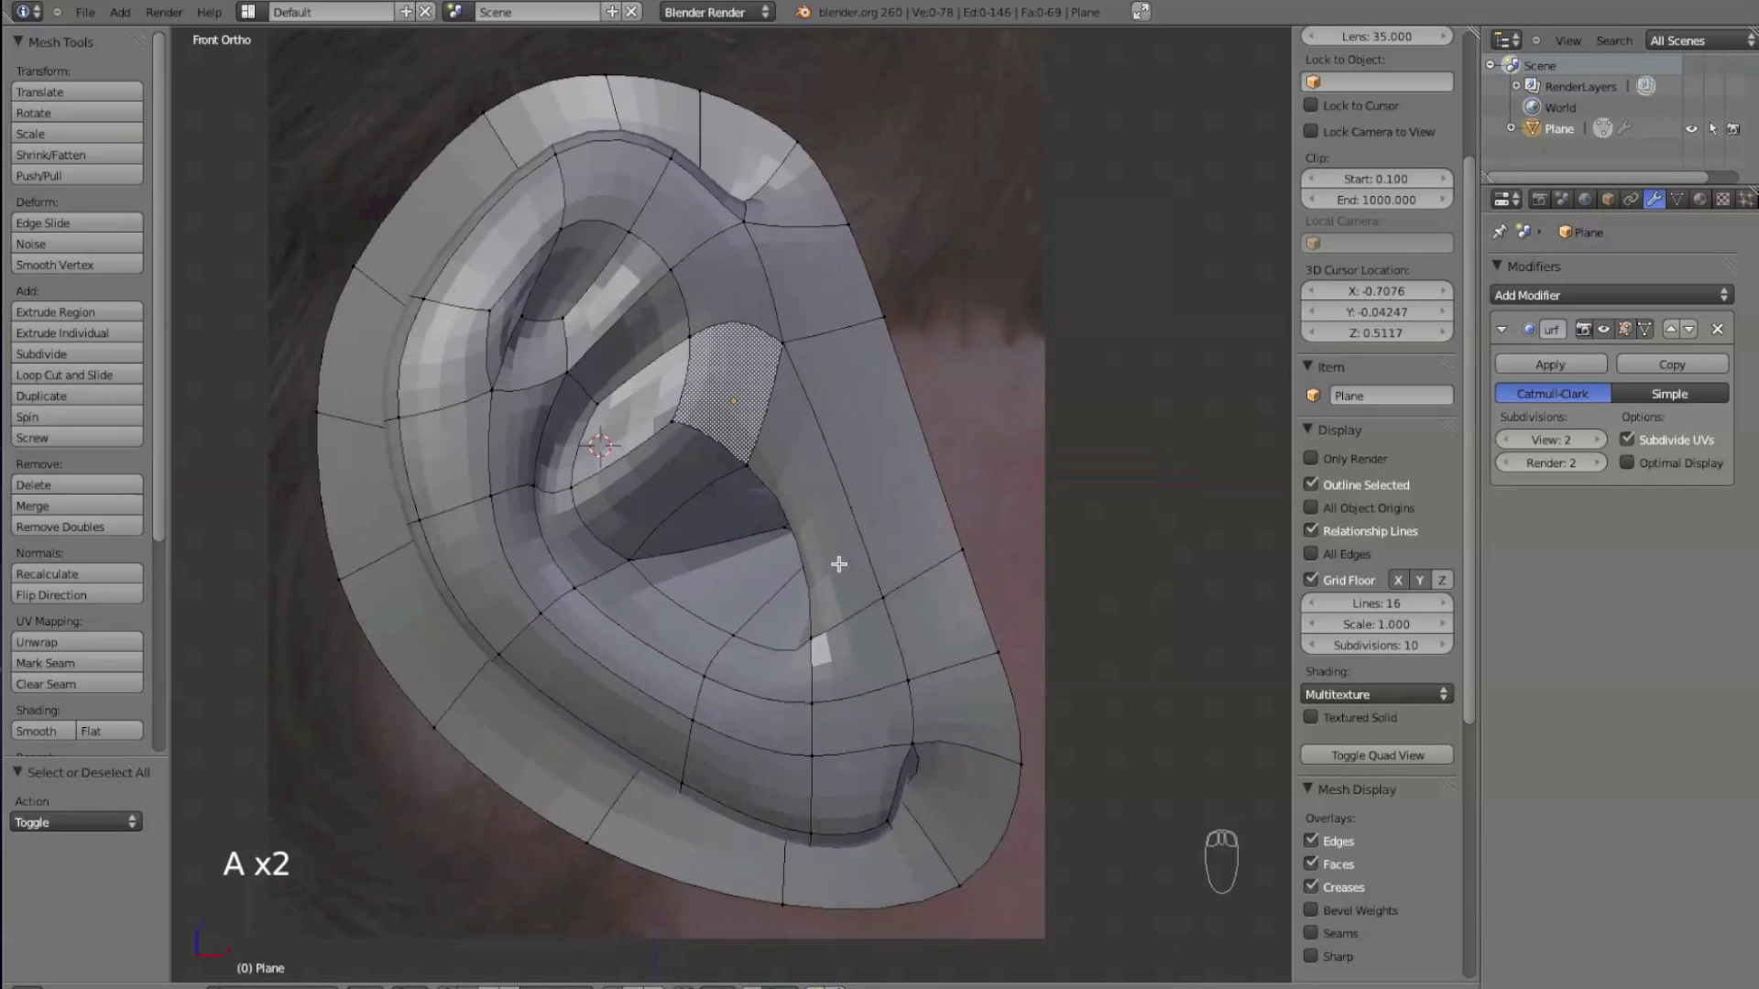
{"action": "scroll", "coordinate": [836, 546], "scroll_direction": "up", "scroll_amount": 1}
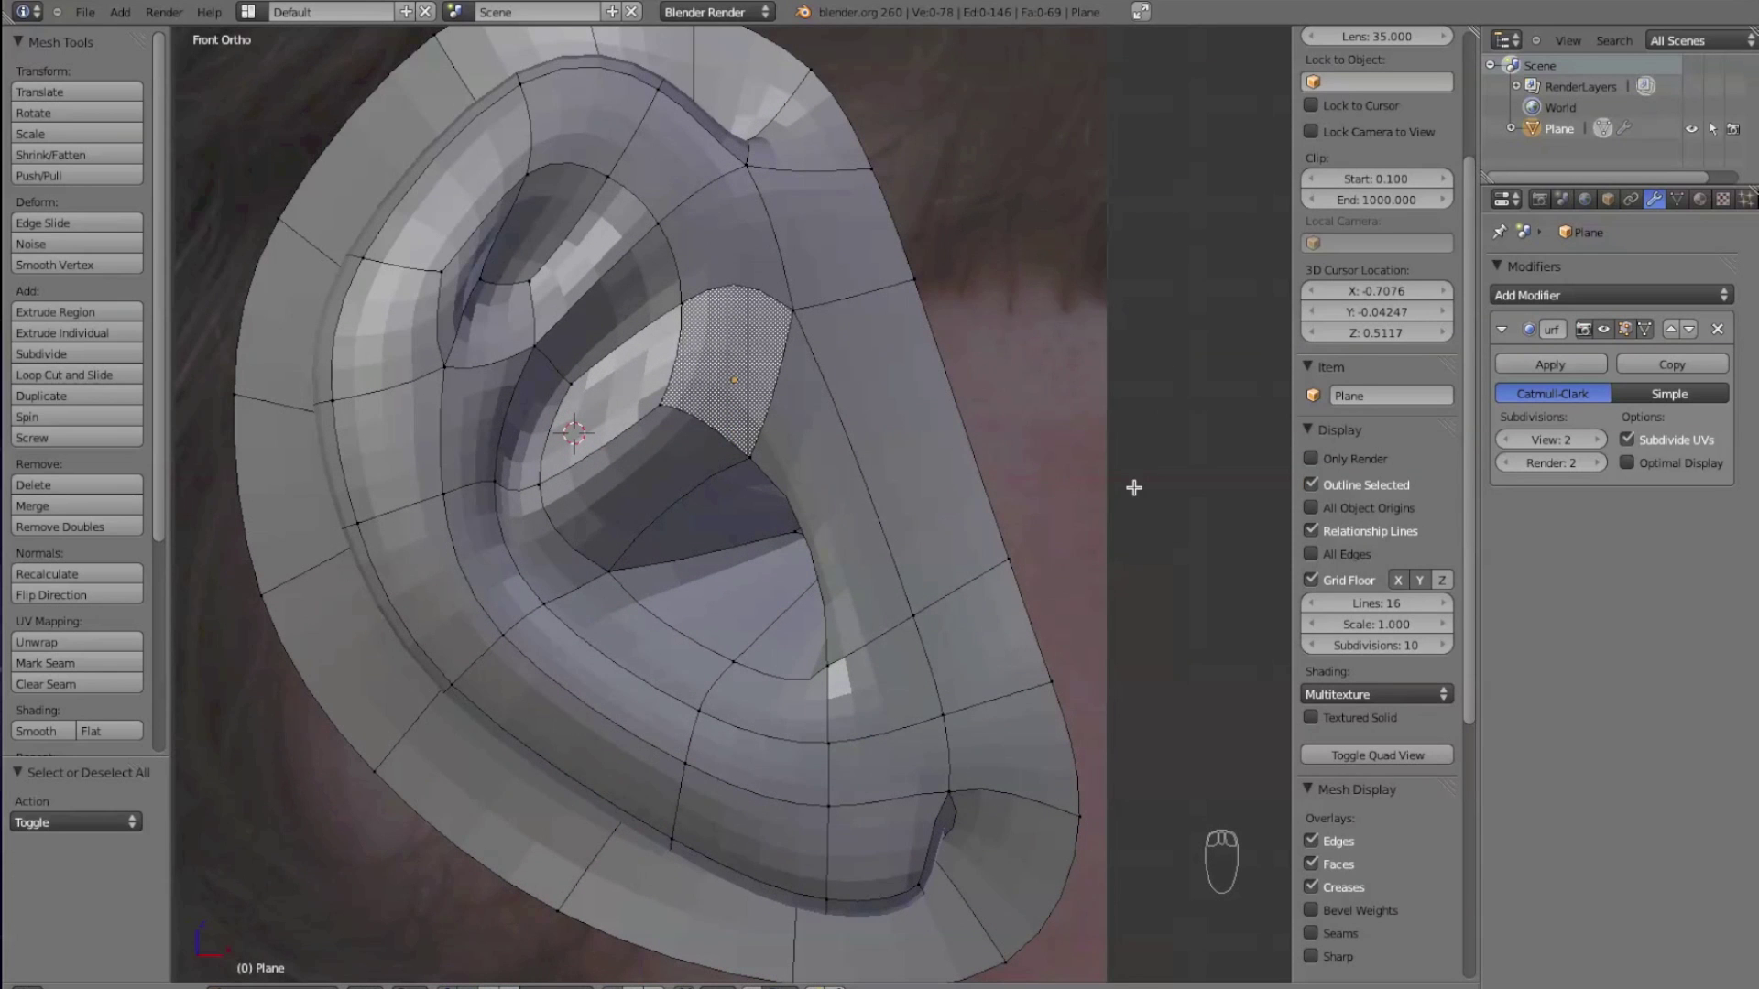
{"action": "key", "text": "Tab"}
{"action": "key", "text": "Tab"}
{"action": "left_click", "coordinate": [1506, 462]}
{"action": "left_click", "coordinate": [1502, 441]}
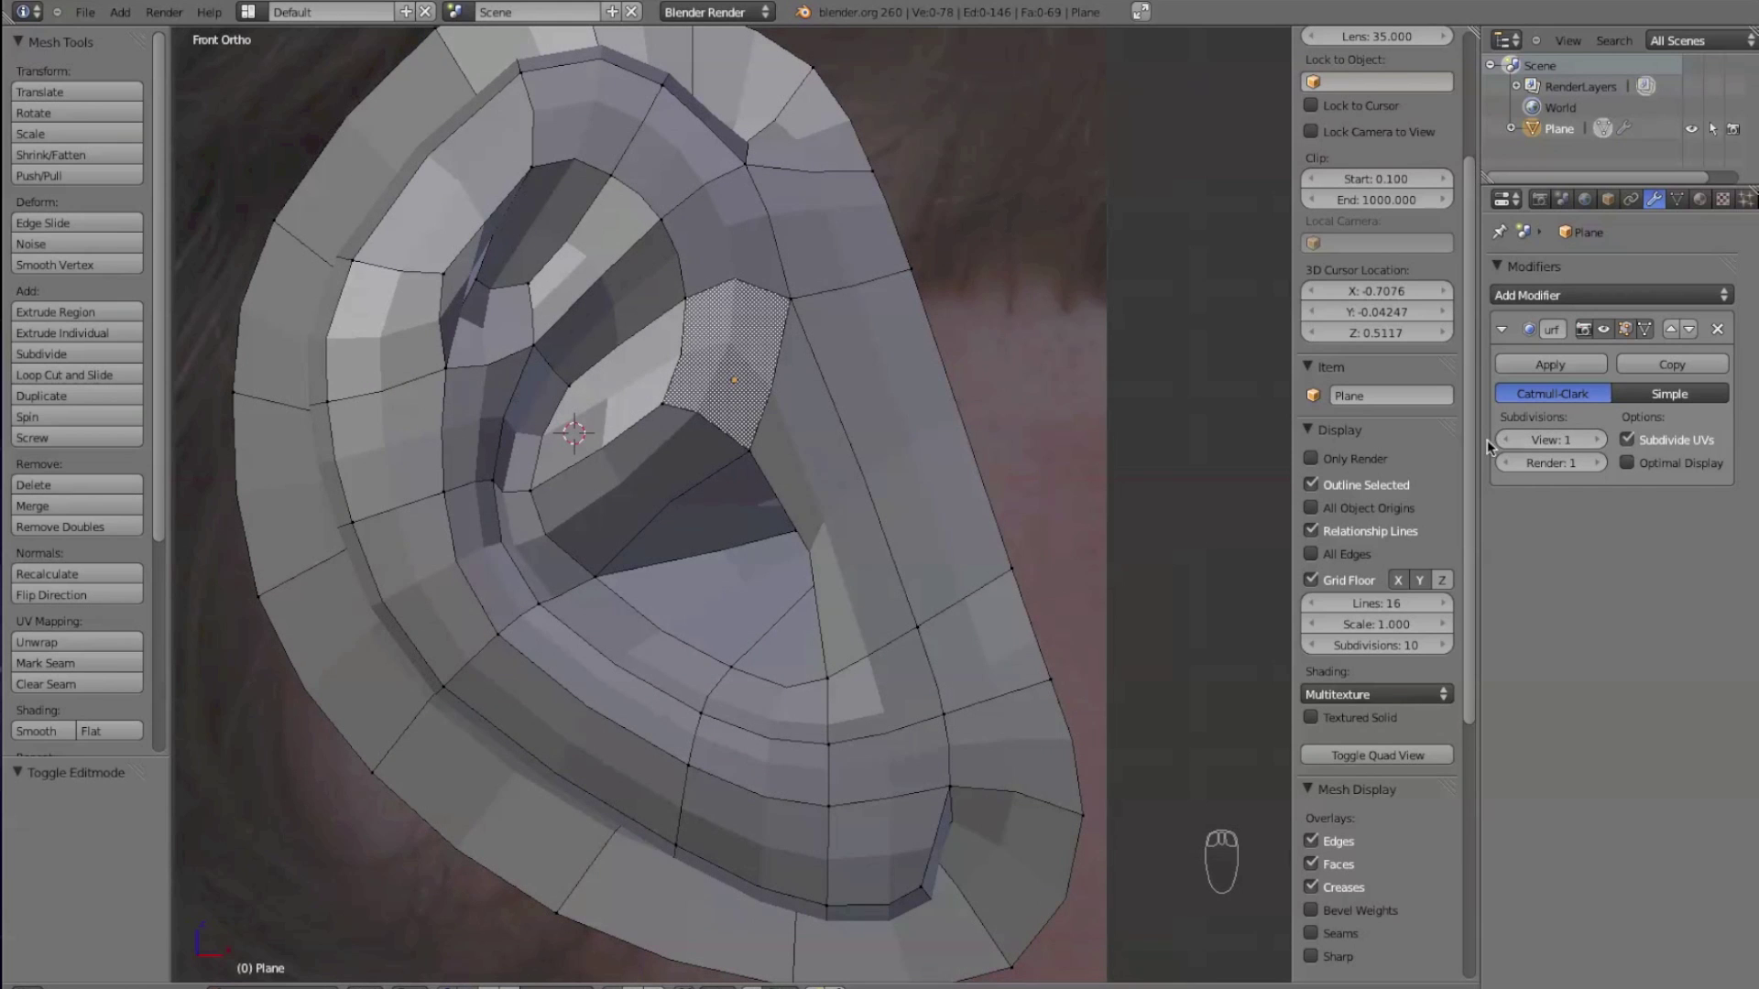
{"action": "key", "text": "Tab"}
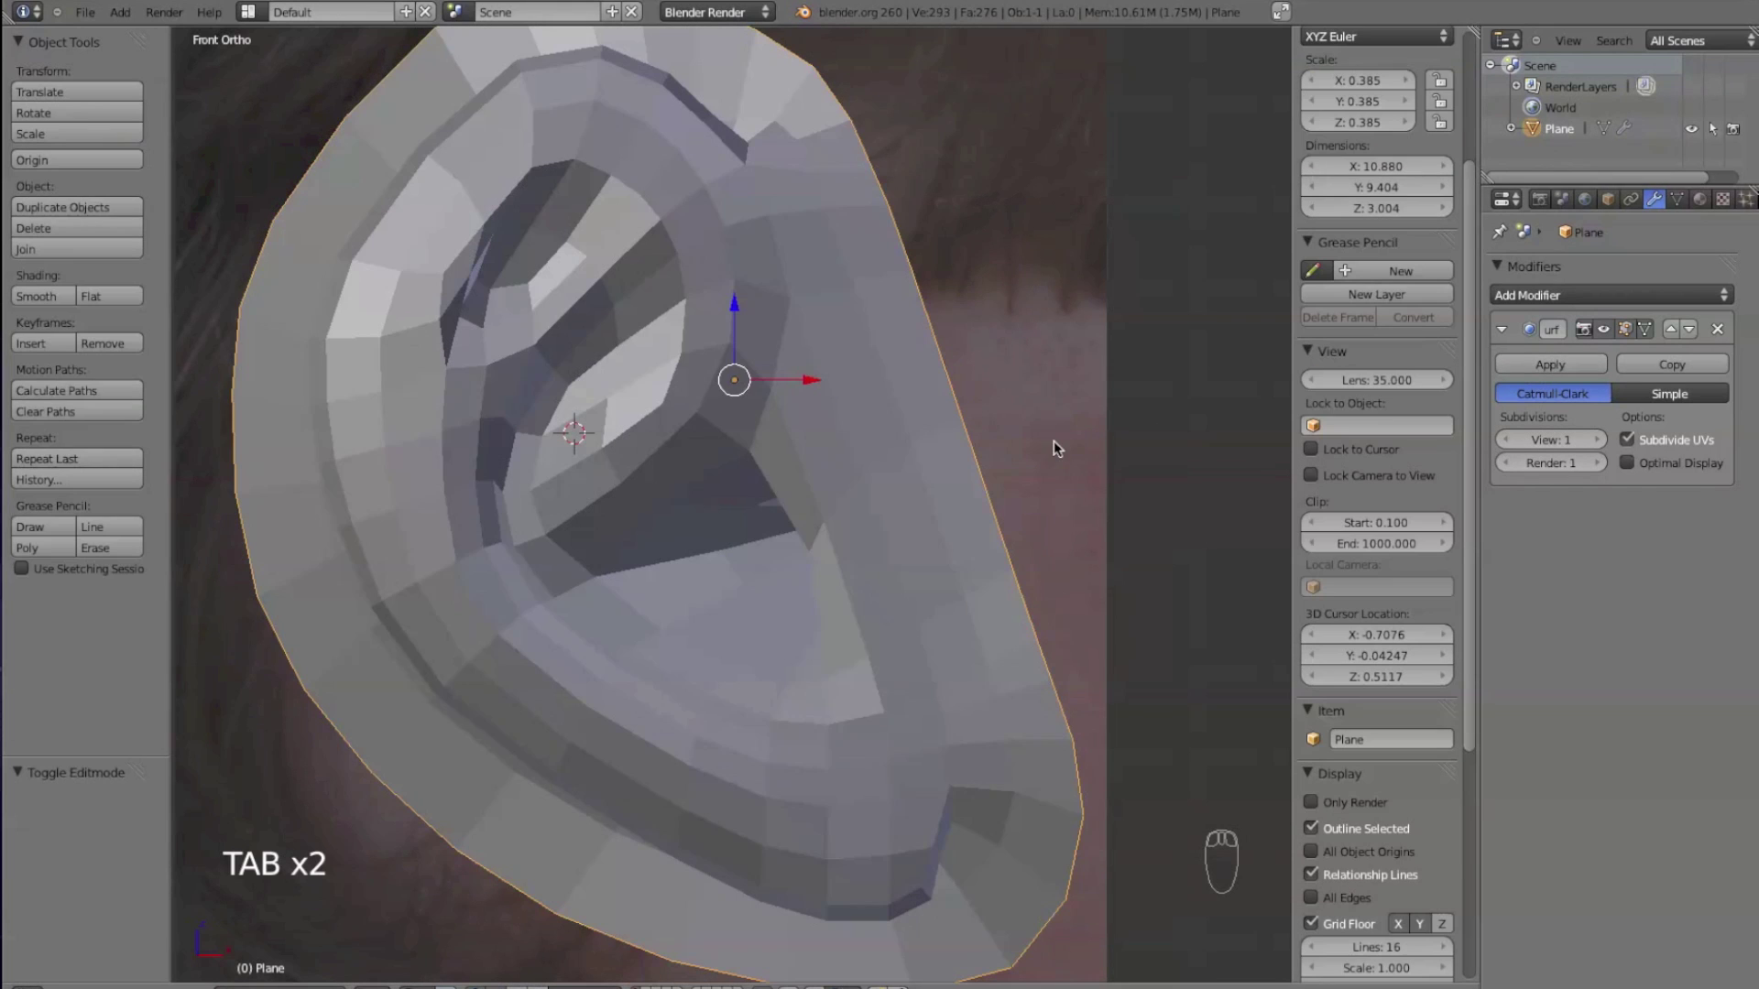
{"action": "left_click", "coordinate": [1585, 365]}
- Add a new Subdivision Surface modifier with view and render levels of 2, displayed on the editing cage
{"action": "left_click", "coordinate": [1597, 293]}
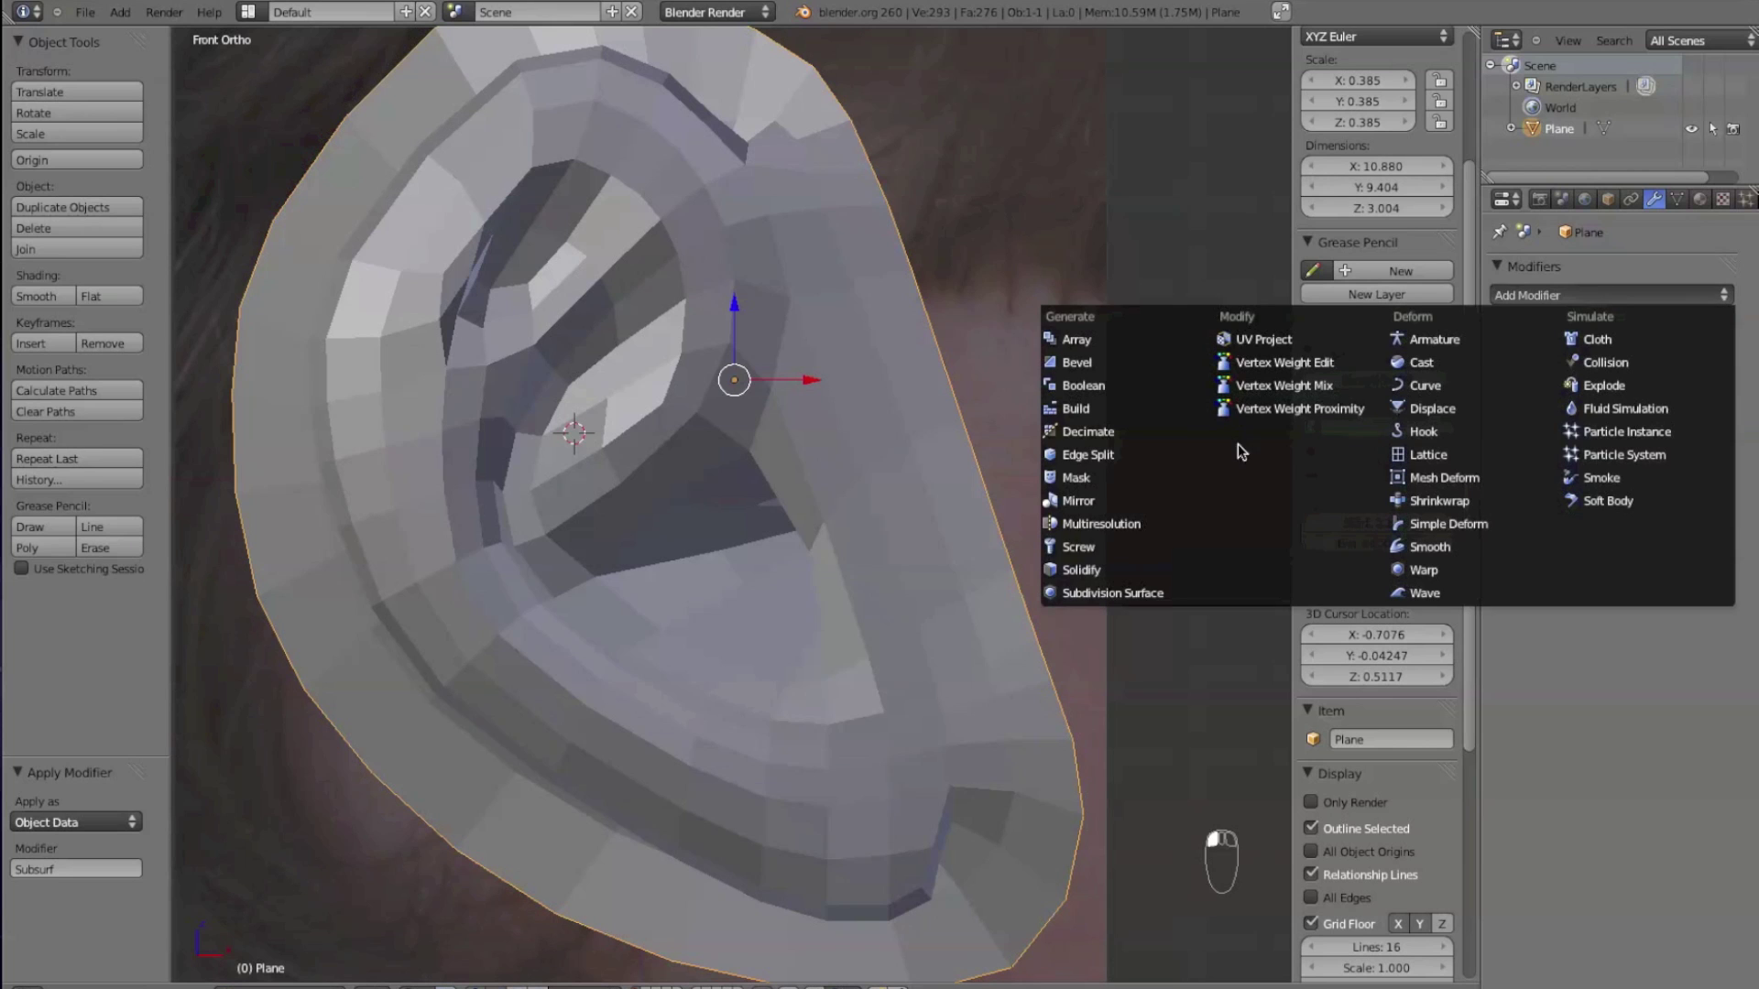
{"action": "left_click", "coordinate": [1174, 594]}
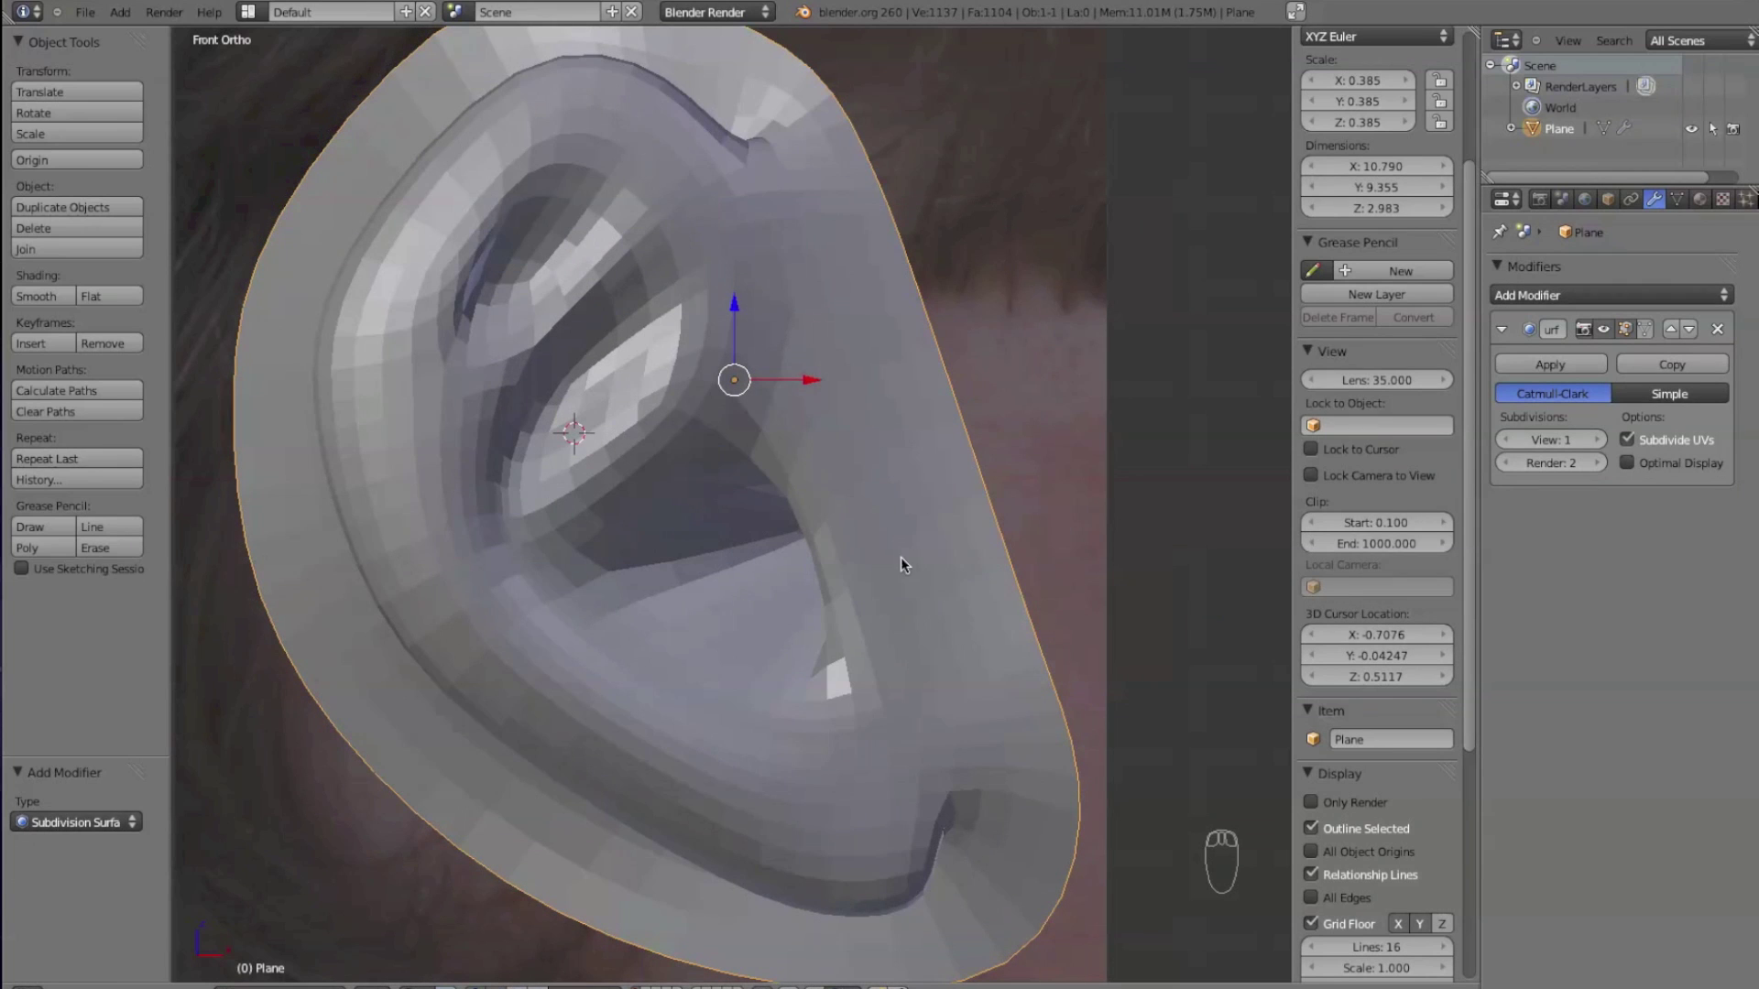
{"action": "key", "text": "Tab"}
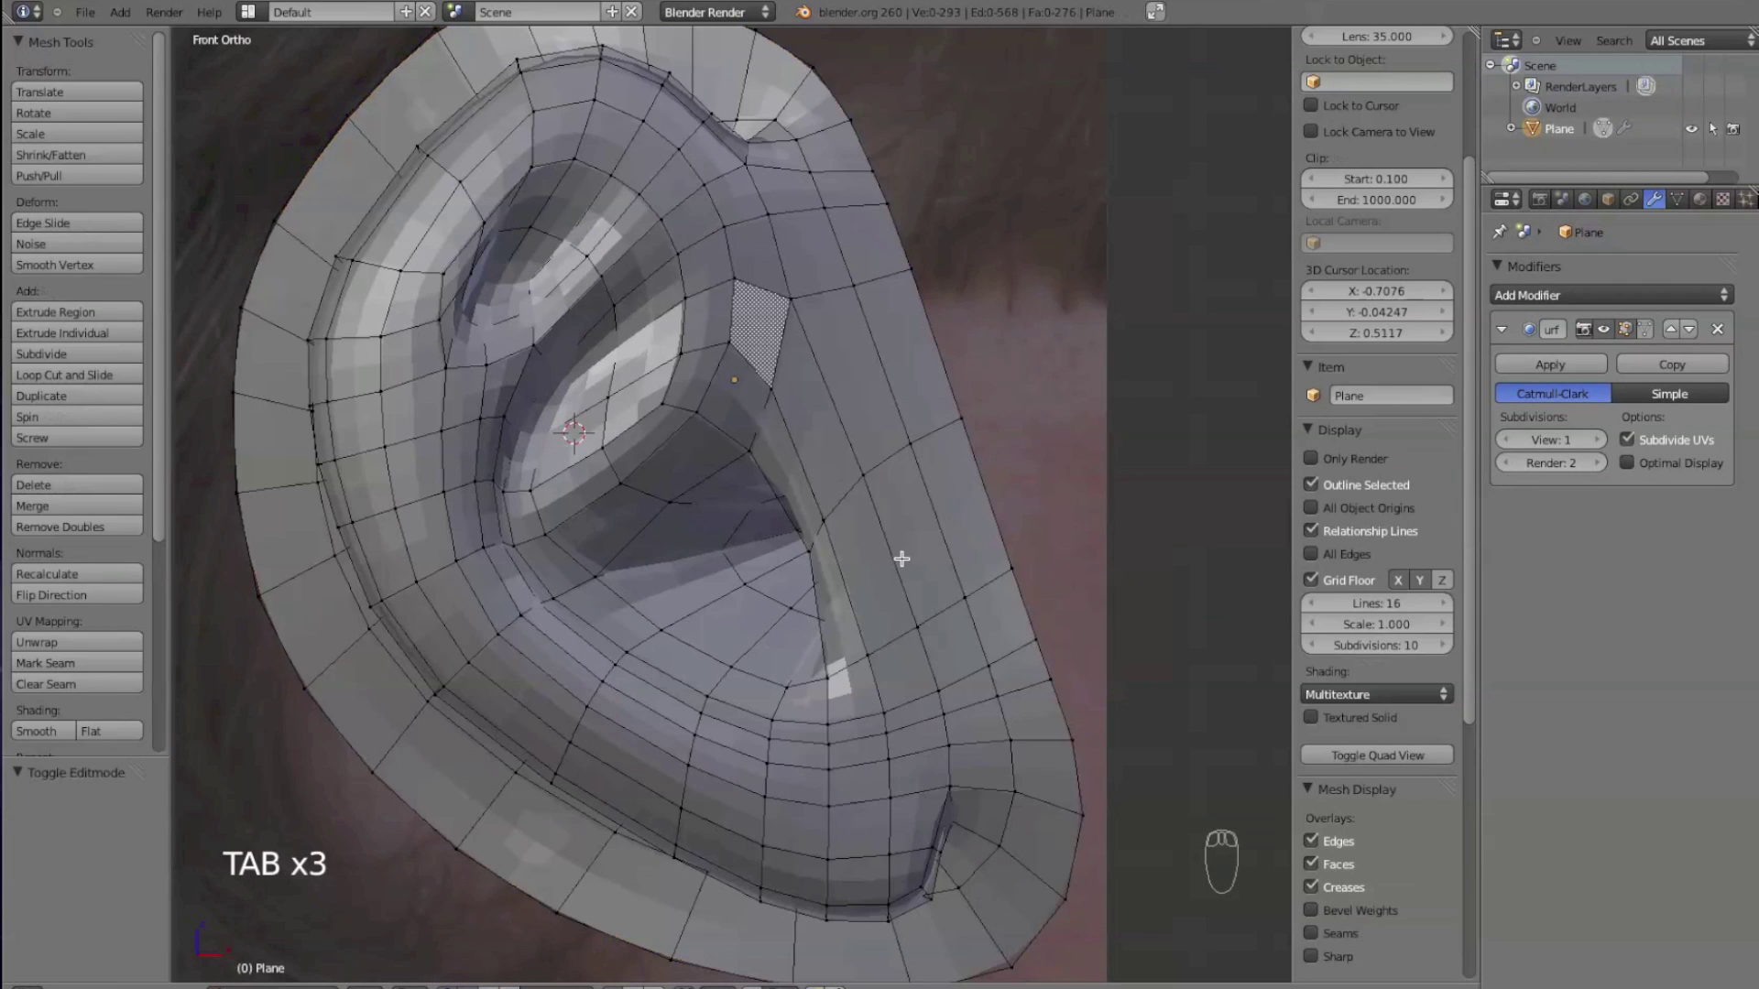
{"action": "left_click", "coordinate": [1594, 438]}
{"action": "left_click", "coordinate": [1646, 331]}
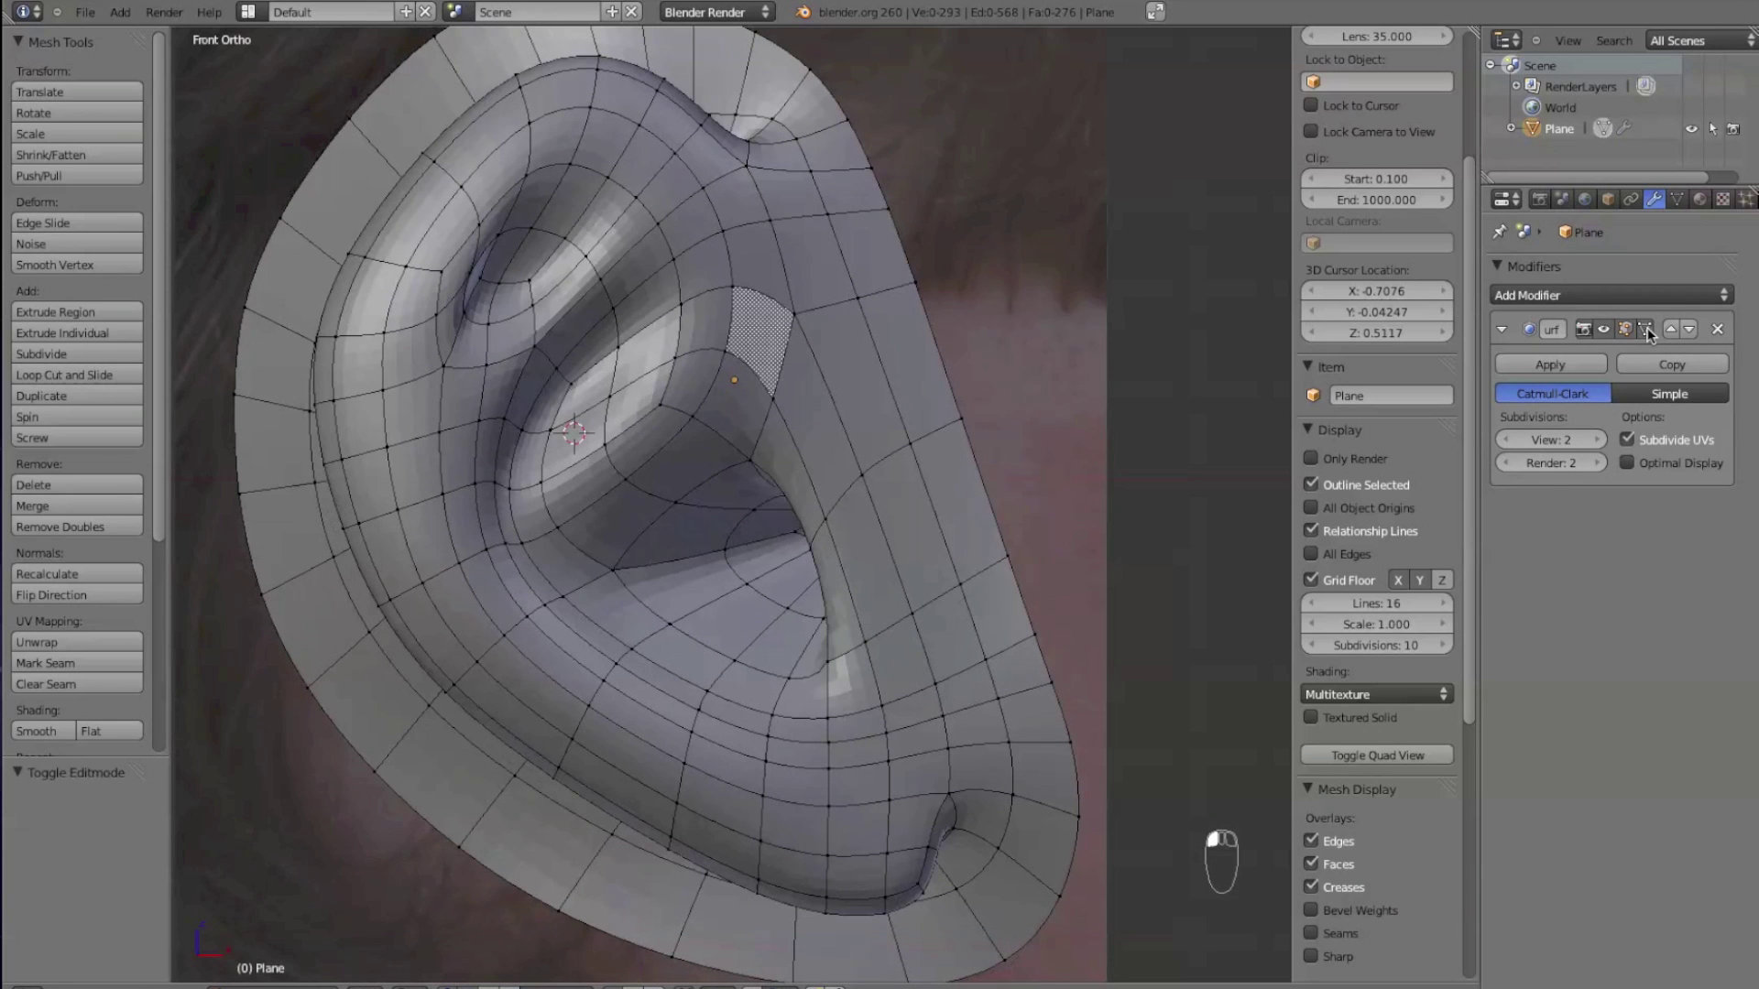
- Adjust the depth of the vertices around the hollow inside the upper helix, moving one below it about -0.0253 along Y
{"action": "scroll", "coordinate": [579, 493], "scroll_direction": "up", "scroll_amount": 1}
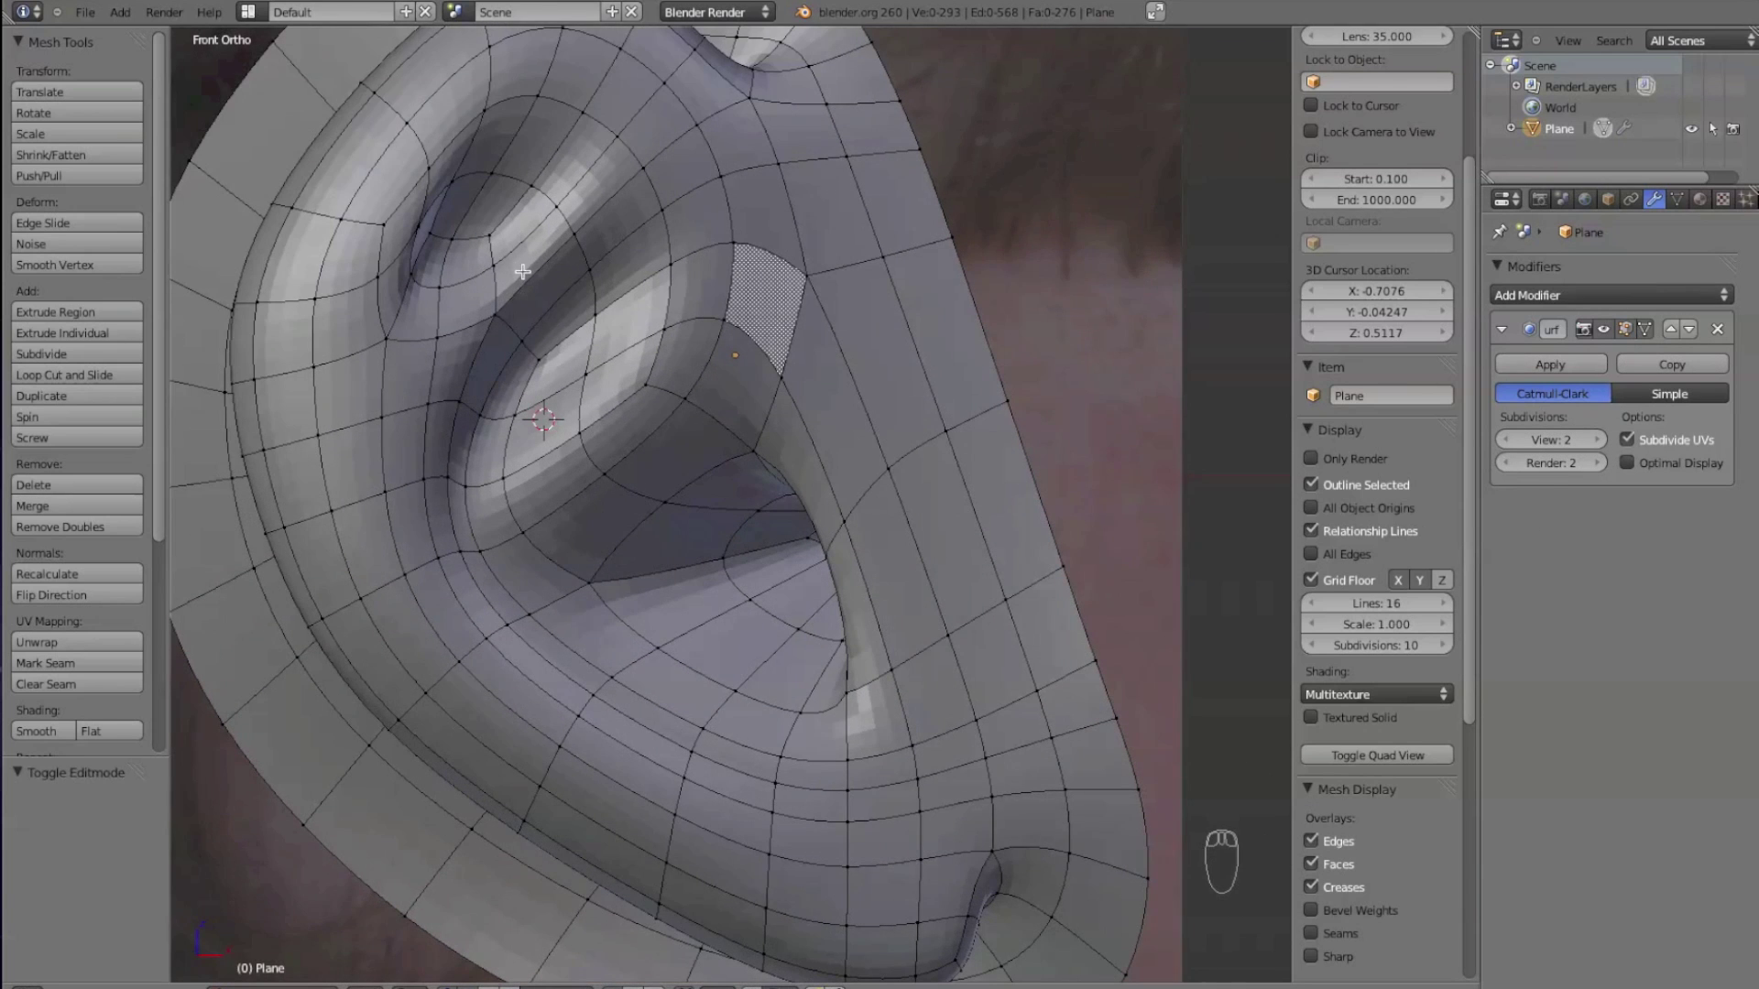
{"action": "middle_click_drag", "start_coordinate": [522, 272], "coordinate": [668, 327], "text": "shift"}
{"action": "middle_click_drag", "start_coordinate": [691, 390], "coordinate": [652, 364]}
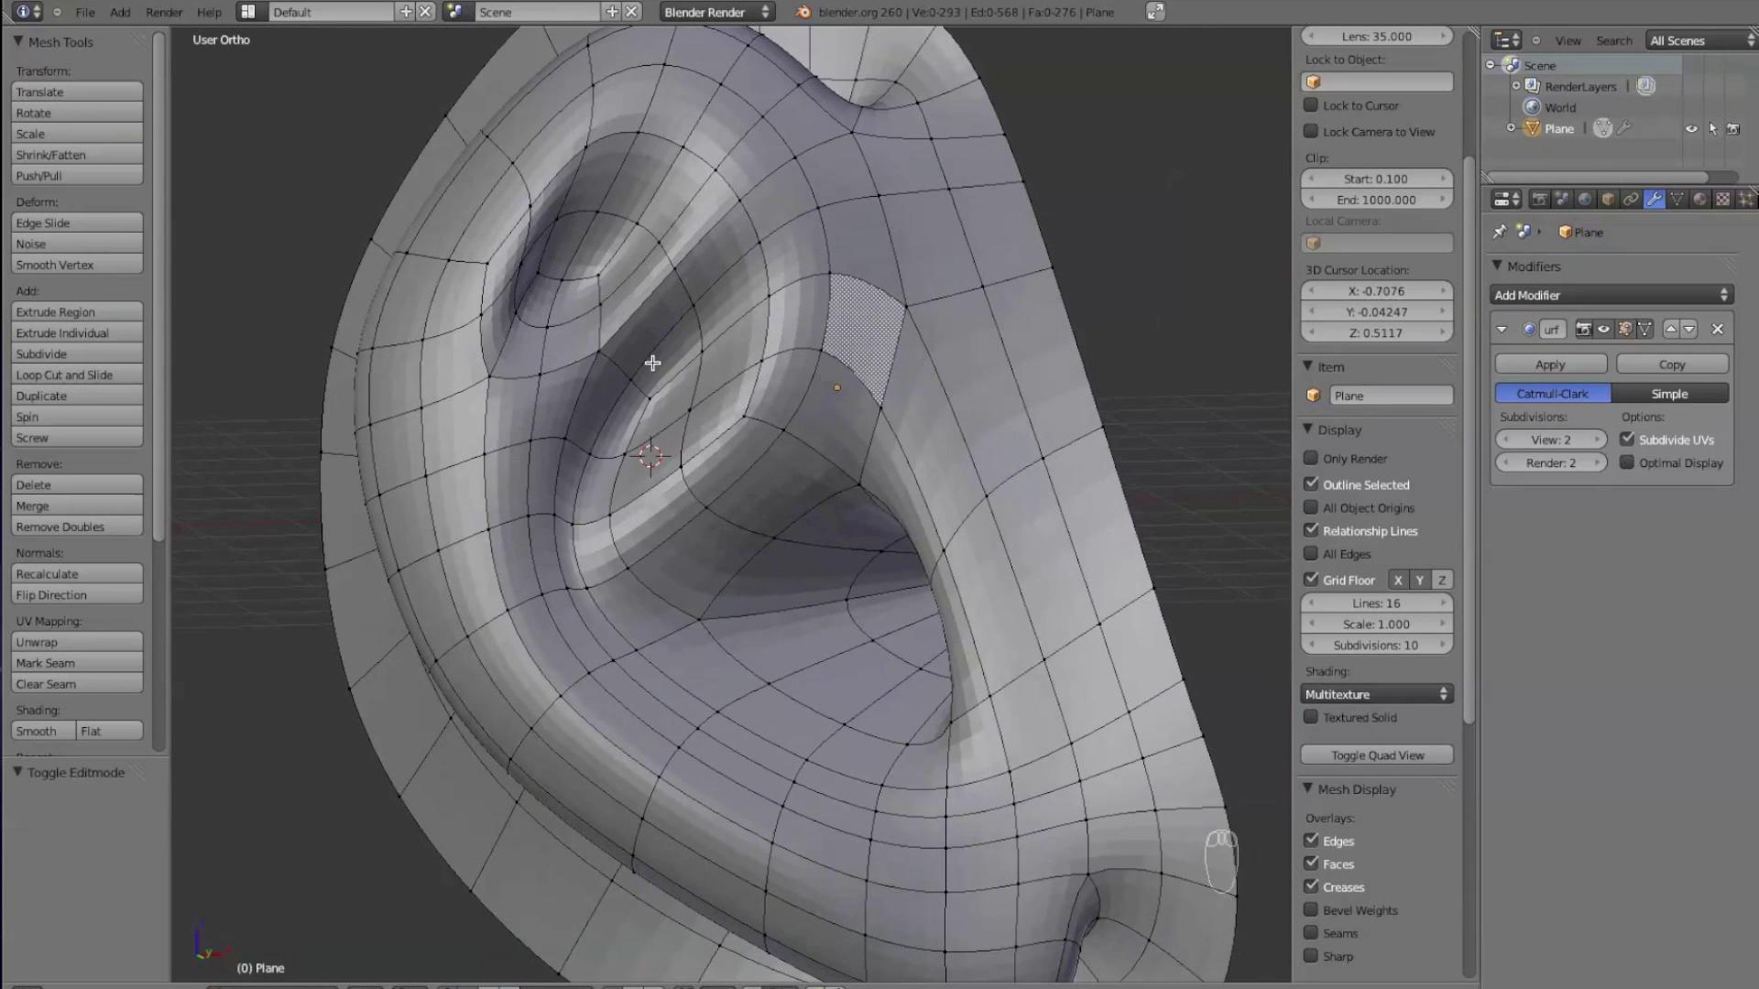
{"action": "right_click", "coordinate": [555, 277]}
{"action": "middle_click_drag", "start_coordinate": [570, 295], "coordinate": [530, 339]}
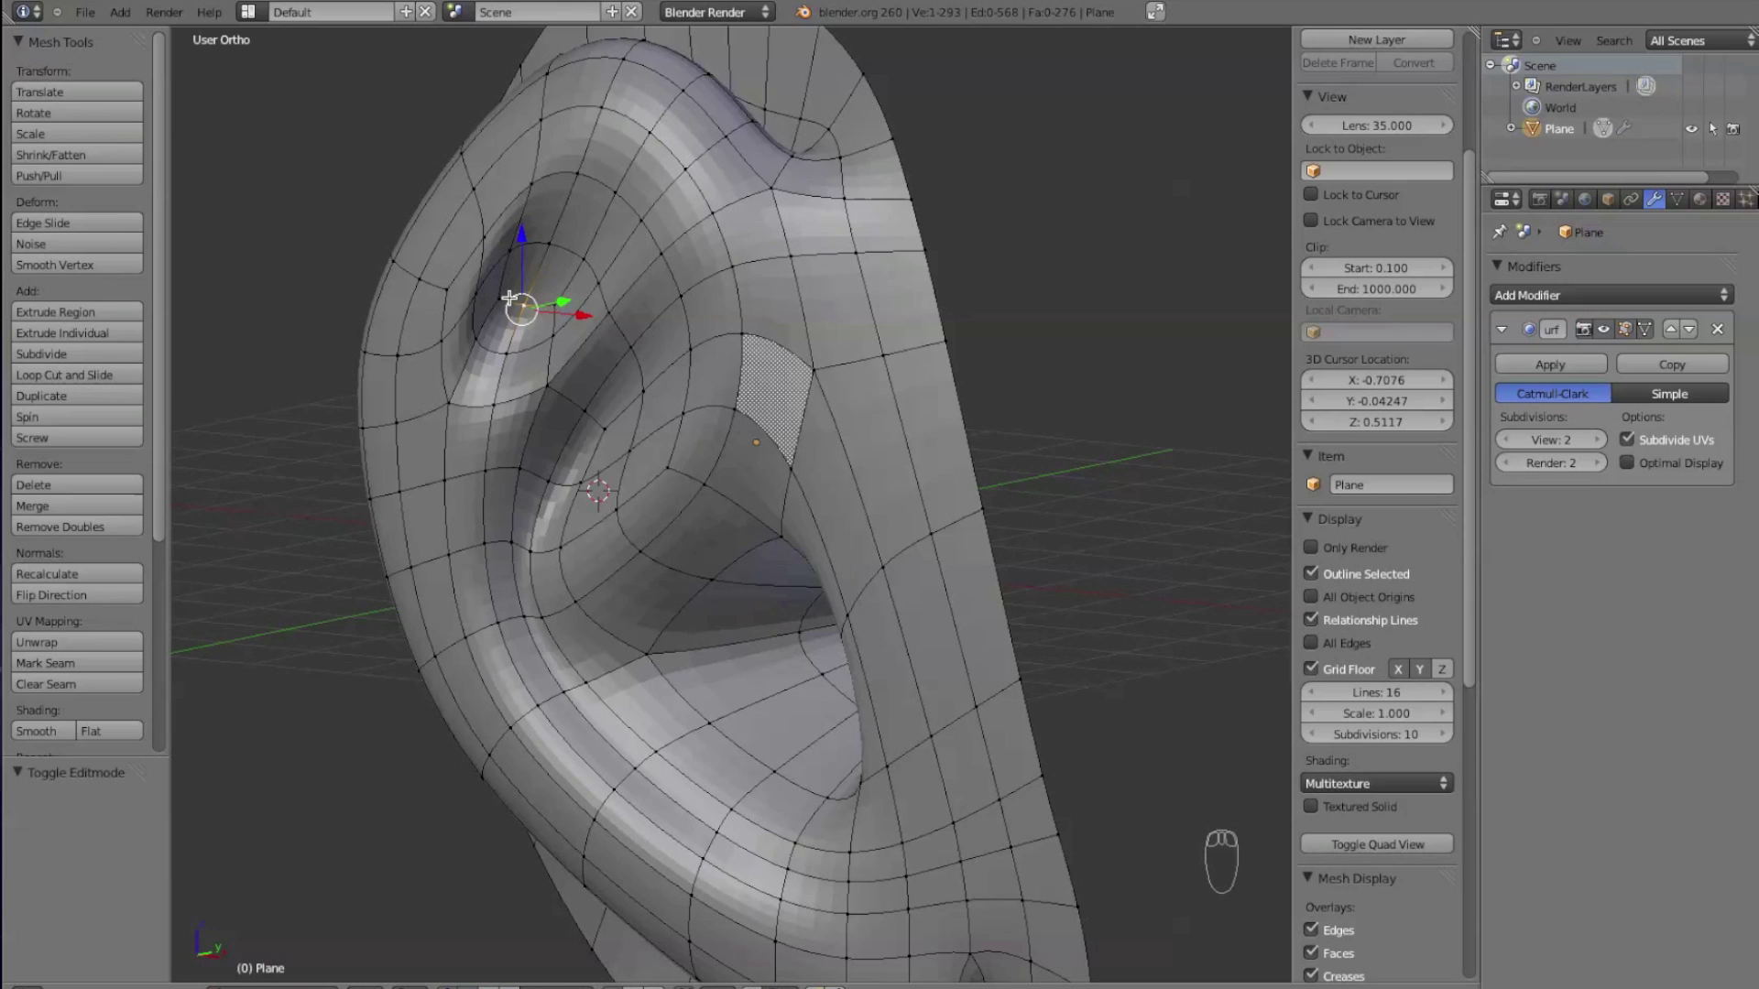
{"action": "left_click_drag", "start_coordinate": [557, 298], "coordinate": [541, 300]}
{"action": "right_click", "coordinate": [547, 252]}
{"action": "left_click_drag", "start_coordinate": [587, 234], "coordinate": [534, 393]}
{"action": "right_click", "coordinate": [512, 311]}
{"action": "right_click", "coordinate": [502, 356]}
{"action": "right_click", "coordinate": [495, 408]}
{"action": "middle_click_drag", "start_coordinate": [534, 393], "coordinate": [505, 375]}
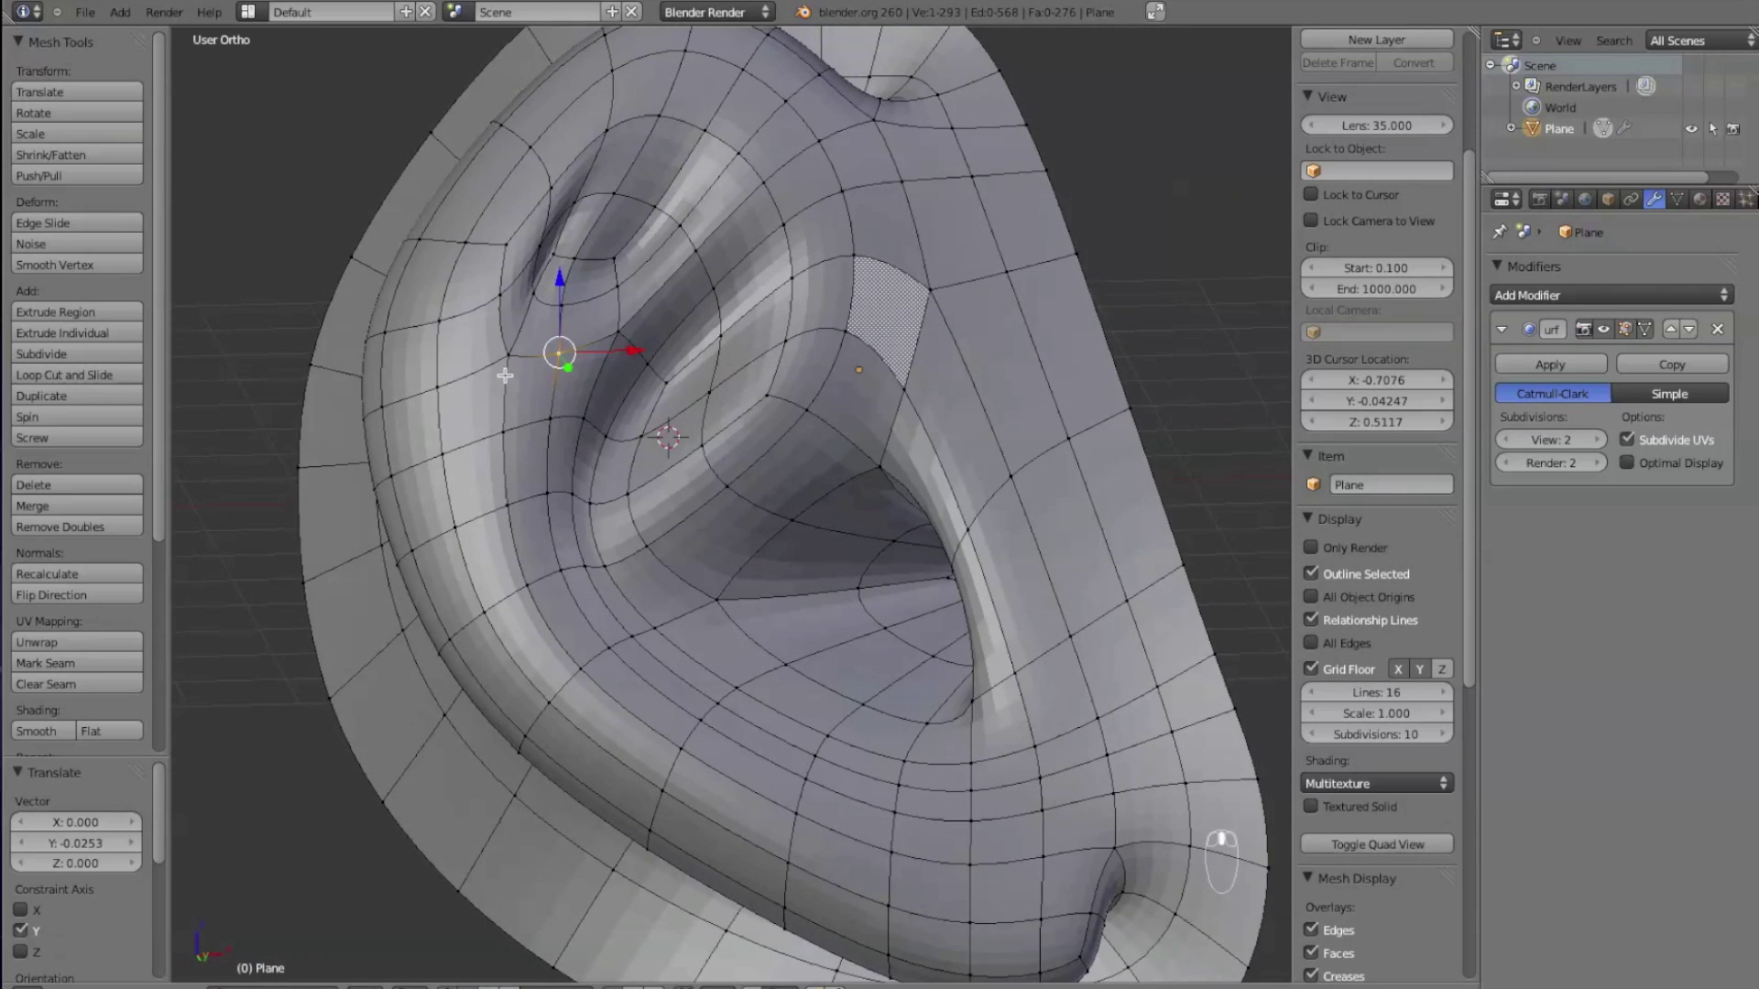
- Reshape the hollow's outer edge, moving one vertex about -0.268 along Y and another about -0.155 in X, -0.150 in Y and 0.047 in Z
{"action": "right_click", "coordinate": [539, 257]}
{"action": "middle_click_drag", "start_coordinate": [542, 262], "coordinate": [595, 345]}
{"action": "mouse_move", "coordinate": [517, 305]}
{"action": "left_mouse_down"}
{"action": "mouse_move", "coordinate": [553, 294]}
{"action": "mouse_move", "coordinate": [543, 306]}
{"action": "left_mouse_up"}
{"action": "middle_click_drag", "start_coordinate": [544, 306], "coordinate": [523, 302]}
{"action": "mouse_move", "coordinate": [584, 338]}
{"action": "left_mouse_down"}
{"action": "mouse_move", "coordinate": [522, 332]}
{"action": "mouse_move", "coordinate": [580, 357]}
{"action": "left_mouse_up"}
{"action": "right_click", "coordinate": [486, 339]}
{"action": "middle_click_drag", "start_coordinate": [580, 357], "coordinate": [502, 285]}
{"action": "left_click_drag", "start_coordinate": [529, 286], "coordinate": [503, 285]}
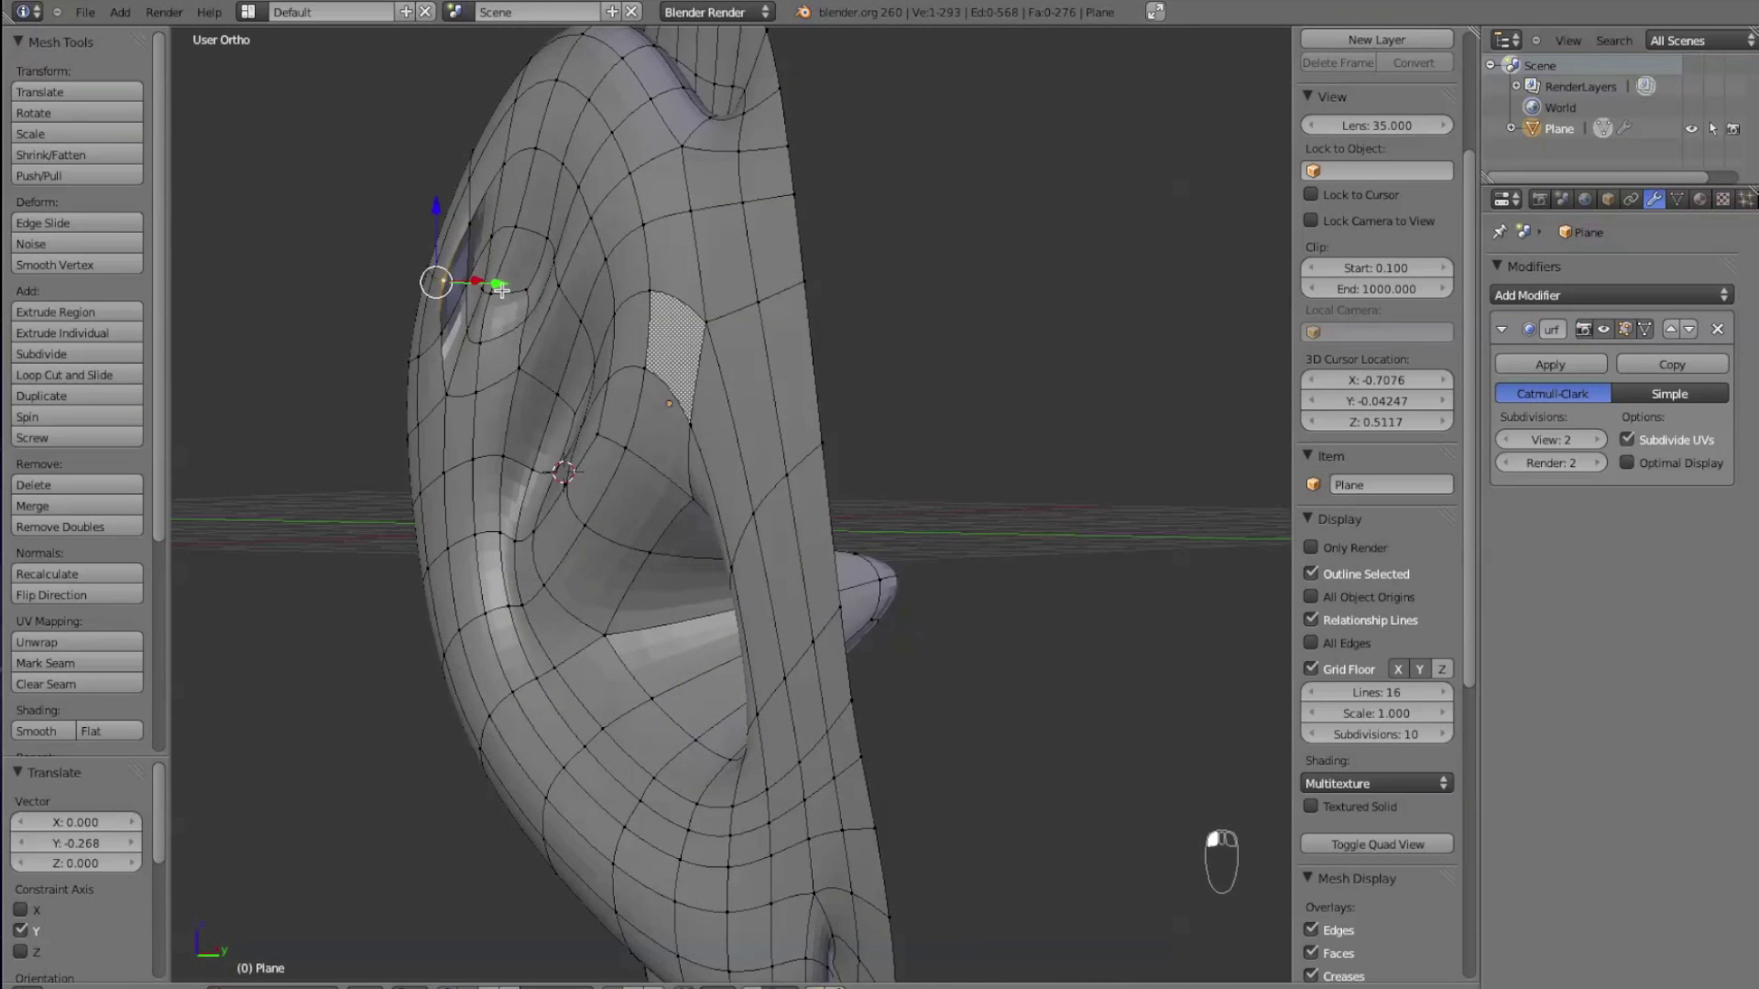
{"action": "middle_click_drag", "start_coordinate": [456, 268], "coordinate": [481, 279]}
{"action": "right_click_drag", "start_coordinate": [467, 229], "coordinate": [443, 227]}
{"action": "middle_click_drag", "start_coordinate": [449, 233], "coordinate": [603, 300]}
- Open up the upper end of the hollow from the front view by spreading its rim and inner vertices toward the helix
{"action": "key", "text": "KP_1"}
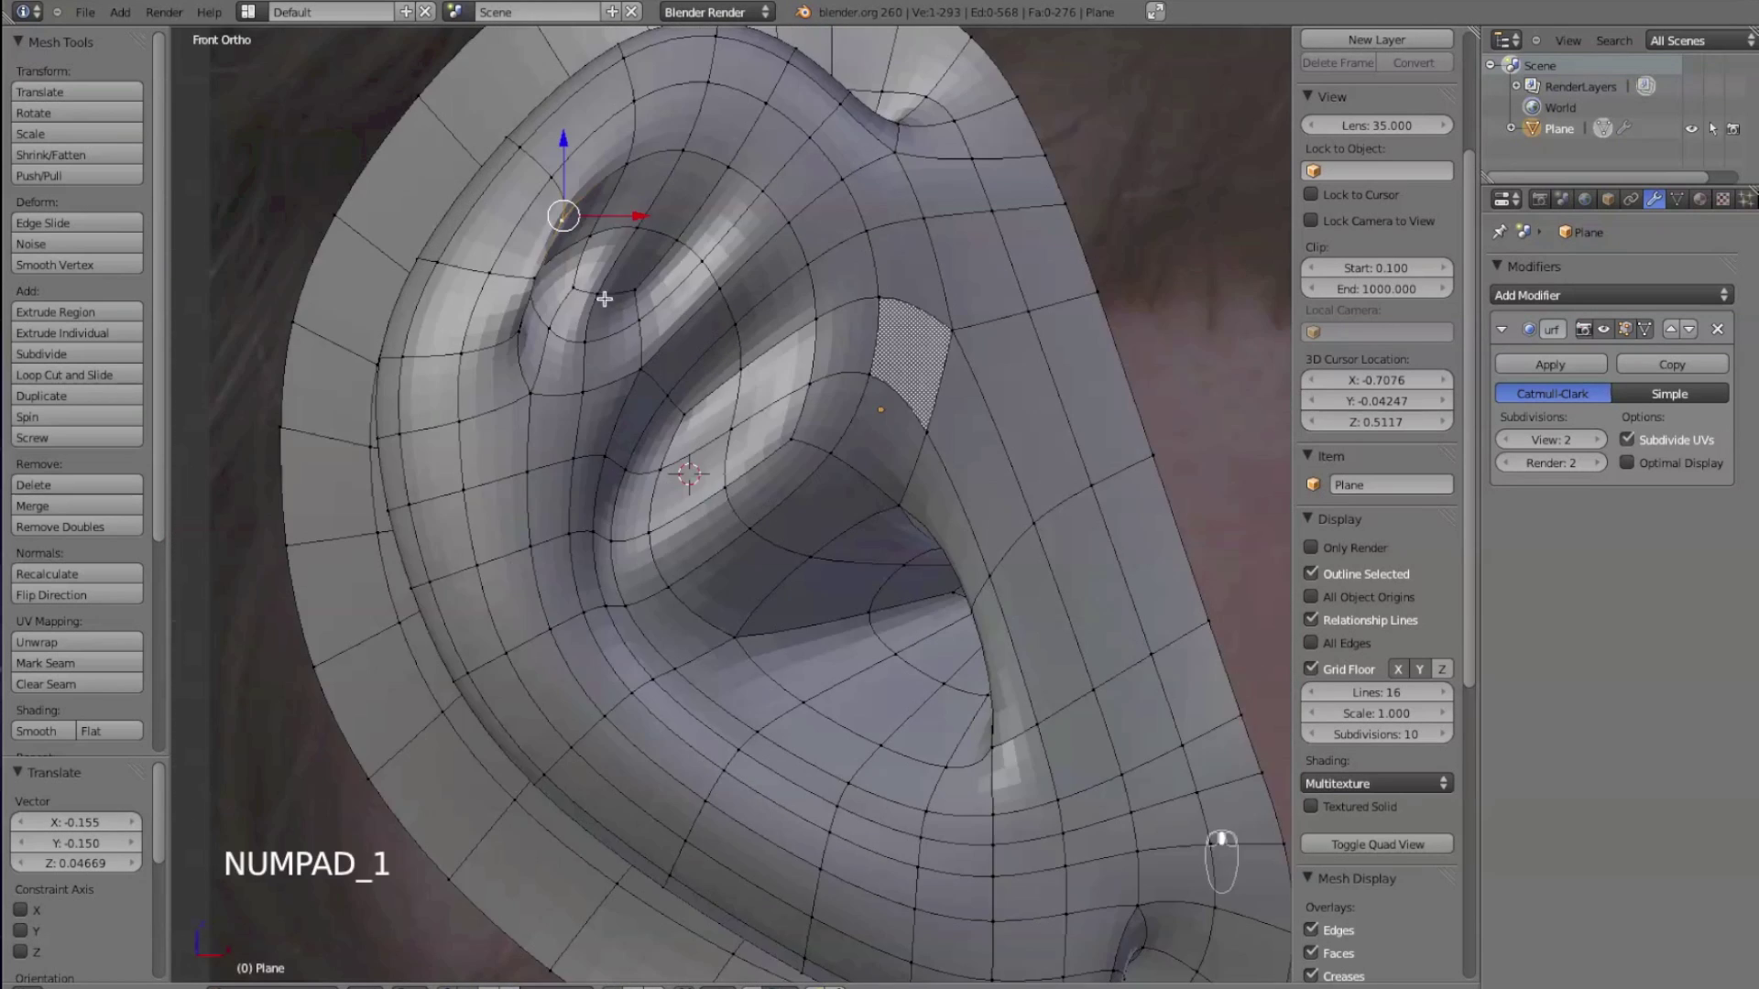
{"action": "right_click_drag", "start_coordinate": [595, 238], "coordinate": [730, 106]}
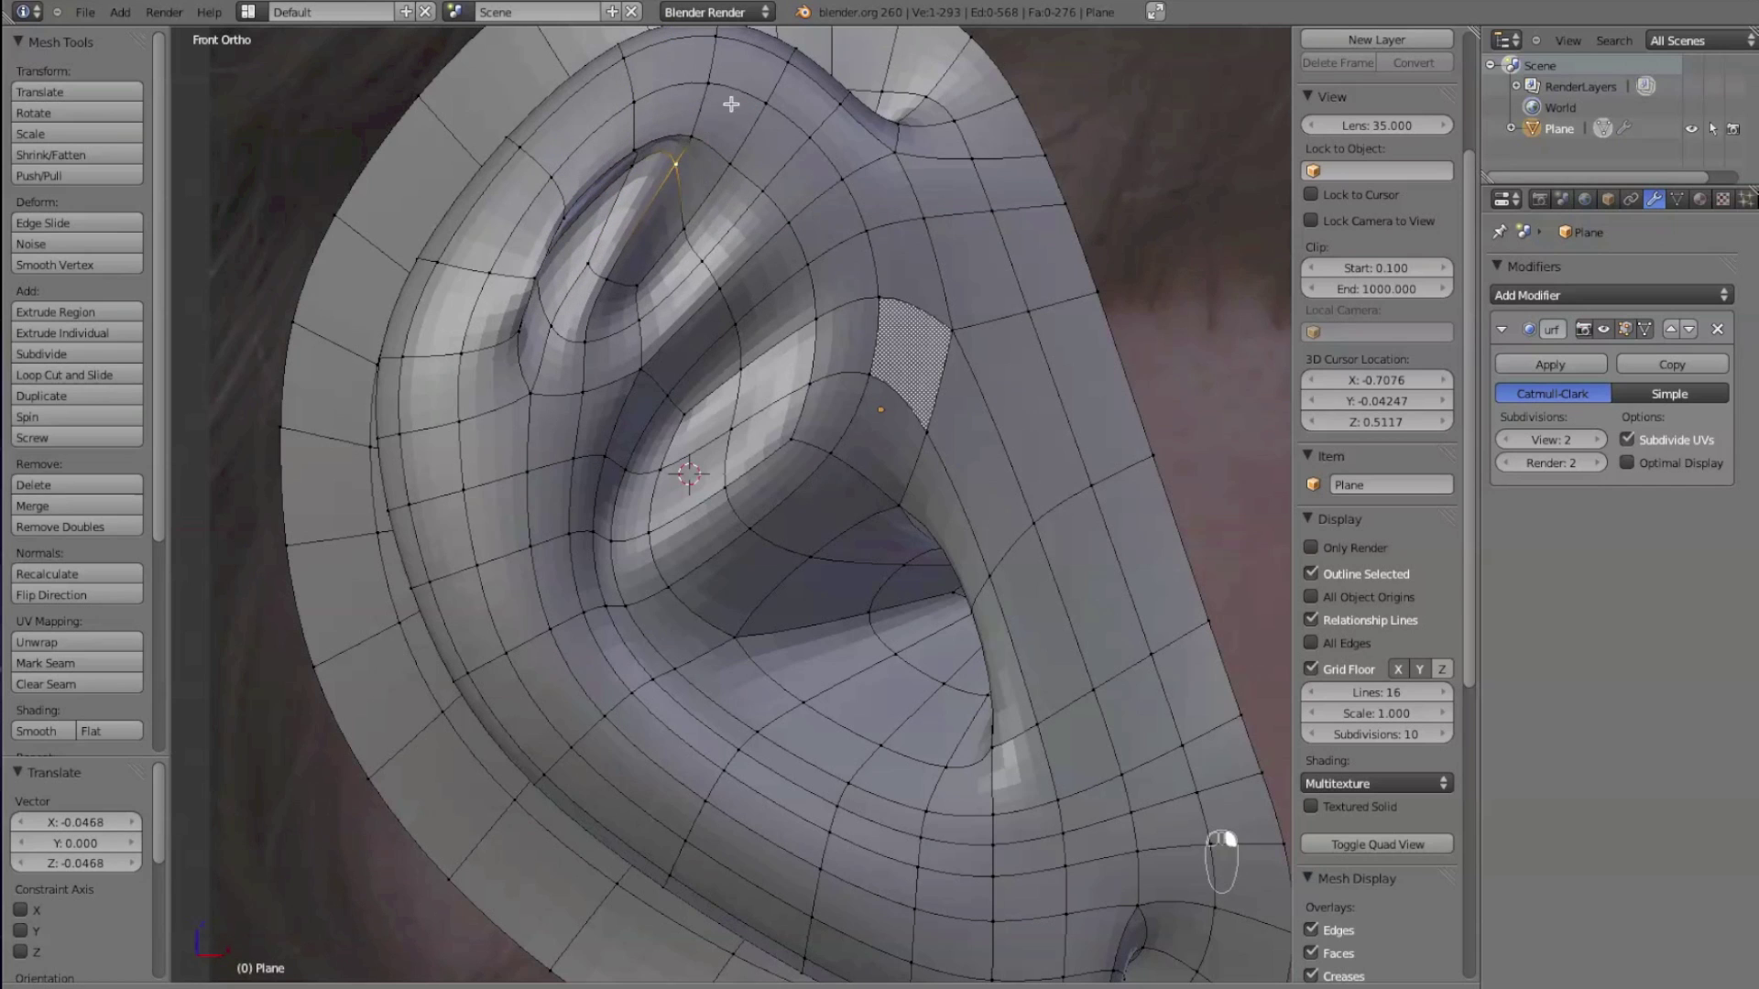
{"action": "right_click_drag", "start_coordinate": [692, 231], "coordinate": [795, 99]}
{"action": "right_click_drag", "start_coordinate": [711, 240], "coordinate": [813, 141]}
{"action": "right_click_drag", "start_coordinate": [772, 190], "coordinate": [793, 222]}
{"action": "right_click_drag", "start_coordinate": [741, 152], "coordinate": [742, 181]}
{"action": "right_click_drag", "start_coordinate": [689, 147], "coordinate": [636, 180]}
- Widen the face side of the upper hollow, moving one of its vertices about 0.159 in X and 0.112 in Z
{"action": "right_click_drag", "start_coordinate": [731, 275], "coordinate": [779, 242]}
{"action": "right_click_drag", "start_coordinate": [744, 316], "coordinate": [778, 283]}
{"action": "right_click_drag", "start_coordinate": [772, 181], "coordinate": [786, 172]}
{"action": "right_click_drag", "start_coordinate": [778, 283], "coordinate": [795, 270]}
{"action": "right_click_drag", "start_coordinate": [770, 354], "coordinate": [814, 326]}
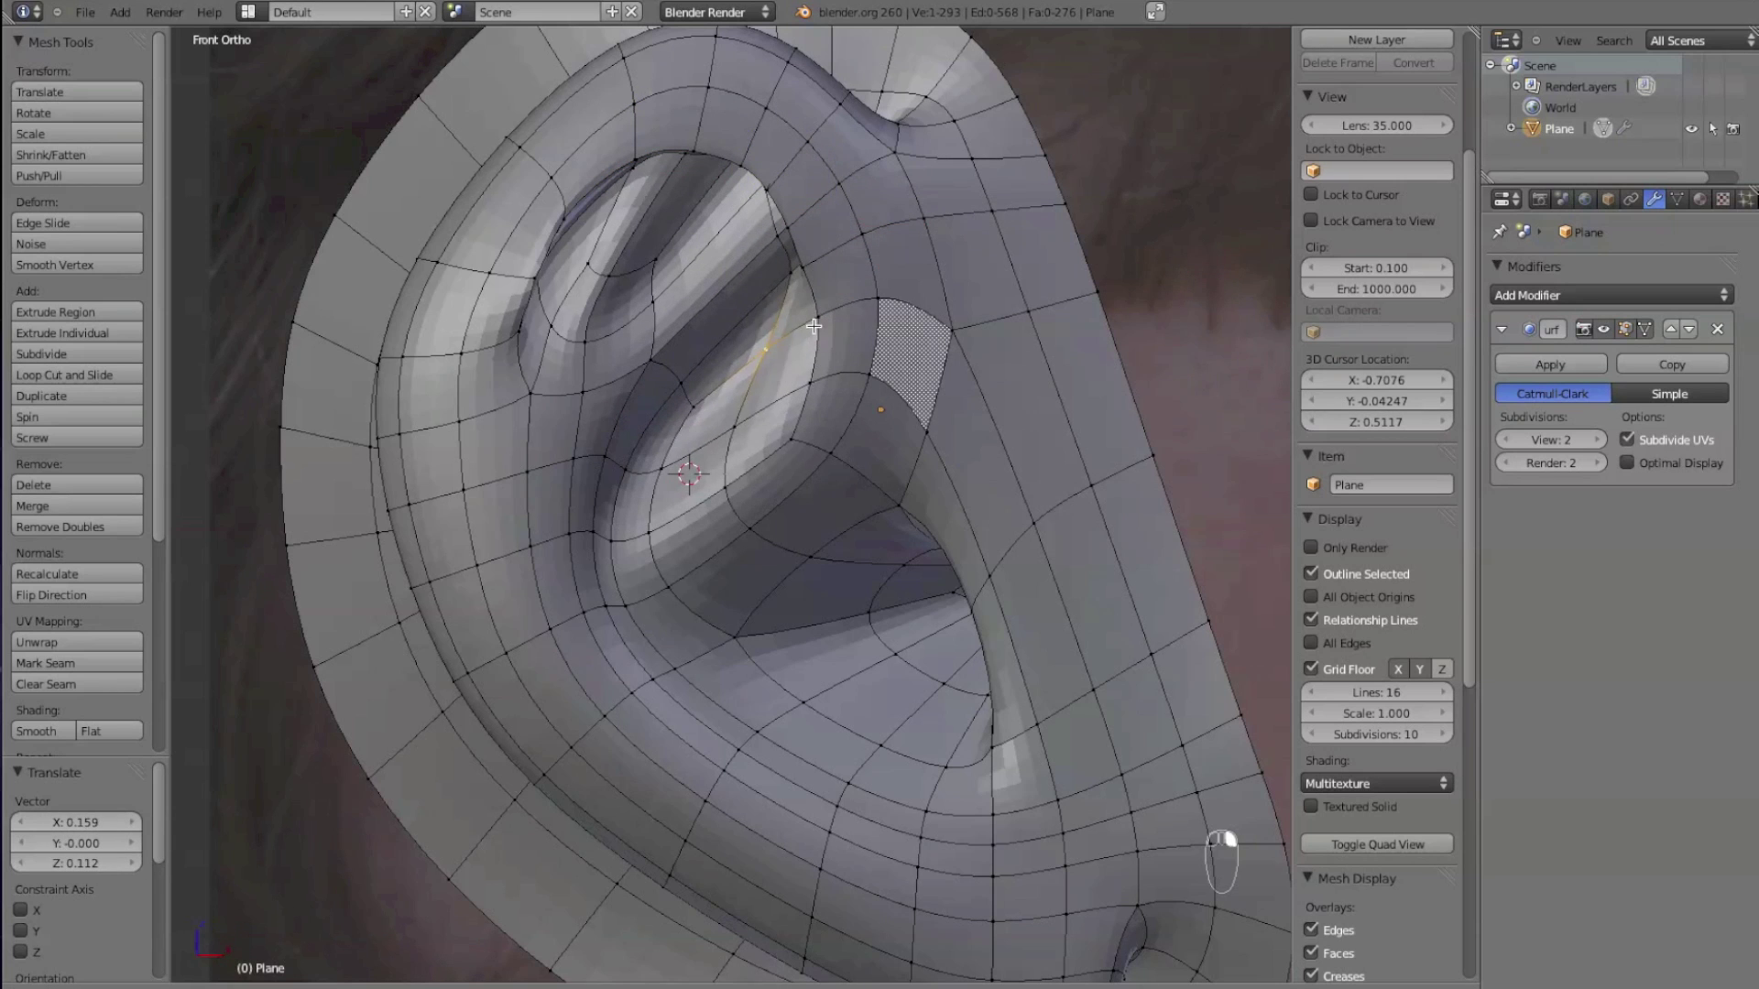
- Even out the vertices along the fold between the upper hollow and the concha, moving one about -0.122 in X and 0.075 in Z
{"action": "right_click", "coordinate": [731, 431]}
{"action": "key", "text": "g"}
{"action": "left_click", "coordinate": [828, 409]}
{"action": "right_click_drag", "start_coordinate": [801, 443], "coordinate": [784, 380]}
{"action": "right_click_drag", "start_coordinate": [824, 321], "coordinate": [785, 321]}
{"action": "right_click_drag", "start_coordinate": [812, 388], "coordinate": [785, 403]}
{"action": "right_click_drag", "start_coordinate": [776, 435], "coordinate": [740, 408]}
- Push the vertex behind the central fold deeper into the ear along Y, by about 0.532 at first
{"action": "middle_click_drag", "start_coordinate": [740, 407], "coordinate": [892, 510]}
{"action": "right_click", "coordinate": [842, 478]}
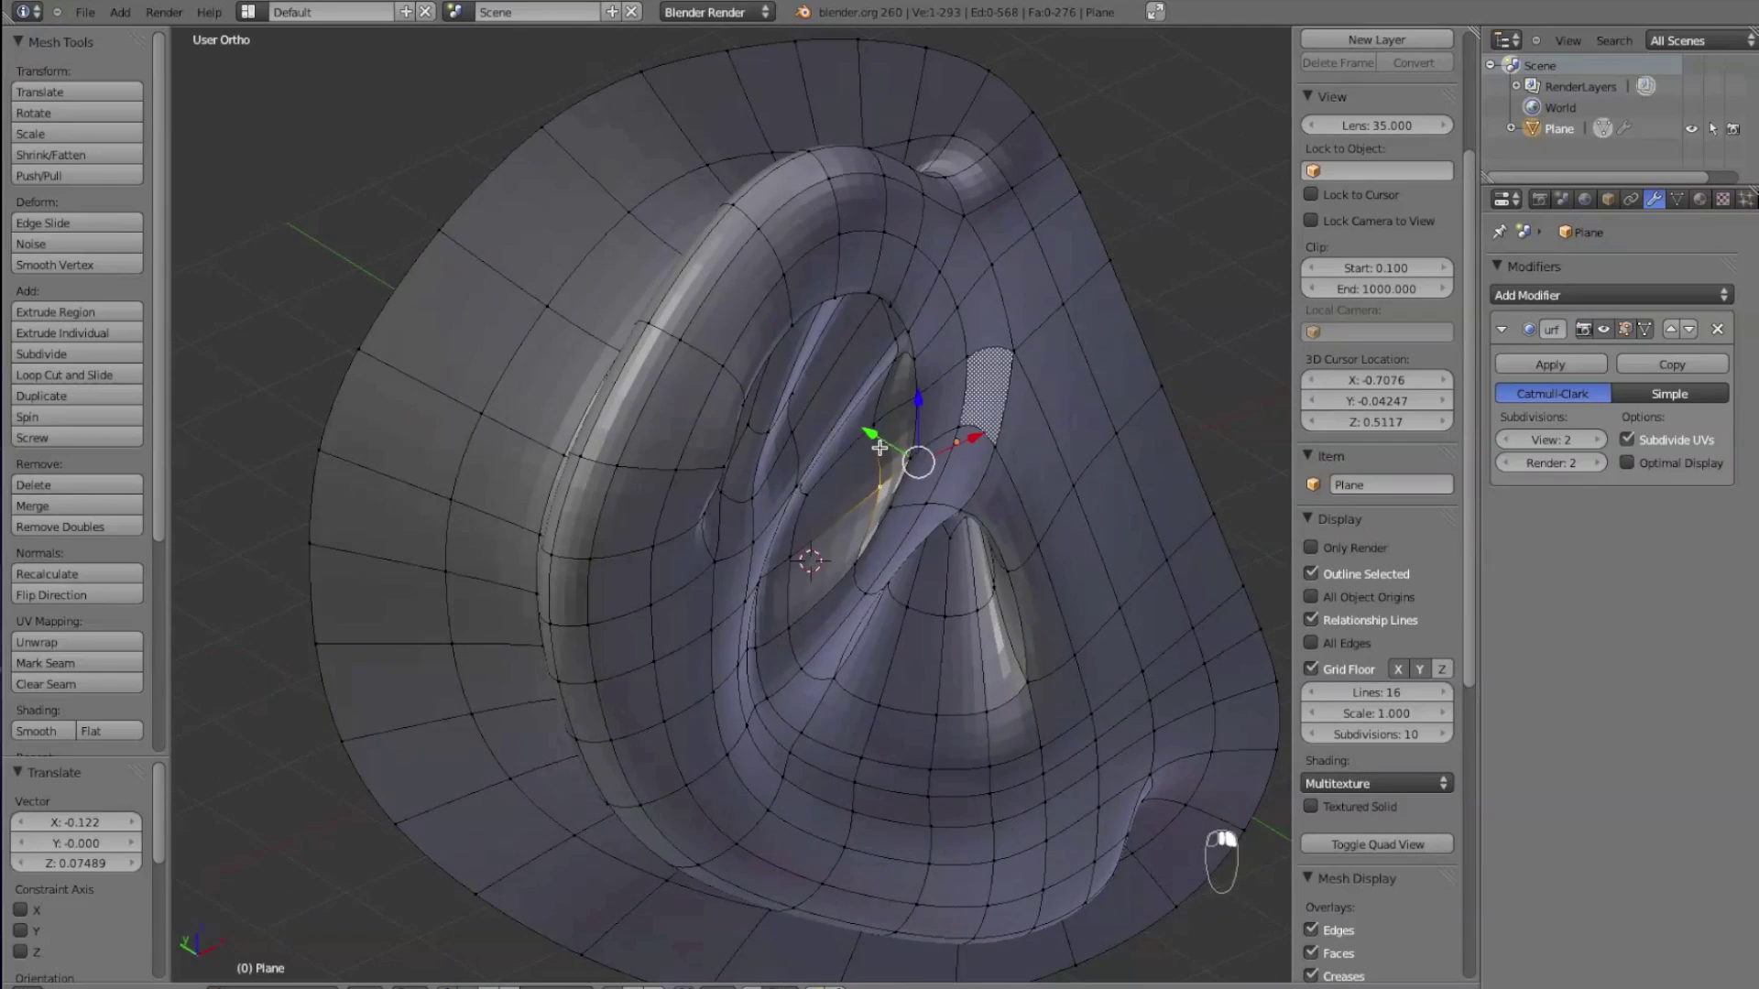
{"action": "left_click_drag", "start_coordinate": [877, 441], "coordinate": [837, 399]}
{"action": "middle_click_drag", "start_coordinate": [881, 527], "coordinate": [811, 454]}
{"action": "key", "text": "g"}
{"action": "key", "text": "y"}
{"action": "left_click", "coordinate": [737, 389]}
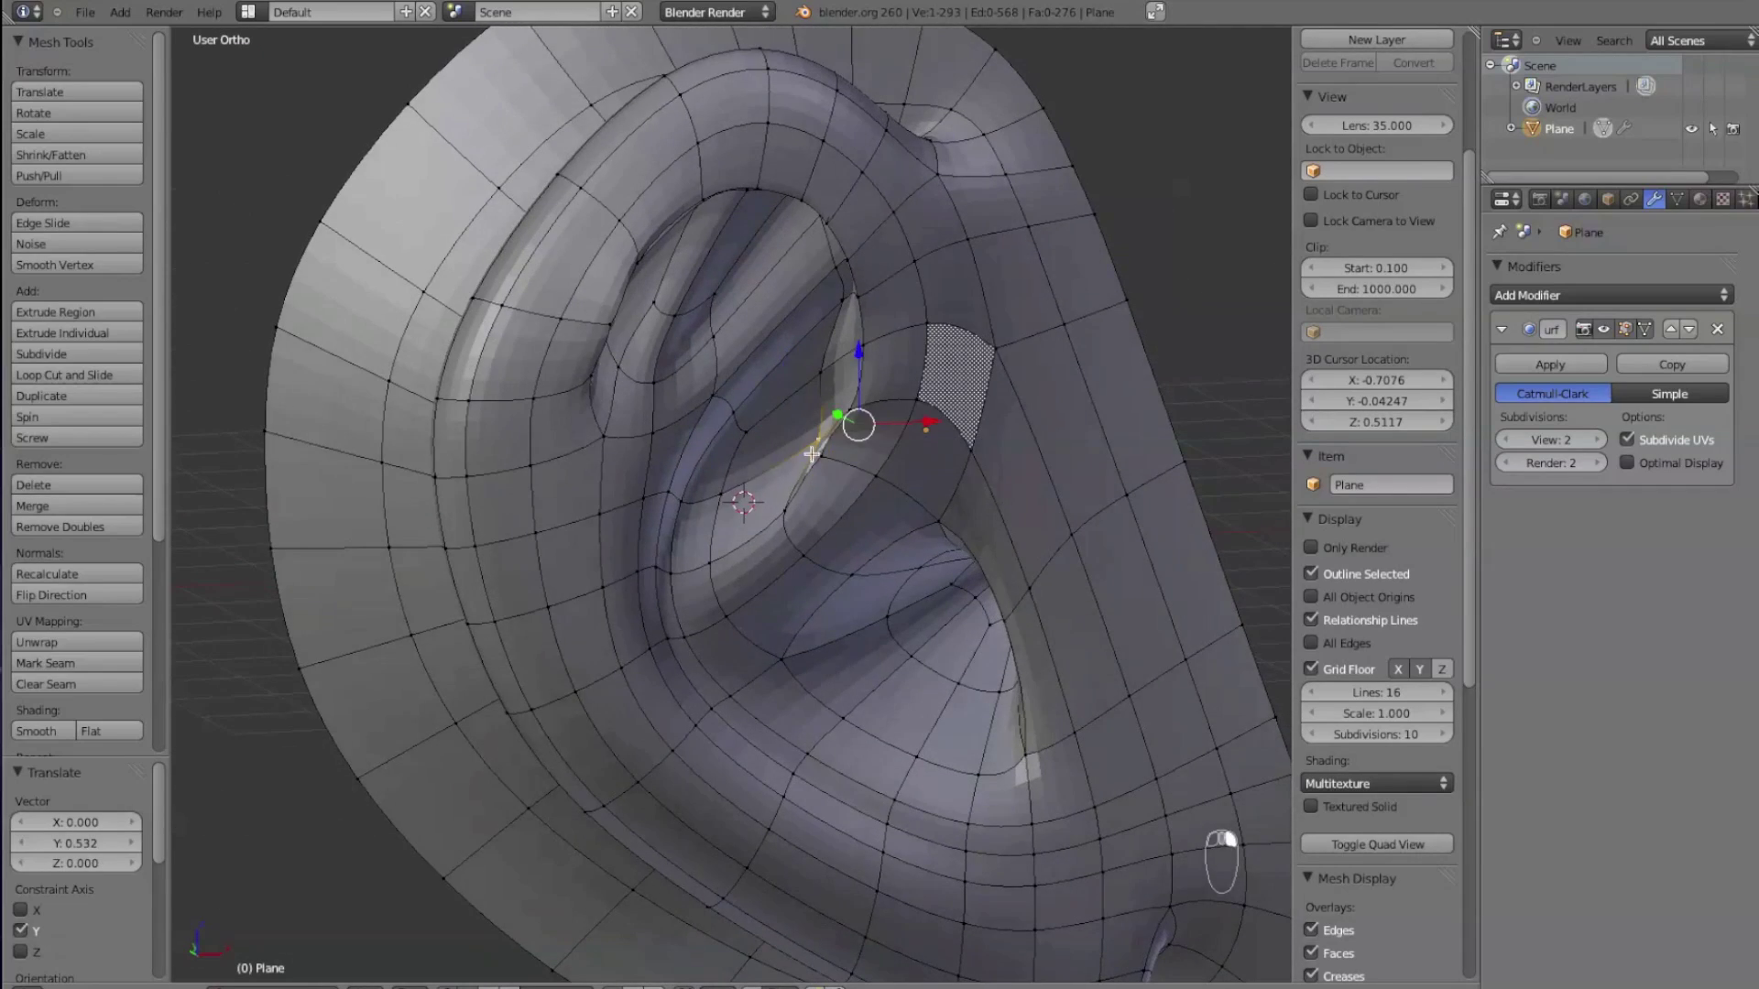
- Sink the neighbouring fold vertices about 0.361 along Y and tuck one about 0.278 in X and -0.084 in Y under the fold
{"action": "right_click", "coordinate": [802, 381], "text": "shift"}
{"action": "middle_click_drag", "start_coordinate": [802, 381], "coordinate": [898, 471]}
{"action": "left_click_drag", "start_coordinate": [826, 392], "coordinate": [801, 382]}
{"action": "middle_click_drag", "start_coordinate": [871, 508], "coordinate": [789, 411]}
{"action": "right_click", "coordinate": [785, 408]}
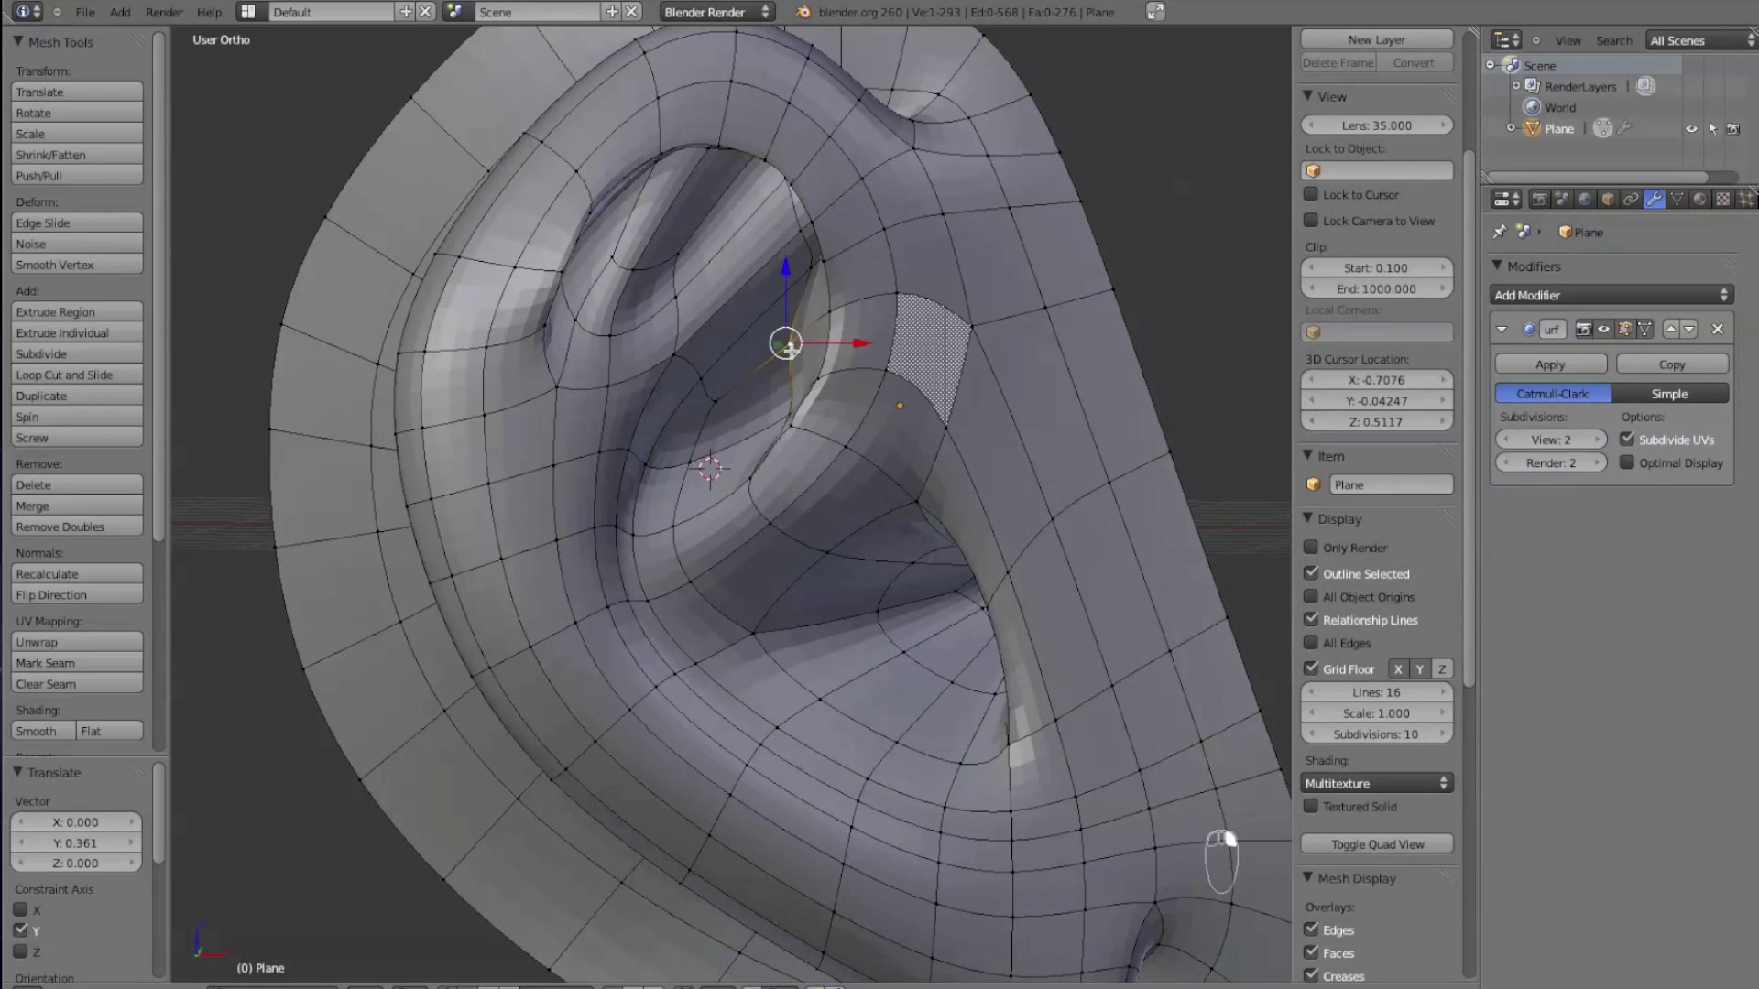
{"action": "key", "text": "g"}
{"action": "left_click", "coordinate": [845, 340]}
- Refine the remaining vertices along the underside of the central fold, moving one about -0.067 in X and -0.552 in Z, and deselect everything
{"action": "middle_click_drag", "start_coordinate": [844, 340], "coordinate": [814, 439]}
{"action": "right_click", "coordinate": [814, 442]}
{"action": "key", "text": "g"}
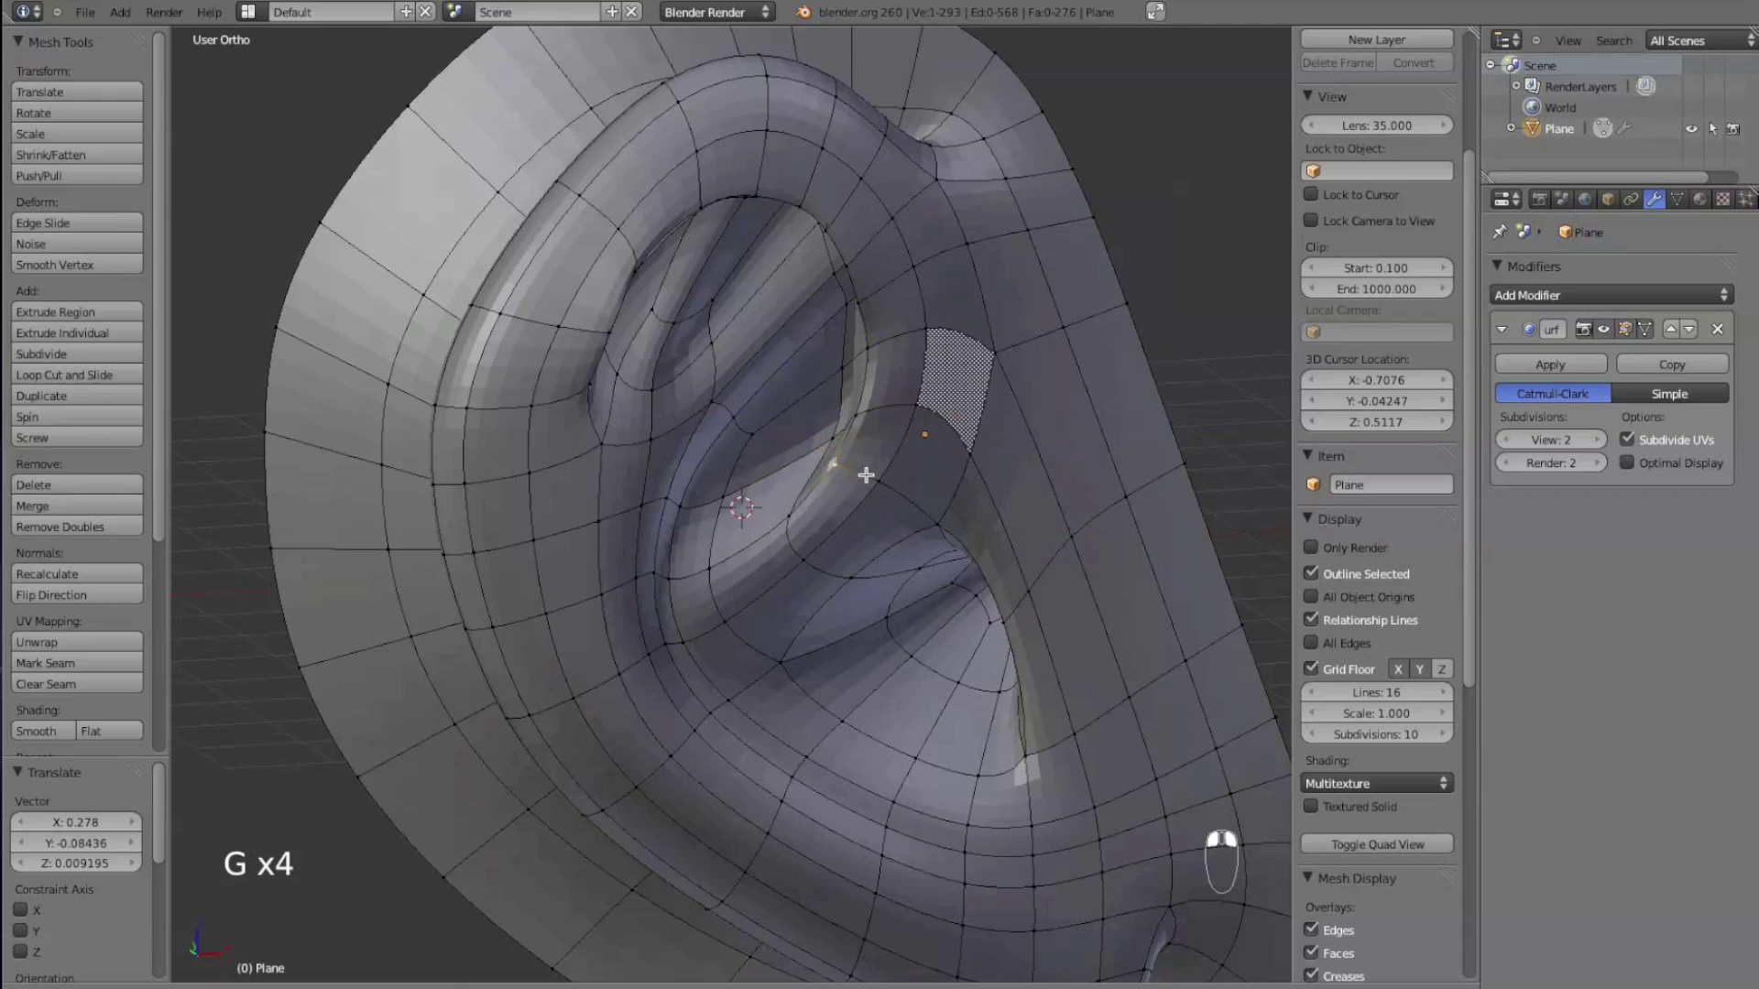
{"action": "left_click", "coordinate": [812, 535]}
{"action": "right_click", "coordinate": [779, 524]}
{"action": "key", "text": "g"}
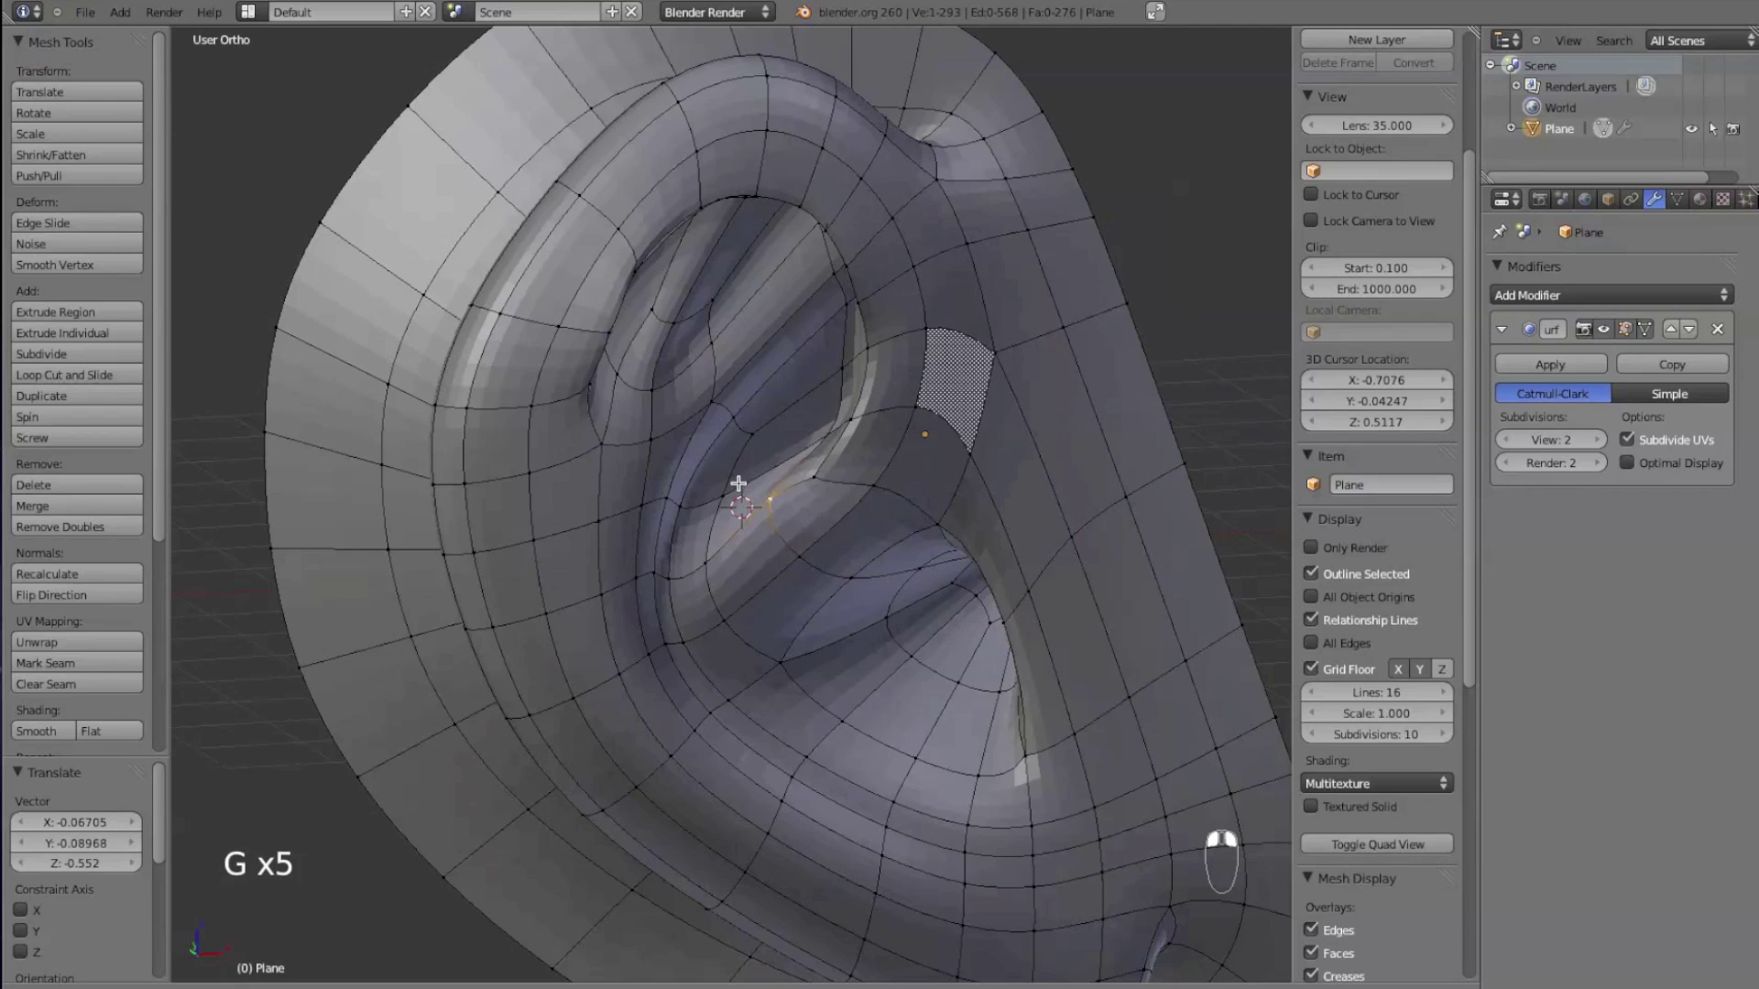
{"action": "left_click", "coordinate": [740, 488]}
{"action": "right_click", "coordinate": [852, 419]}
{"action": "key", "text": "g"}
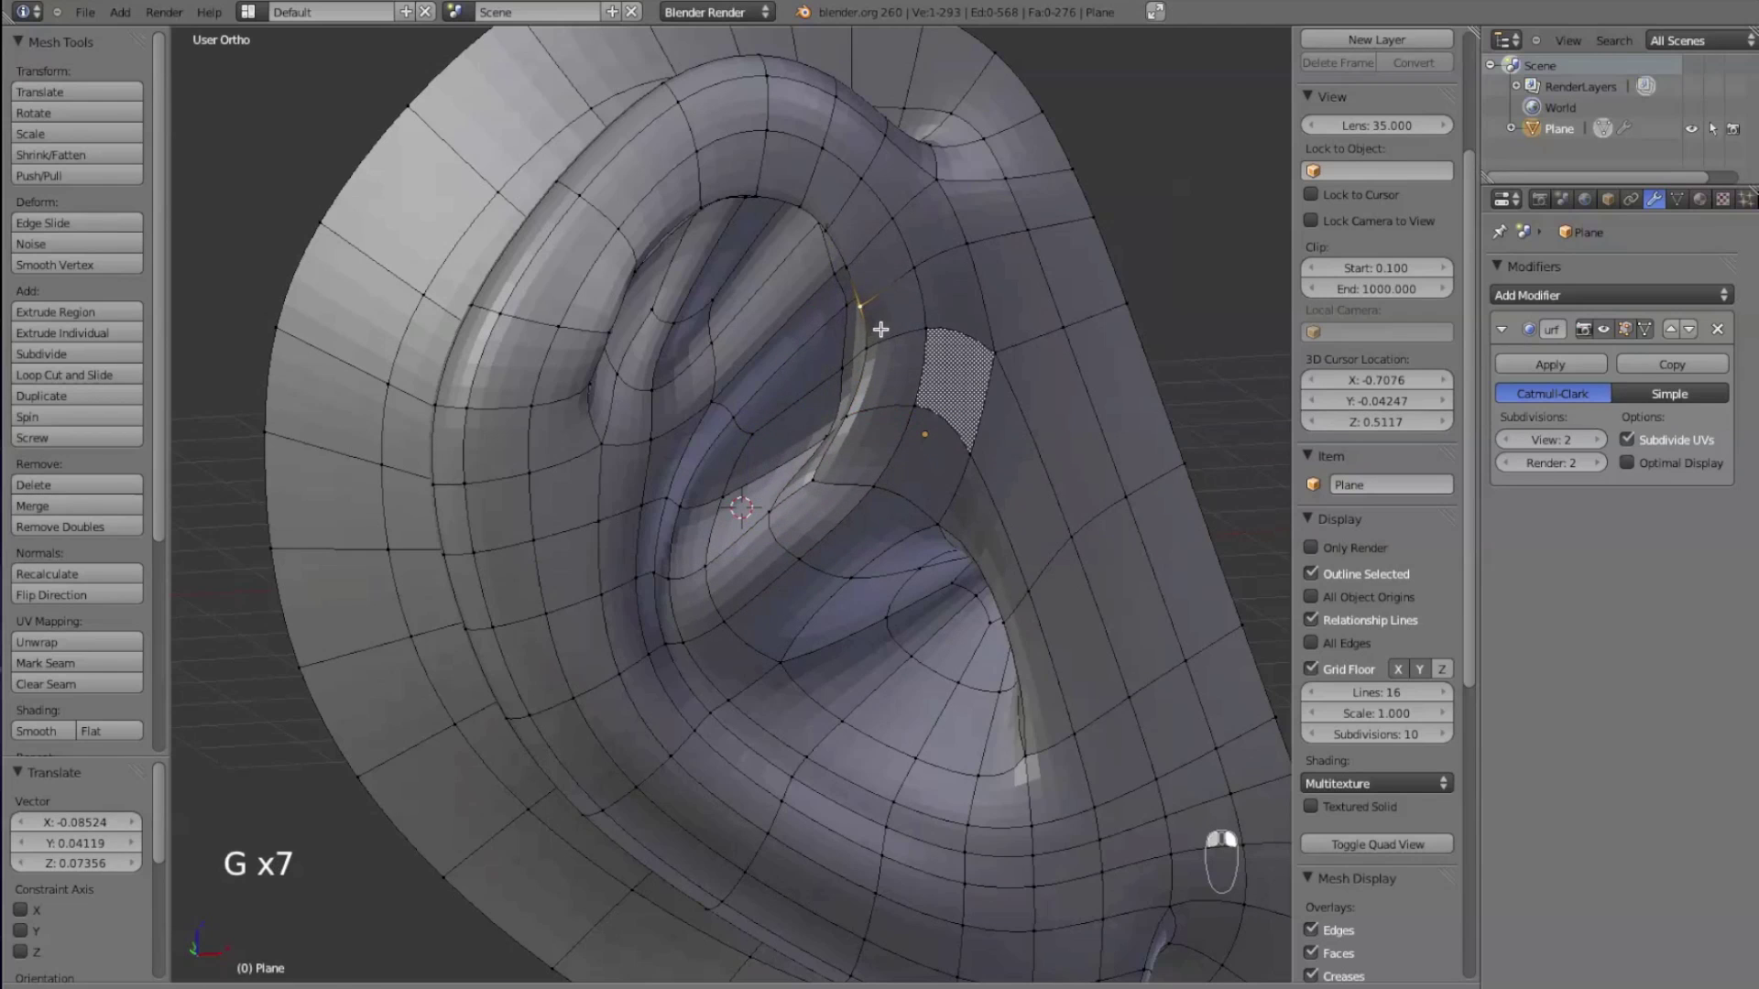
{"action": "key", "text": "a"}
- Select the edge loop along the helix crest without its lobe end and shift it about 0.026 along Y
{"action": "middle_click_drag", "start_coordinate": [855, 542], "coordinate": [671, 576]}
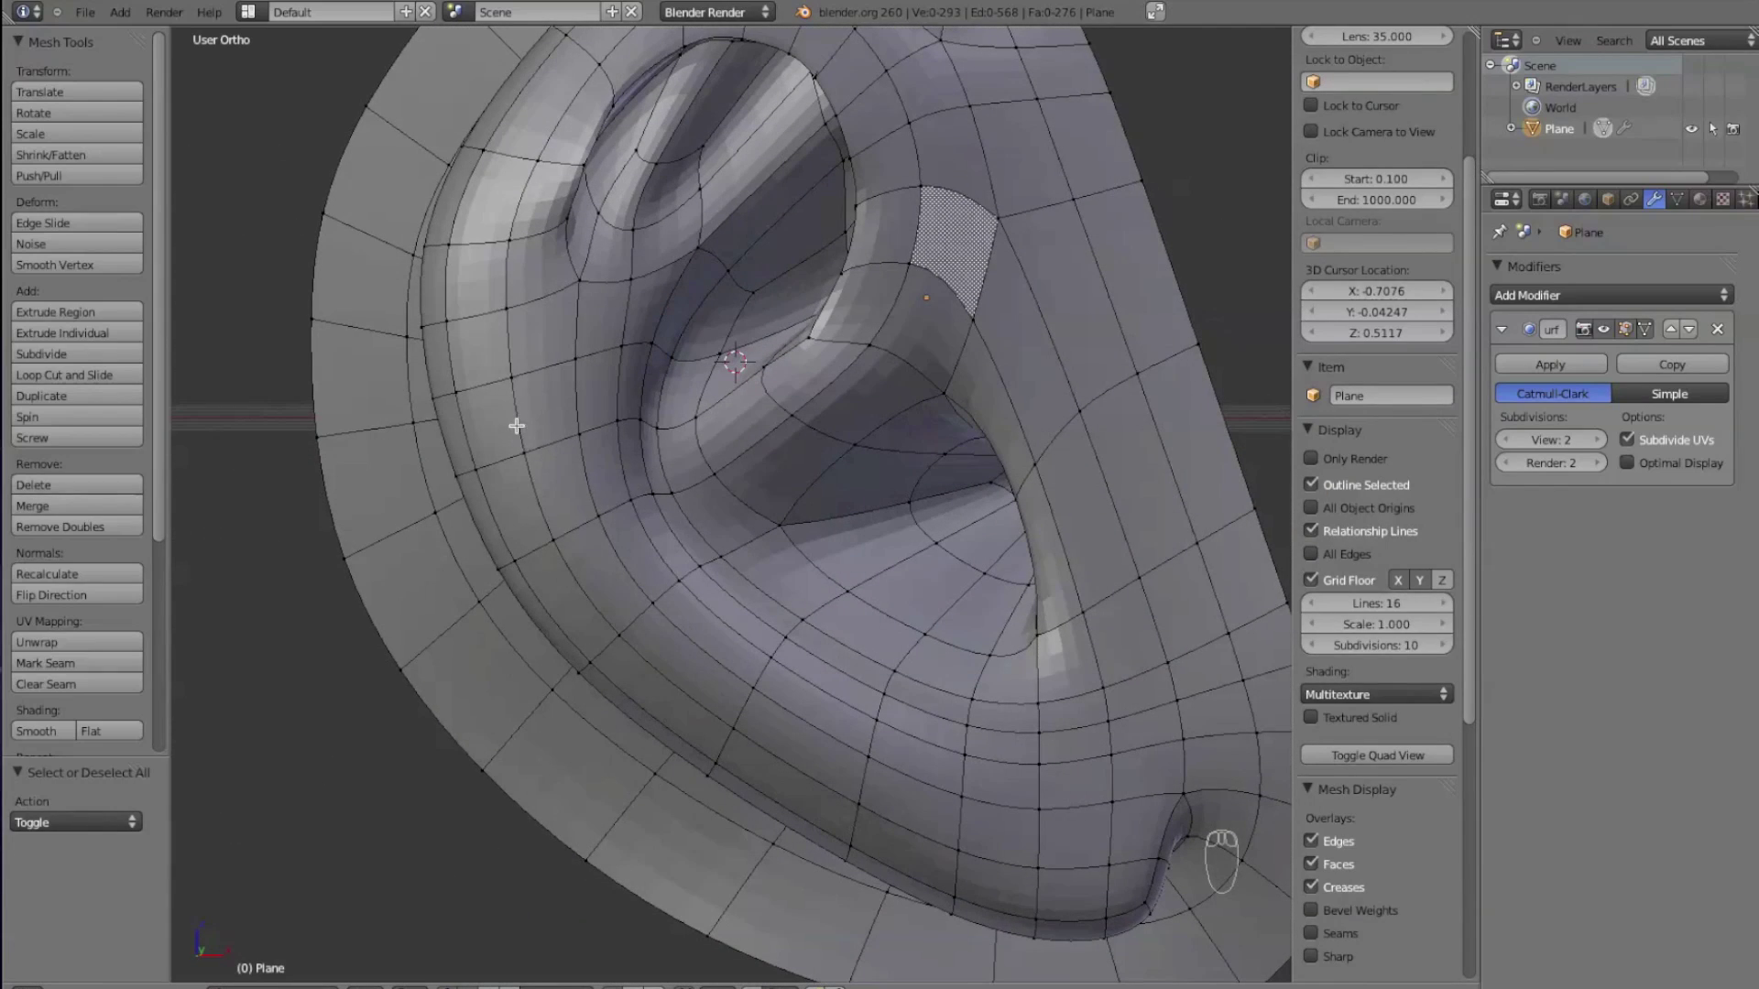
{"action": "right_click", "coordinate": [632, 505], "text": "alt"}
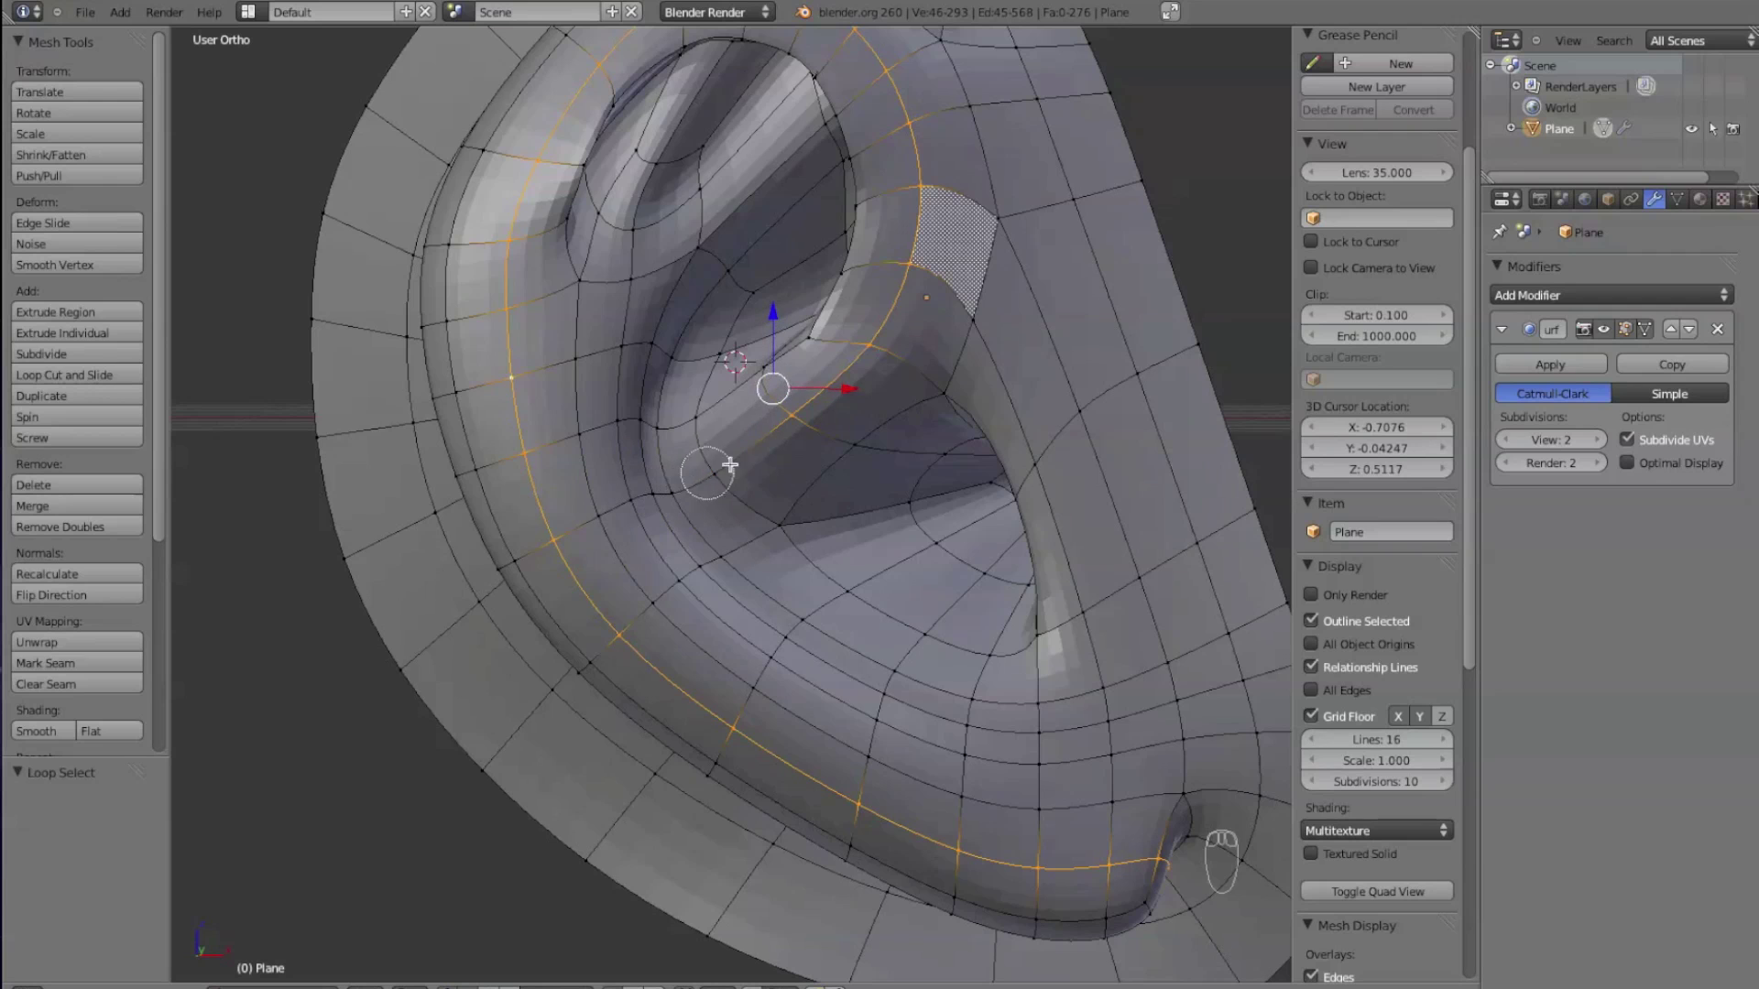
{"action": "middle_click_drag", "start_coordinate": [818, 411], "coordinate": [854, 458]}
{"action": "scroll", "coordinate": [865, 871], "scroll_direction": "down", "scroll_amount": 1}
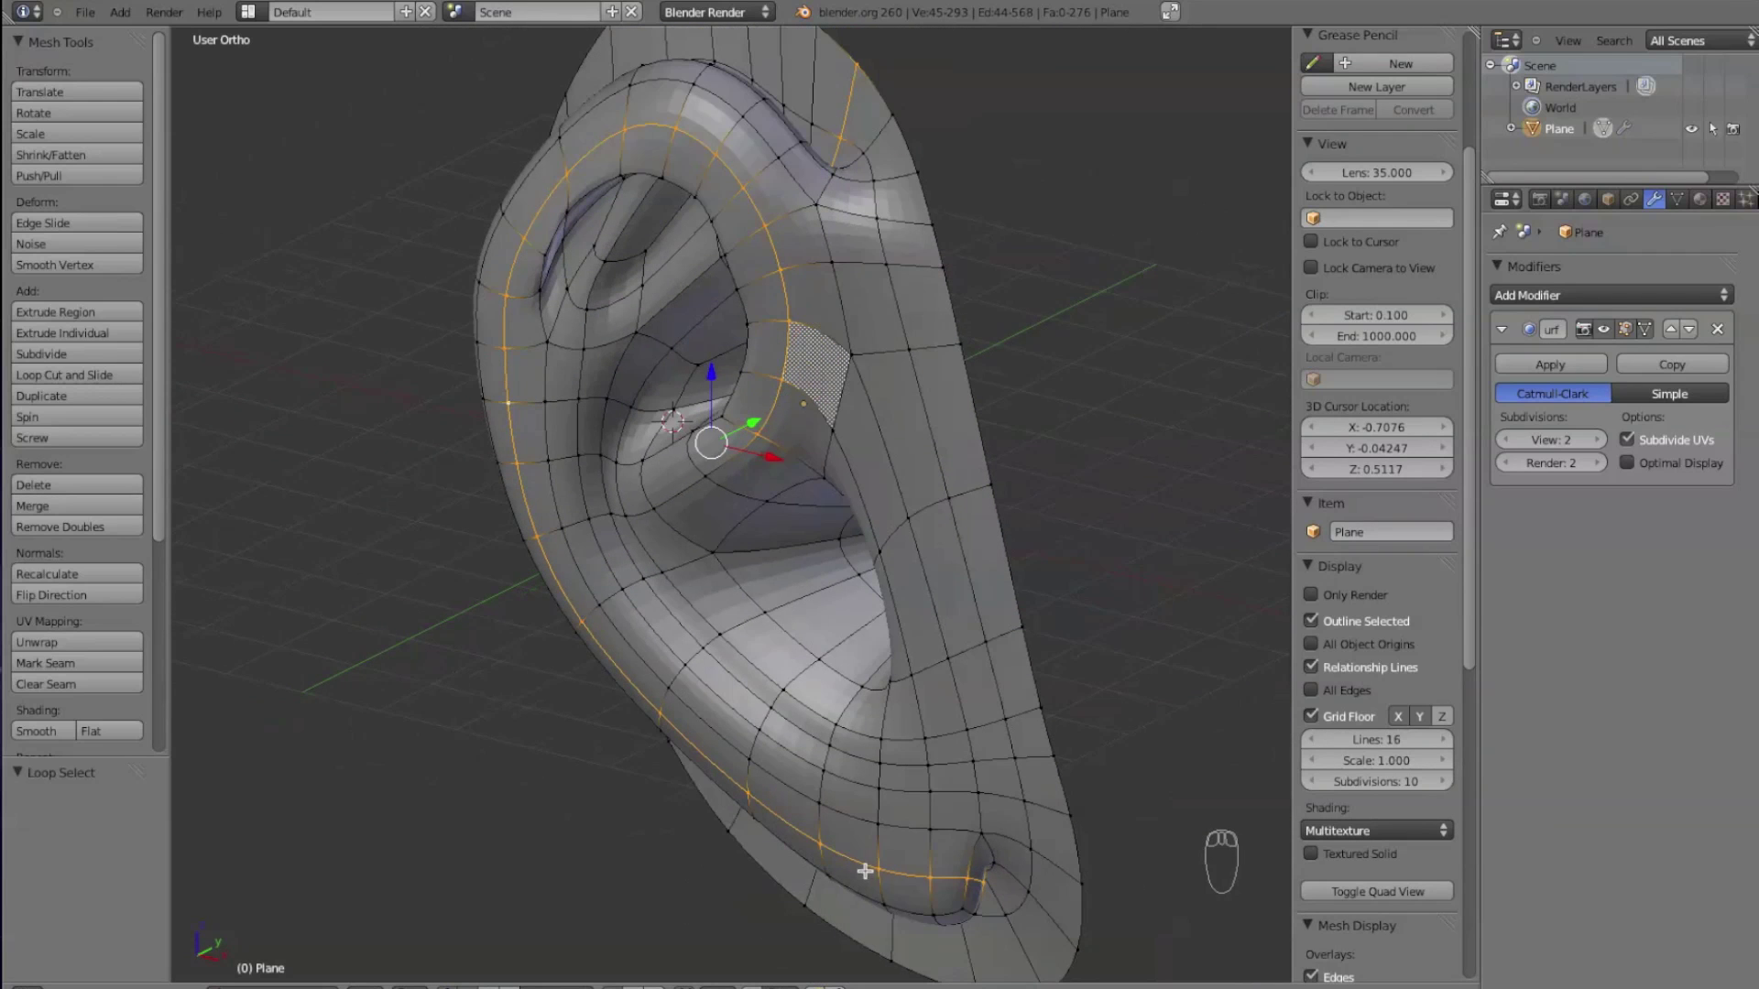
{"action": "middle_click_drag", "start_coordinate": [928, 873], "coordinate": [746, 367]}
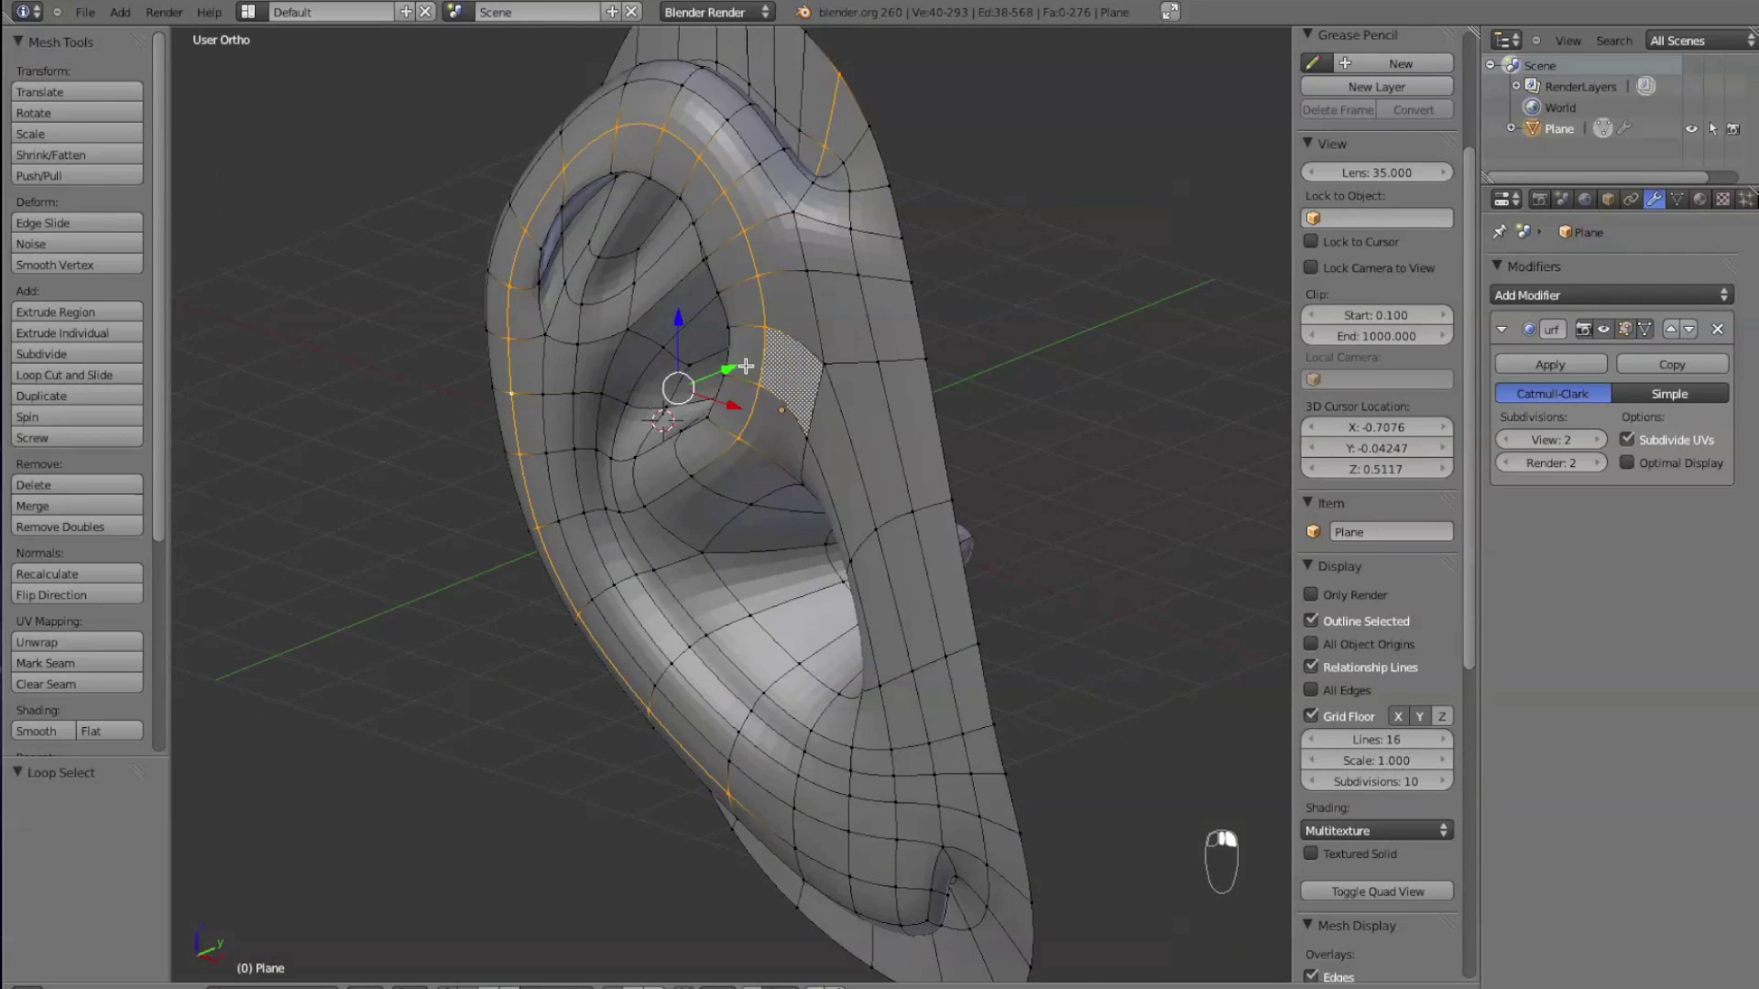
{"action": "left_click_drag", "start_coordinate": [724, 366], "coordinate": [726, 368]}
{"action": "middle_click_drag", "start_coordinate": [727, 368], "coordinate": [904, 364]}
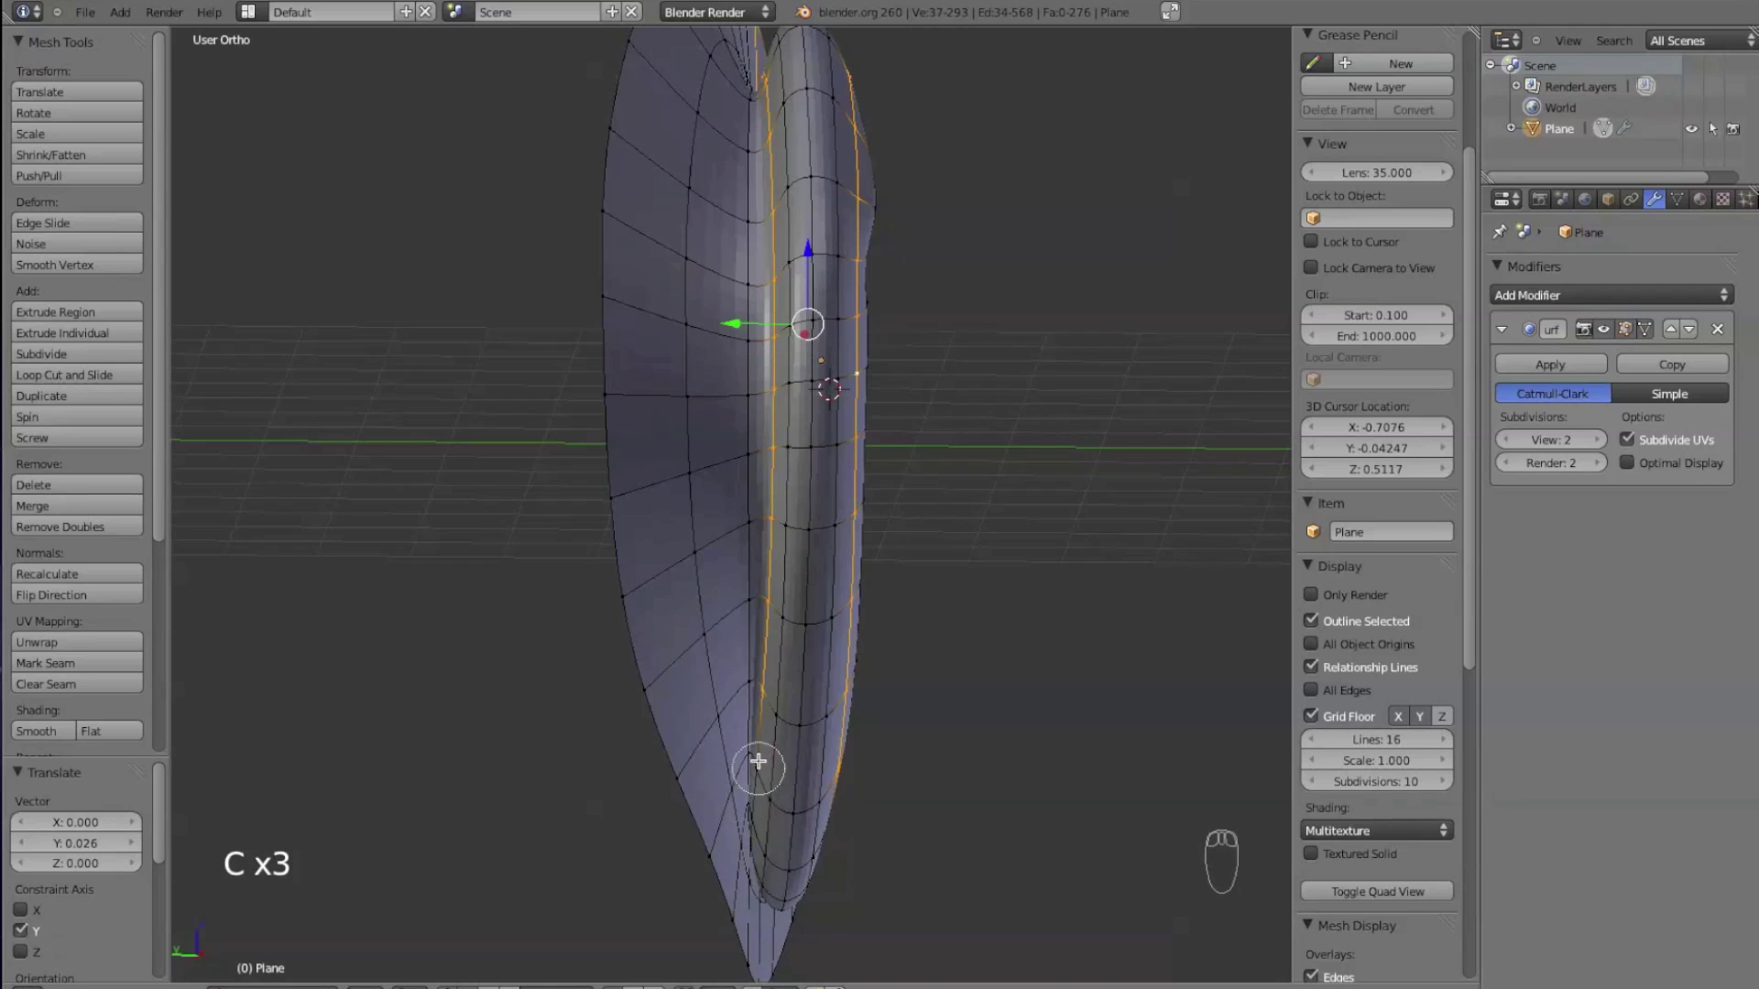
- Limit the loop selection to the front helix crest and pull it forward about -0.276 along Y
{"action": "middle_click_drag", "start_coordinate": [781, 207], "coordinate": [830, 538]}
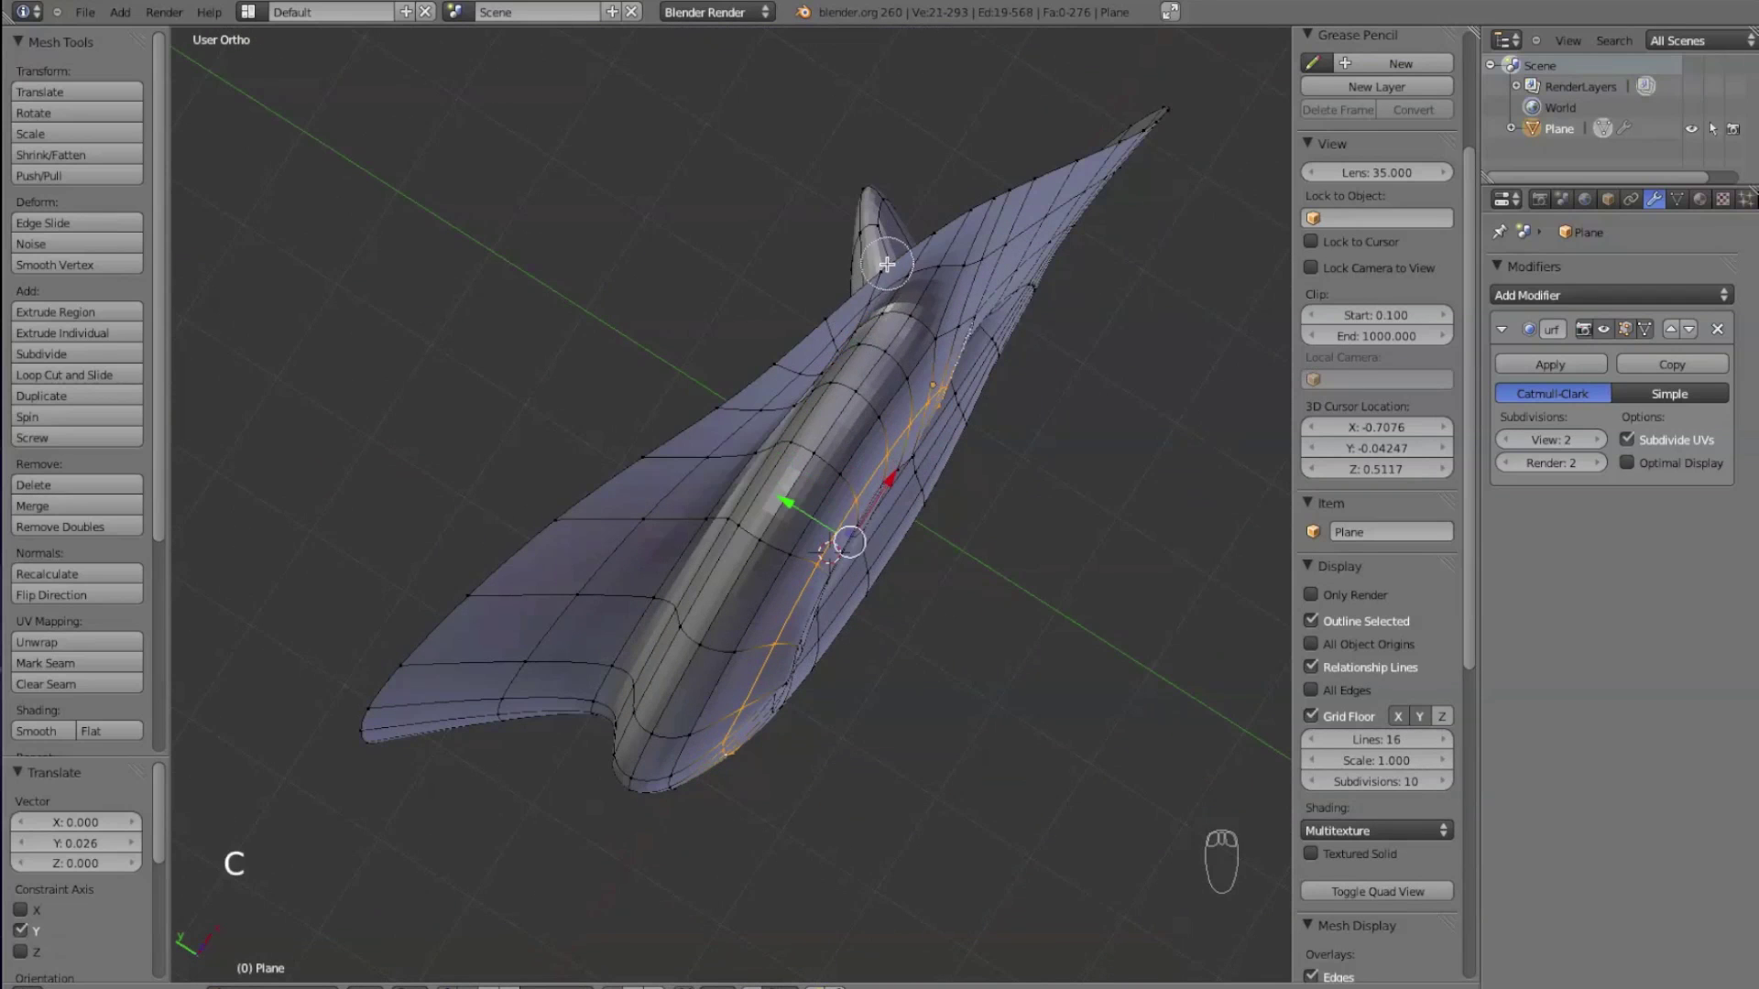
{"action": "middle_click_drag", "start_coordinate": [887, 265], "coordinate": [806, 706]}
{"action": "left_click_drag", "start_coordinate": [707, 391], "coordinate": [636, 380]}
{"action": "scroll", "coordinate": [637, 381], "scroll_direction": "up", "scroll_amount": 3}
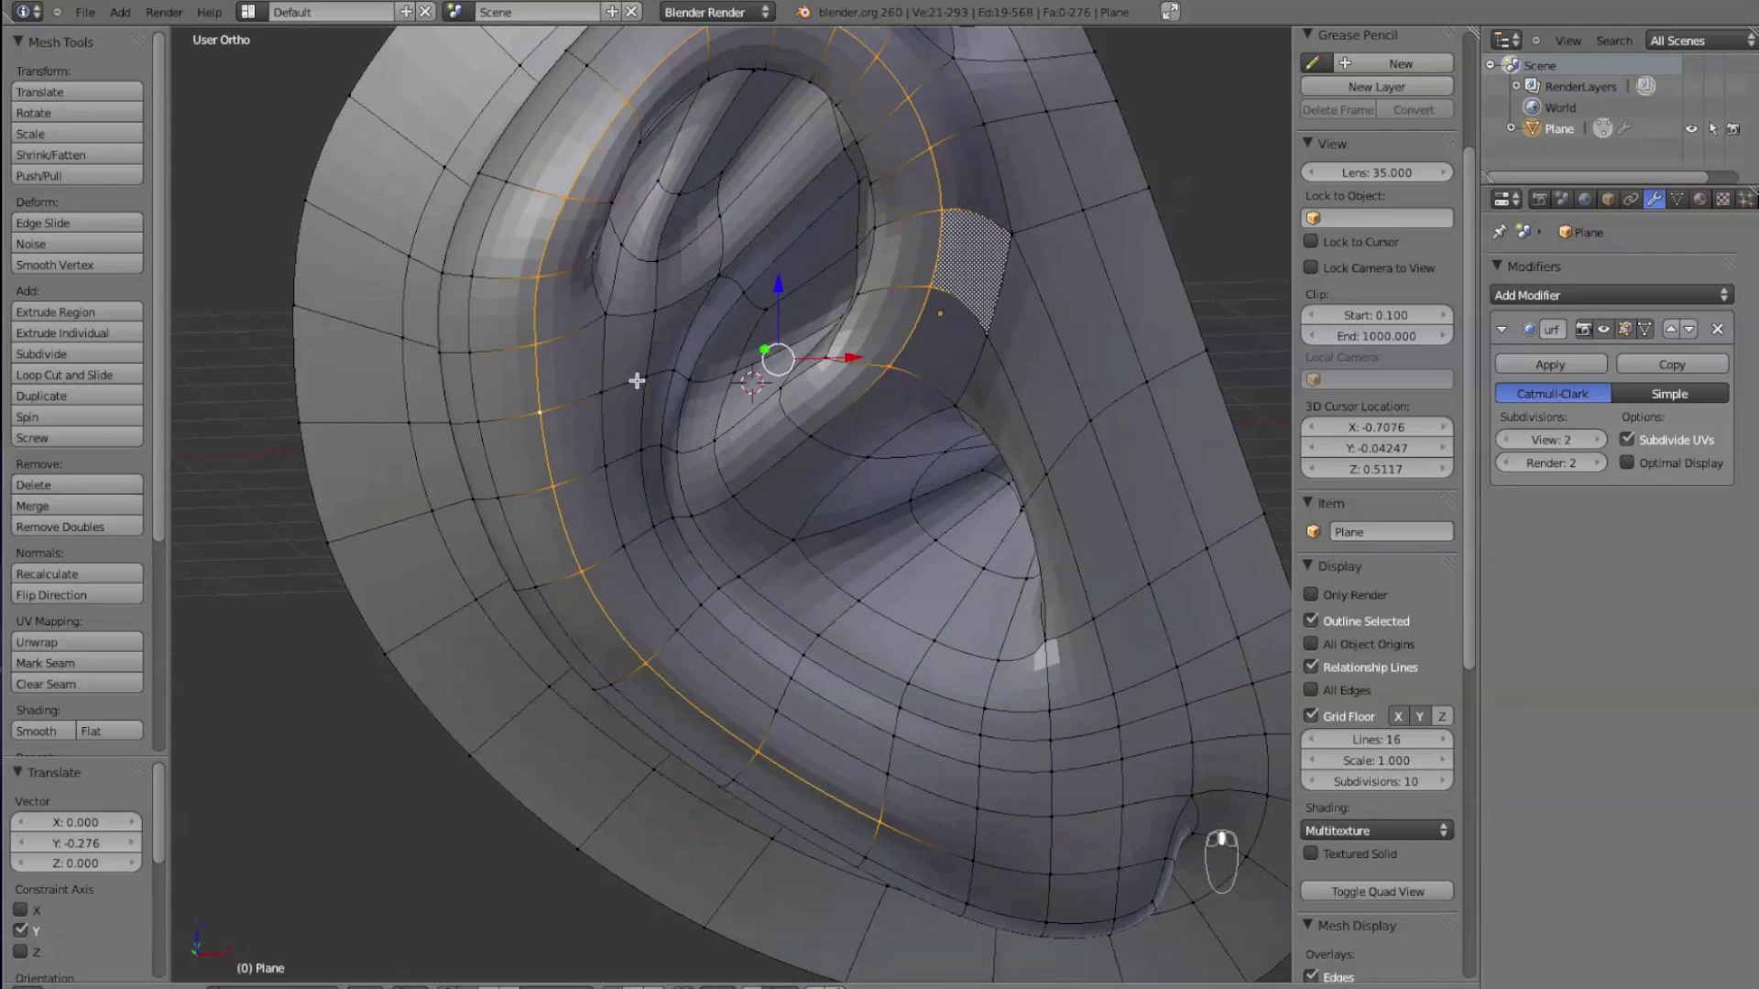
- Select the six-vertex path along the groove inside the outer helix and push it inward along Y
{"action": "right_click", "coordinate": [606, 331]}
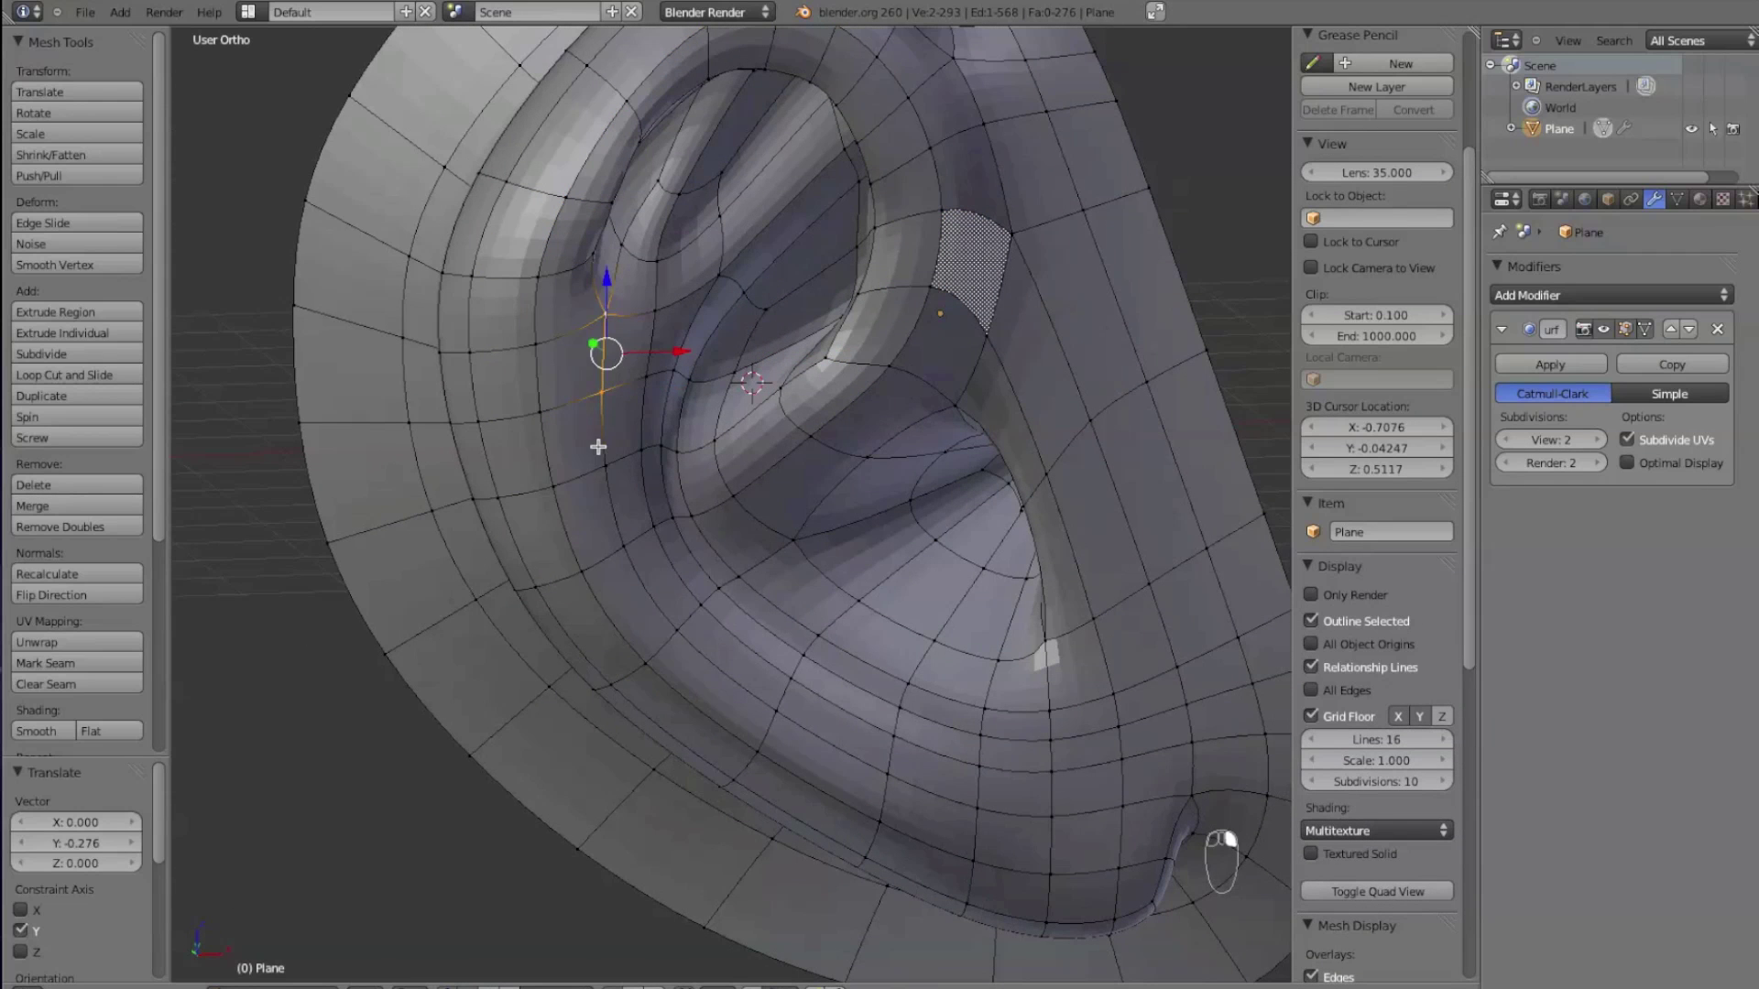
{"action": "right_click", "coordinate": [767, 711], "text": "shift"}
{"action": "middle_click_drag", "start_coordinate": [820, 688], "coordinate": [886, 733]}
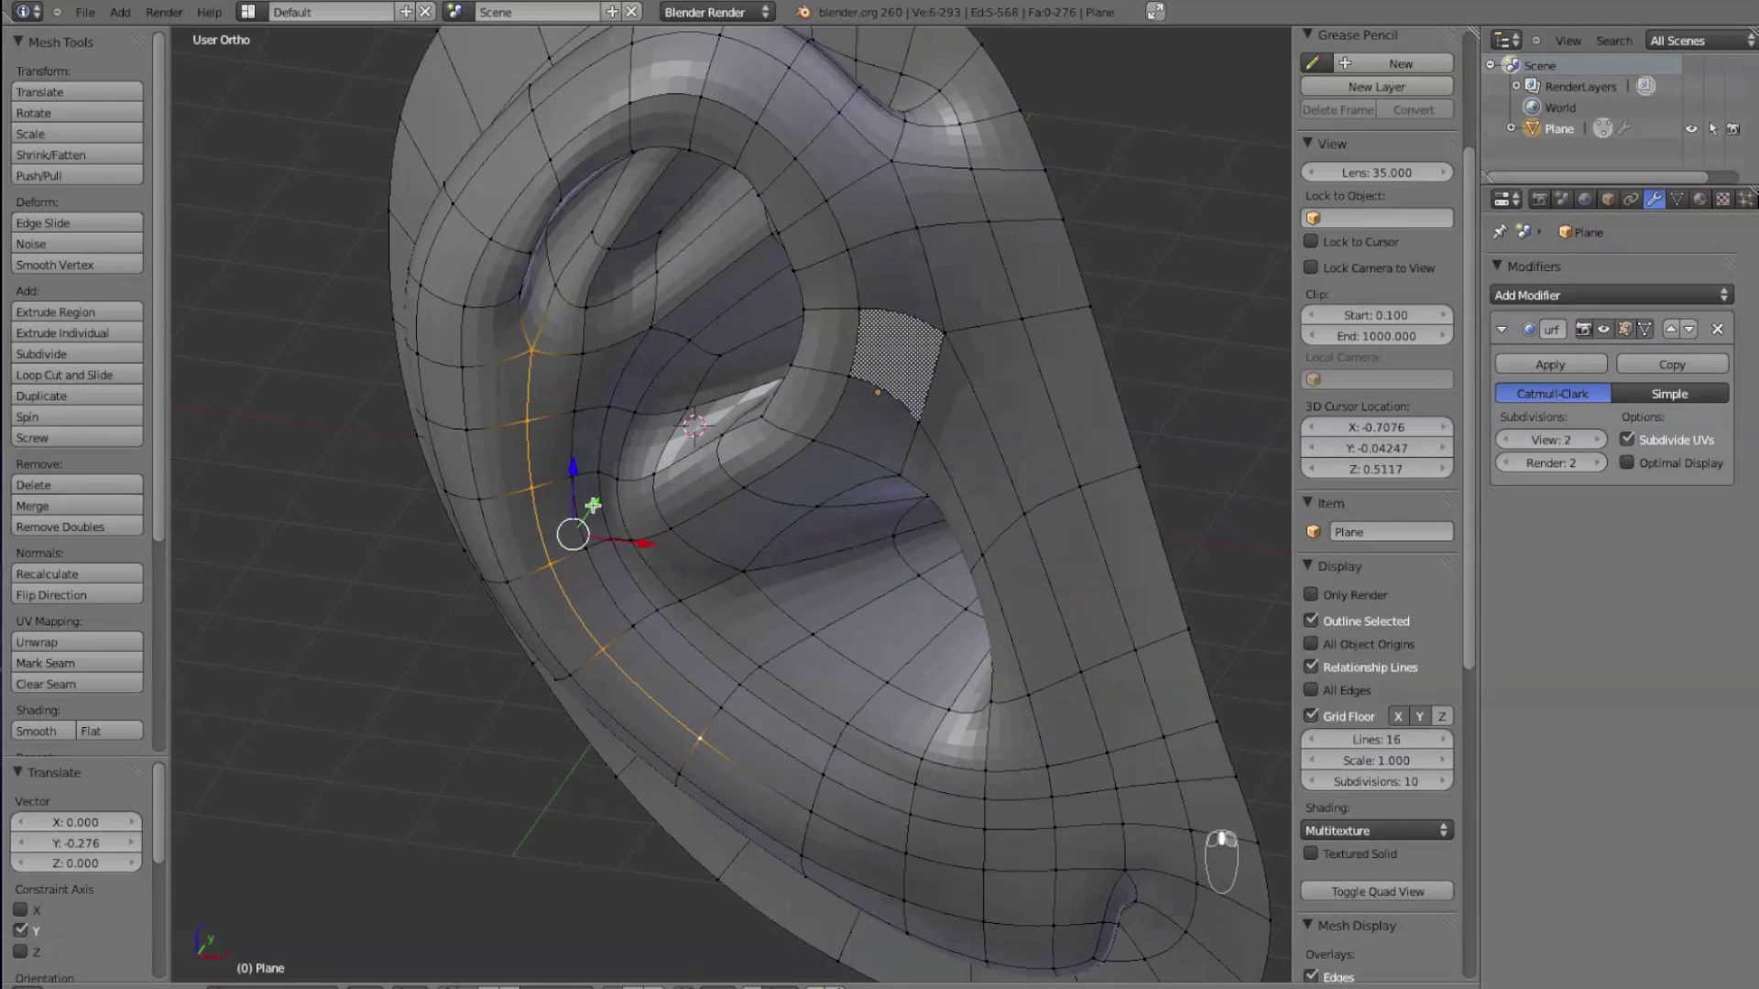
{"action": "left_click_drag", "start_coordinate": [593, 504], "coordinate": [605, 486]}
{"action": "middle_click_drag", "start_coordinate": [641, 506], "coordinate": [616, 454]}
- Even out the depth of individual vertices along the outer helix fold, moving one about -0.228 along Y
{"action": "right_click_drag", "start_coordinate": [560, 293], "coordinate": [527, 313]}
{"action": "middle_click_drag", "start_coordinate": [520, 378], "coordinate": [691, 390]}
{"action": "left_click_drag", "start_coordinate": [705, 377], "coordinate": [722, 387]}
{"action": "right_click", "coordinate": [741, 463]}
{"action": "mouse_move", "coordinate": [736, 465]}
{"action": "left_mouse_down"}
{"action": "mouse_move", "coordinate": [756, 479]}
{"action": "mouse_move", "coordinate": [730, 469]}
{"action": "left_mouse_up"}
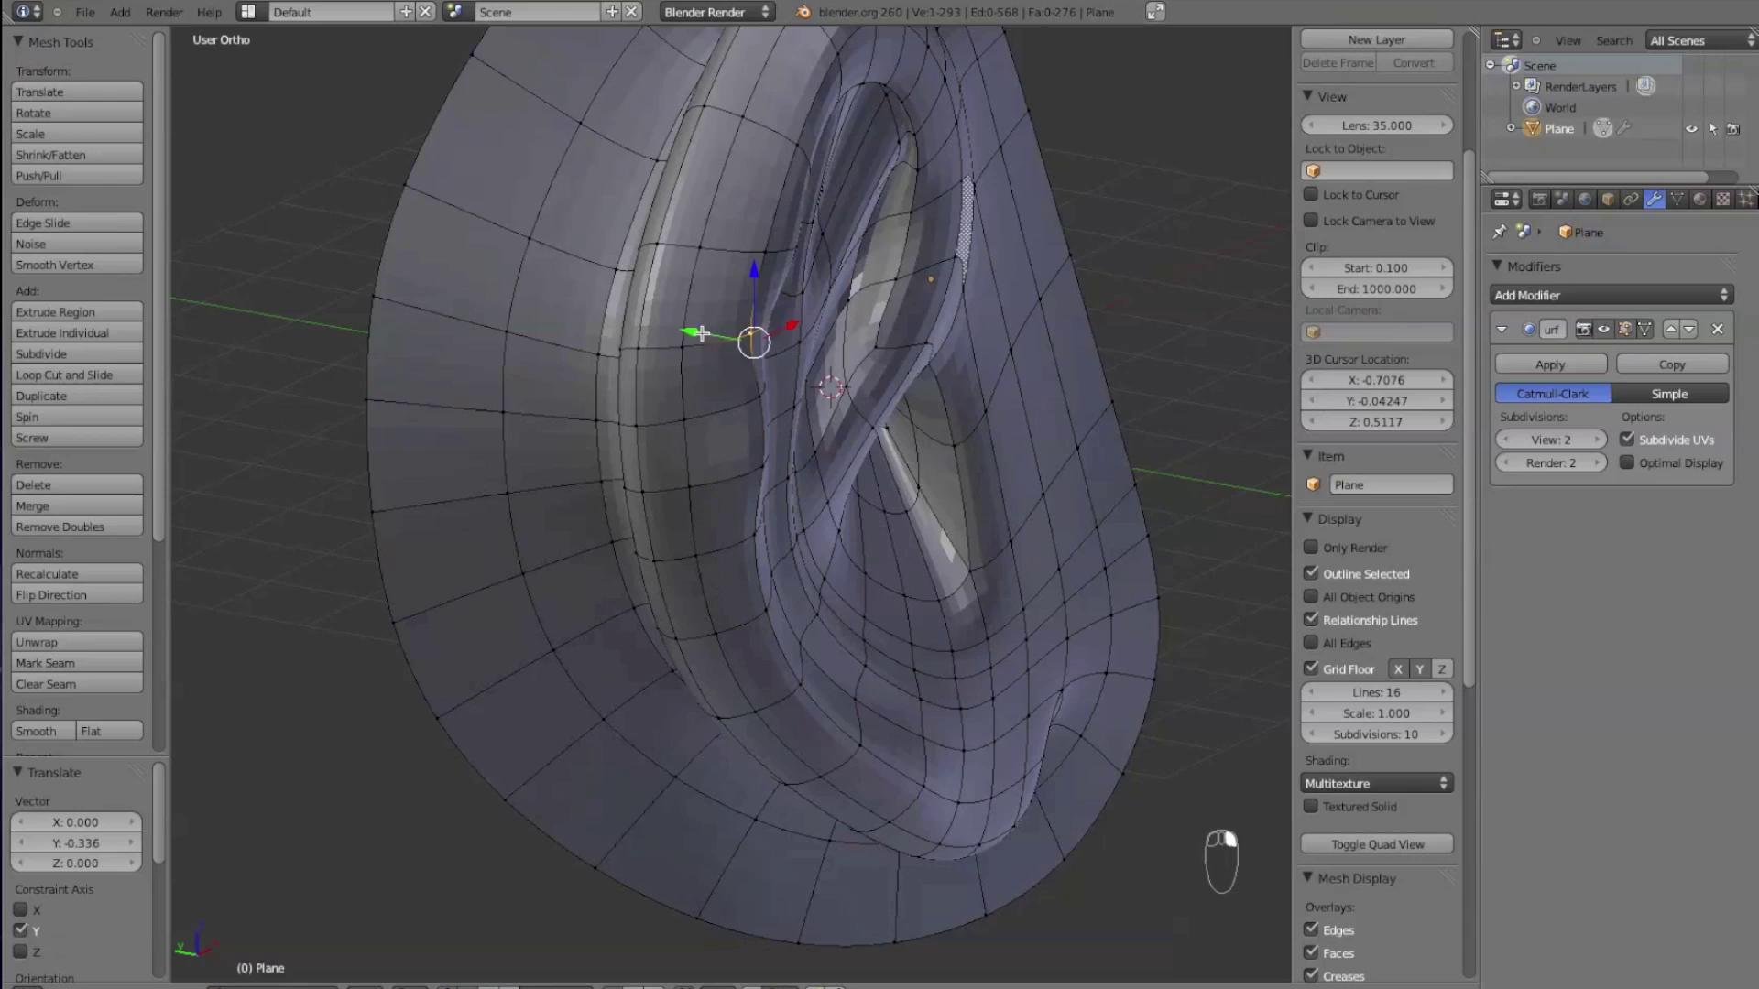
{"action": "left_click_drag", "start_coordinate": [702, 334], "coordinate": [710, 349]}
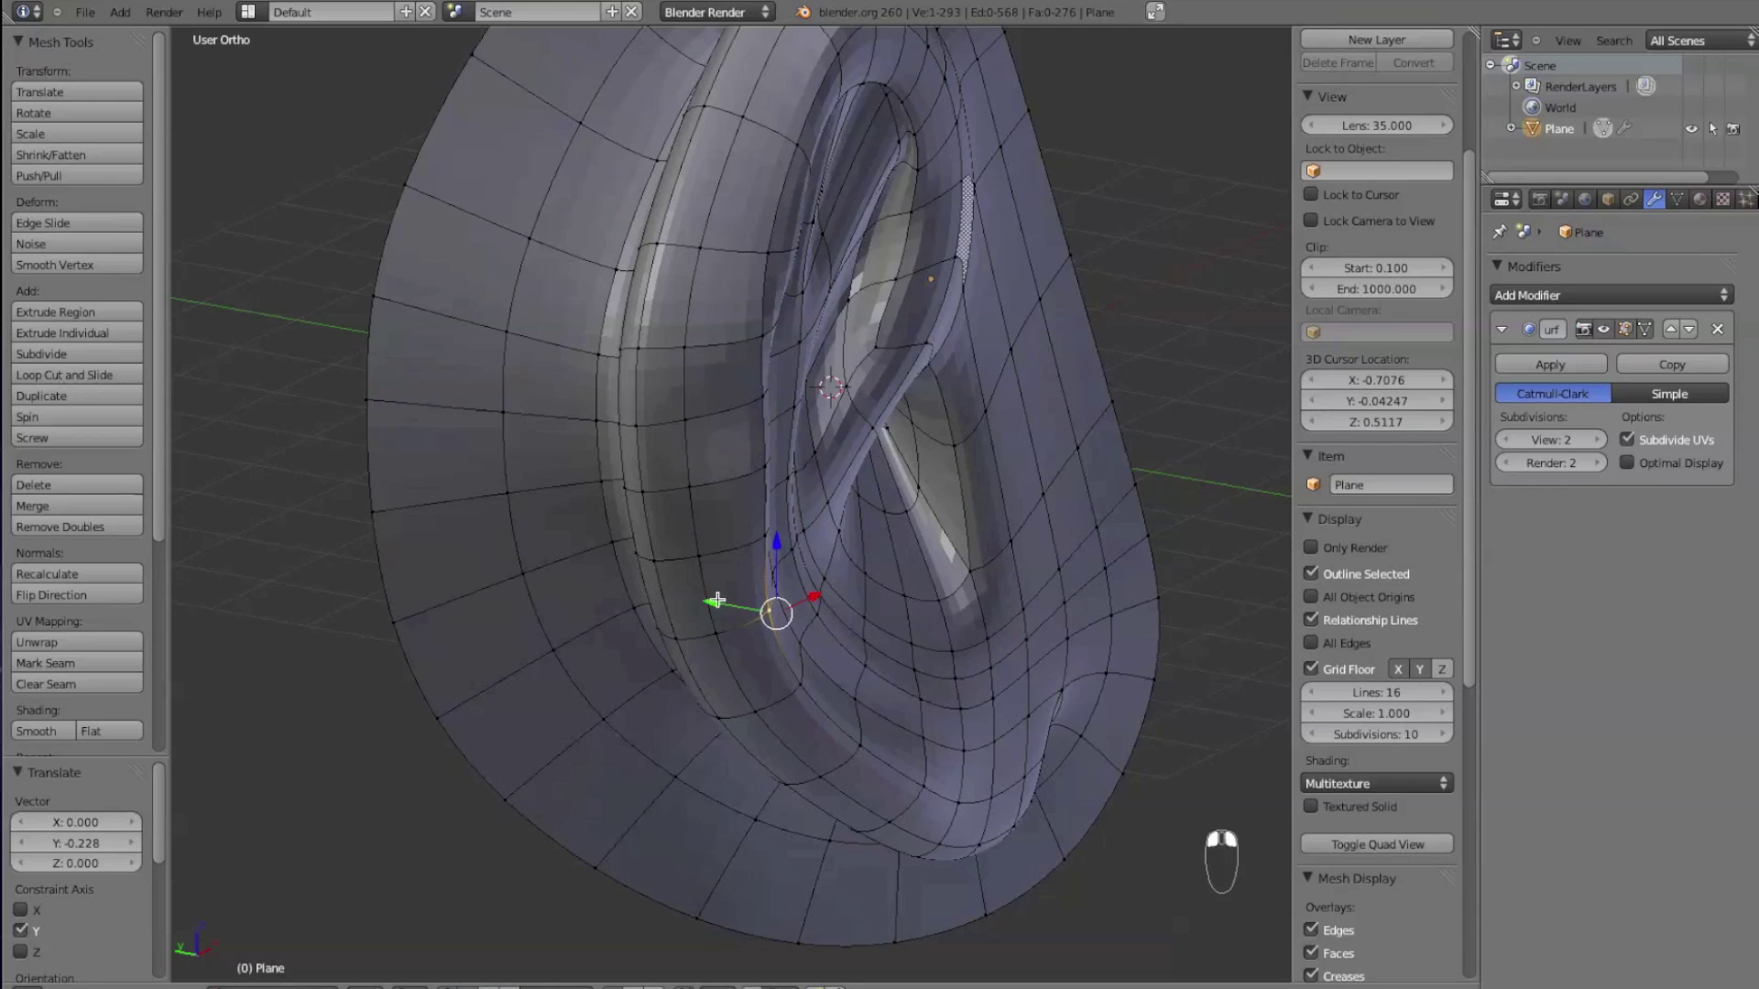
{"action": "left_click_drag", "start_coordinate": [717, 600], "coordinate": [743, 605]}
- Tuck the upper groove vertices under the outer helix, moving one about -0.318 in X and the next about -0.150 in X and Z
{"action": "middle_click_drag", "start_coordinate": [824, 687], "coordinate": [683, 665]}
{"action": "right_click", "coordinate": [489, 318]}
{"action": "middle_click_drag", "start_coordinate": [602, 330], "coordinate": [548, 367]}
{"action": "left_click_drag", "start_coordinate": [503, 344], "coordinate": [481, 354]}
{"action": "middle_click_drag", "start_coordinate": [500, 408], "coordinate": [554, 377]}
{"action": "right_click_drag", "start_coordinate": [522, 306], "coordinate": [505, 305]}
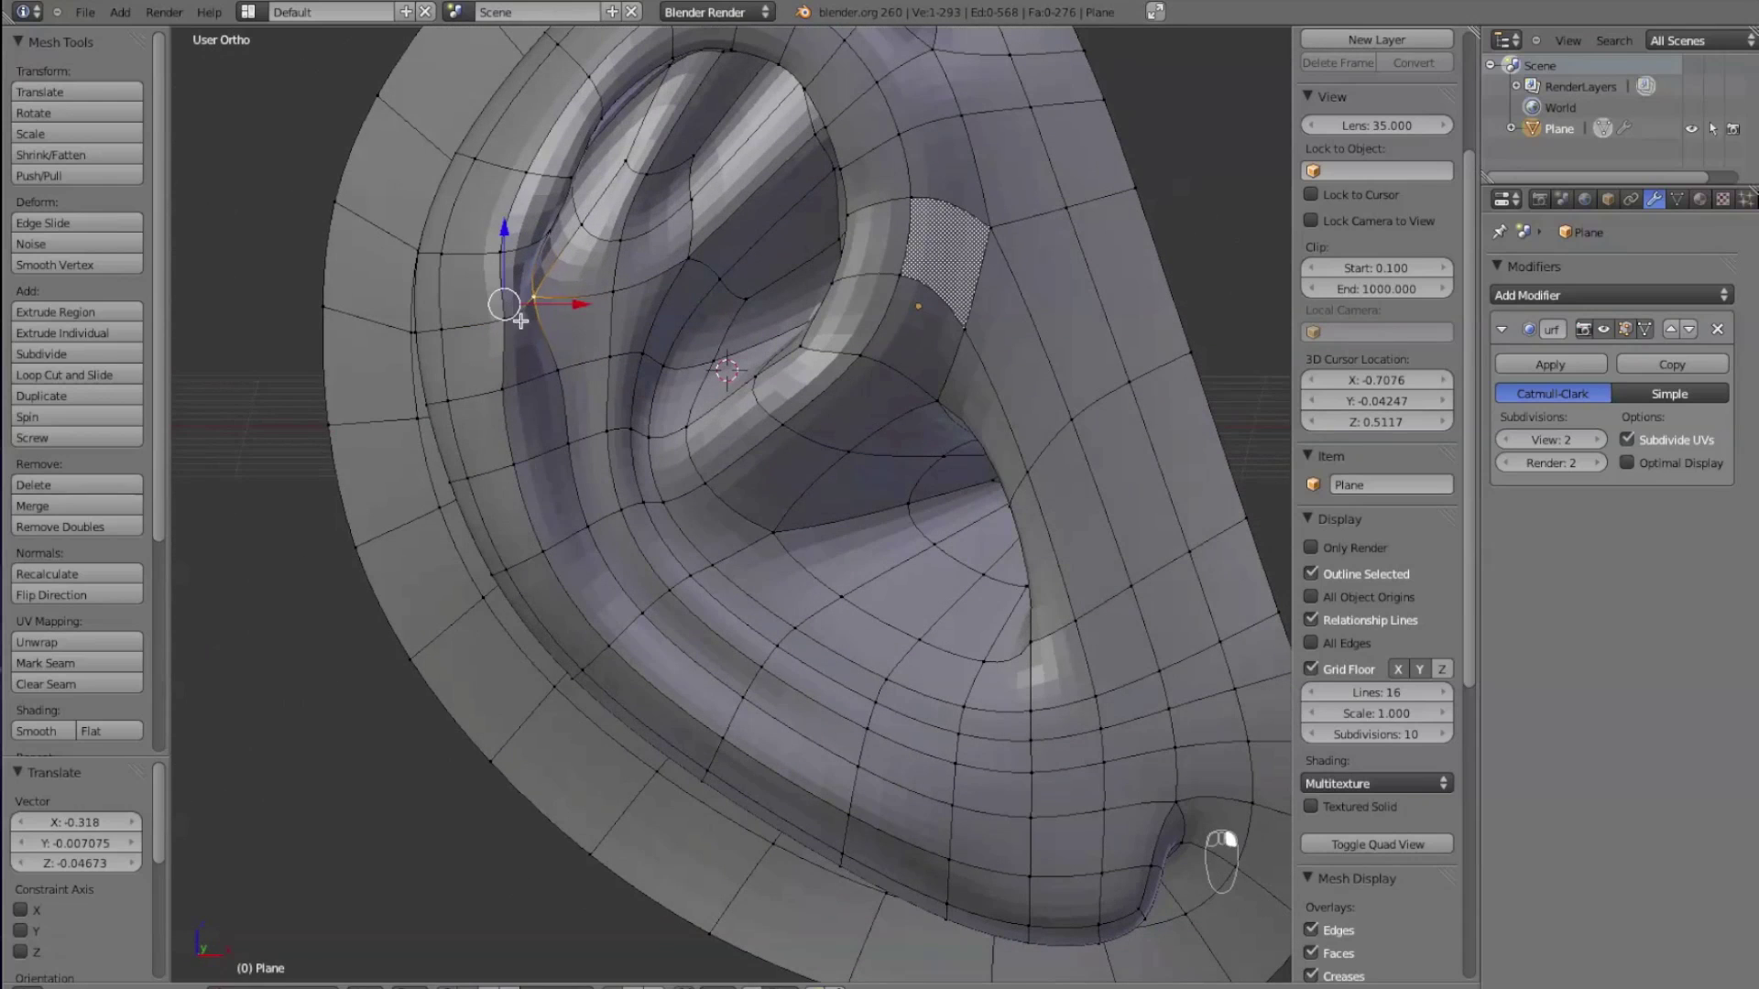
{"action": "right_click_drag", "start_coordinate": [559, 377], "coordinate": [529, 403]}
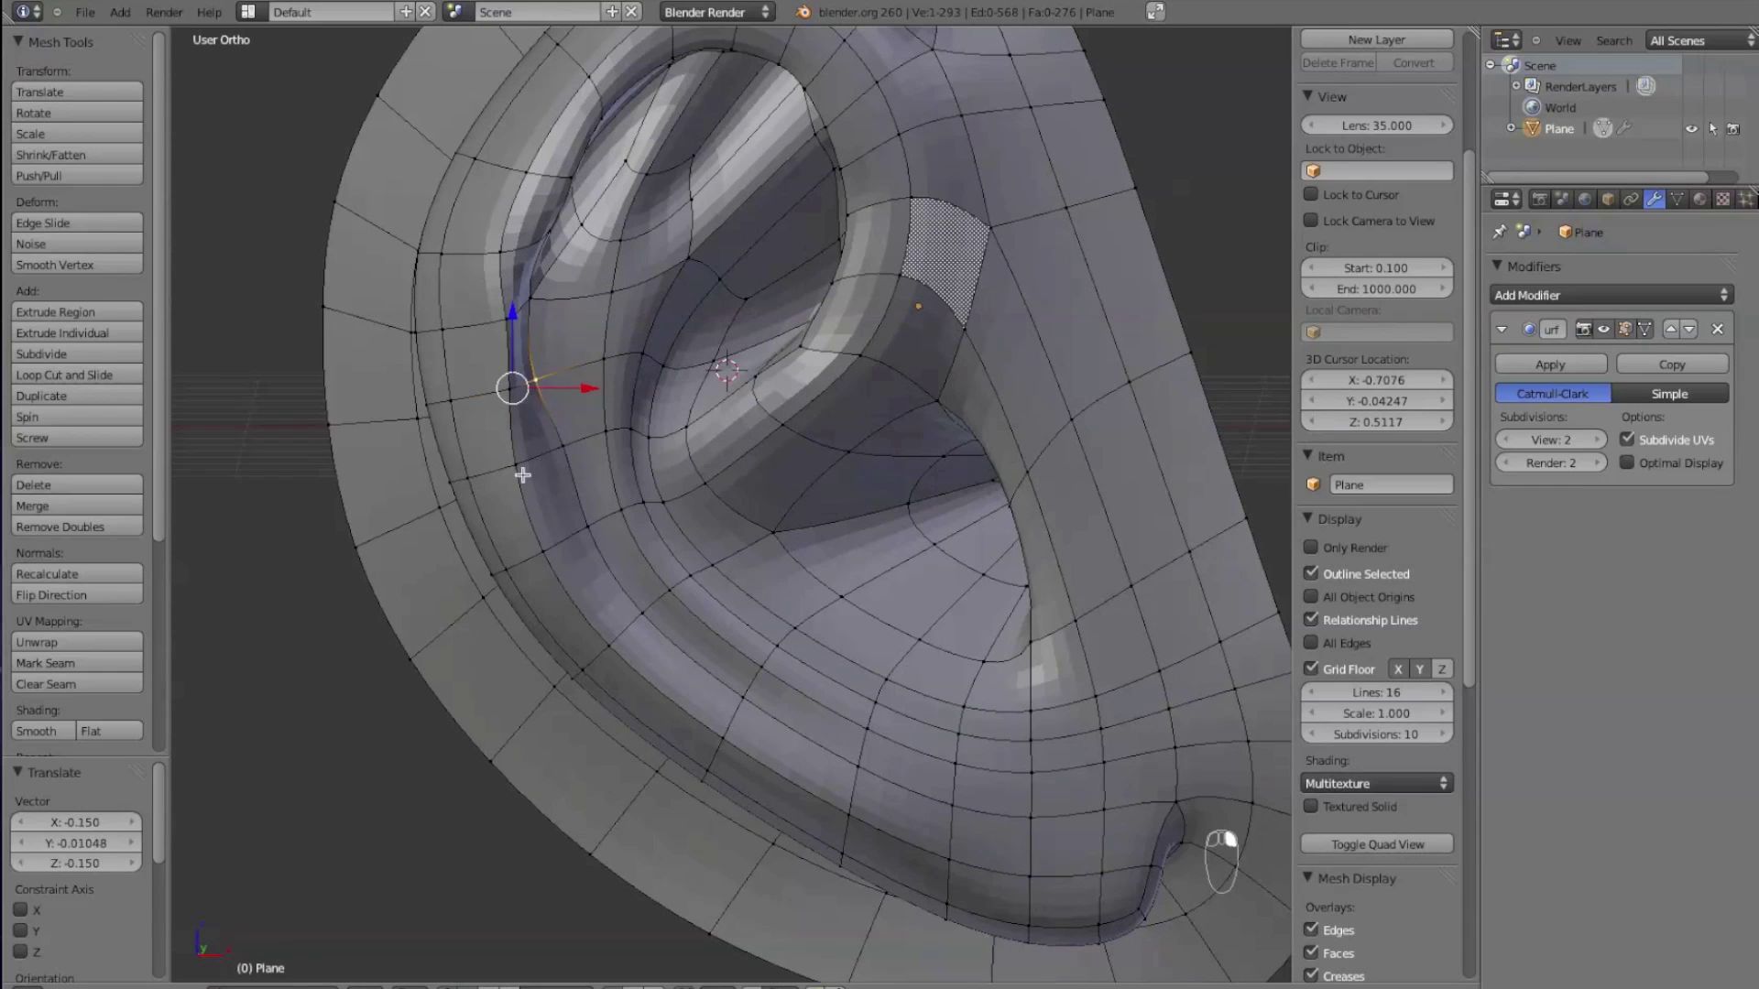
- Reposition groove vertices inside the upper outer helix, moving one about 0.094 in X and another about -0.112 in X and -0.084 in Z
{"action": "right_click_drag", "start_coordinate": [521, 474], "coordinate": [540, 458]}
{"action": "right_click_drag", "start_coordinate": [499, 391], "coordinate": [513, 387]}
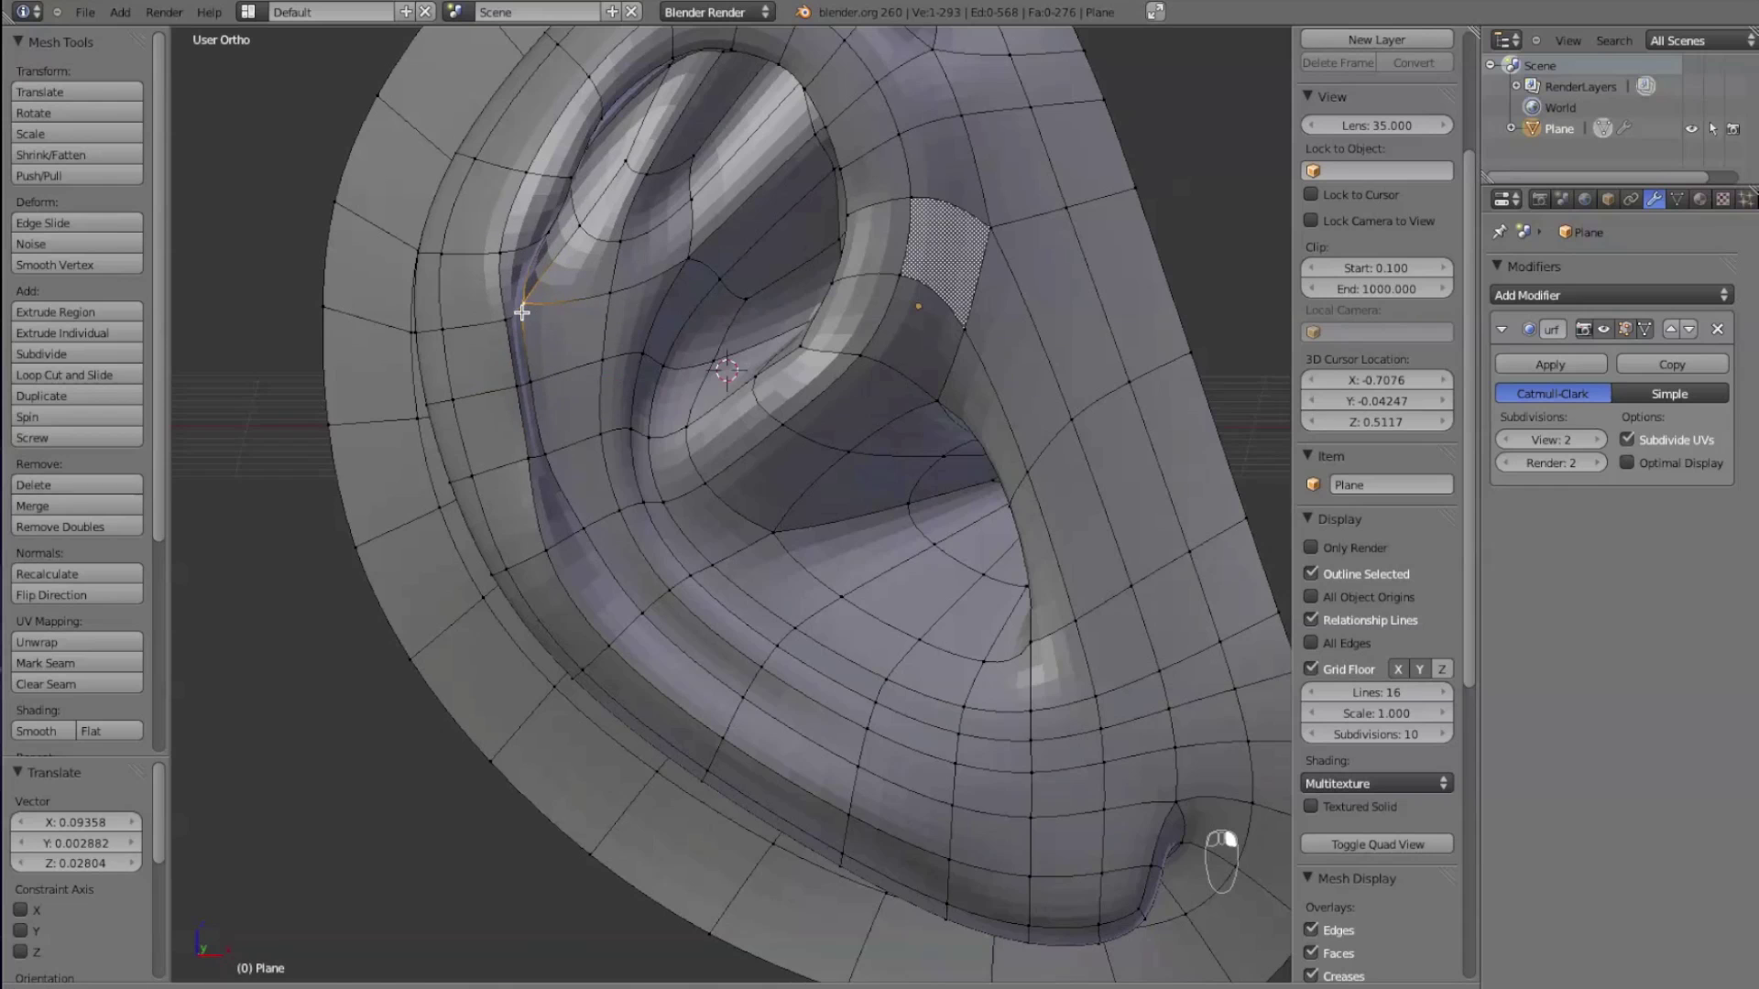
{"action": "right_click_drag", "start_coordinate": [521, 312], "coordinate": [490, 318]}
{"action": "middle_click_drag", "start_coordinate": [582, 251], "coordinate": [601, 282]}
- Reshape the upper helix's inner edge, moving one vertex about -0.218 in X and 0.210 in Z and shifting its neighbours below
{"action": "right_click", "coordinate": [503, 226]}
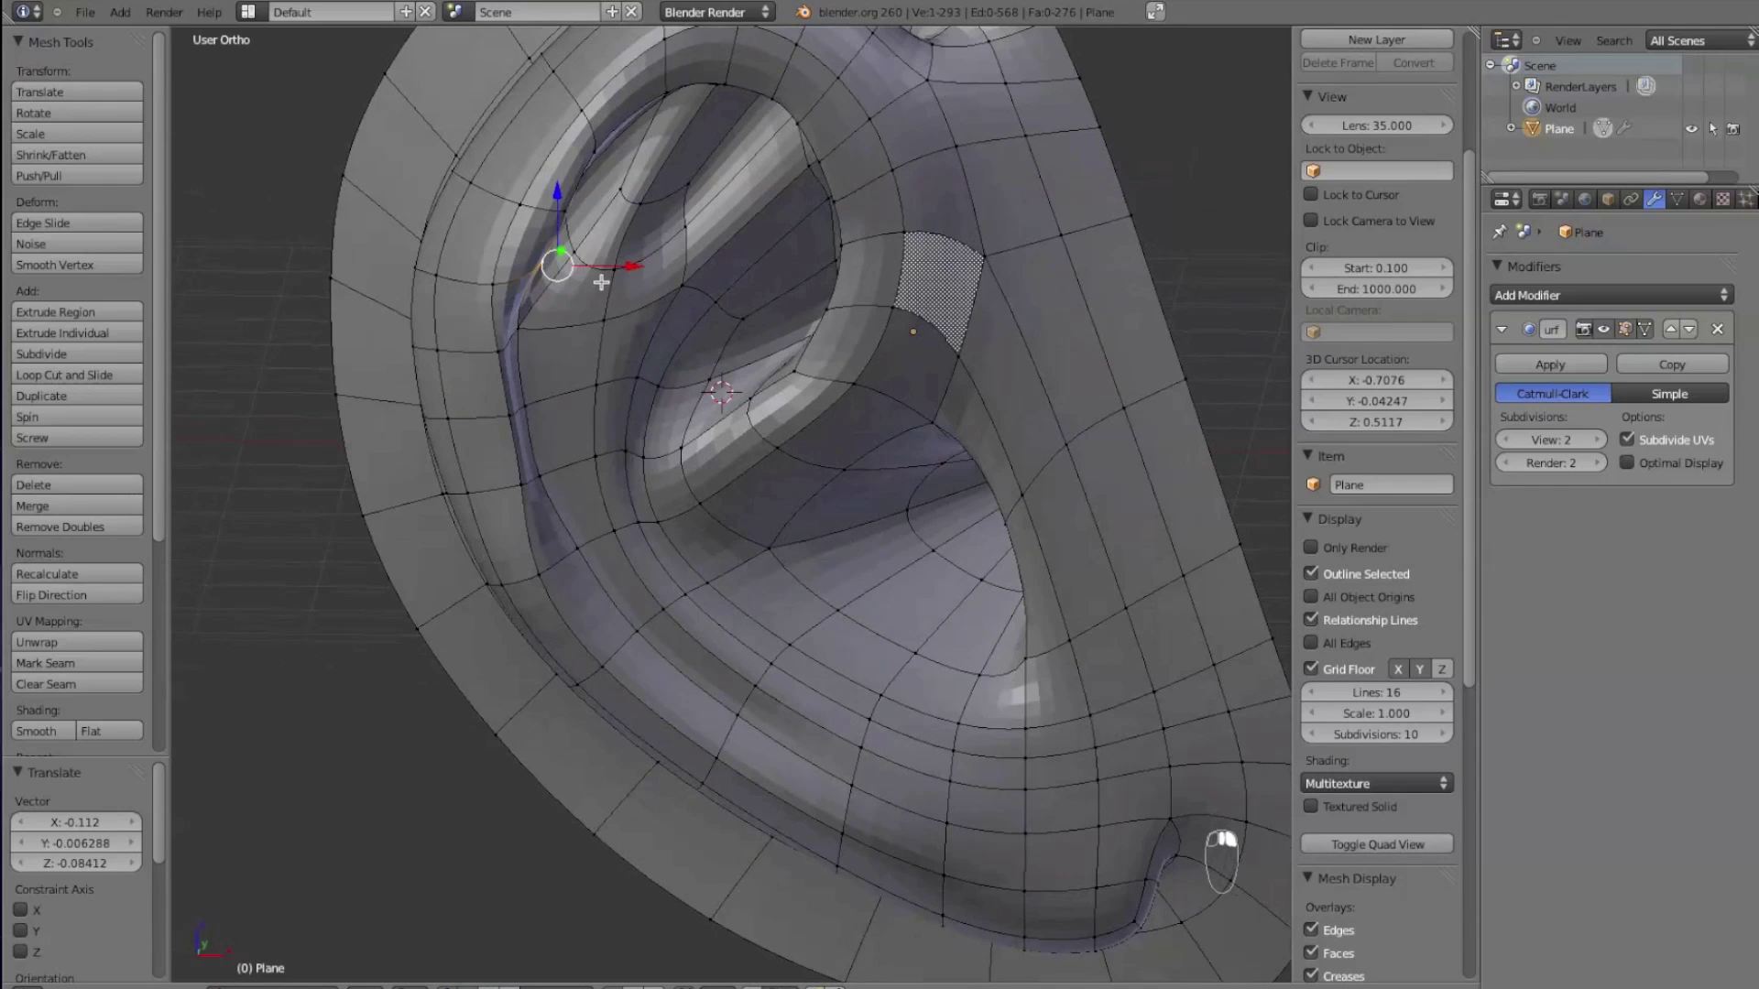
{"action": "key", "text": "g"}
{"action": "key", "text": "g"}
{"action": "key", "text": "g"}
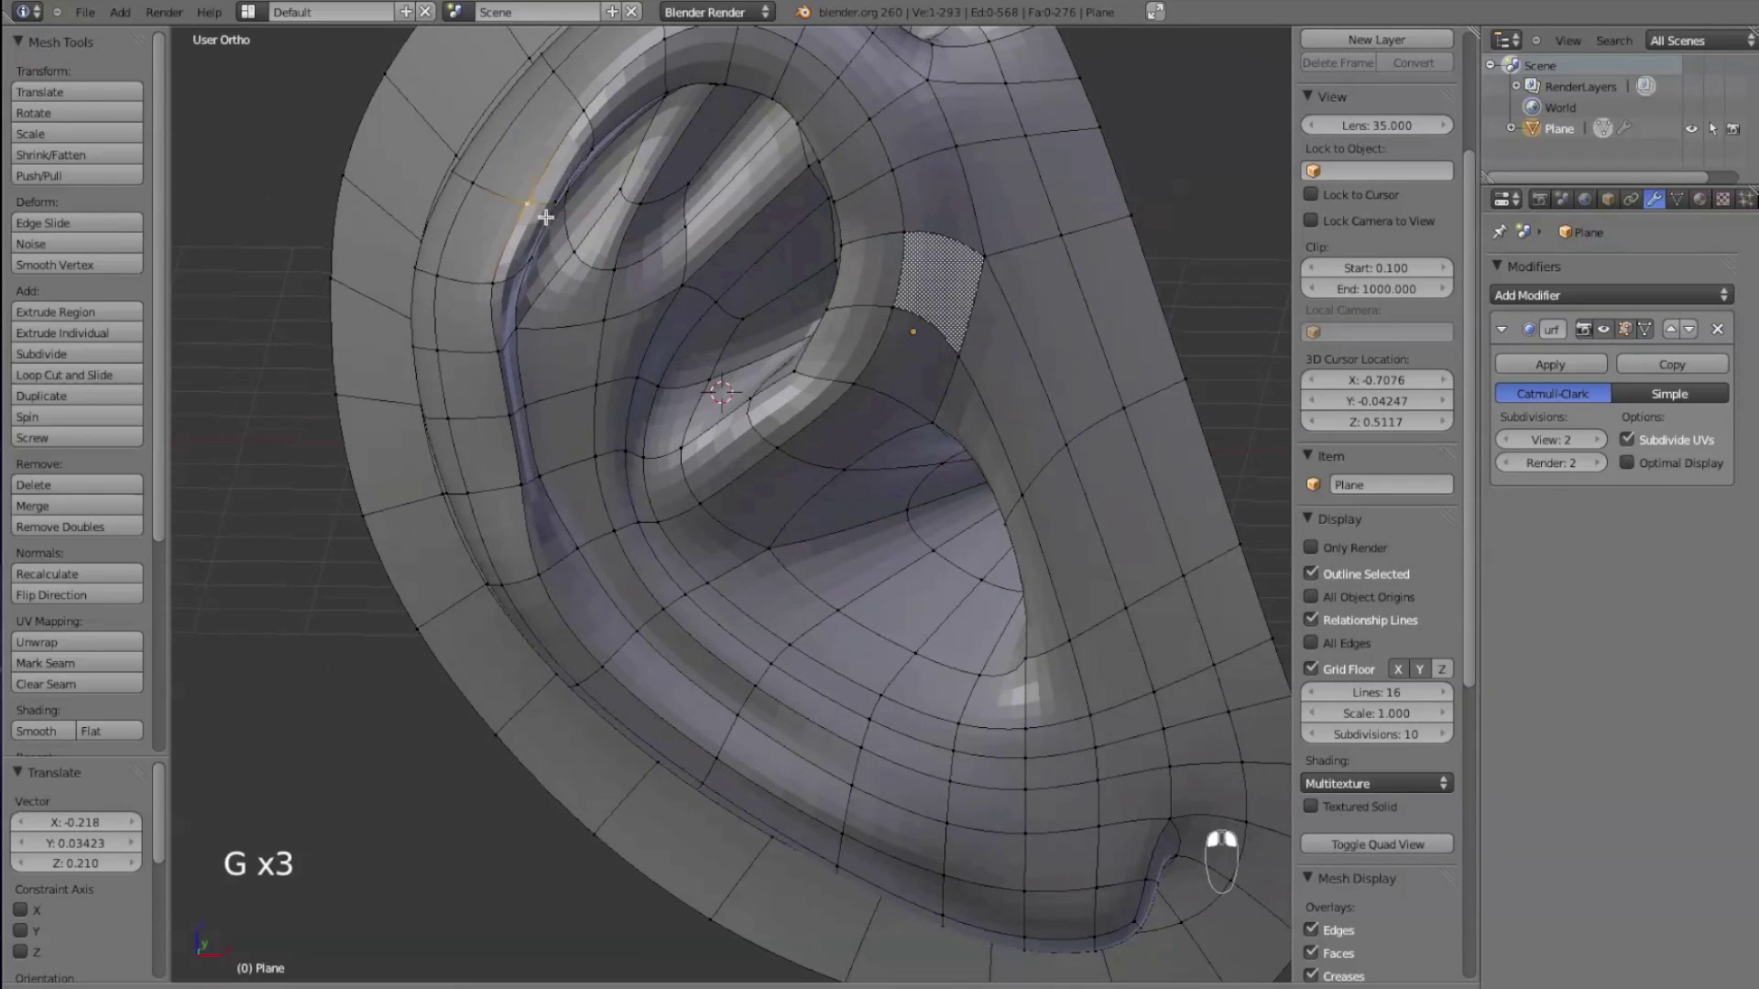
{"action": "left_click", "coordinate": [516, 189]}
{"action": "key", "text": "g"}
{"action": "left_click", "coordinate": [445, 356]}
{"action": "key", "text": "g"}
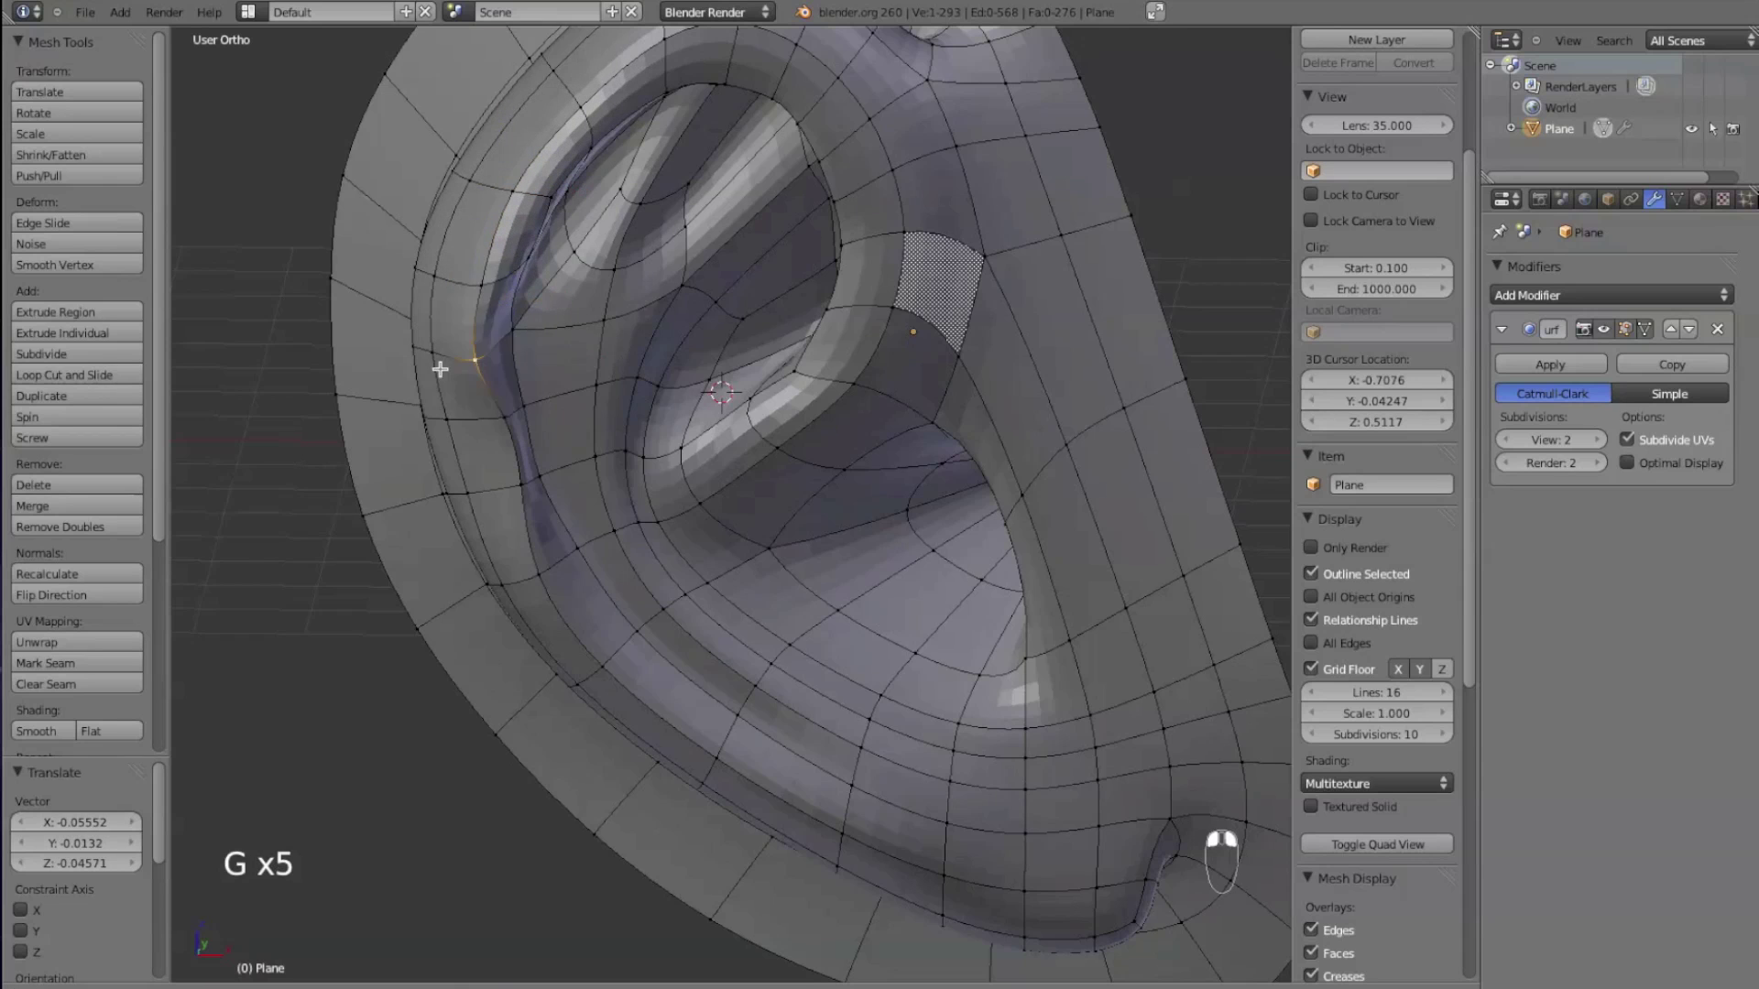
{"action": "left_click", "coordinate": [484, 335]}
{"action": "key", "text": "g"}
- Reposition the groove vertex near the top of the inner helix edge
{"action": "middle_click_drag", "start_coordinate": [561, 242], "coordinate": [568, 176]}
{"action": "right_click", "coordinate": [518, 159]}
{"action": "key", "text": "g"}
{"action": "left_click", "coordinate": [552, 156]}
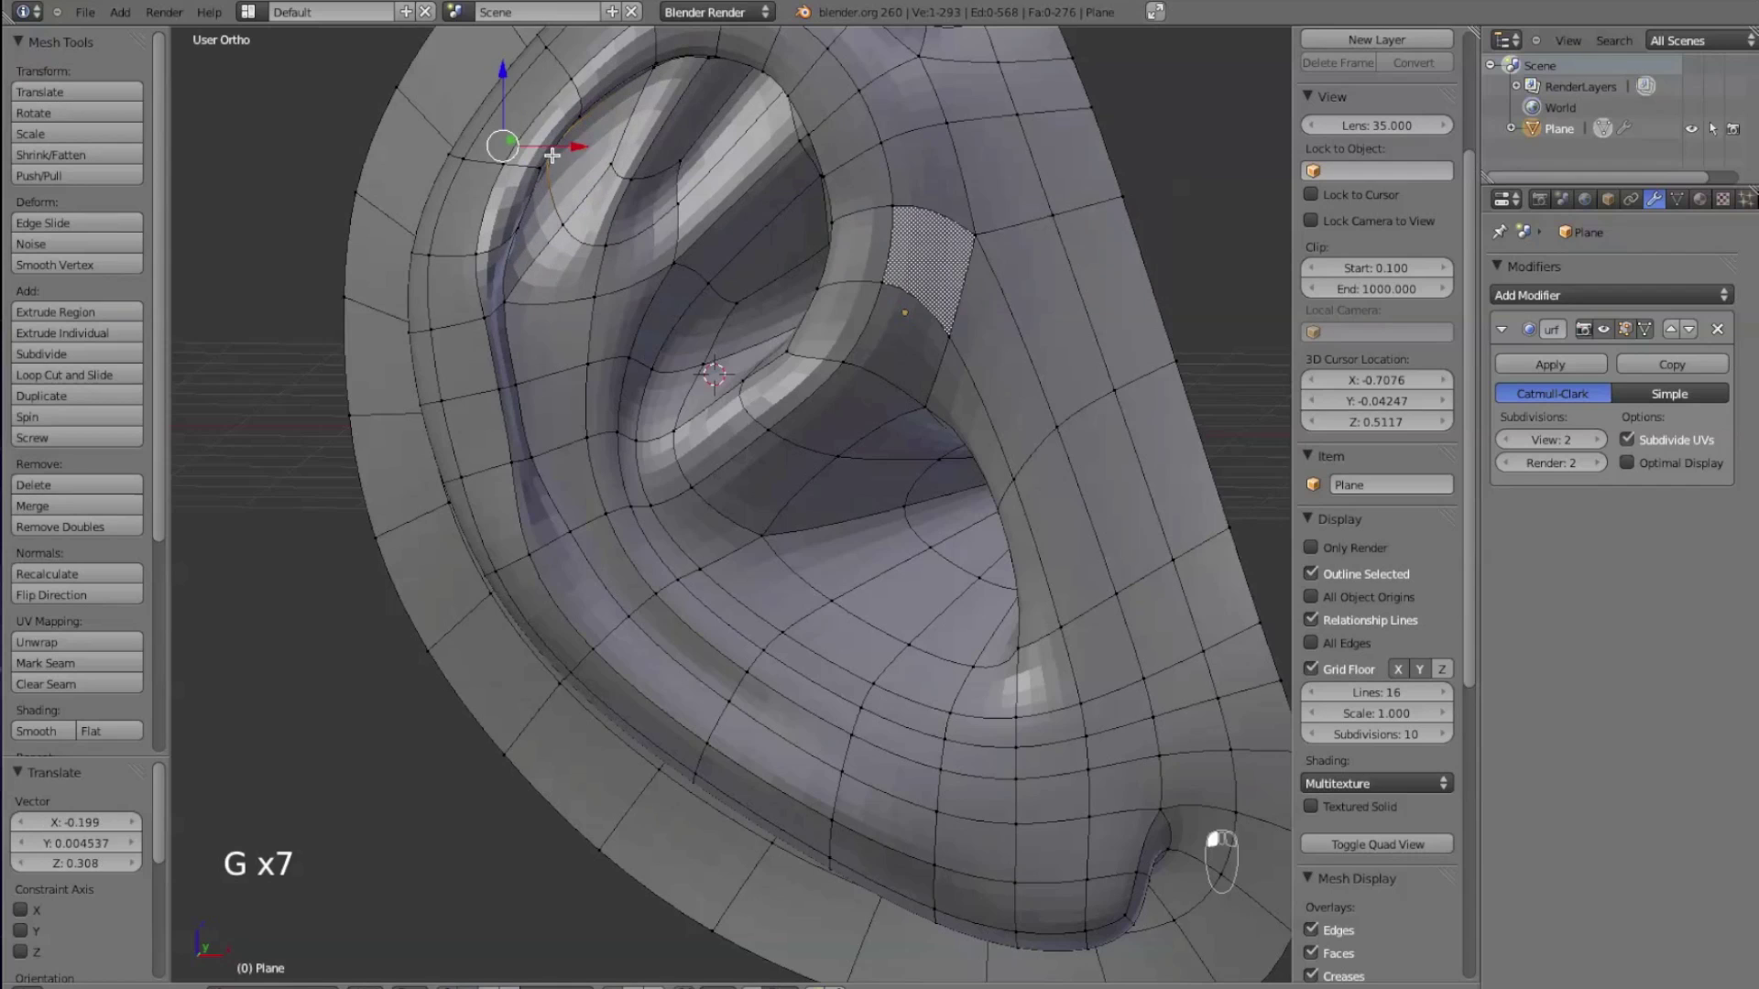
- Even out the vertices along the lower helix groove and its outer side, moving one about 0.056 in X and another about 0.093
{"action": "right_click_drag", "start_coordinate": [527, 567], "coordinate": [558, 546]}
{"action": "right_click_drag", "start_coordinate": [582, 543], "coordinate": [571, 559]}
{"action": "right_click_drag", "start_coordinate": [591, 652], "coordinate": [632, 630]}
{"action": "right_click_drag", "start_coordinate": [718, 751], "coordinate": [746, 720]}
{"action": "right_click_drag", "start_coordinate": [827, 818], "coordinate": [830, 803]}
{"action": "right_click_drag", "start_coordinate": [554, 552], "coordinate": [560, 548]}
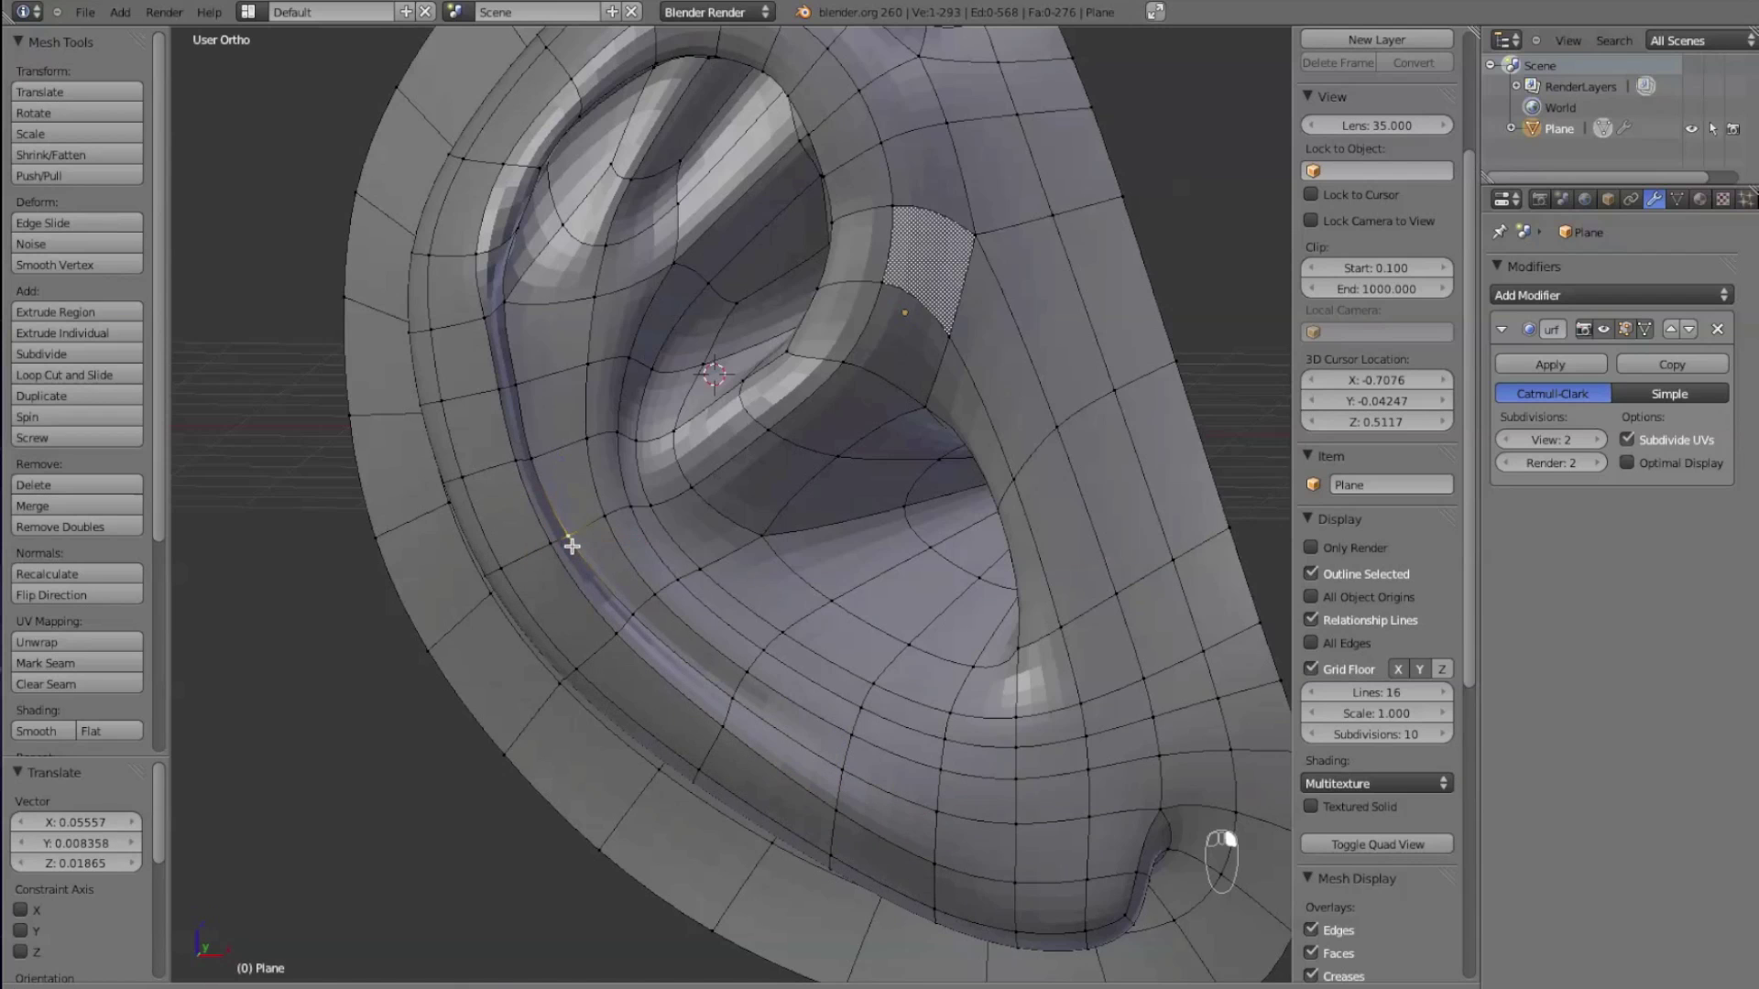
{"action": "right_click_drag", "start_coordinate": [505, 465], "coordinate": [496, 466]}
{"action": "right_click_drag", "start_coordinate": [487, 384], "coordinate": [449, 235]}
- Raise a vertex on the outer helix groove about 0.396 along Z
{"action": "middle_click_drag", "start_coordinate": [449, 235], "coordinate": [480, 377]}
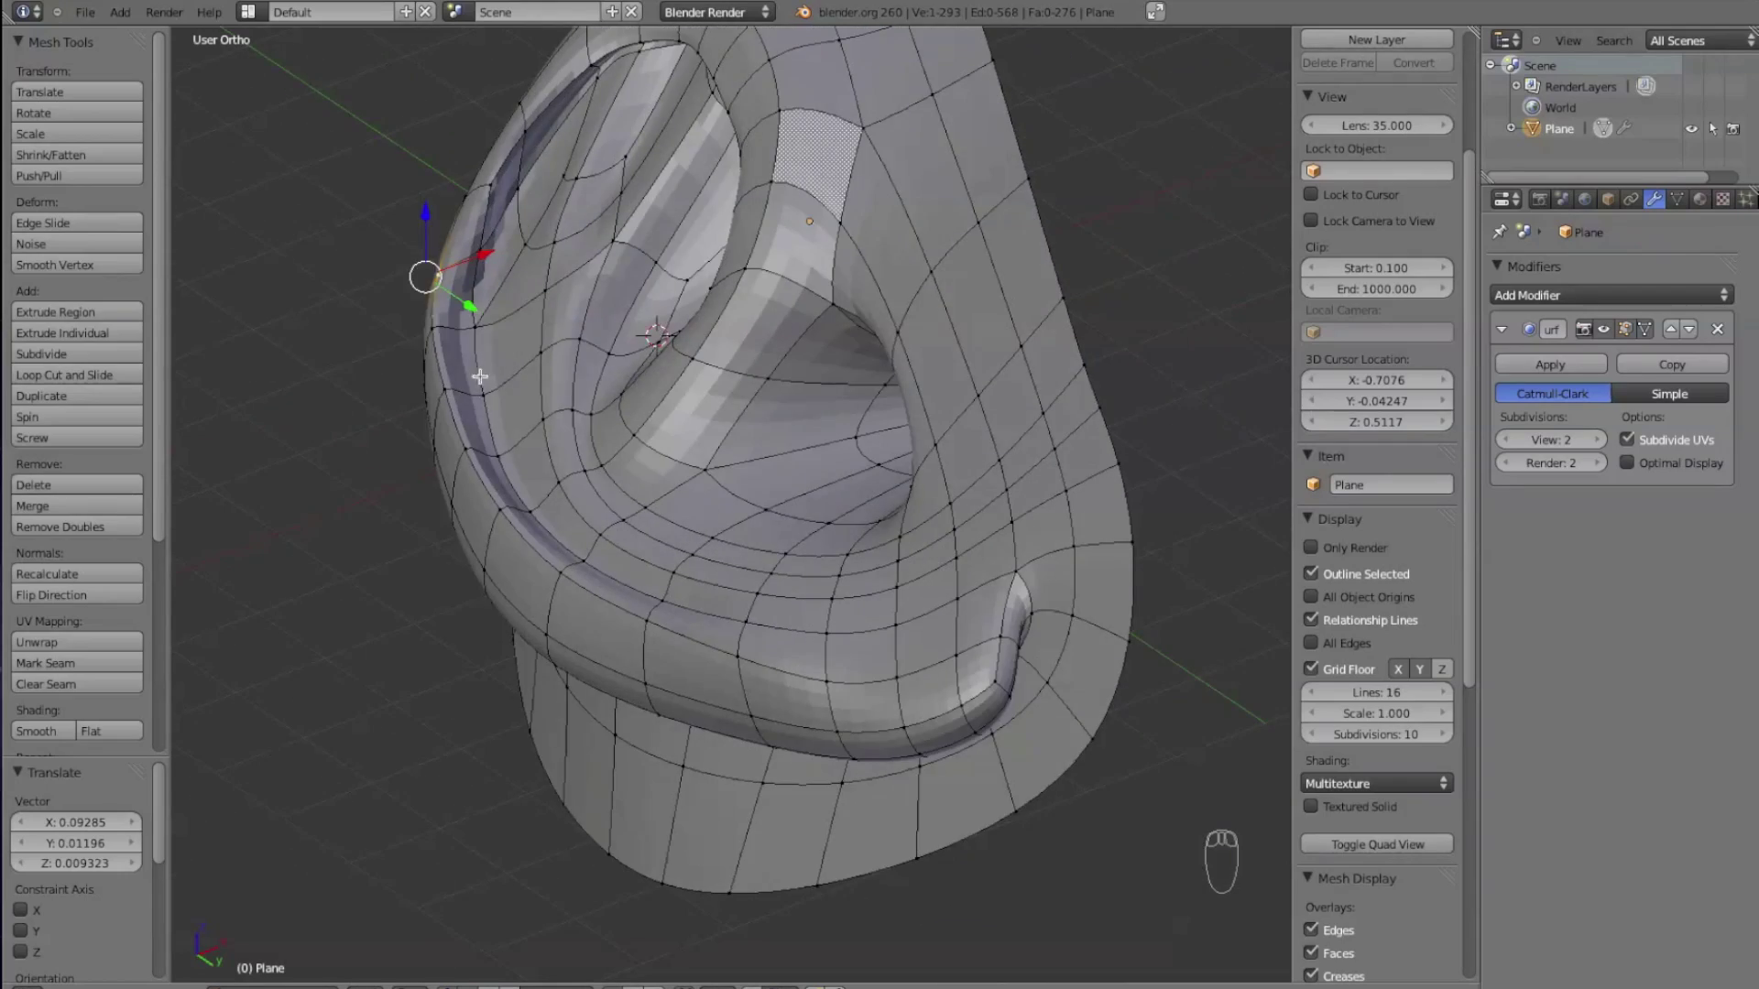
{"action": "middle_click_drag", "start_coordinate": [510, 445], "coordinate": [485, 472]}
{"action": "left_click", "coordinate": [566, 570]}
{"action": "left_click_drag", "start_coordinate": [542, 484], "coordinate": [517, 479]}
{"action": "left_click_drag", "start_coordinate": [476, 394], "coordinate": [476, 352]}
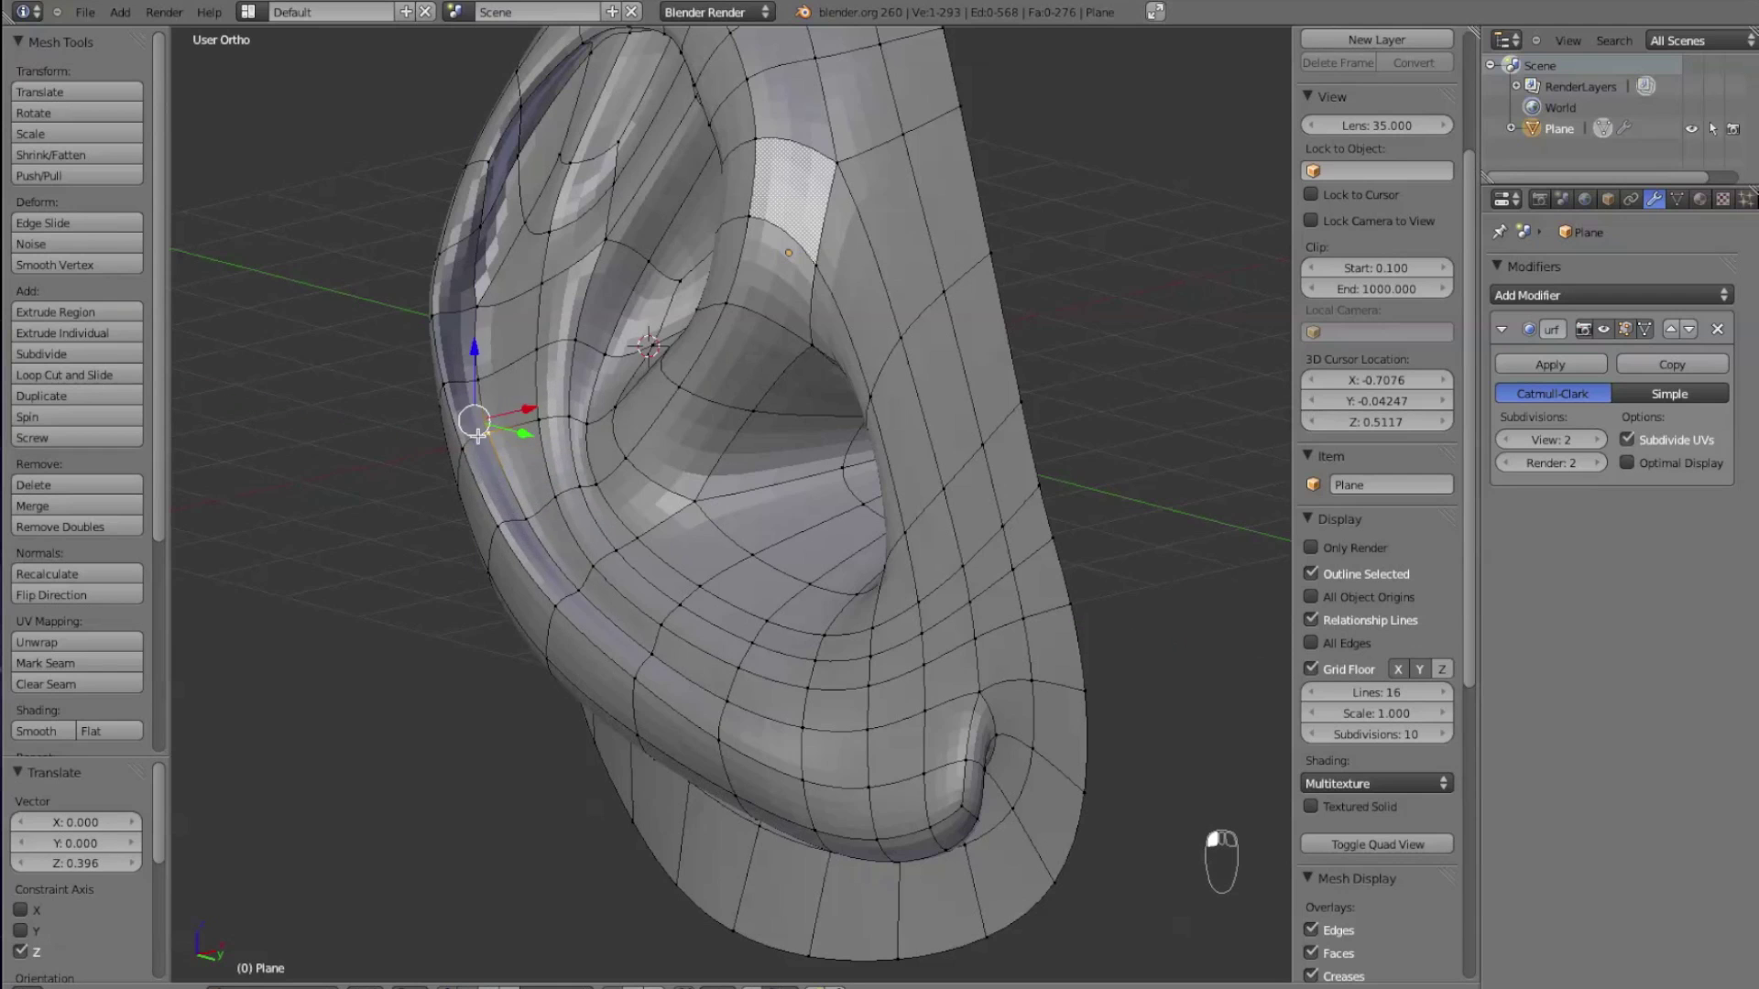
- Smooth the inner edge of the outer helix by freely shifting its vertices, moving one about 0.123 in X and 0.120 in Z
{"action": "middle_click_drag", "start_coordinate": [485, 357], "coordinate": [544, 368]}
{"action": "key", "text": "g"}
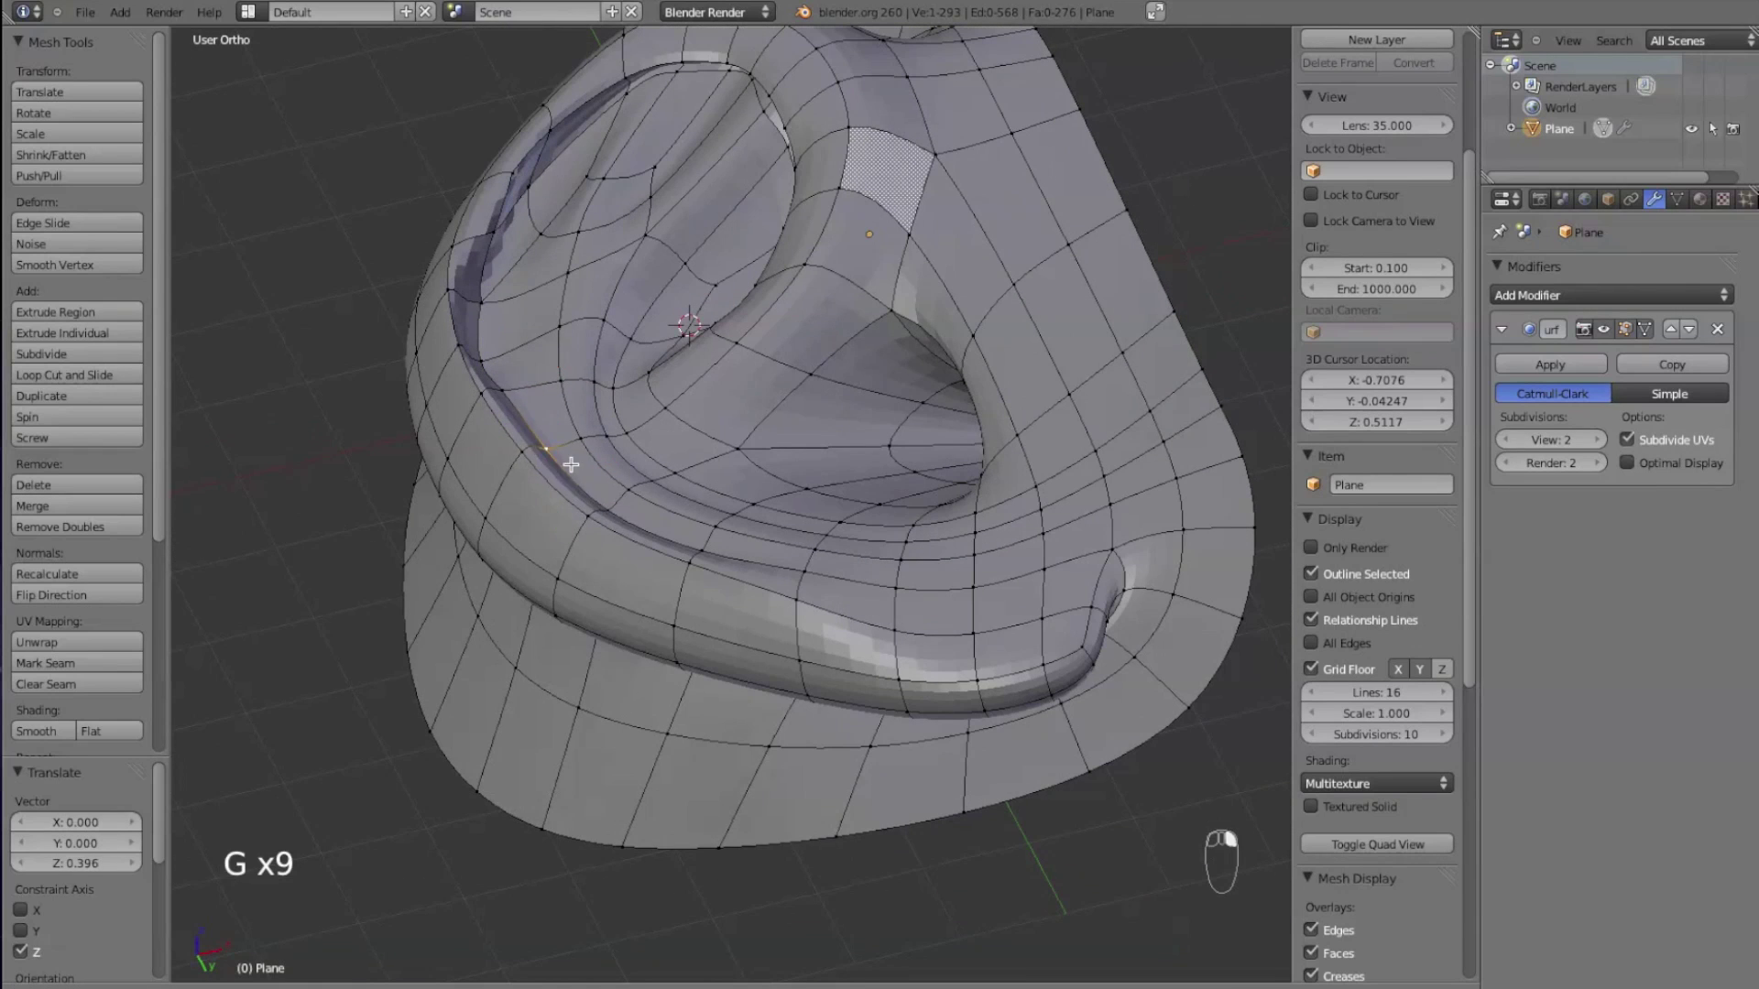
{"action": "key", "text": "g"}
{"action": "middle_click_drag", "start_coordinate": [612, 486], "coordinate": [528, 435]}
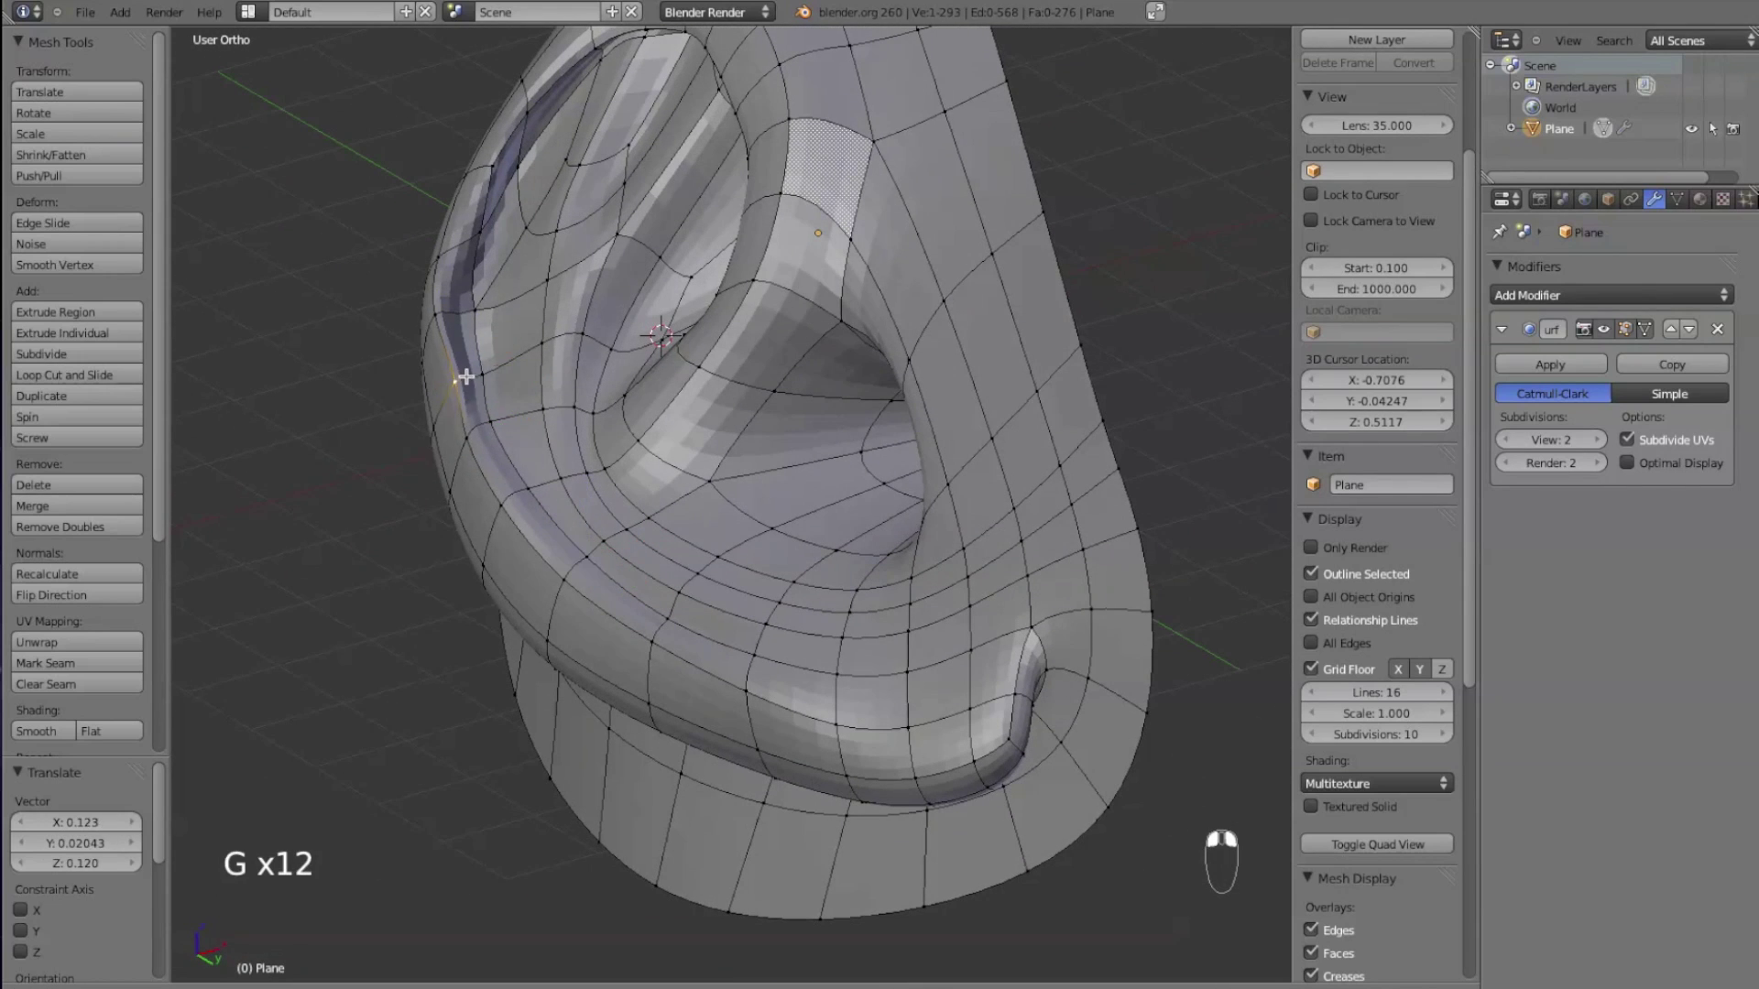
{"action": "middle_click_drag", "start_coordinate": [488, 403], "coordinate": [454, 348]}
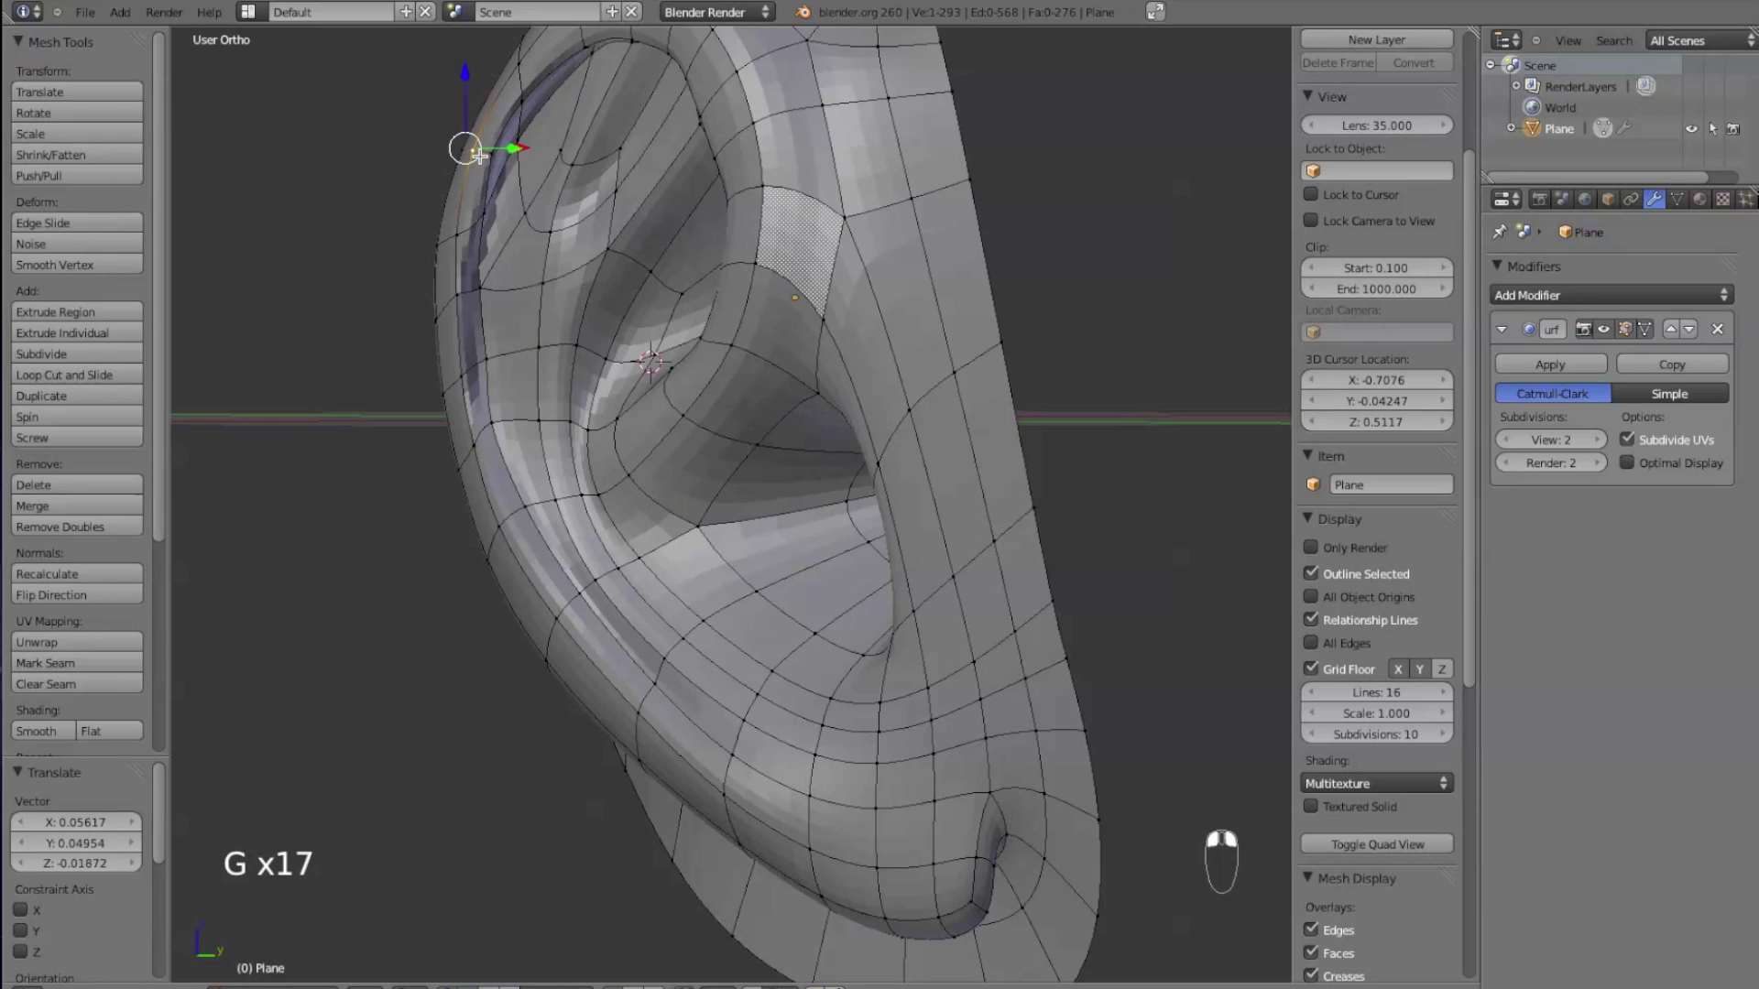
{"action": "key", "text": "a"}
- Reposition the vertices at the upper helix groove, moving one about 0.362 in X and -0.281 in Z
{"action": "middle_click_drag", "start_coordinate": [466, 236], "coordinate": [568, 340]}
{"action": "right_click_drag", "start_coordinate": [568, 316], "coordinate": [562, 219]}
{"action": "middle_click_drag", "start_coordinate": [550, 218], "coordinate": [539, 240]}
{"action": "key", "text": "g"}
{"action": "left_click", "coordinate": [514, 146]}
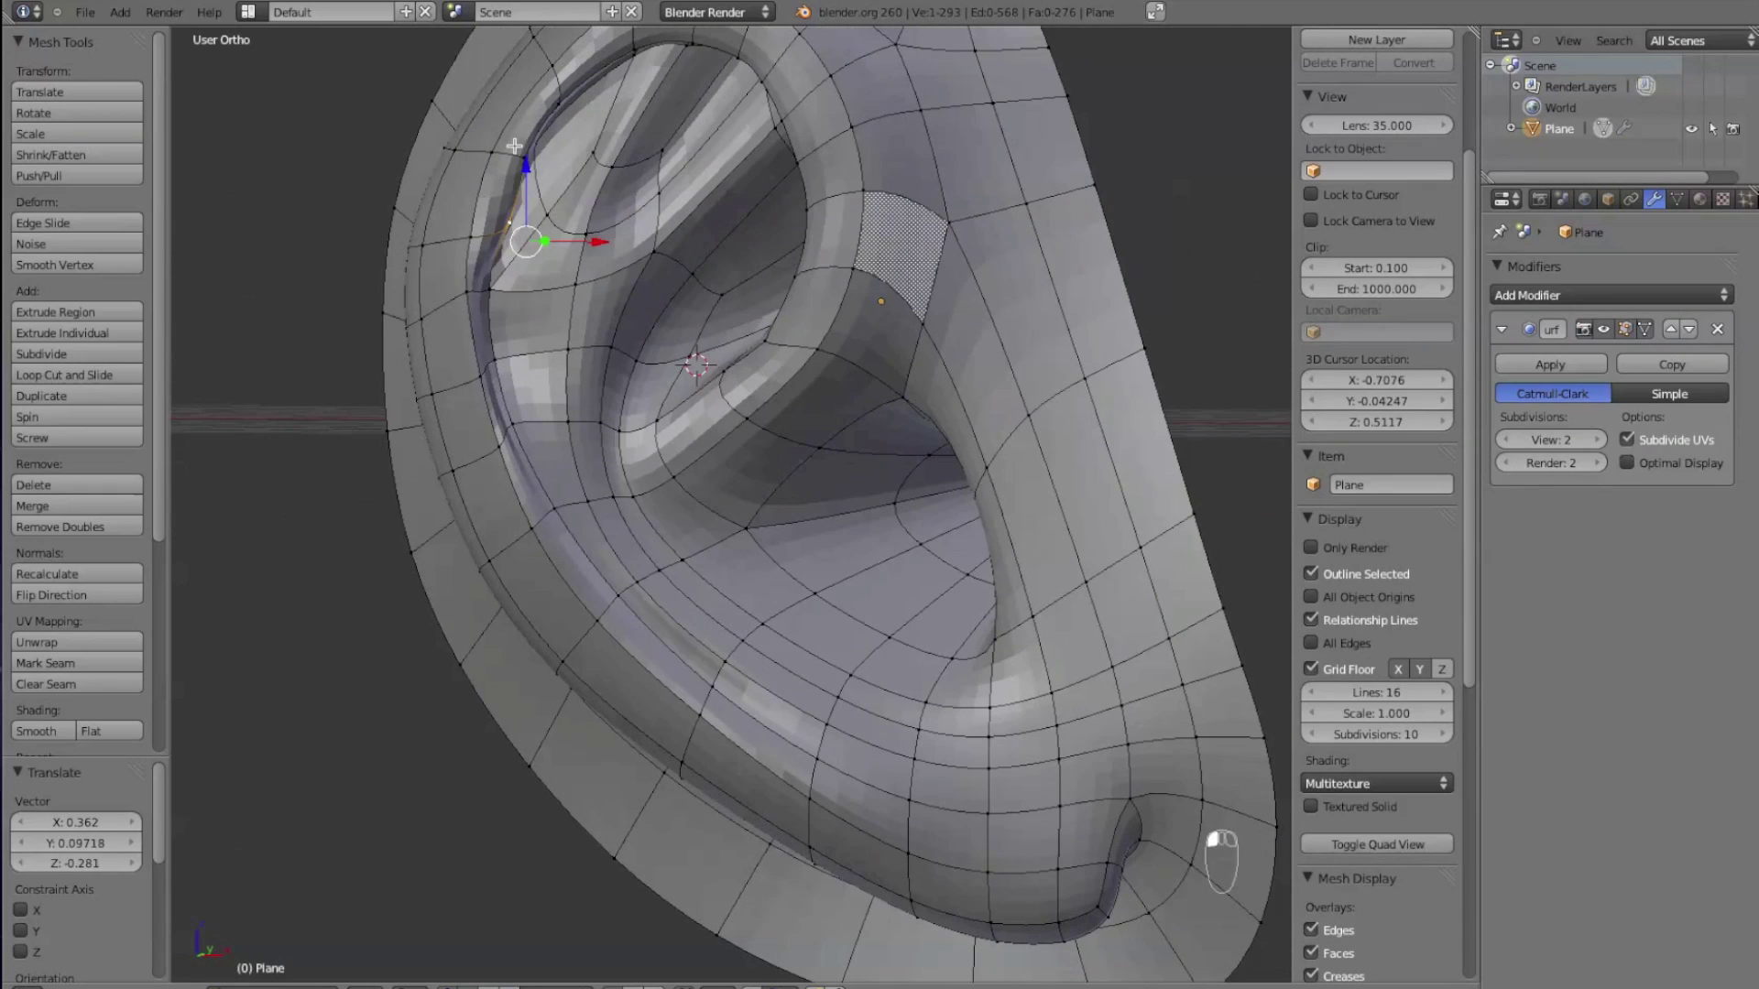
- Line up the vertices down the helix groove, moving one about -0.207 in X and another about -0.063 in X and -0.094 in Z
{"action": "right_click", "coordinate": [495, 296]}
{"action": "right_click_drag", "start_coordinate": [530, 306], "coordinate": [475, 307]}
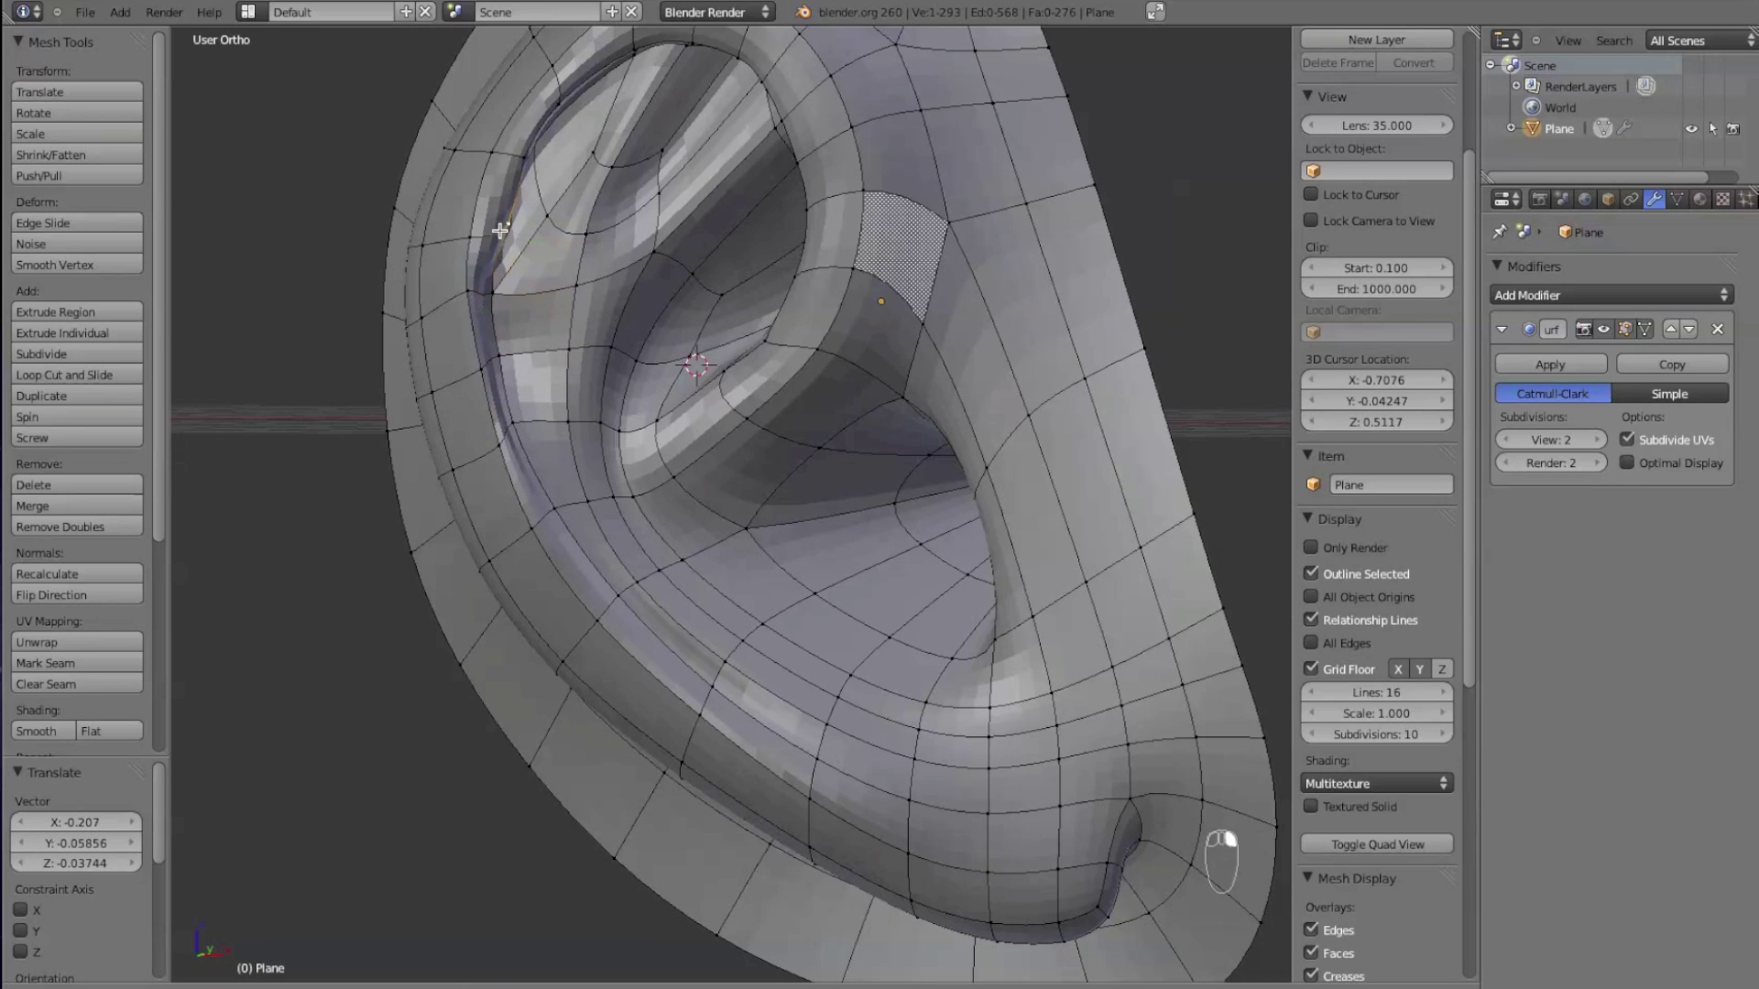
{"action": "right_click_drag", "start_coordinate": [491, 227], "coordinate": [486, 308]}
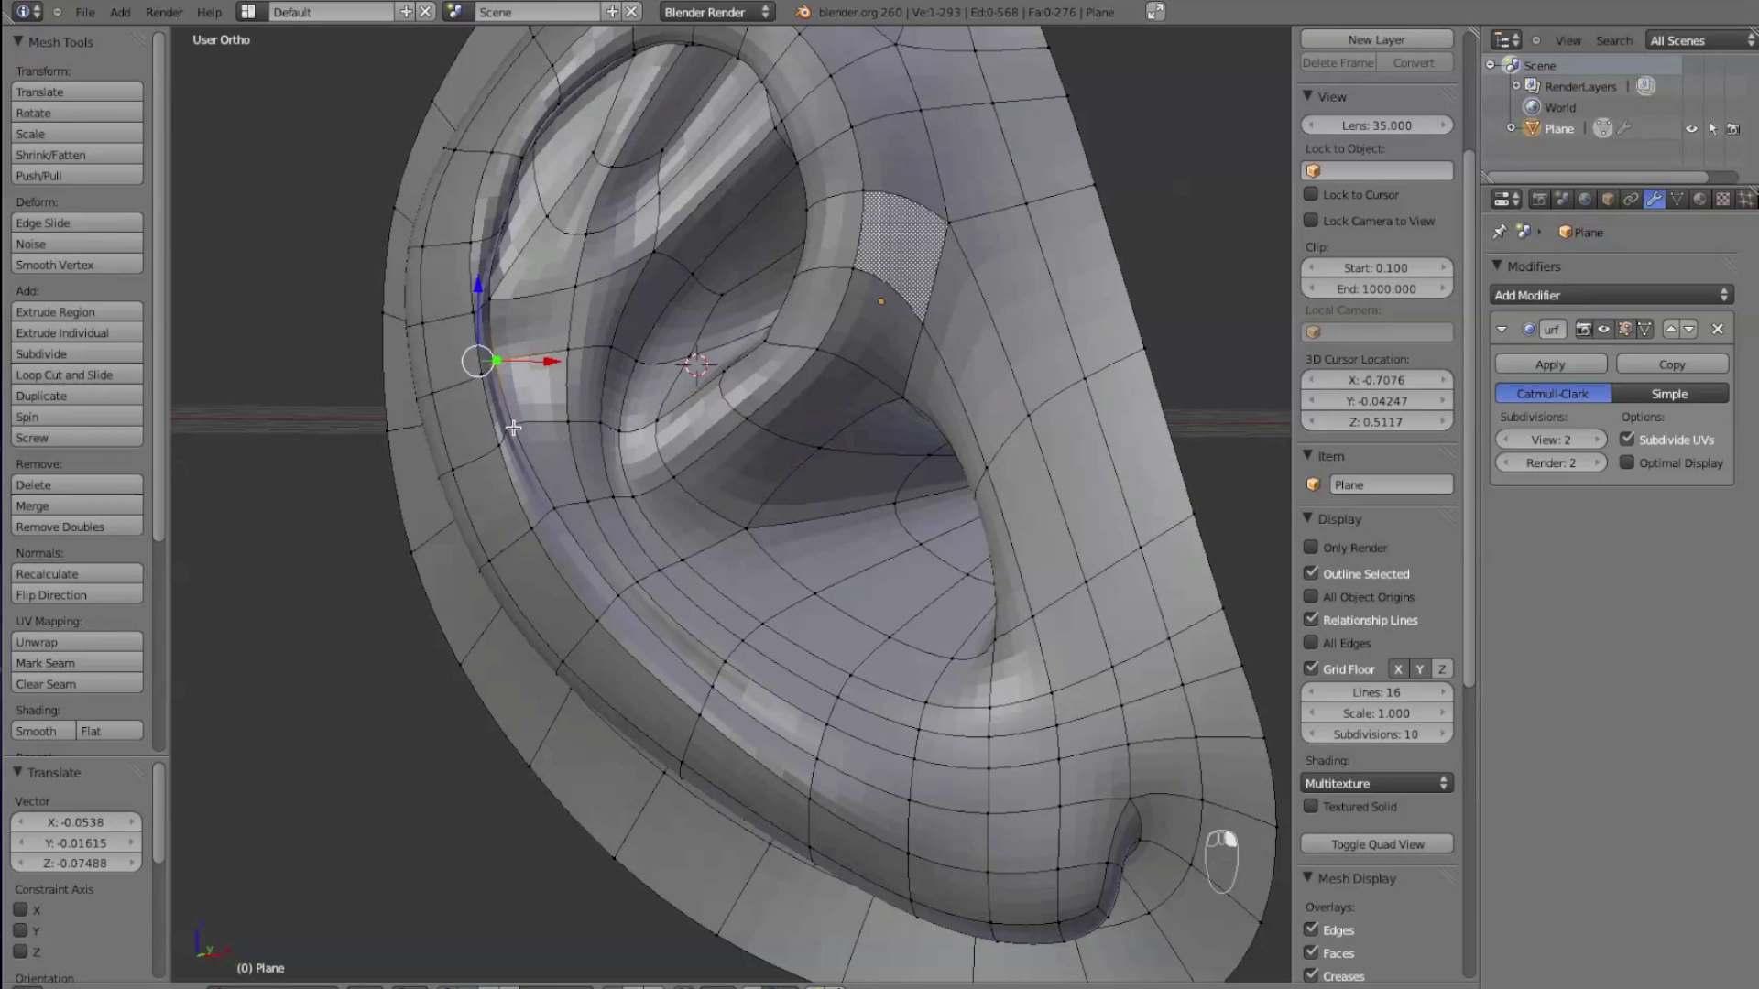
{"action": "right_click_drag", "start_coordinate": [550, 526], "coordinate": [543, 532]}
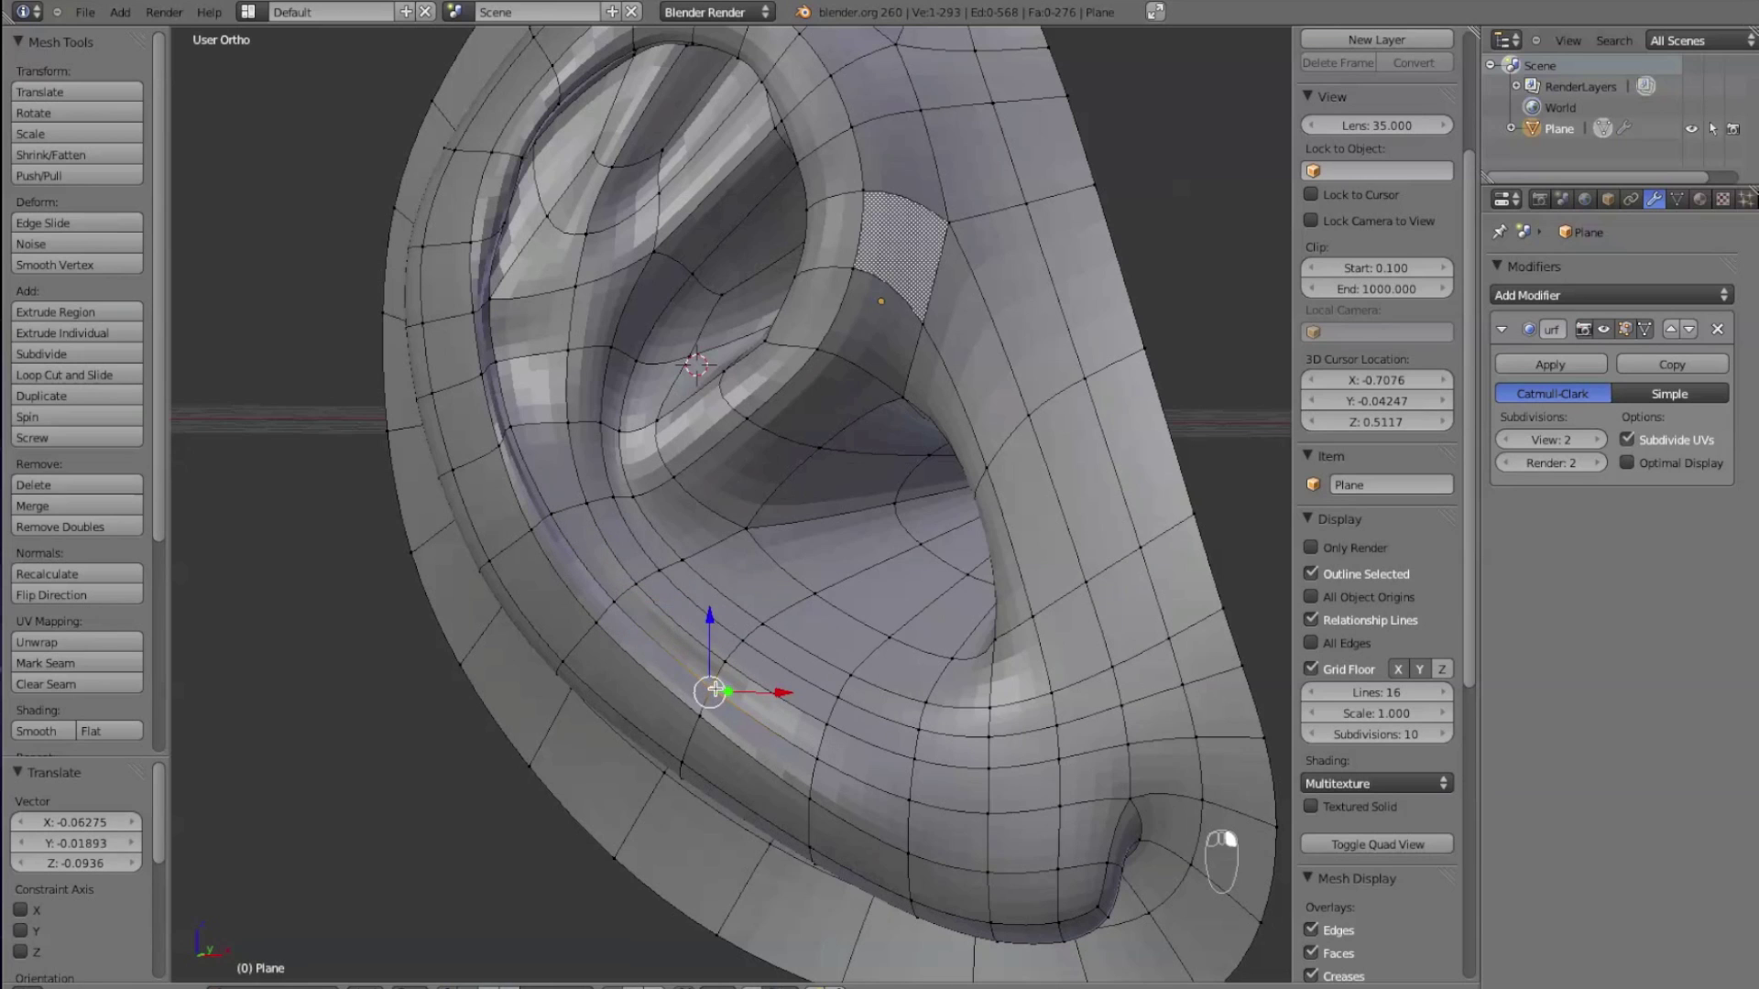
{"action": "right_click_drag", "start_coordinate": [716, 689], "coordinate": [732, 686]}
{"action": "key", "text": "a"}
- Bring the upper inner fold's vertices forward along Y, moving one about -0.092
{"action": "scroll", "coordinate": [705, 528], "scroll_direction": "down", "scroll_amount": 2}
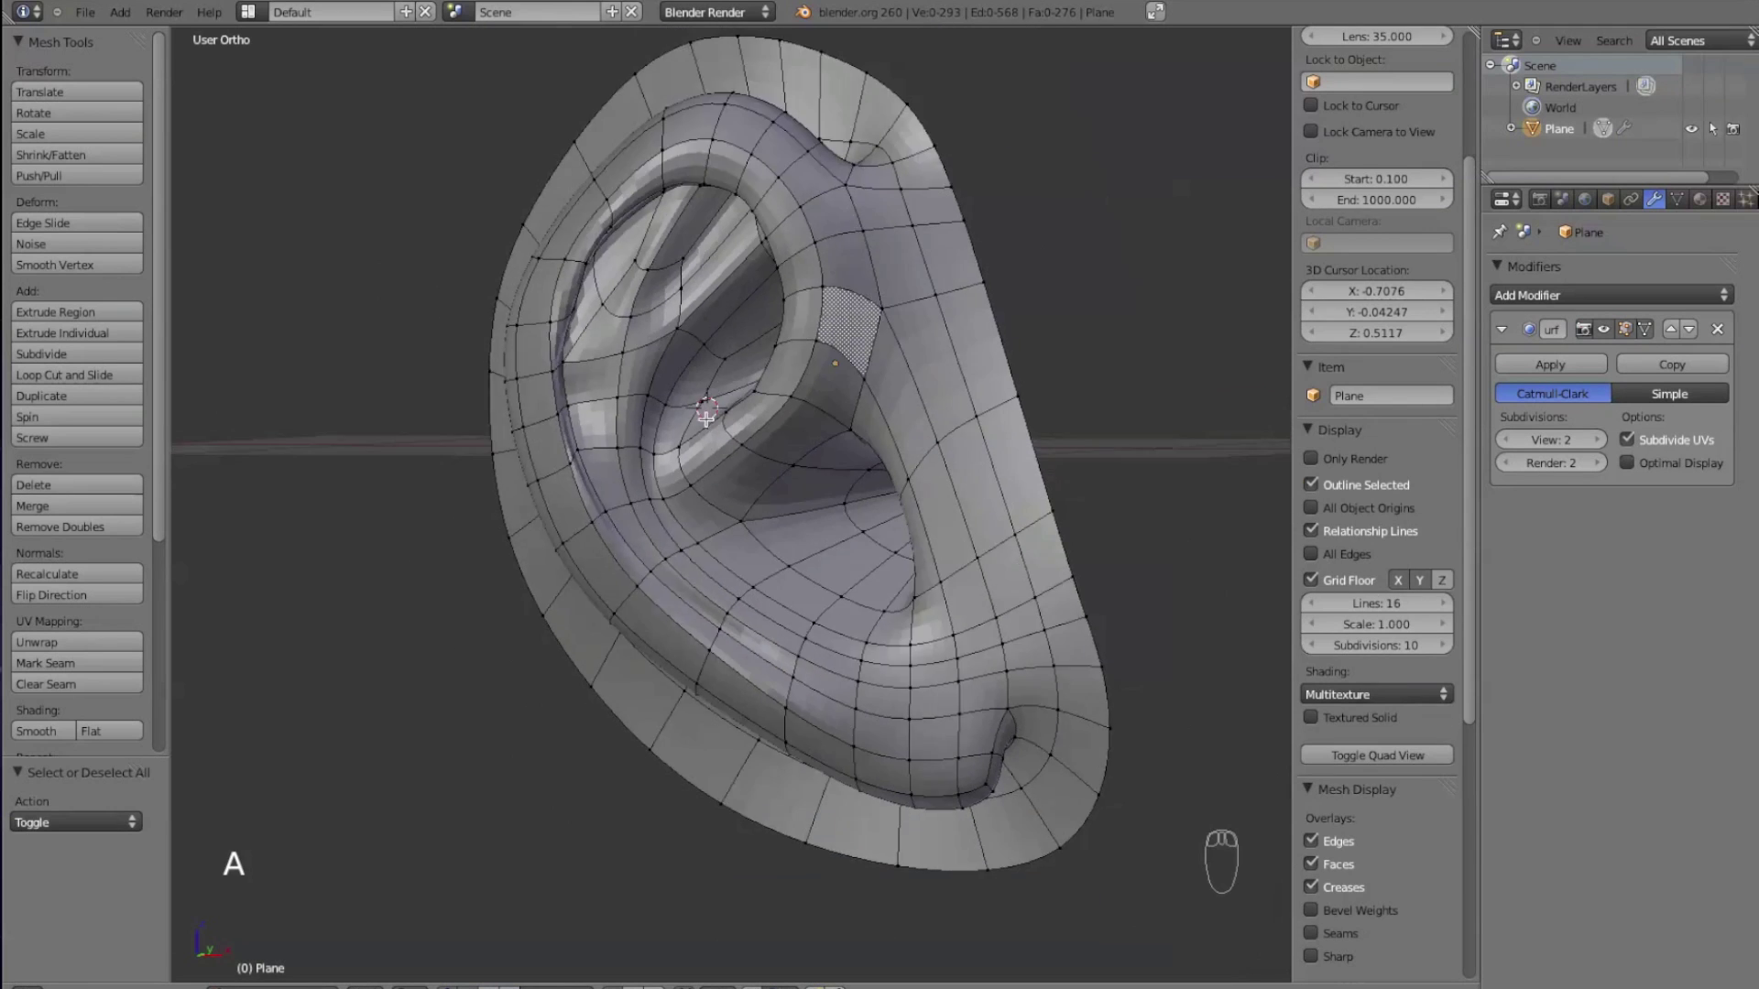
{"action": "middle_click_drag", "start_coordinate": [708, 500], "coordinate": [722, 316]}
{"action": "scroll", "coordinate": [641, 147], "scroll_direction": "up", "scroll_amount": 3}
{"action": "middle_click_drag", "start_coordinate": [610, 72], "coordinate": [642, 419]}
{"action": "right_click", "coordinate": [624, 407]}
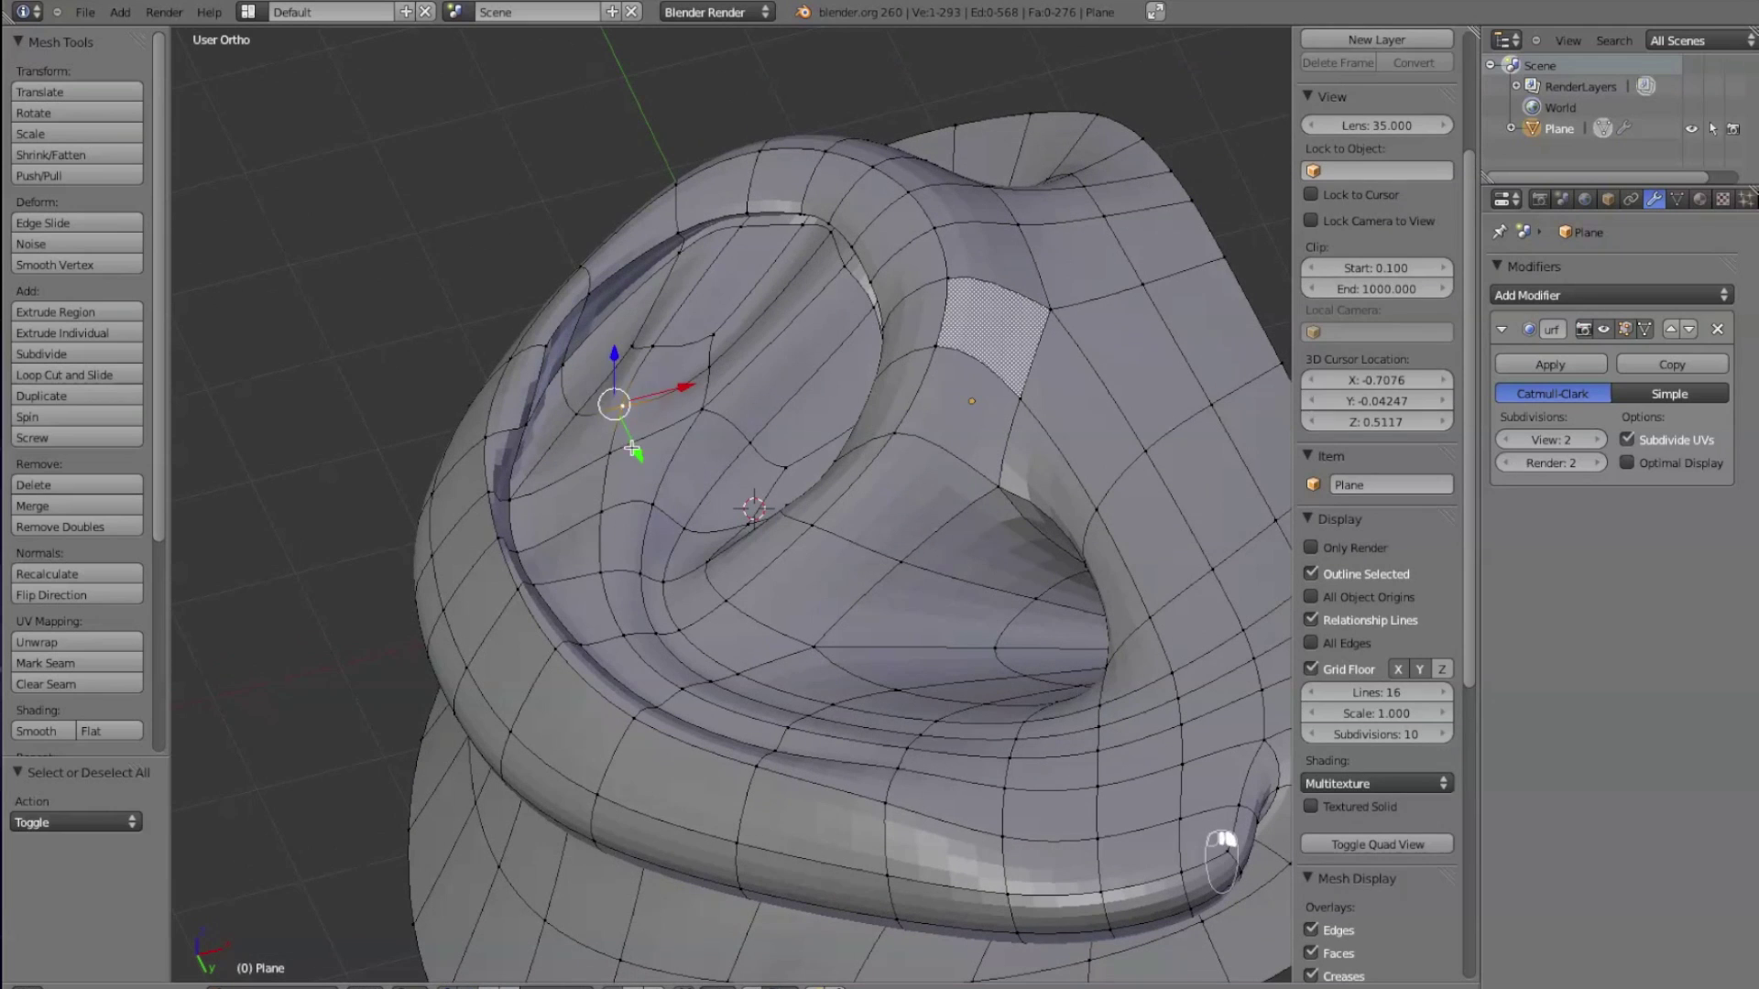
{"action": "left_click_drag", "start_coordinate": [639, 469], "coordinate": [629, 534]}
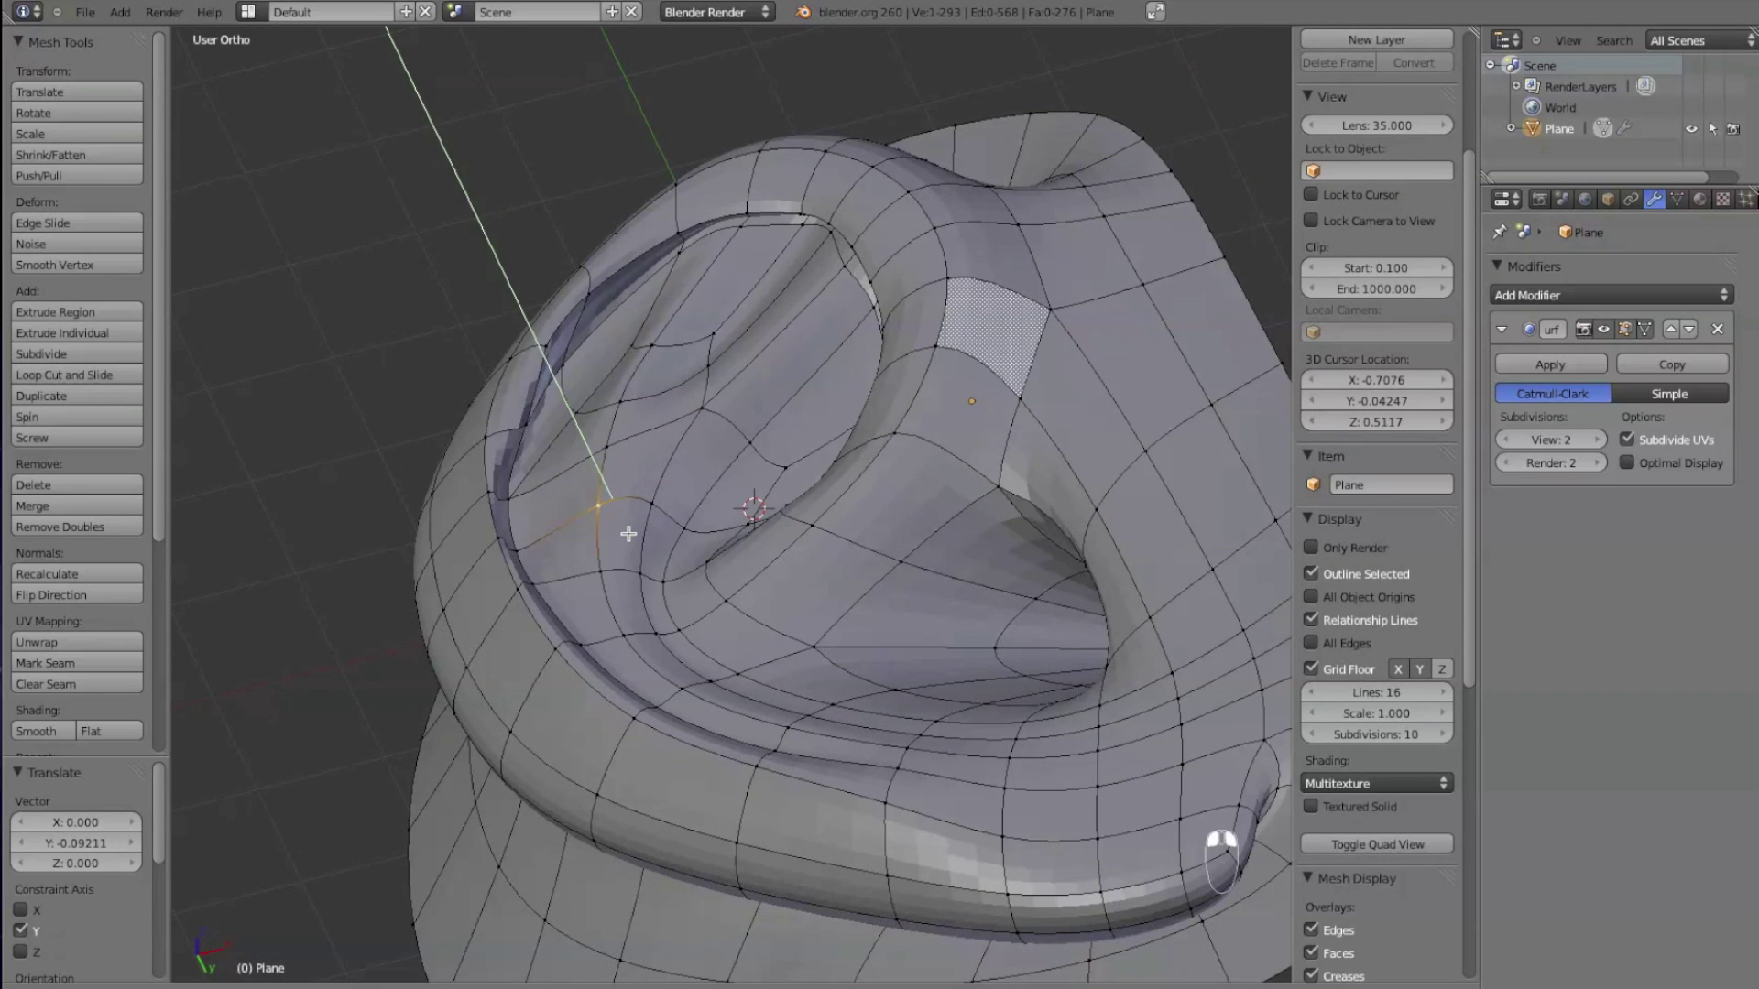
- Reshape the crease between the upper inner fold and the central hollow, lowering one vertex about -0.148 in Z
{"action": "middle_click_drag", "start_coordinate": [739, 632], "coordinate": [785, 518]}
{"action": "right_click_drag", "start_coordinate": [767, 479], "coordinate": [739, 428]}
{"action": "right_click_drag", "start_coordinate": [882, 314], "coordinate": [874, 302]}
{"action": "right_click_drag", "start_coordinate": [864, 283], "coordinate": [886, 343]}
{"action": "mouse_move", "coordinate": [717, 428]}
{"action": "right_mouse_down"}
{"action": "mouse_move", "coordinate": [744, 457]}
{"action": "mouse_move", "coordinate": [733, 424]}
{"action": "right_mouse_up"}
{"action": "right_click_drag", "start_coordinate": [868, 357], "coordinate": [871, 301]}
{"action": "right_click_drag", "start_coordinate": [740, 436], "coordinate": [747, 479]}
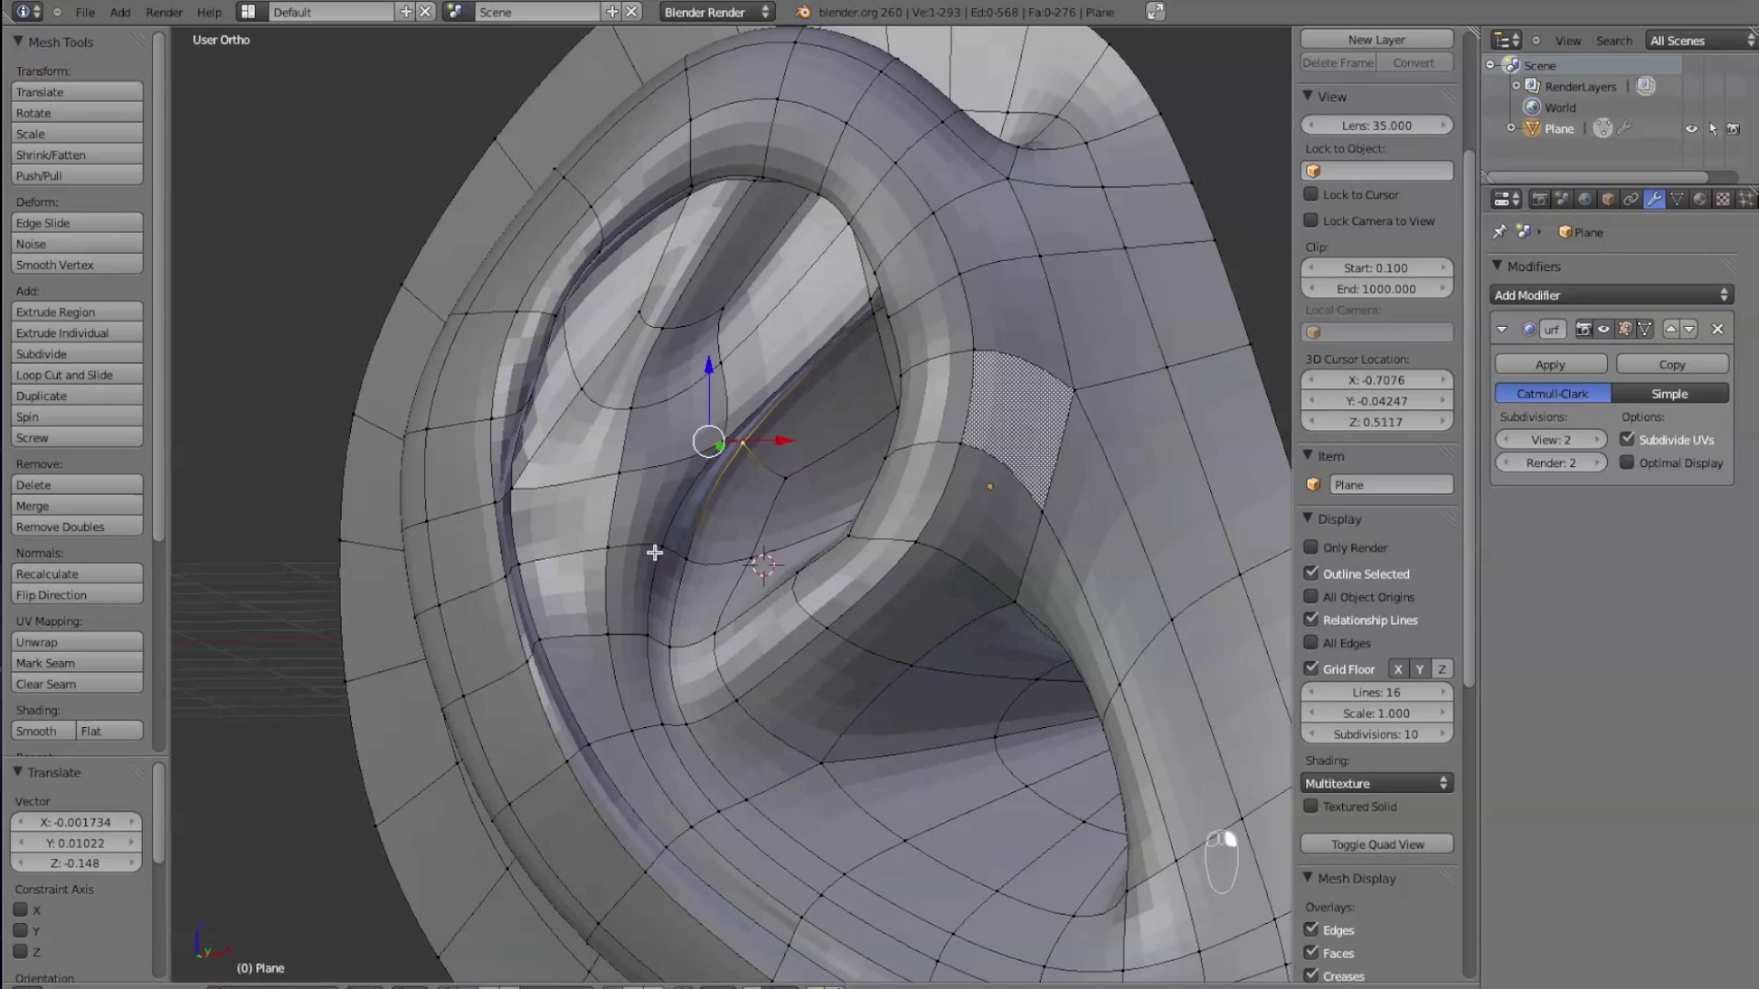
- Widen the inner fold toward the helix groove, moving one vertex about -0.409 in X and another about -0.152 in X and 0.132 in Z
{"action": "right_click_drag", "start_coordinate": [655, 552], "coordinate": [572, 558]}
{"action": "right_click_drag", "start_coordinate": [590, 644], "coordinate": [536, 666]}
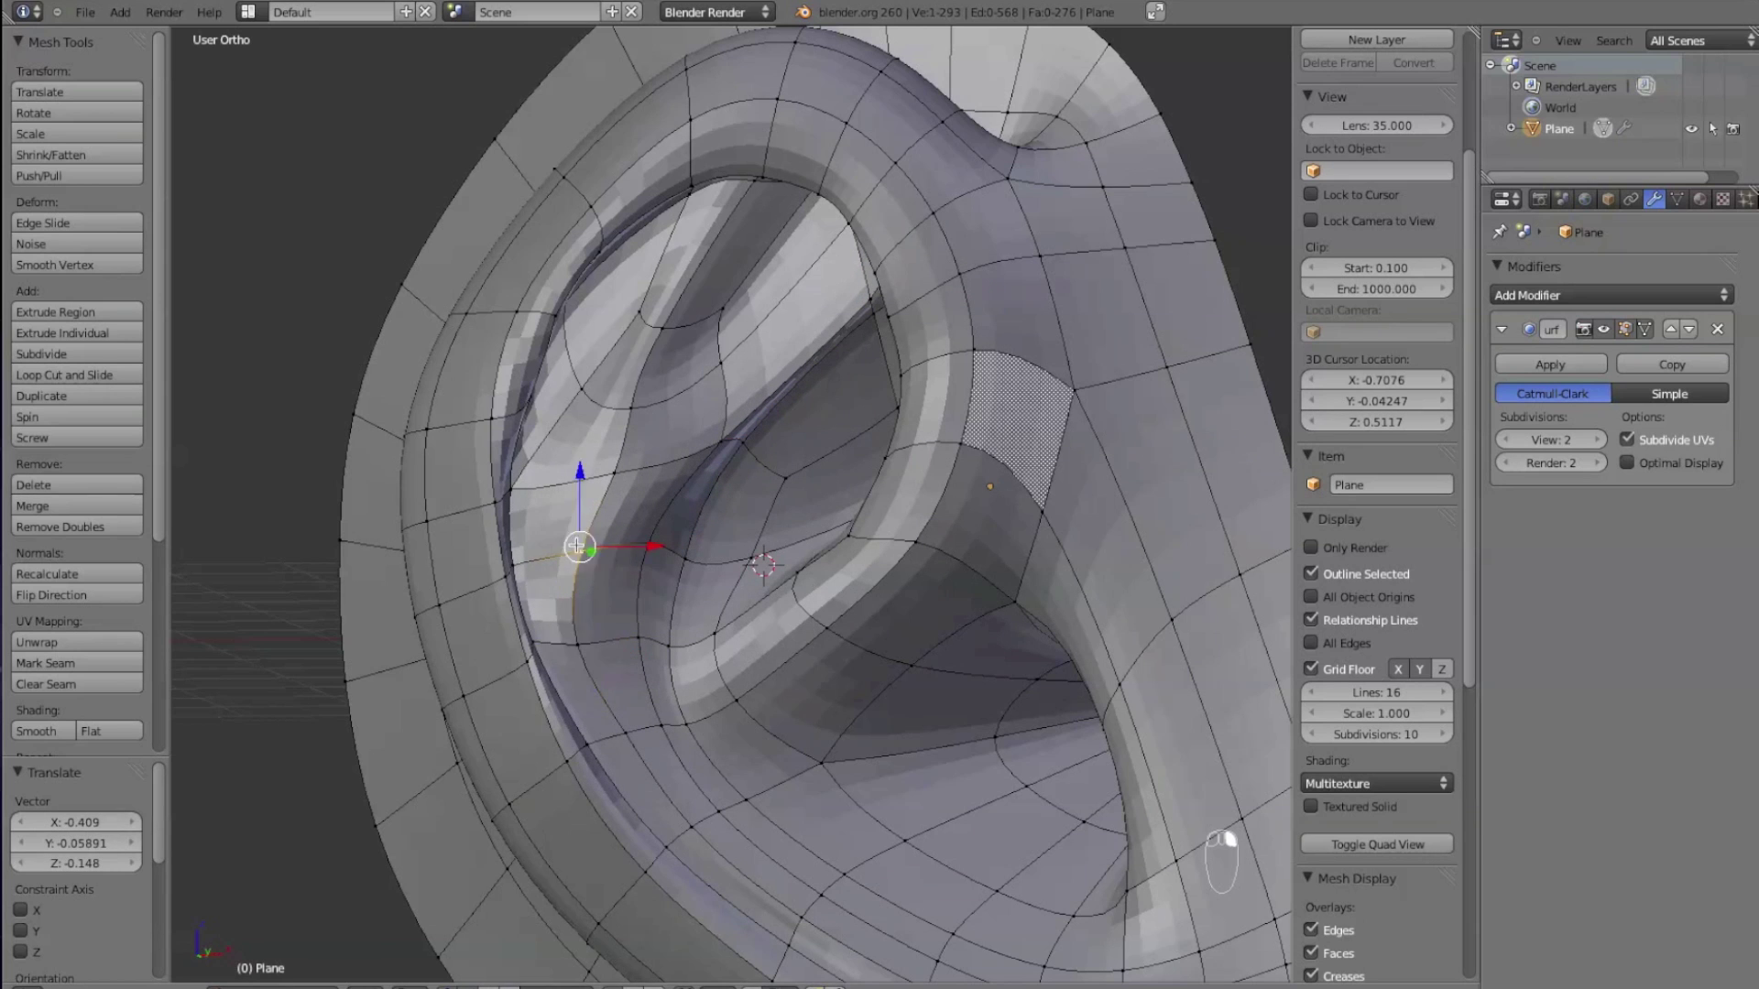
{"action": "right_click_drag", "start_coordinate": [569, 367], "coordinate": [607, 382]}
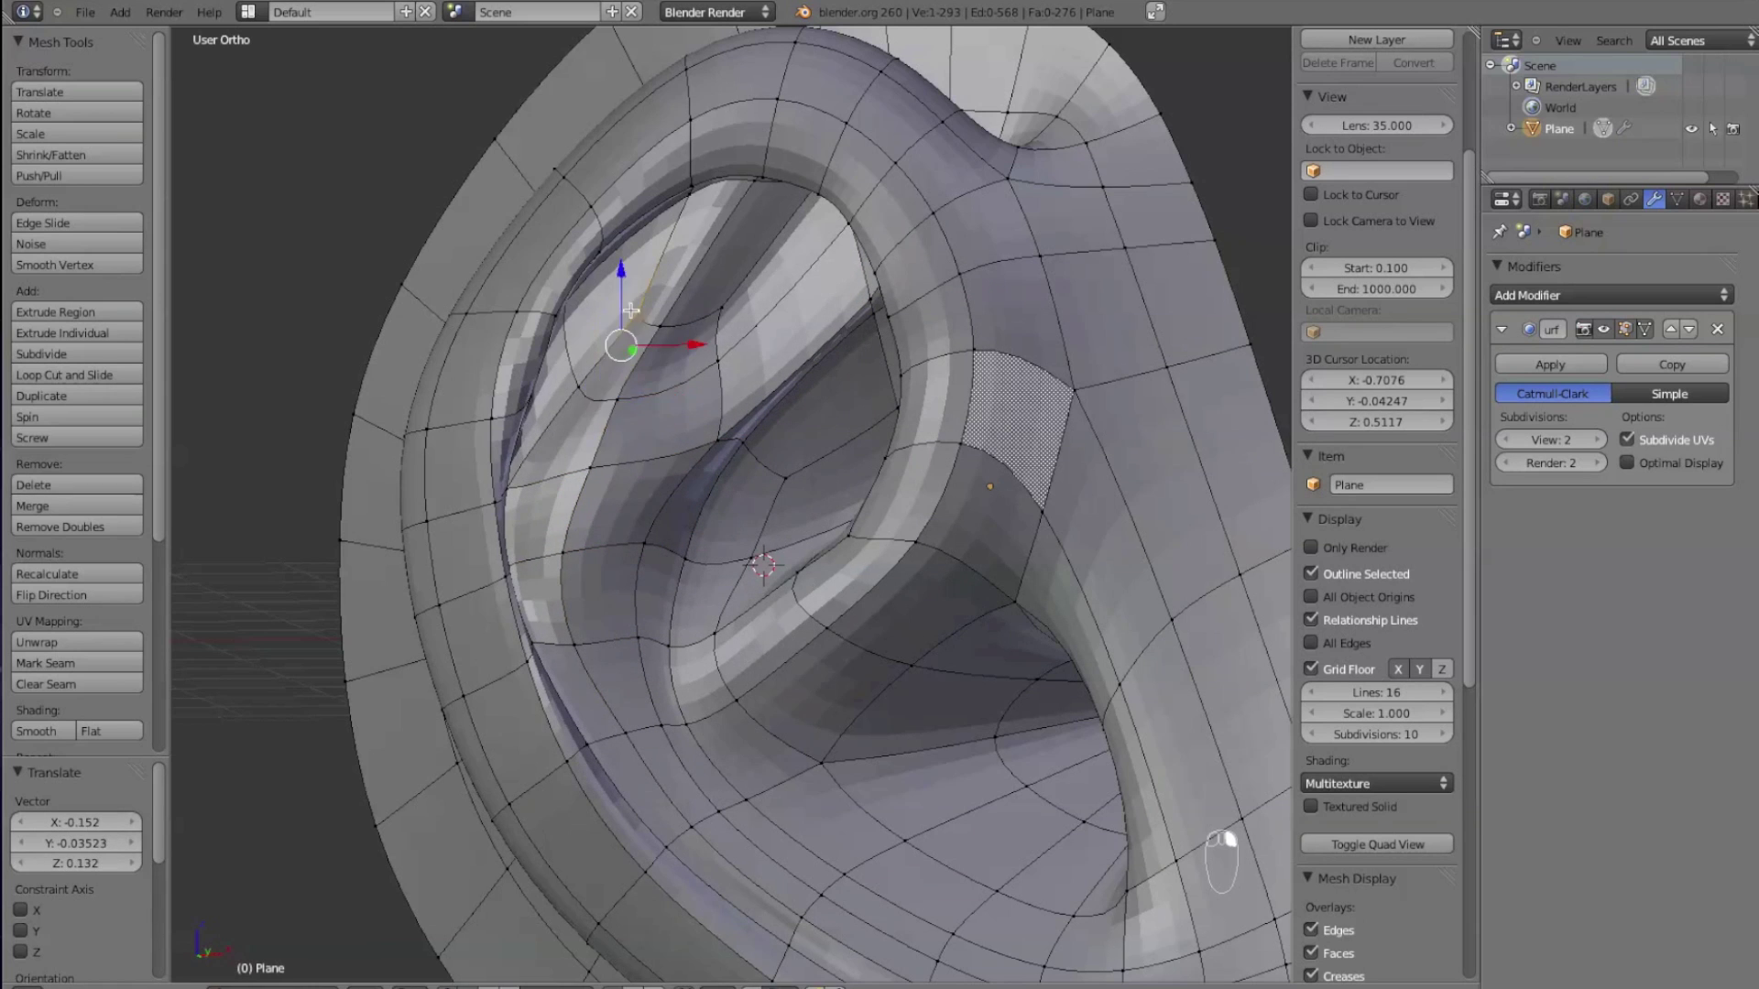
{"action": "right_click_drag", "start_coordinate": [631, 311], "coordinate": [584, 276]}
- Refine the fold's outer edge beside the groove, moving one vertex about -0.206 in X and 0.171 in Z and another about 0.039 in X
{"action": "right_click_drag", "start_coordinate": [574, 383], "coordinate": [544, 356]}
{"action": "right_click_drag", "start_coordinate": [617, 295], "coordinate": [591, 248]}
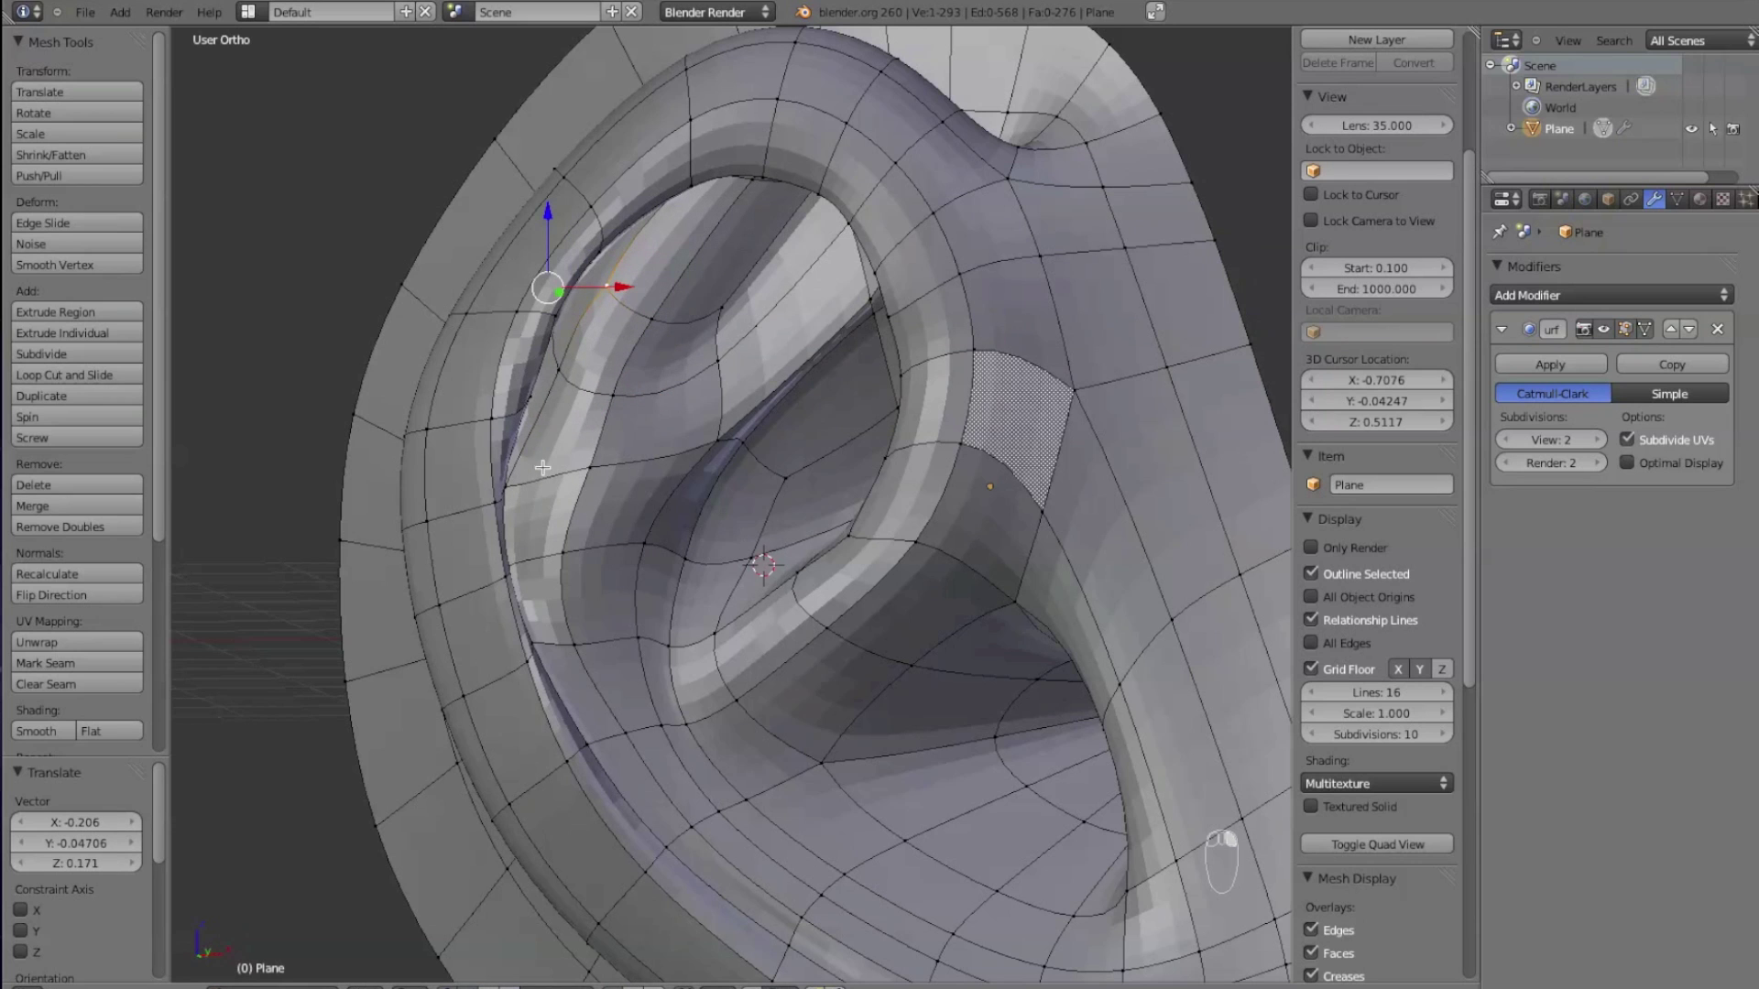
{"action": "right_click_drag", "start_coordinate": [569, 389], "coordinate": [536, 359]}
{"action": "right_click_drag", "start_coordinate": [553, 559], "coordinate": [562, 558]}
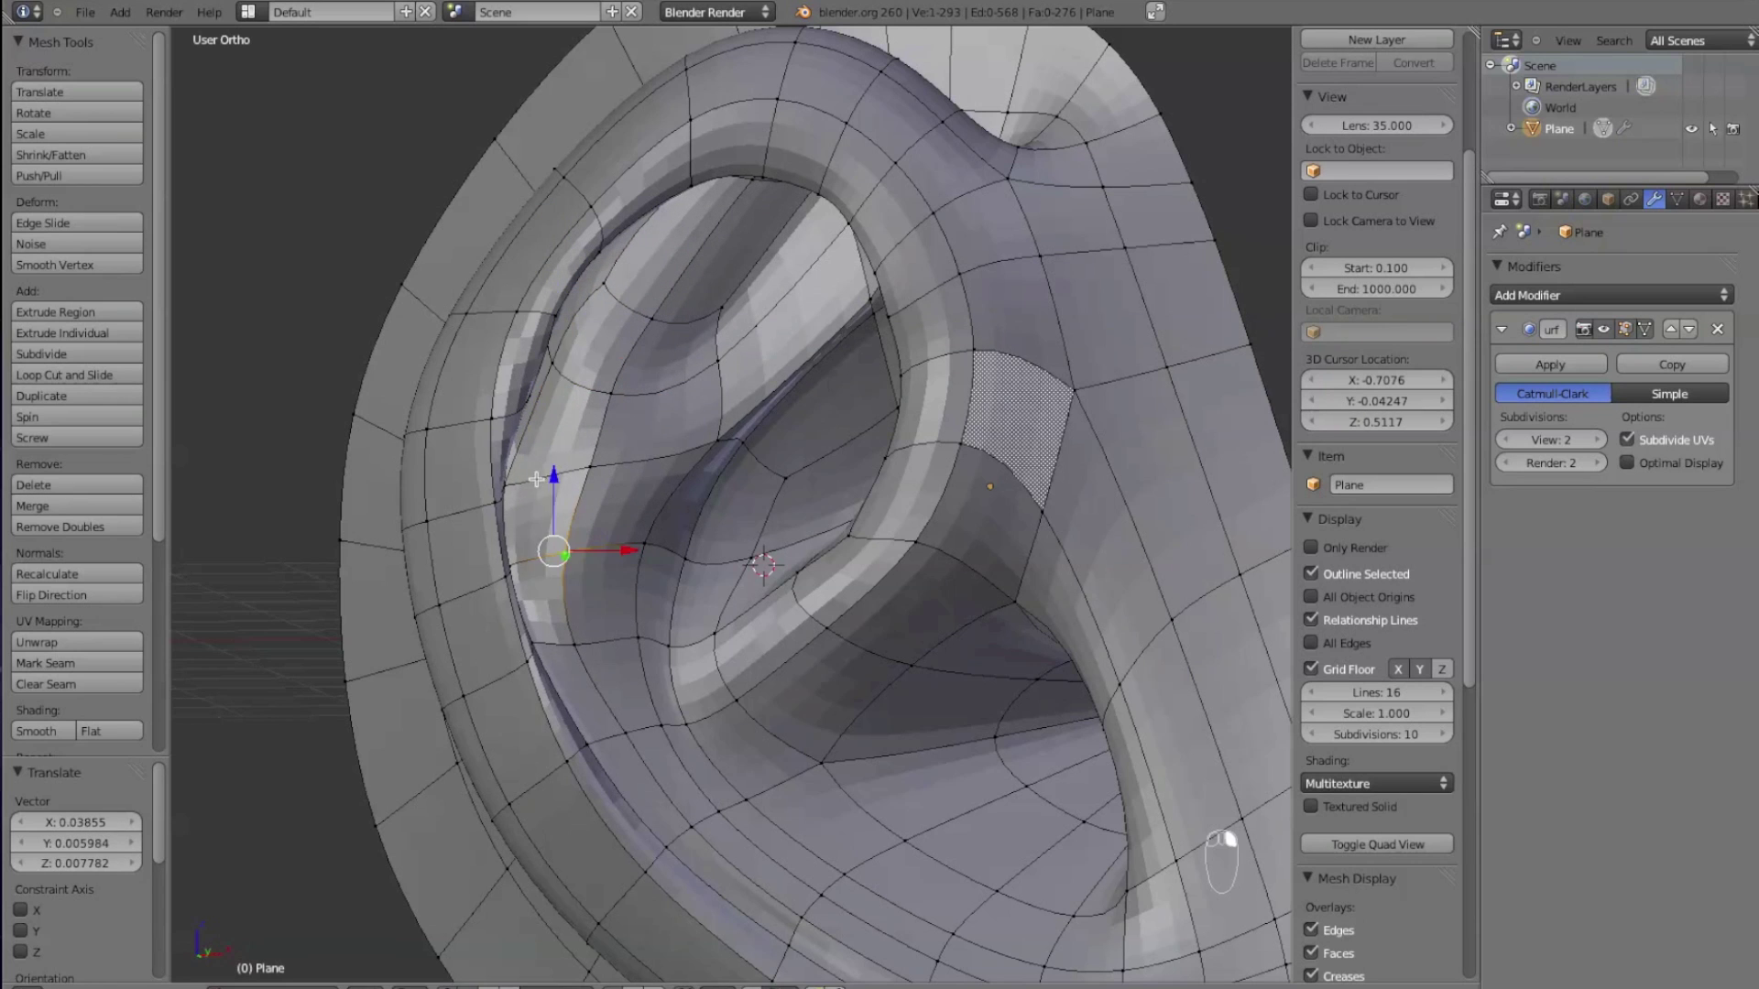
{"action": "right_click_drag", "start_coordinate": [504, 493], "coordinate": [571, 484]}
- Push the vertices along the rear helix groove inward along Y, moving one about 0.212 and another about 0.425
{"action": "middle_click_drag", "start_coordinate": [615, 489], "coordinate": [572, 465]}
{"action": "left_click_drag", "start_coordinate": [578, 455], "coordinate": [576, 456]}
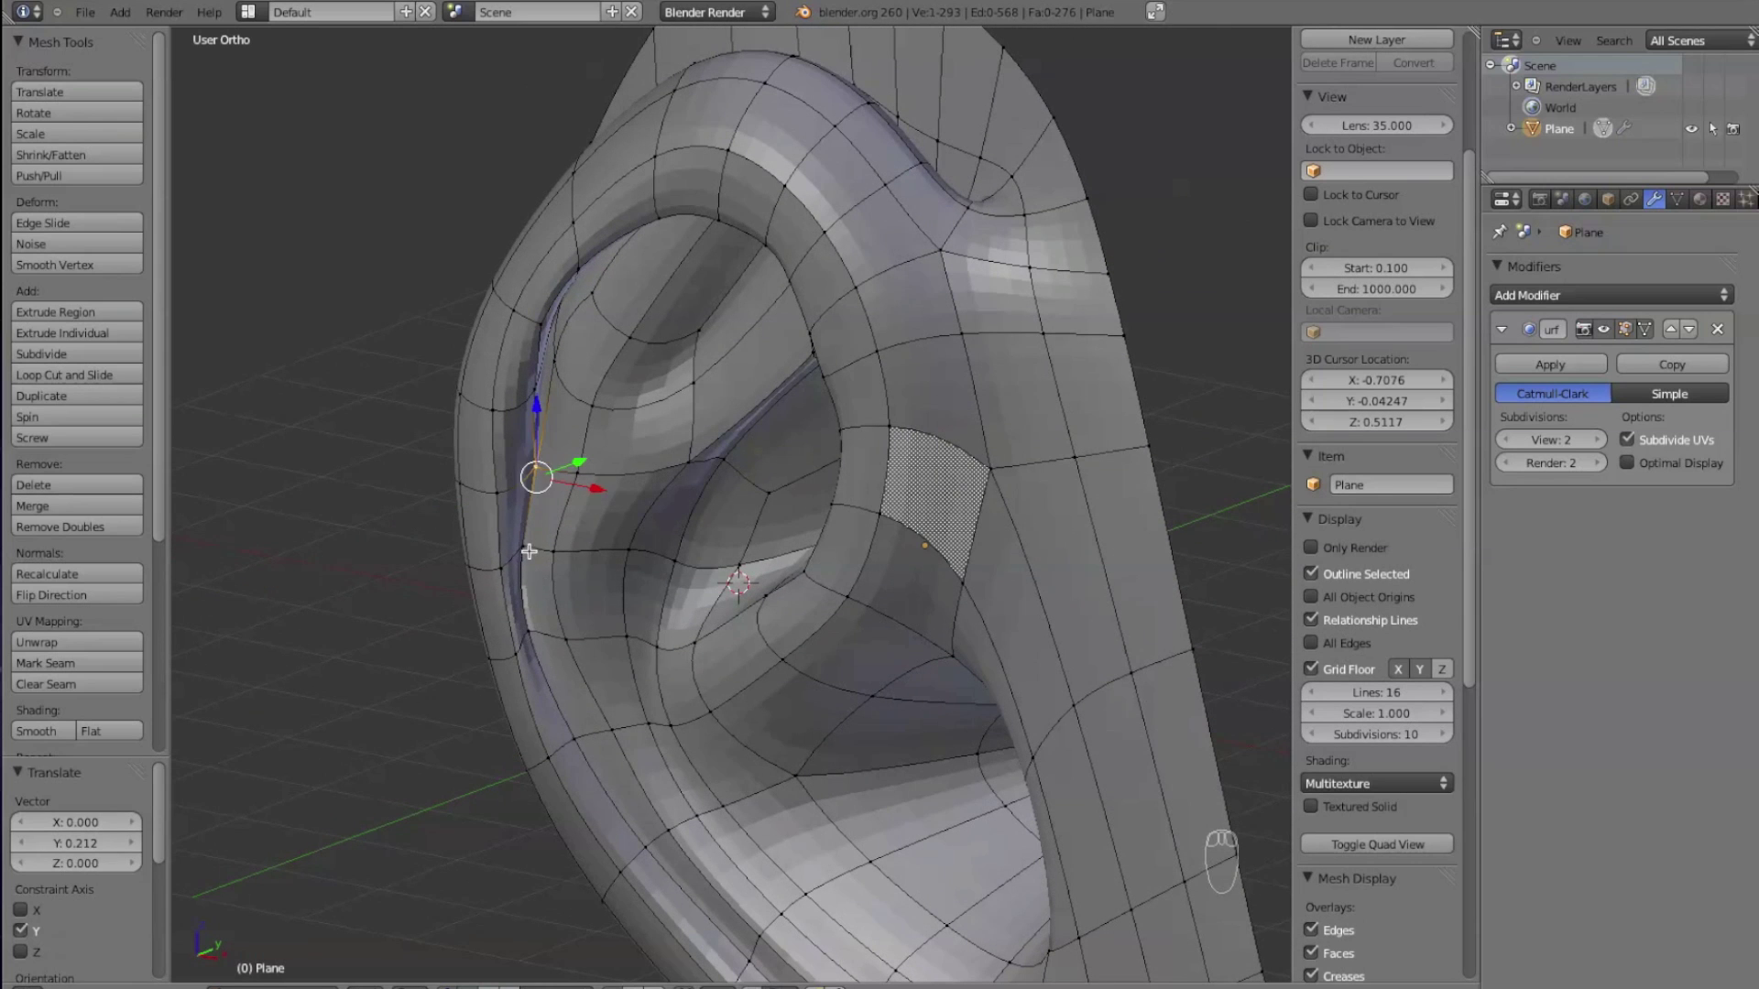
{"action": "key", "text": "g"}
{"action": "key", "text": "y"}
{"action": "right_click", "coordinate": [534, 627]}
{"action": "left_click_drag", "start_coordinate": [553, 600], "coordinate": [583, 593]}
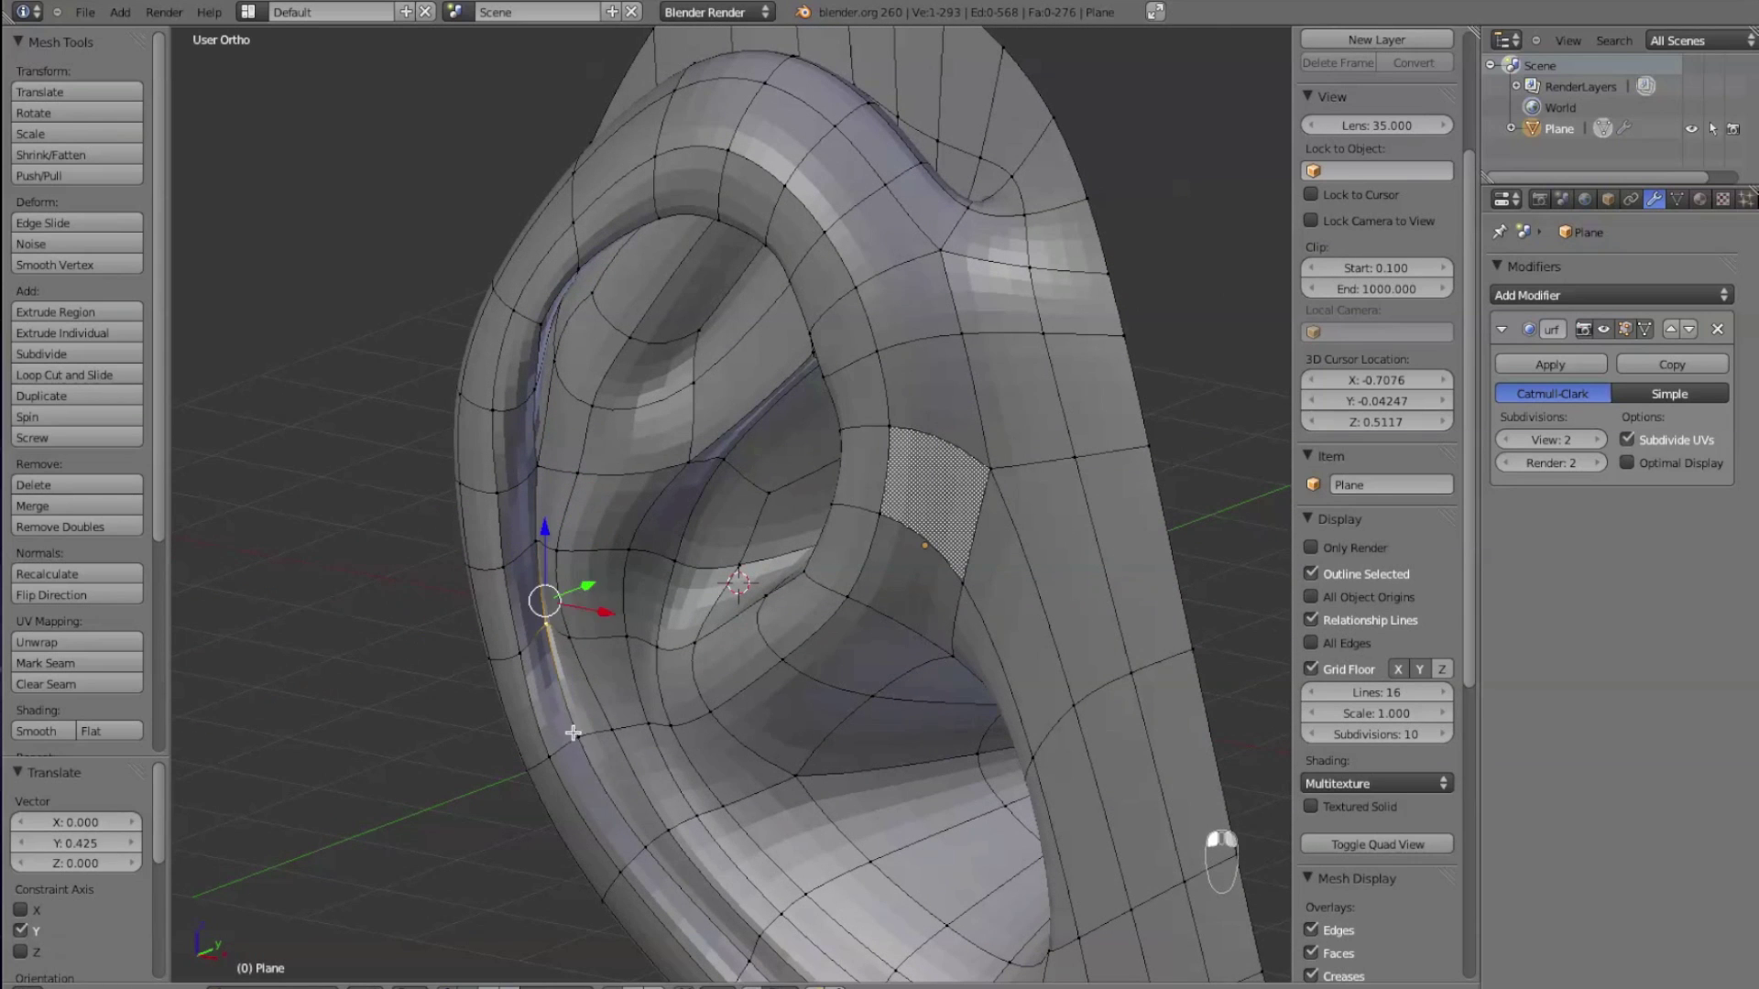
{"action": "right_click", "coordinate": [574, 734]}
{"action": "left_click_drag", "start_coordinate": [596, 738], "coordinate": [642, 727]}
- Adjust the depth of inner vertices along the upper helix, moving one about 0.092 along Y
{"action": "middle_click_drag", "start_coordinate": [612, 676], "coordinate": [719, 431]}
{"action": "mouse_move", "coordinate": [753, 425]}
{"action": "left_mouse_down"}
{"action": "mouse_move", "coordinate": [740, 437]}
{"action": "mouse_move", "coordinate": [785, 438]}
{"action": "left_mouse_up"}
{"action": "right_click", "coordinate": [777, 362]}
{"action": "key", "text": "g"}
{"action": "key", "text": "y"}
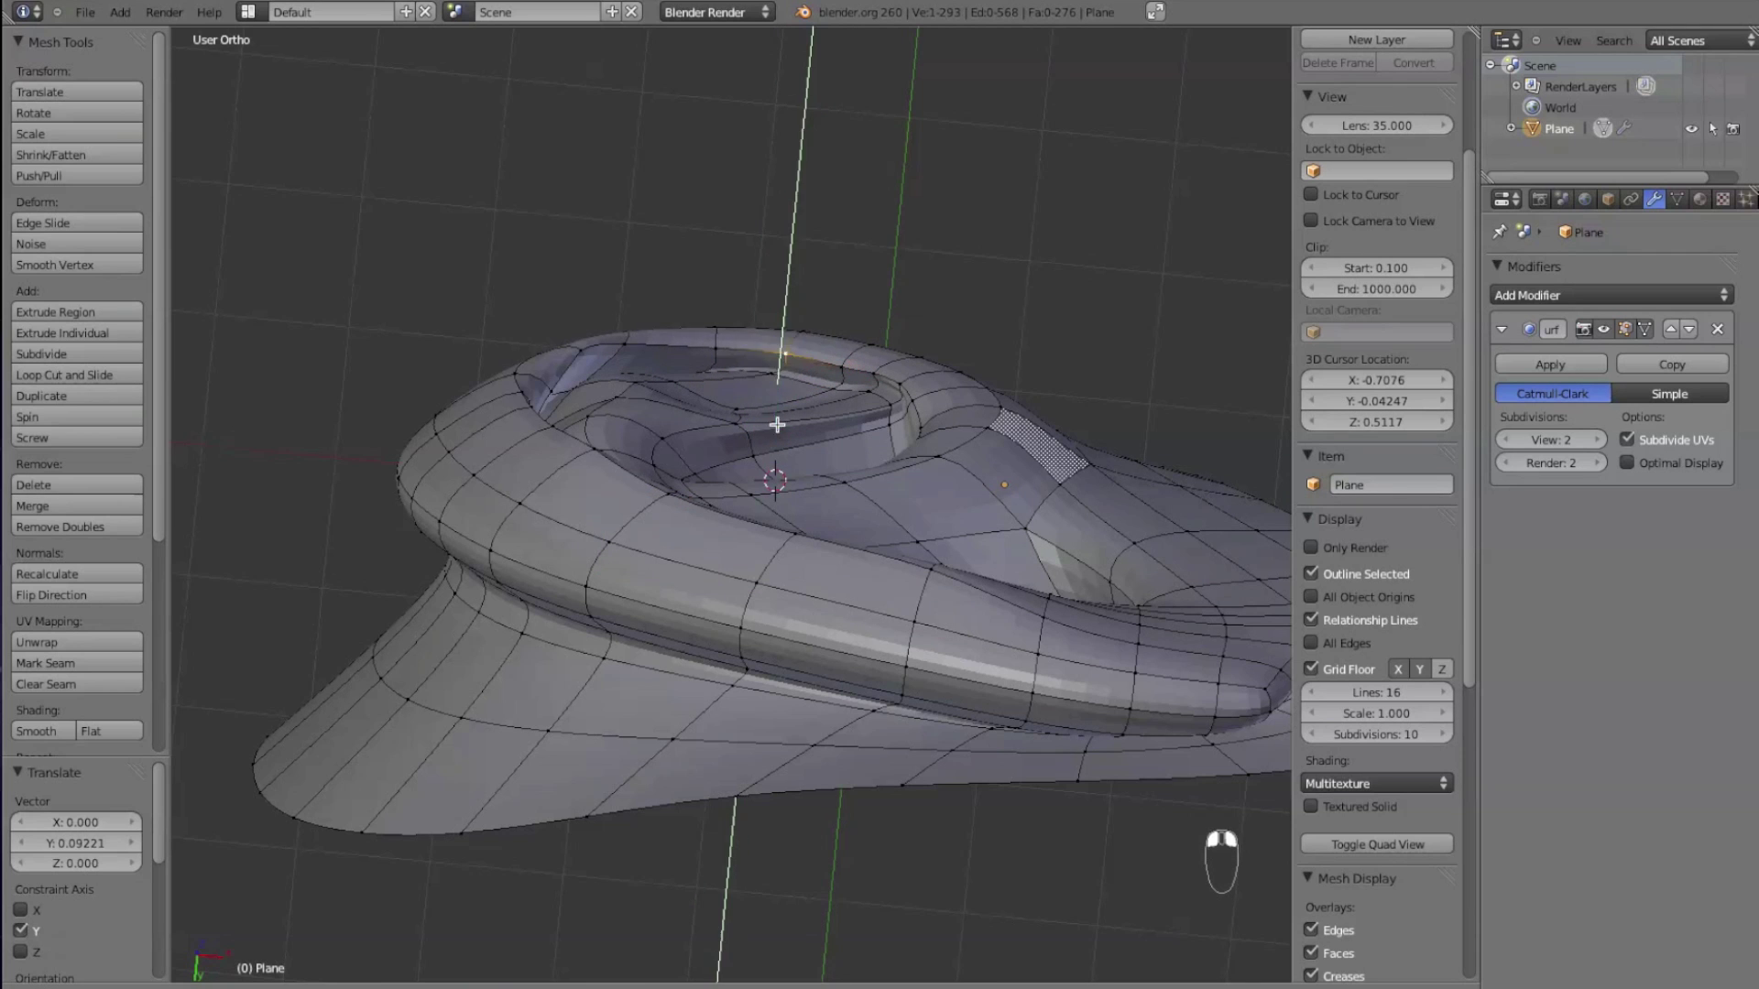
{"action": "left_click", "coordinate": [786, 365]}
- Bring the next two vertices of the upper helix's inner edge forward along Y, about -0.138 and -0.095, and clear the selection
{"action": "key", "text": "g"}
{"action": "key", "text": "y"}
{"action": "left_click", "coordinate": [803, 367]}
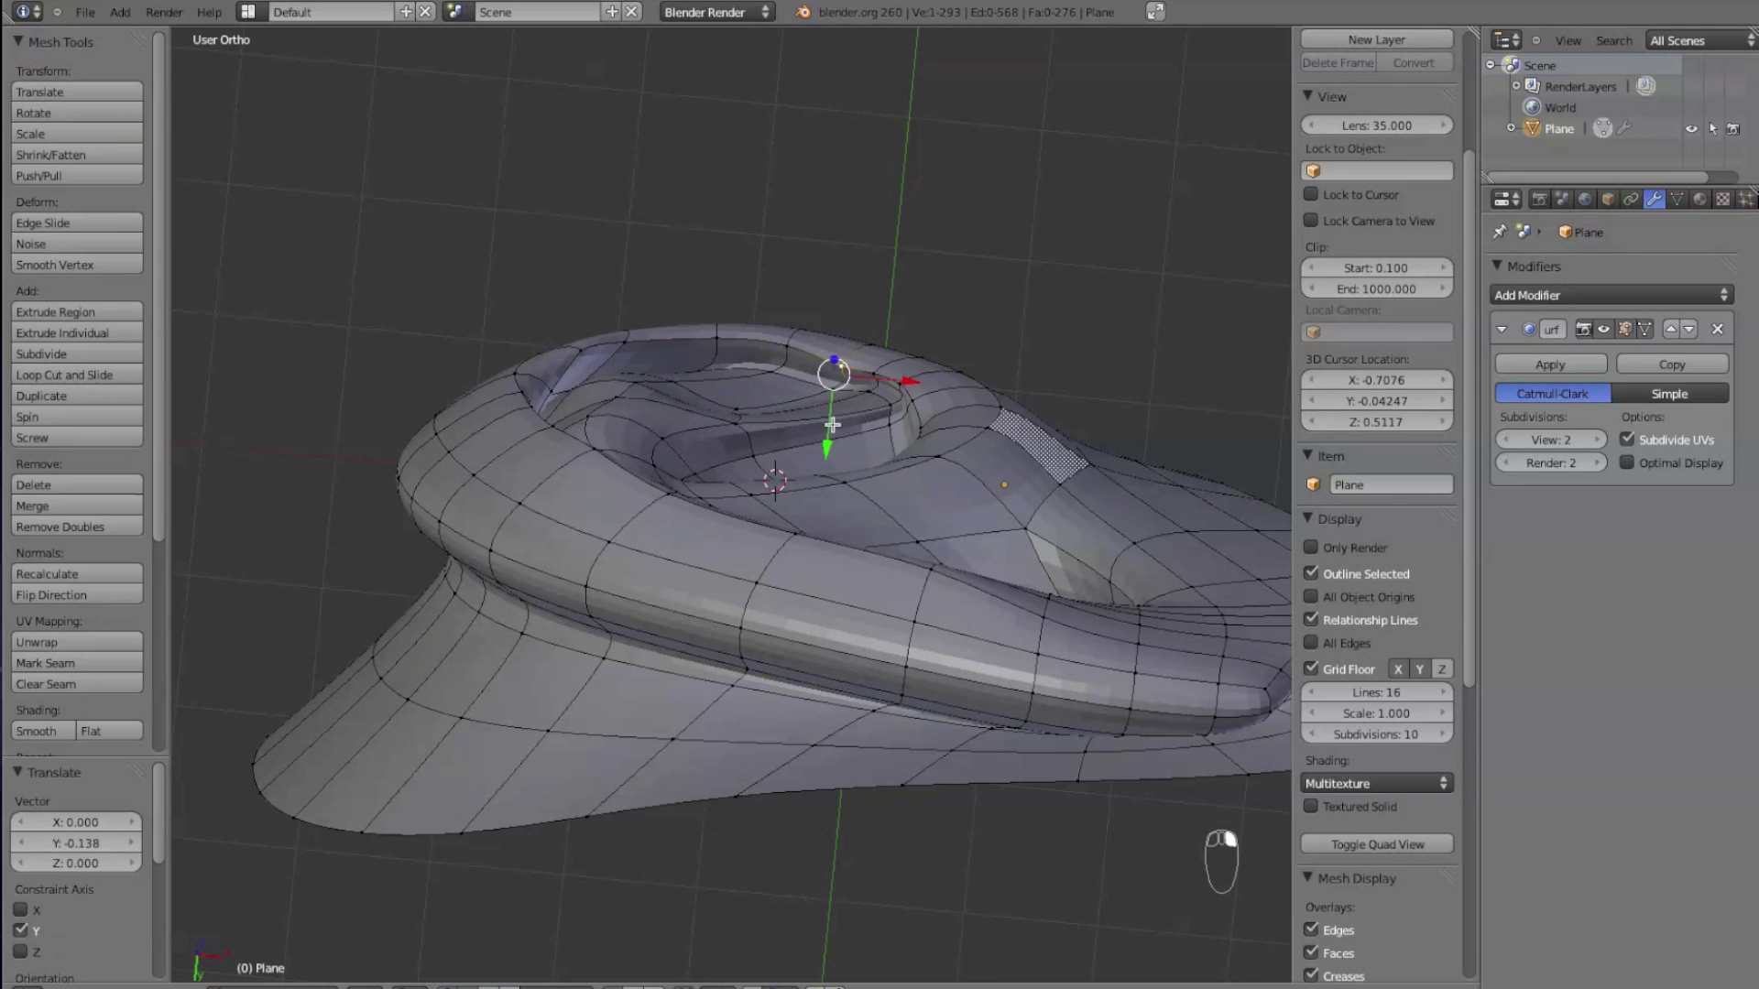
{"action": "key", "text": "g"}
{"action": "key", "text": "y"}
{"action": "left_click", "coordinate": [878, 351]}
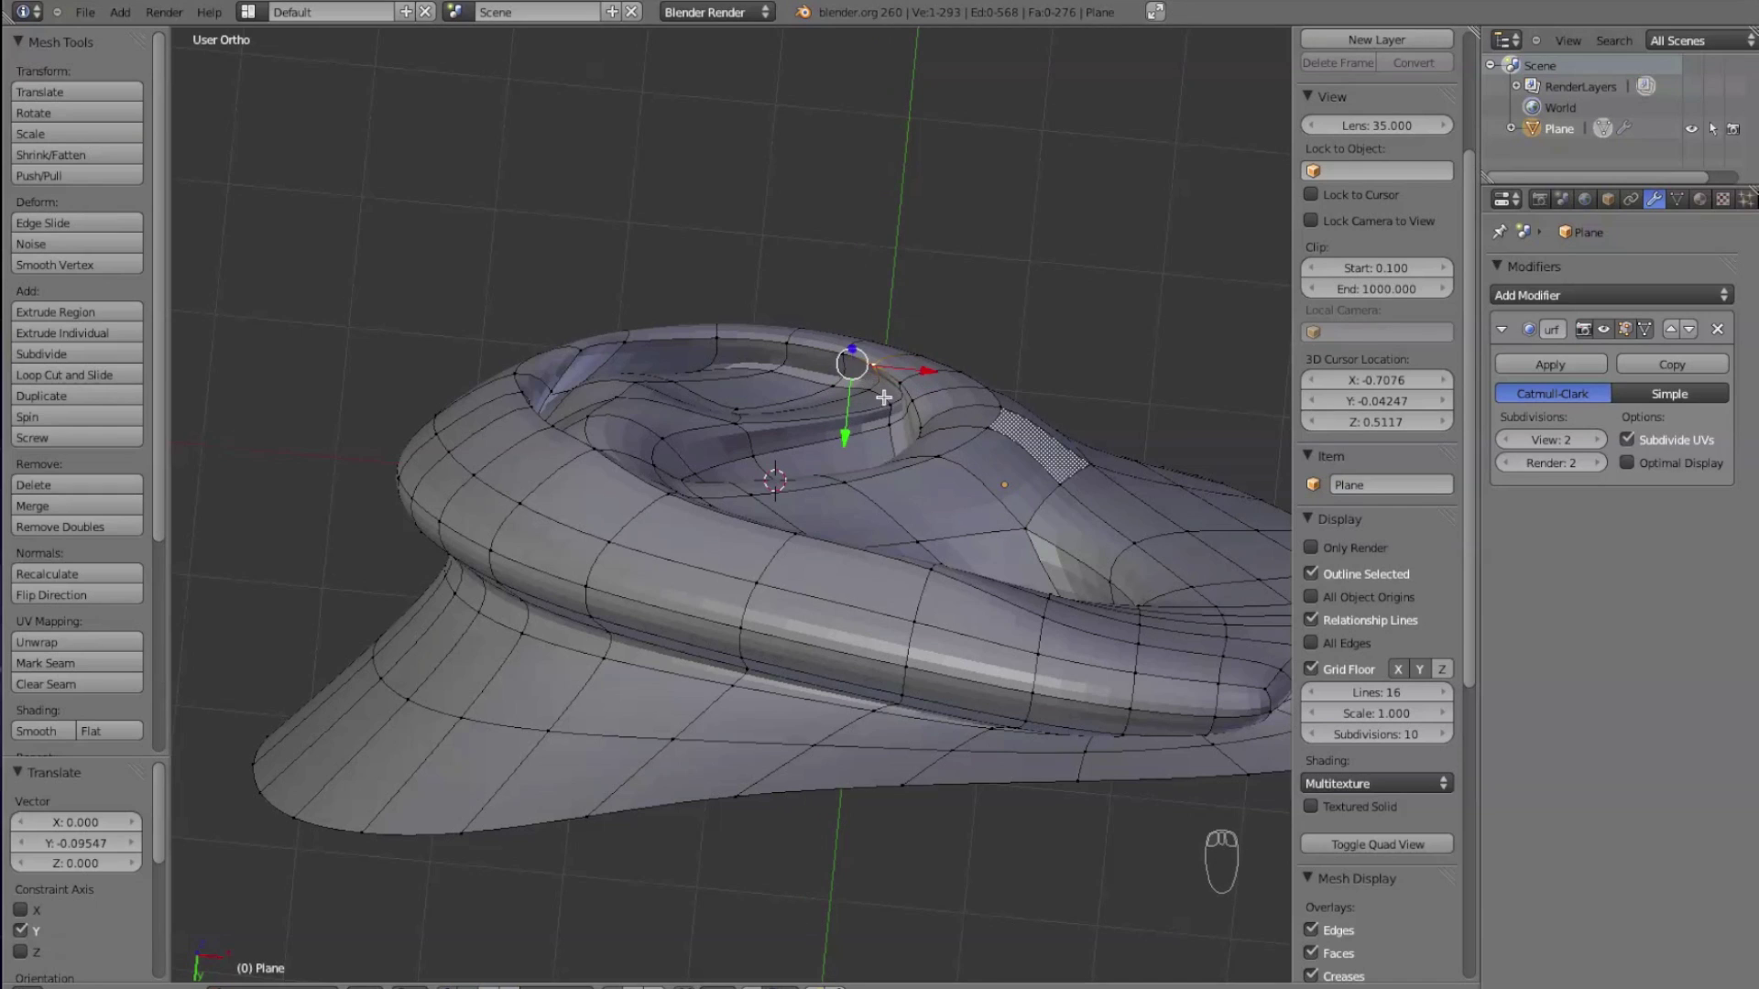
{"action": "key", "text": "a"}
{"action": "key", "text": "a"}
{"action": "key", "text": "a"}
{"action": "key", "text": "a"}
- Refine the fold vertices beside the rear groove, moving one about 0.157 in X and 0.034 in Z and adjusting its depth along Y
{"action": "middle_click_drag", "start_coordinate": [887, 462], "coordinate": [755, 585]}
{"action": "scroll", "coordinate": [875, 679], "scroll_direction": "down", "scroll_amount": 1}
{"action": "scroll", "coordinate": [777, 580], "scroll_direction": "down", "scroll_amount": 1}
{"action": "scroll", "coordinate": [777, 581], "scroll_direction": "up", "scroll_amount": 1}
{"action": "right_click", "coordinate": [619, 550]}
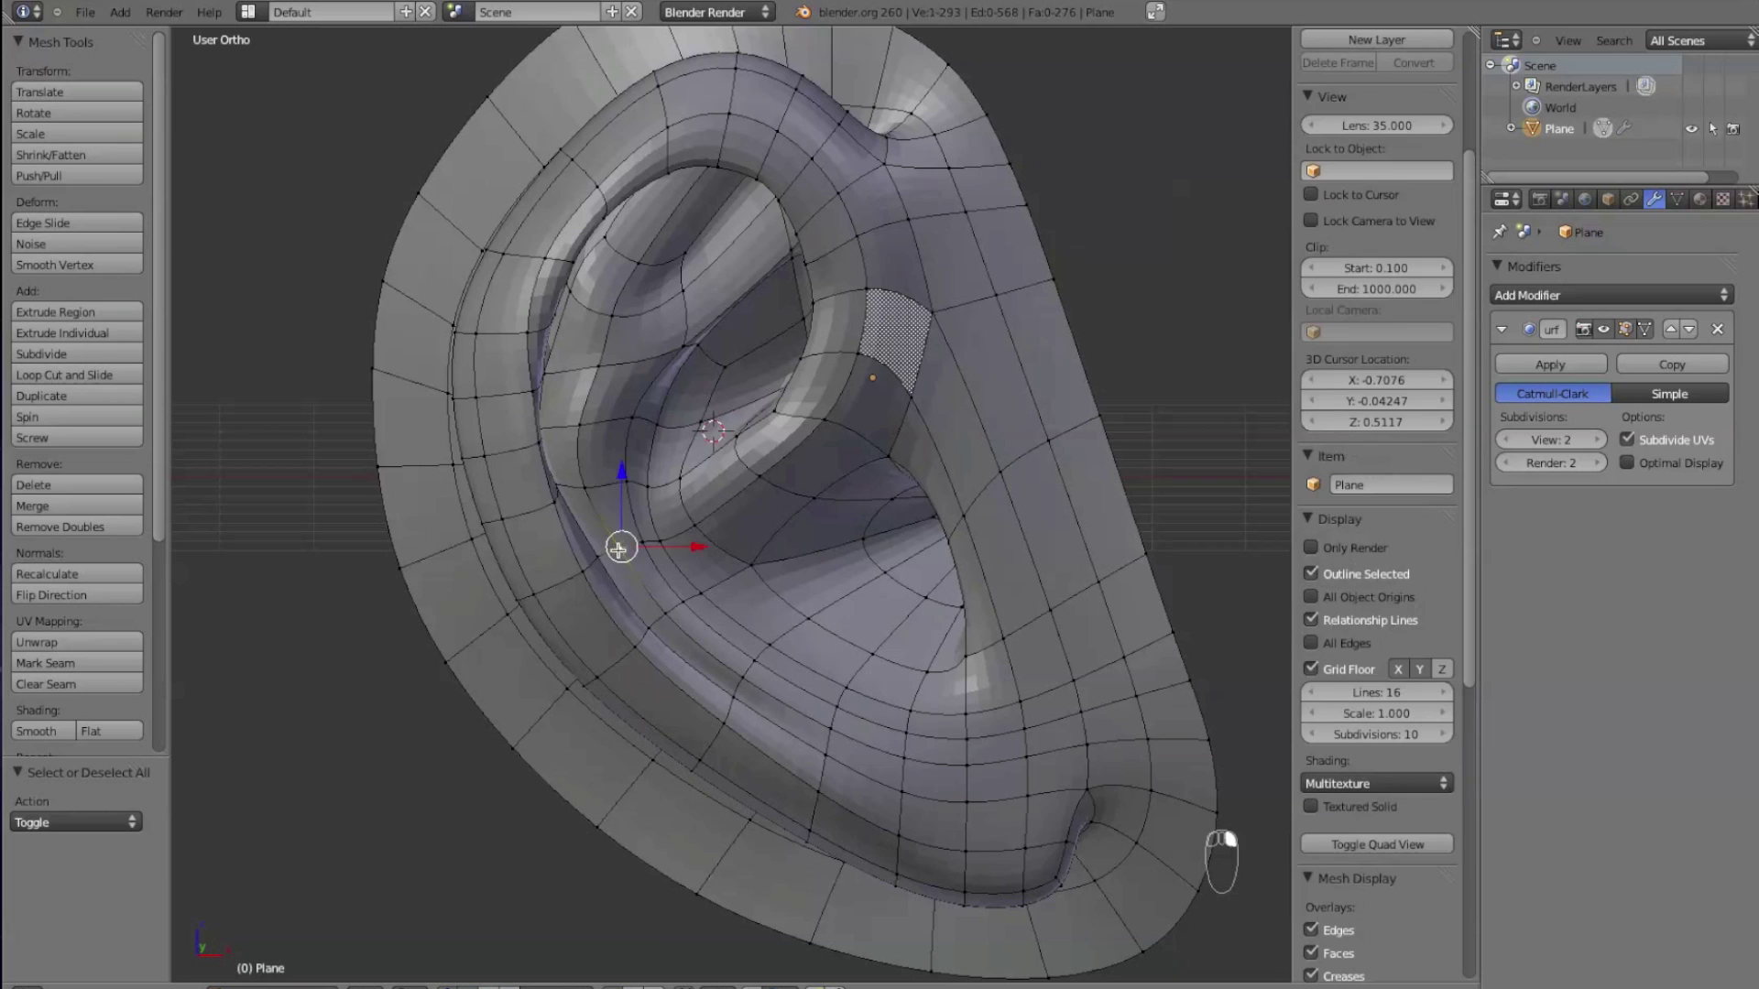
{"action": "left_click_drag", "start_coordinate": [618, 550], "coordinate": [610, 559]}
{"action": "right_click_drag", "start_coordinate": [611, 486], "coordinate": [613, 486]}
{"action": "right_click_drag", "start_coordinate": [591, 429], "coordinate": [610, 427]}
{"action": "middle_click_drag", "start_coordinate": [616, 425], "coordinate": [597, 451]}
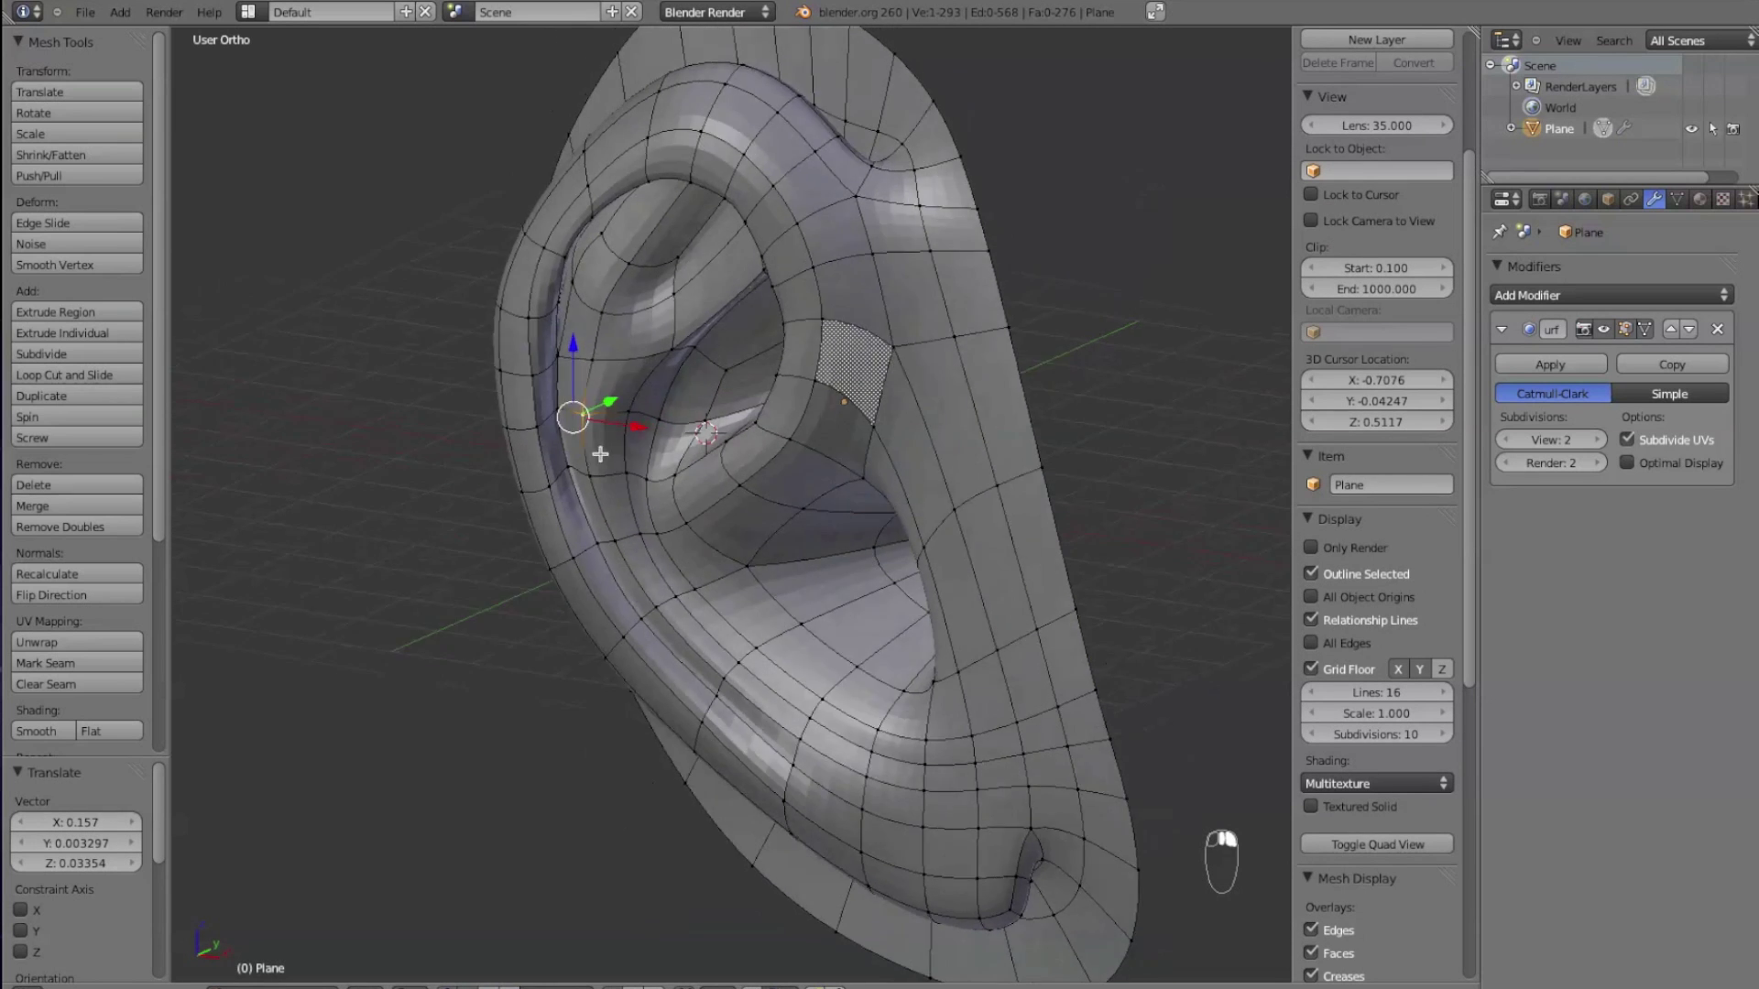
{"action": "left_click_drag", "start_coordinate": [606, 399], "coordinate": [619, 395]}
{"action": "key", "text": "a"}
- Leave mesh editing and apply smooth shading to the ear
{"action": "middle_click_drag", "start_coordinate": [623, 403], "coordinate": [825, 613]}
{"action": "key", "text": "Tab"}
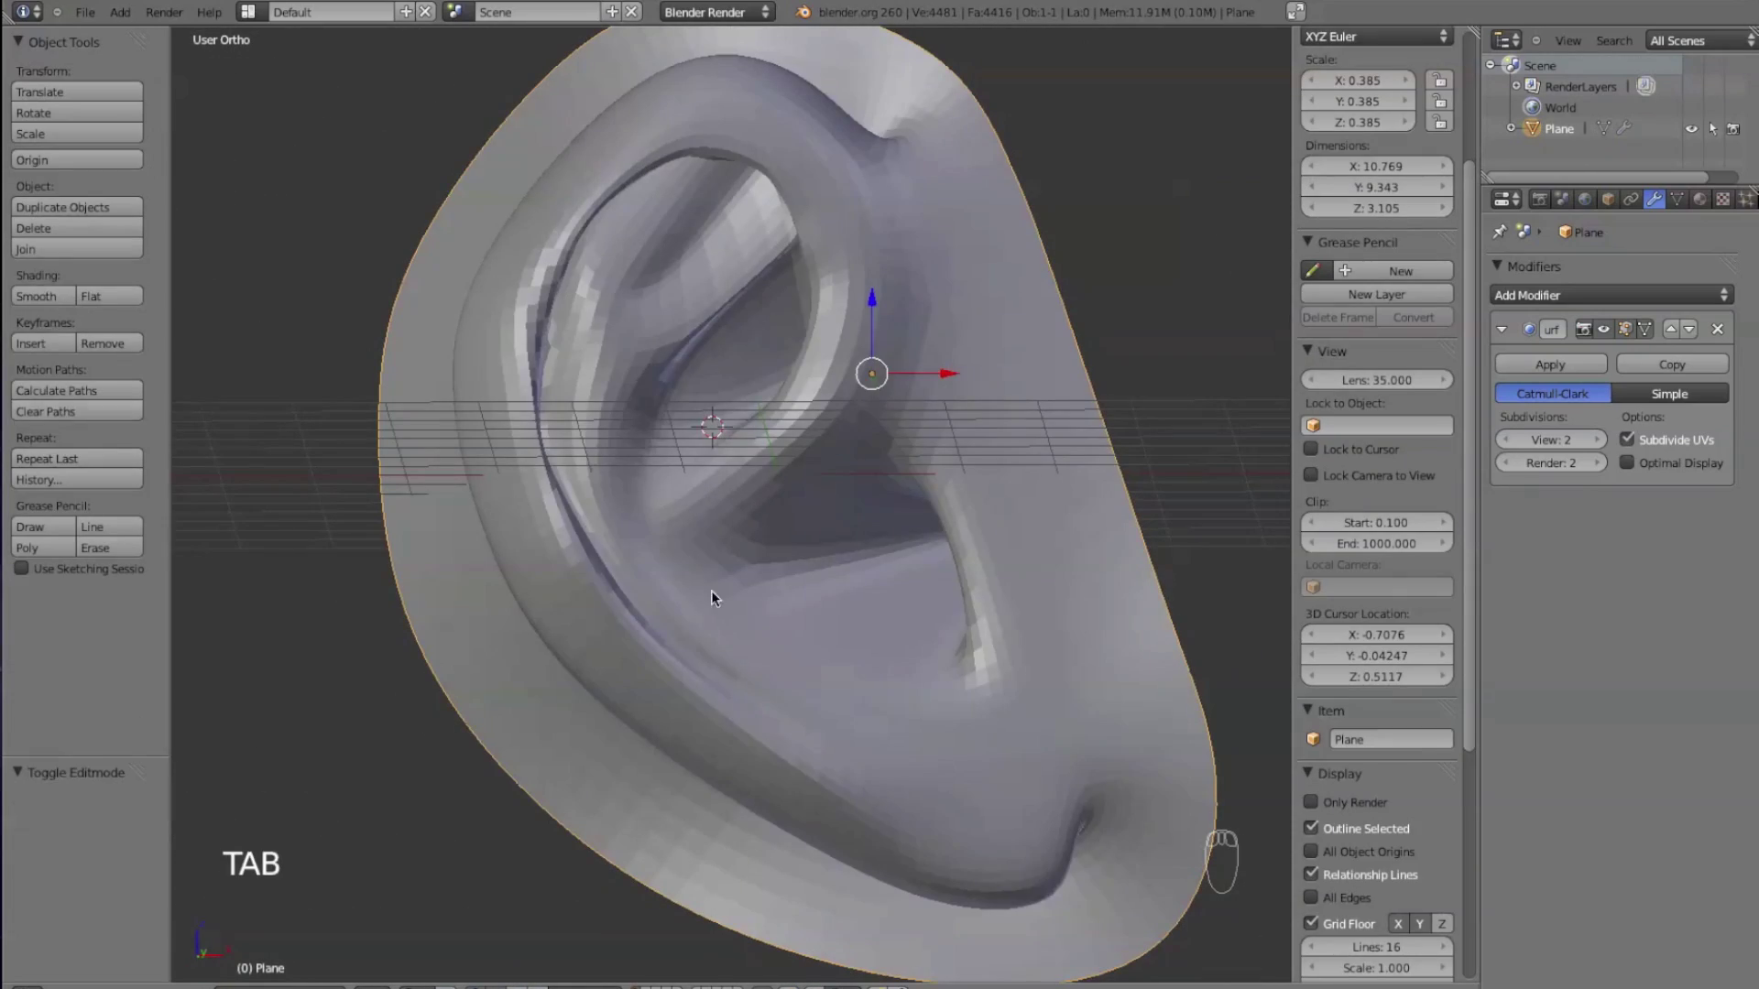
{"action": "left_click", "coordinate": [48, 297]}
- Resume mesh editing and shift the vertices at the ear canal entrance along Y, moving the upper one about -0.611
{"action": "middle_click_drag", "start_coordinate": [596, 449], "coordinate": [825, 394]}
{"action": "scroll", "coordinate": [991, 476], "scroll_direction": "up", "scroll_amount": 6}
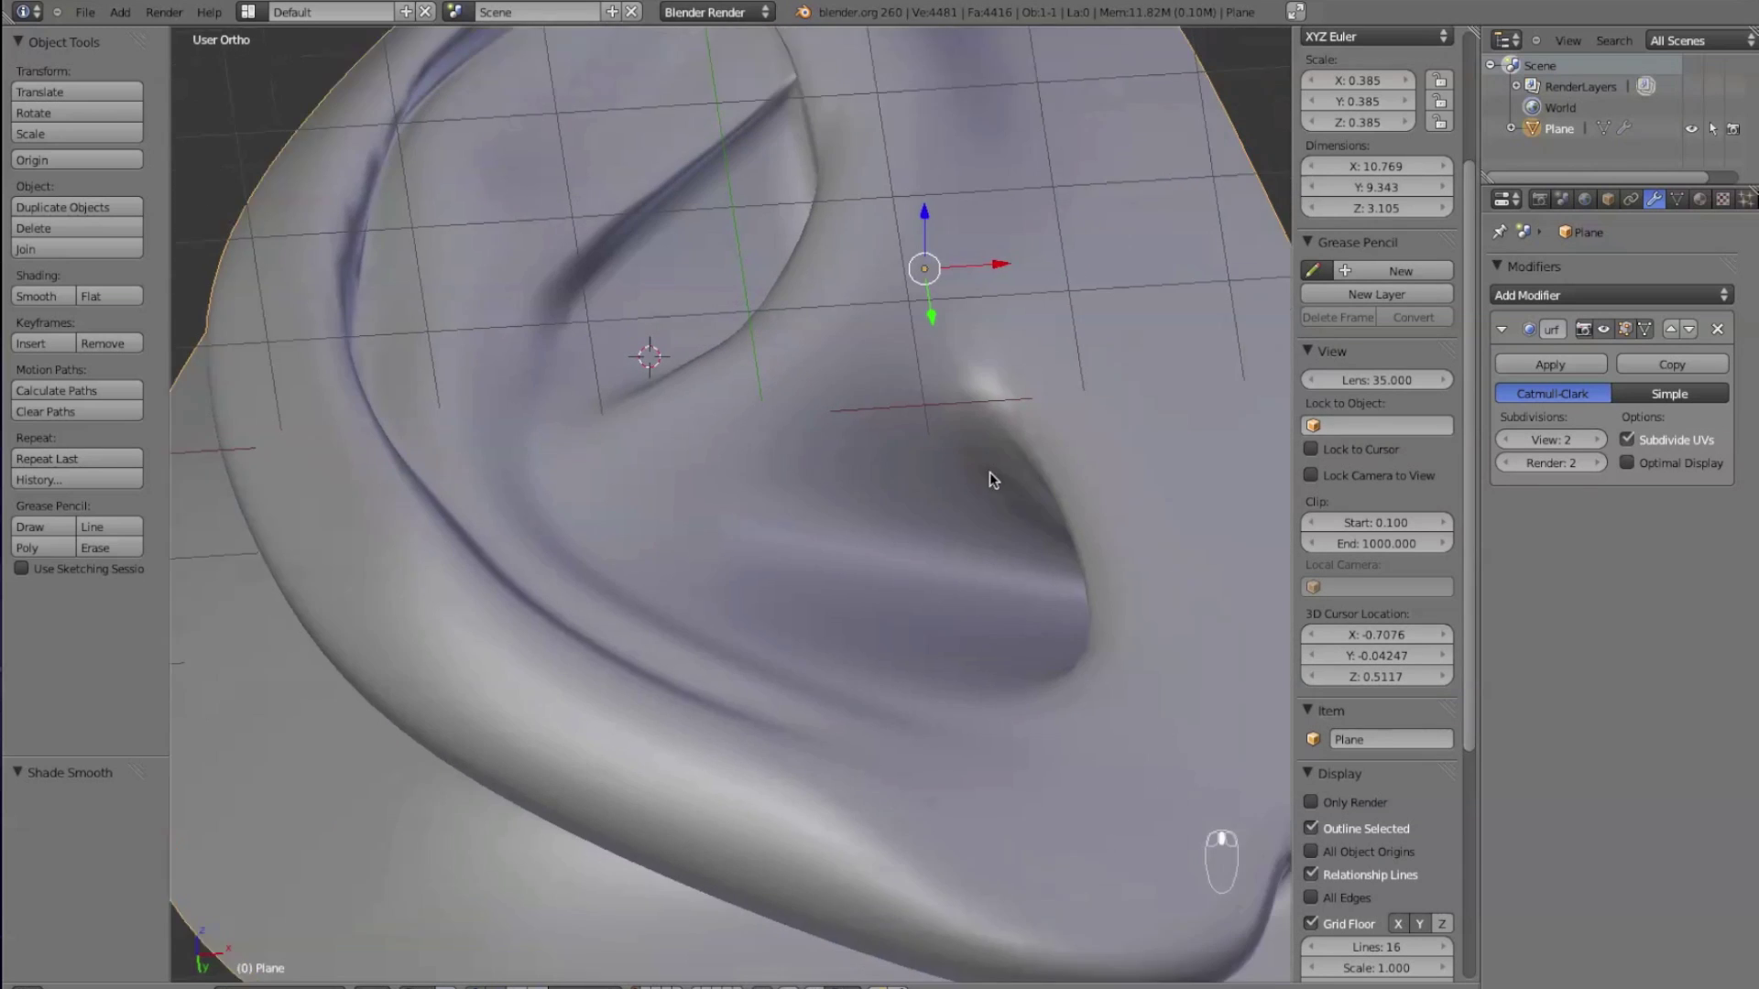
{"action": "middle_click_drag", "start_coordinate": [989, 477], "coordinate": [824, 459]}
{"action": "key", "text": "Tab"}
{"action": "right_click", "coordinate": [799, 518]}
{"action": "left_click_drag", "start_coordinate": [811, 520], "coordinate": [795, 486]}
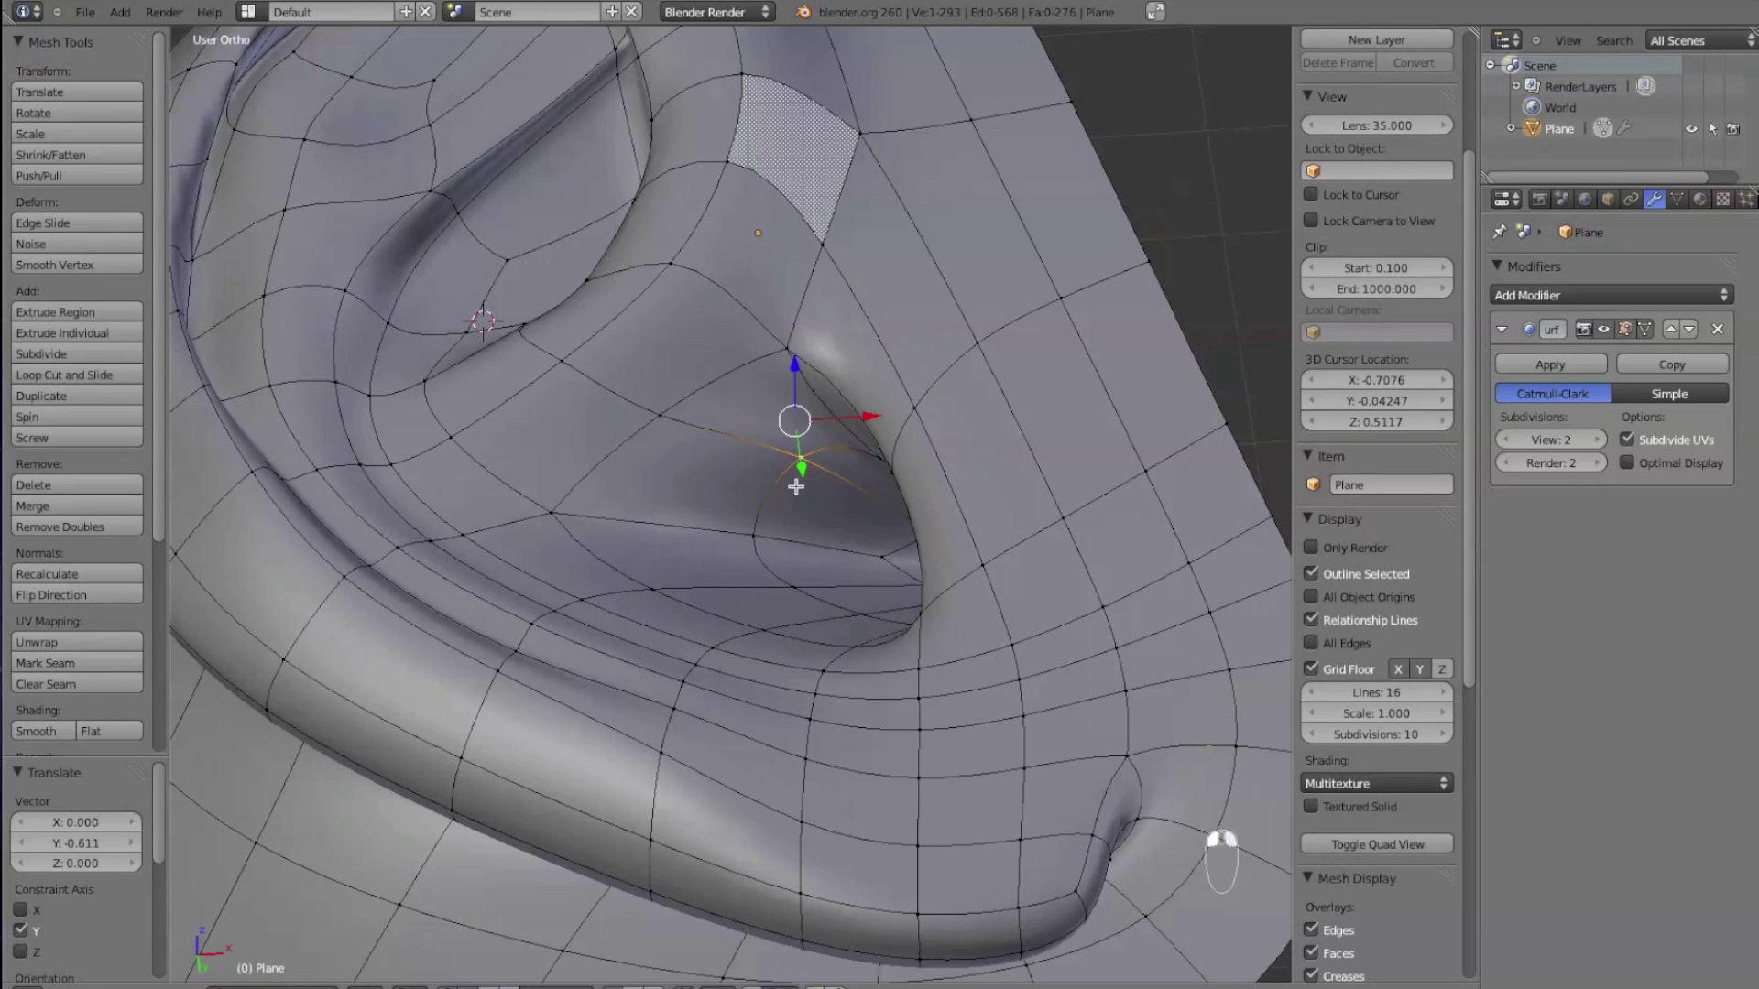
{"action": "left_click_drag", "start_coordinate": [754, 597], "coordinate": [741, 518]}
- Shift the lower ear canal entrance vertices along Y, moving one about -0.624
{"action": "right_click", "coordinate": [789, 589]}
{"action": "left_click_drag", "start_coordinate": [800, 639], "coordinate": [785, 570]}
{"action": "right_click", "coordinate": [837, 616]}
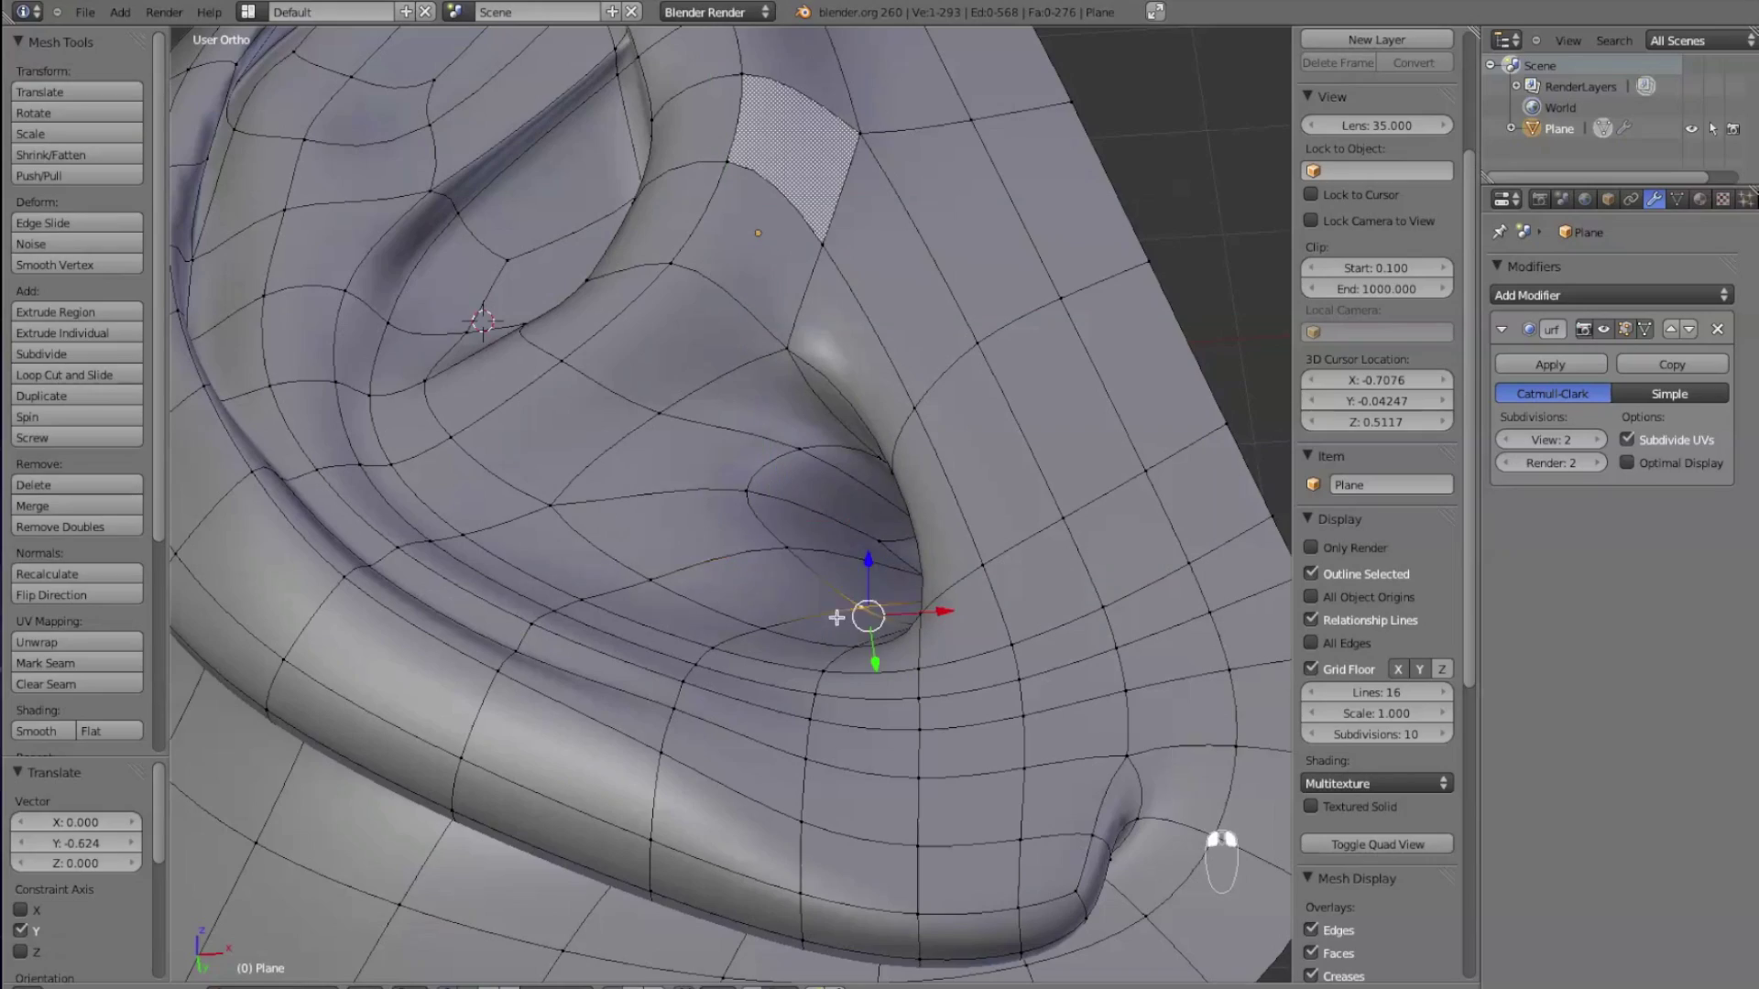
{"action": "left_click_drag", "start_coordinate": [872, 664], "coordinate": [833, 609]}
{"action": "middle_click_drag", "start_coordinate": [833, 608], "coordinate": [770, 576]}
{"action": "left_click_drag", "start_coordinate": [796, 442], "coordinate": [785, 439]}
- Leave mesh editing and display the ear in wireframe to examine the canal
{"action": "middle_click_drag", "start_coordinate": [784, 438], "coordinate": [883, 628]}
{"action": "key", "text": "Tab"}
{"action": "key", "text": "z"}
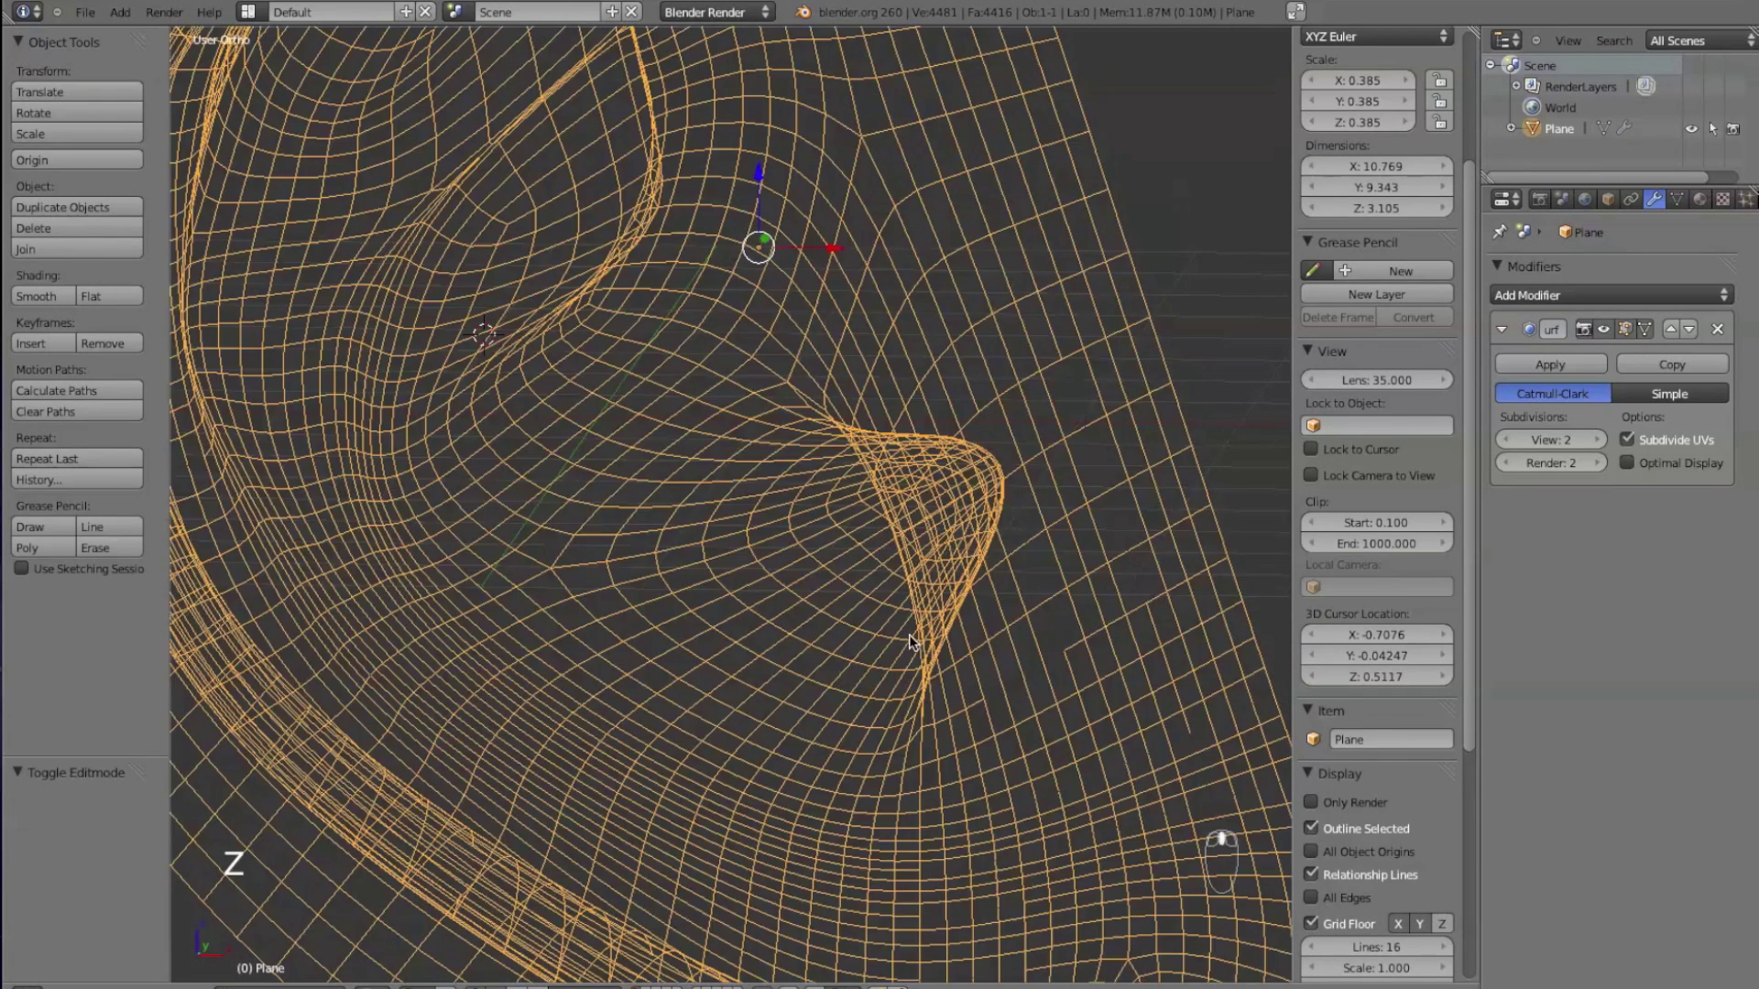
- Restore solid shading, resume mesh editing and reposition the vertices at the lower end of the tragus
{"action": "key", "text": "z"}
{"action": "key", "text": "Tab"}
{"action": "right_click", "coordinate": [977, 712], "text": "shift"}
{"action": "key", "text": "g"}
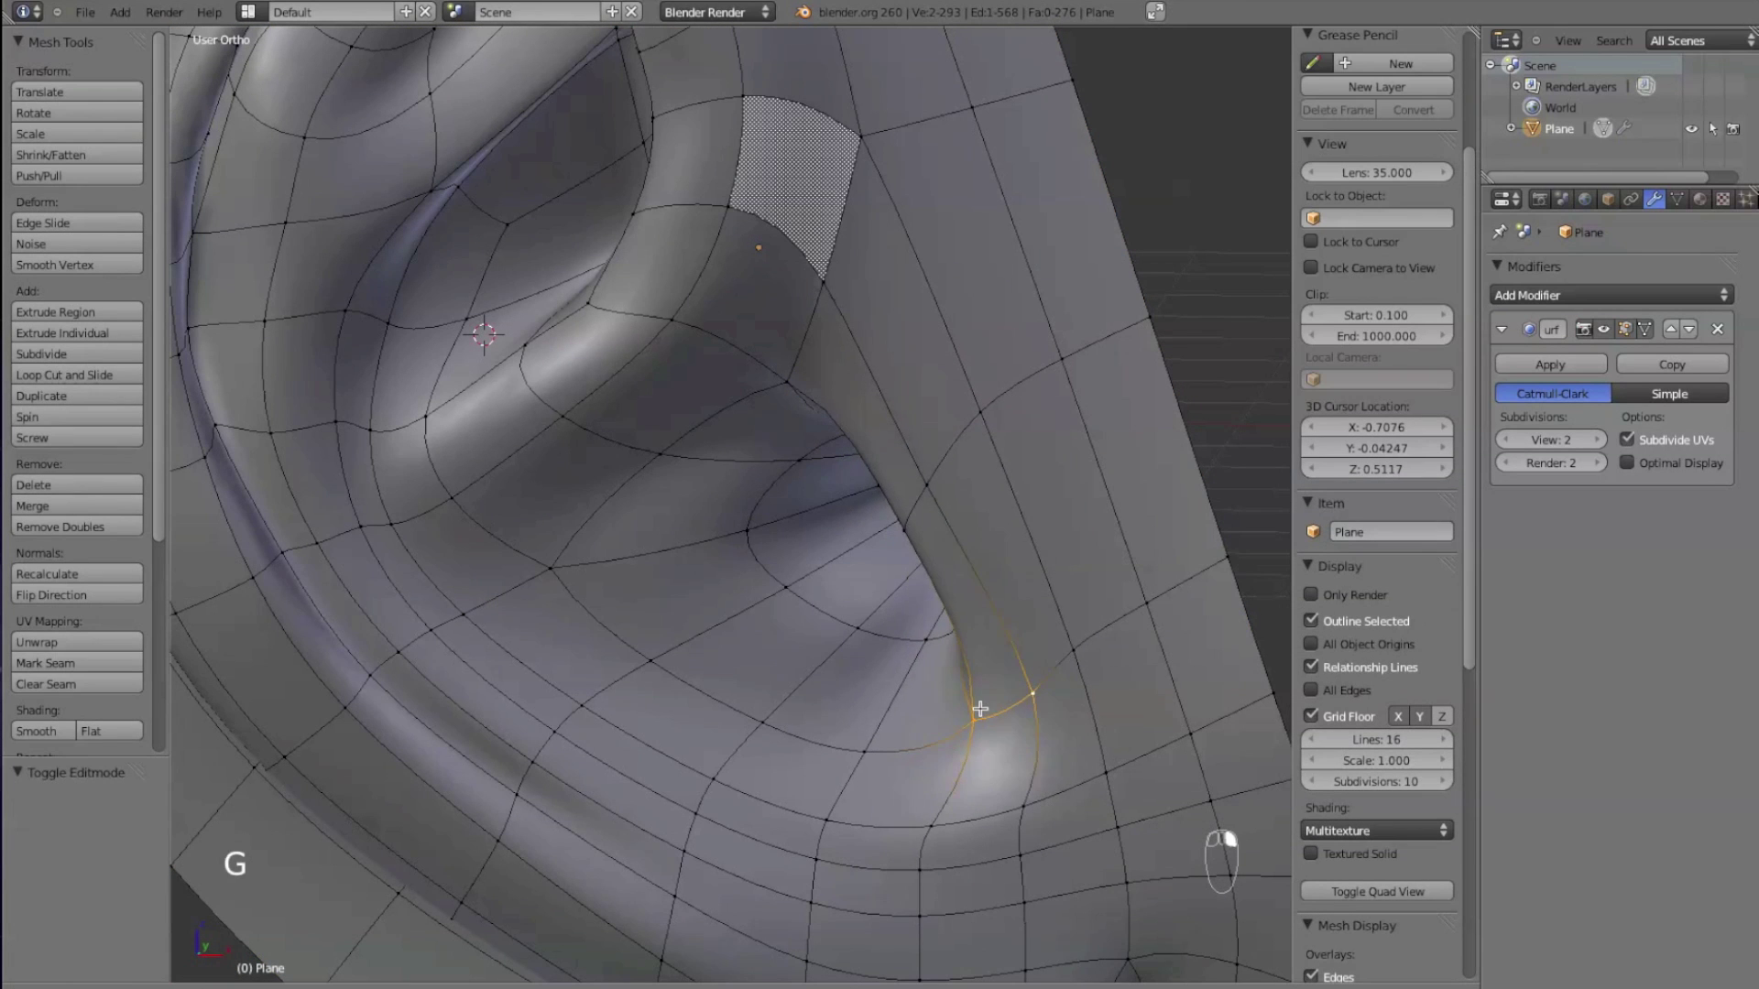
{"action": "left_click", "coordinate": [1138, 657]}
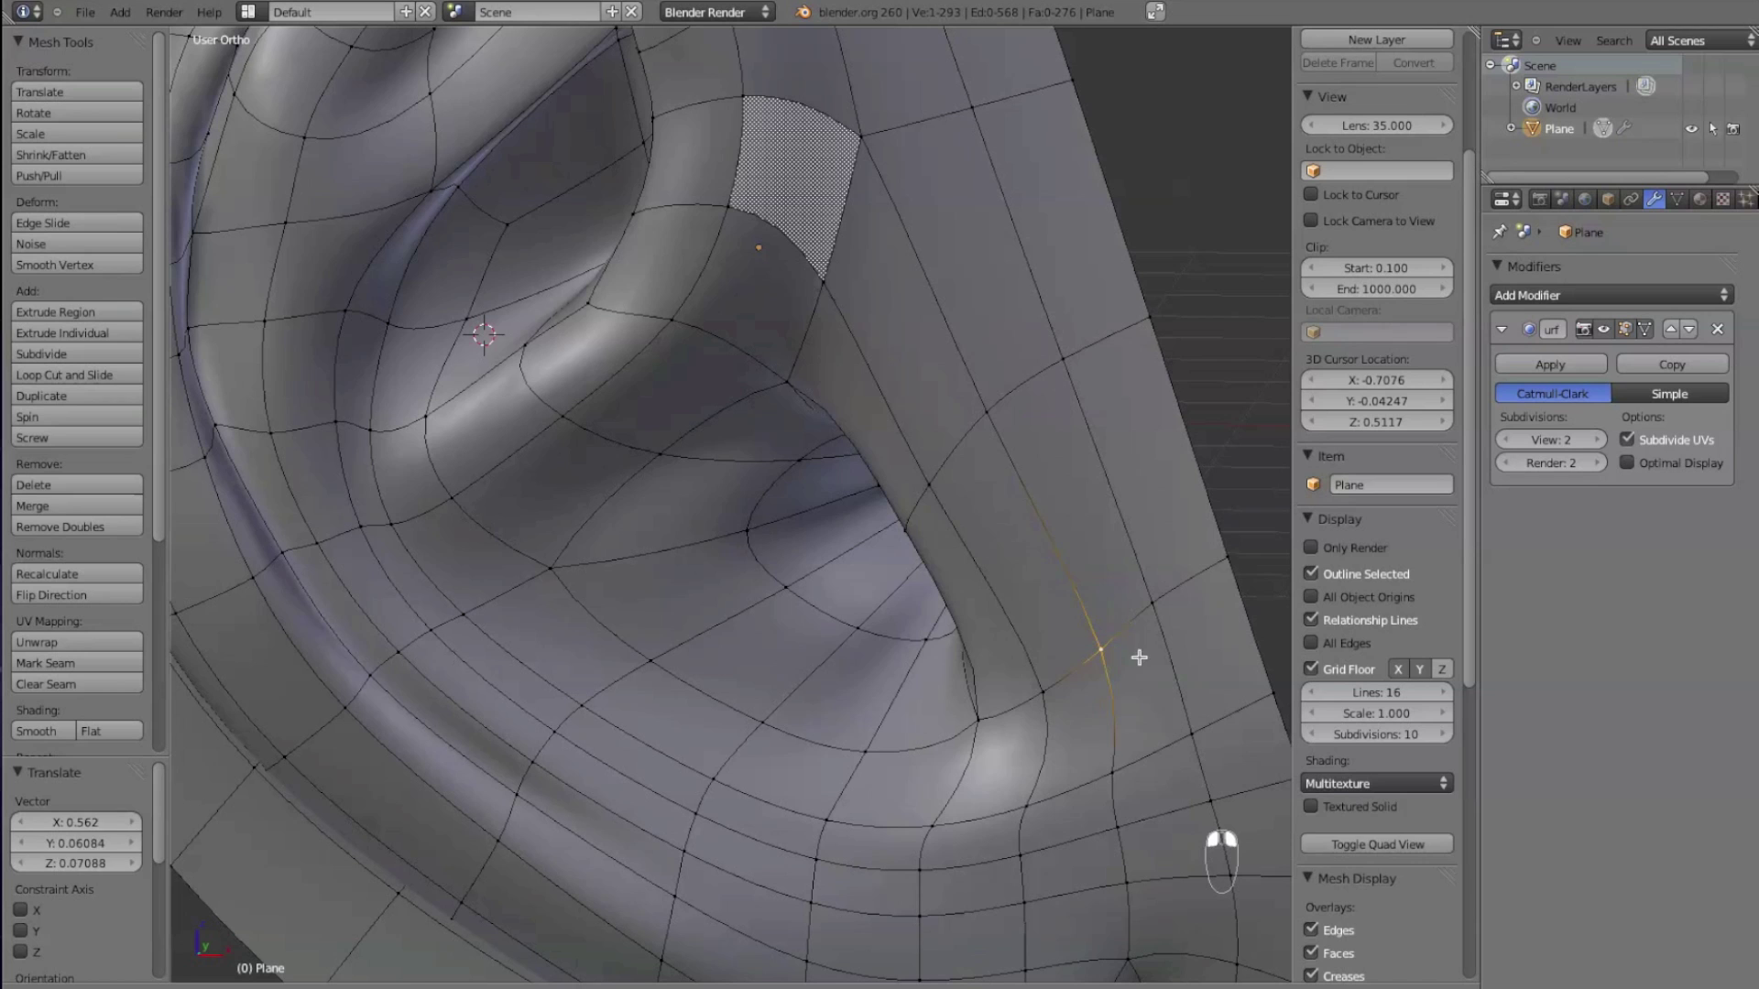
- Select the two neighbouring vertices halfway along the tragus edge and move them down about 1.08 along Z
{"action": "right_click", "coordinate": [931, 488], "text": "shift"}
{"action": "right_click", "coordinate": [910, 531], "text": "shift"}
{"action": "right_click", "coordinate": [927, 494]}
{"action": "right_click", "coordinate": [914, 532], "text": "shift"}
{"action": "key", "text": "g"}
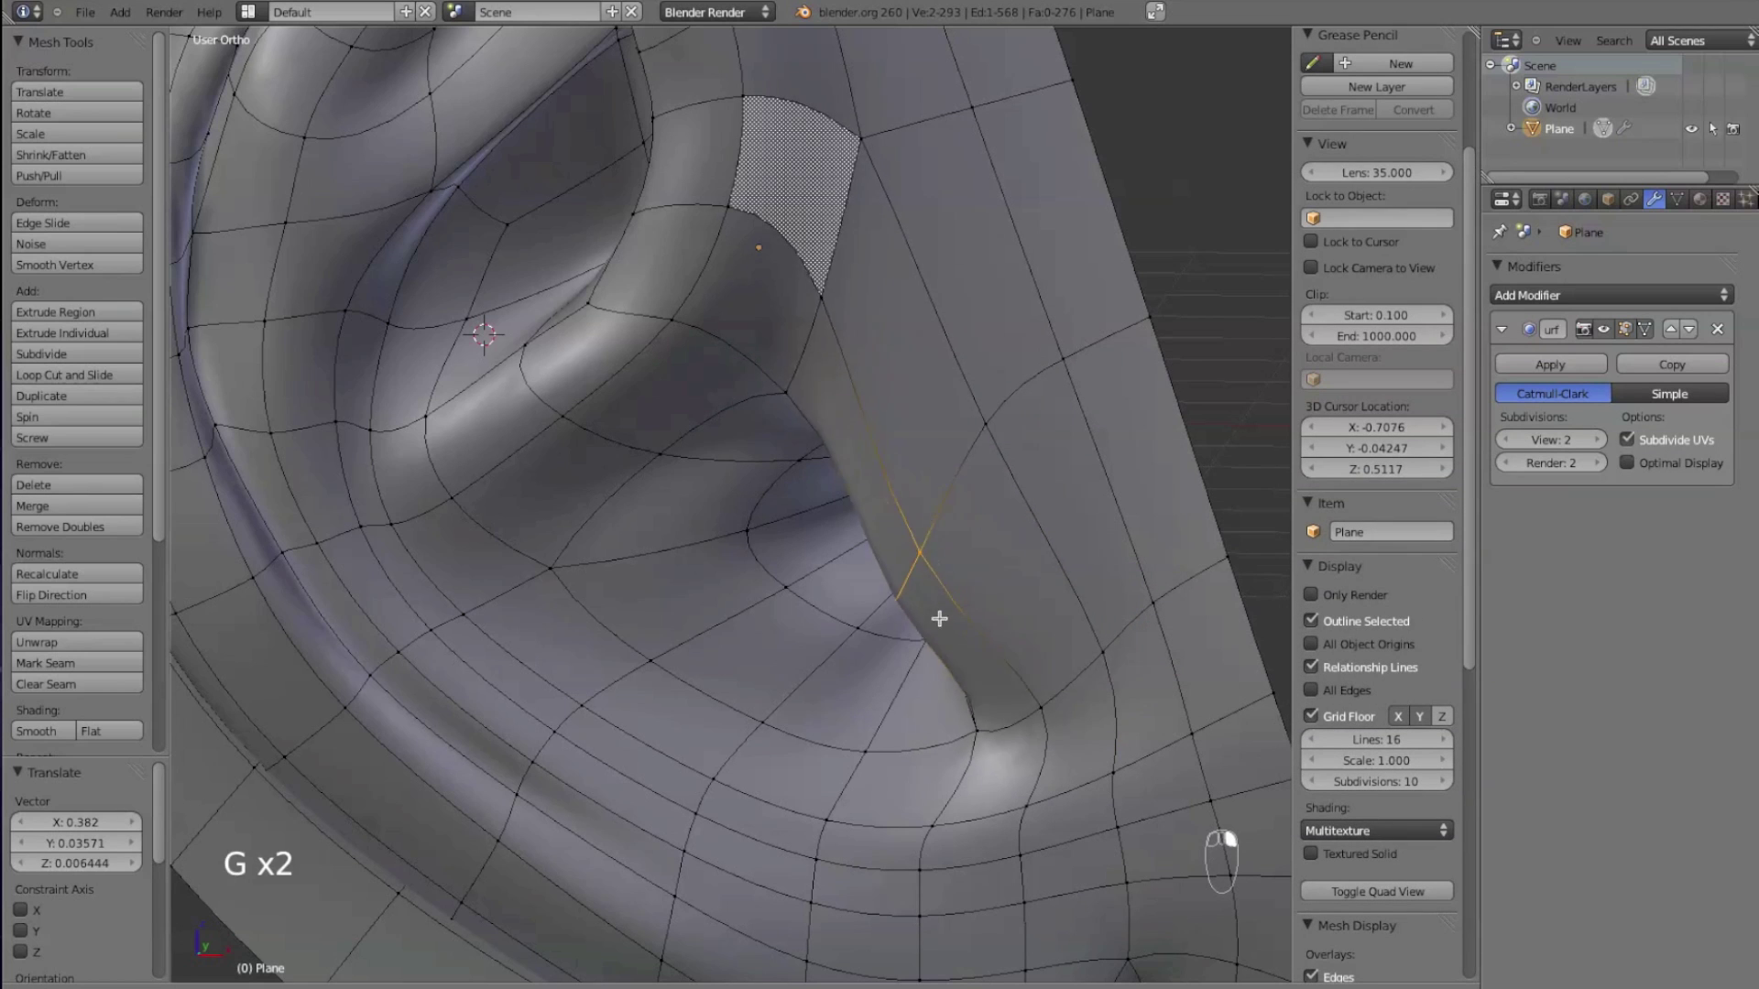
{"action": "left_click", "coordinate": [914, 679]}
- Move the two upper tragus edge vertices about 0.415 along X and shift the hatched face's corner vertex outward
{"action": "right_click", "coordinate": [788, 391]}
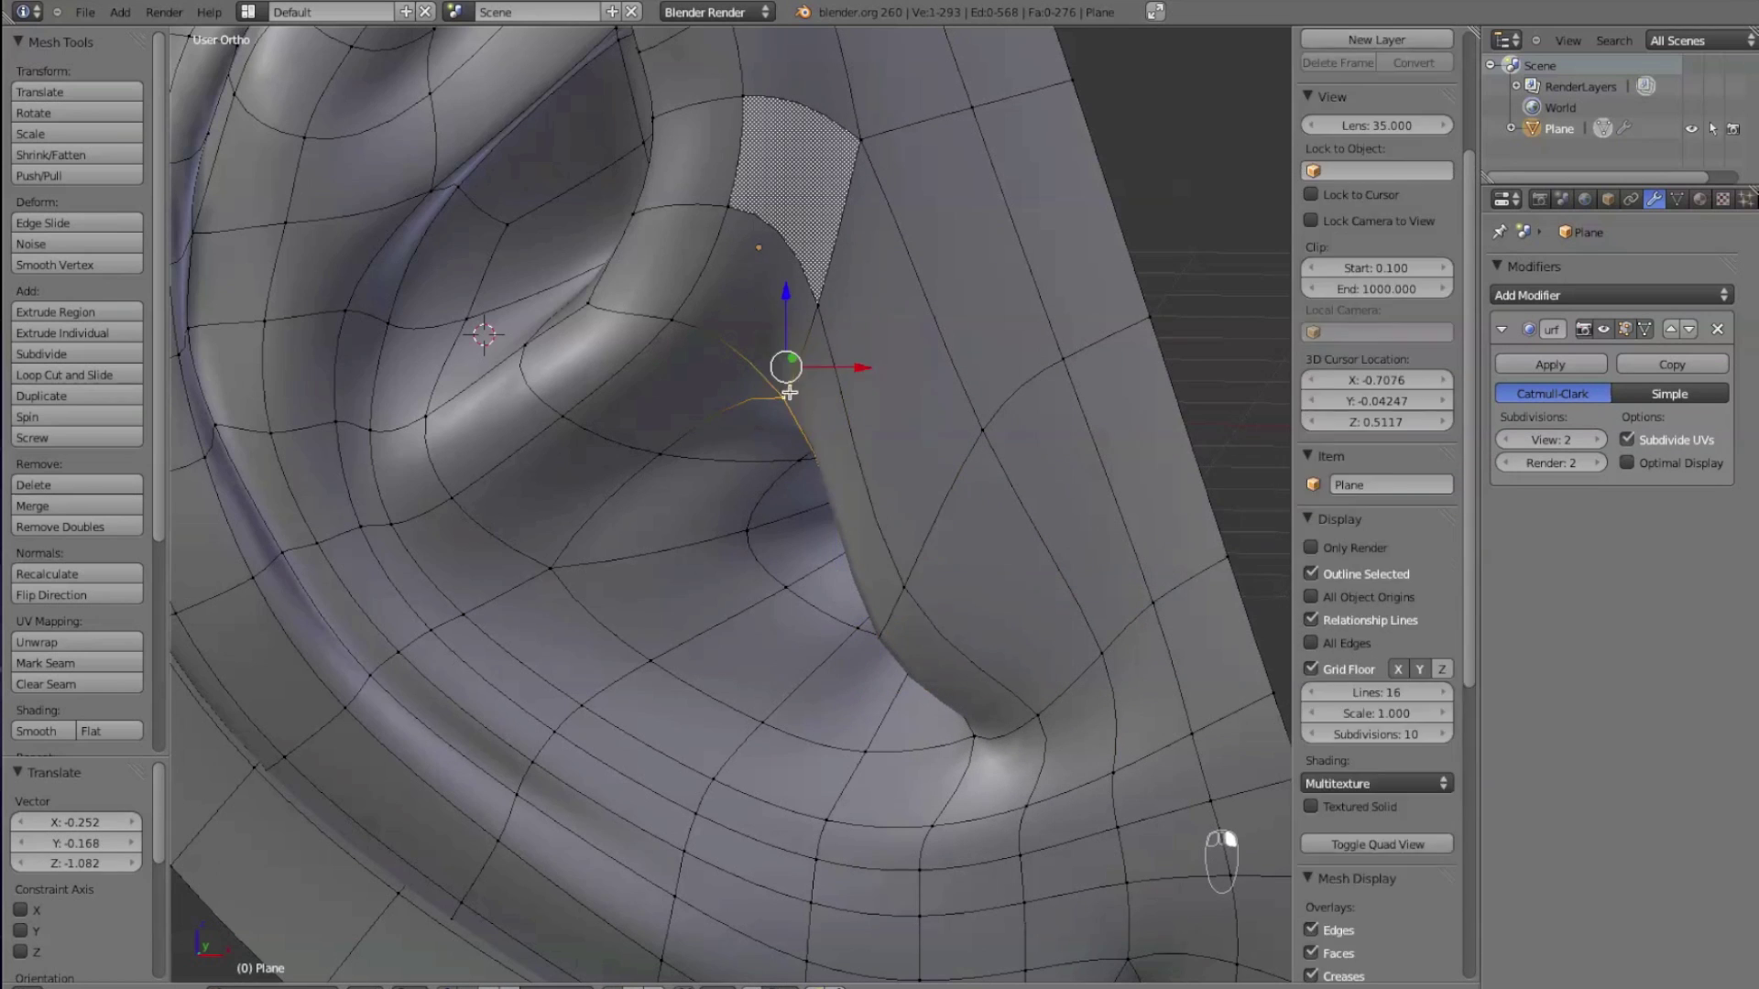
{"action": "right_click", "coordinate": [823, 317], "text": "shift"}
{"action": "key", "text": "g"}
{"action": "left_click", "coordinate": [874, 324]}
{"action": "right_click_drag", "start_coordinate": [878, 134], "coordinate": [952, 140]}
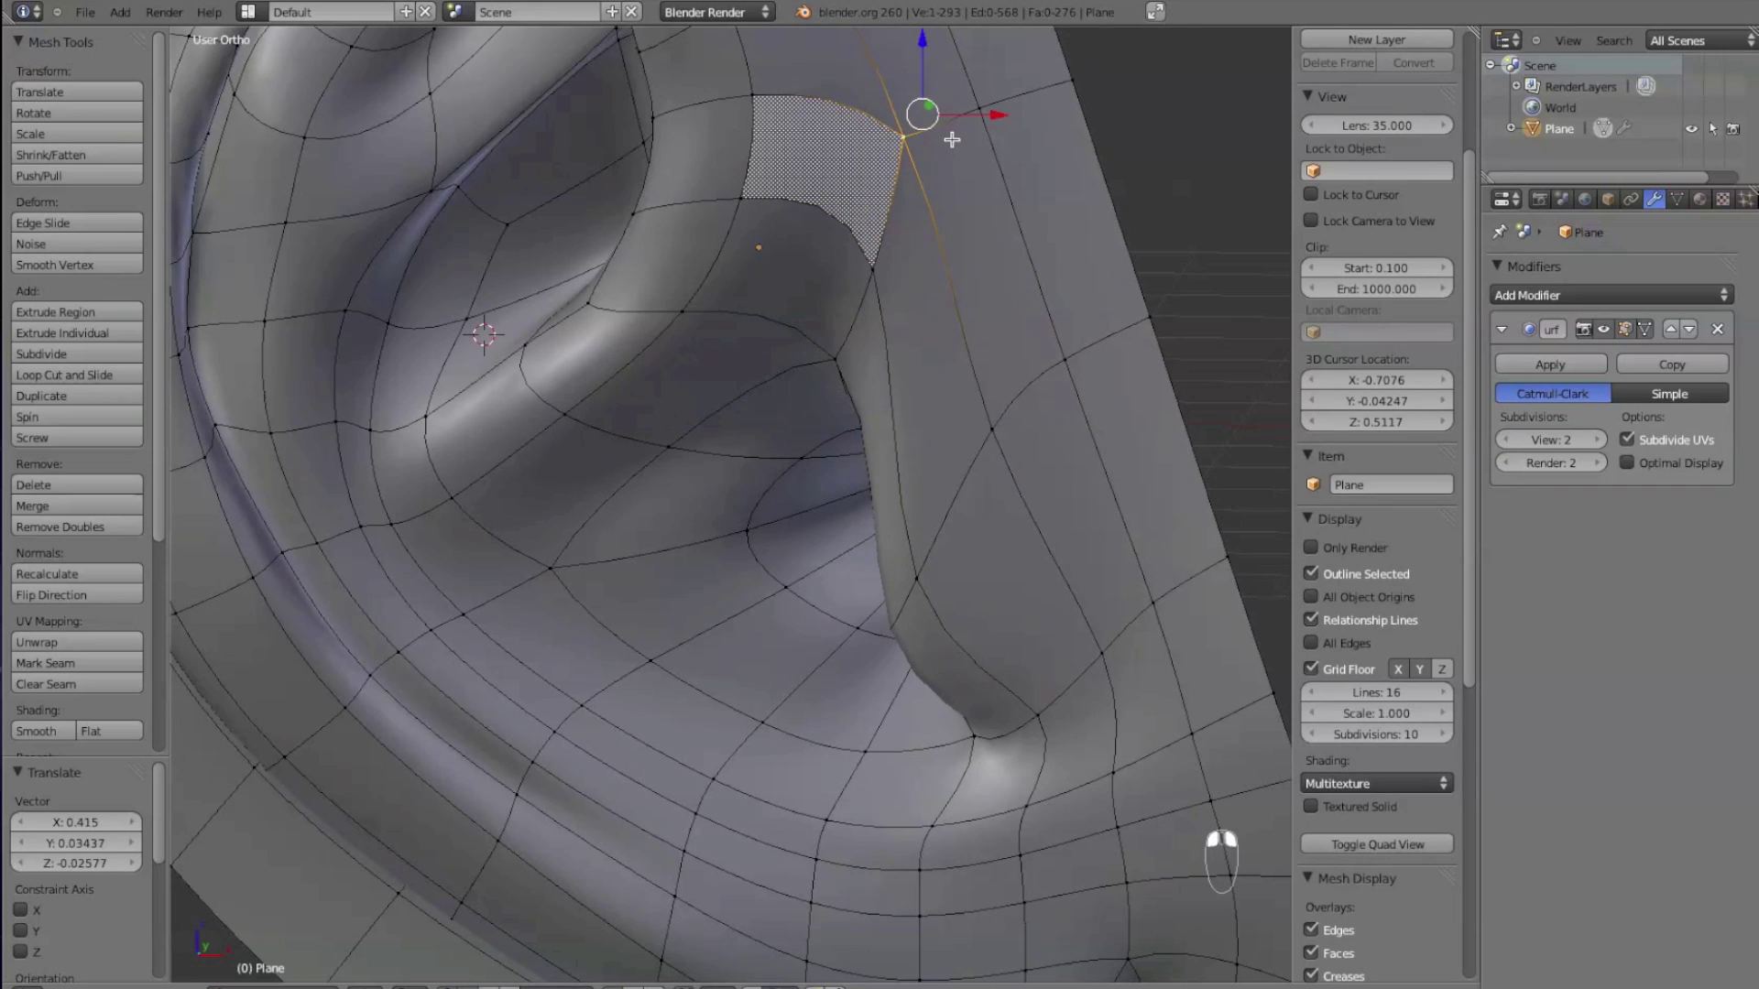
- Adjust the individual vertices along the lower half of the tragus edge to smooth its curve, and clear the selection
{"action": "scroll", "coordinate": [997, 179], "scroll_direction": "down", "scroll_amount": 2}
{"action": "right_click_drag", "start_coordinate": [854, 557], "coordinate": [884, 495]}
{"action": "right_click_drag", "start_coordinate": [843, 591], "coordinate": [800, 556]}
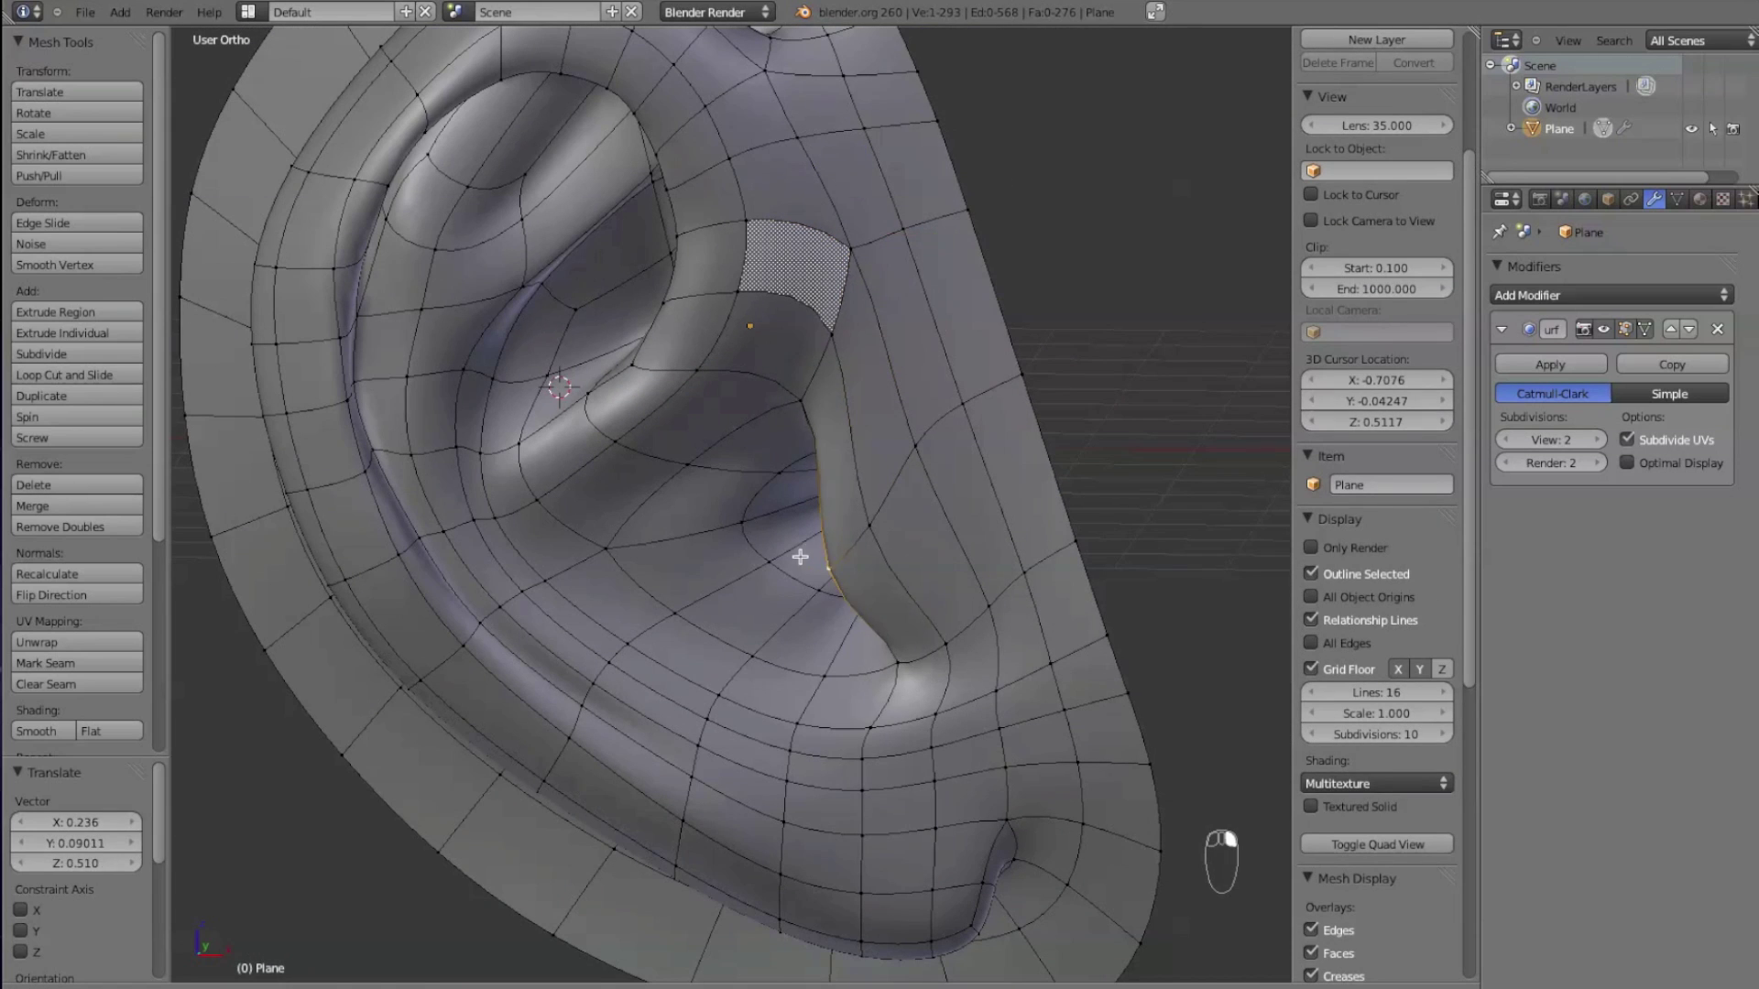
{"action": "key", "text": "a"}
- Shift the vertex beneath the tragus edge at the ear canal opening about -0.626 along Y
{"action": "middle_click_drag", "start_coordinate": [814, 560], "coordinate": [839, 694]}
{"action": "right_click", "coordinate": [859, 613]}
{"action": "middle_click_drag", "start_coordinate": [860, 614], "coordinate": [861, 653]}
{"action": "left_click_drag", "start_coordinate": [855, 627], "coordinate": [862, 592]}
{"action": "middle_click_drag", "start_coordinate": [879, 611], "coordinate": [880, 587]}
{"action": "scroll", "coordinate": [880, 587], "scroll_direction": "up", "scroll_amount": 5}
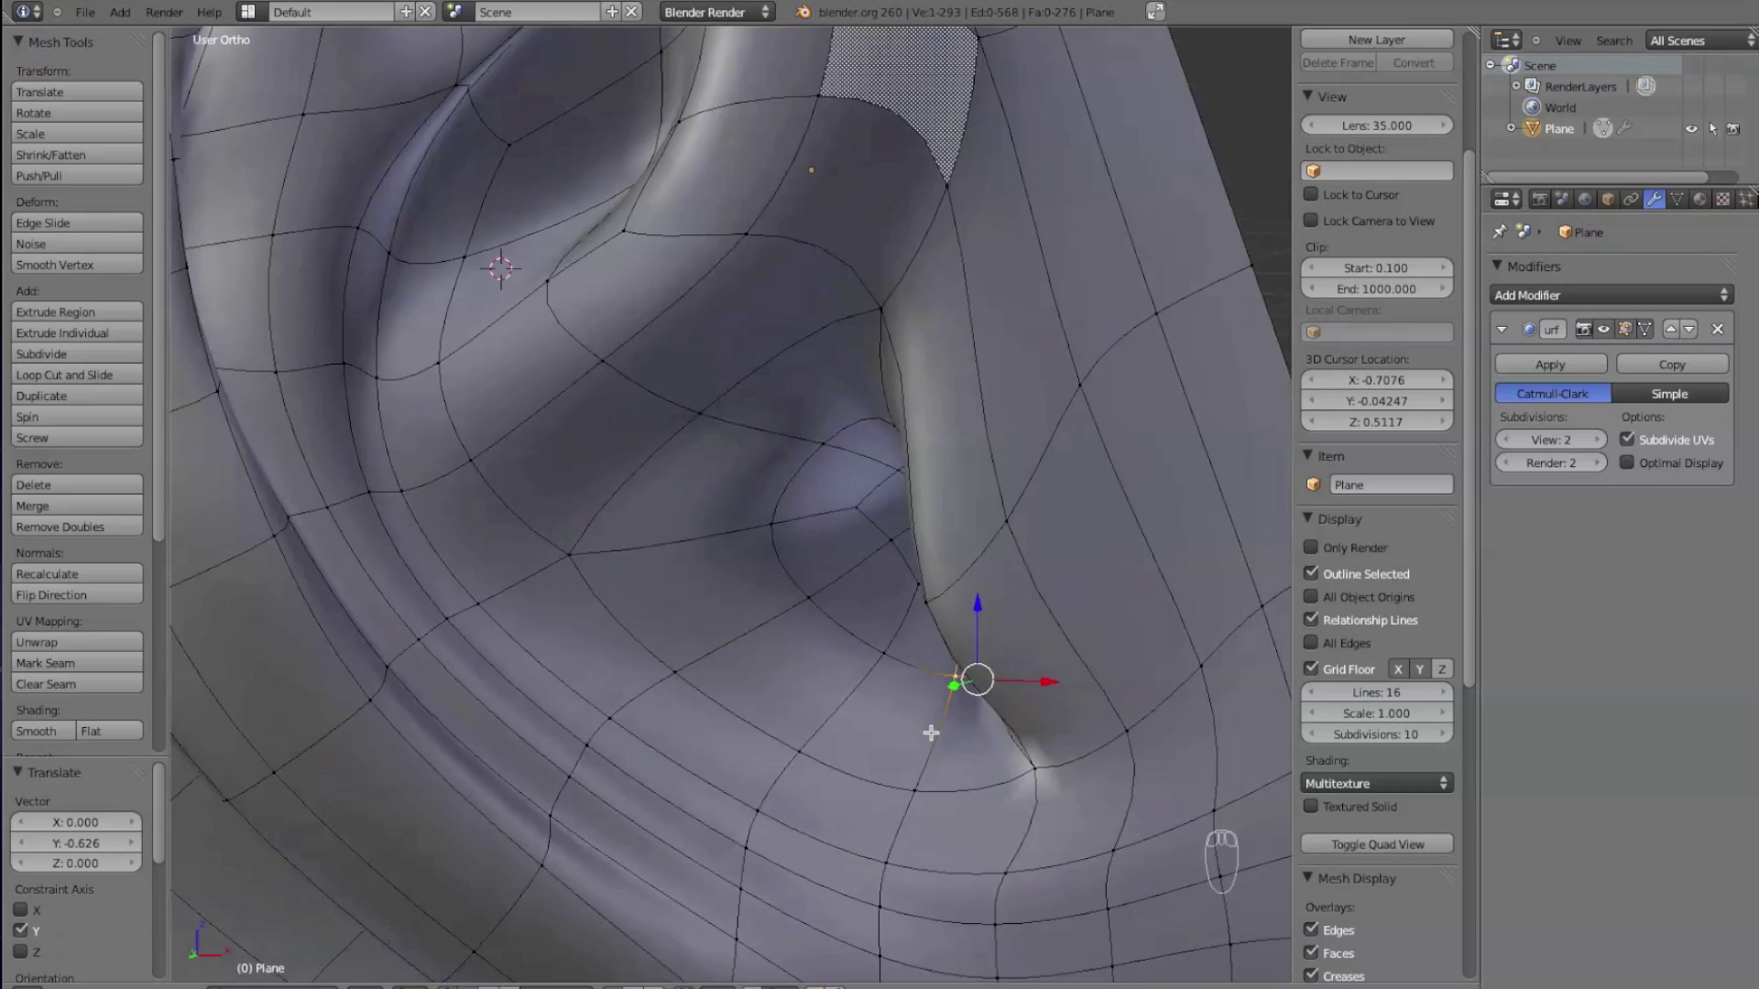
{"action": "middle_click_drag", "start_coordinate": [931, 733], "coordinate": [840, 711]}
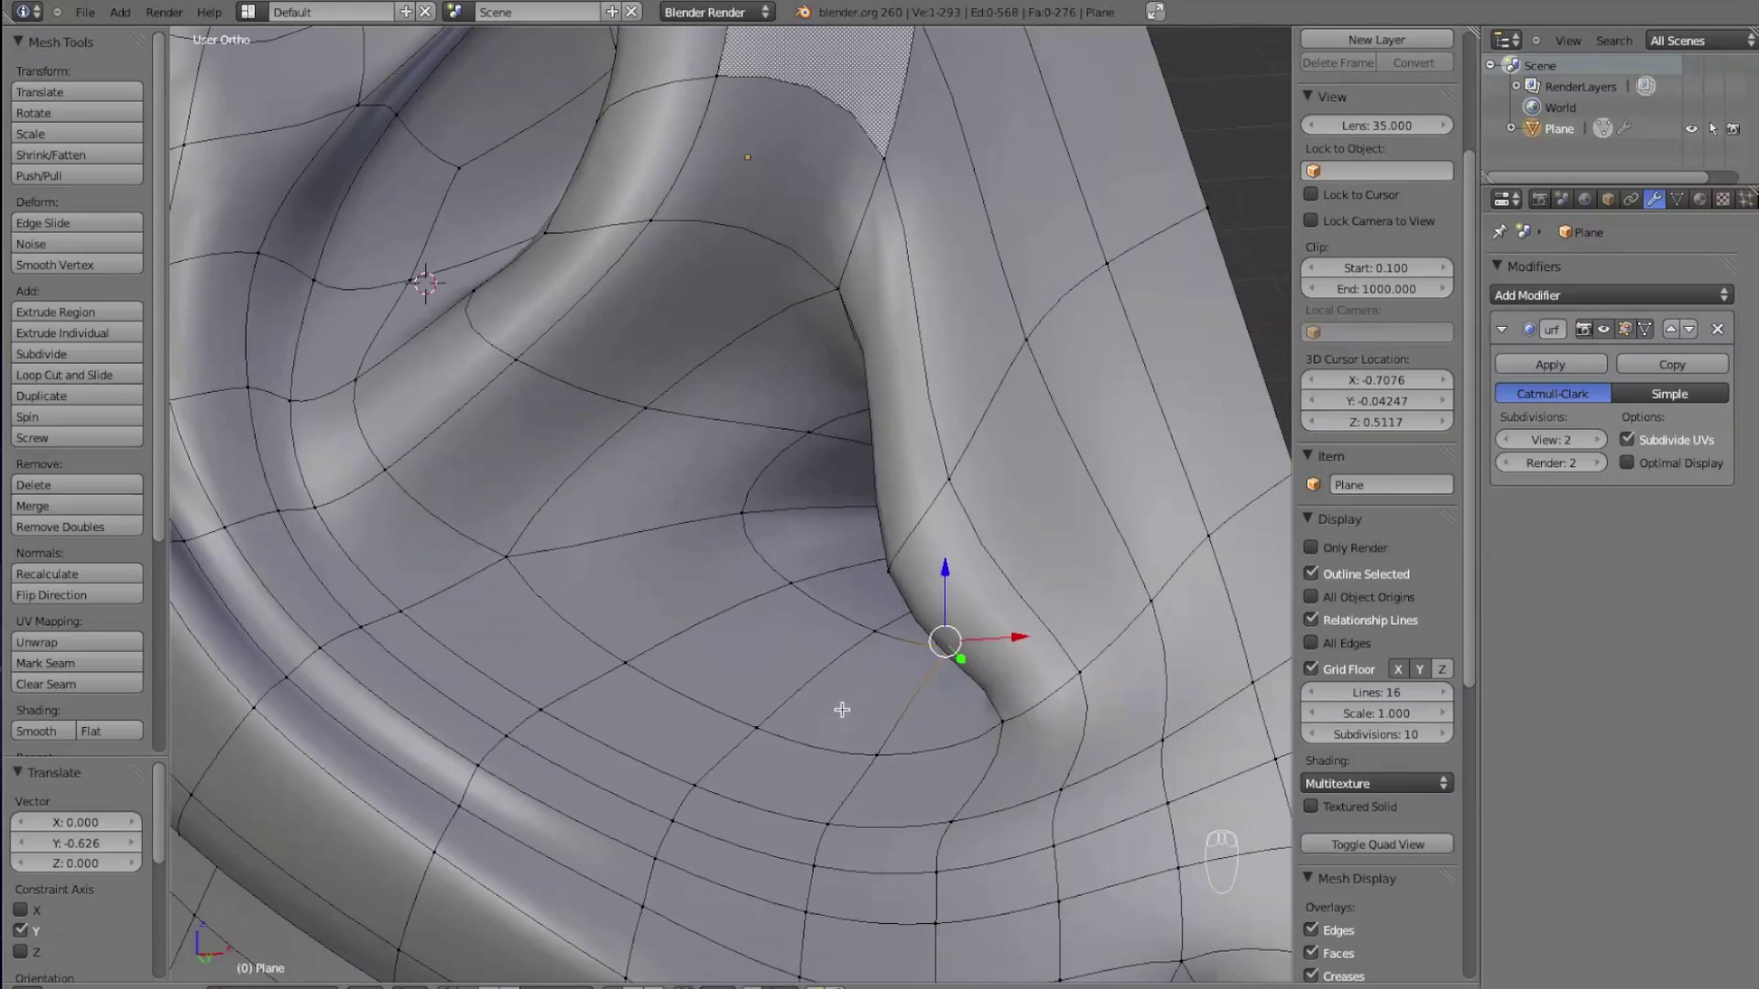
- In front view, spread the four vertices across the concha floor outward toward the surrounding rim
{"action": "key", "text": "KP_1"}
{"action": "right_click_drag", "start_coordinate": [639, 689], "coordinate": [597, 765]}
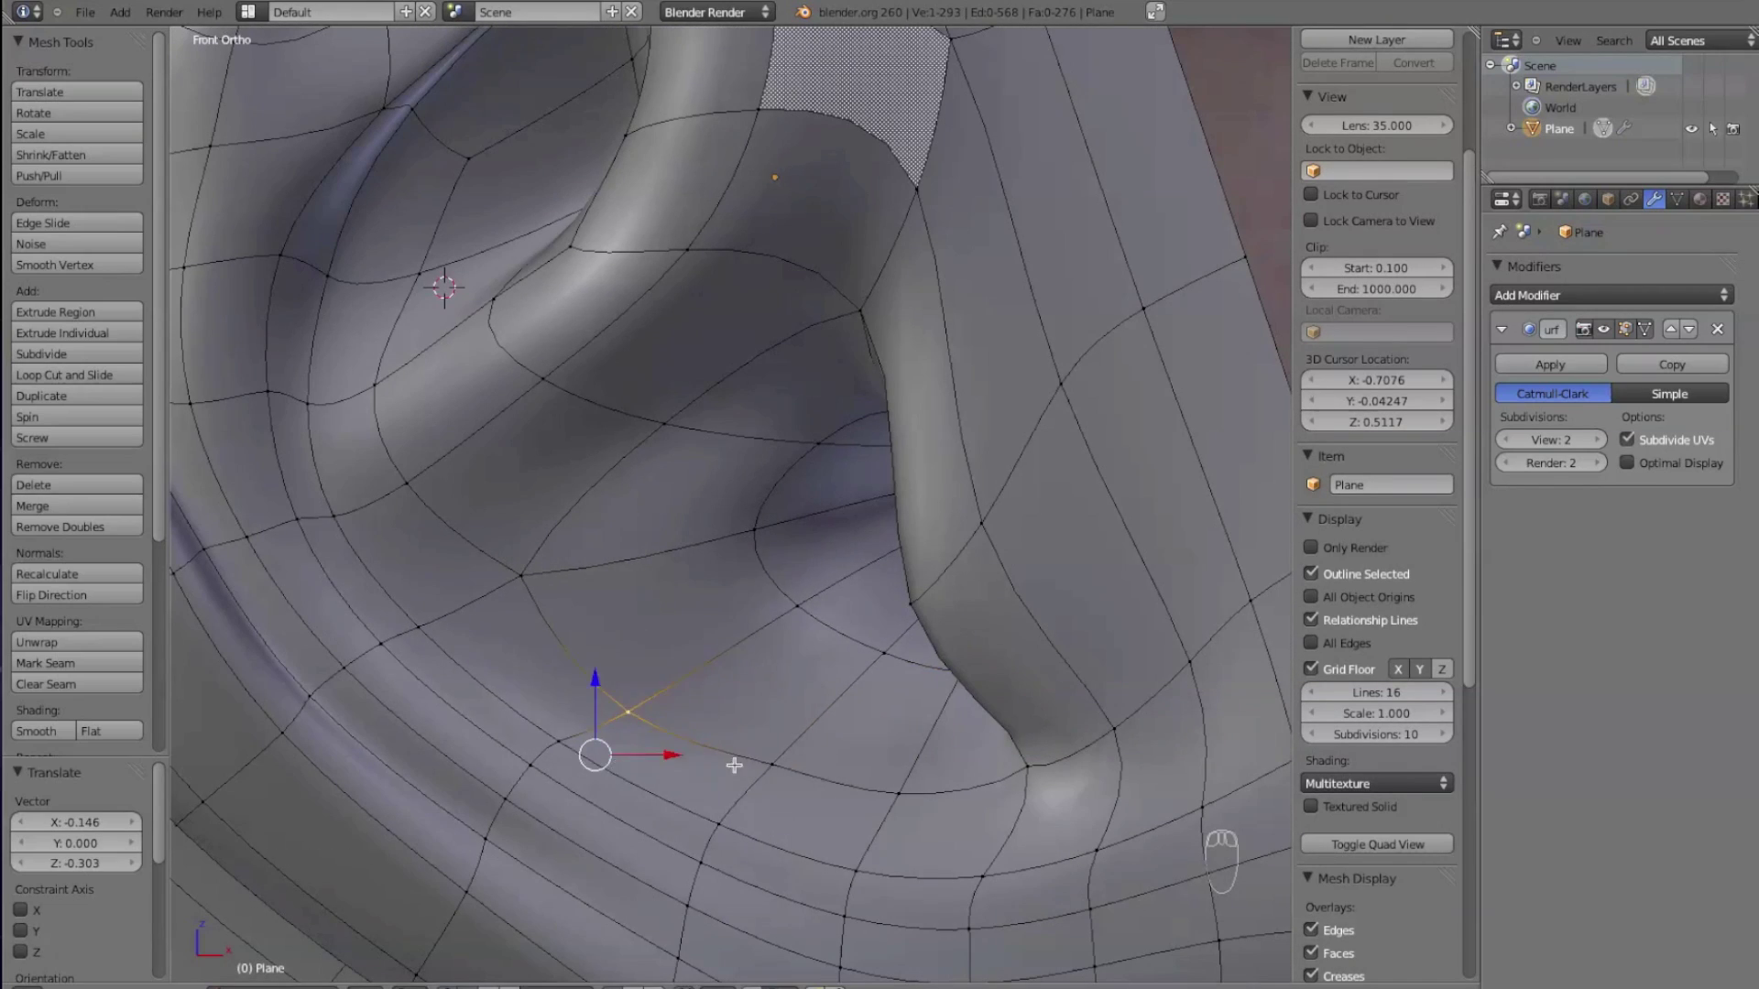
{"action": "right_click_drag", "start_coordinate": [775, 766], "coordinate": [720, 825]}
{"action": "right_click_drag", "start_coordinate": [893, 799], "coordinate": [881, 799]}
{"action": "right_click_drag", "start_coordinate": [526, 573], "coordinate": [448, 566]}
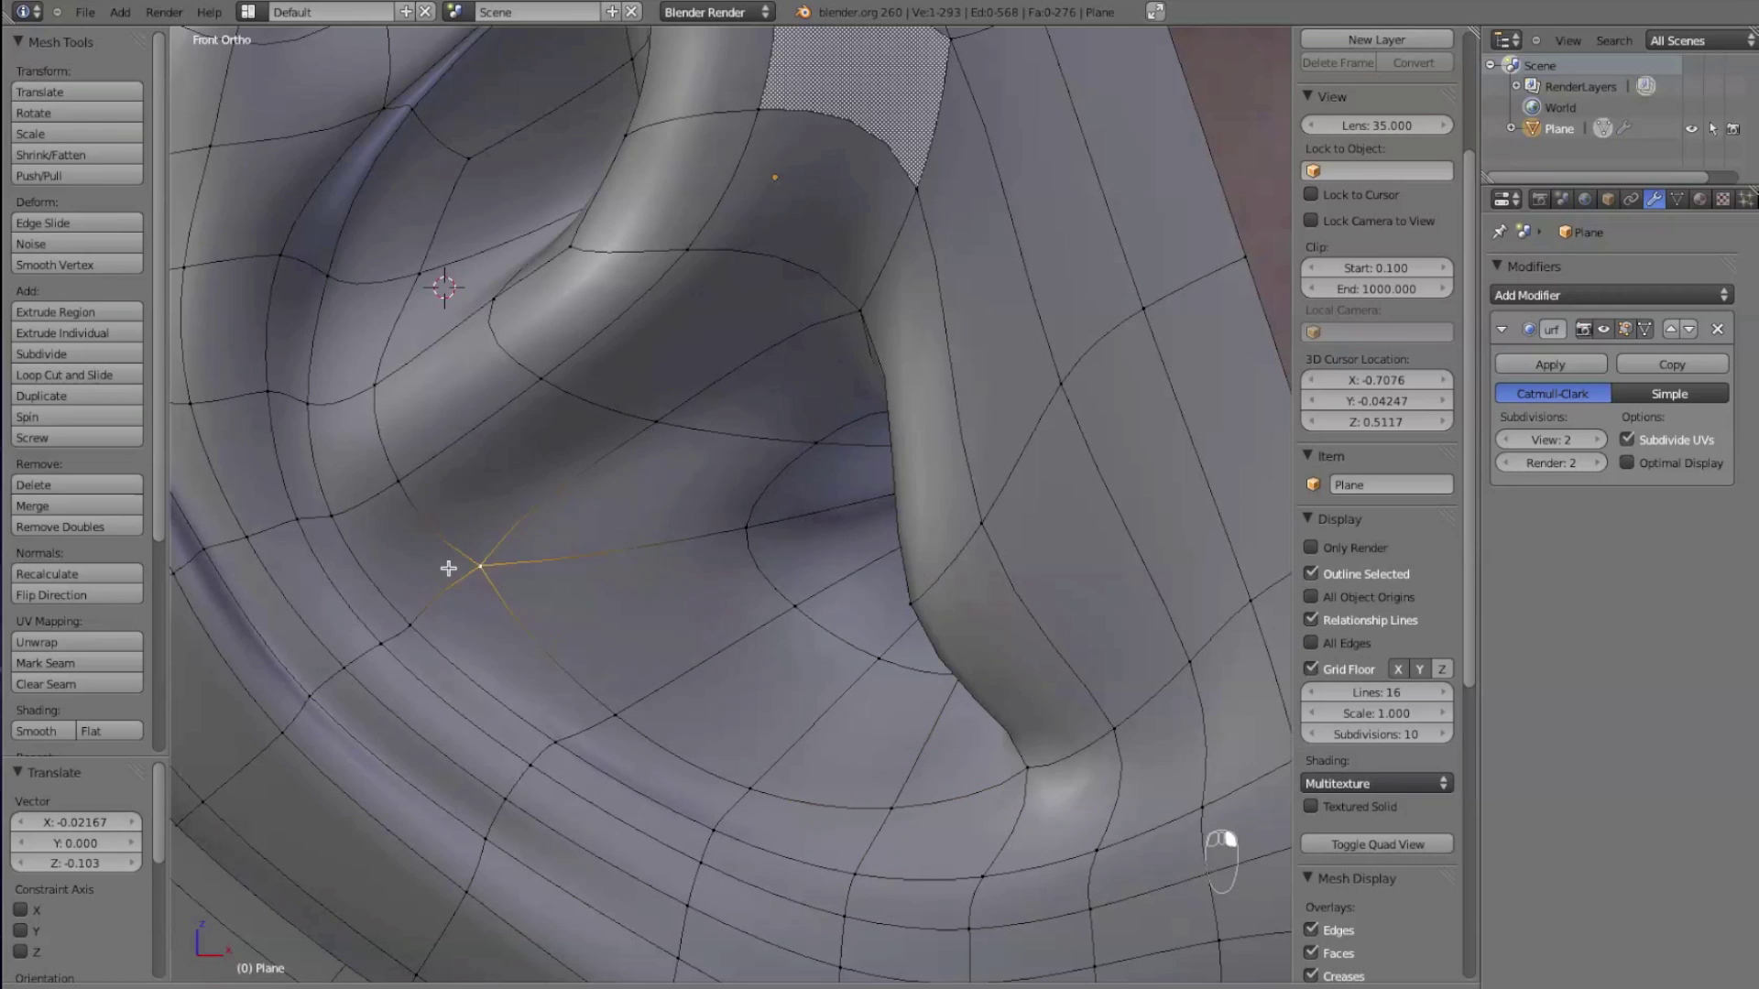
- Reshape the outer side of the concha by repositioning its rim vertices, shifting one about 0.159 along X
{"action": "middle_click_drag", "start_coordinate": [460, 555], "coordinate": [551, 632]}
{"action": "left_click_drag", "start_coordinate": [472, 468], "coordinate": [525, 442]}
{"action": "middle_click_drag", "start_coordinate": [648, 558], "coordinate": [563, 488]}
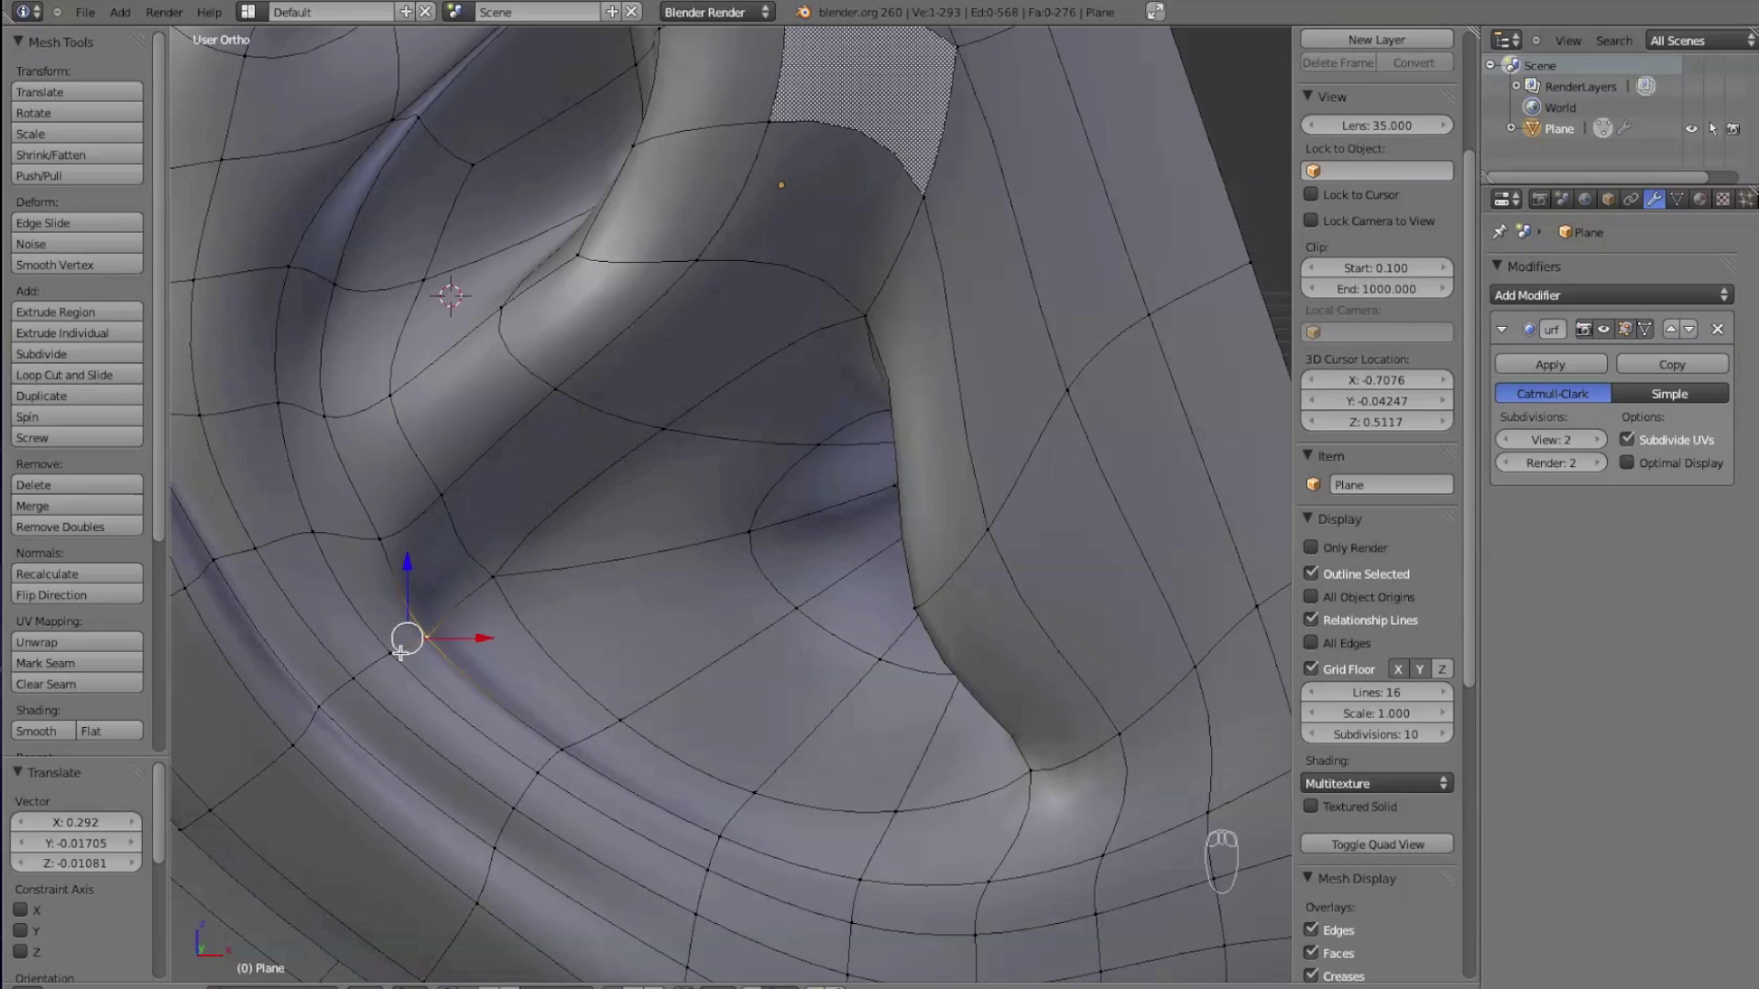
{"action": "middle_click_drag", "start_coordinate": [401, 652], "coordinate": [450, 723]}
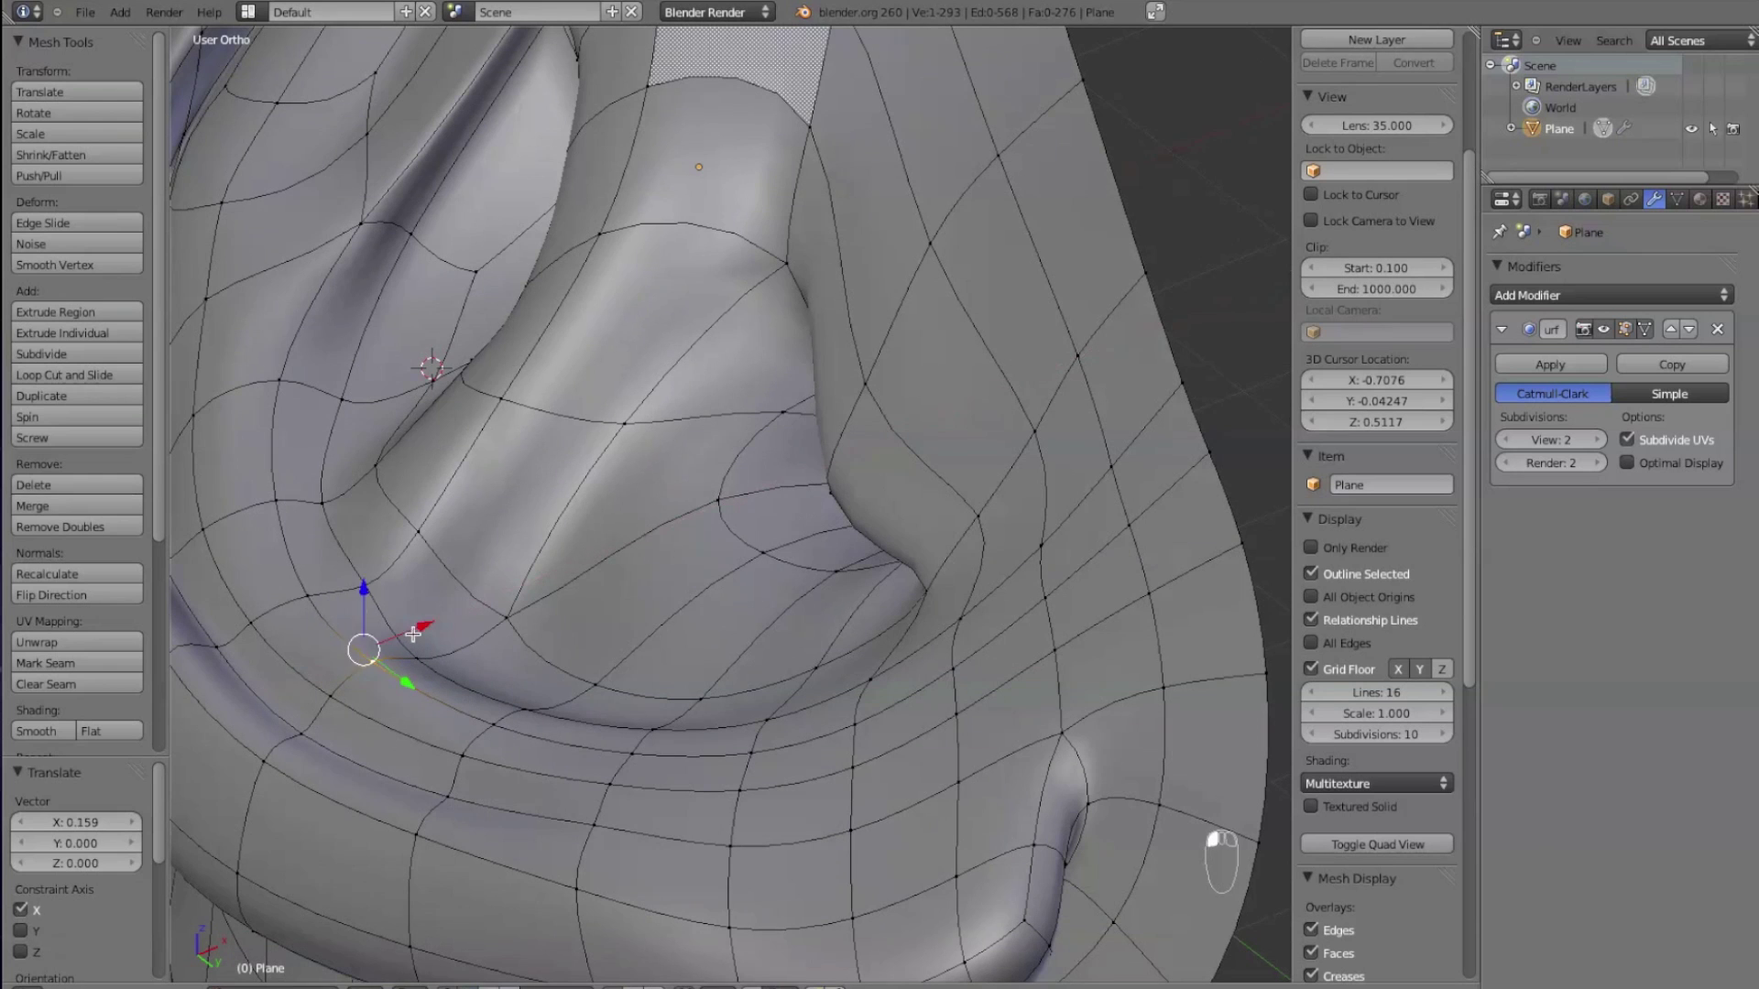
{"action": "middle_click_drag", "start_coordinate": [364, 602], "coordinate": [368, 530]}
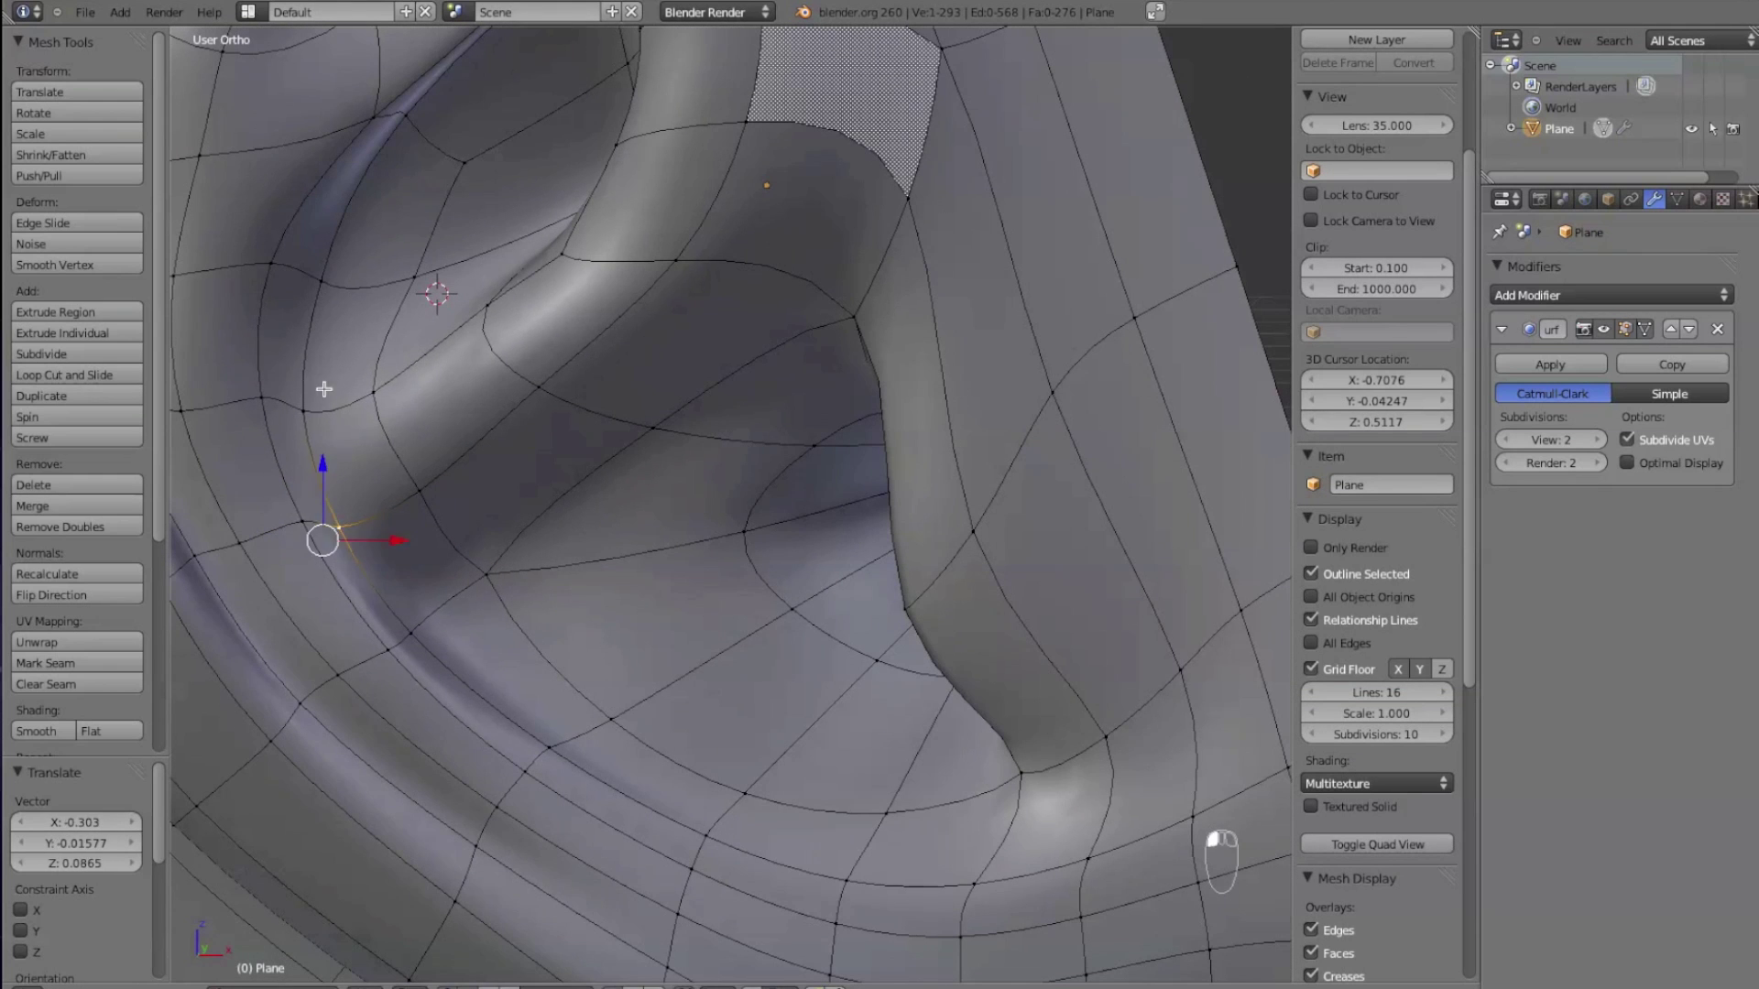
{"action": "middle_click_drag", "start_coordinate": [368, 428], "coordinate": [343, 337]}
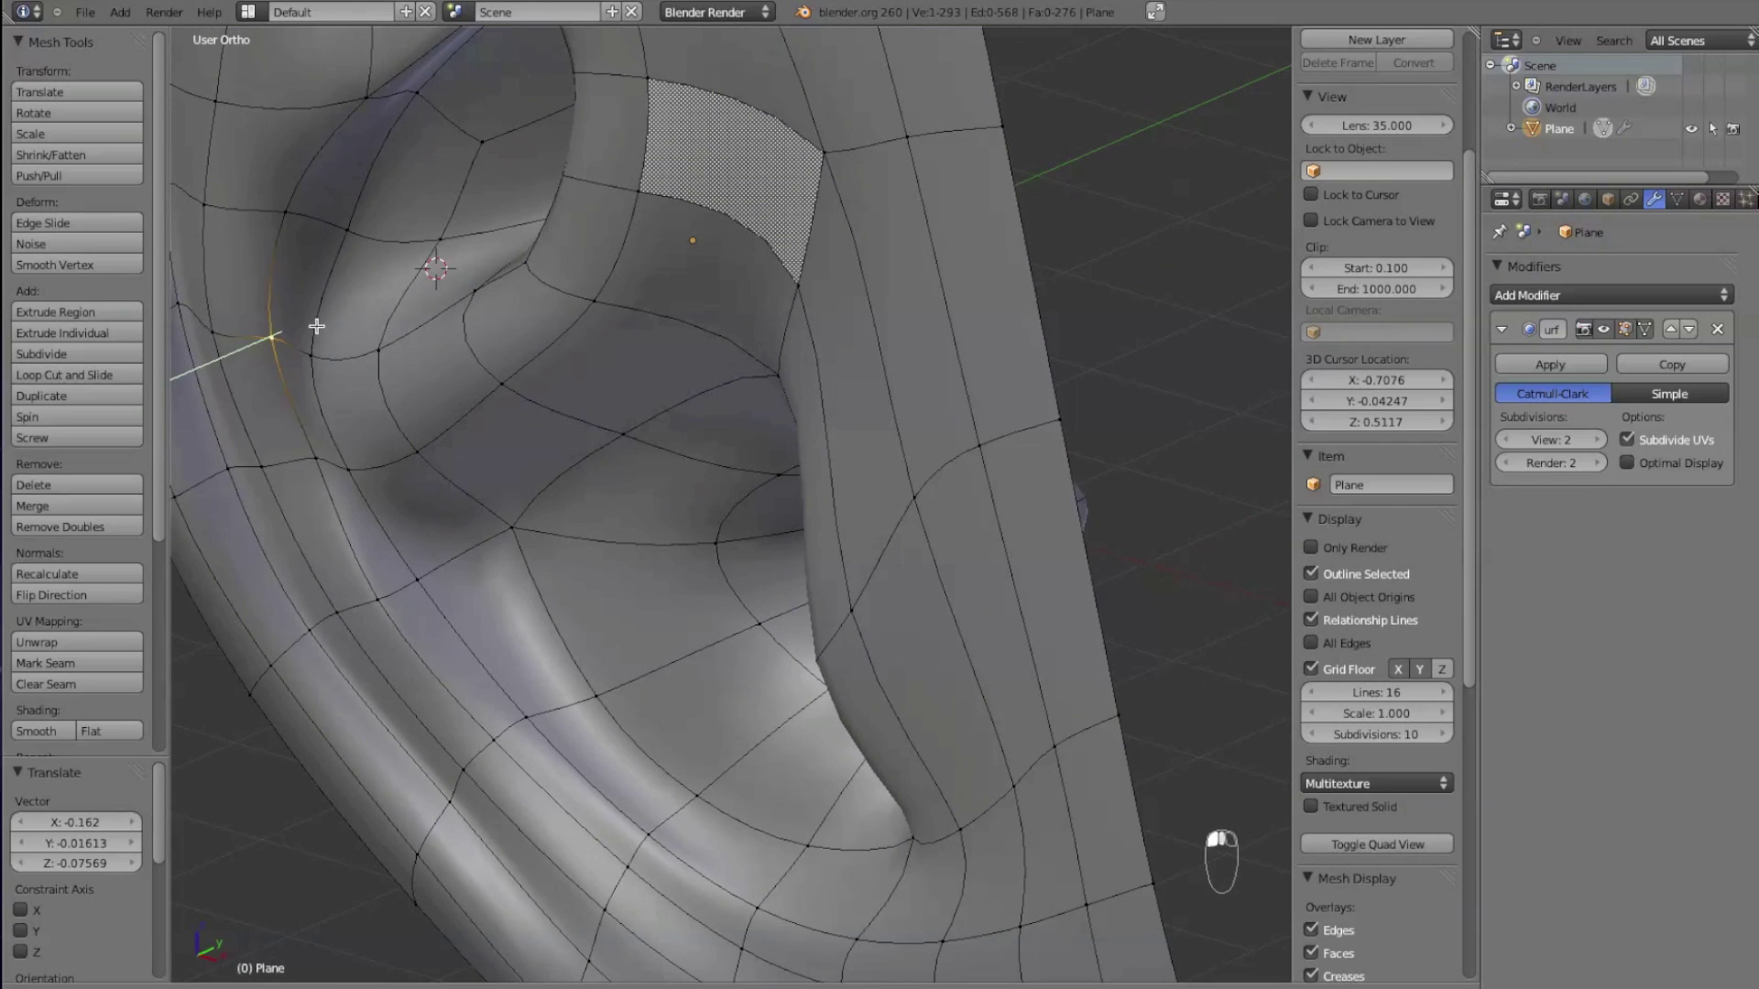
- Tighten the crease between the concha and its rim, shifting the lower rim vertex about -0.132 along Y
{"action": "mouse_move", "coordinate": [344, 483]}
{"action": "middle_mouse_down"}
{"action": "mouse_move", "coordinate": [503, 444]}
{"action": "mouse_move", "coordinate": [387, 496]}
{"action": "mouse_move", "coordinate": [443, 574]}
{"action": "mouse_move", "coordinate": [368, 503]}
{"action": "middle_mouse_up"}
{"action": "left_click", "coordinate": [350, 509]}
{"action": "key", "text": "g"}
{"action": "left_click", "coordinate": [354, 508]}
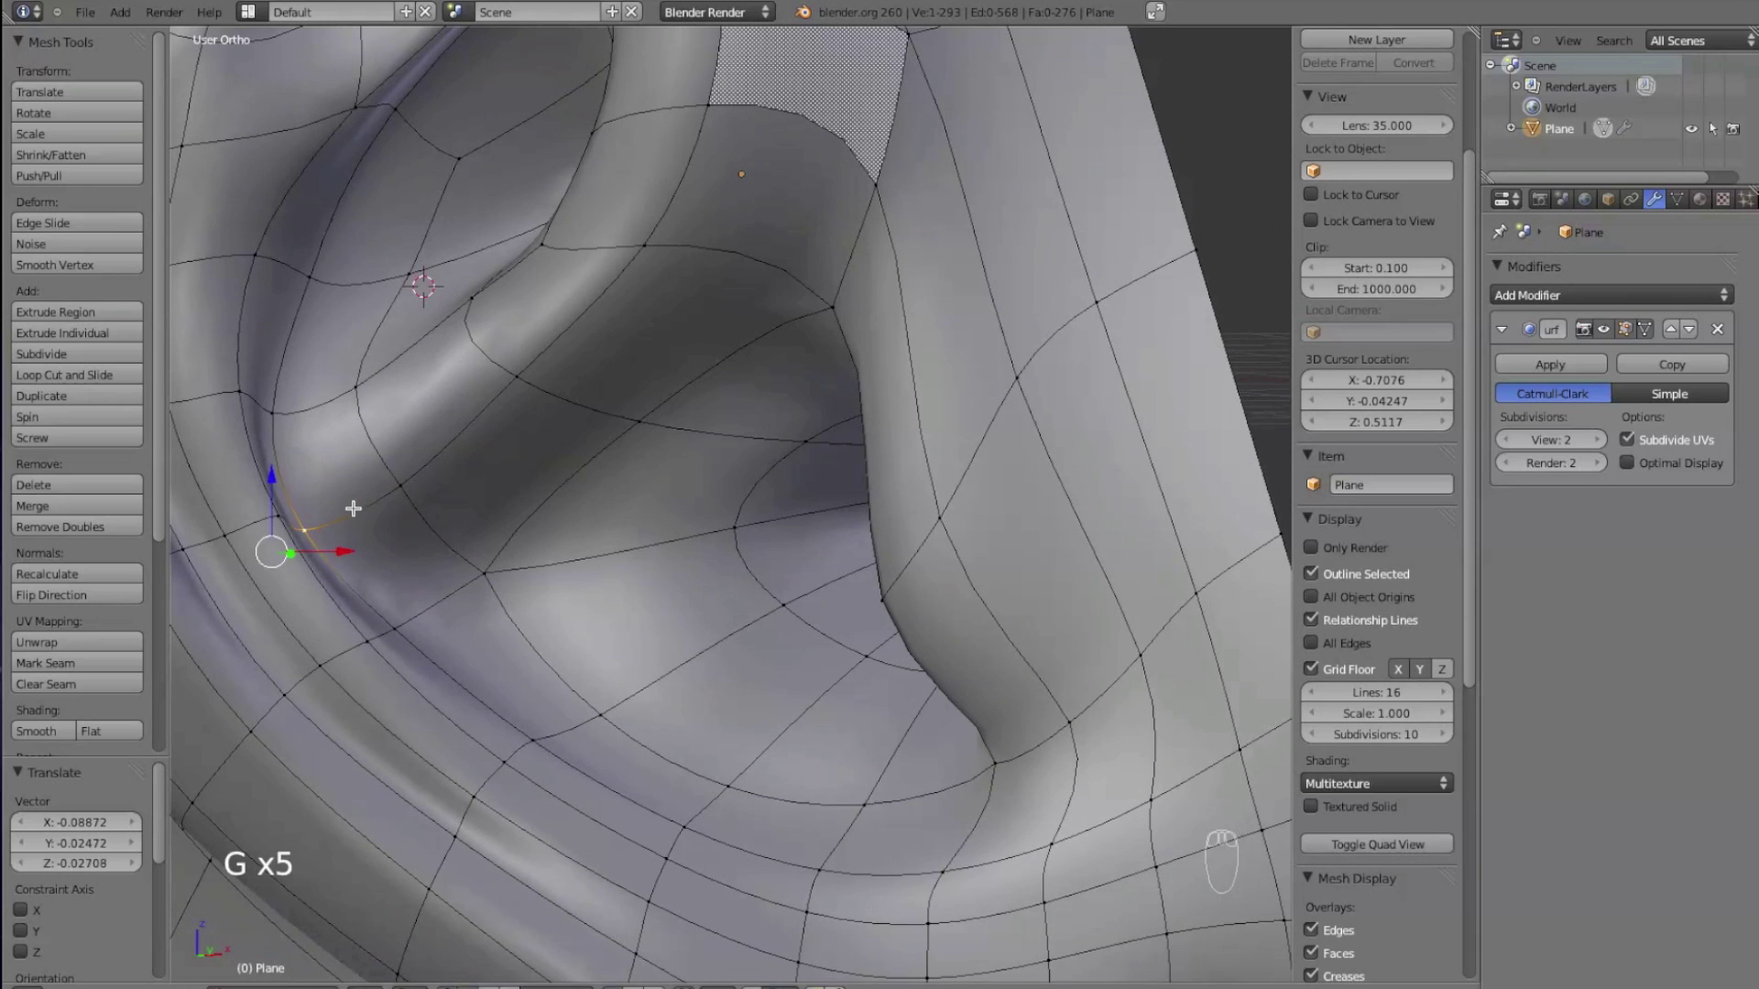
{"action": "middle_click_drag", "start_coordinate": [417, 609], "coordinate": [520, 628]}
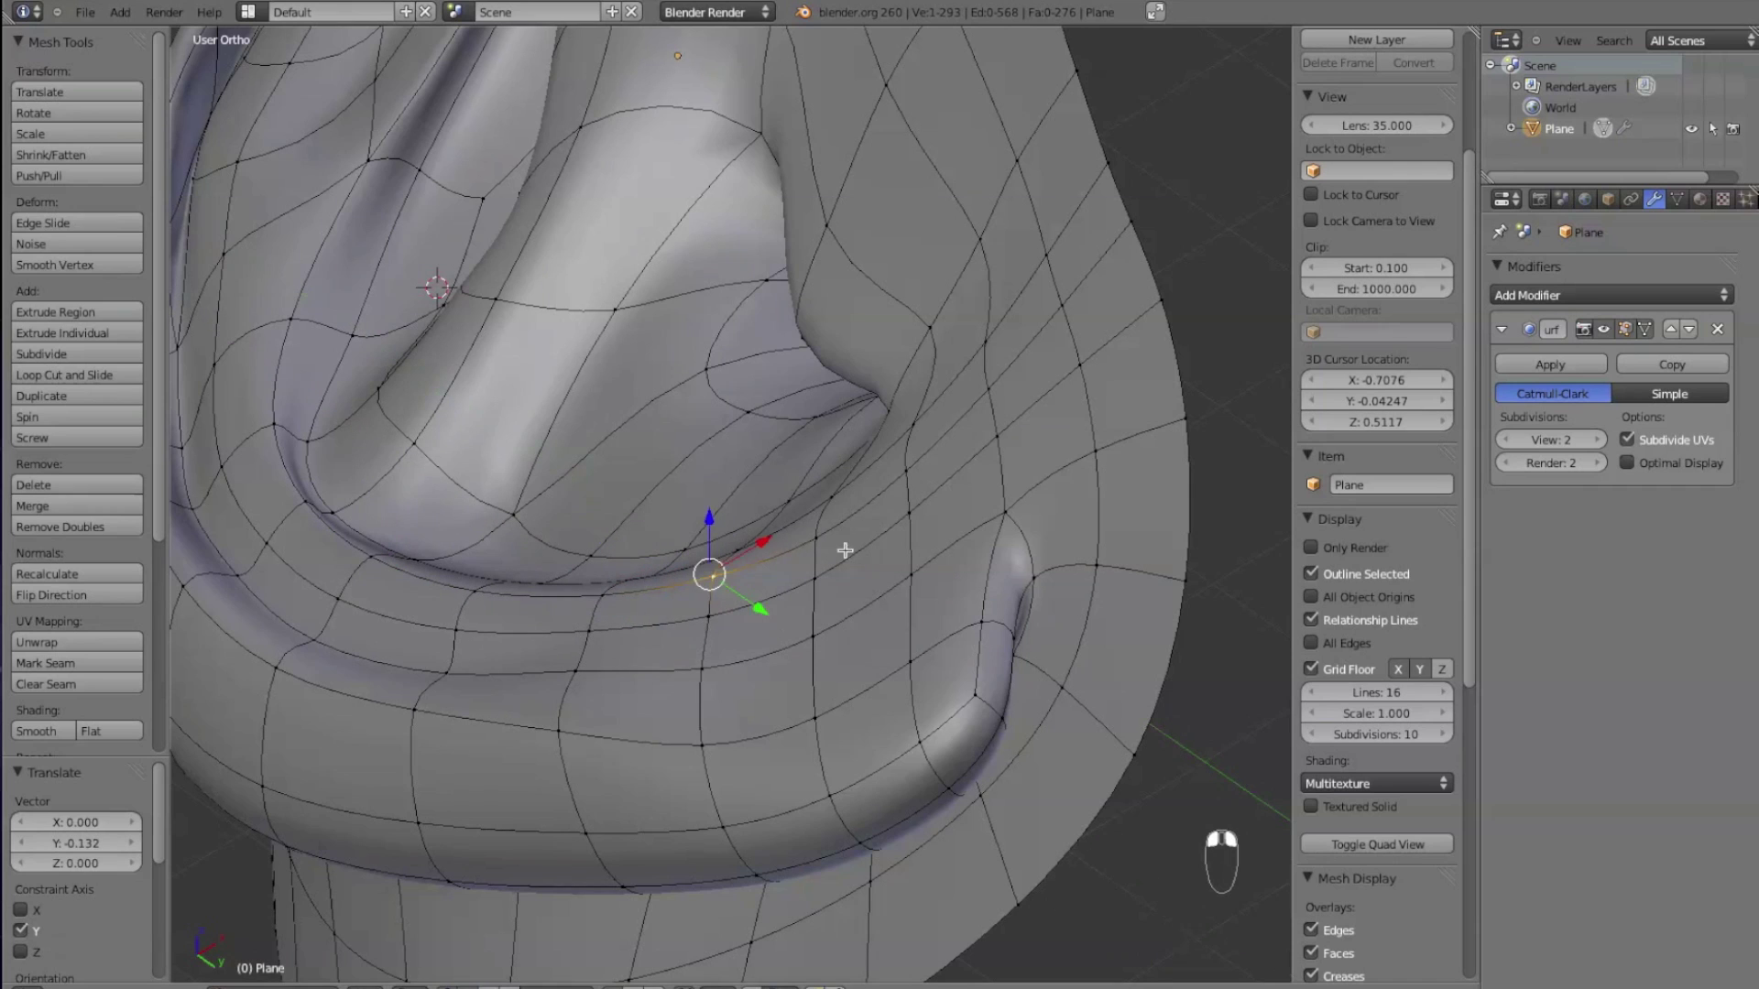
{"action": "key", "text": "a"}
- Raise the lower concha rim vertex about 0.273 along Z to form the antitragus bump, and clear the selection
{"action": "middle_click_drag", "start_coordinate": [844, 565], "coordinate": [726, 612]}
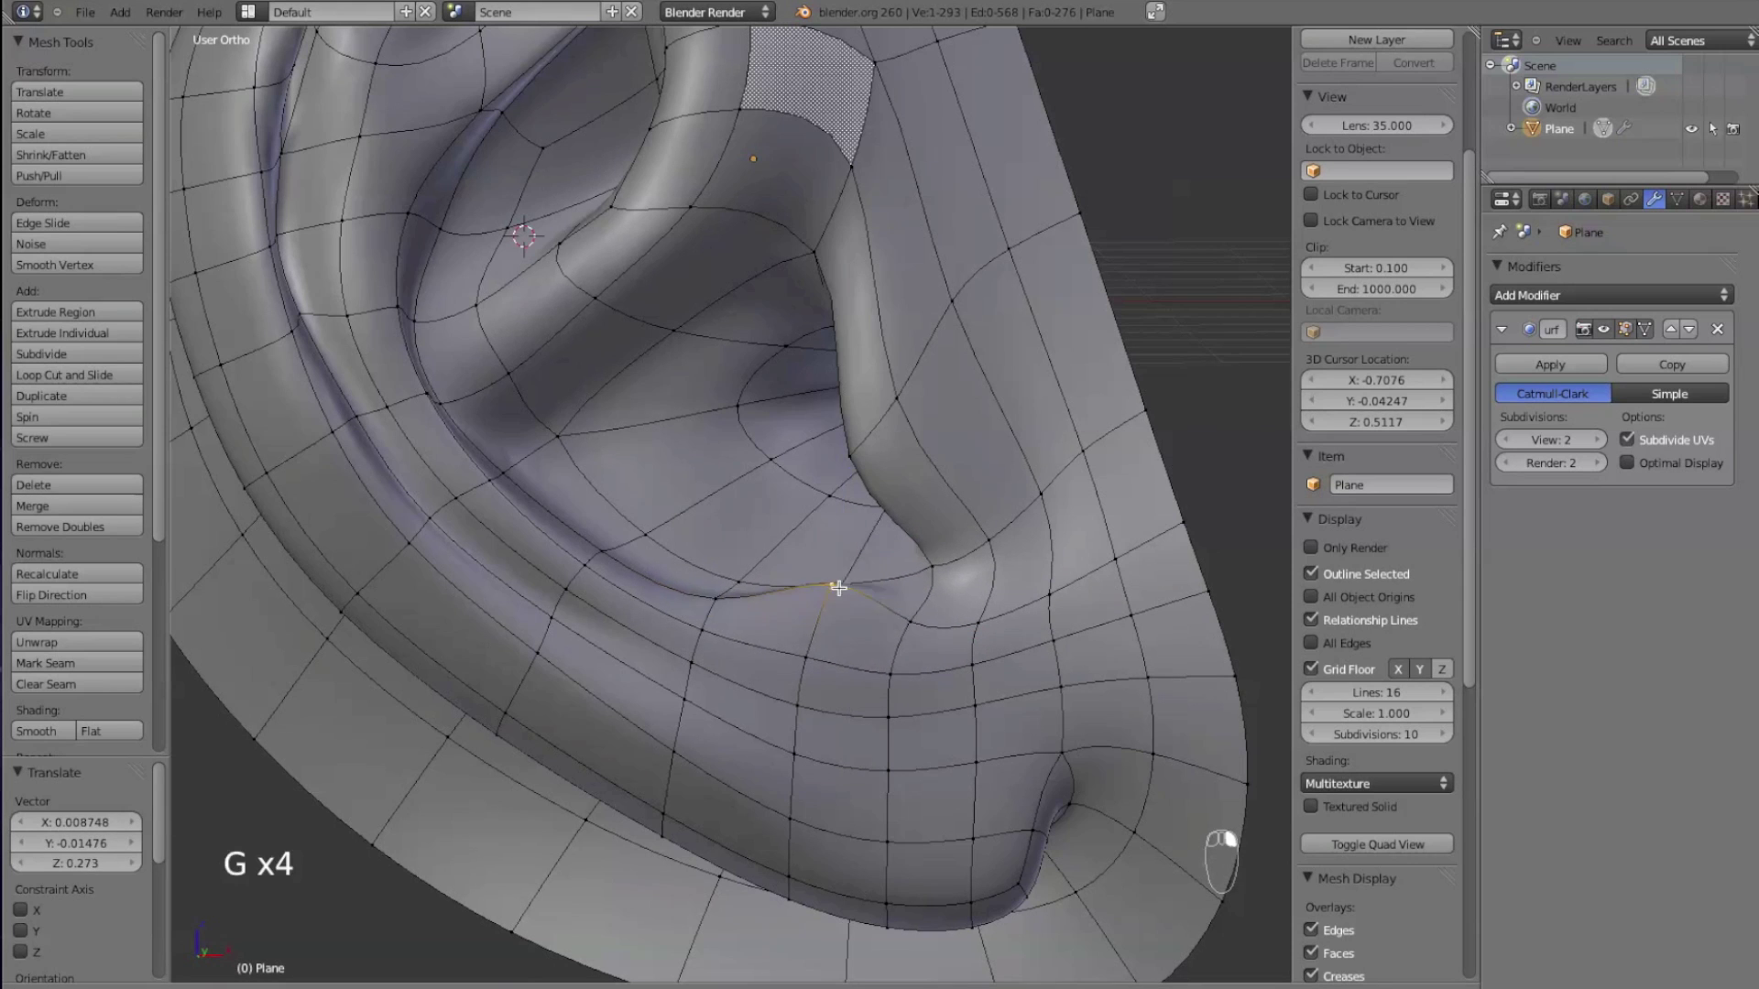
{"action": "middle_click_drag", "start_coordinate": [827, 568], "coordinate": [732, 711]}
{"action": "key", "text": "a"}
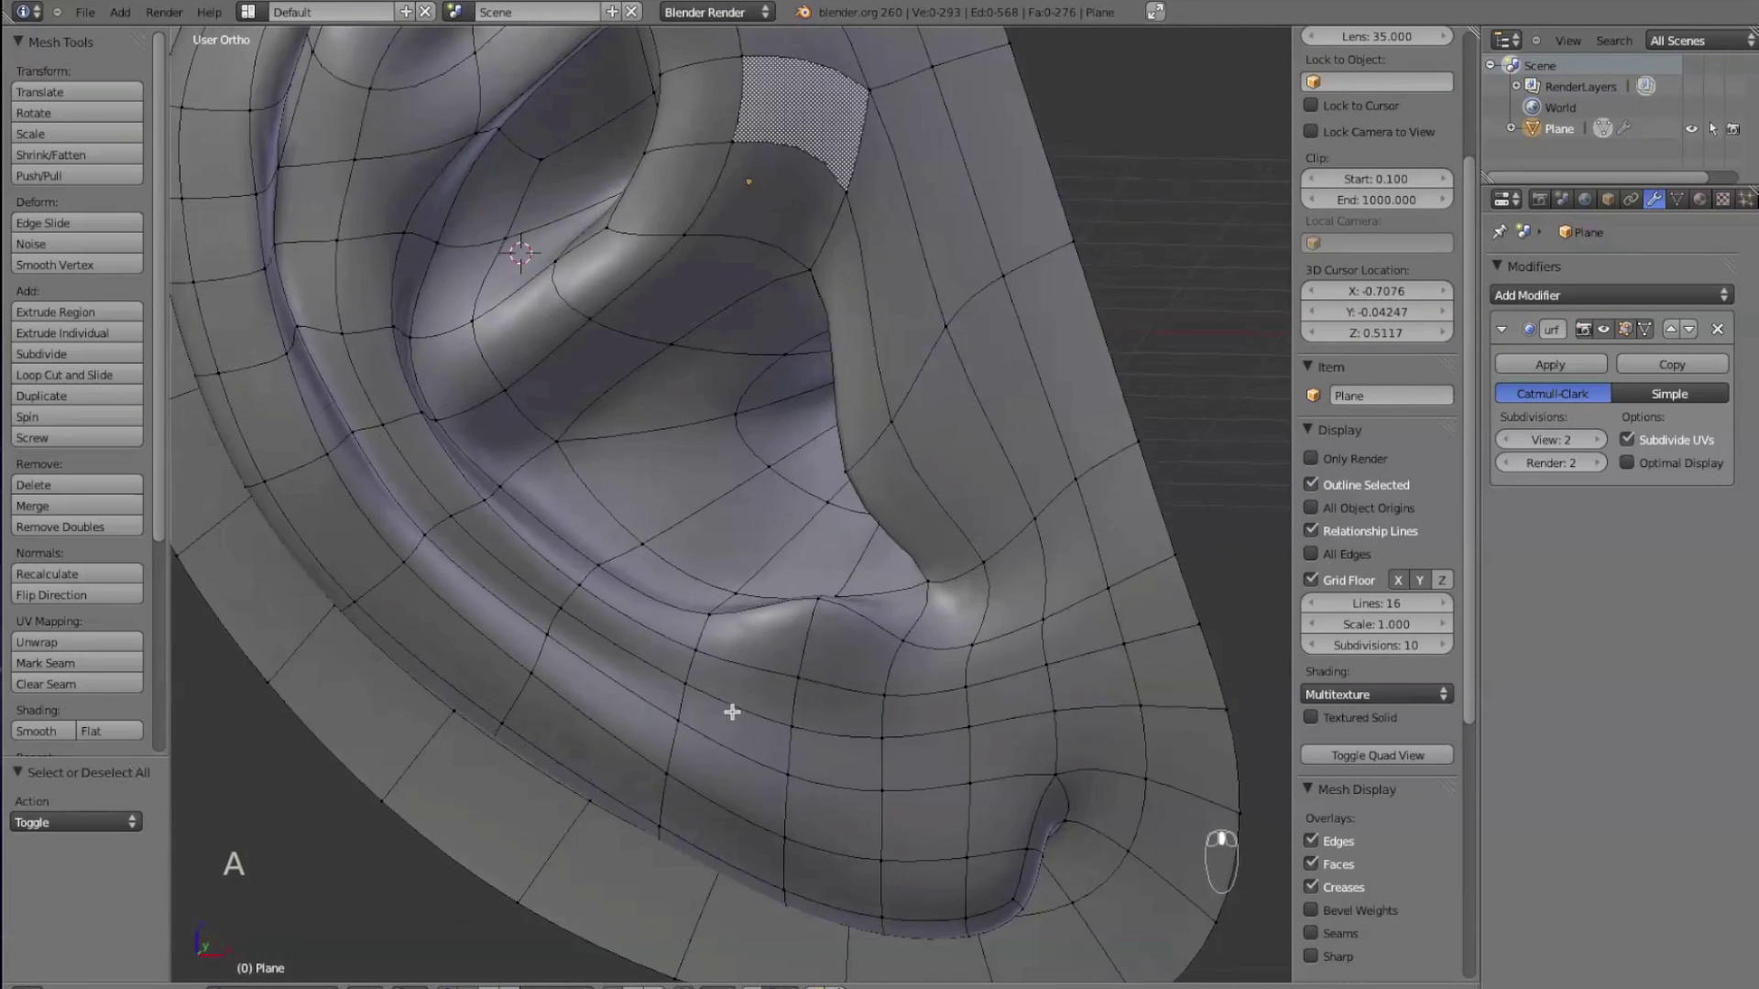
- Leave mesh editing to examine the whole smooth ear, and return to mesh editing to inspect its topology
{"action": "scroll", "coordinate": [734, 701], "scroll_direction": "down", "scroll_amount": 4}
{"action": "key", "text": "Tab"}
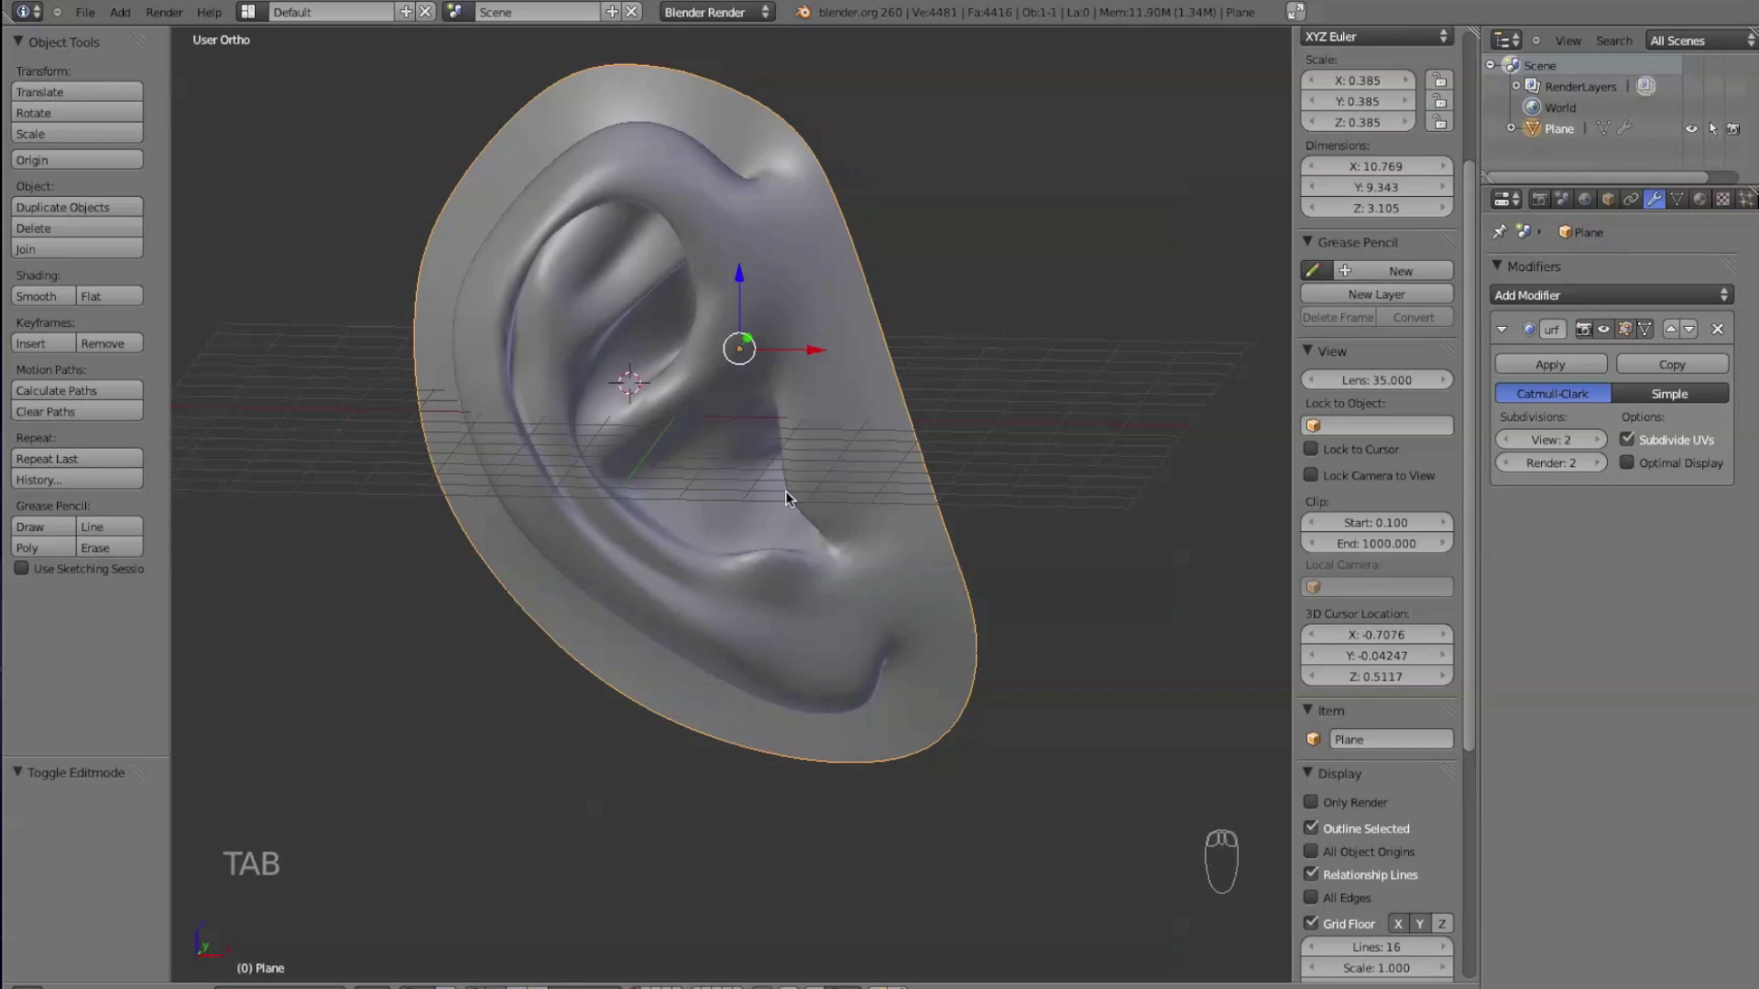
{"action": "middle_click_drag", "start_coordinate": [881, 480], "coordinate": [679, 536]}
{"action": "key", "text": "Tab"}
{"action": "key", "text": "Tab"}
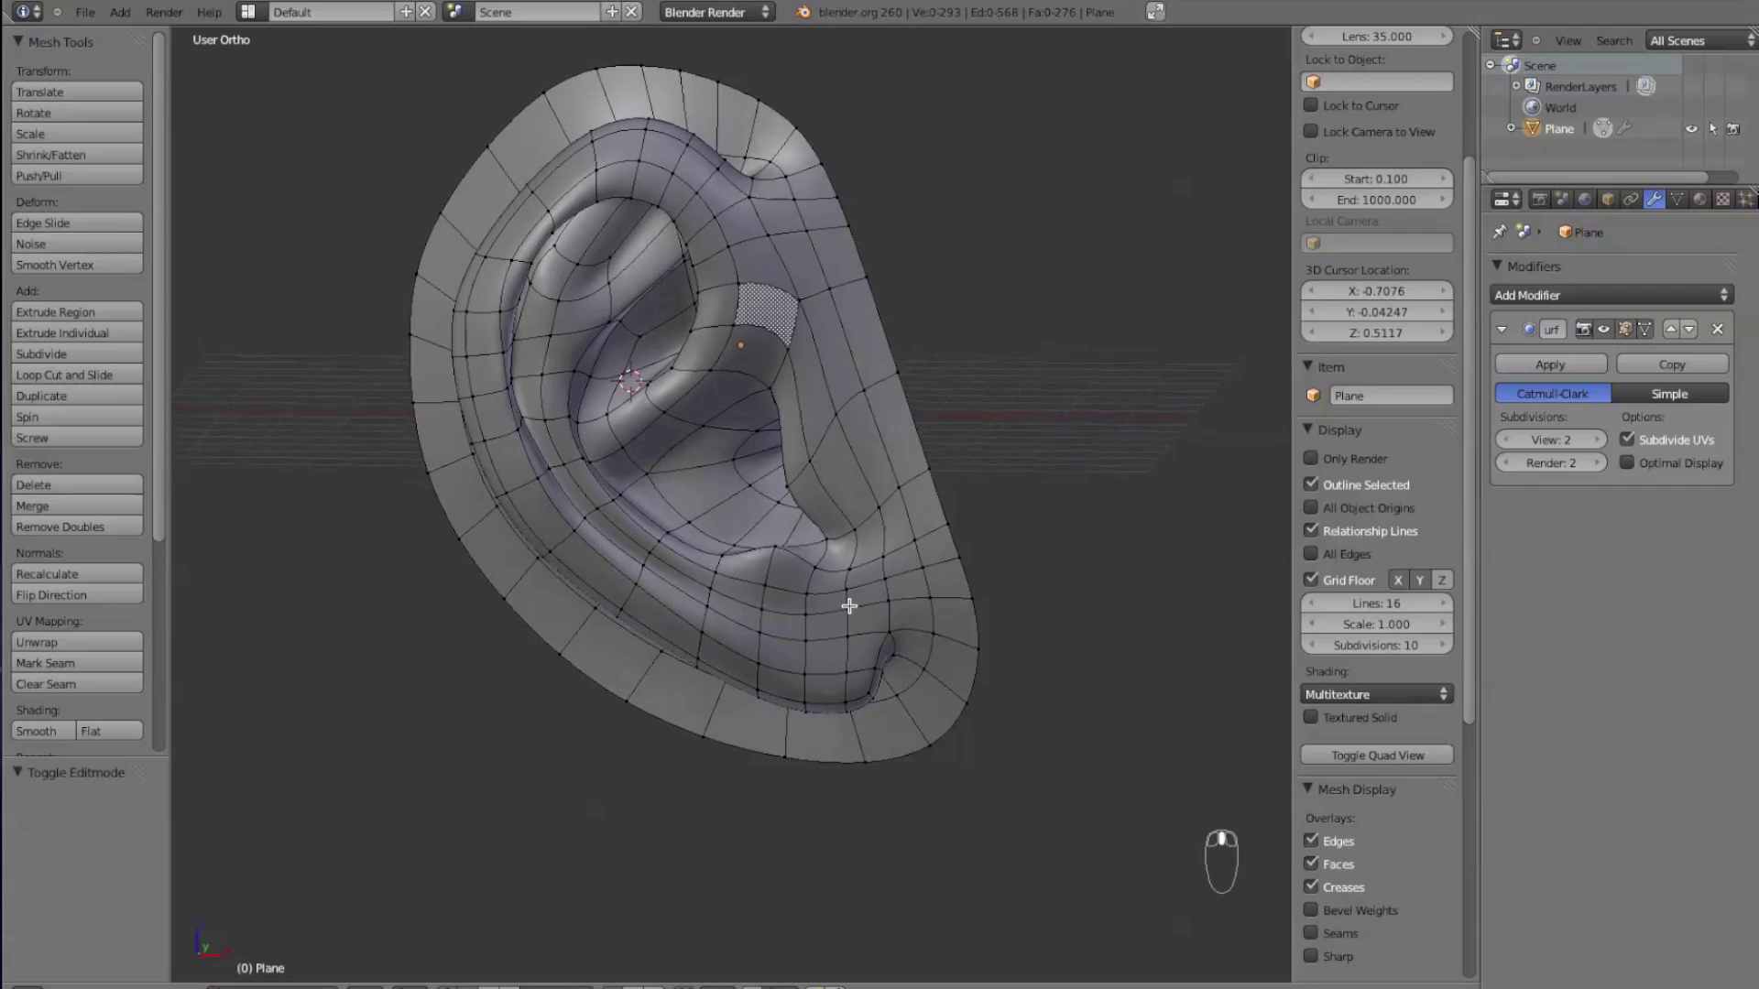
{"action": "mouse_move", "coordinate": [849, 605]}
{"action": "middle_mouse_down"}
{"action": "mouse_move", "coordinate": [816, 591]}
{"action": "mouse_move", "coordinate": [809, 617]}
{"action": "mouse_move", "coordinate": [862, 649]}
{"action": "mouse_move", "coordinate": [965, 586]}
{"action": "mouse_move", "coordinate": [1036, 581]}
{"action": "mouse_move", "coordinate": [1103, 609]}
{"action": "mouse_move", "coordinate": [1136, 583]}
{"action": "mouse_move", "coordinate": [1103, 558]}
{"action": "mouse_move", "coordinate": [696, 602]}
{"action": "mouse_move", "coordinate": [569, 597]}
{"action": "mouse_move", "coordinate": [777, 580]}
{"action": "mouse_move", "coordinate": [899, 699]}
{"action": "mouse_move", "coordinate": [833, 579]}
{"action": "middle_mouse_up"}
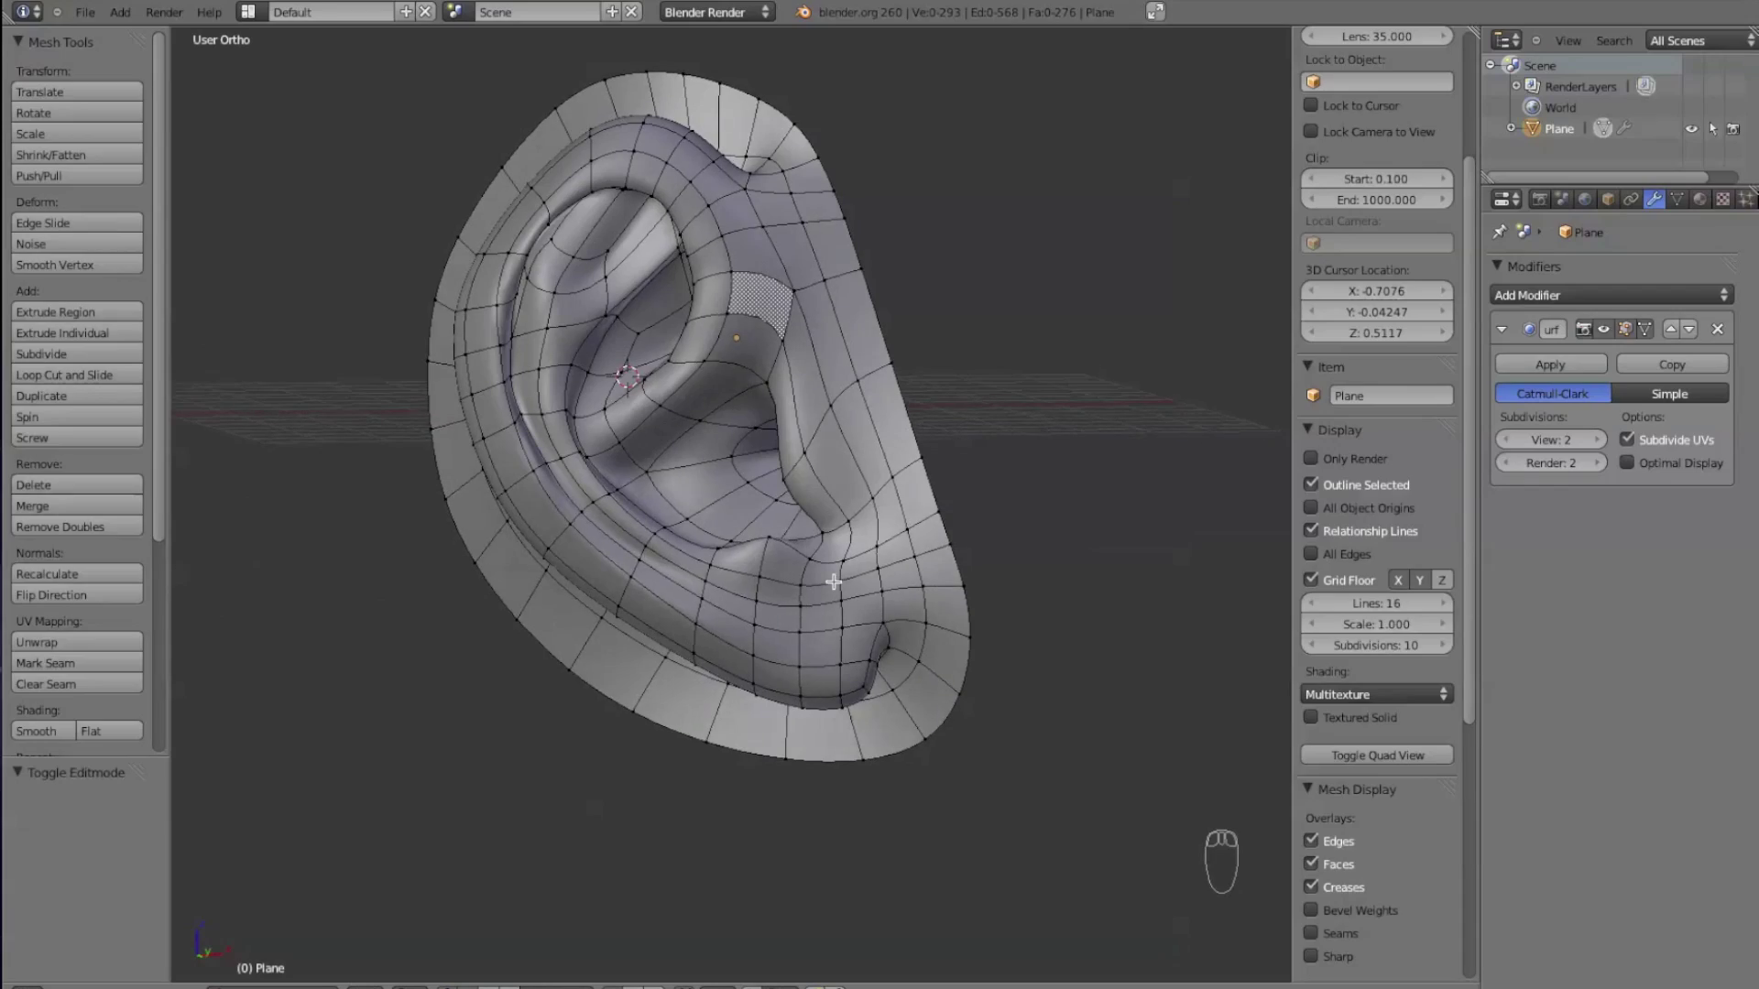